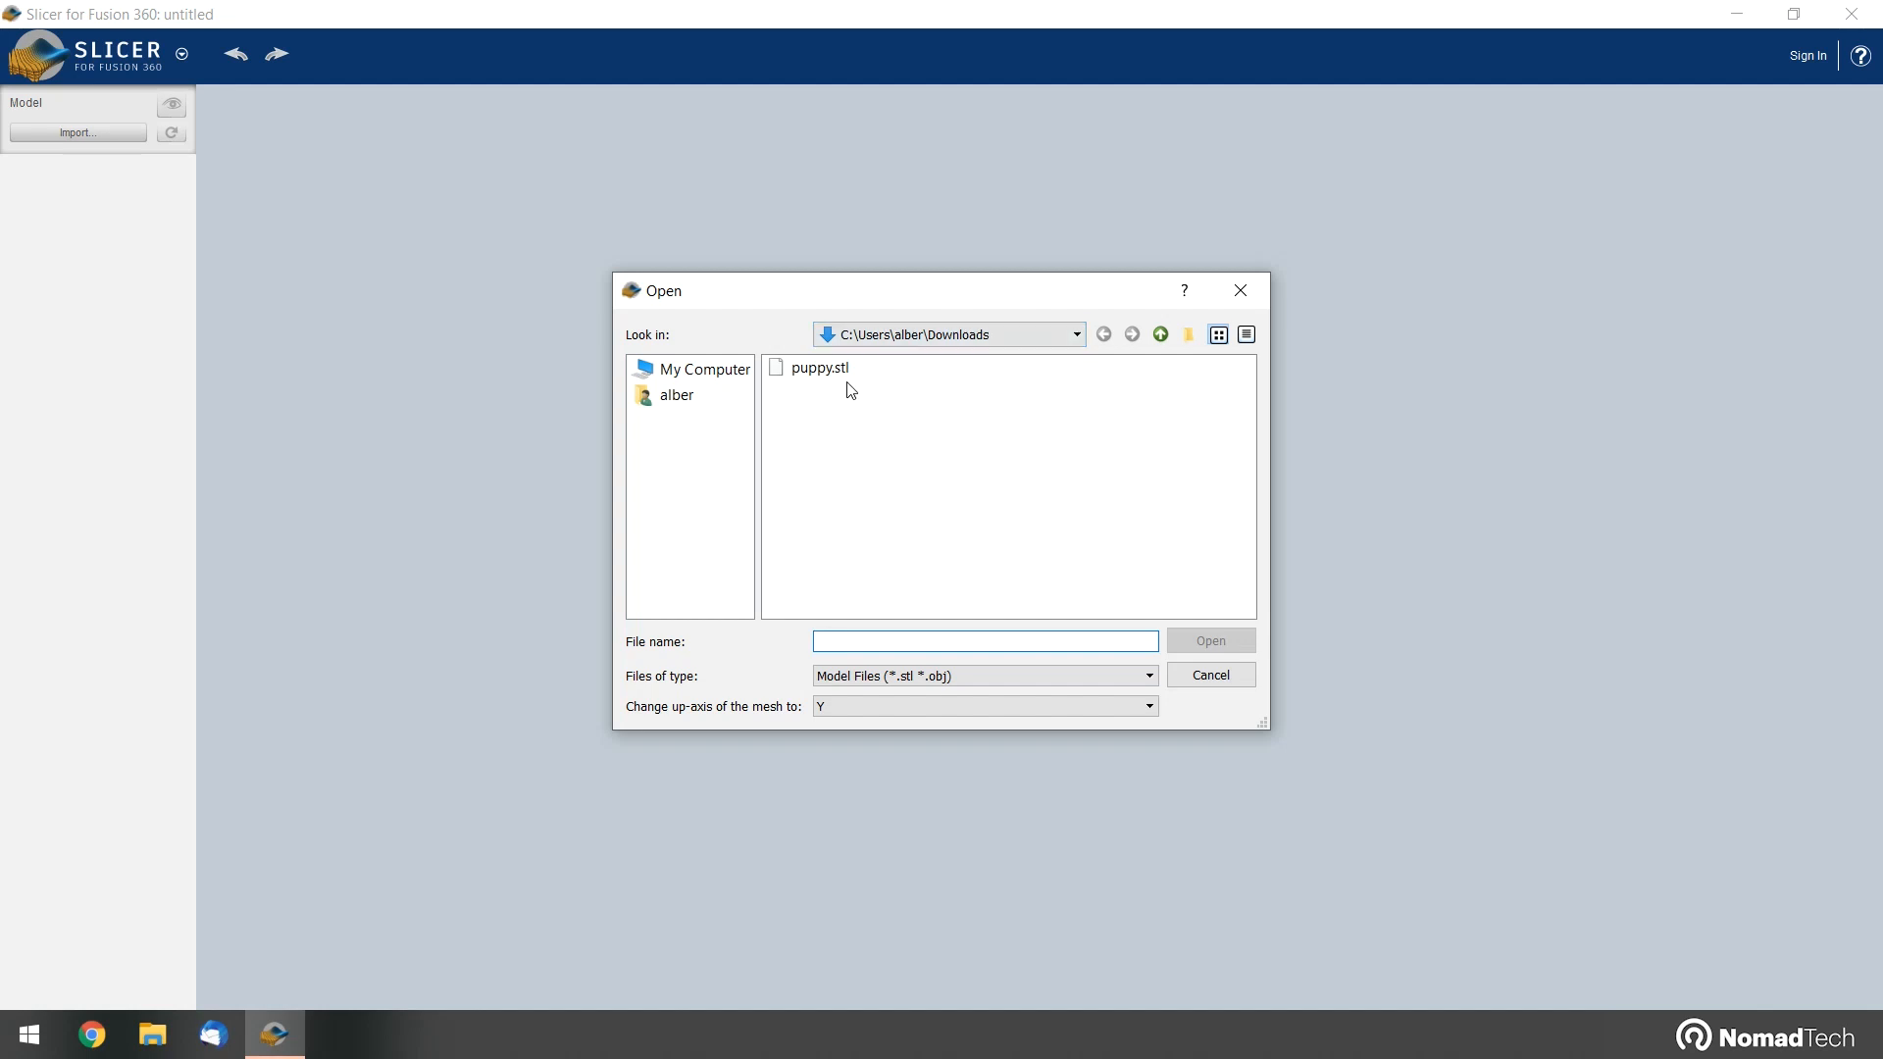
Import puppy.stl from the Downloads folder with the mesh up-axis changed to Z
left_click(820, 373)
left_click(902, 710)
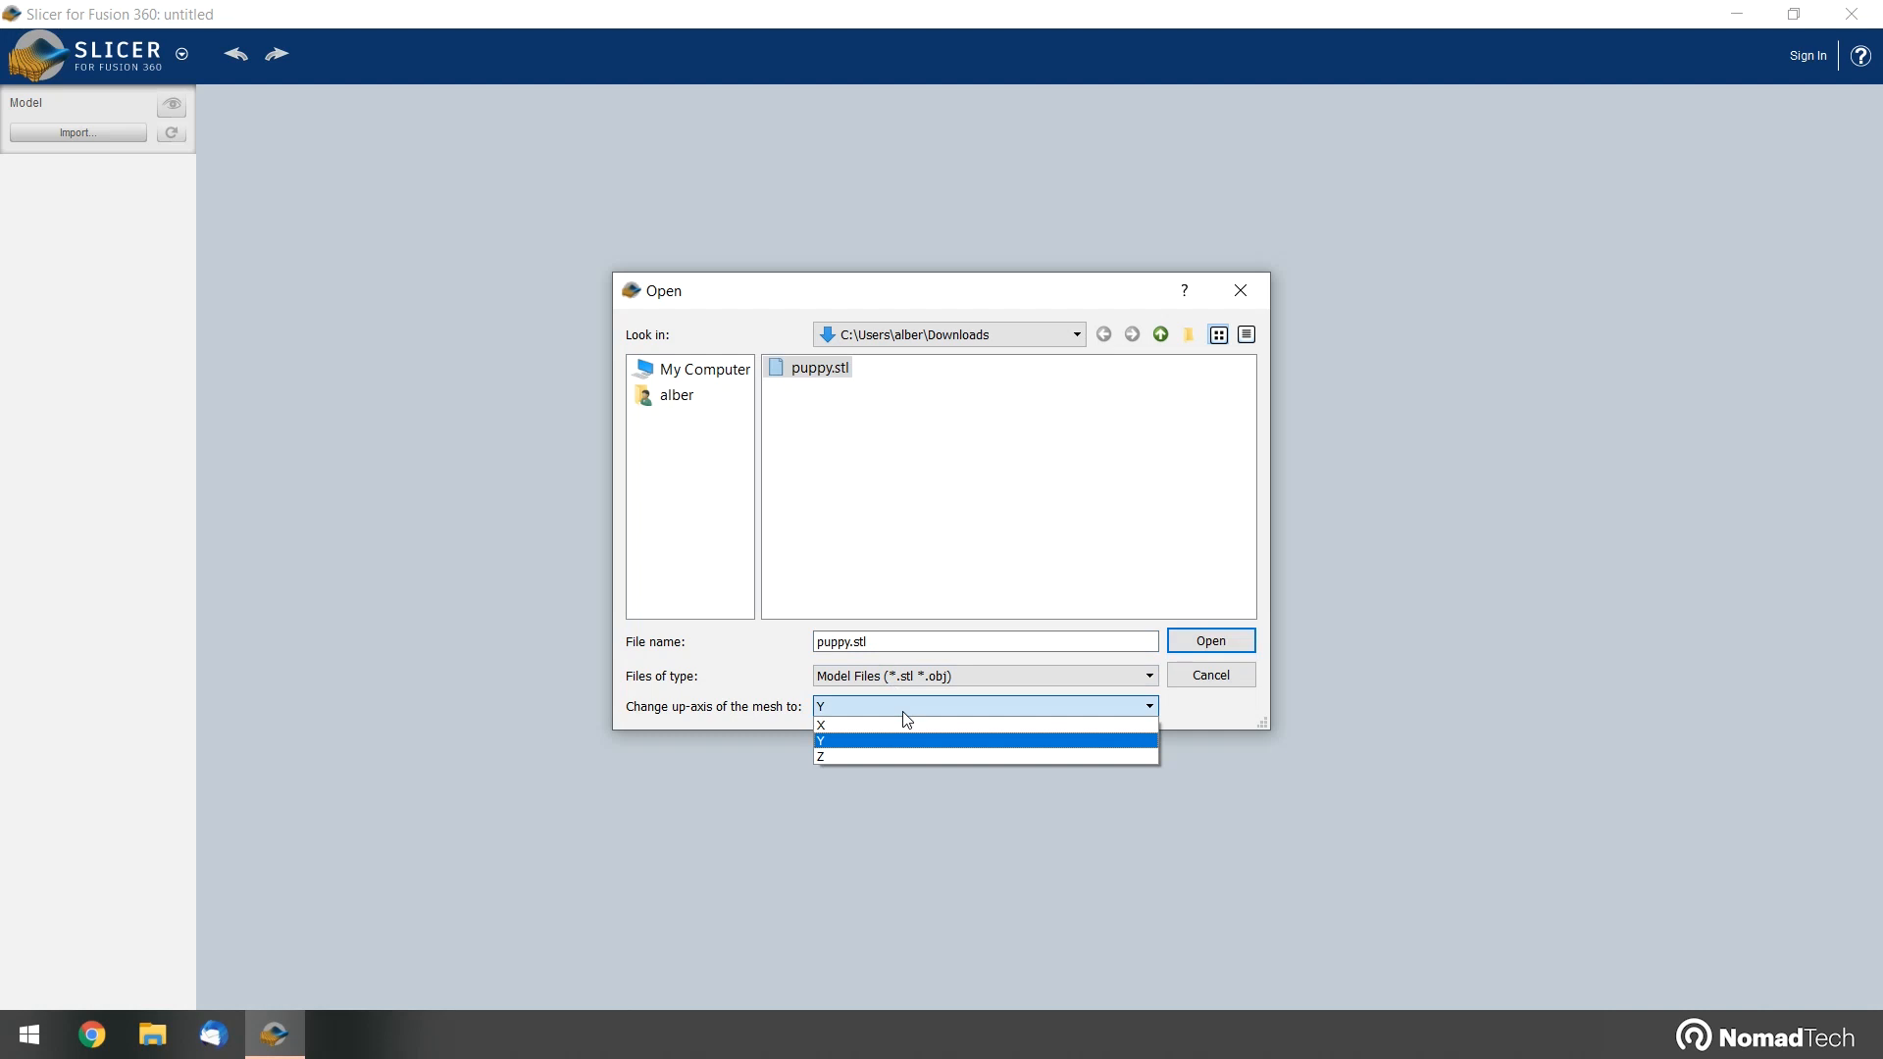
left_click(827, 758)
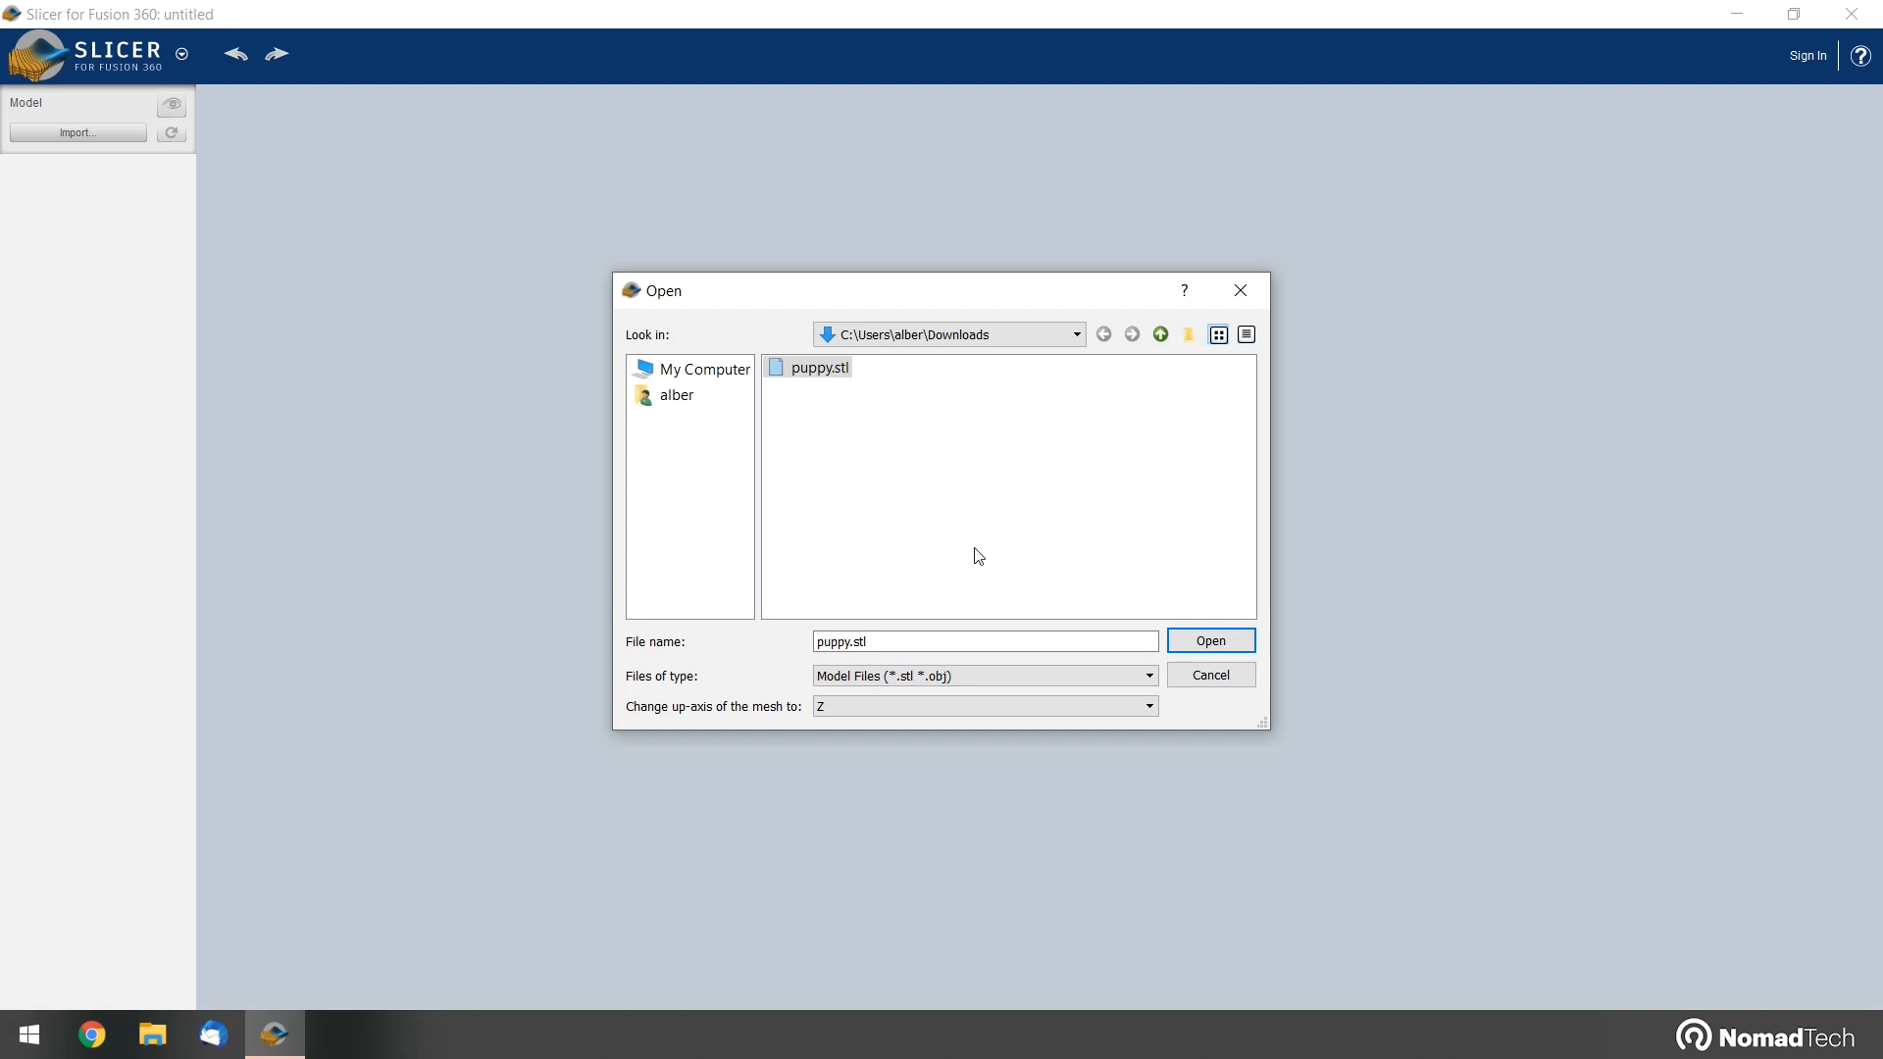
left_click(1213, 644)
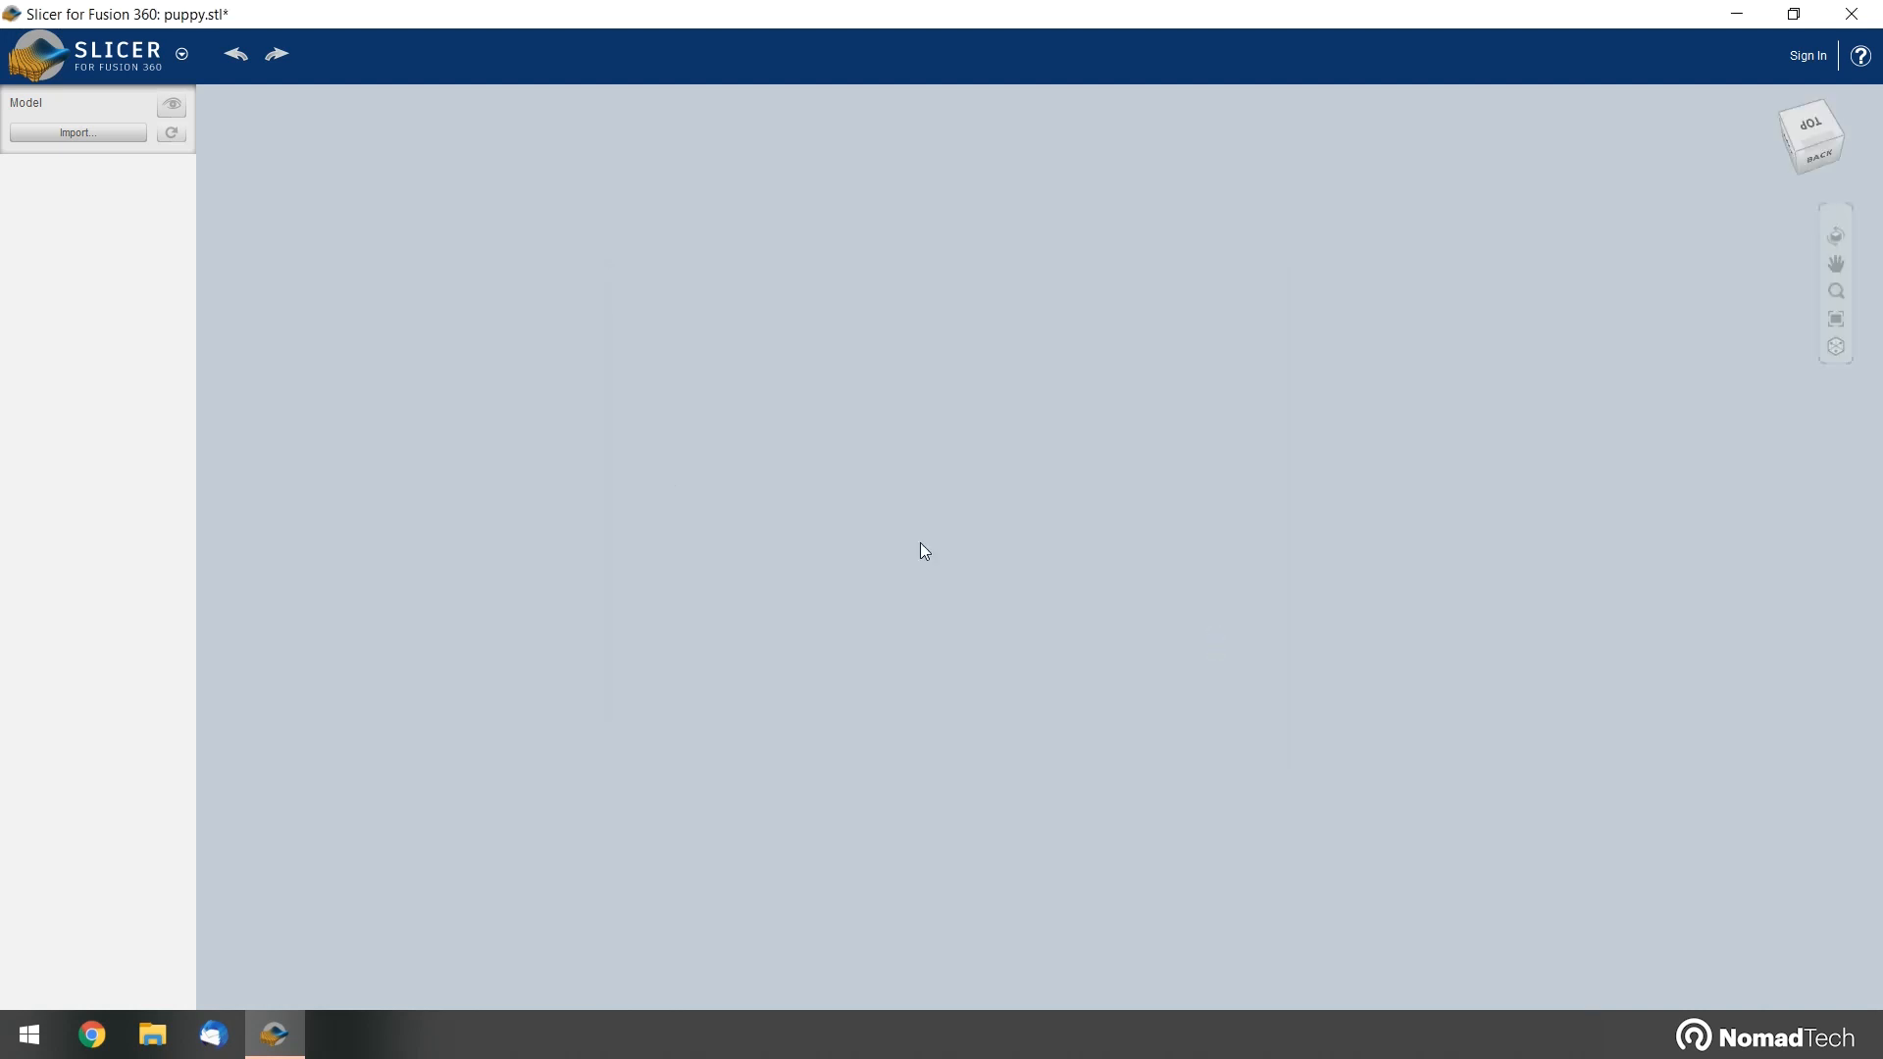
left_click_drag(983, 641, 1686, 538)
left_click_drag(795, 483, 344, 513)
left_click_drag(1286, 618, 438, 572)
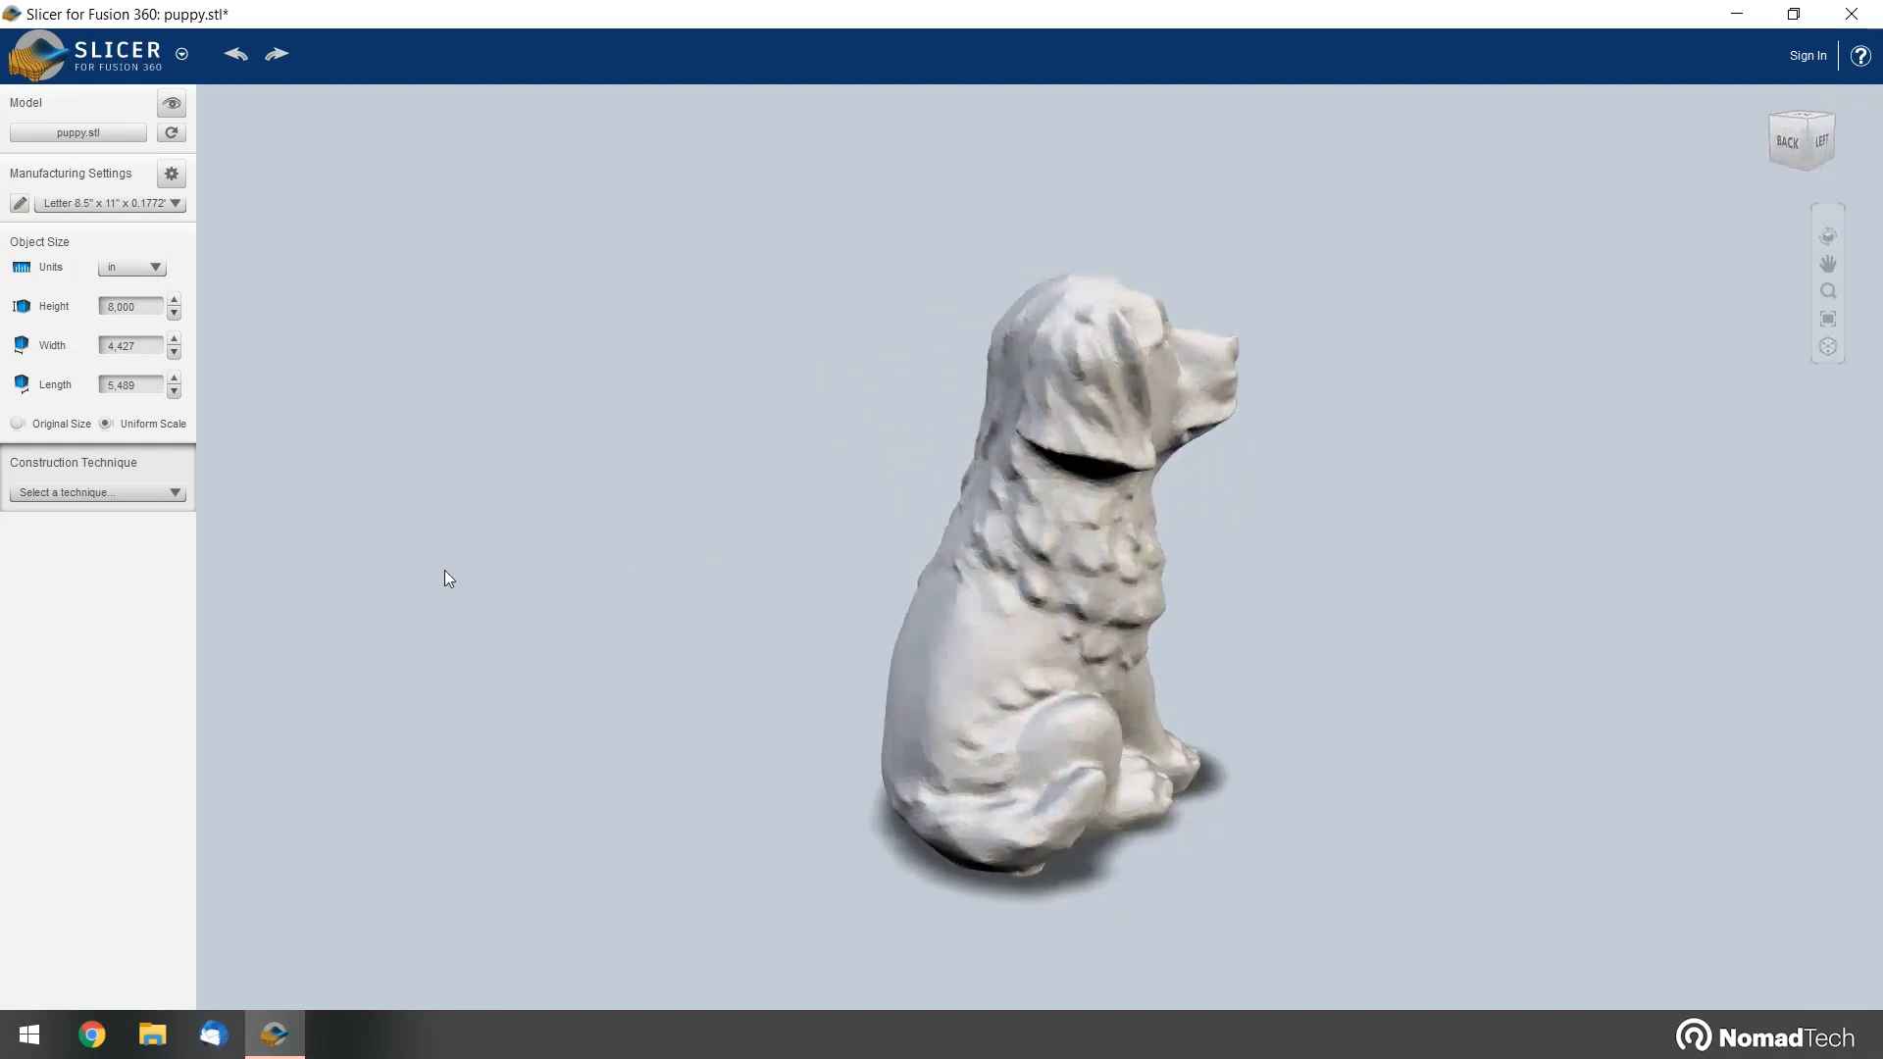
left_click_drag(1354, 533, 727, 529)
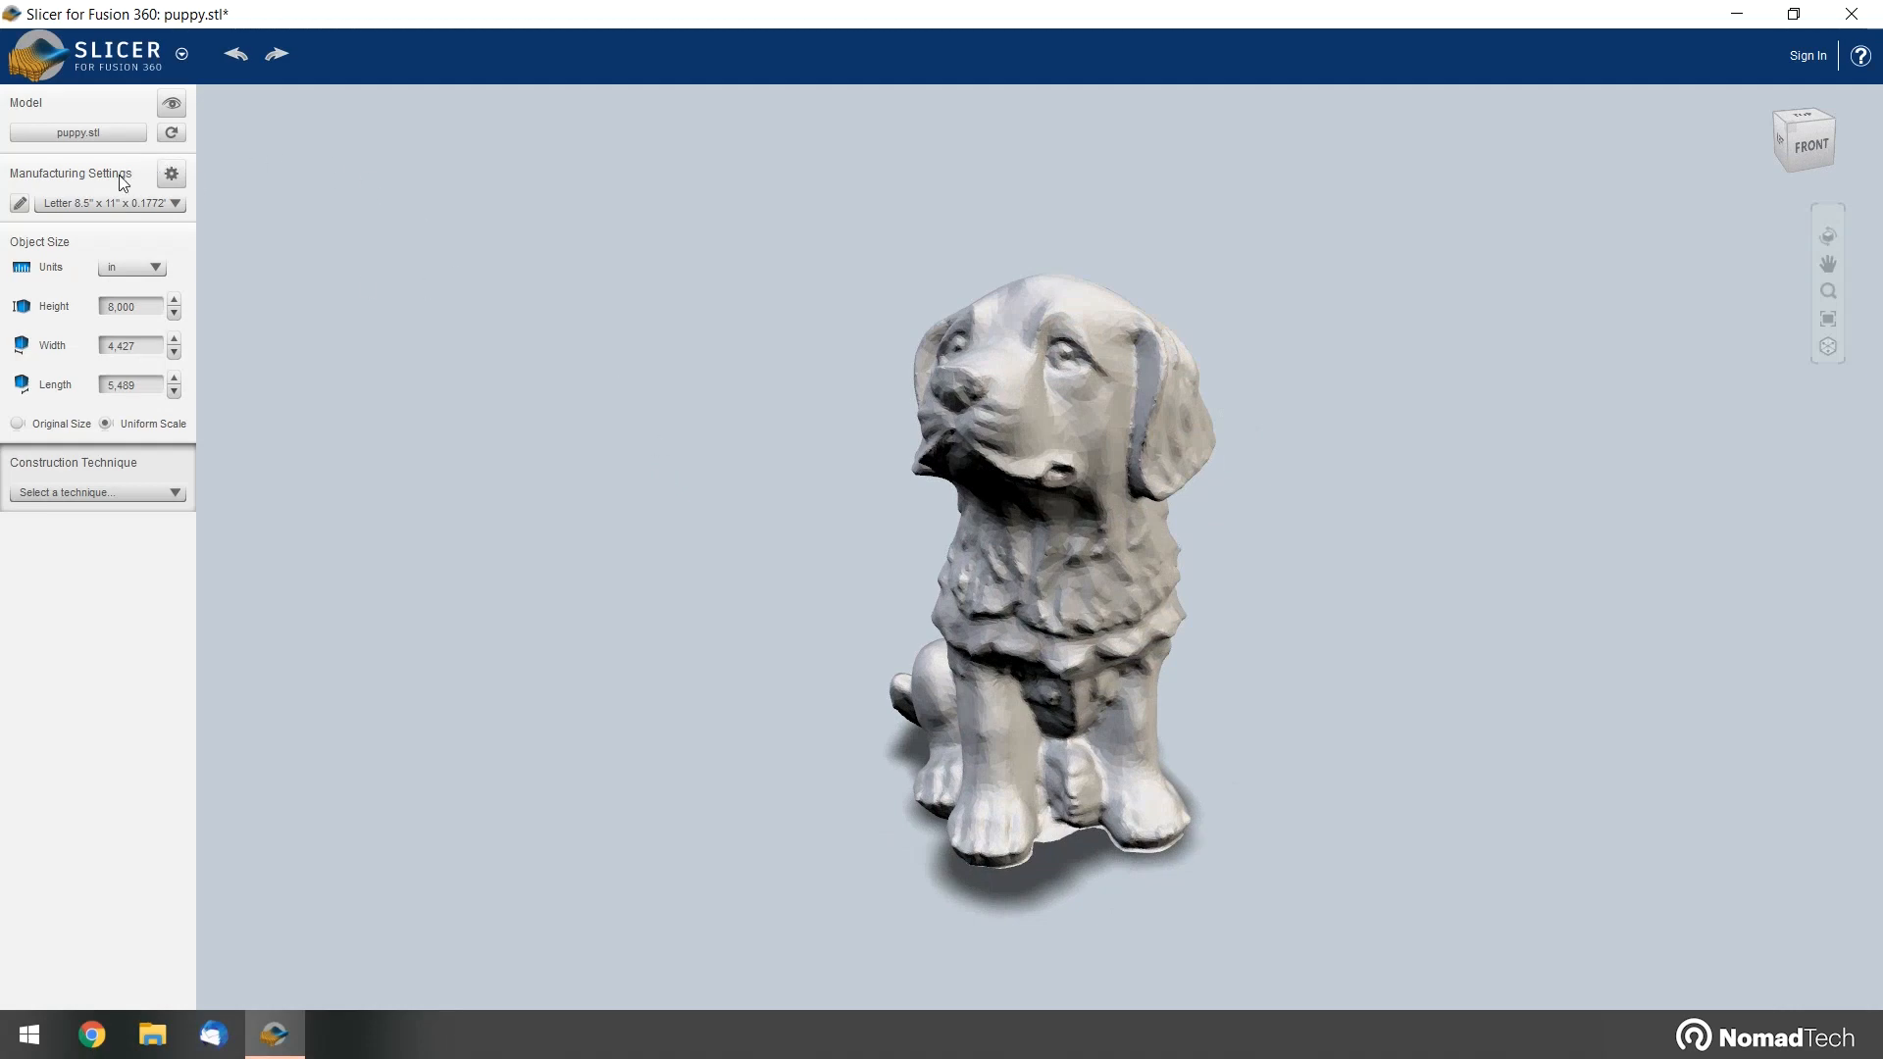
Open the manufacturing settings presets and review the Tabla 1000x700x12mm and Plancha 500x300x3mm materials
left_click(164, 173)
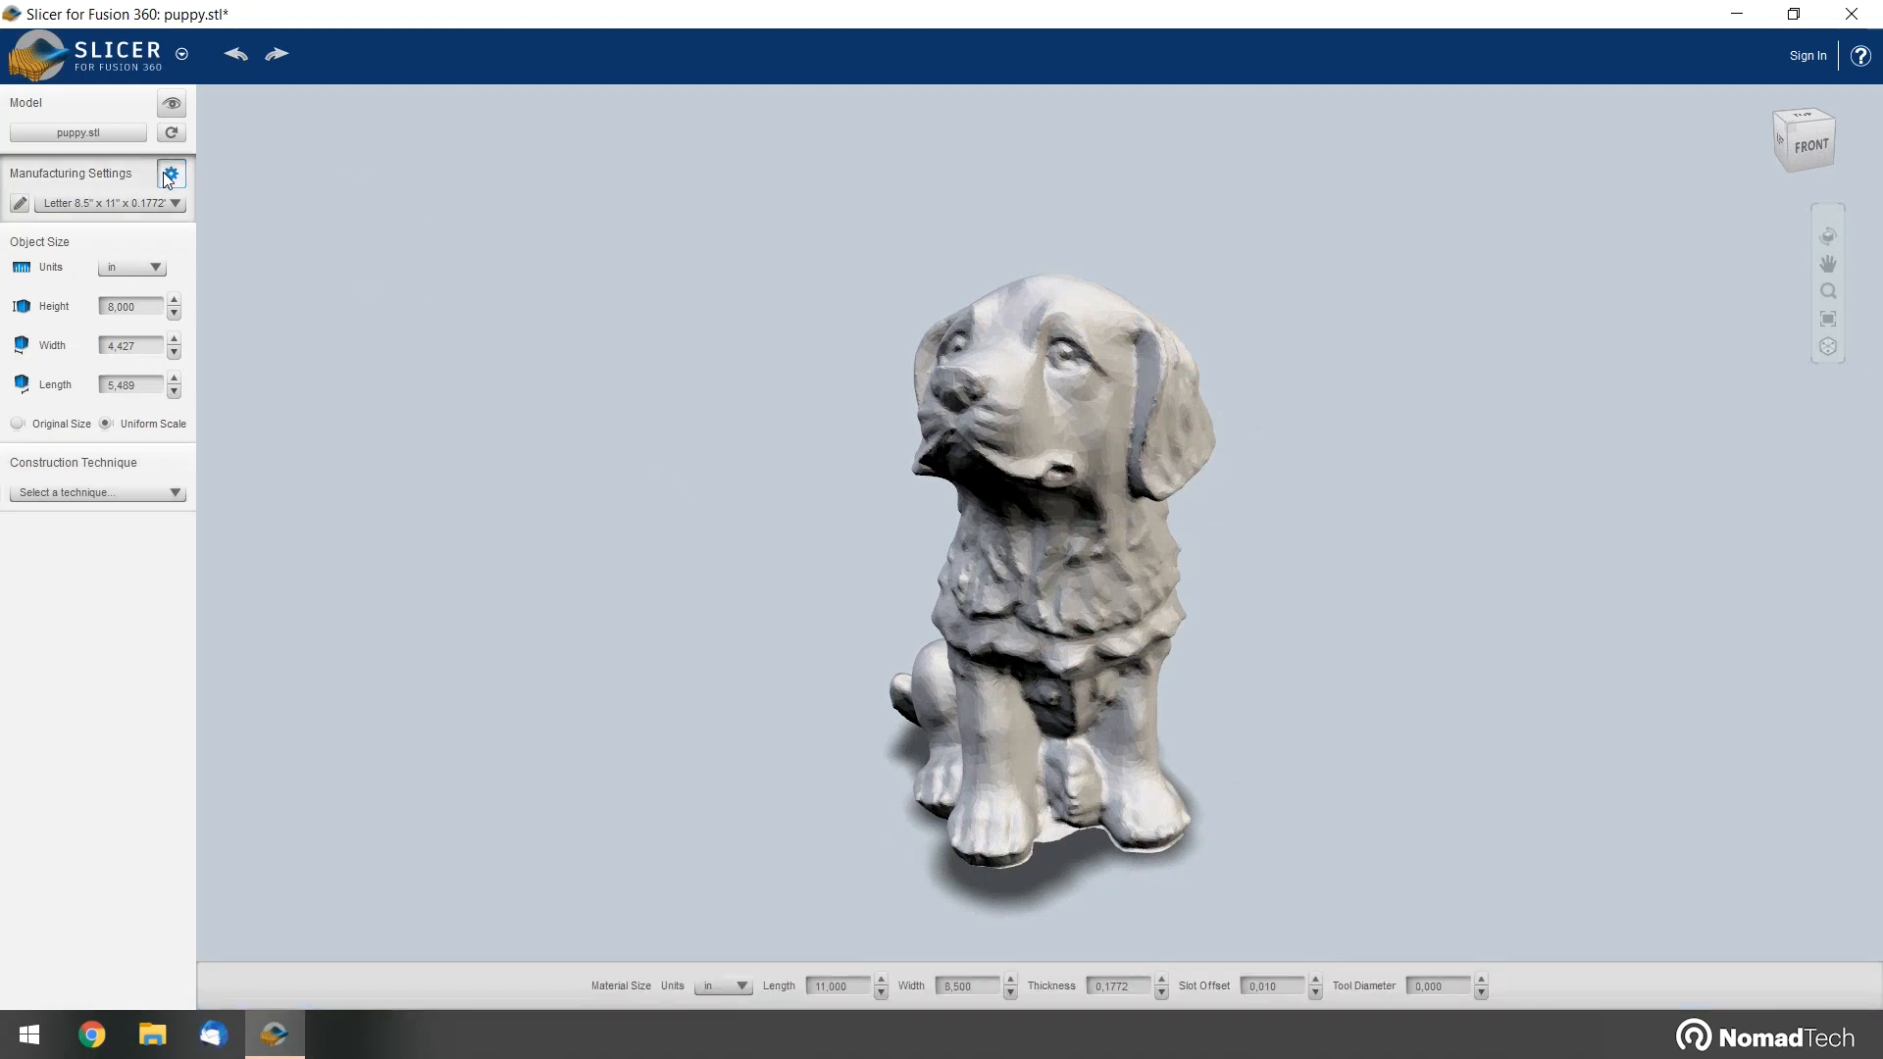
left_click(19, 203)
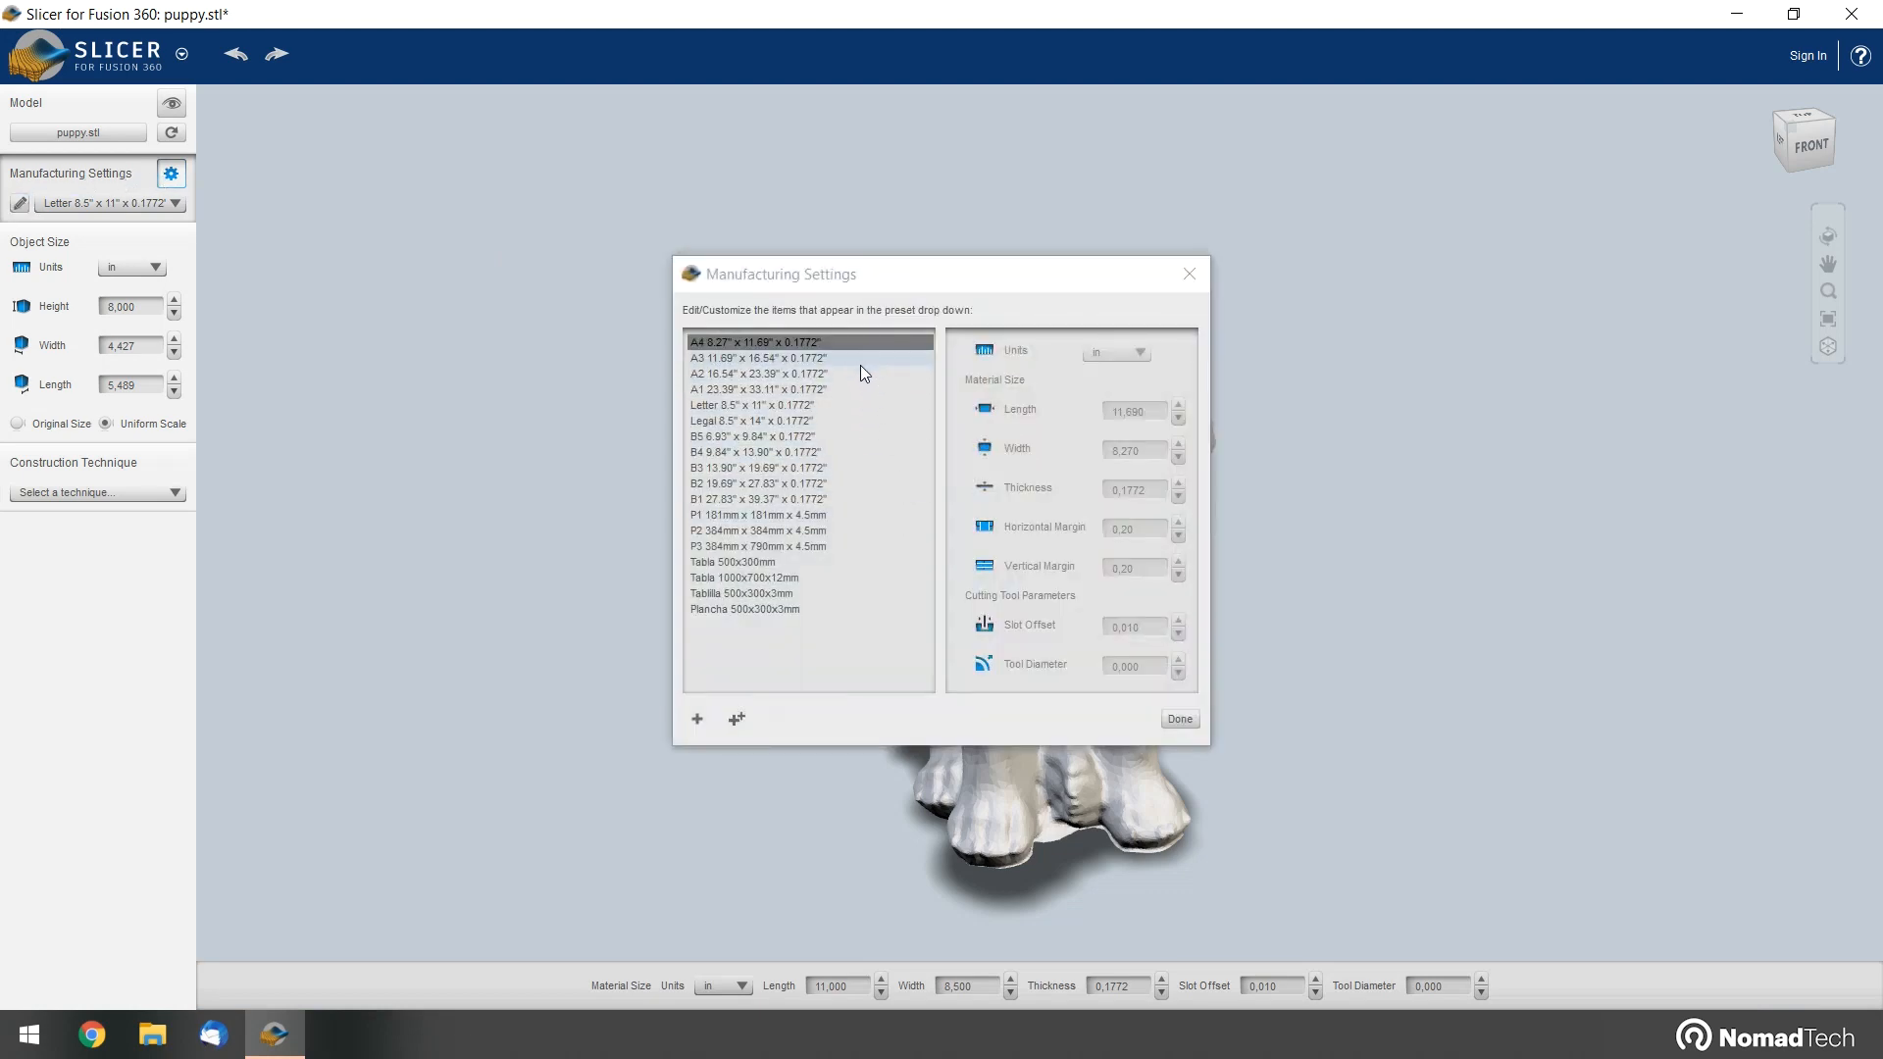
left_click(801, 661)
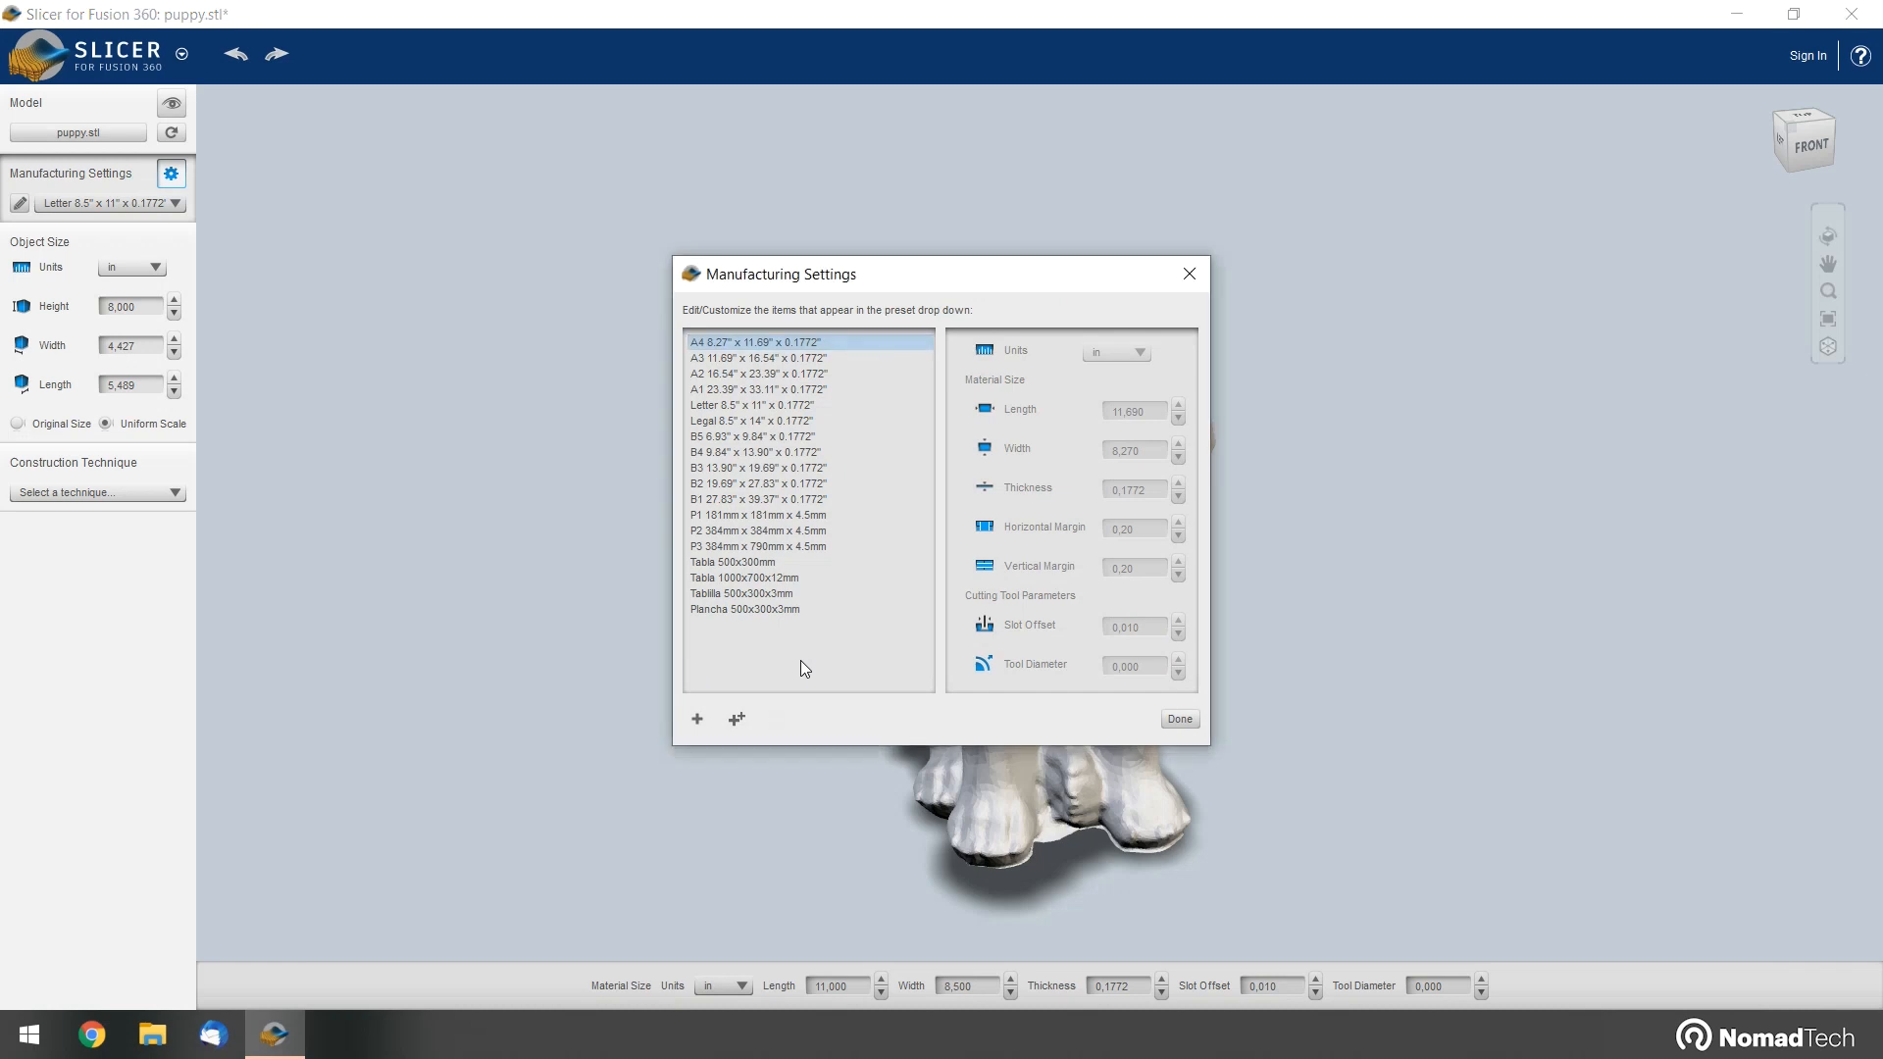
left_click(759, 579)
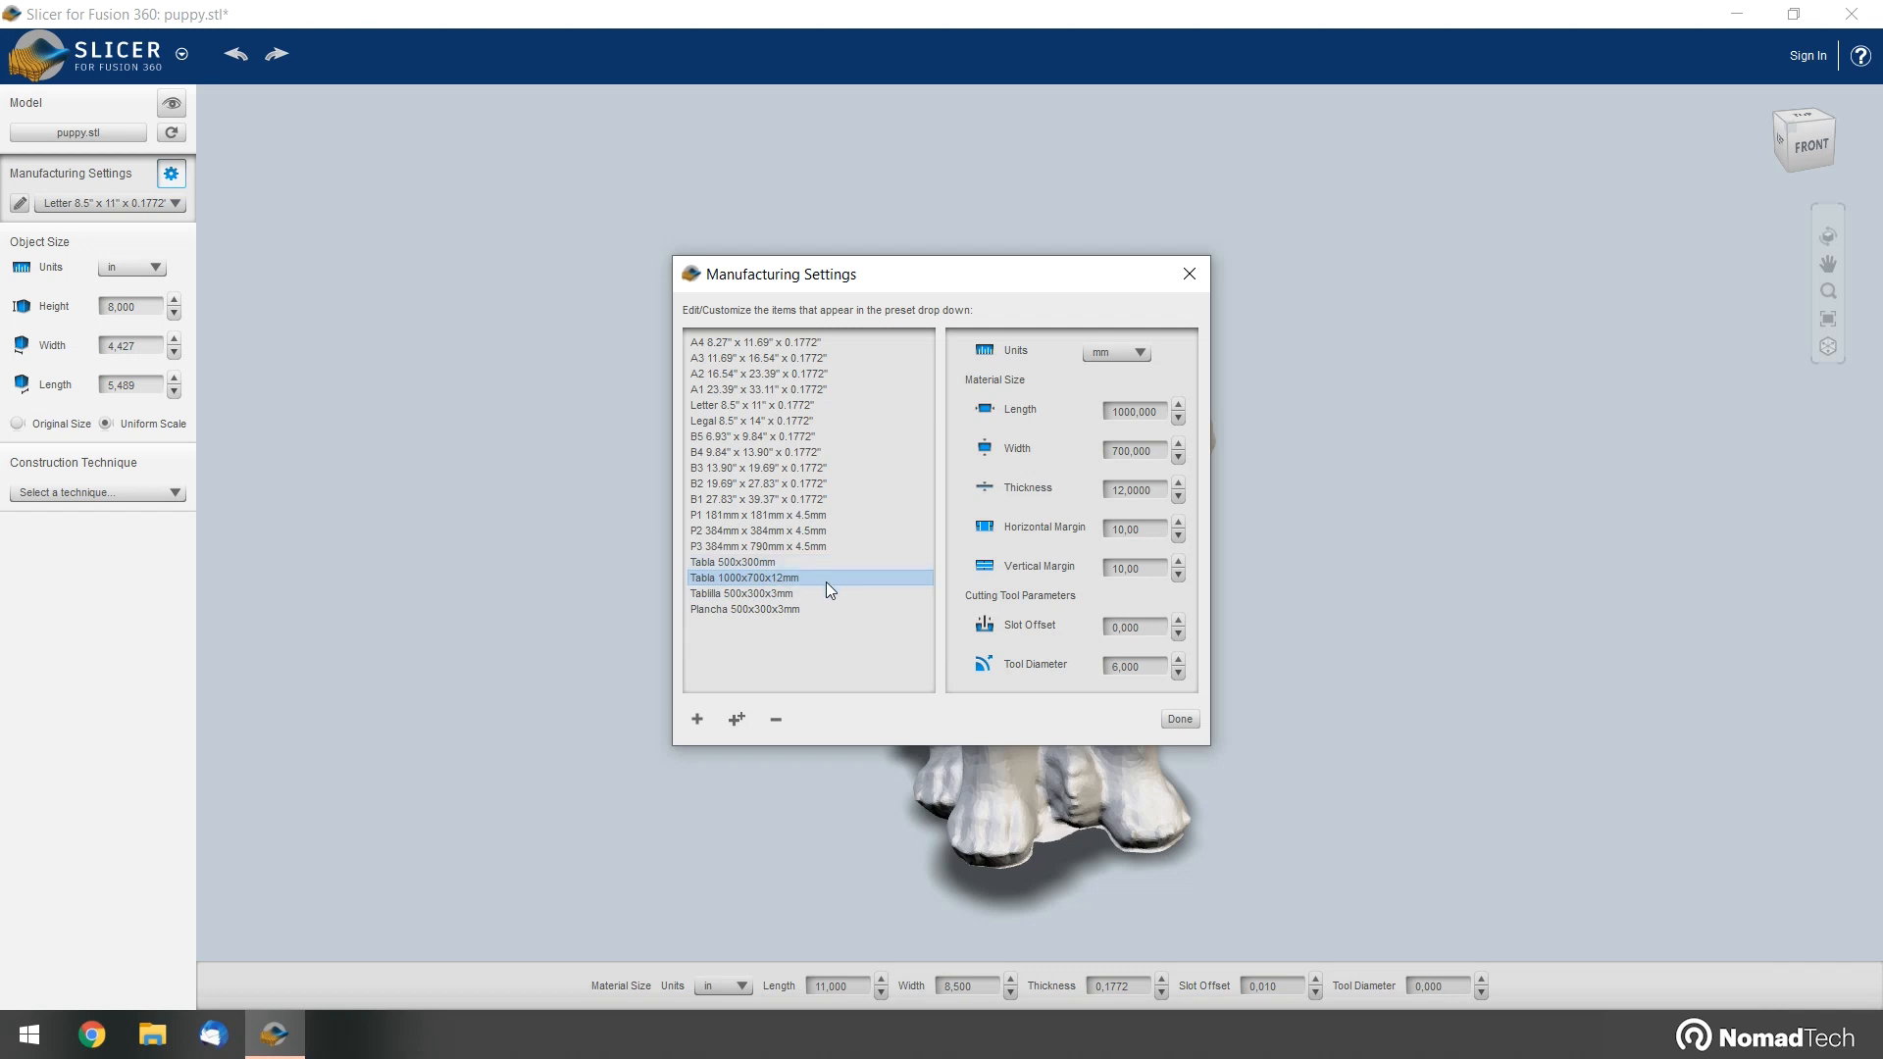
left_click(770, 612)
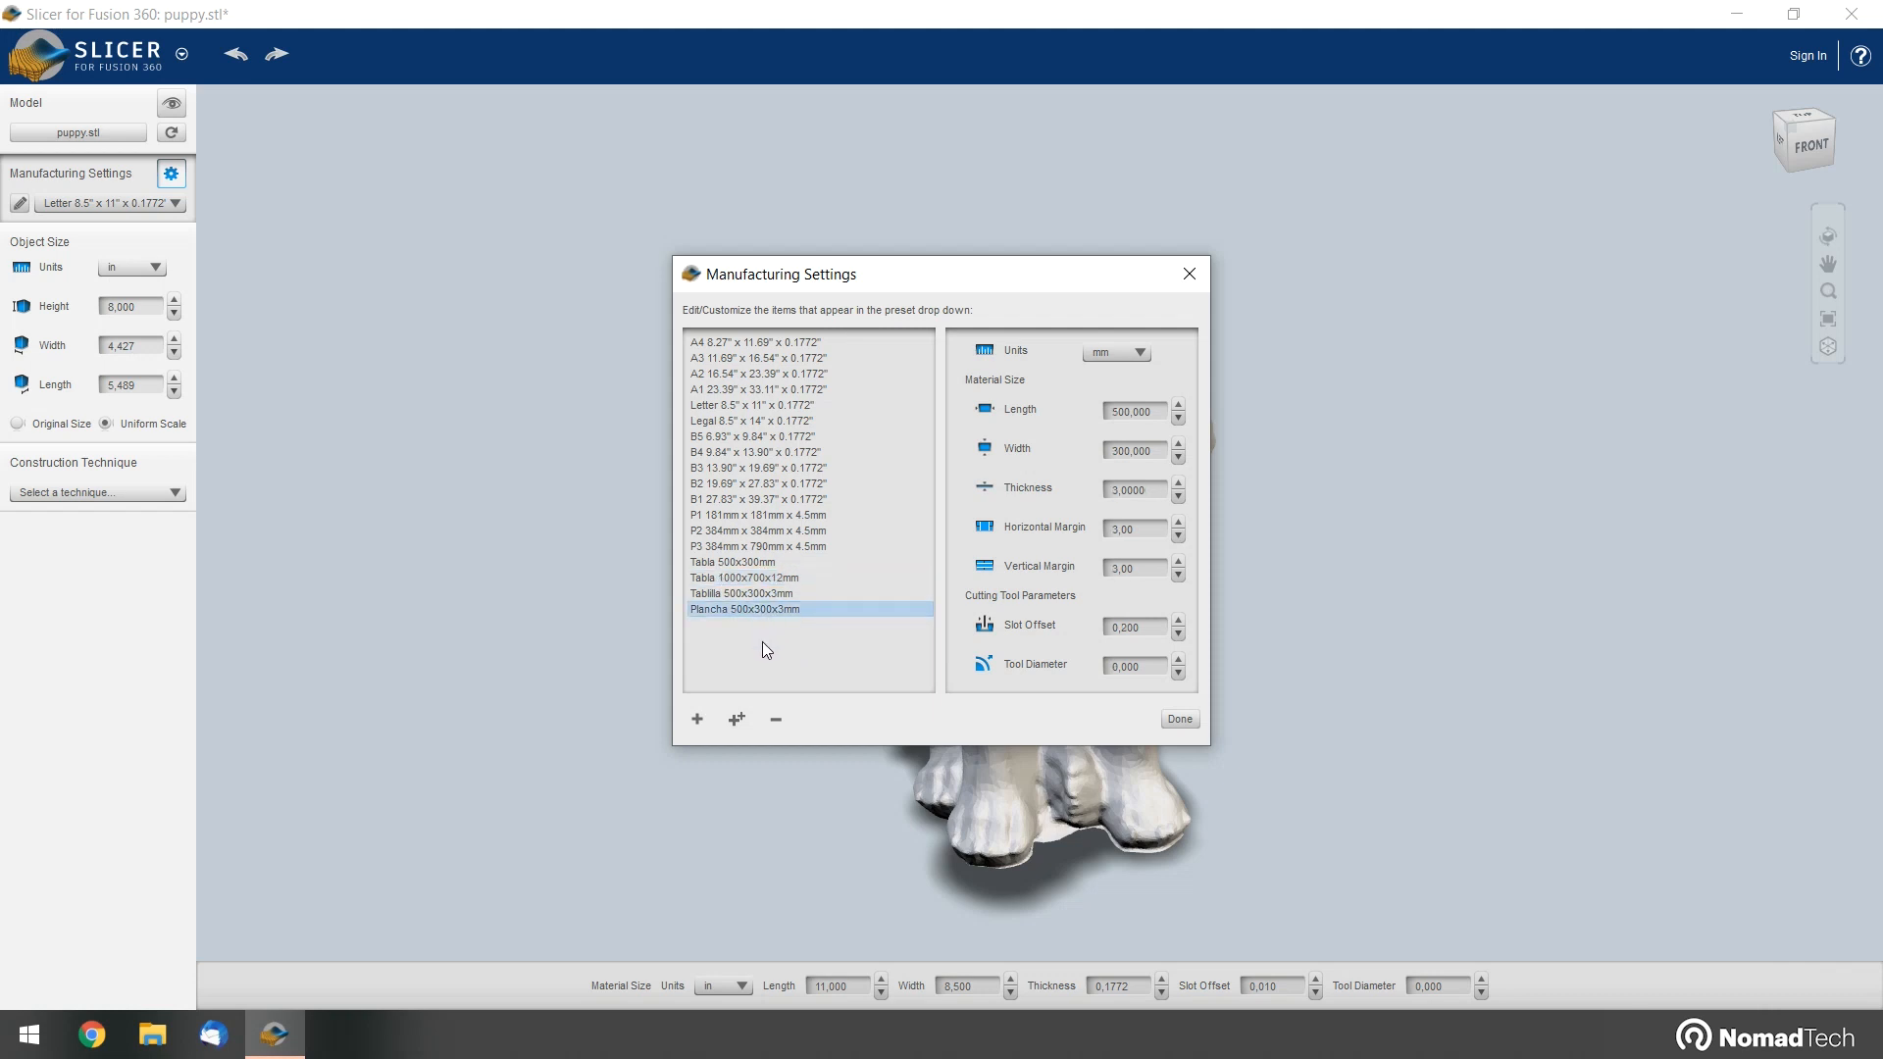
Add a new material preset named Tablilla 1000x700x12
left_click(697, 720)
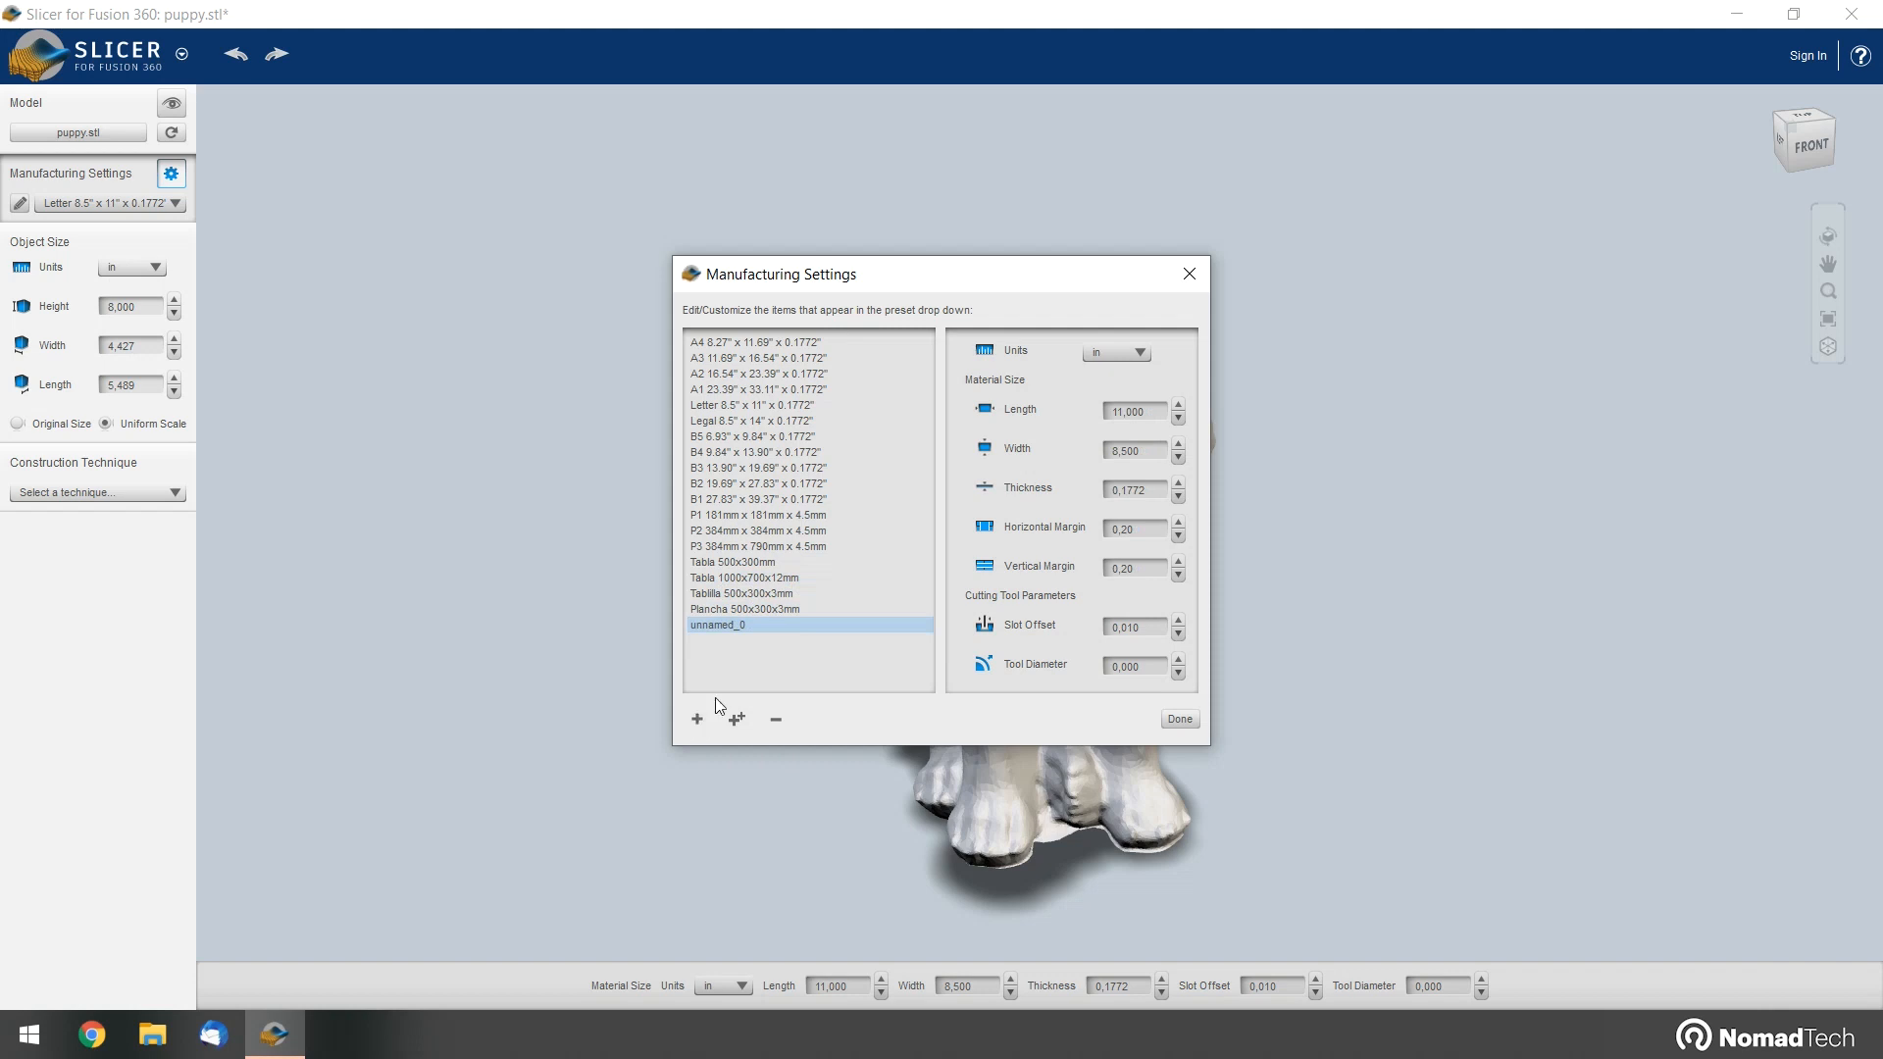
double_click(739, 627)
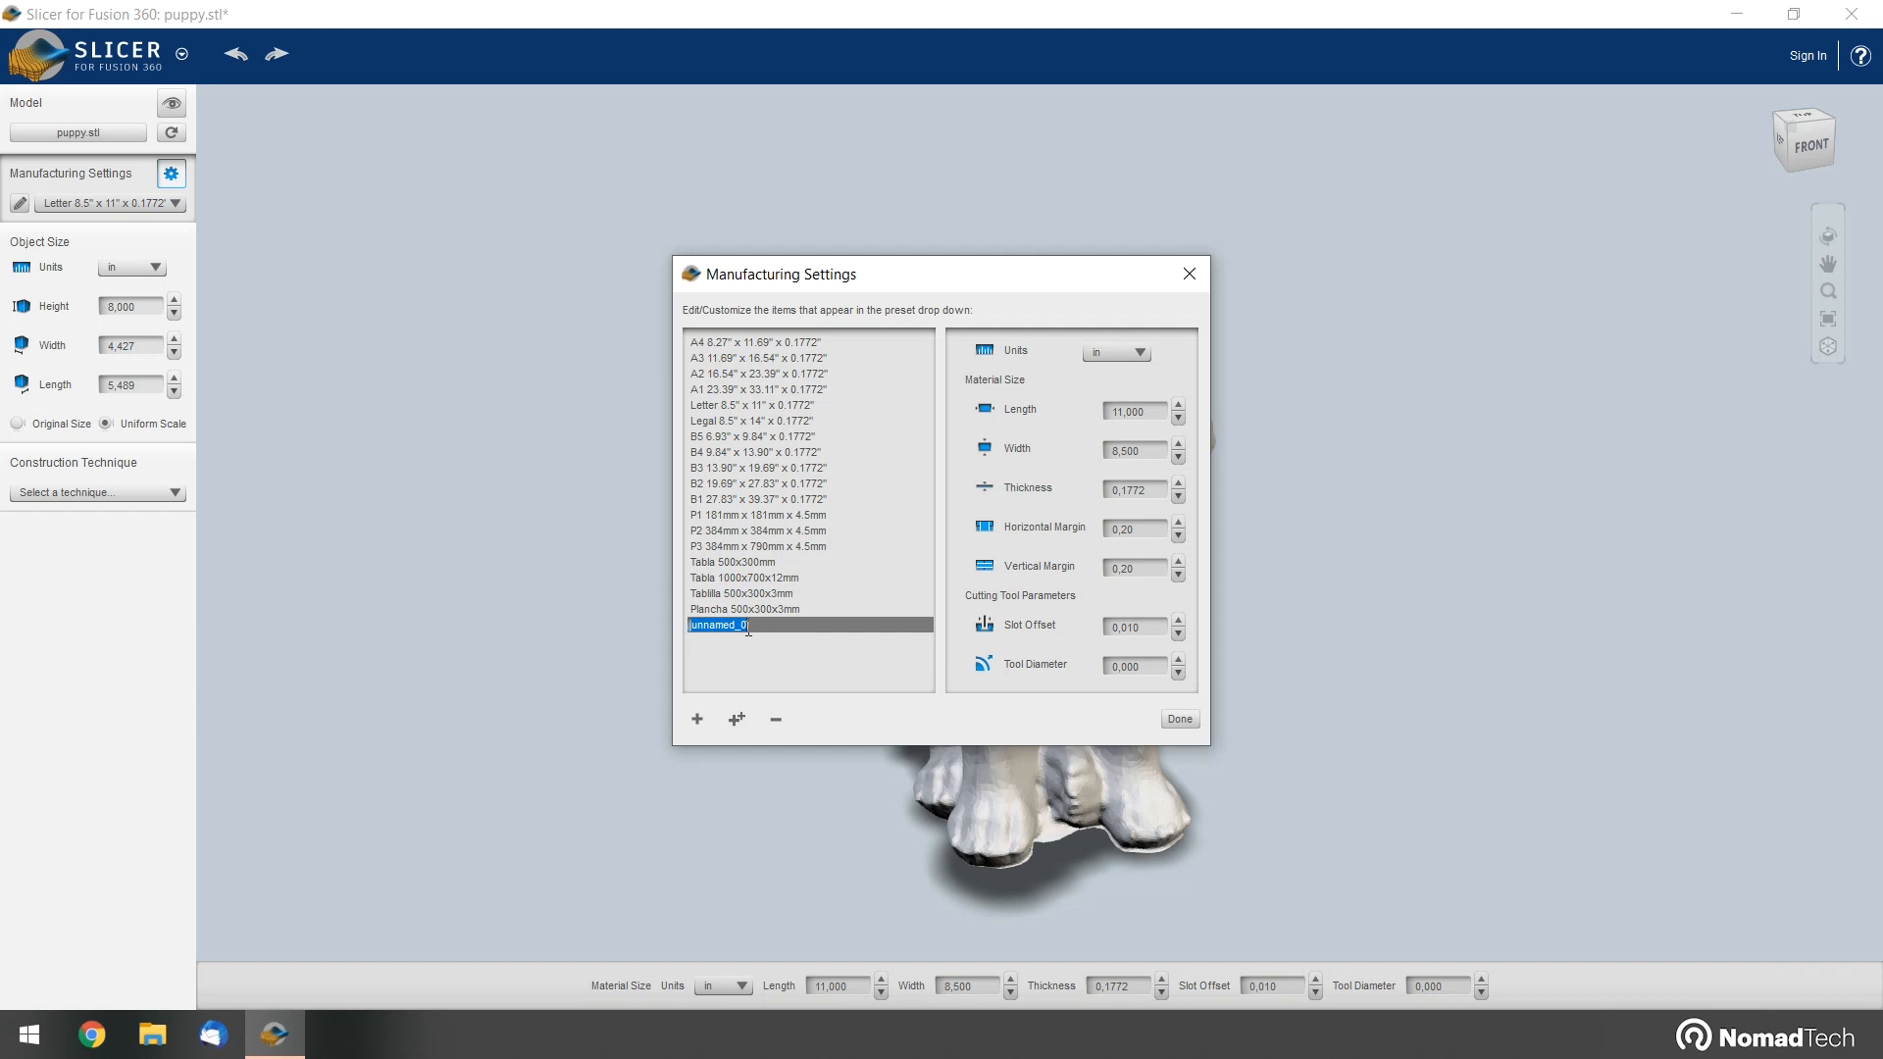
type("Tablilla 1000x700x12")
key("Return")
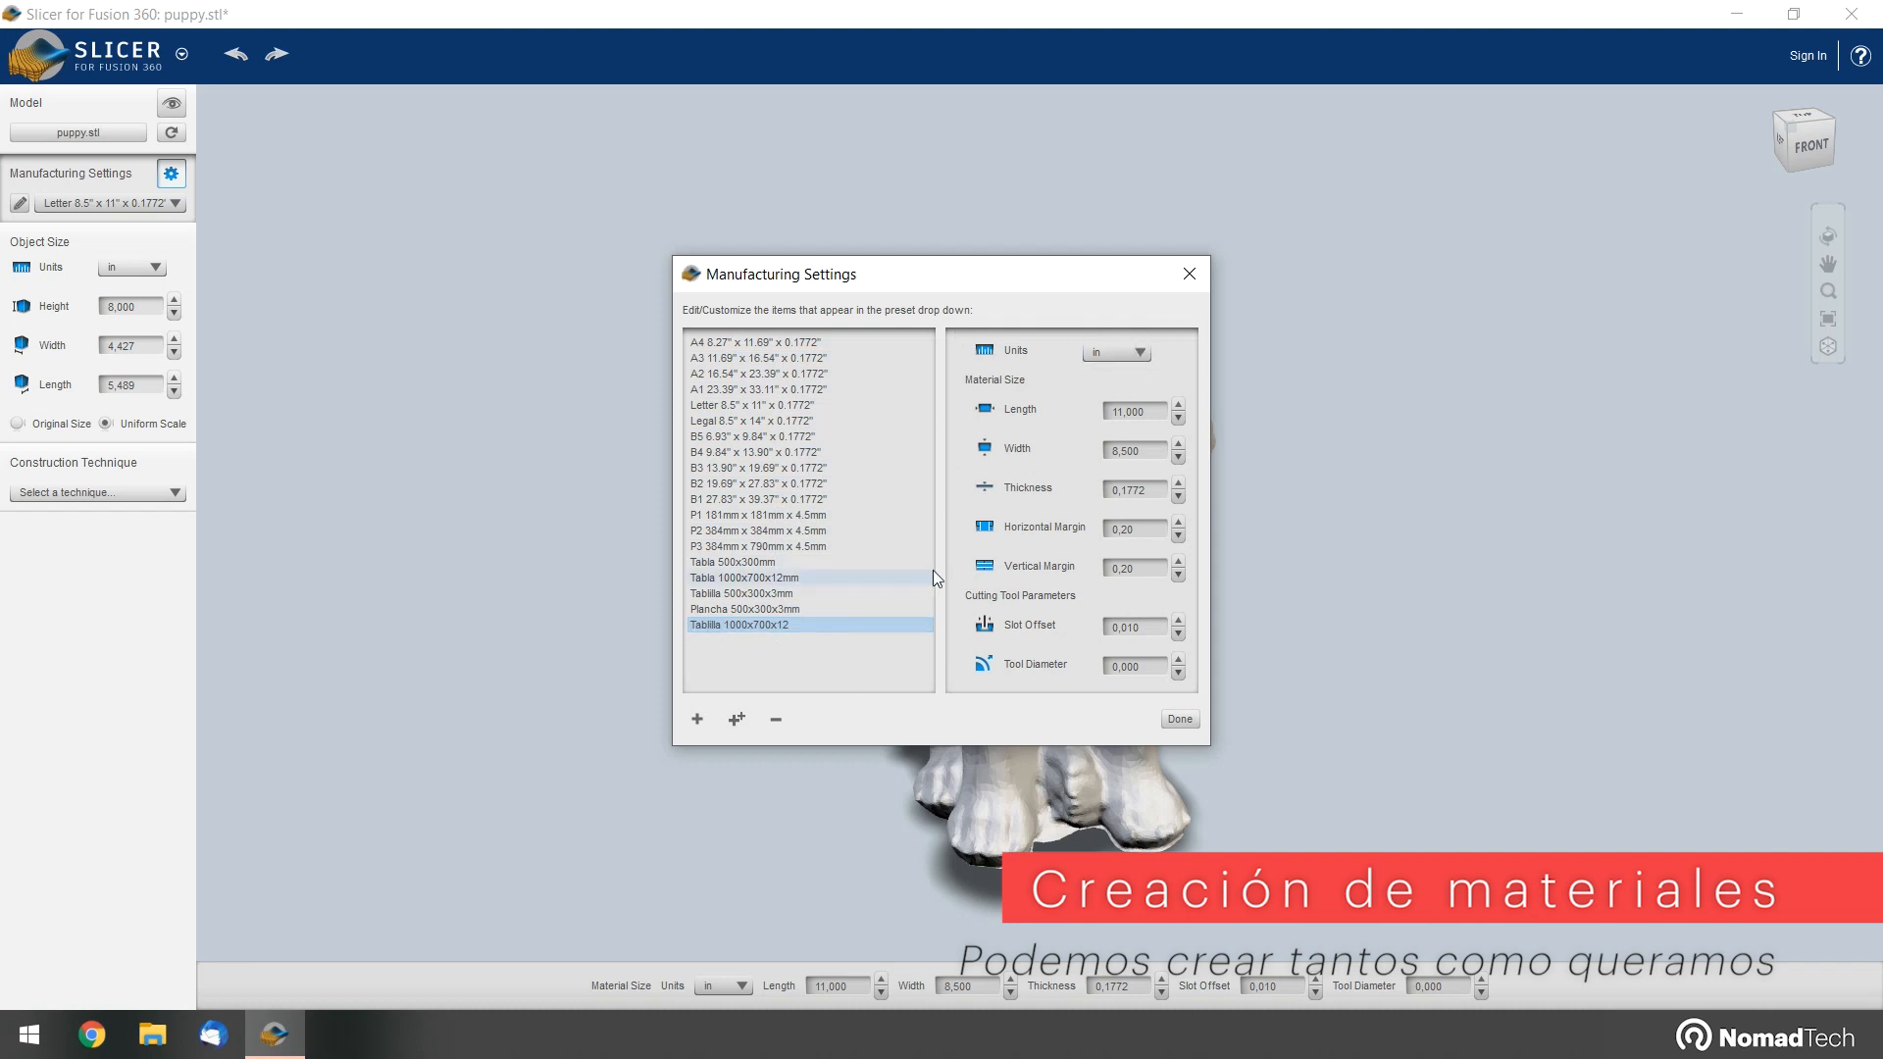
Set the new preset's units to mm, with length 700, width 1000 and thickness 12
left_click(1135, 352)
left_click(1115, 409)
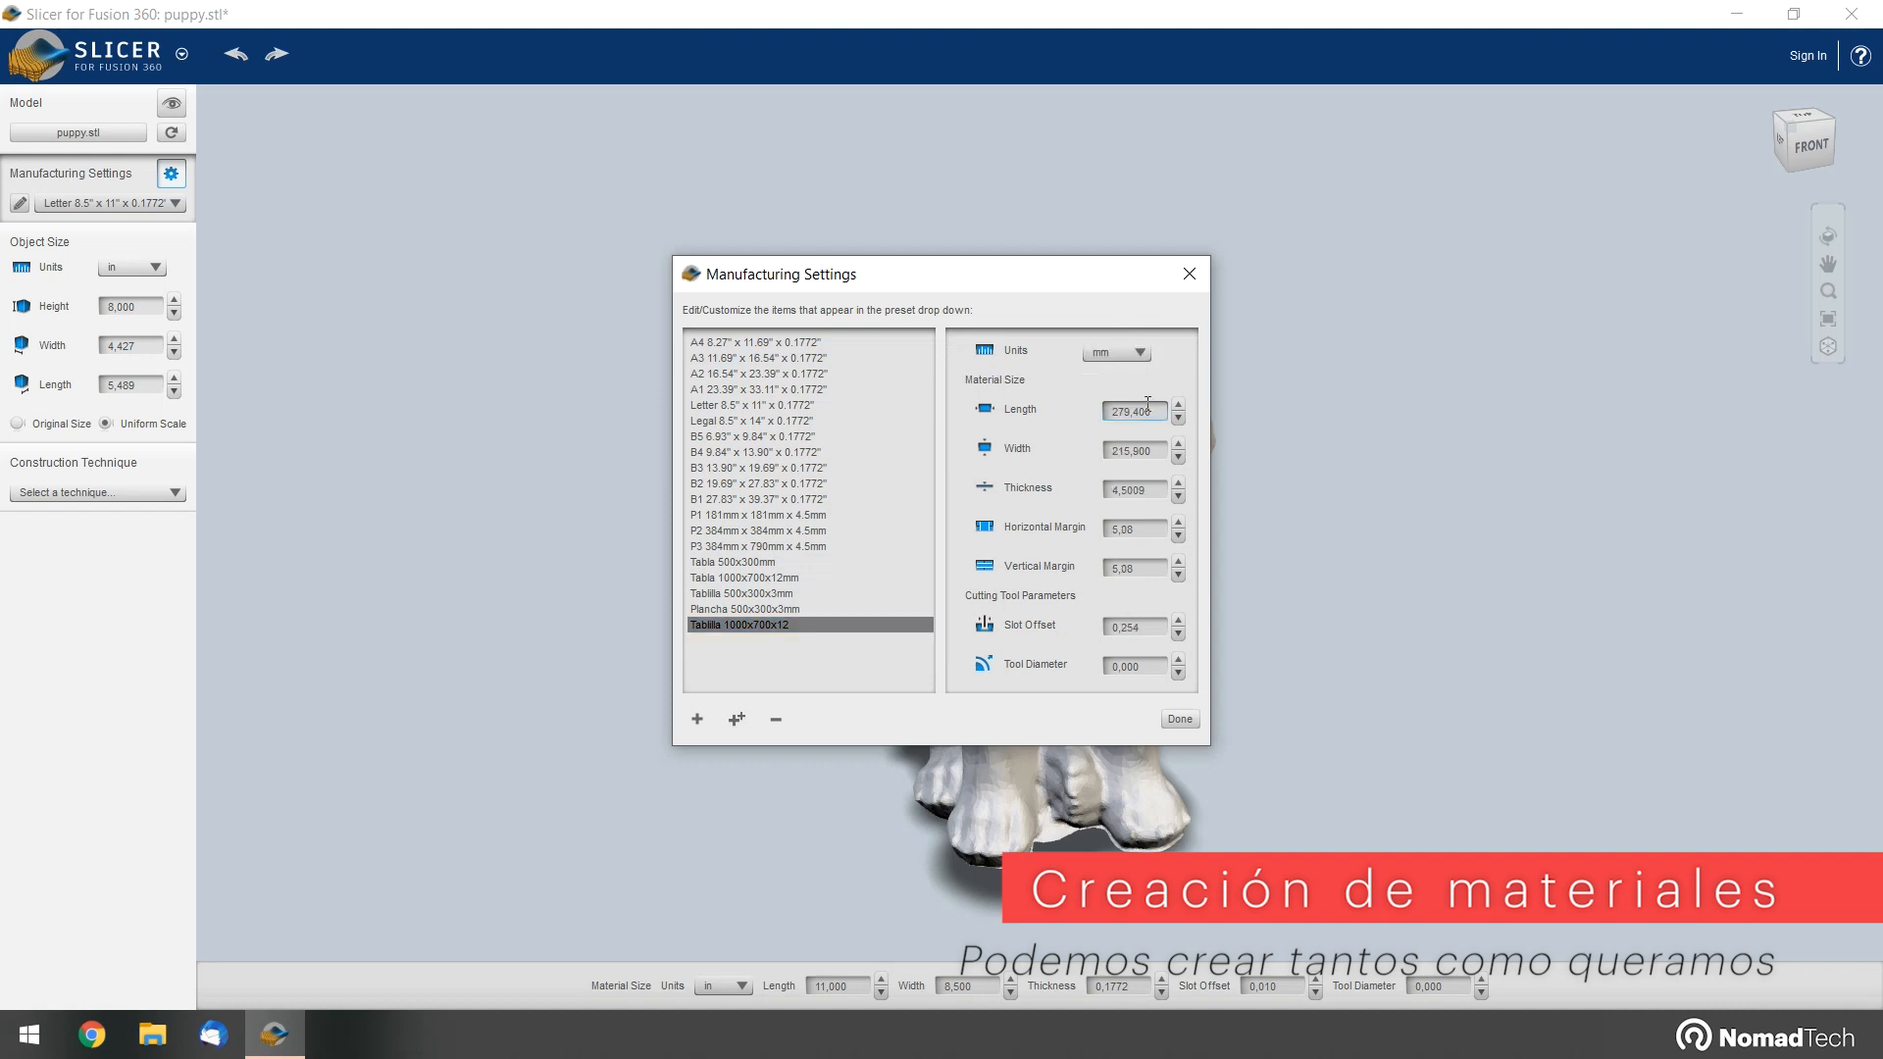
left_click_drag(1149, 411, 1095, 404)
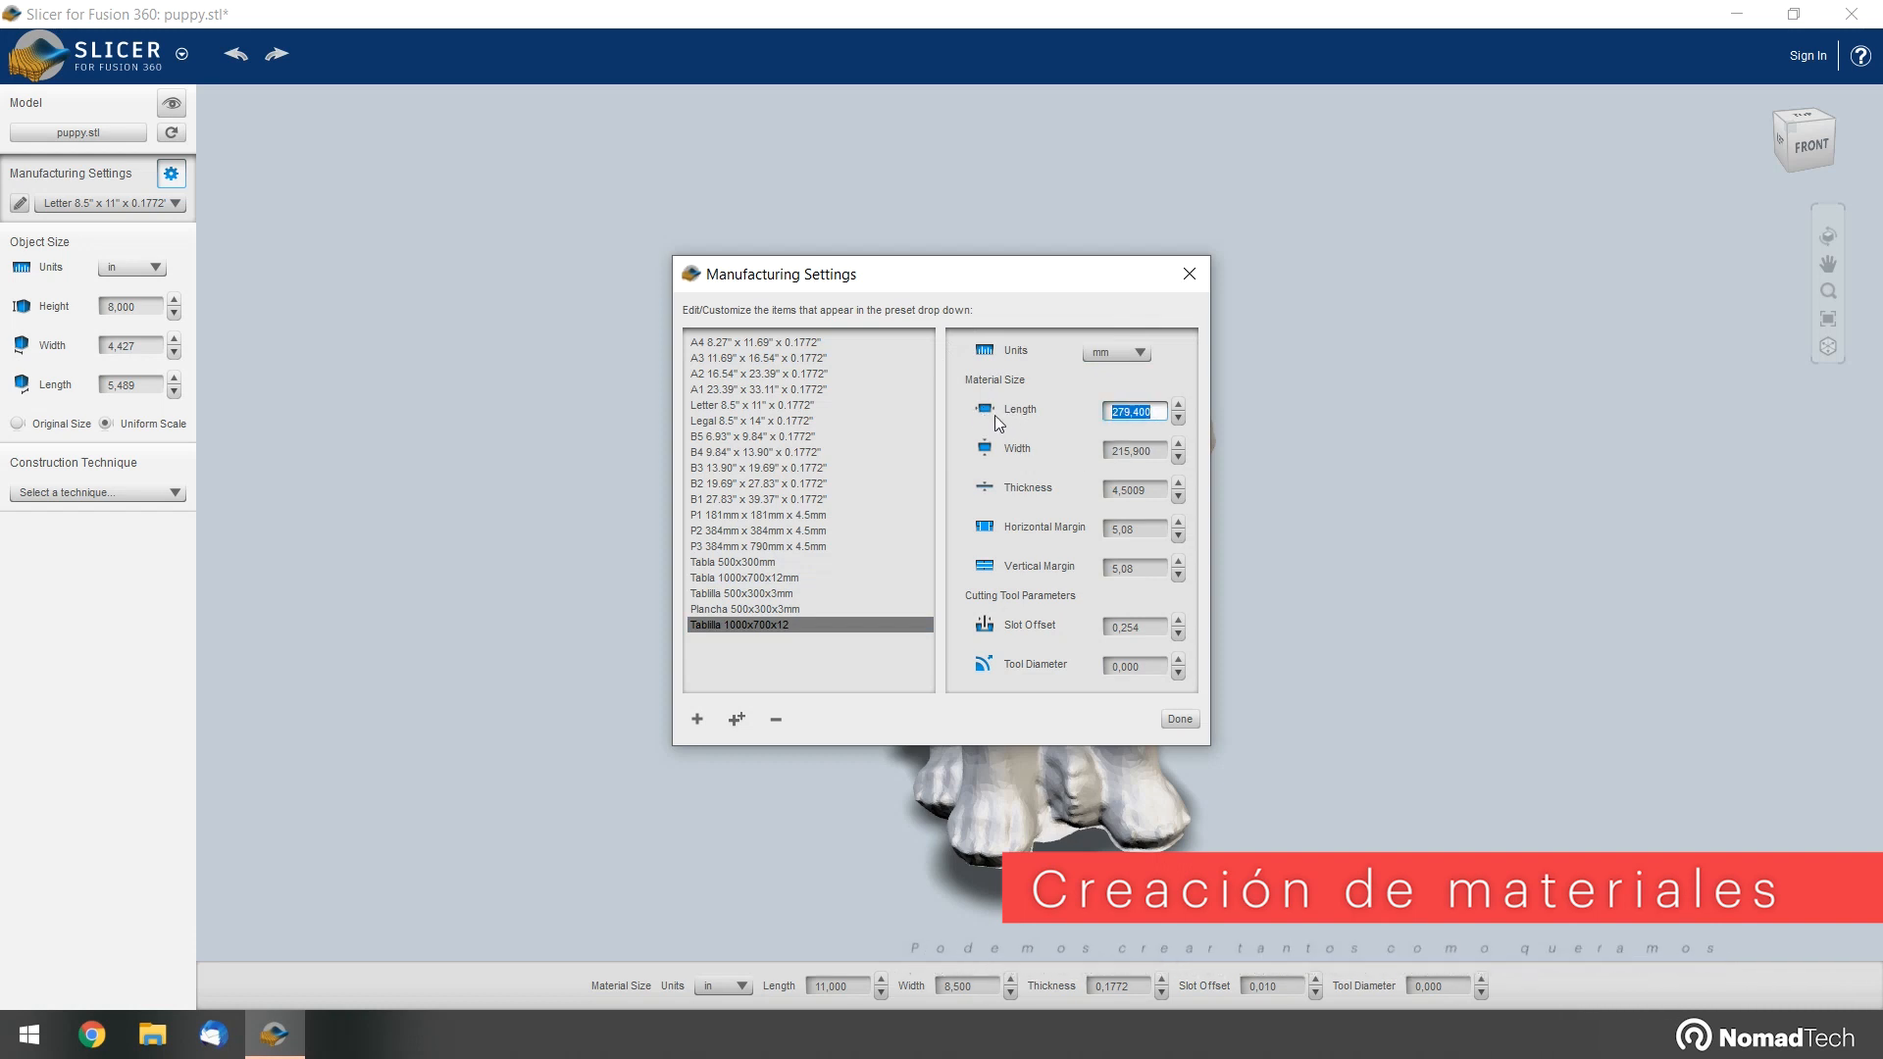
type("700")
key("Tab")
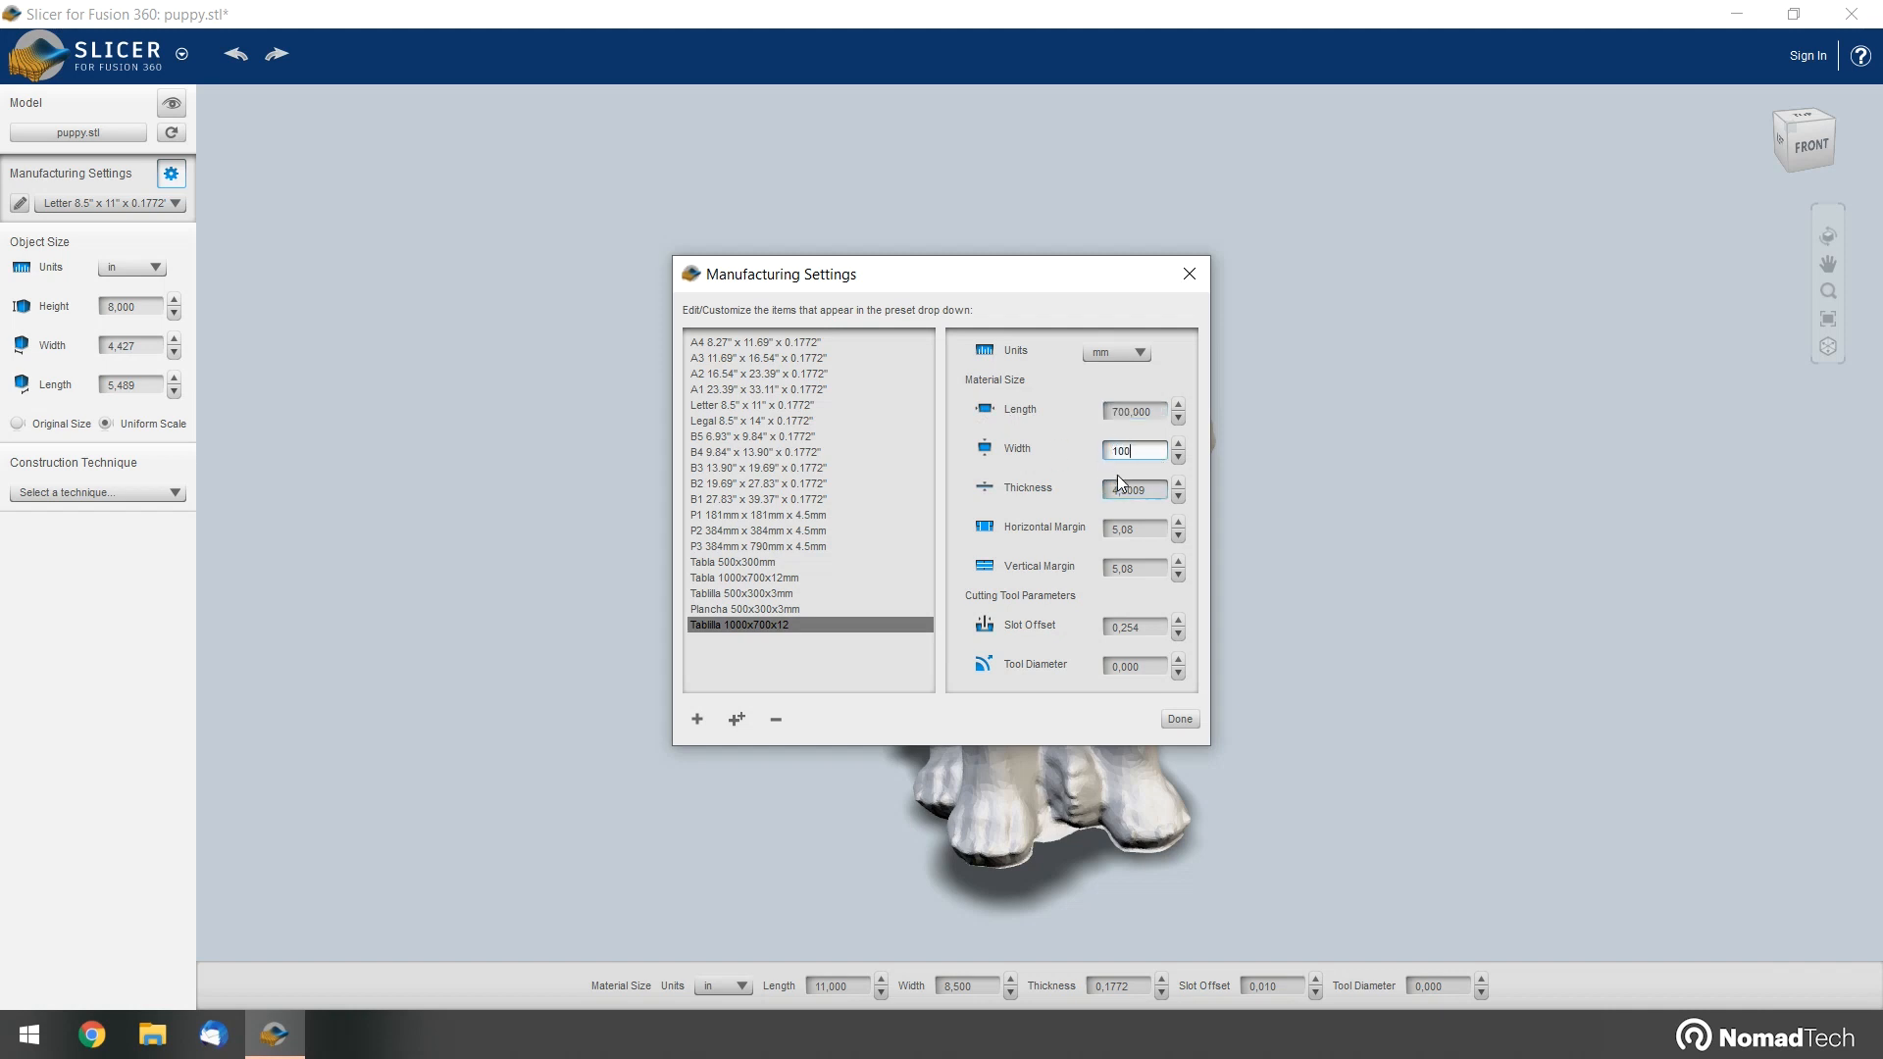
left_click(1152, 490)
left_click_drag(1156, 491, 1087, 495)
type("12")
left_click(1159, 451)
left_click(1162, 490)
mouse_move(1159, 491)
left_mouse_down()
mouse_move(1134, 492)
mouse_move(1159, 493)
left_mouse_up()
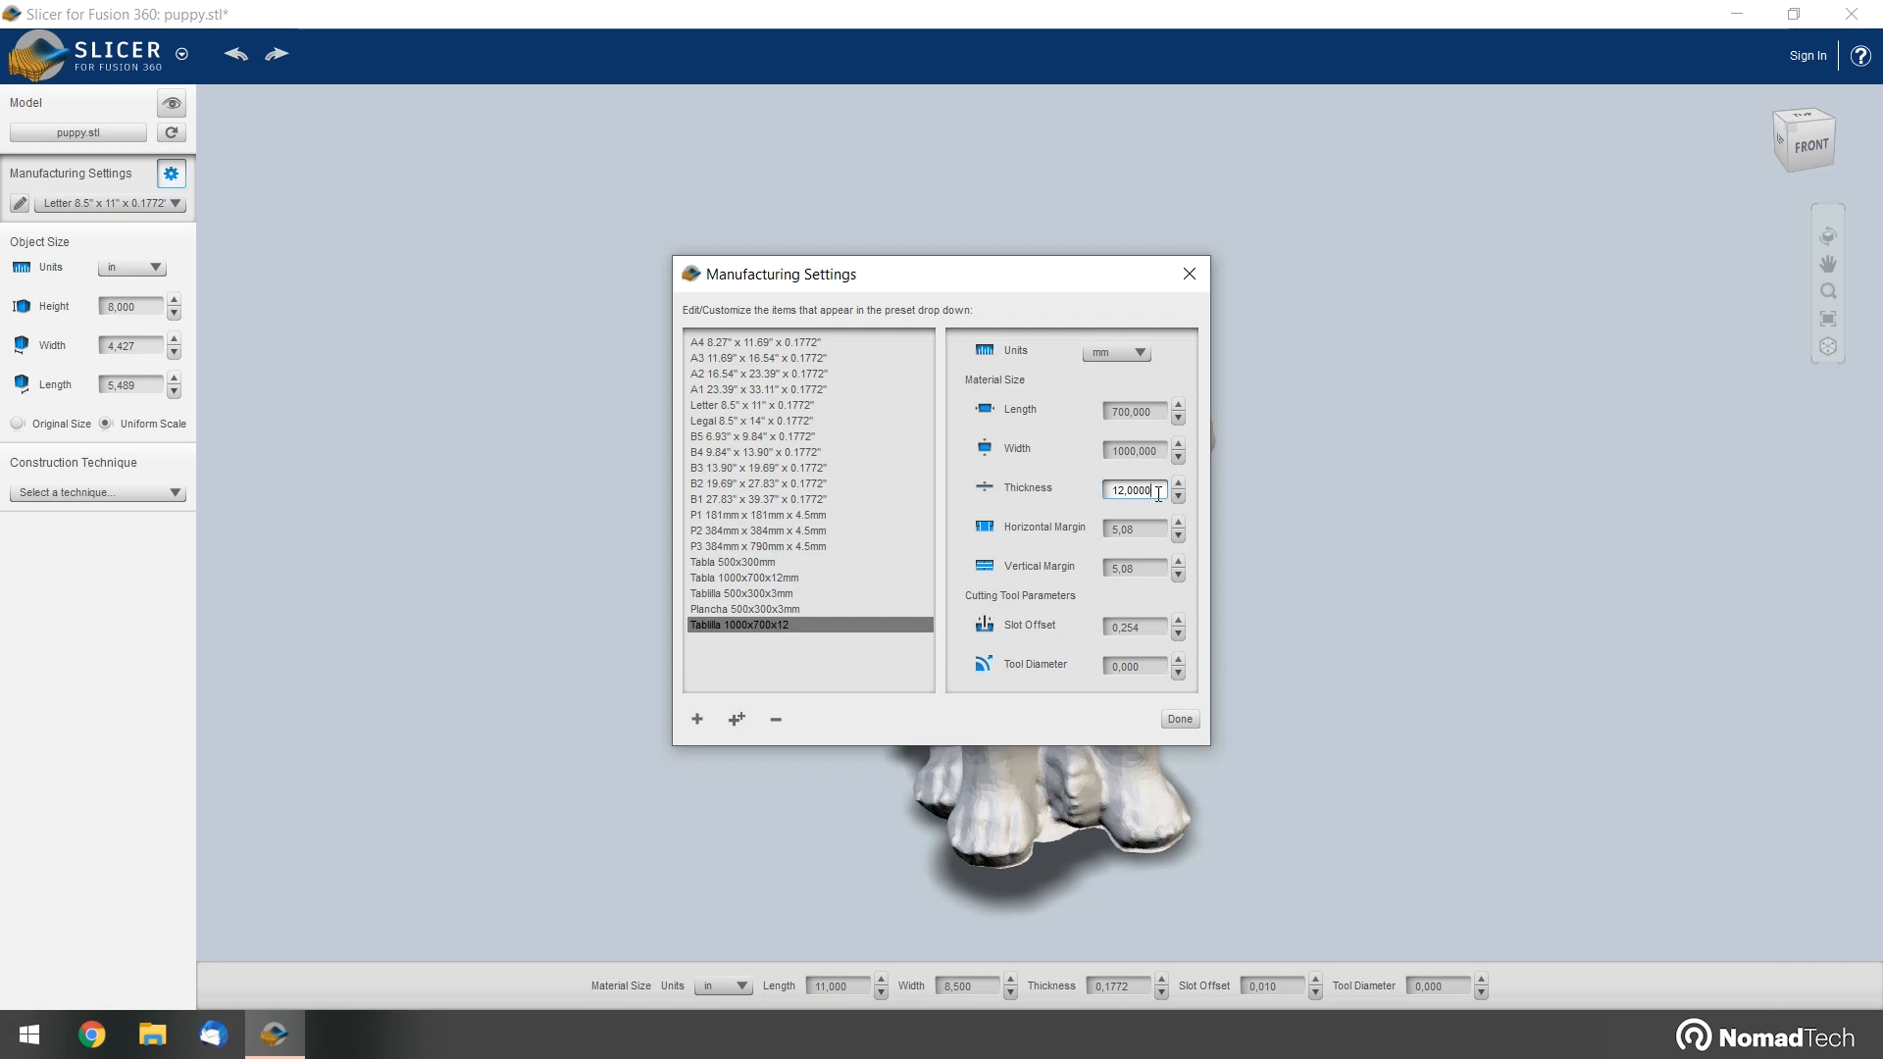
Set the preset's horizontal and vertical margins to 10 mm
left_click(1112, 531)
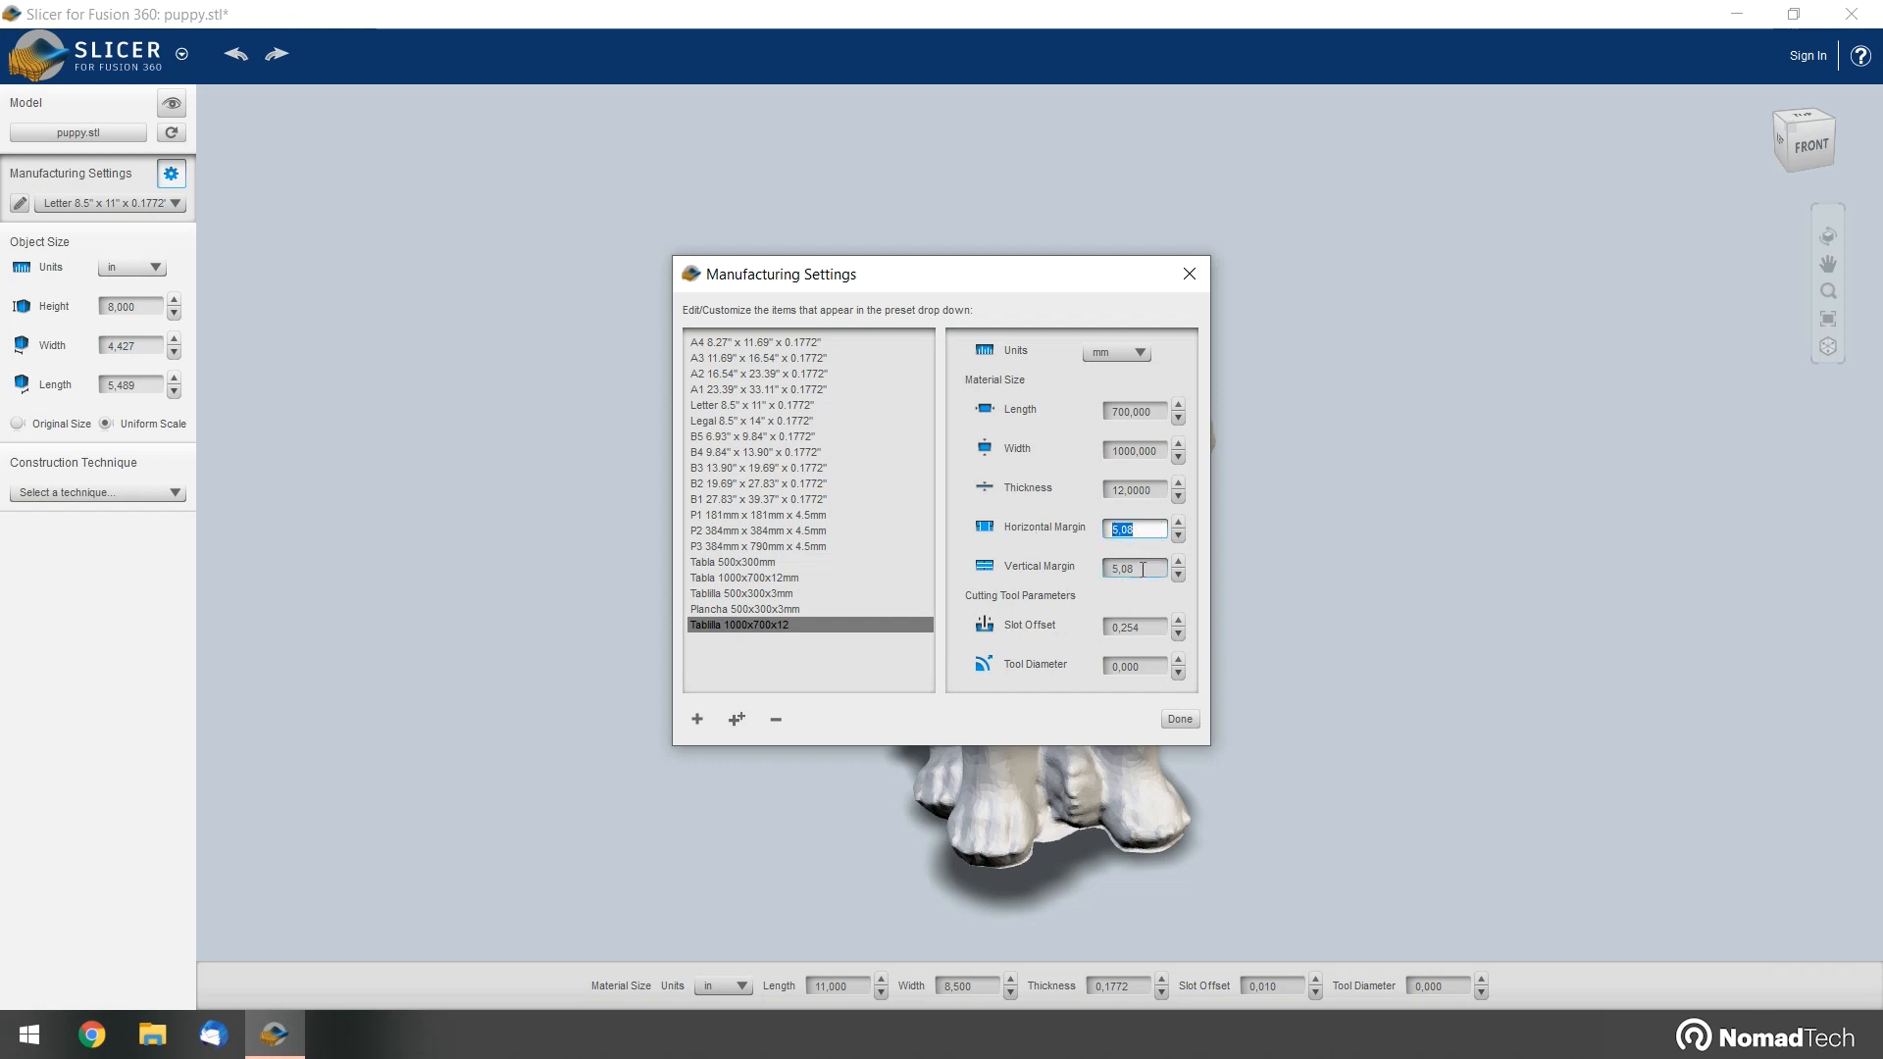
type("10")
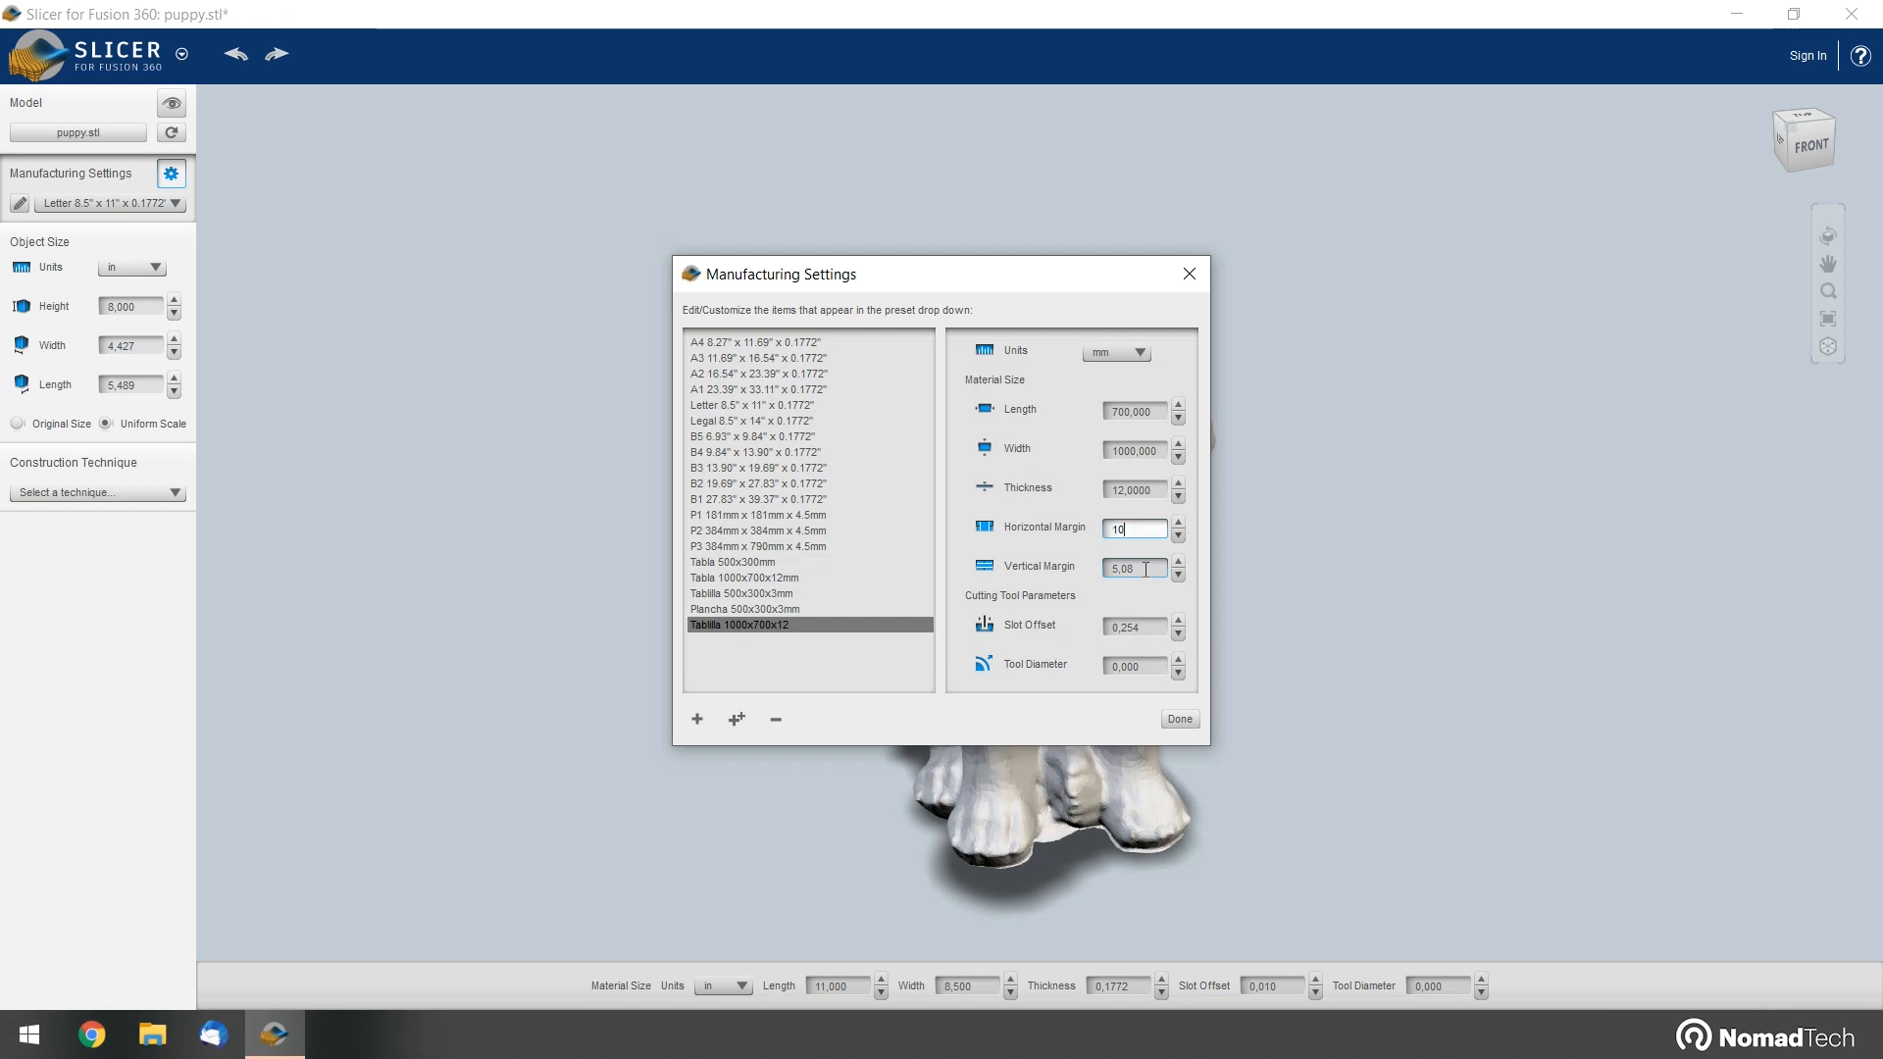
key("Tab")
type("10")
left_click(1142, 528)
Set the preset's slot offset to 0 and tool diameter to 6 mm, and finish editing the presets
left_click_drag(1149, 628, 1121, 638)
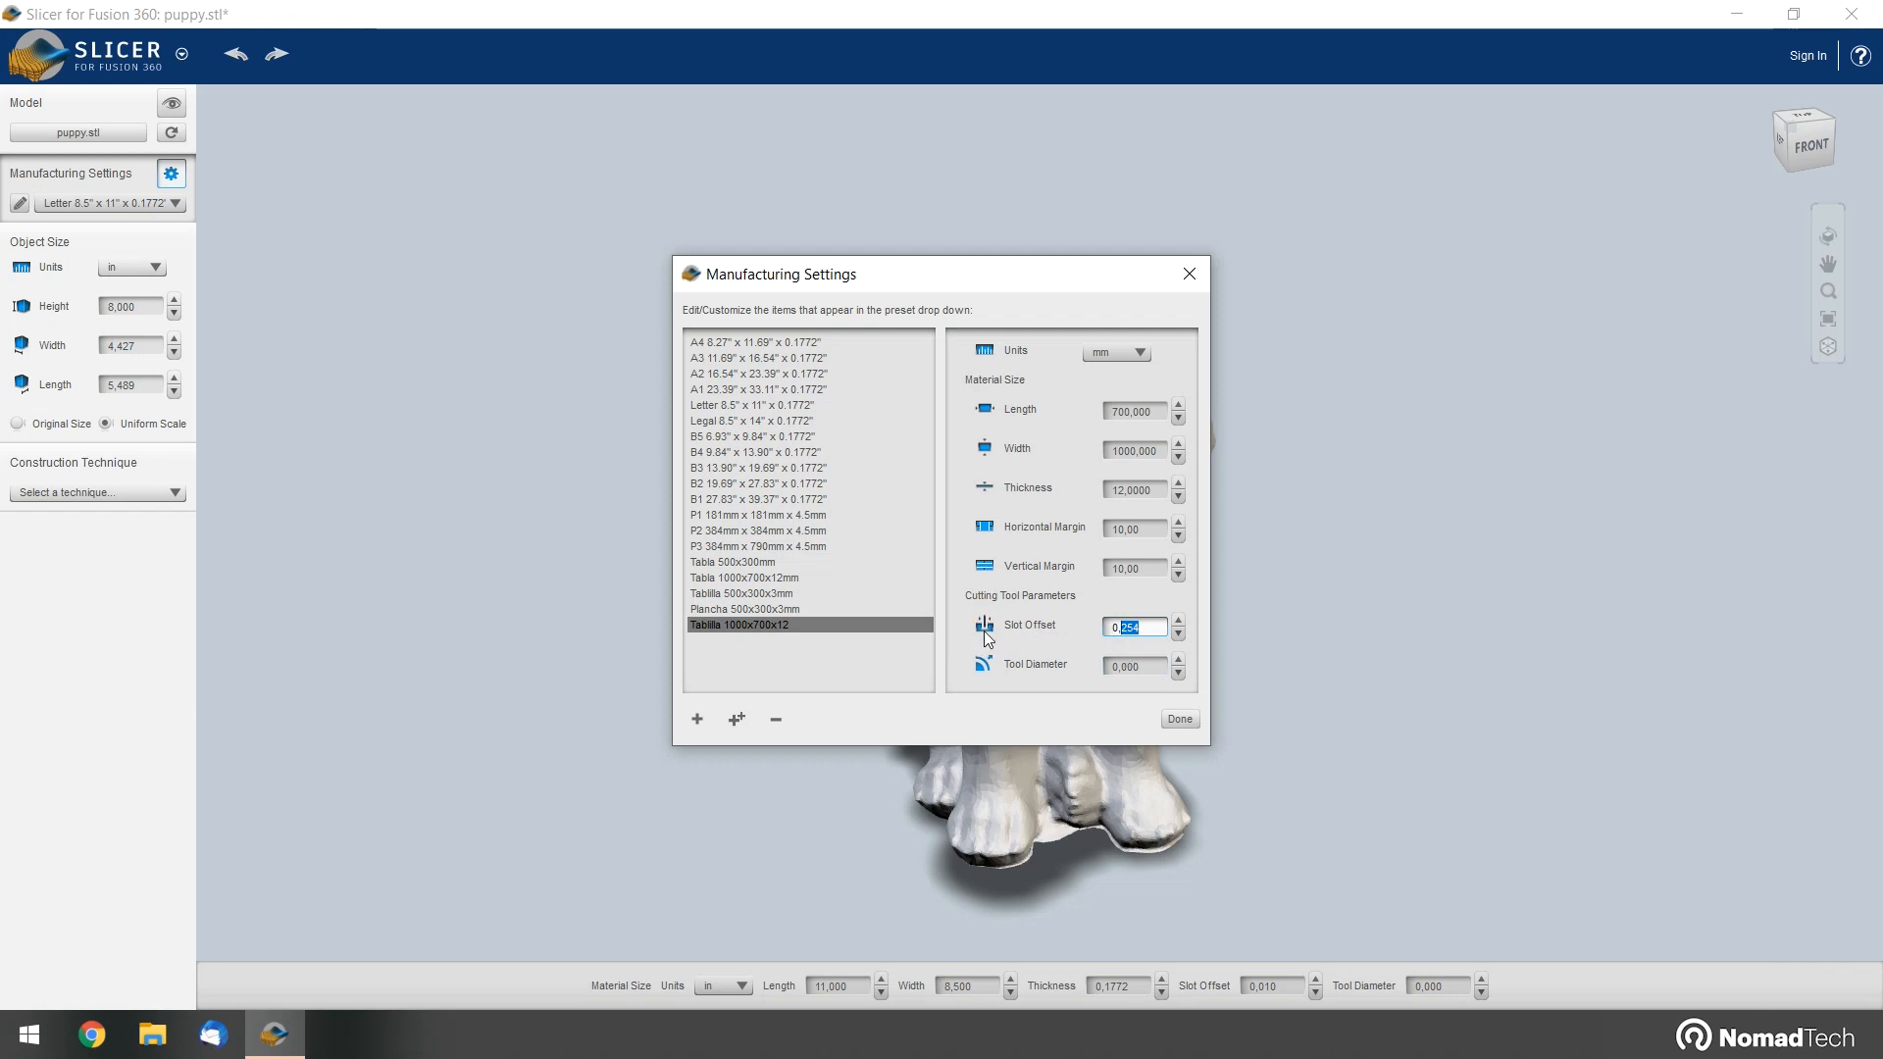
type("00")
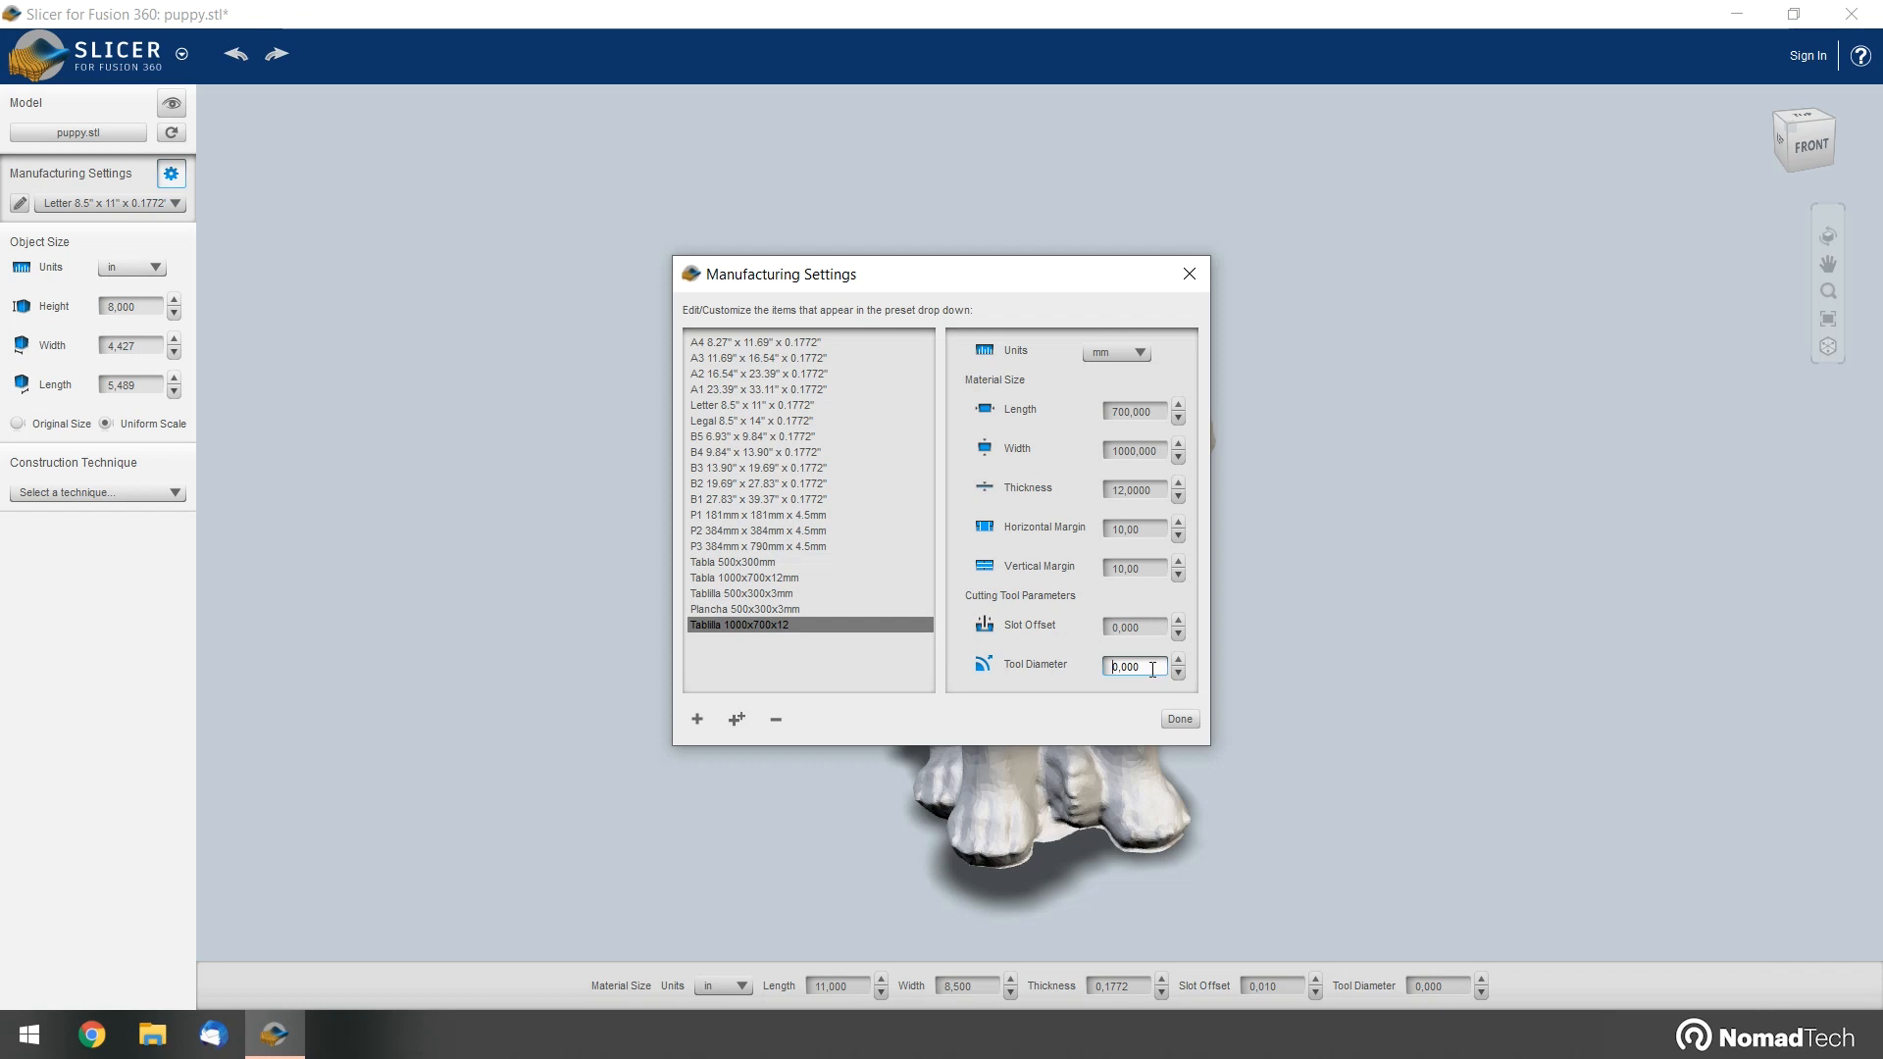
left_click_drag(1152, 669, 1086, 677)
type("6")
left_click(1152, 627)
left_click(1180, 721)
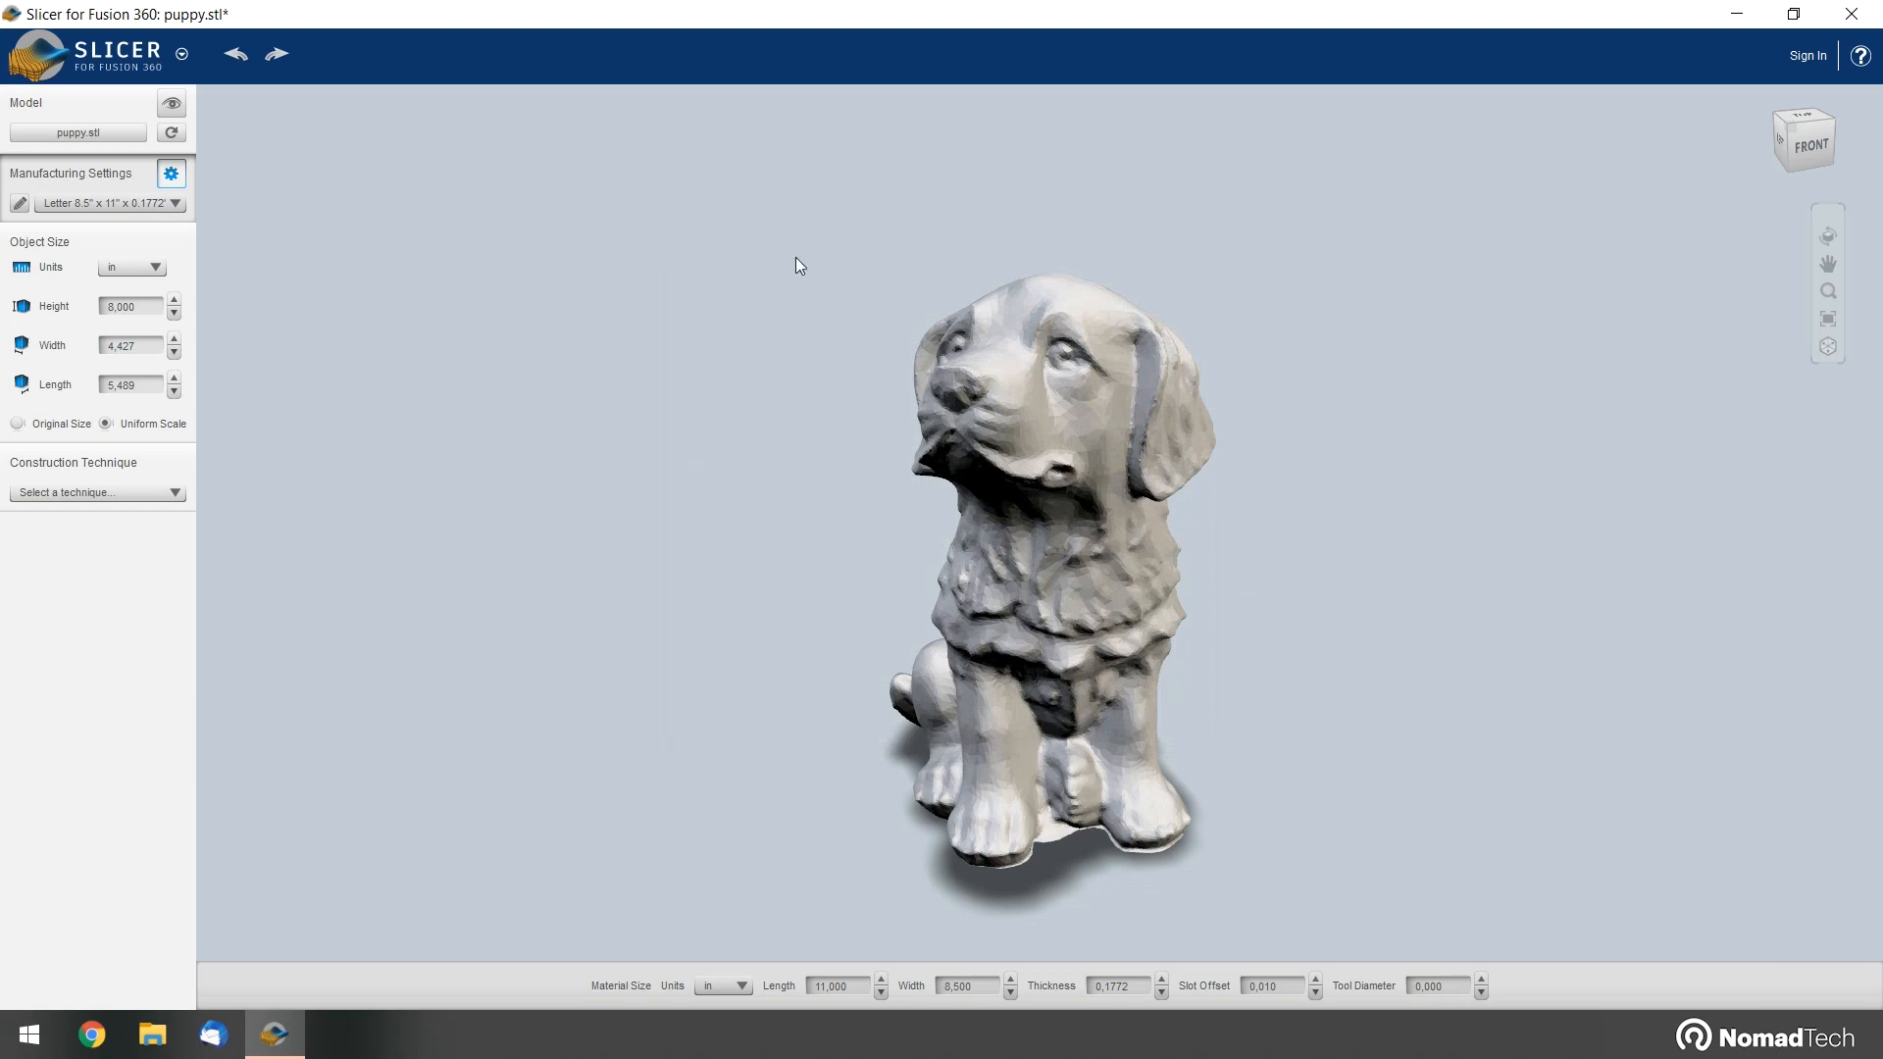
Apply the Tablilla 1000x700x12 preset as the manufacturing material
left_click(171, 206)
left_click_drag(174, 237, 176, 316)
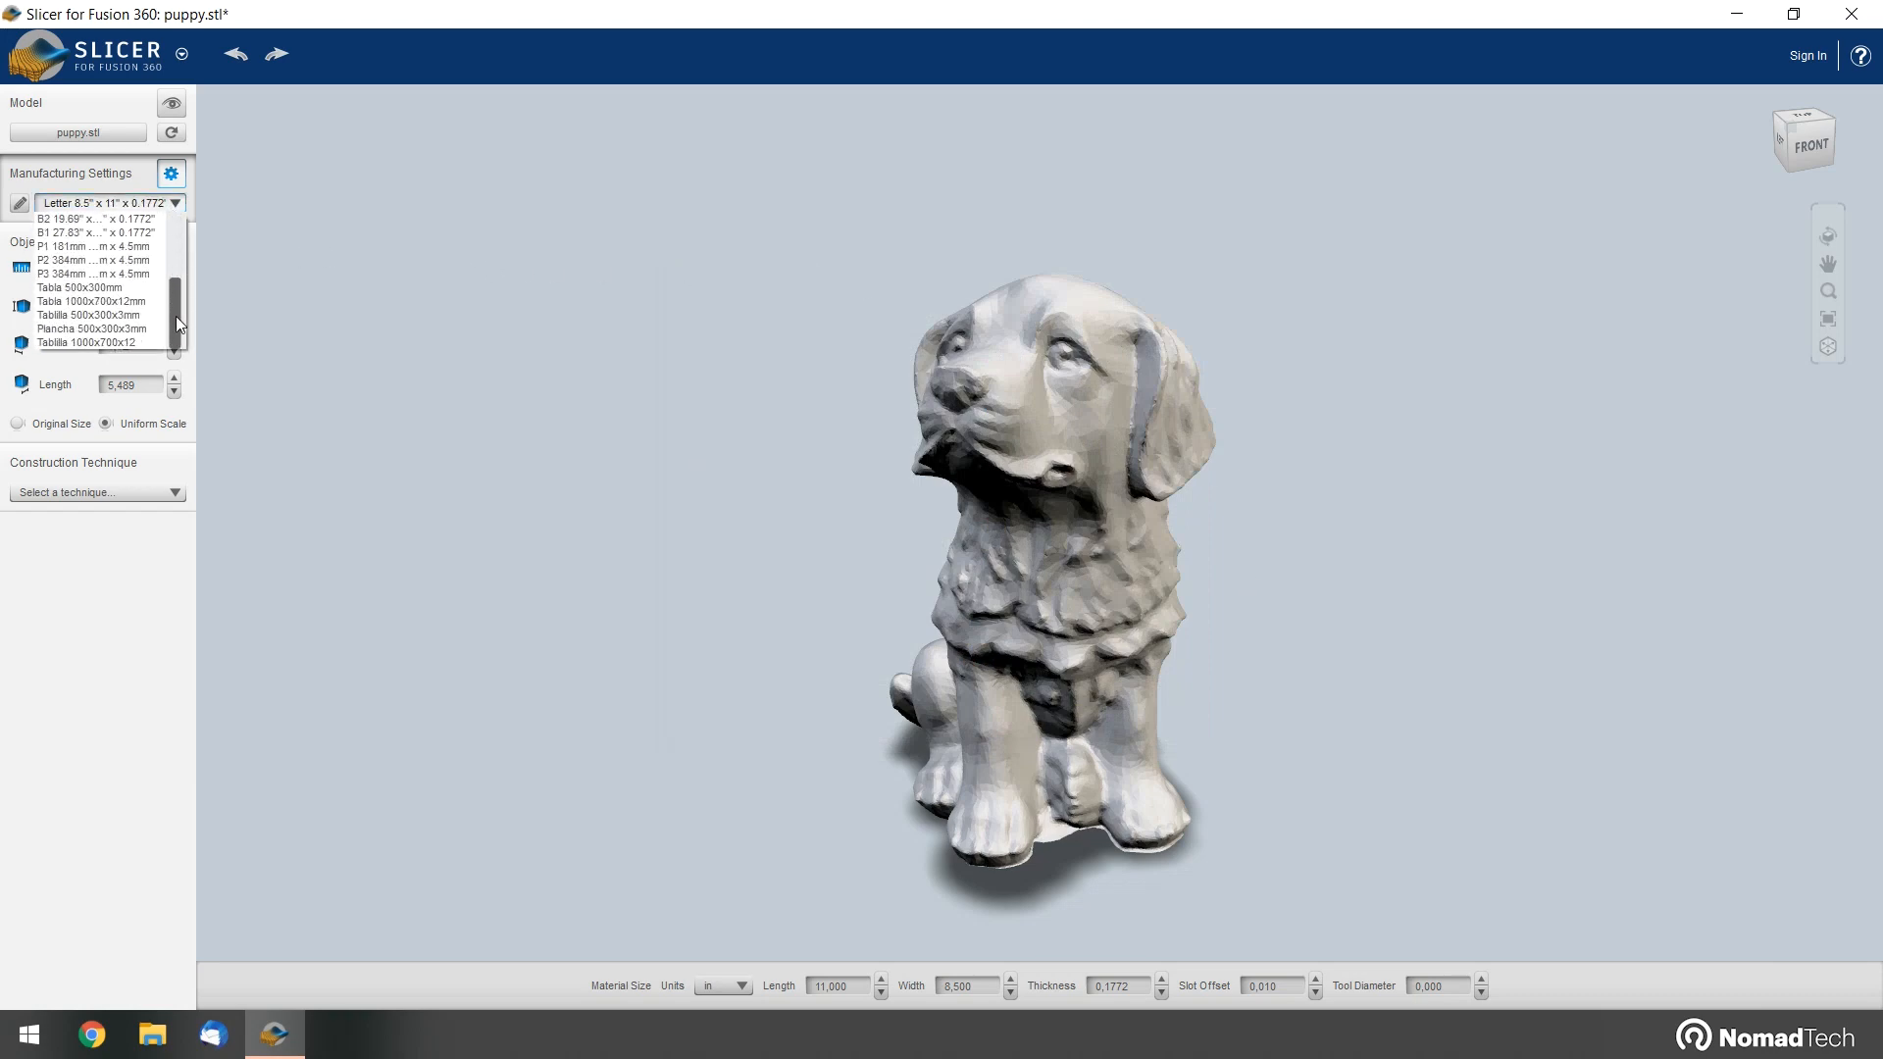
left_click(123, 342)
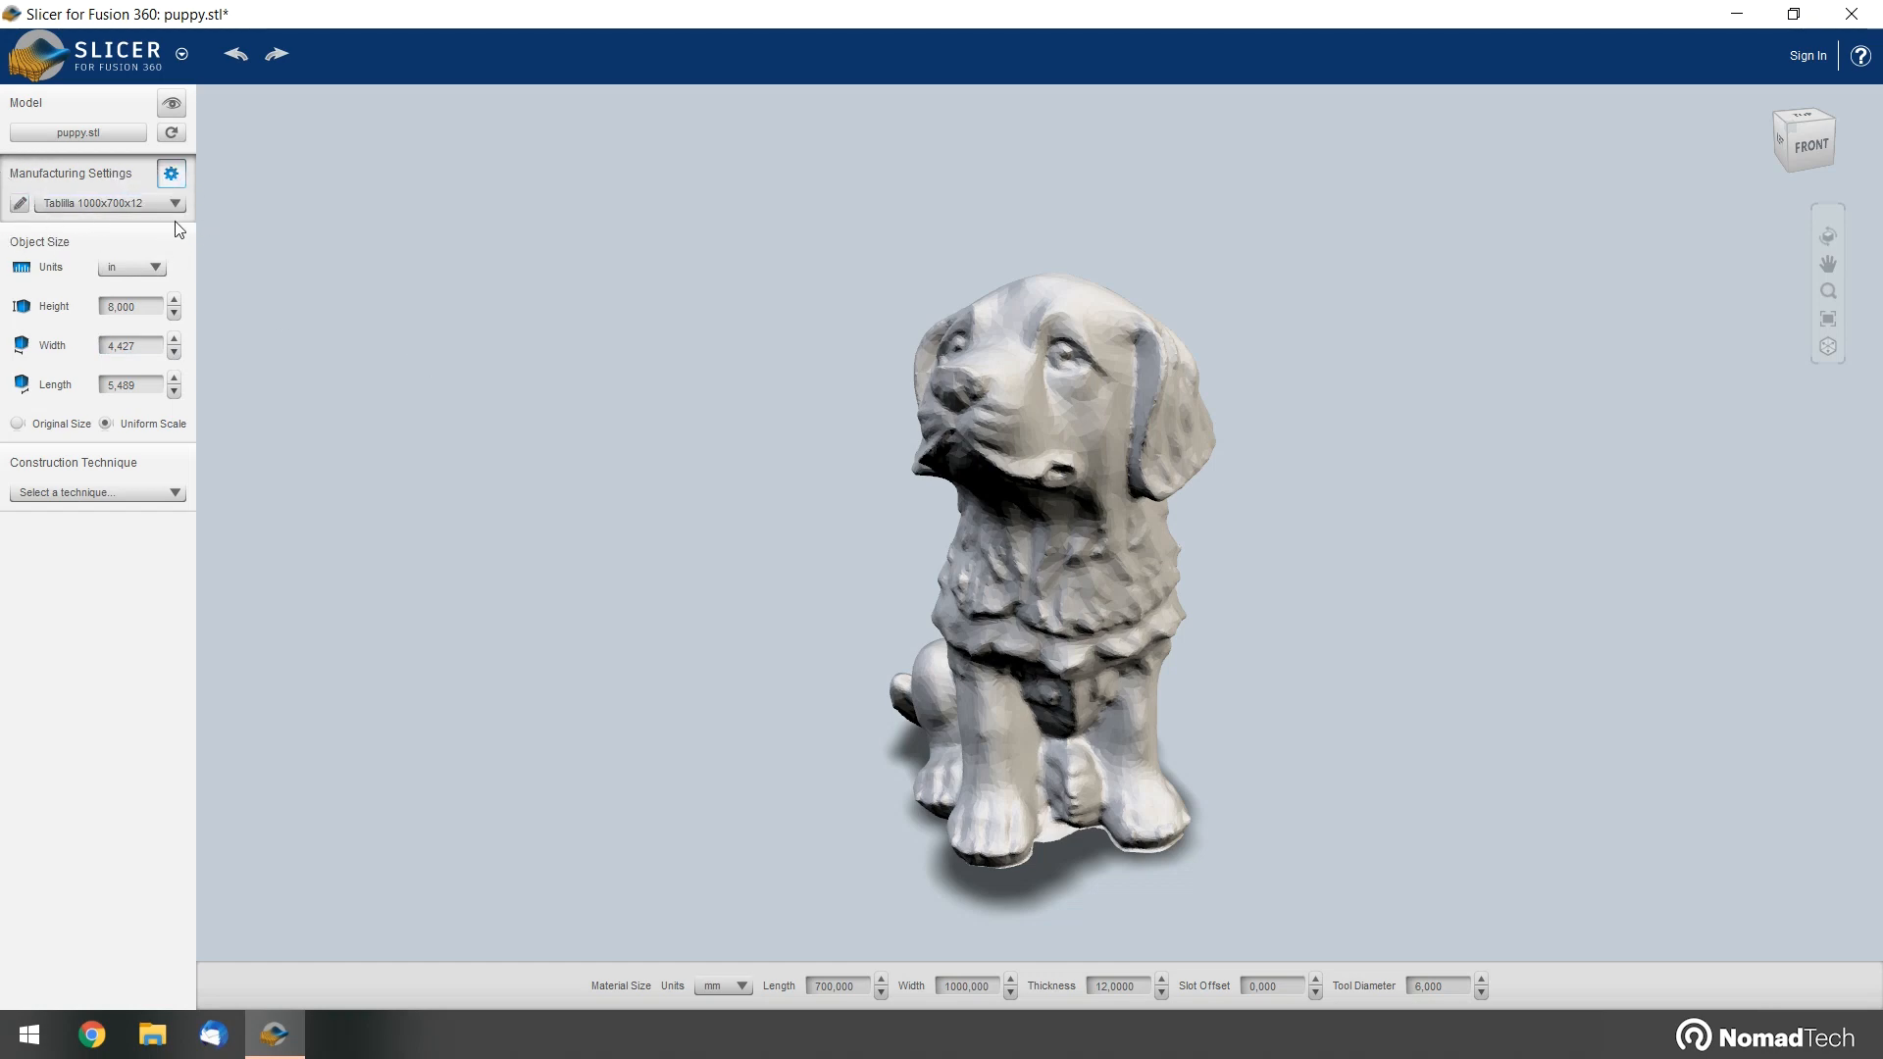
Change the object size units to mm and set the model's height to 380 mm with uniform scale
left_click(157, 268)
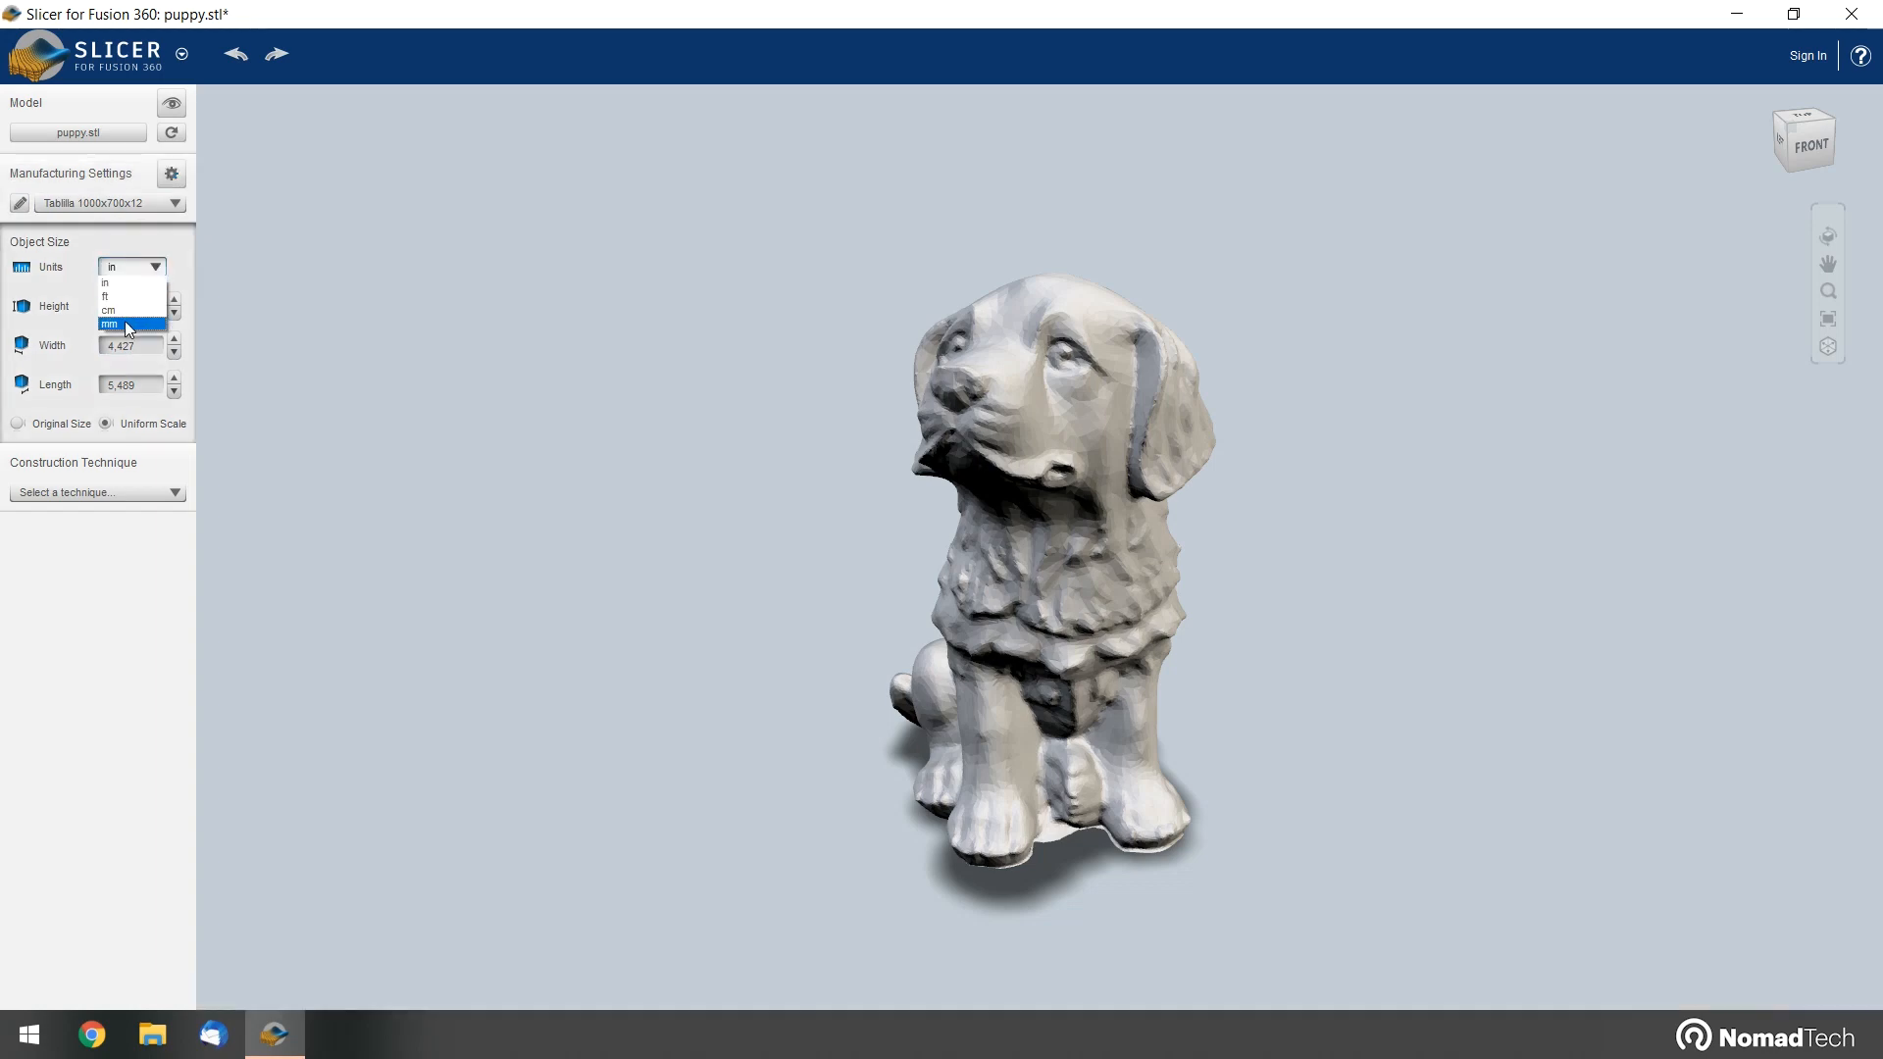
left_click(126, 325)
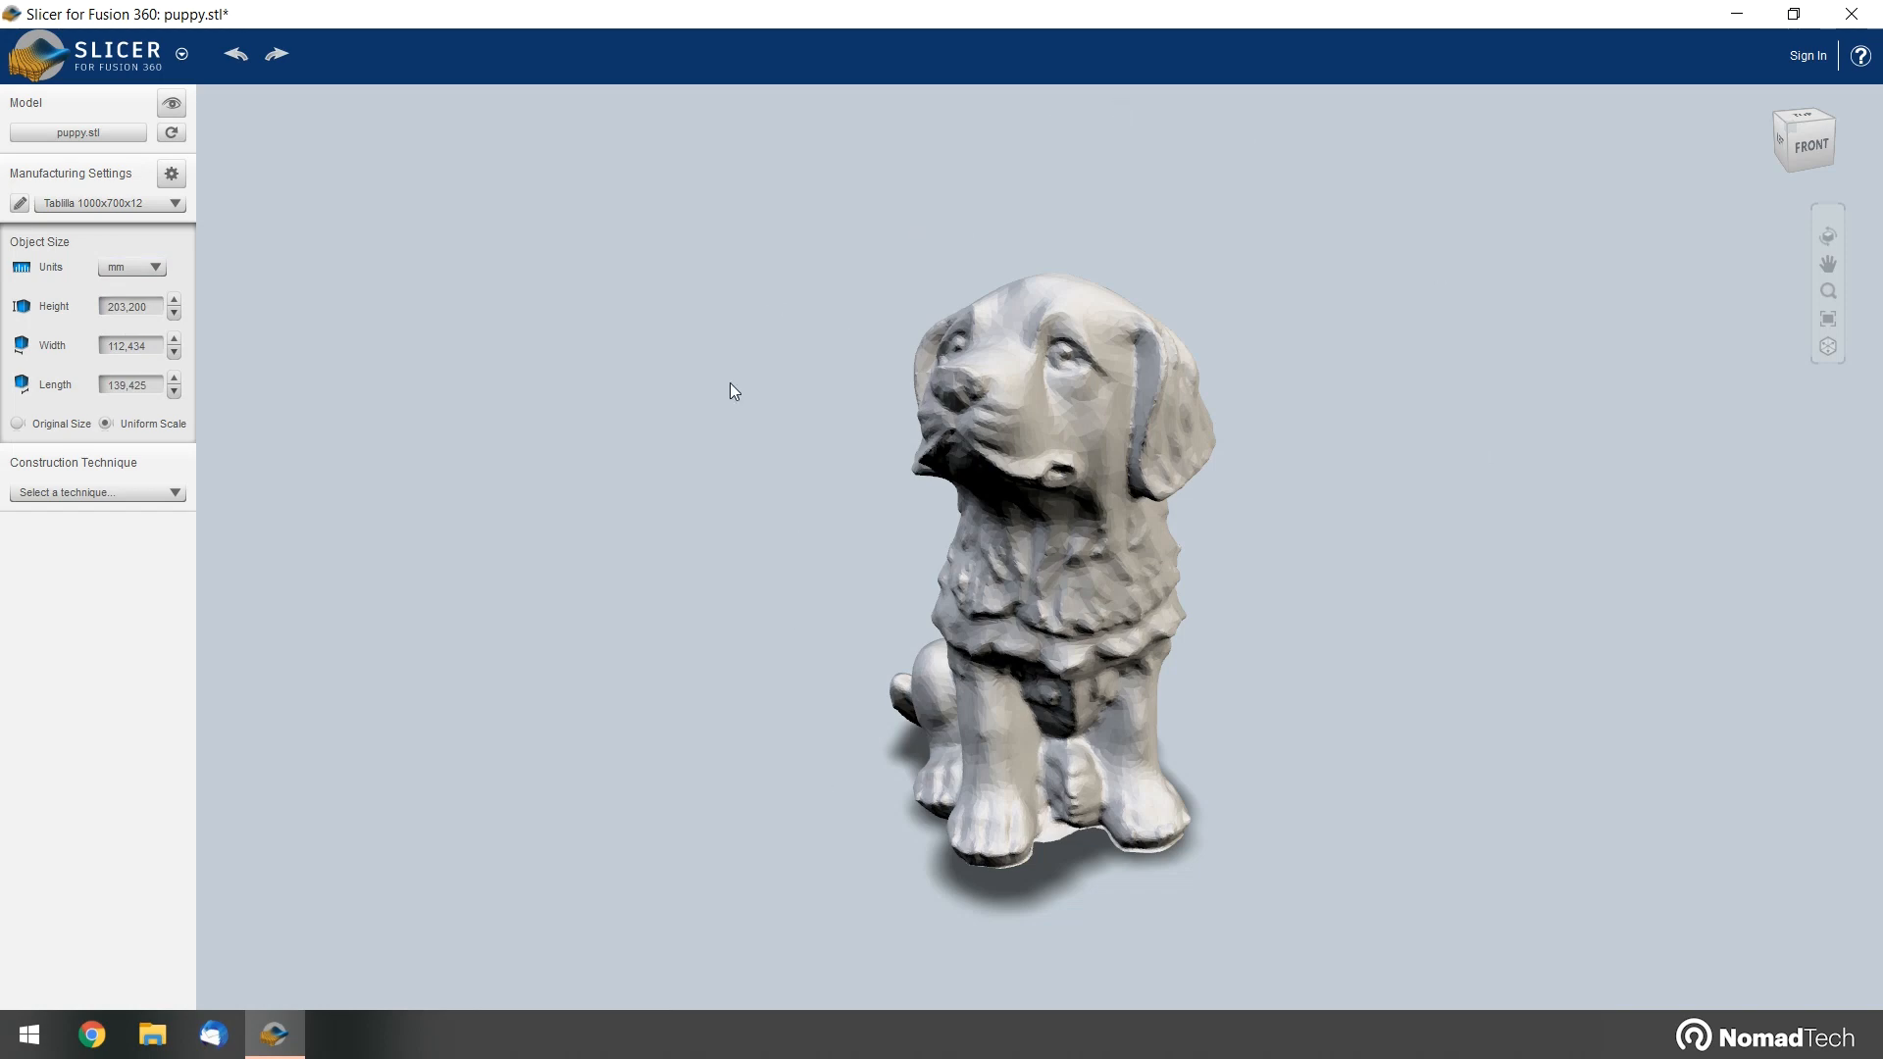
left_click(145, 305)
type("380")
key("Return")
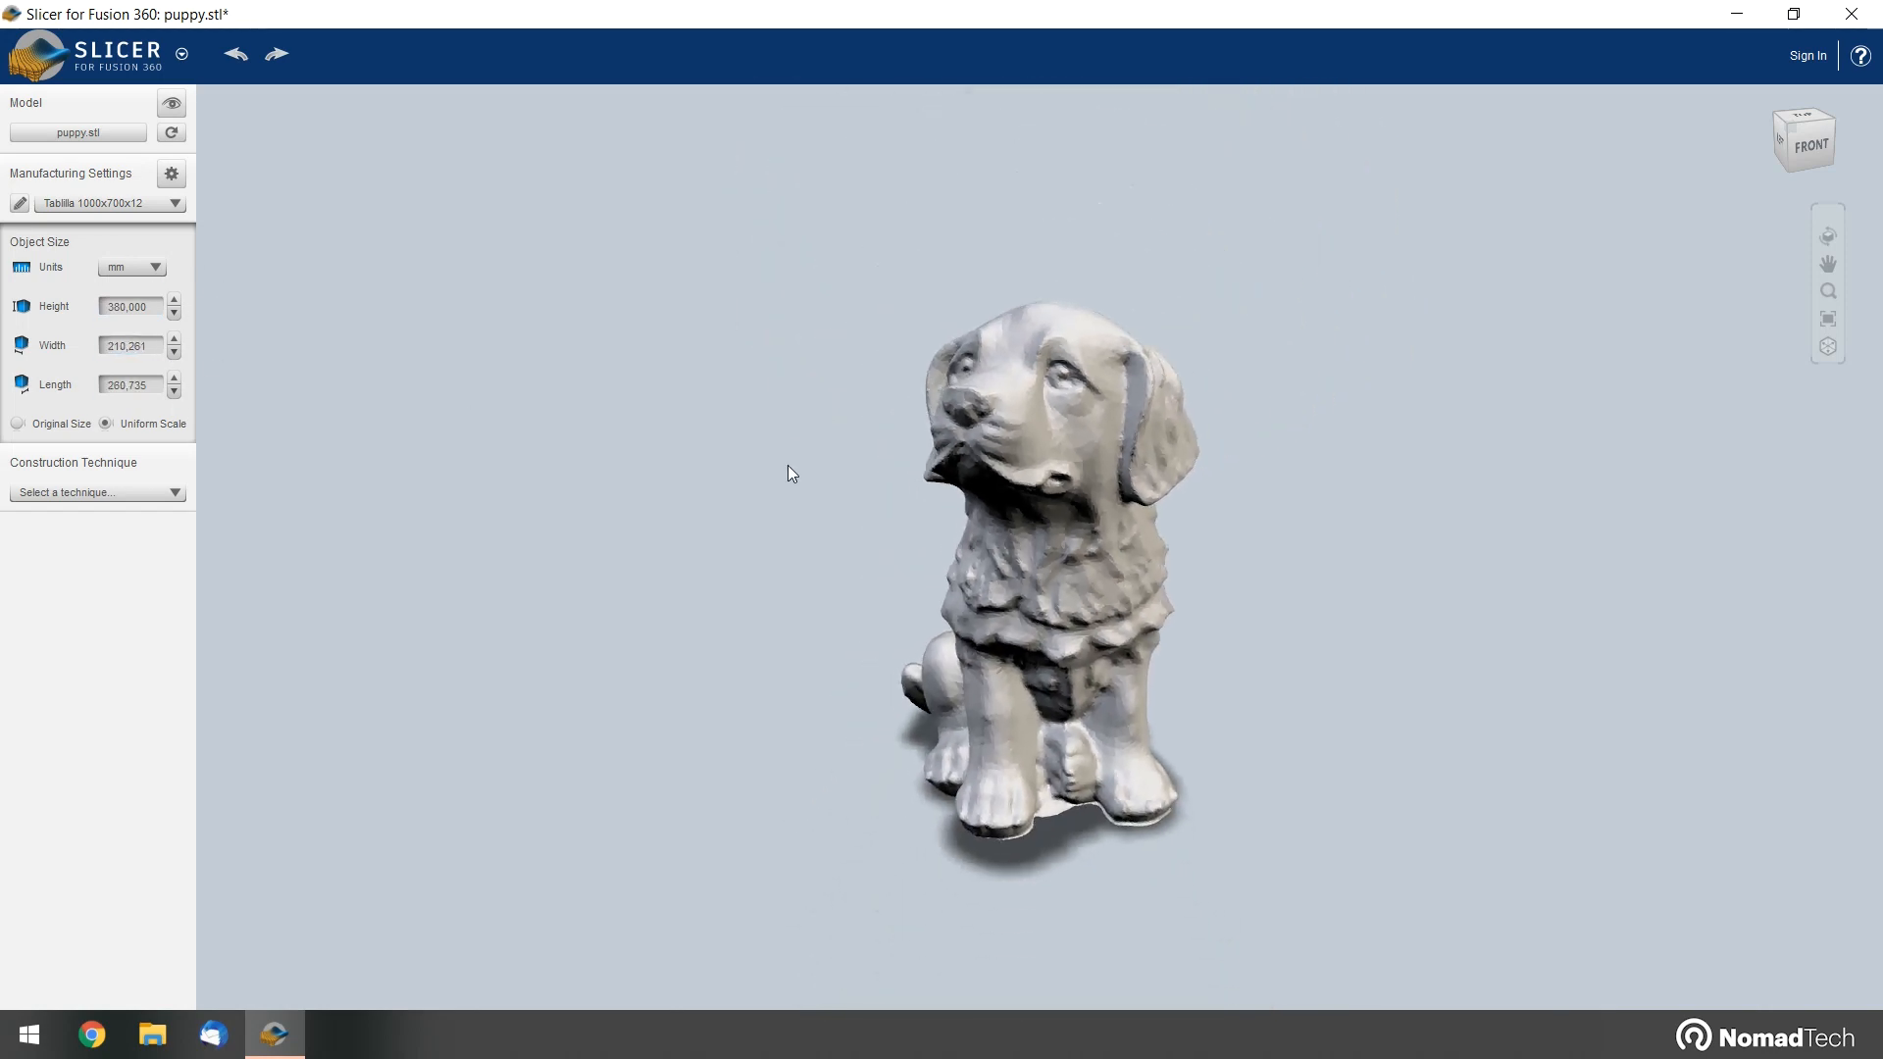
key("Tab")
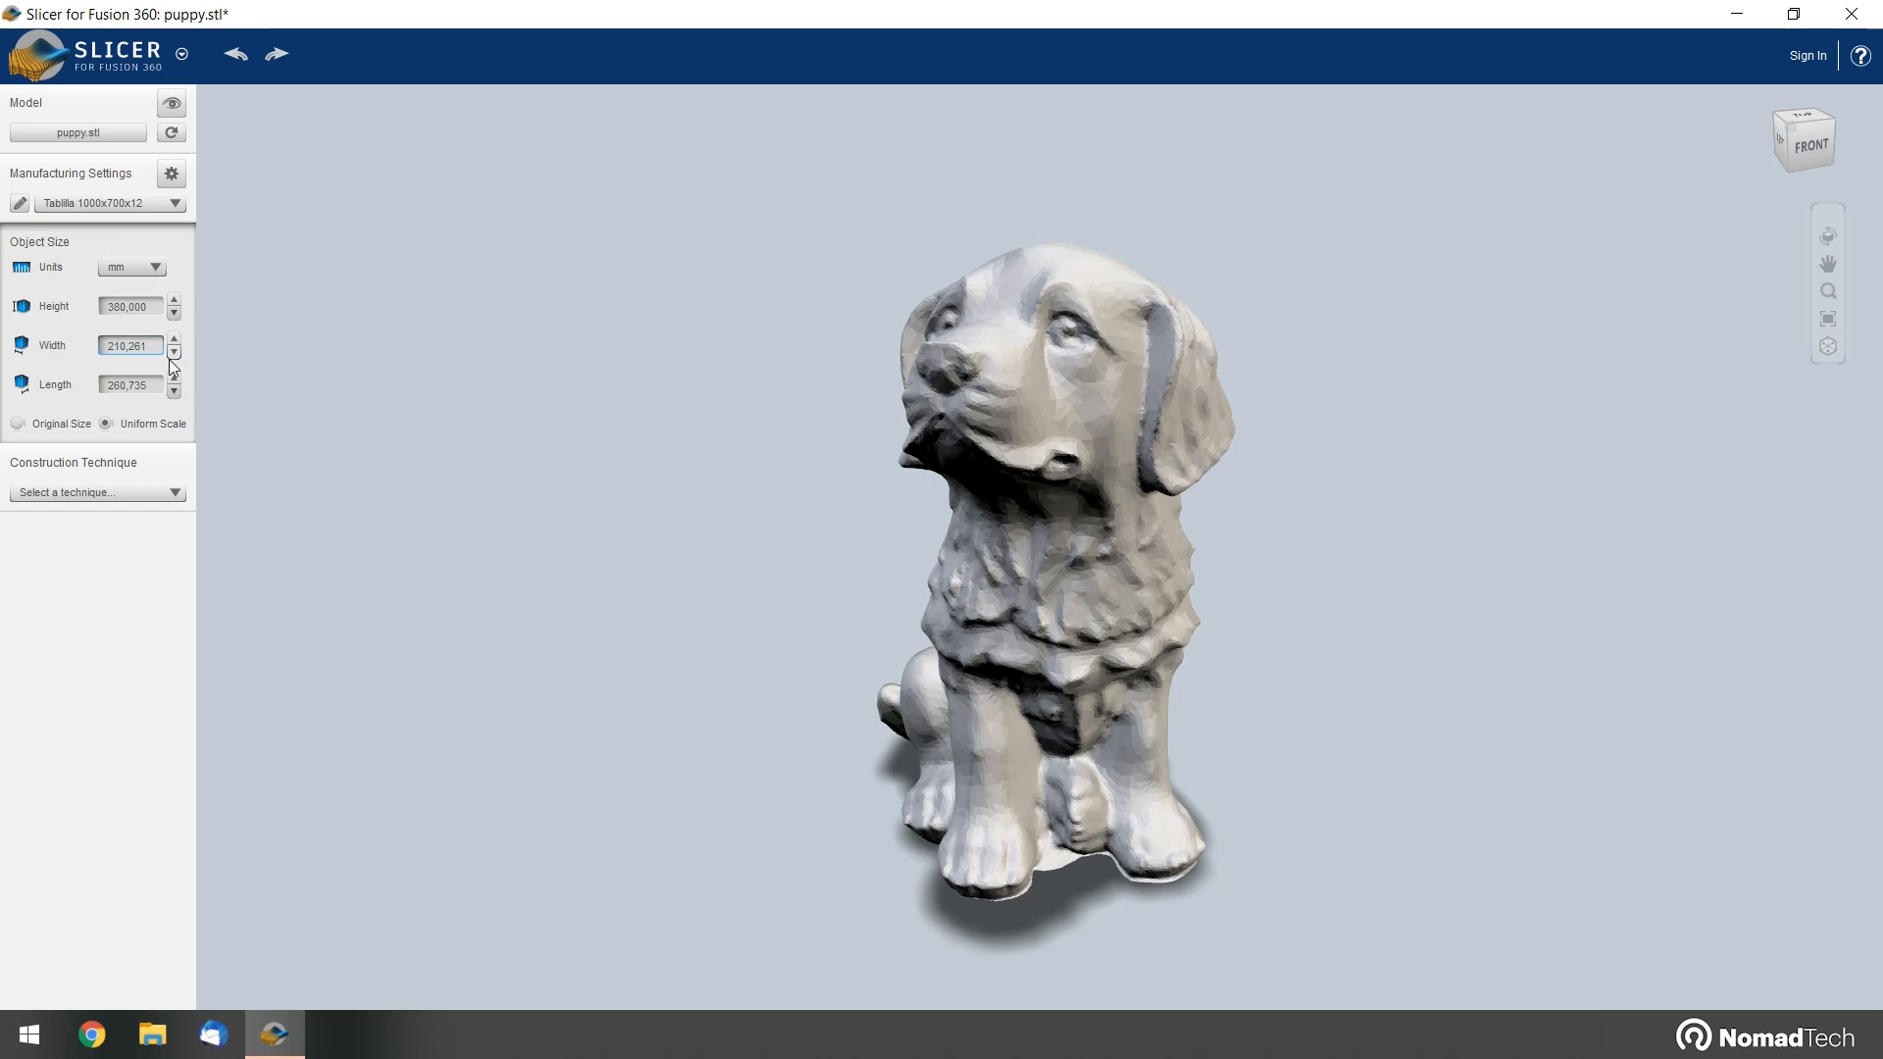
left_click(145, 309)
left_click_drag(152, 305, 83, 311)
left_click(110, 601)
Set the construction technique to Interlocked Slices and inspect the sliced puppy from all sides
left_click(152, 493)
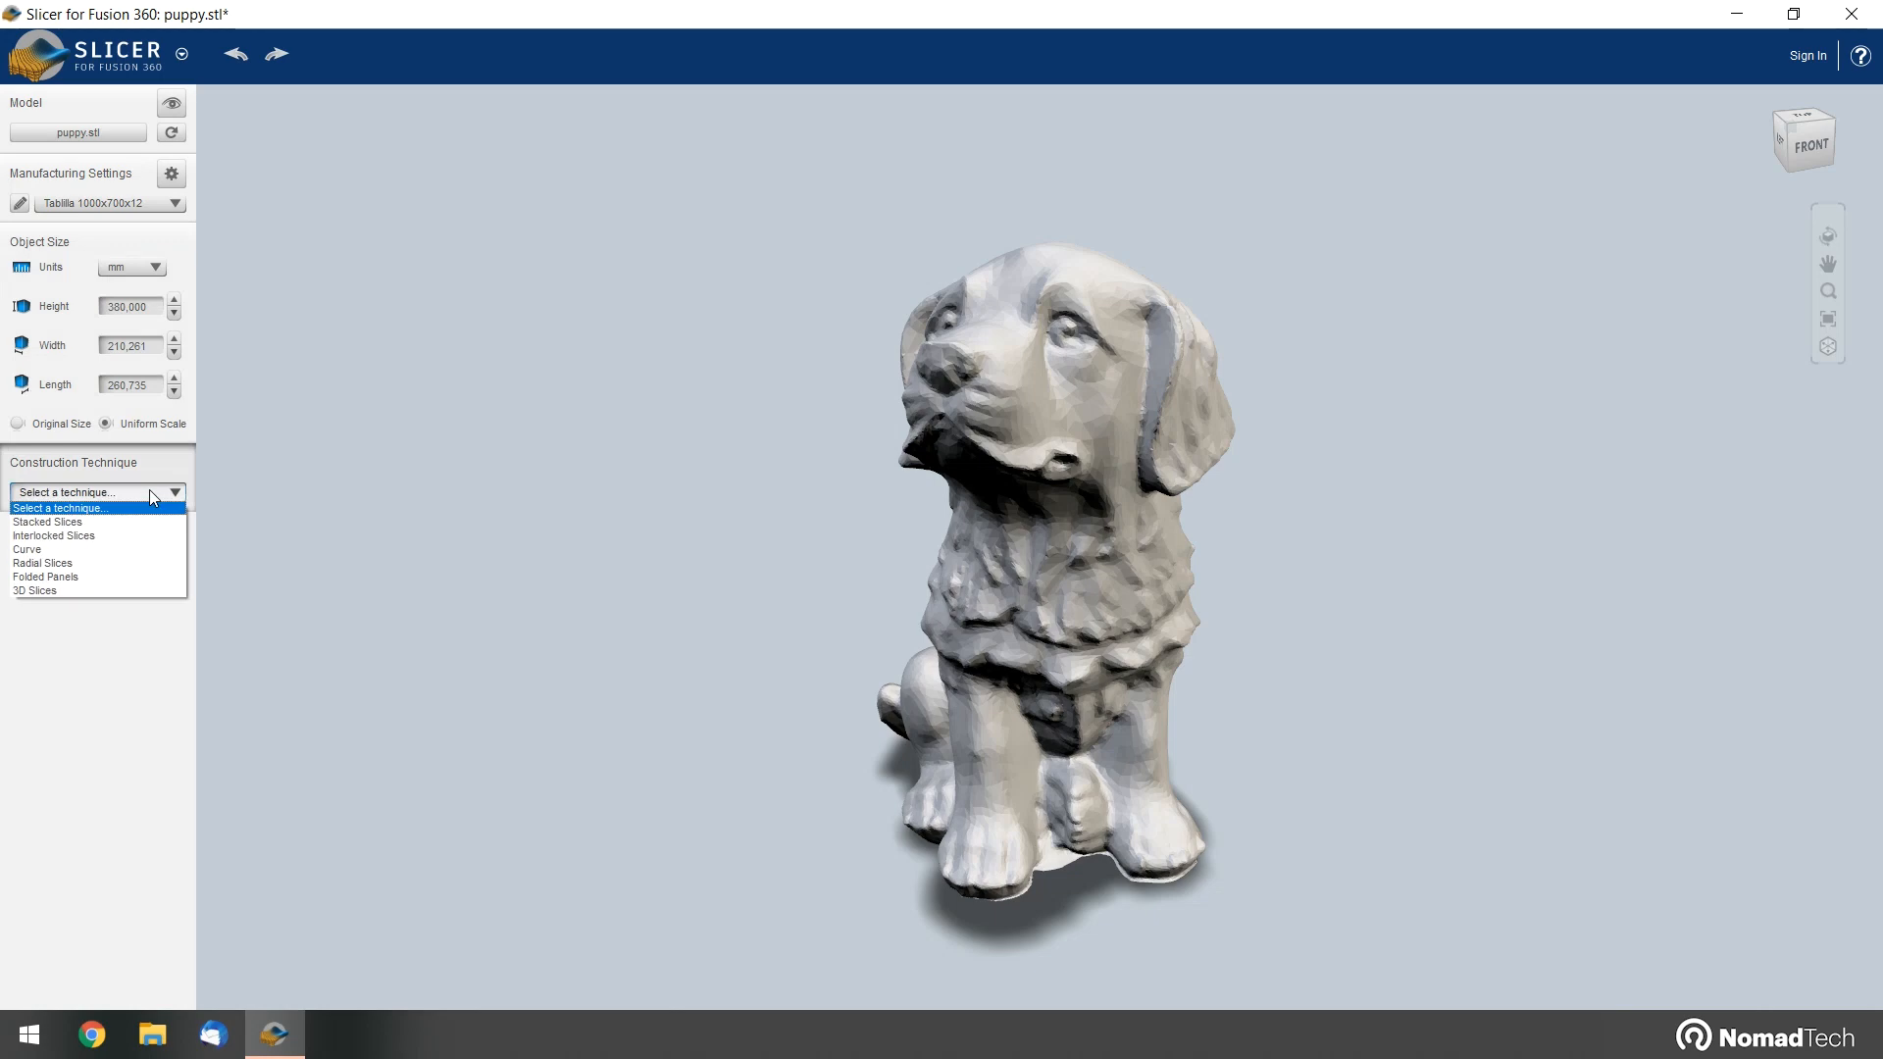
left_click(62, 537)
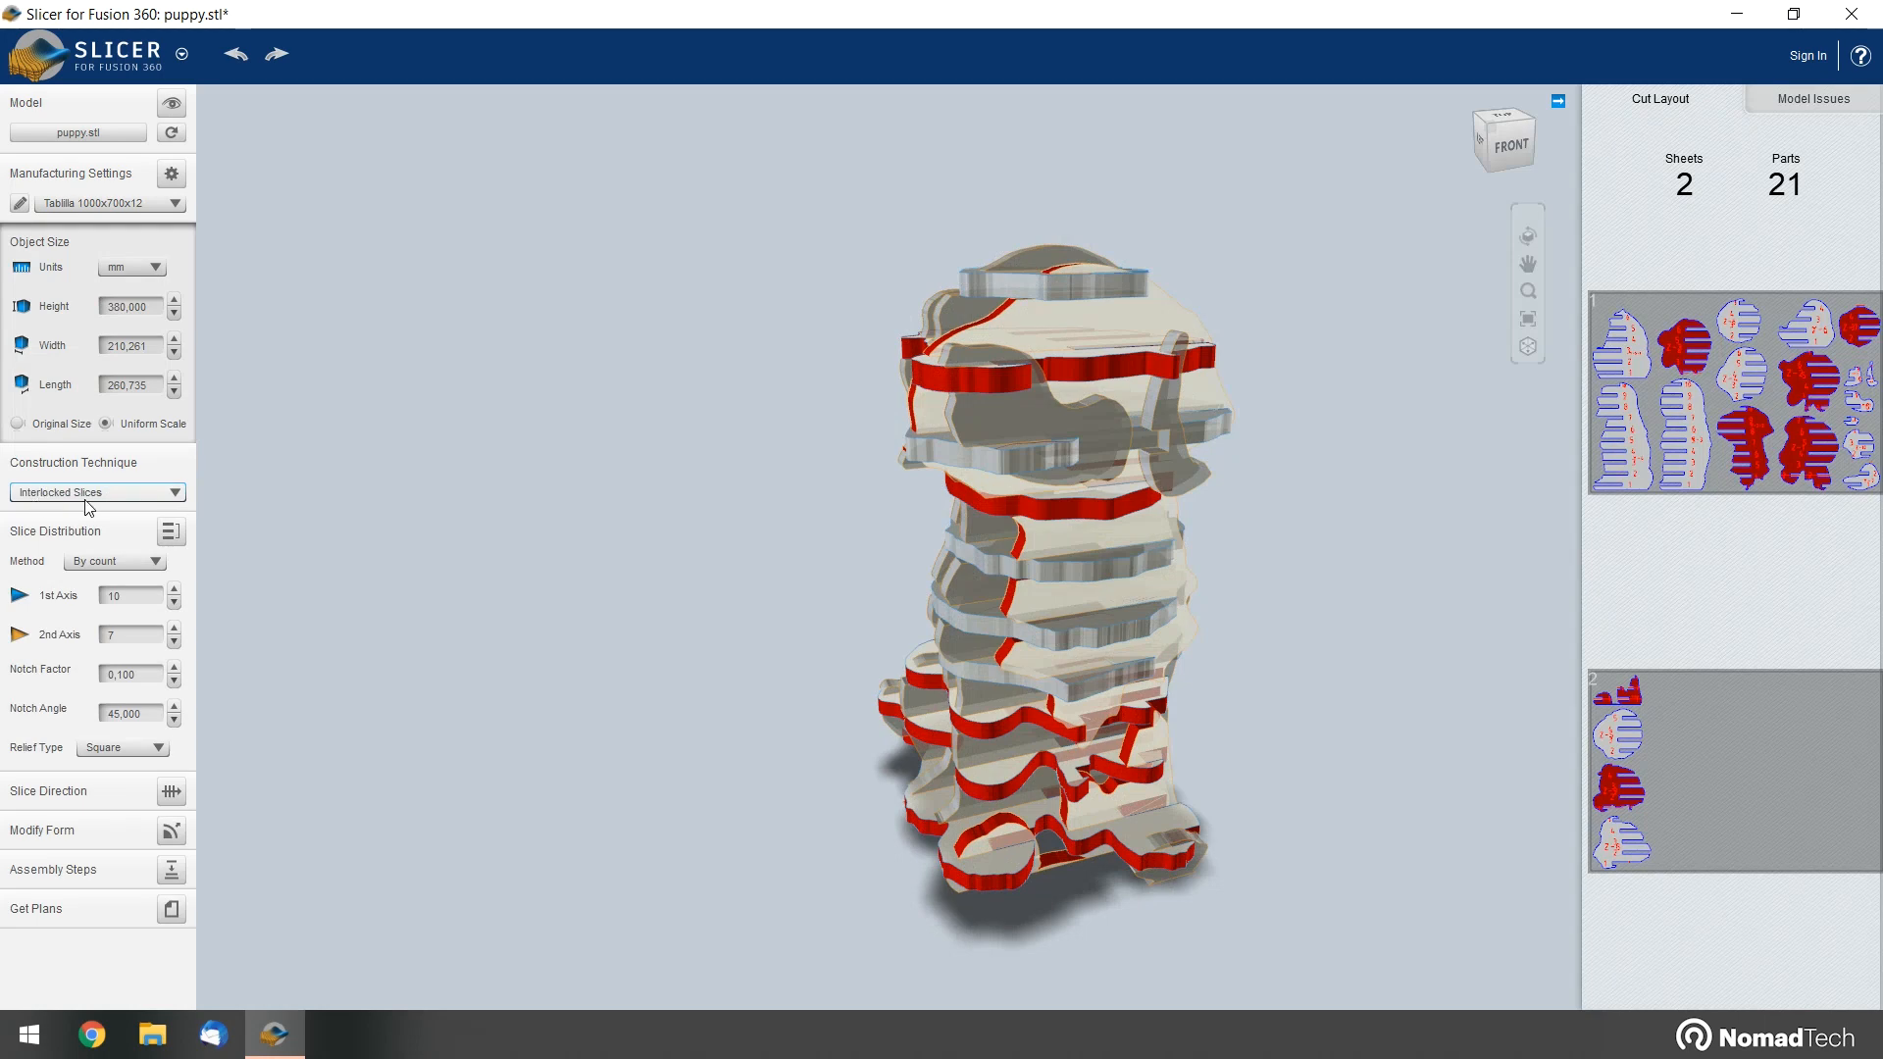
left_click_drag(795, 295, 1362, 286)
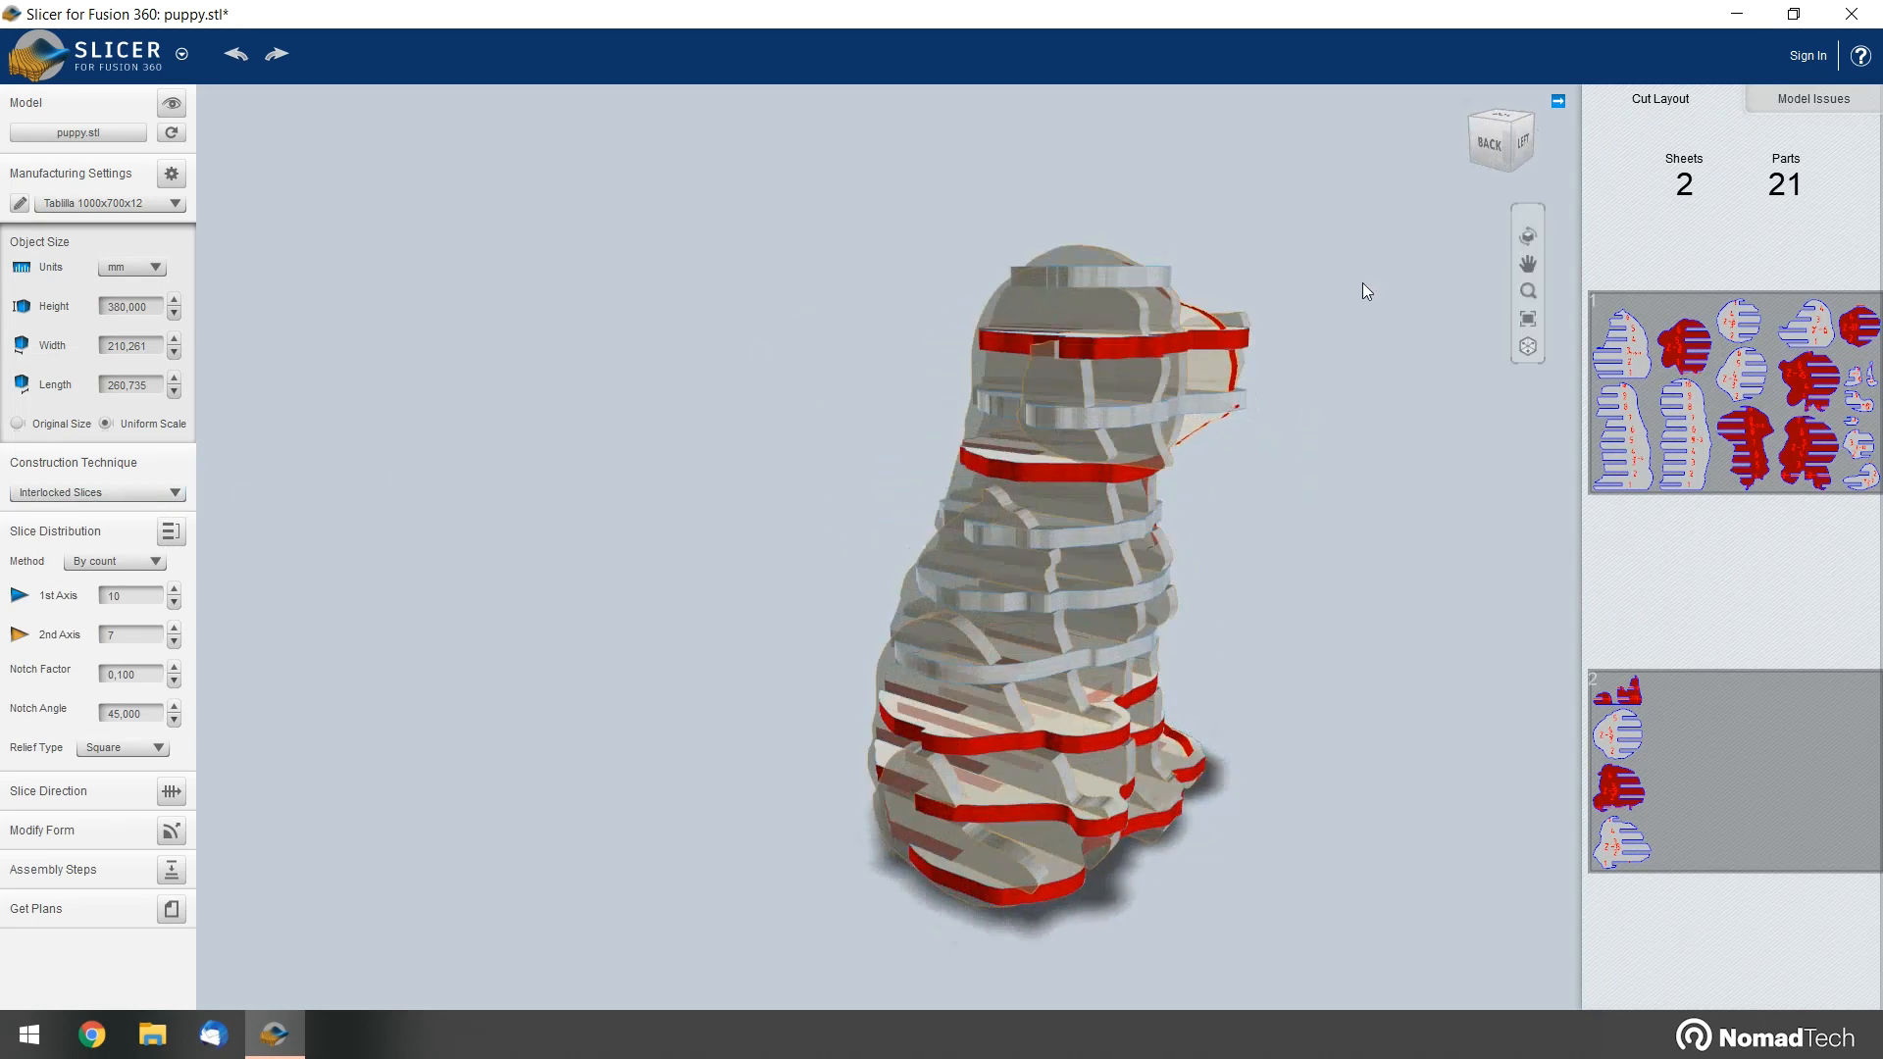
left_click_drag(853, 438, 1473, 432)
left_click_drag(739, 416, 1282, 412)
left_click_drag(1281, 652, 790, 790)
left_click_drag(824, 414, 880, 640)
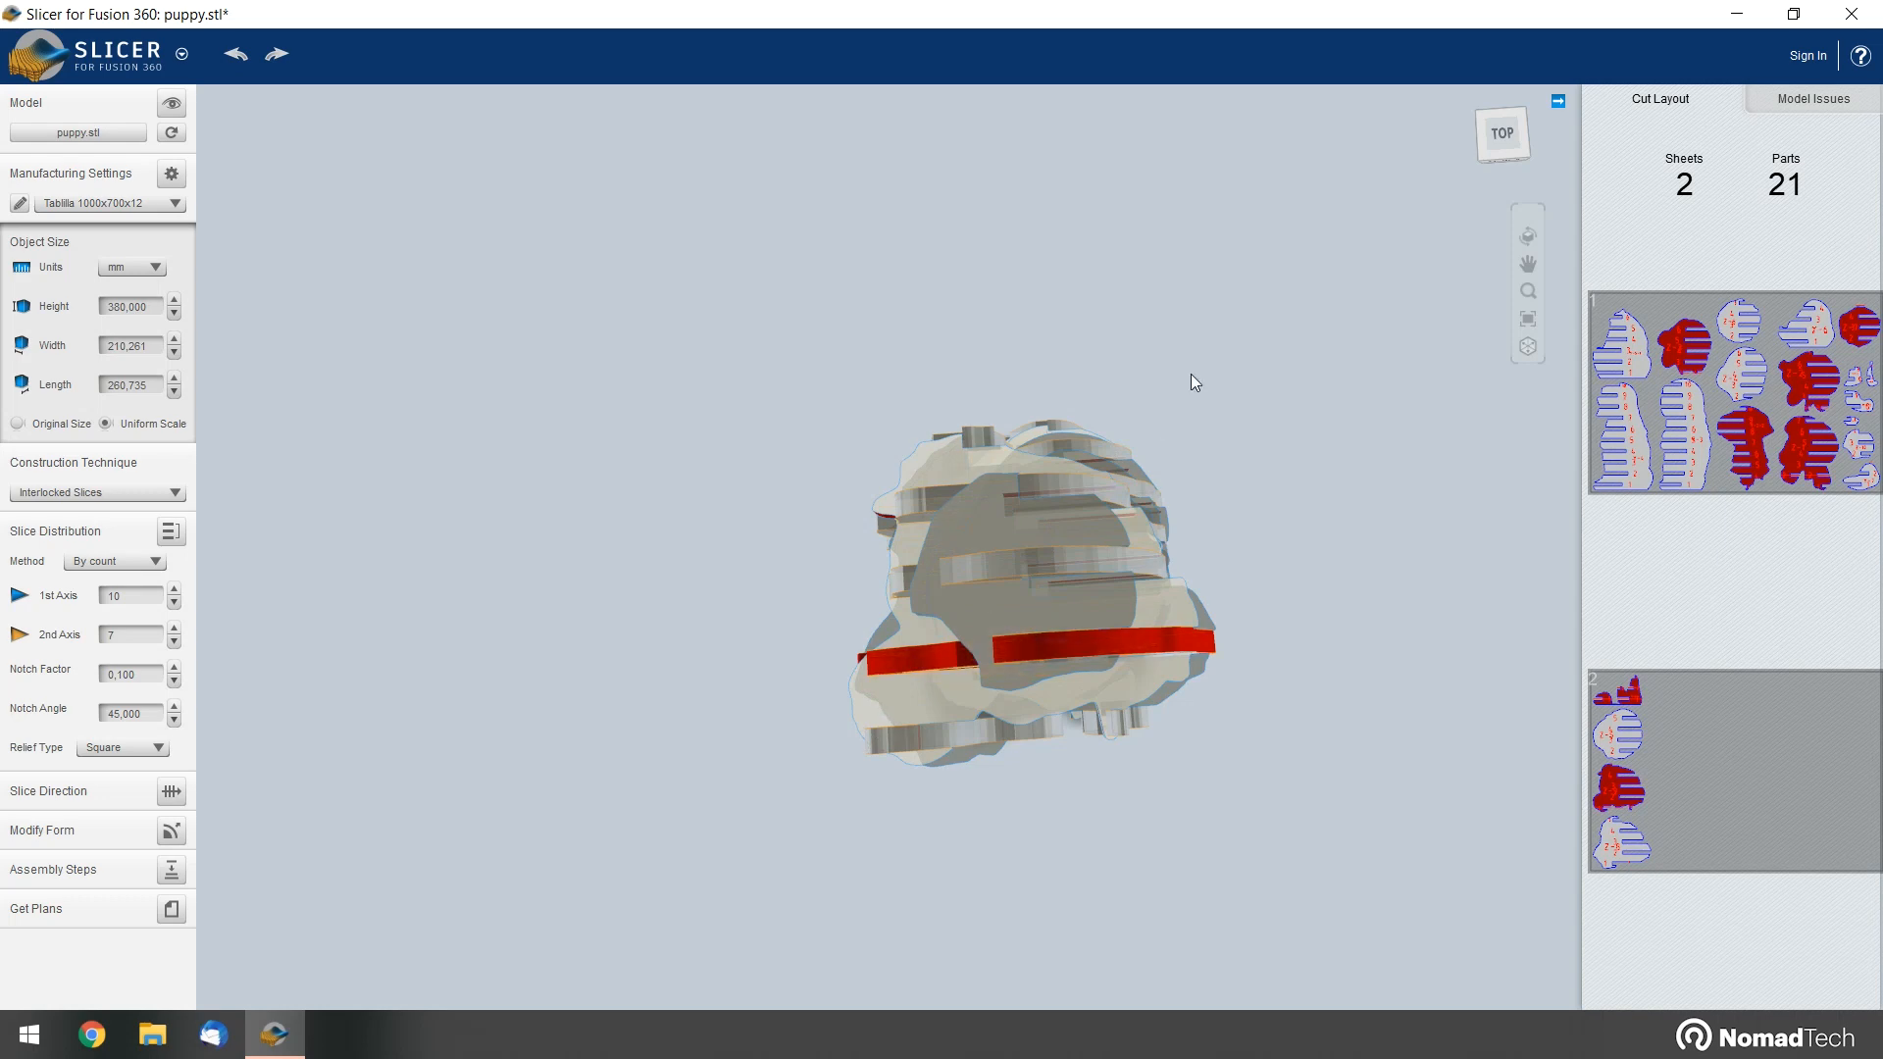
left_click_drag(871, 738, 1054, 614)
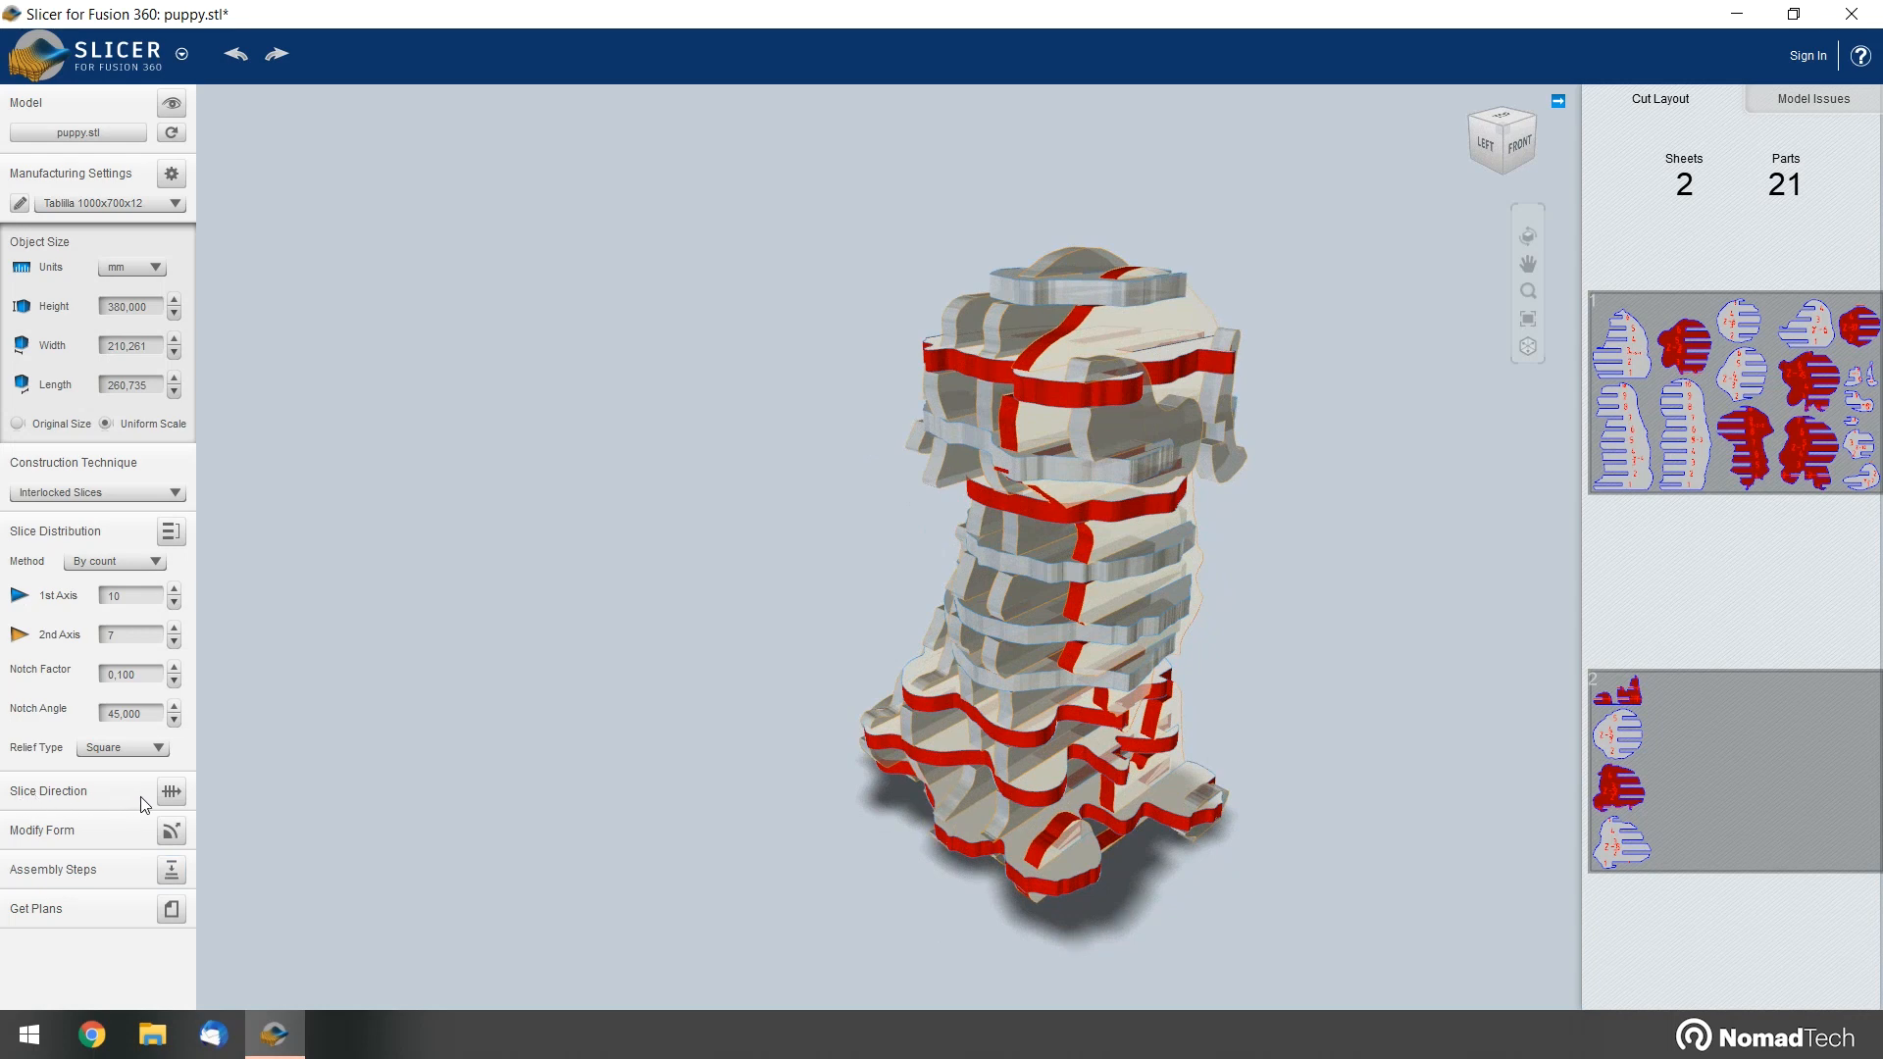
Rotate the second-axis slice direction about the vertical axis, in top view, until its handle points straight sideways from the puppy
left_click(172, 793)
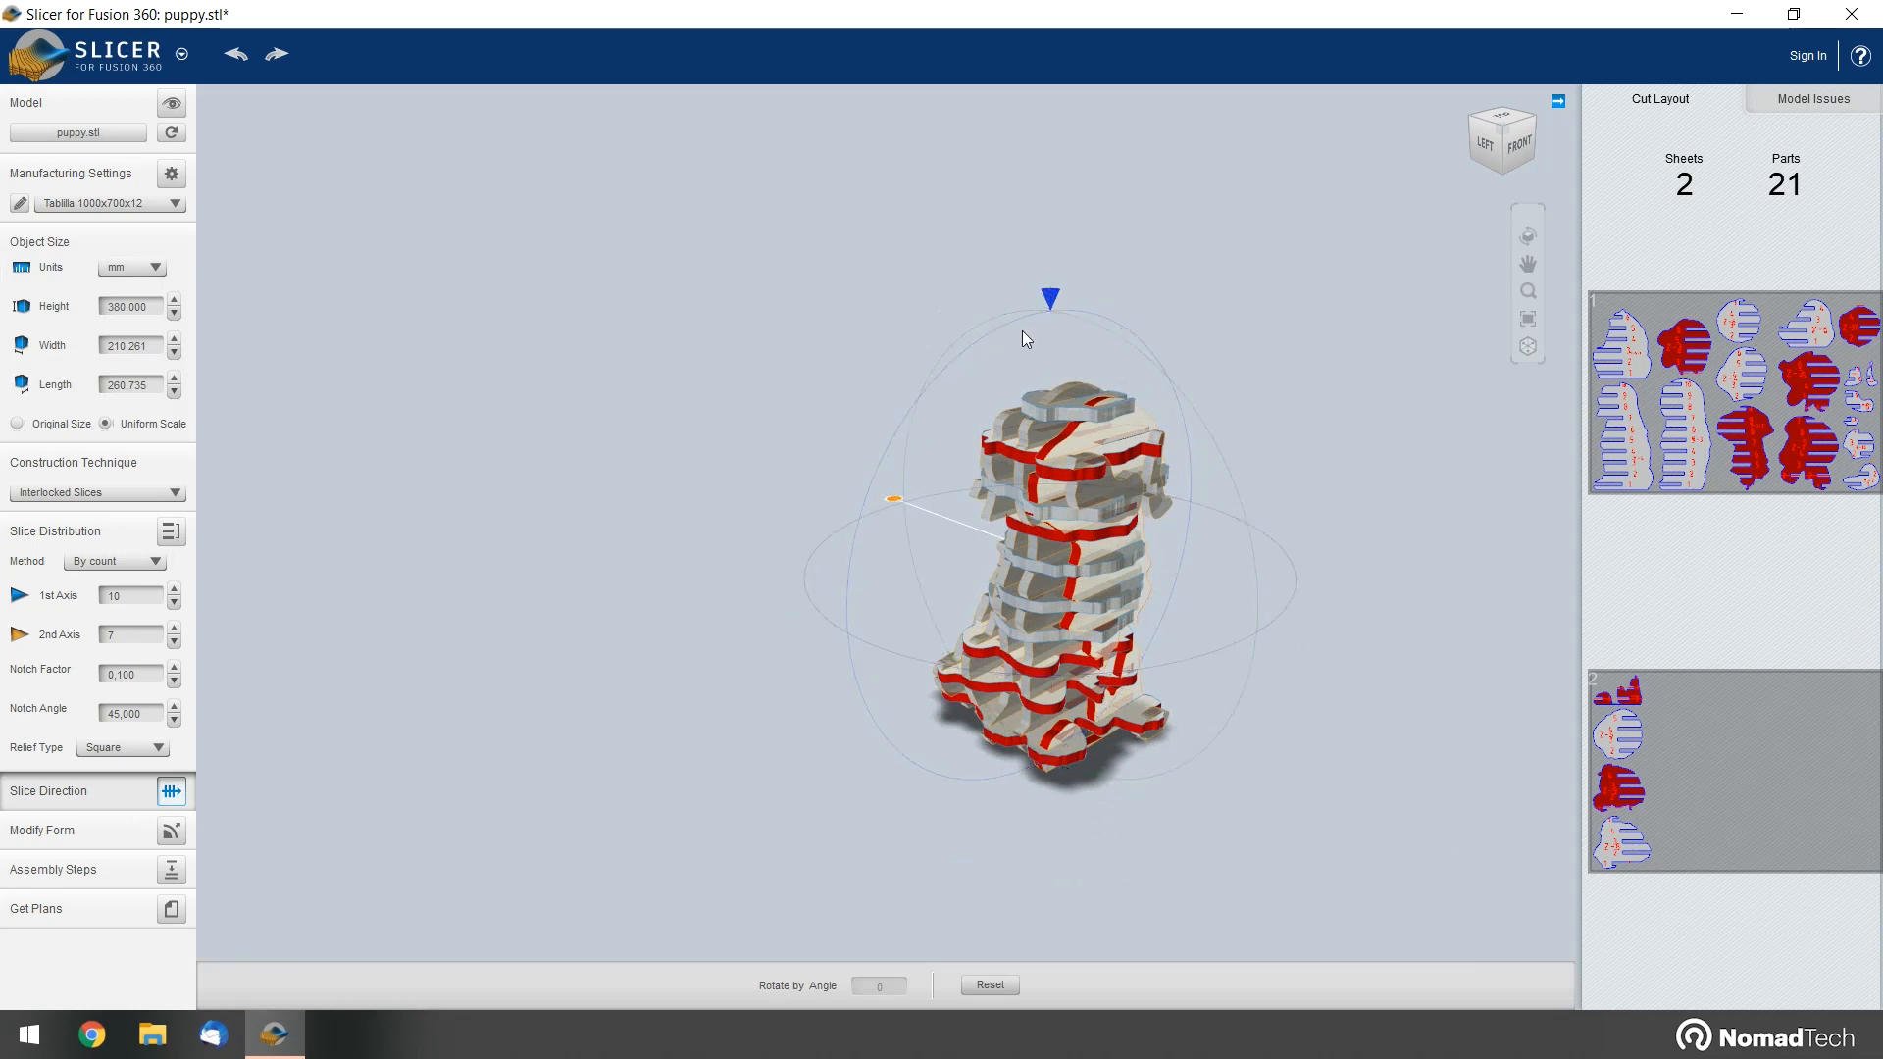
left_click_drag(1144, 245, 1136, 456)
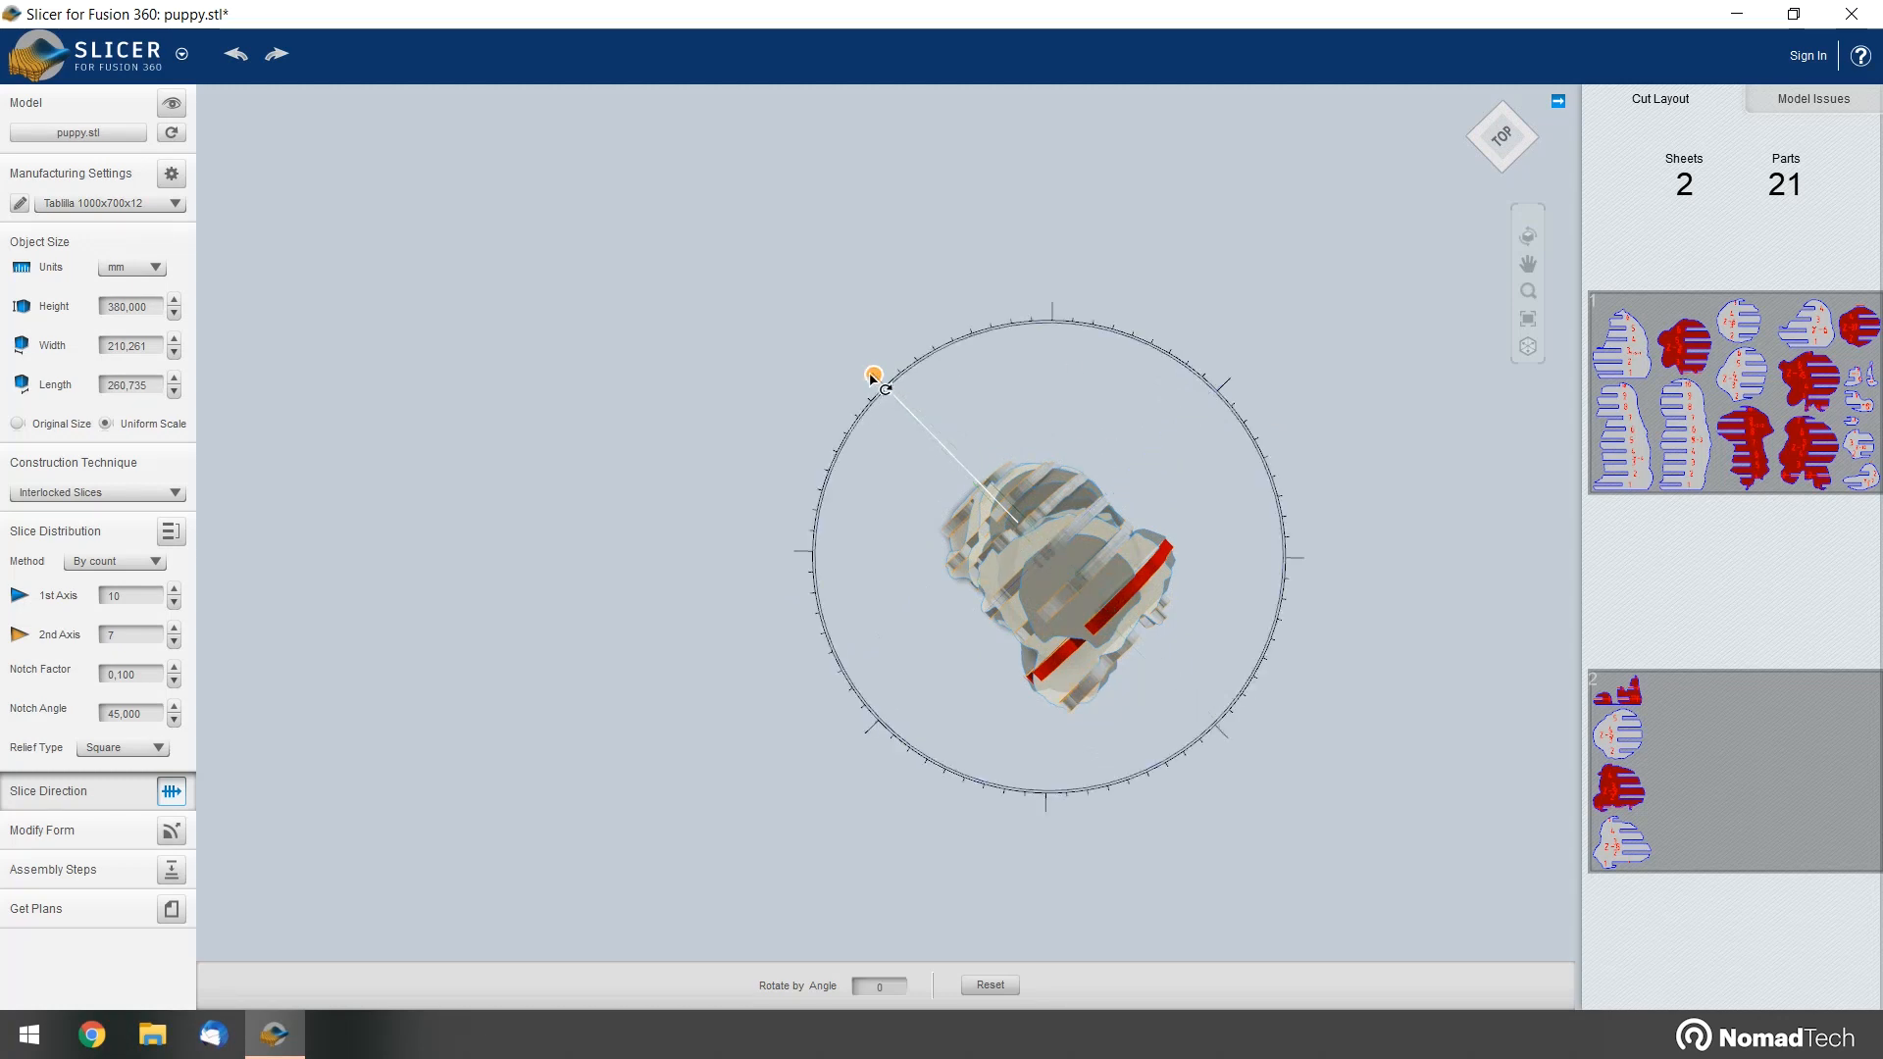
left_click_drag(864, 393, 841, 540)
right_click_drag(795, 819, 796, 710)
left_click_drag(804, 542, 805, 551)
Rotate the second-axis slice direction a further 5° about the vertical axis
left_click(888, 993)
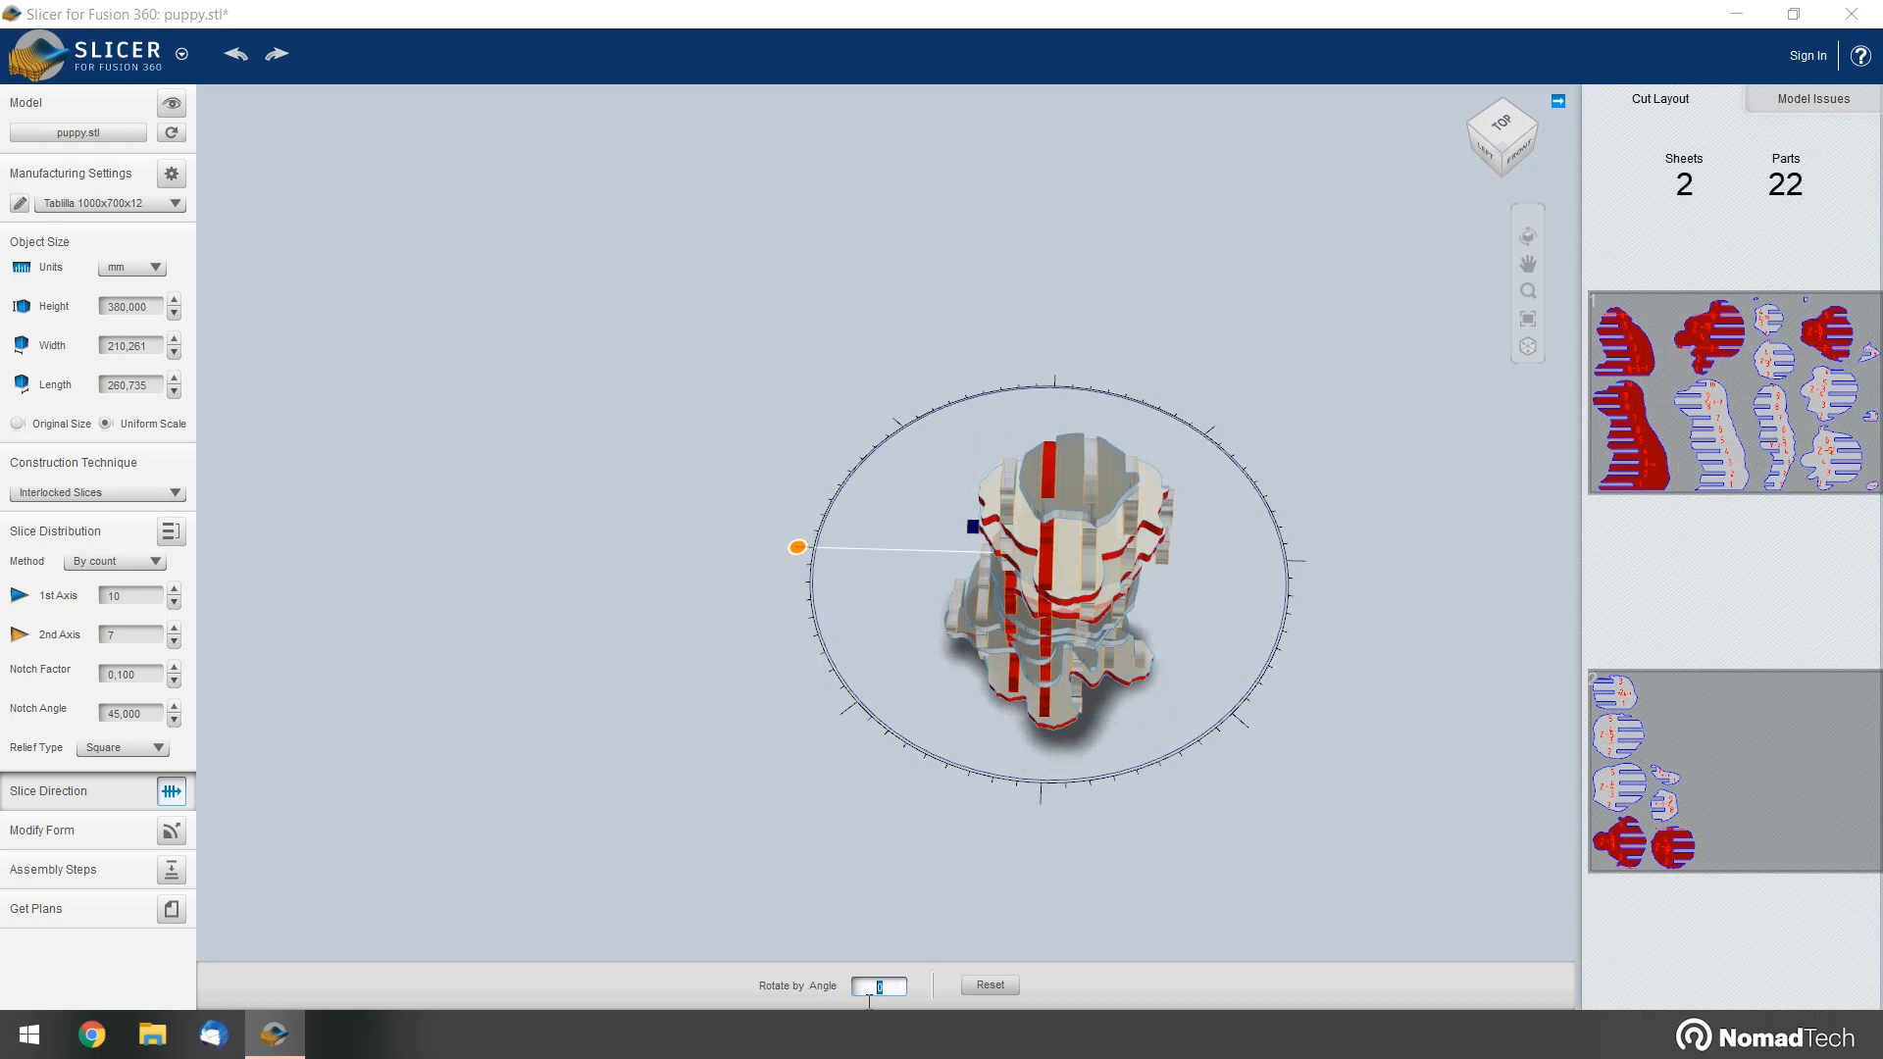
left_click(801, 549)
mouse_move(803, 553)
left_mouse_down()
mouse_move(791, 542)
mouse_move(795, 566)
left_mouse_up()
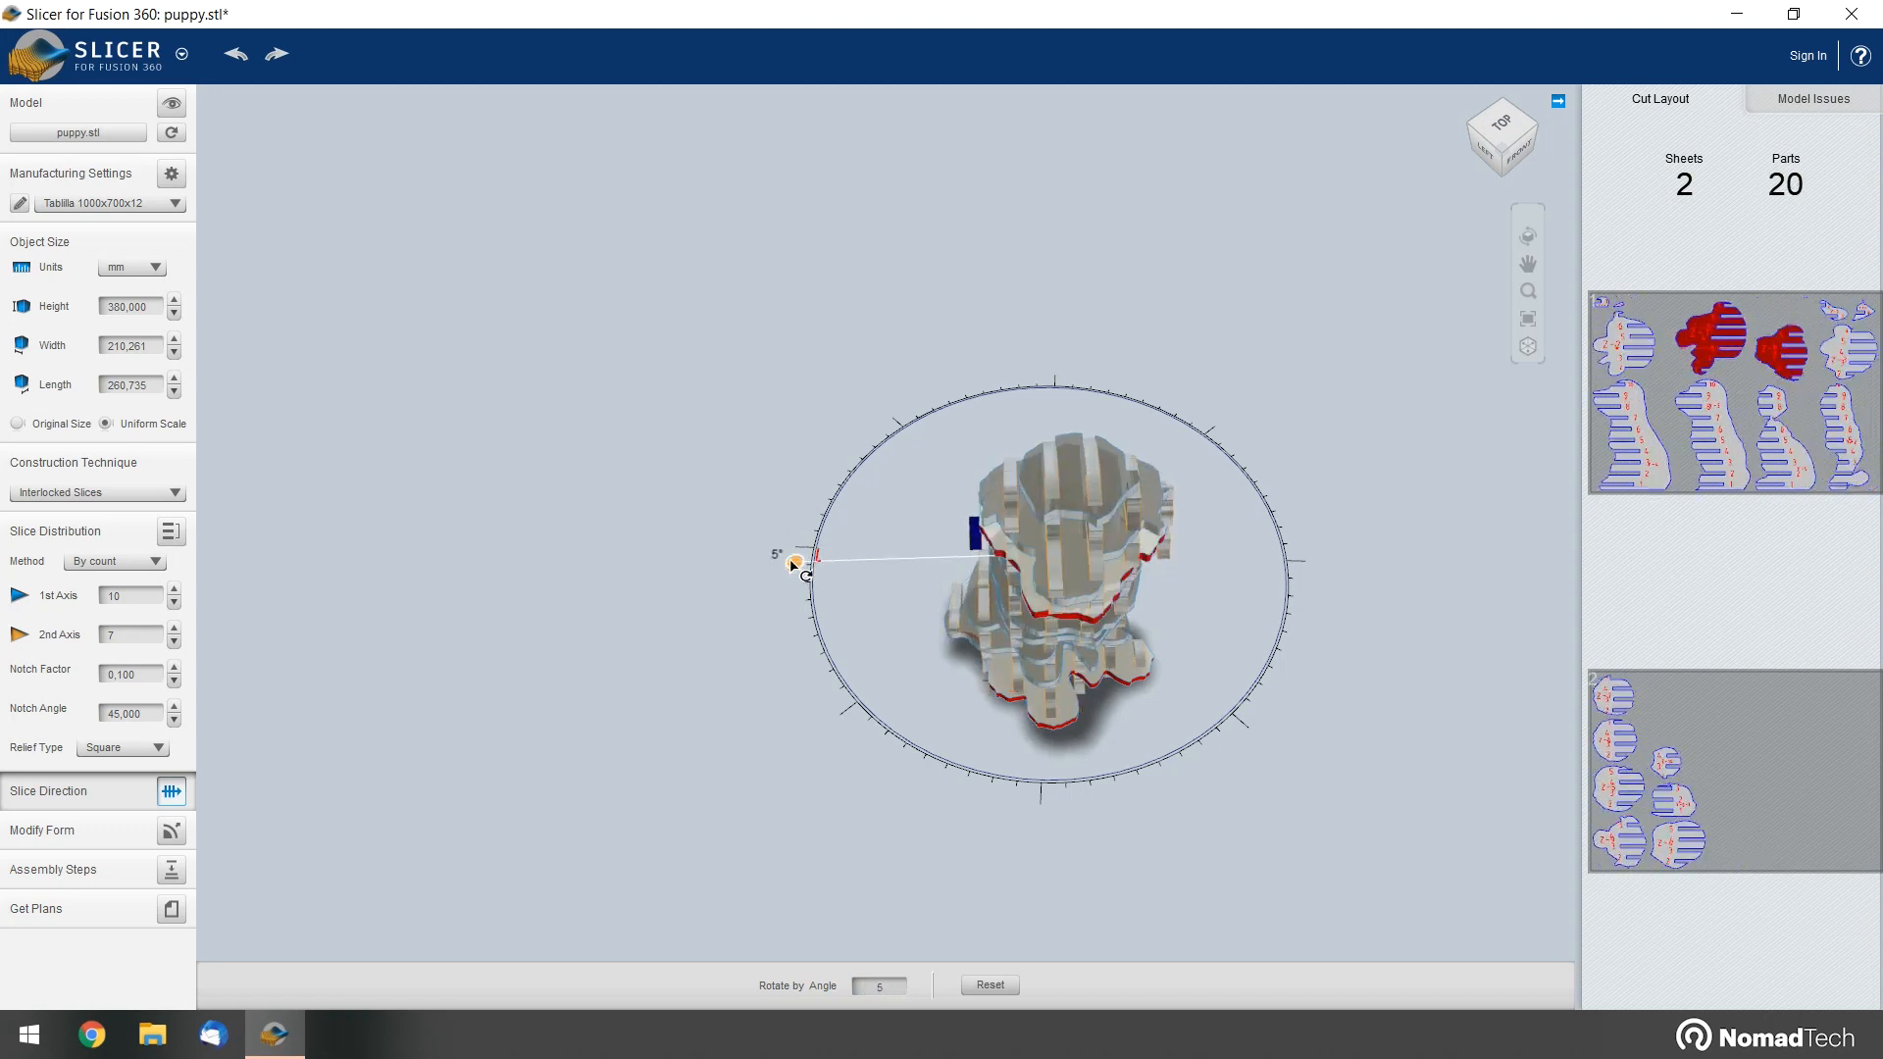
Examine the sliced puppy from the front, side and underneath to judge whether the slice angle keeps its shape recognizable
right_click_drag(1075, 246, 1063, 180)
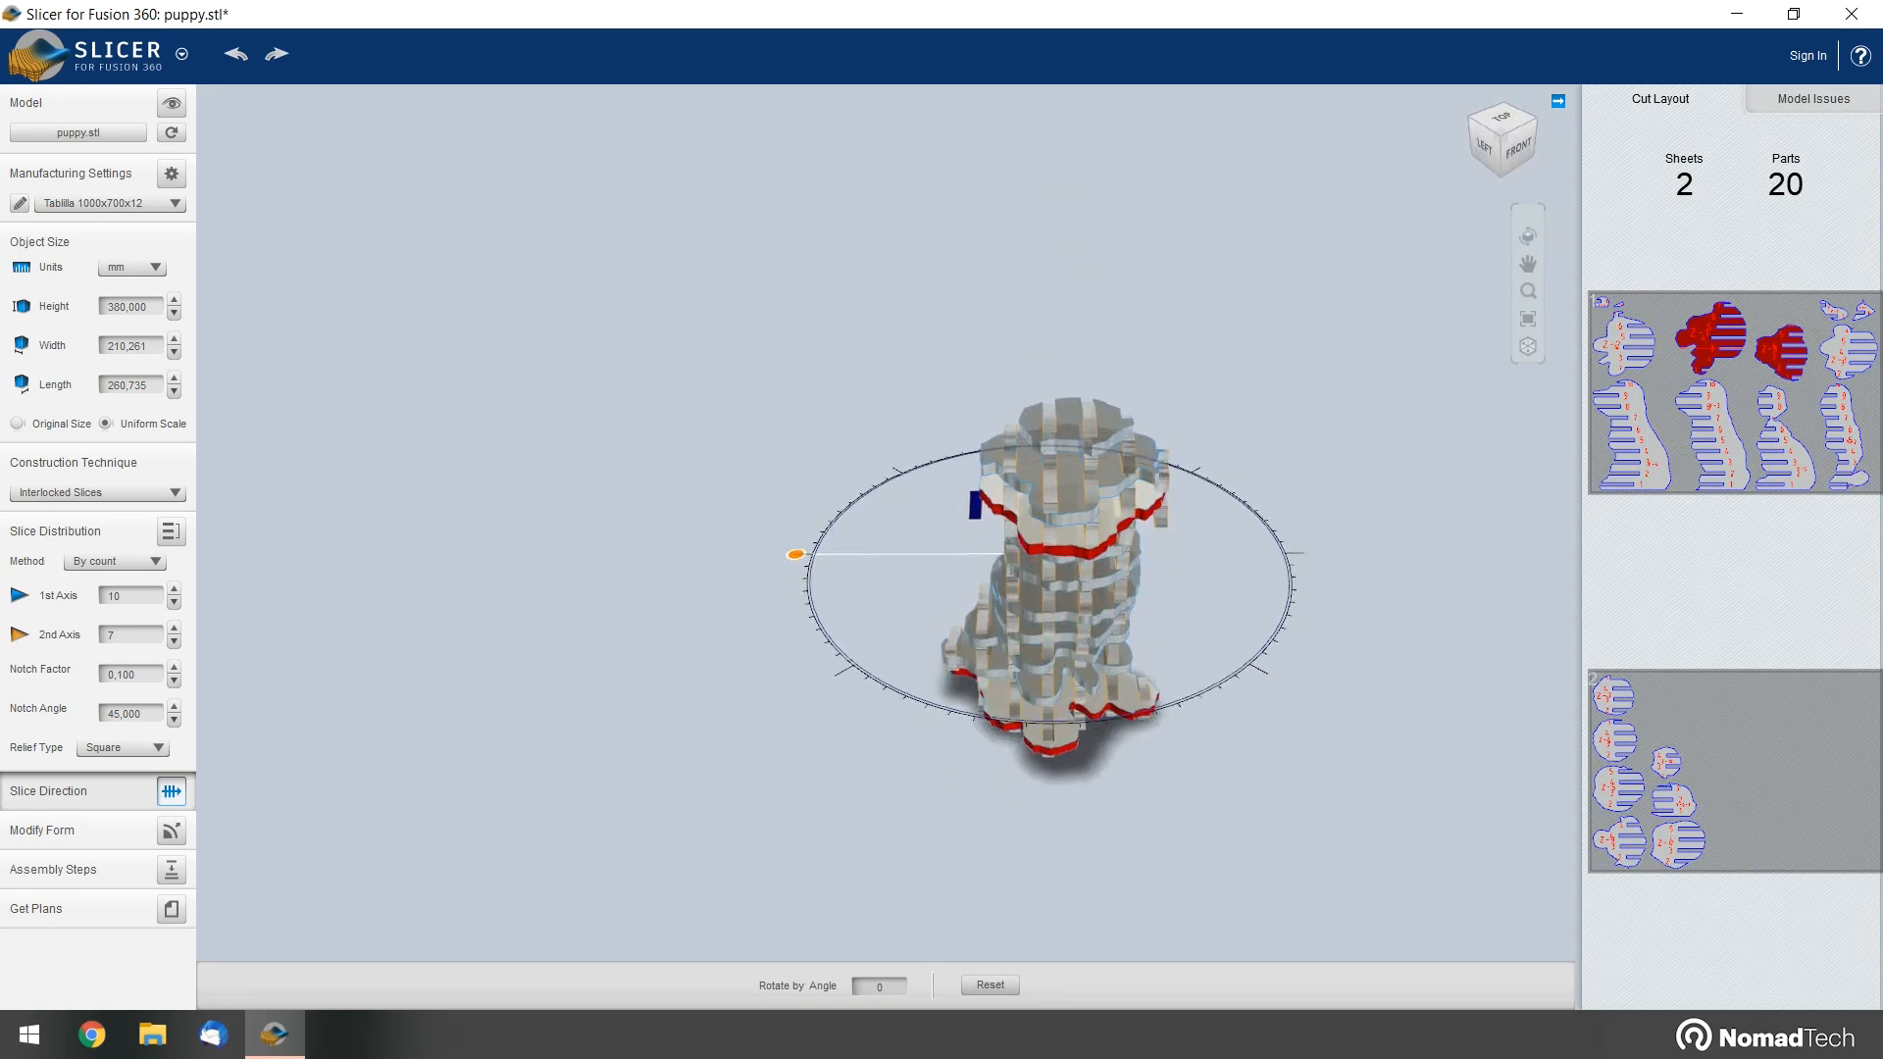
right_click_drag(1350, 824, 1327, 667)
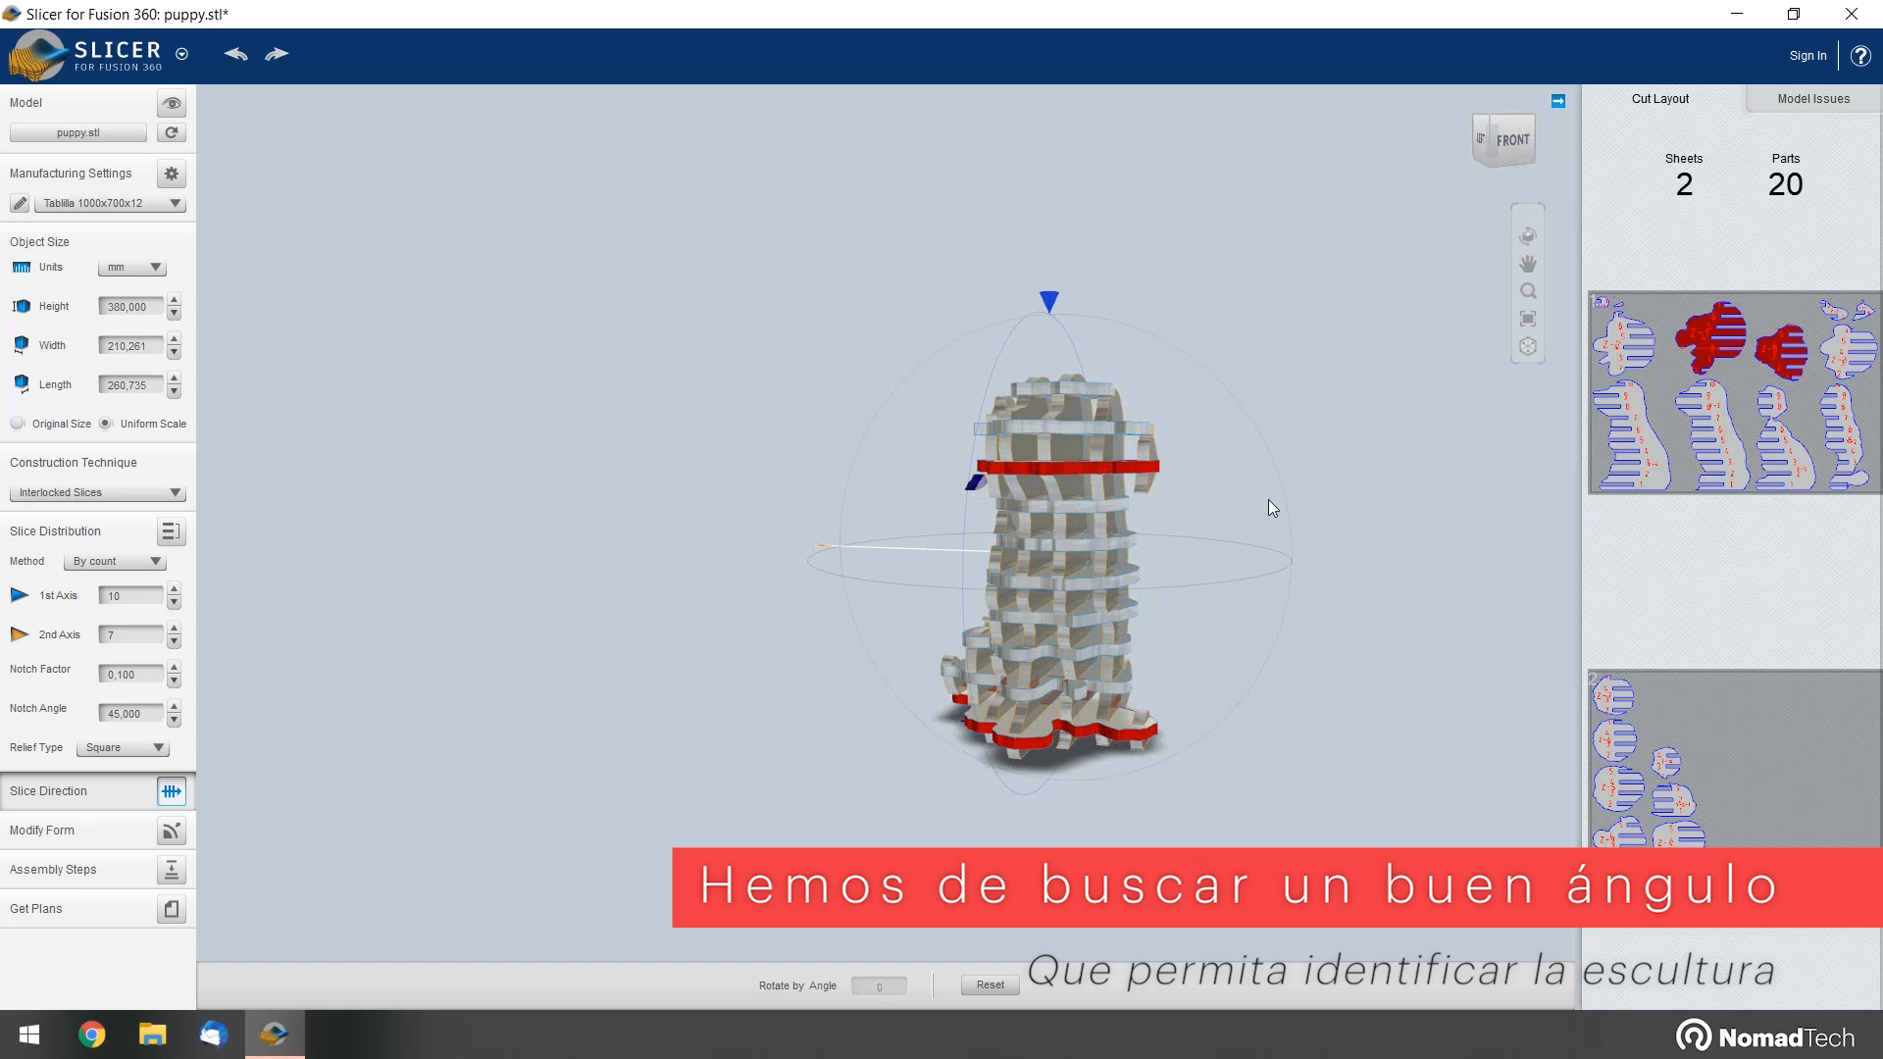
scroll(1268, 499, "up", 3)
scroll(1269, 498, "down", 1)
right_click_drag(1368, 335, 1275, 334)
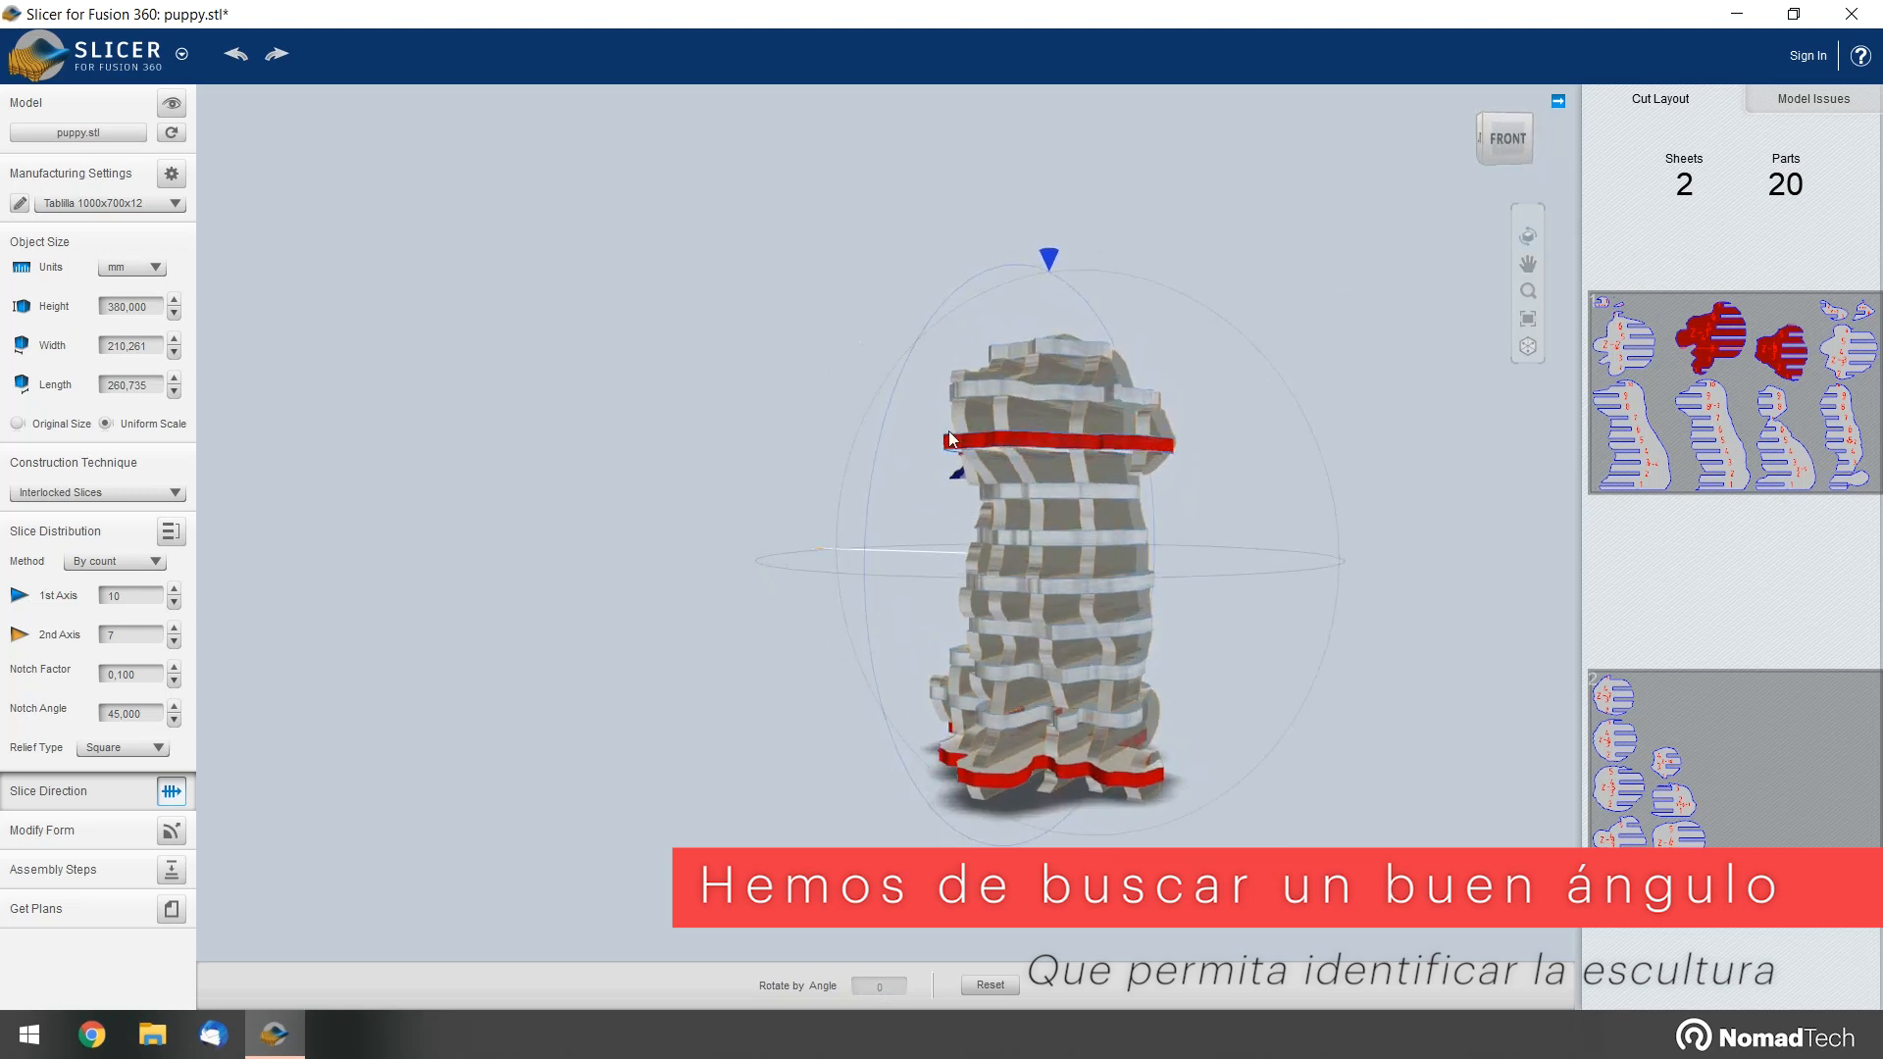
right_click_drag(739, 384, 1035, 490)
scroll(1036, 510, "up", 3)
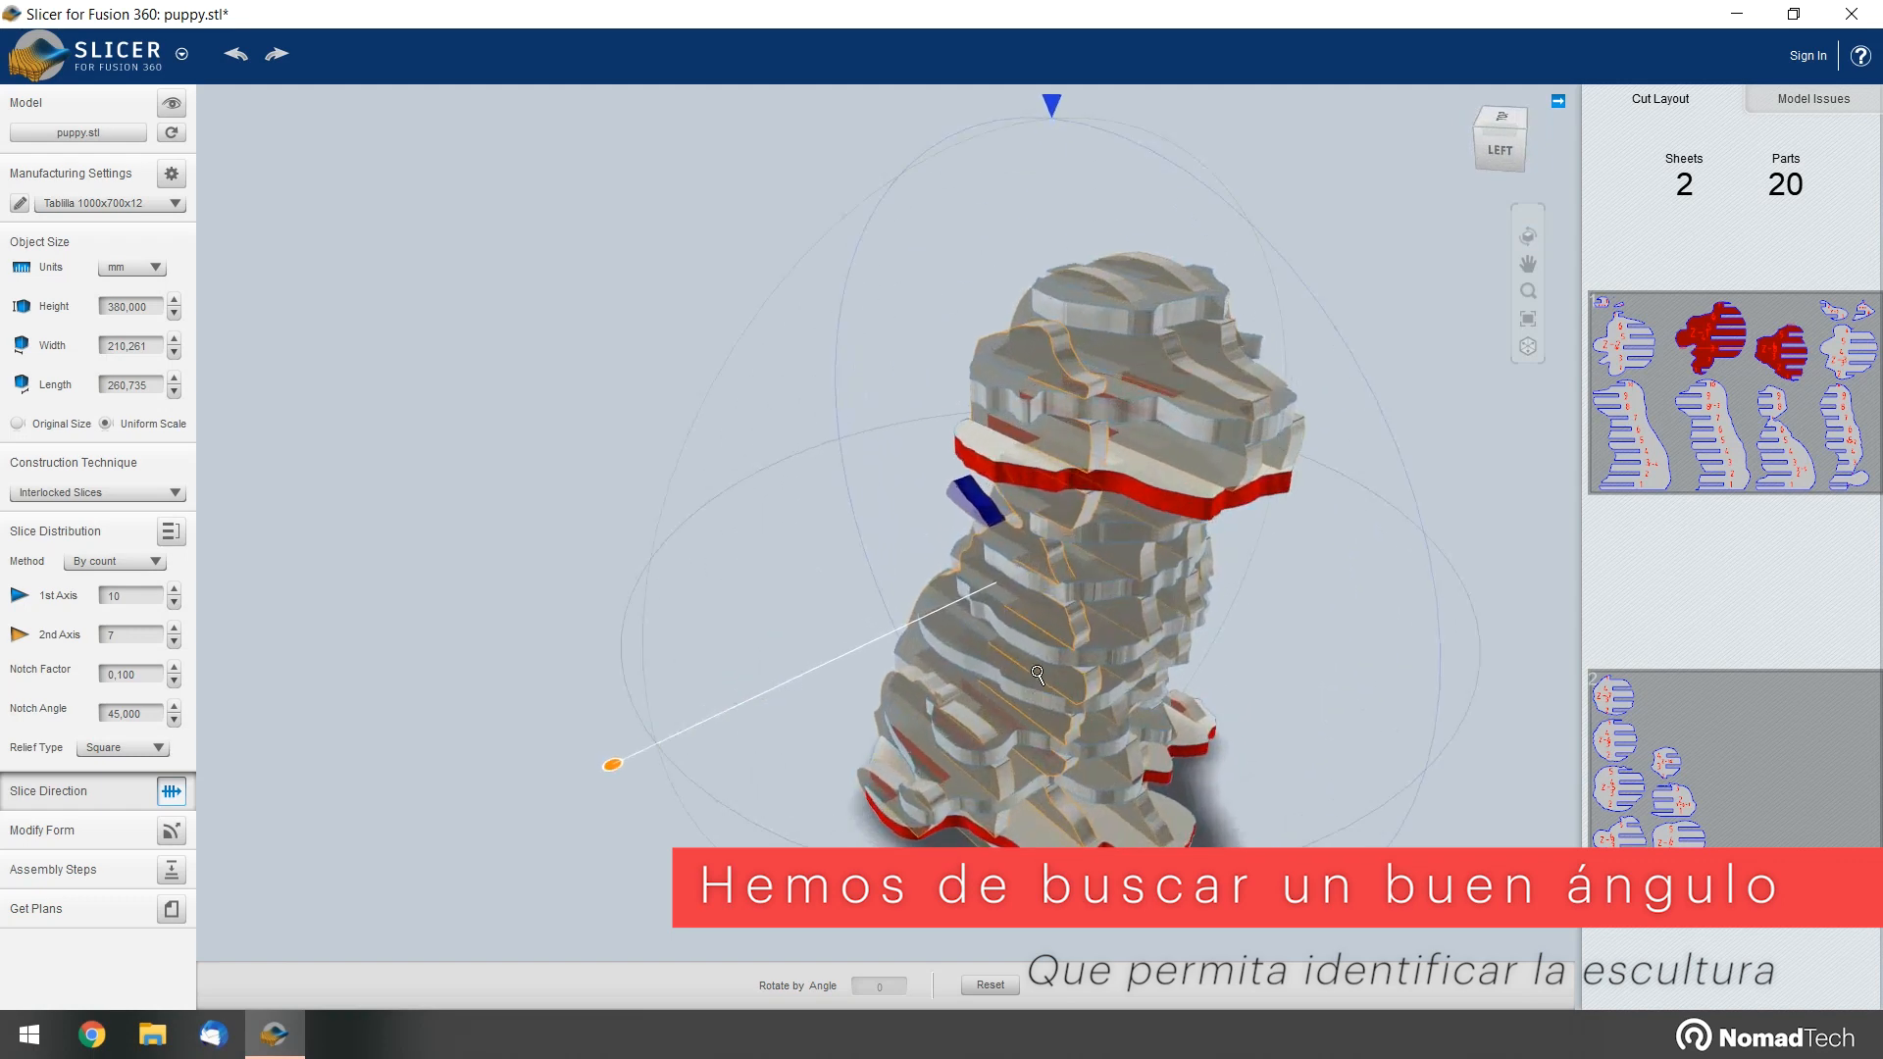
right_click_drag(602, 443, 585, 404)
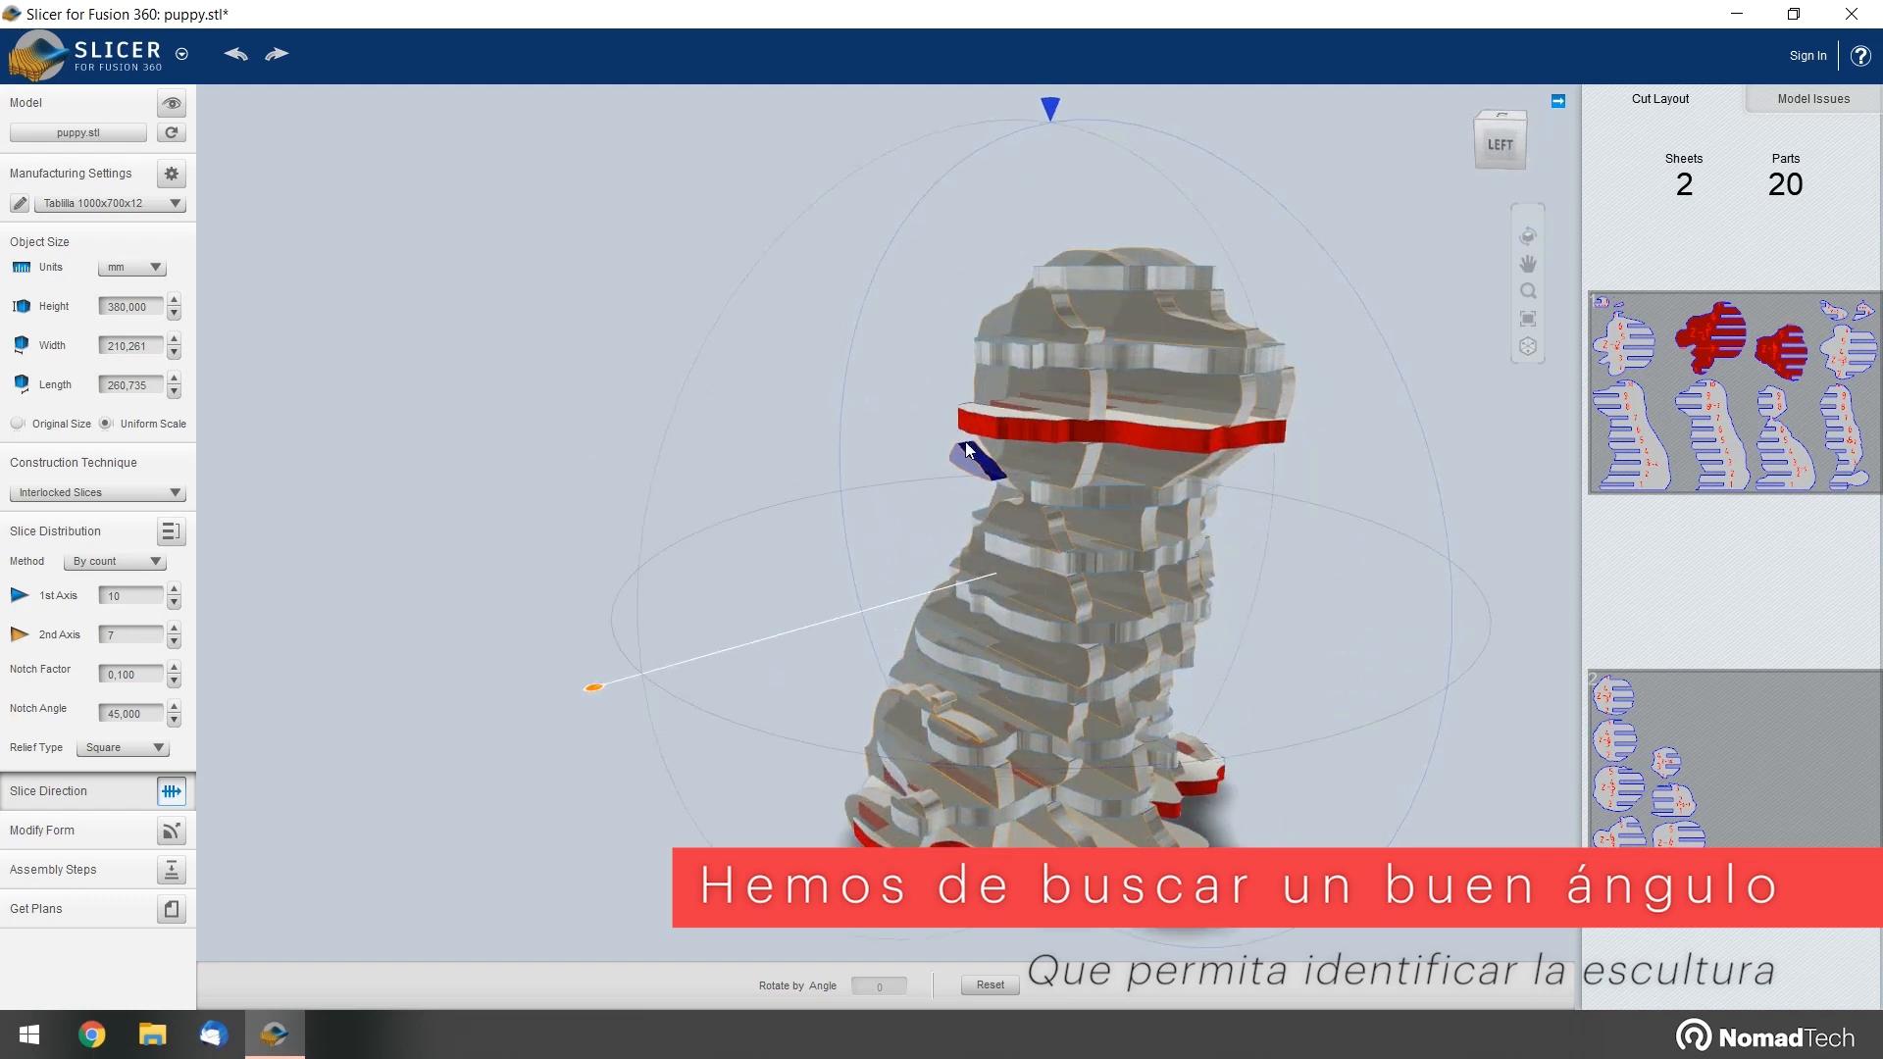
right_click_drag(633, 389, 518, 380)
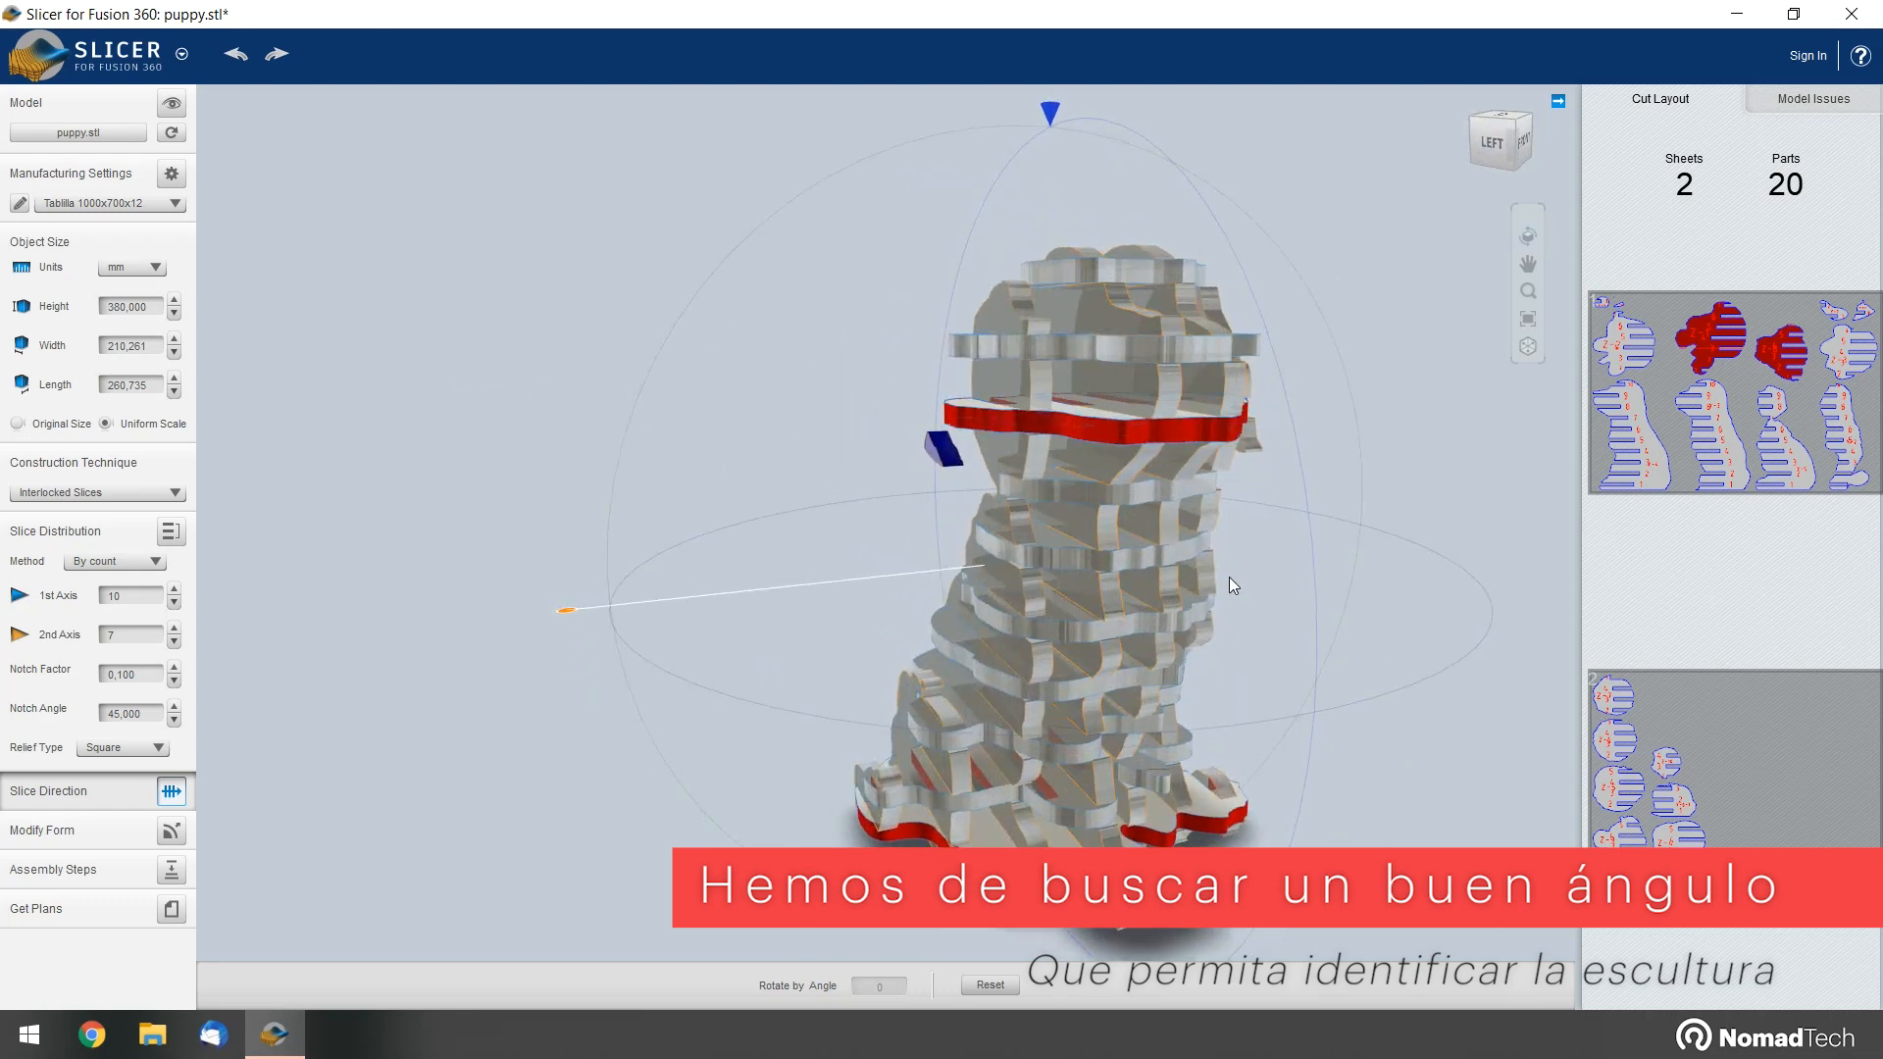
right_click_drag(1363, 834, 1114, 892)
scroll(1039, 741, "up", 3)
scroll(1114, 892, "down", 3)
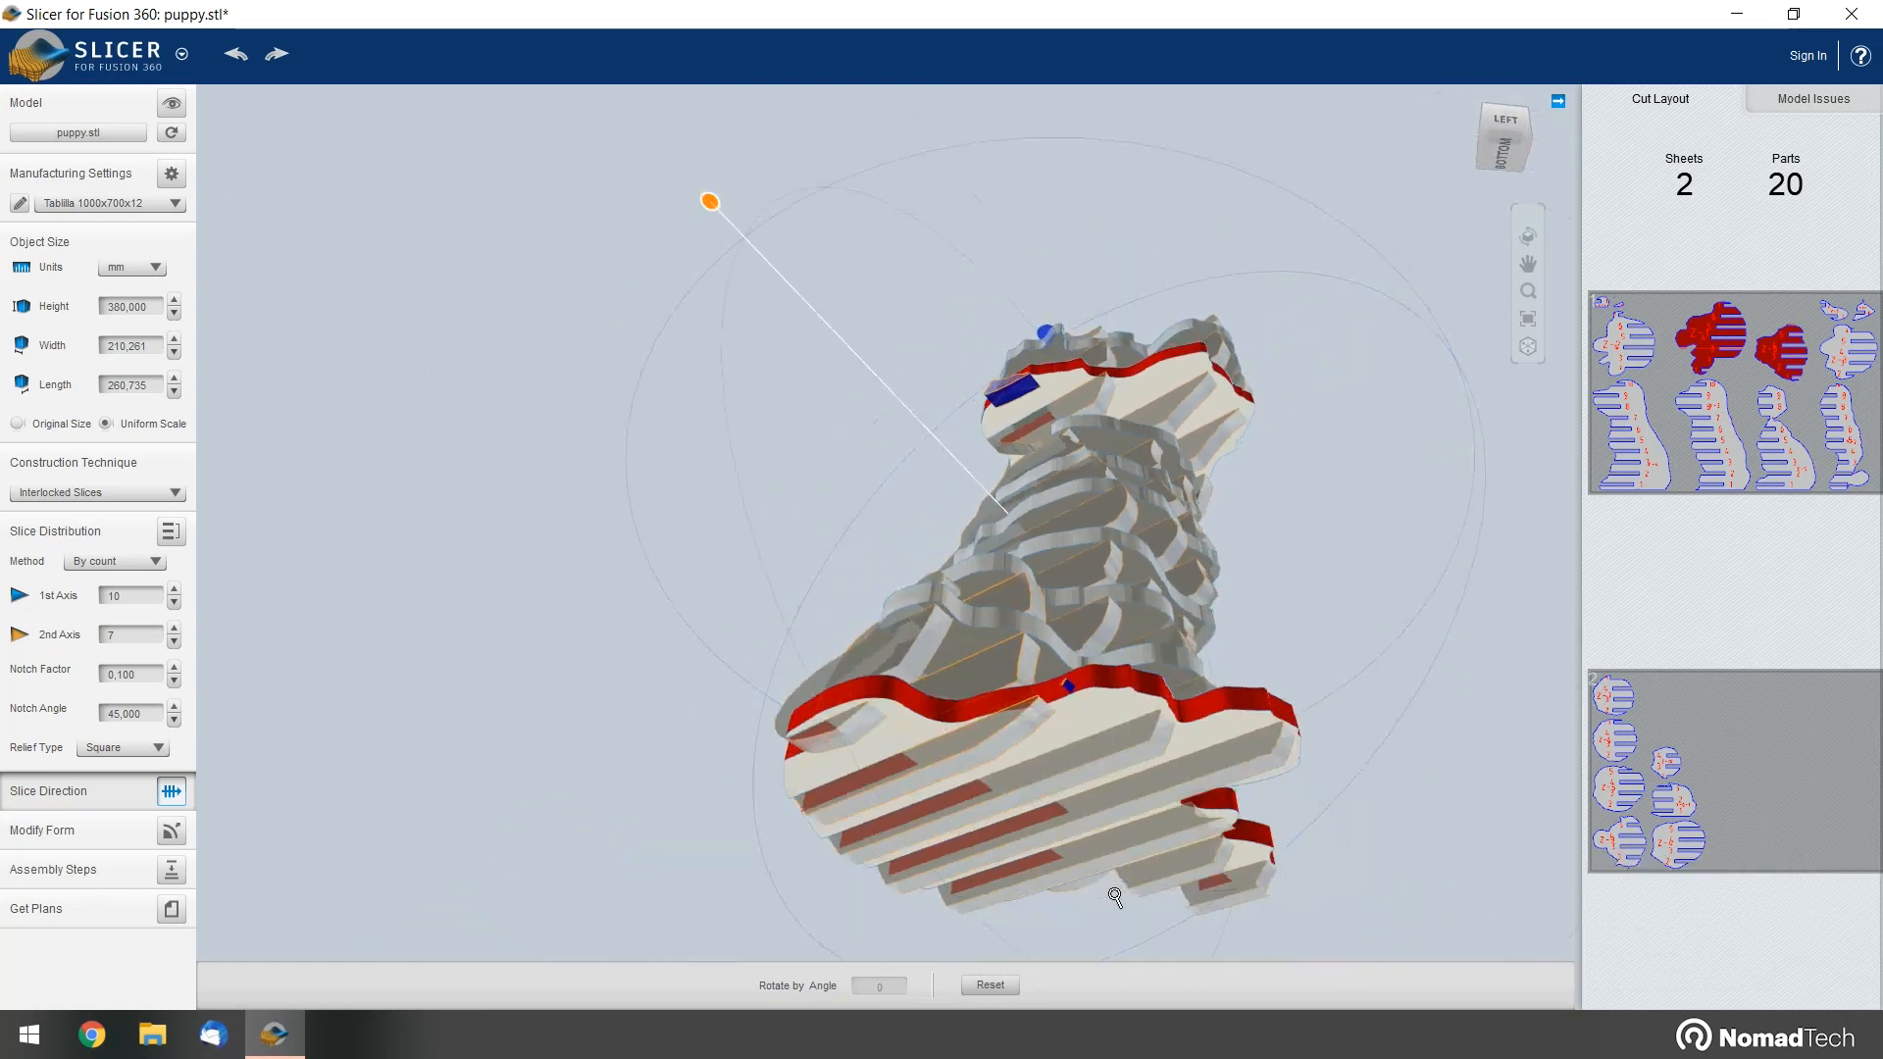
Examine the blue-highlighted piece beside the puppy's head close up and from several angles
right_click_drag(1355, 231, 1330, 183)
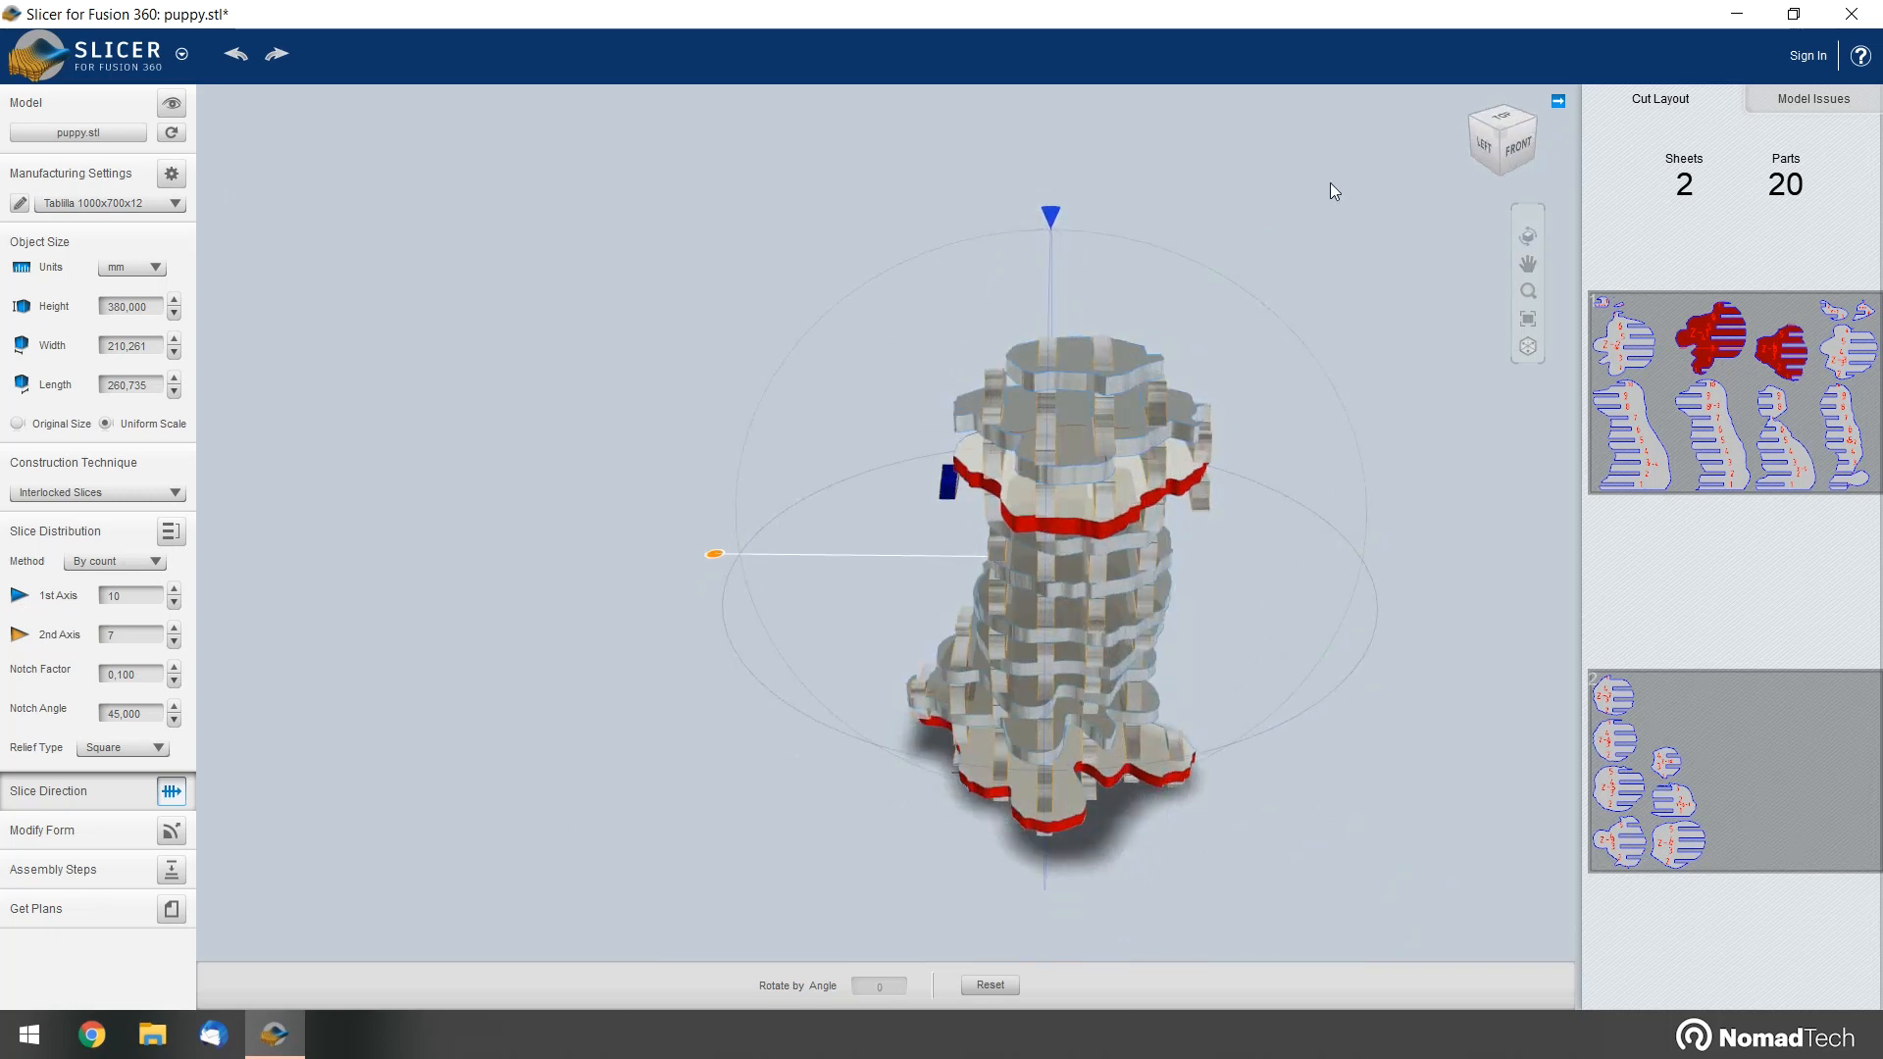
right_click_drag(914, 385, 1014, 449)
scroll(1014, 449, "up", 5)
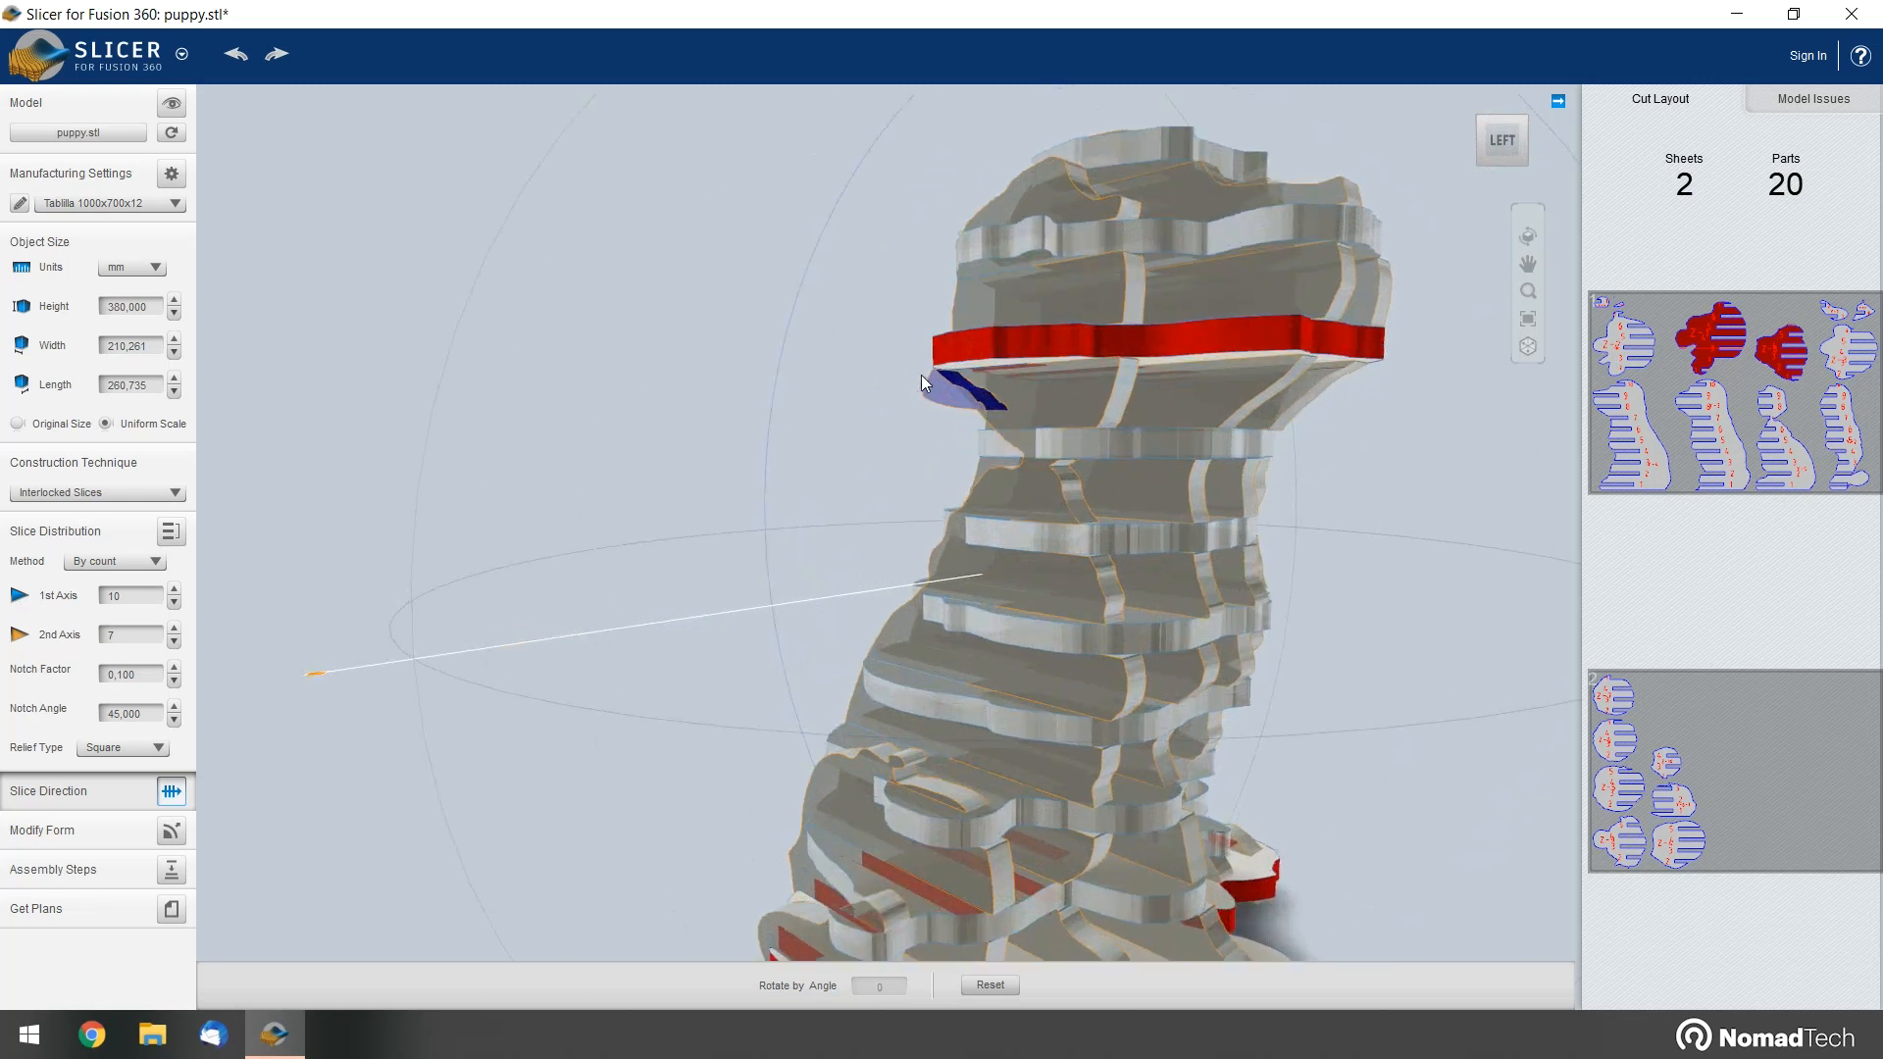
right_click_drag(853, 414, 752, 445)
mouse_move(897, 417)
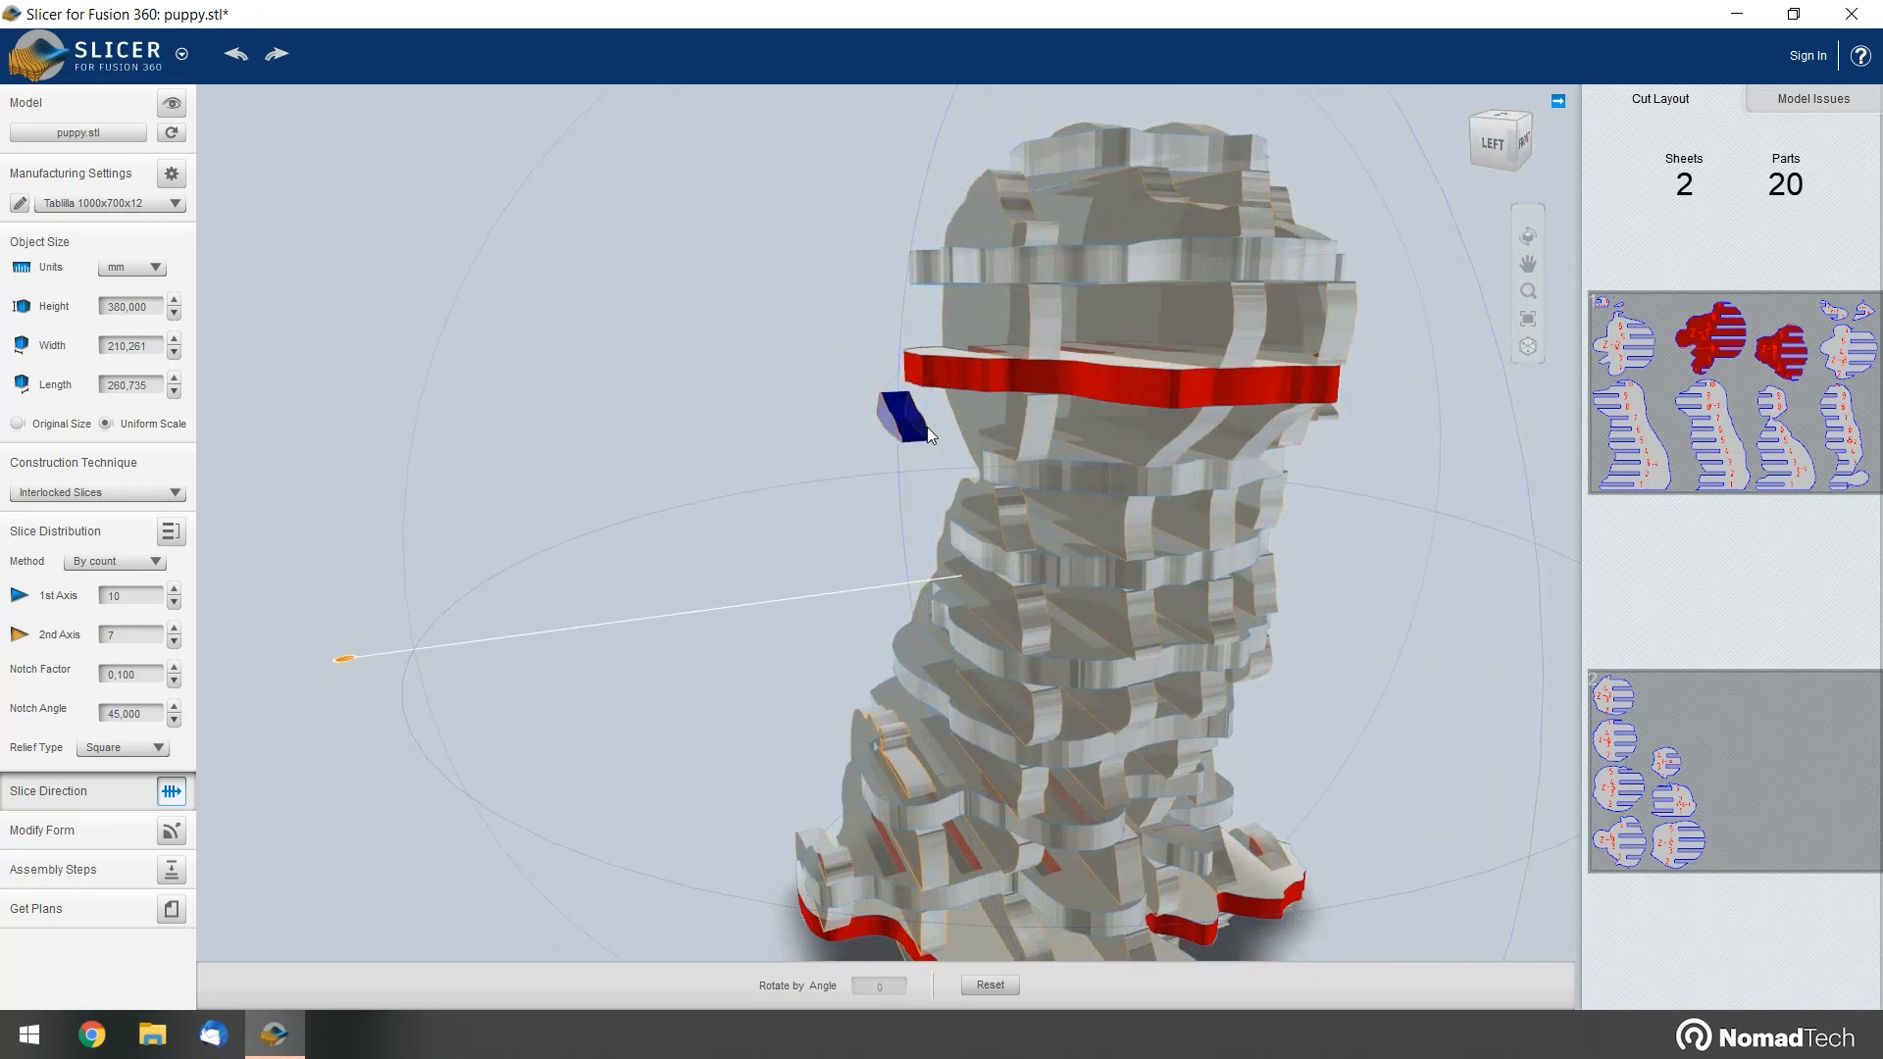
right_click_drag(820, 451, 746, 421)
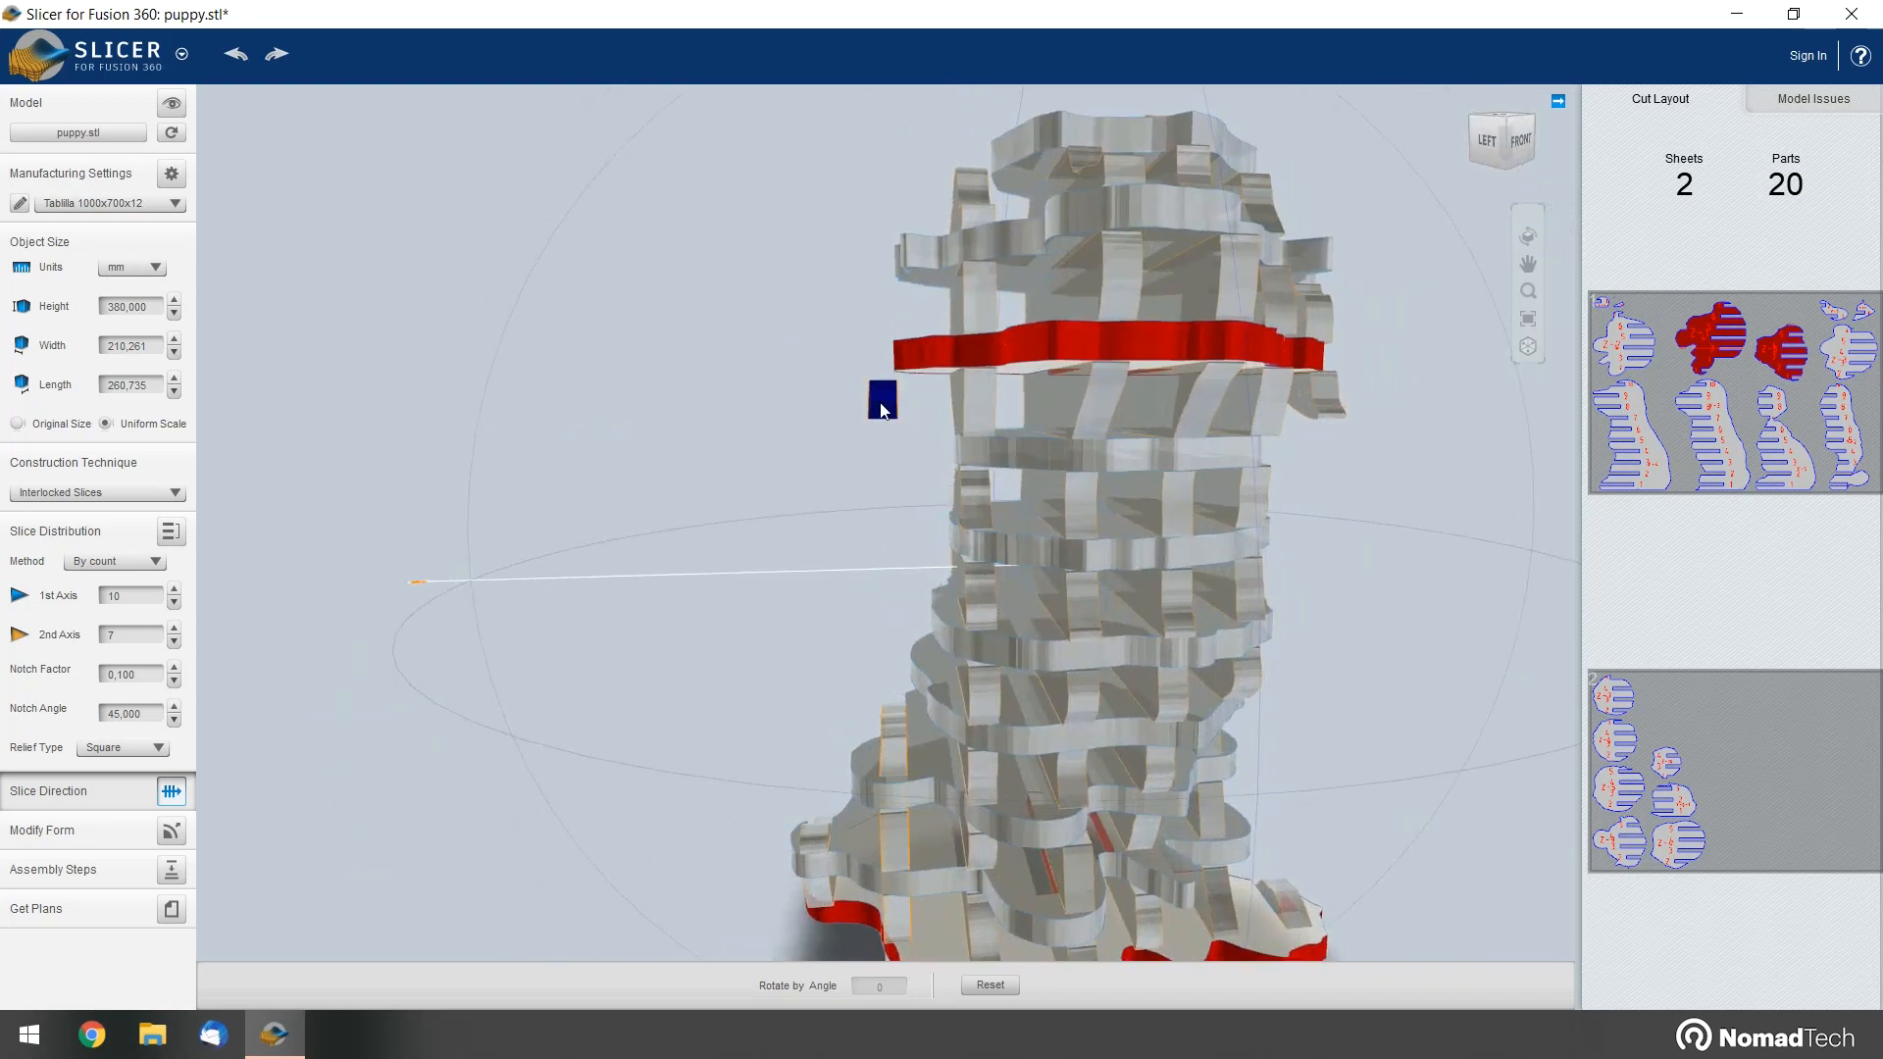
right_click_drag(800, 287, 836, 406)
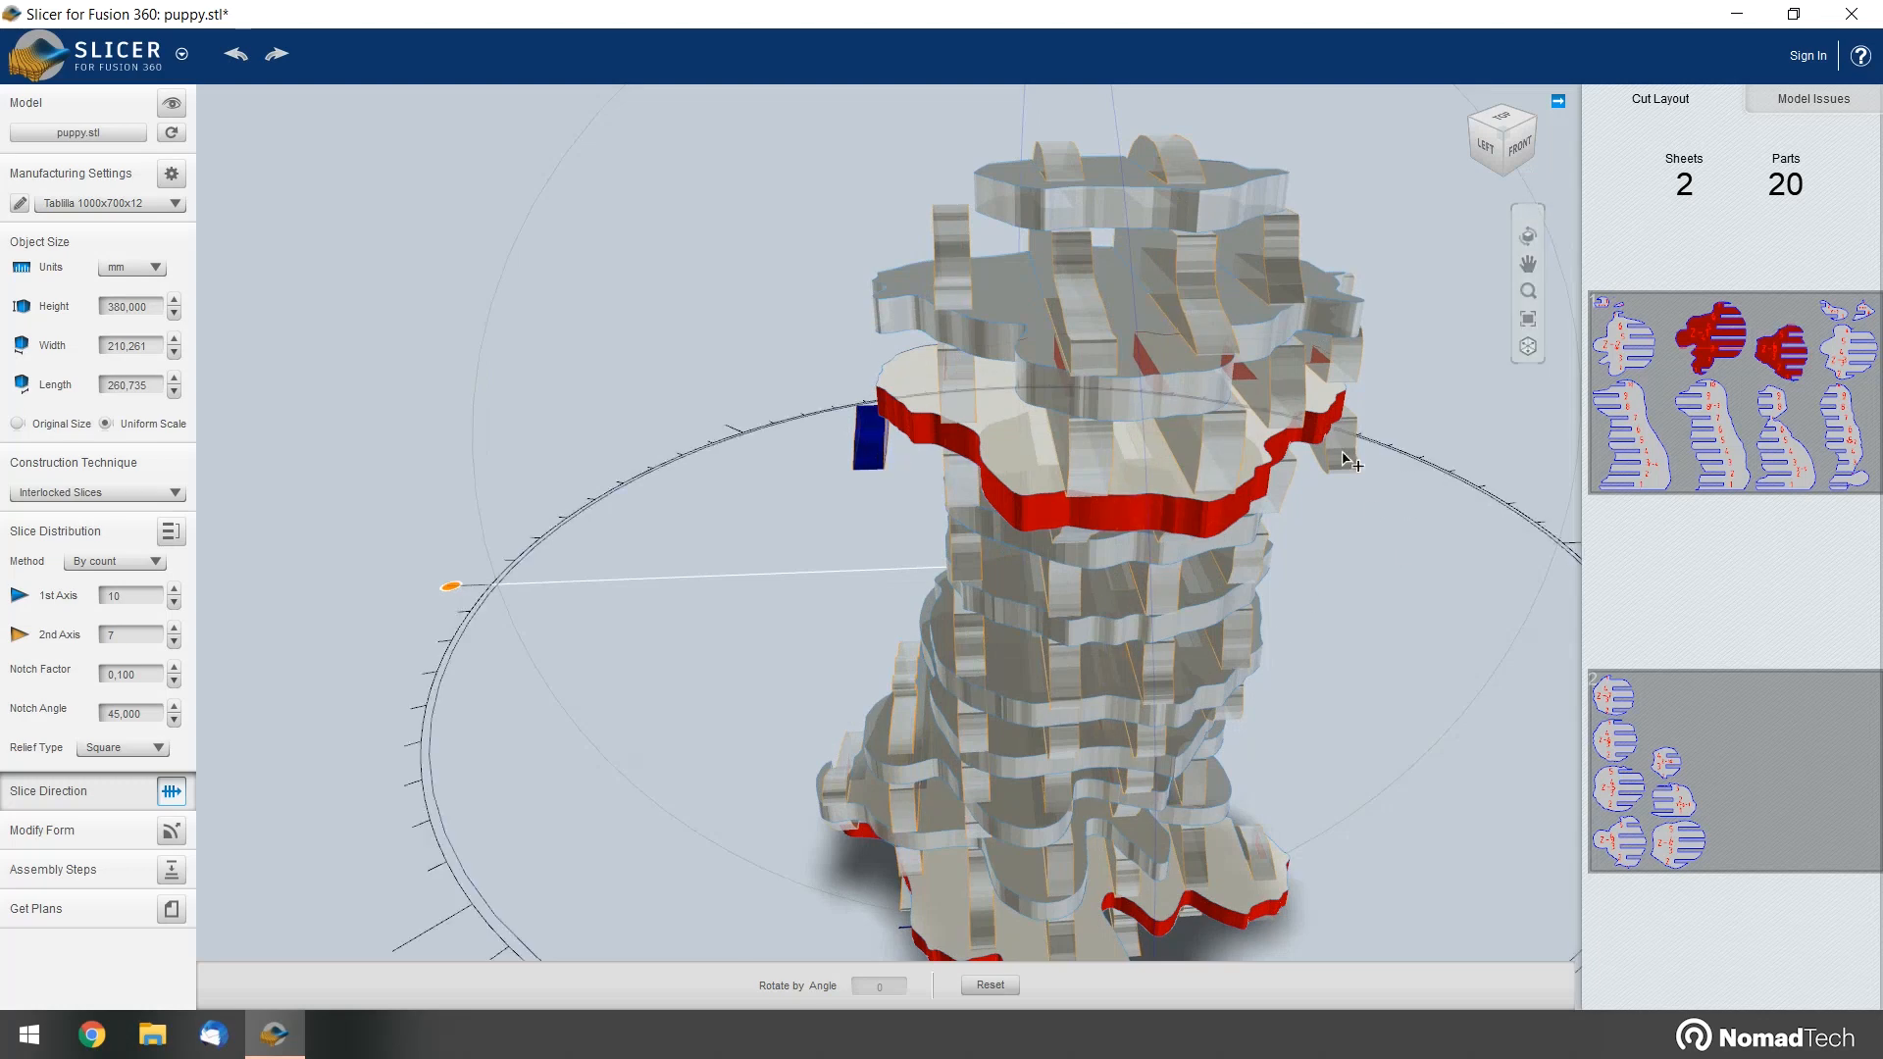
mouse_move(821, 363)
right_mouse_down()
mouse_move(862, 328)
mouse_move(824, 349)
mouse_move(828, 320)
mouse_move(852, 346)
right_mouse_up()
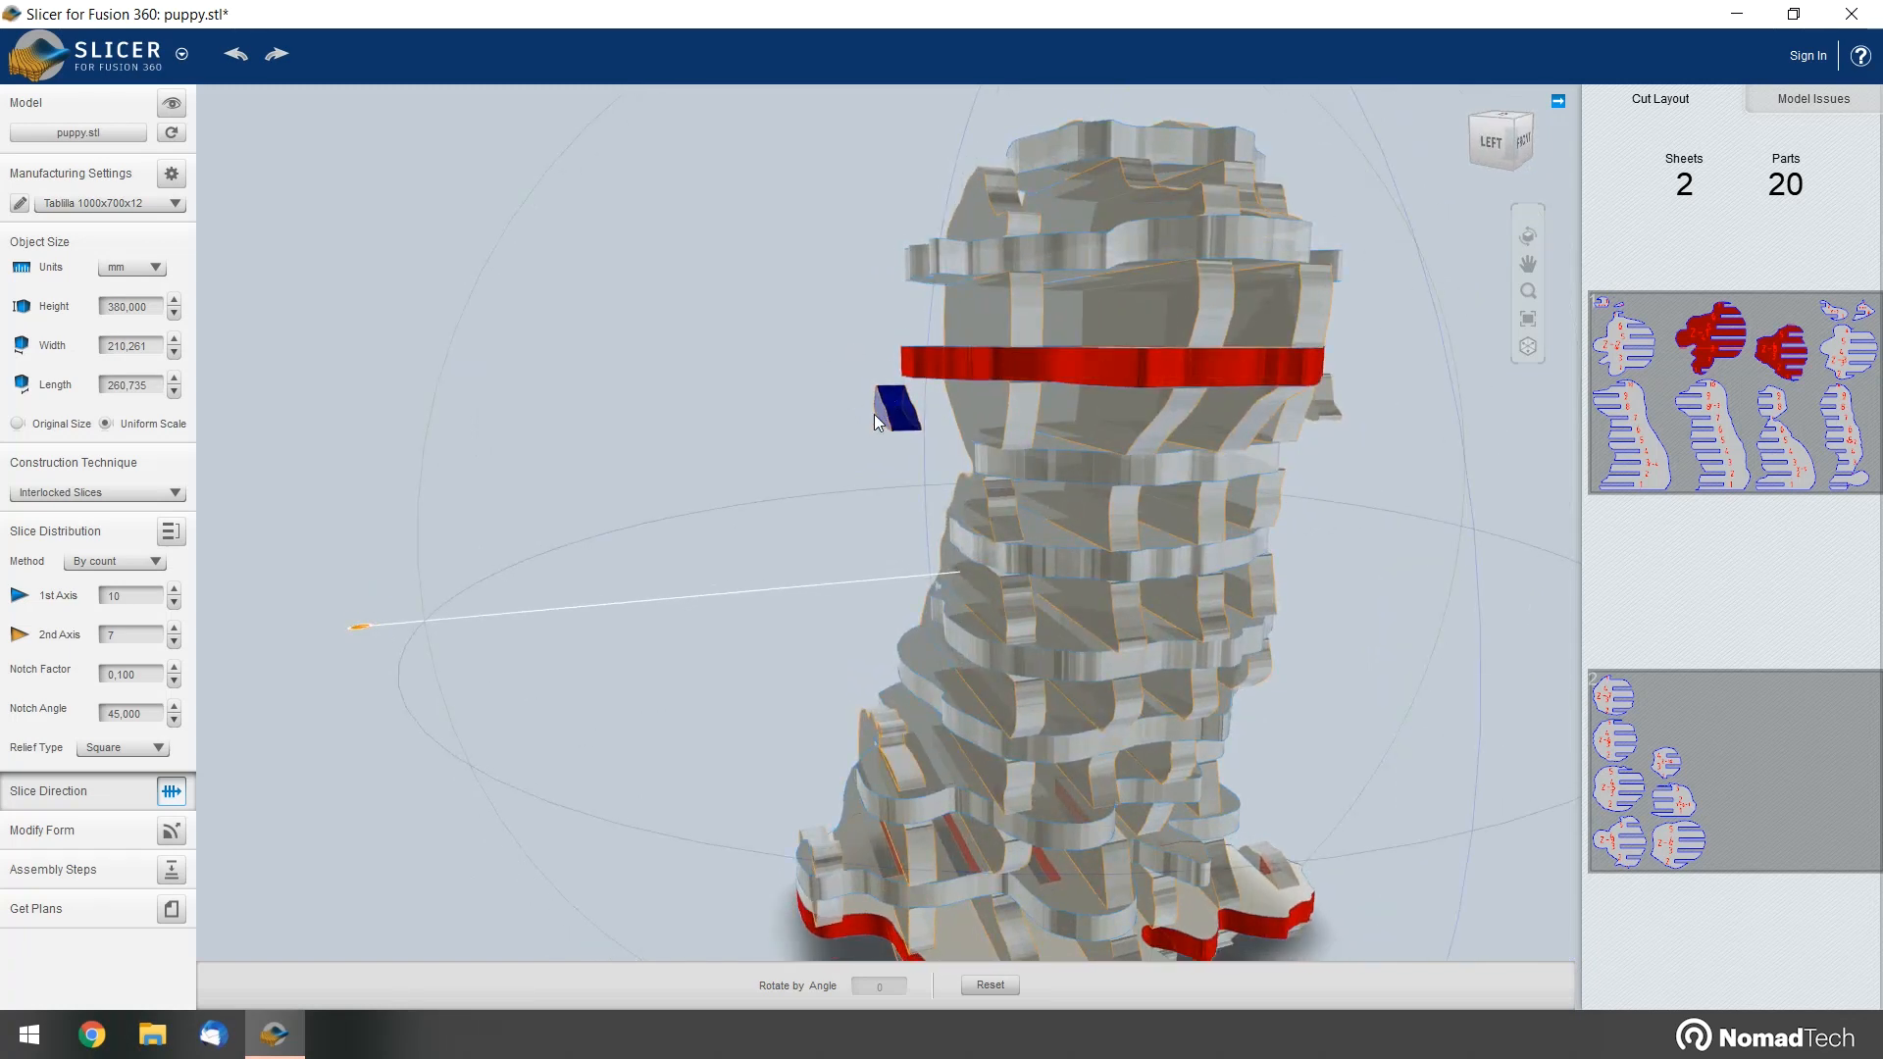
scroll(854, 348, "up", 2)
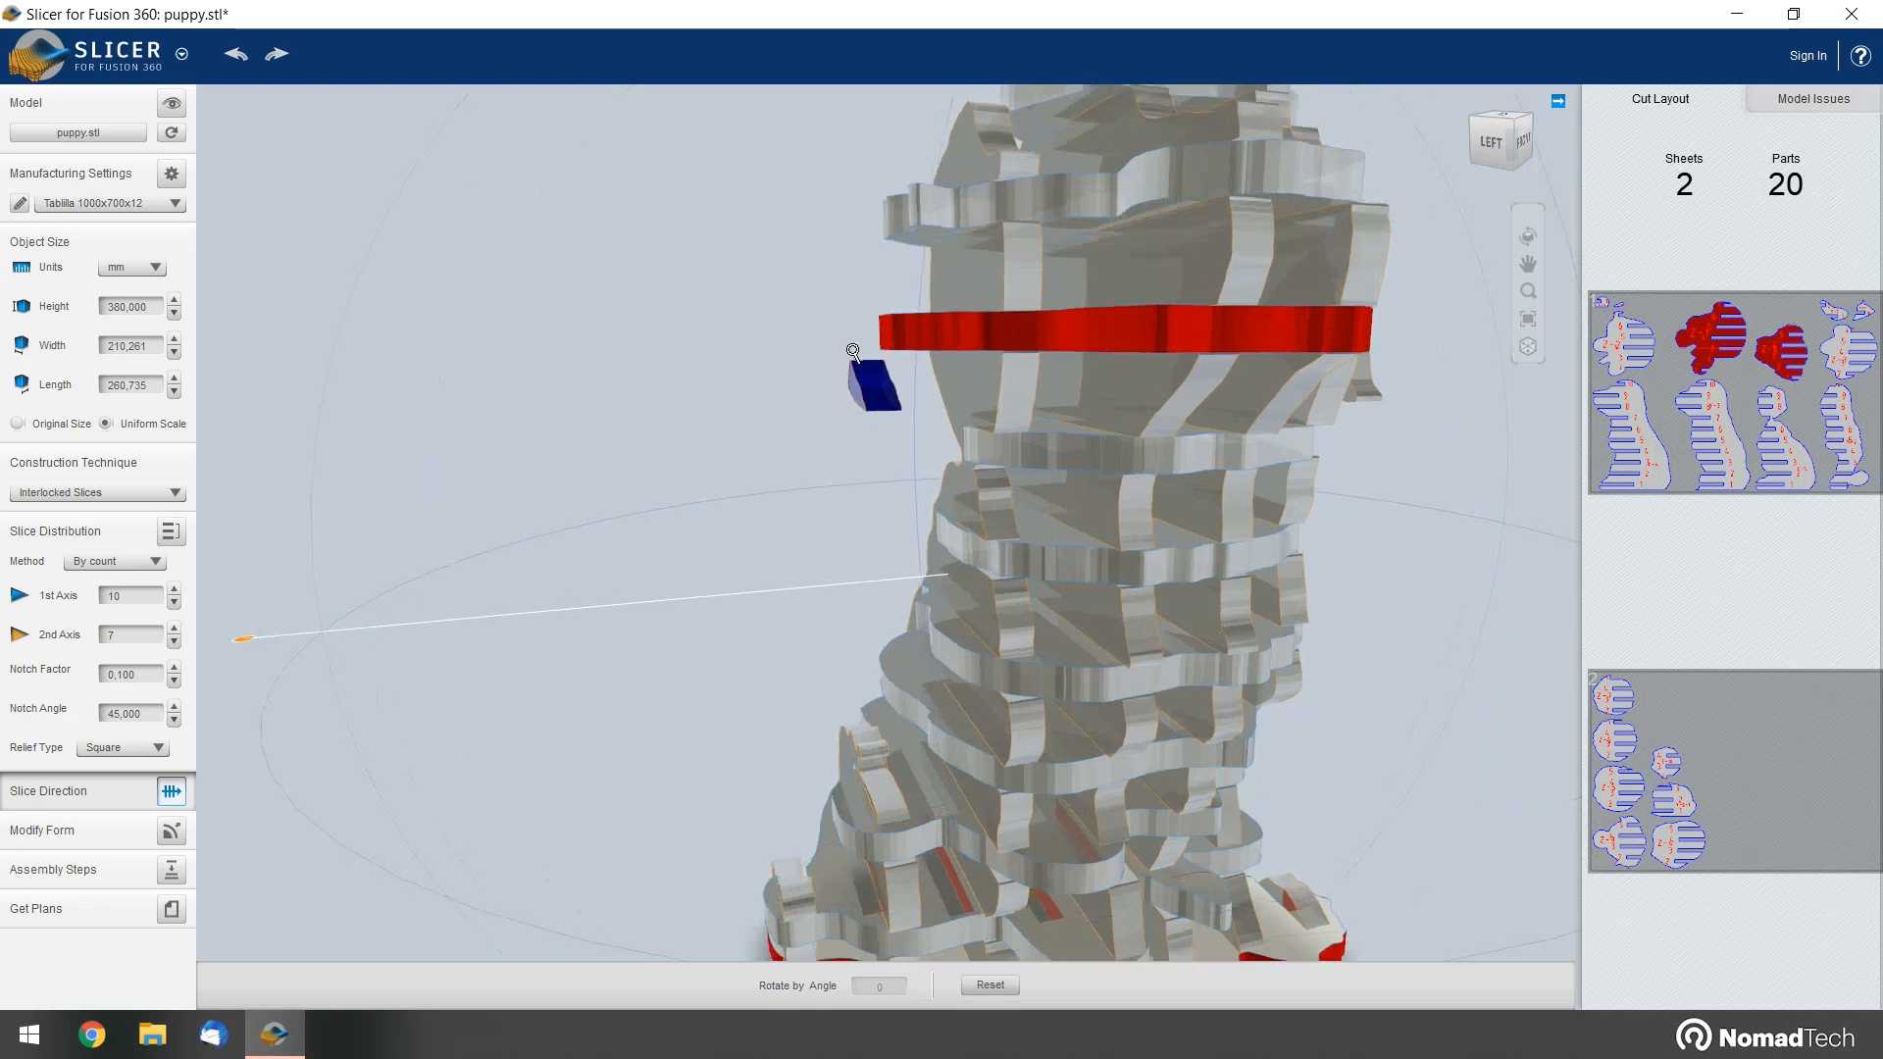
scroll(853, 350, "down", 2)
mouse_move(854, 350)
right_mouse_down()
mouse_move(862, 392)
mouse_move(799, 494)
mouse_move(804, 609)
mouse_move(823, 433)
mouse_move(768, 358)
mouse_move(609, 383)
mouse_move(826, 375)
right_mouse_up()
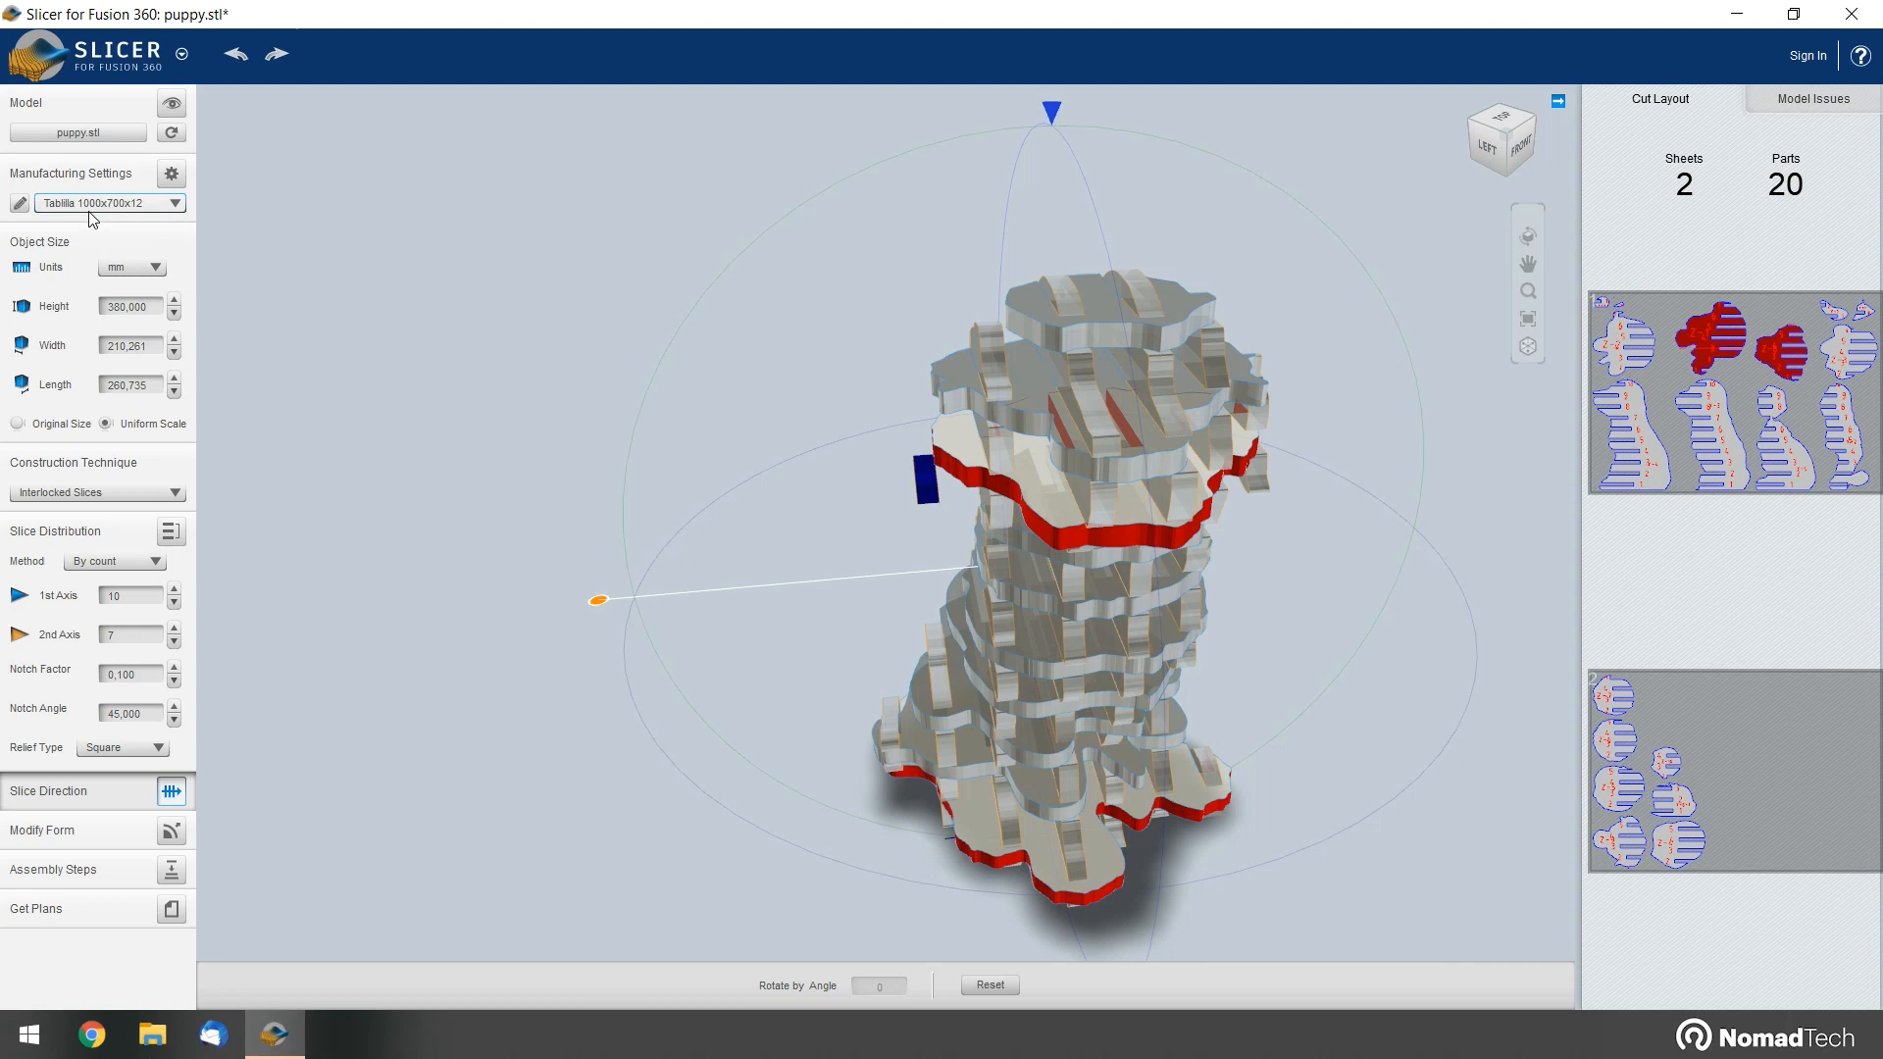
Edit the Tablilla 1000x700x12 preset, setting its length to 1000 mm and its width to 700 mm
left_click(19, 204)
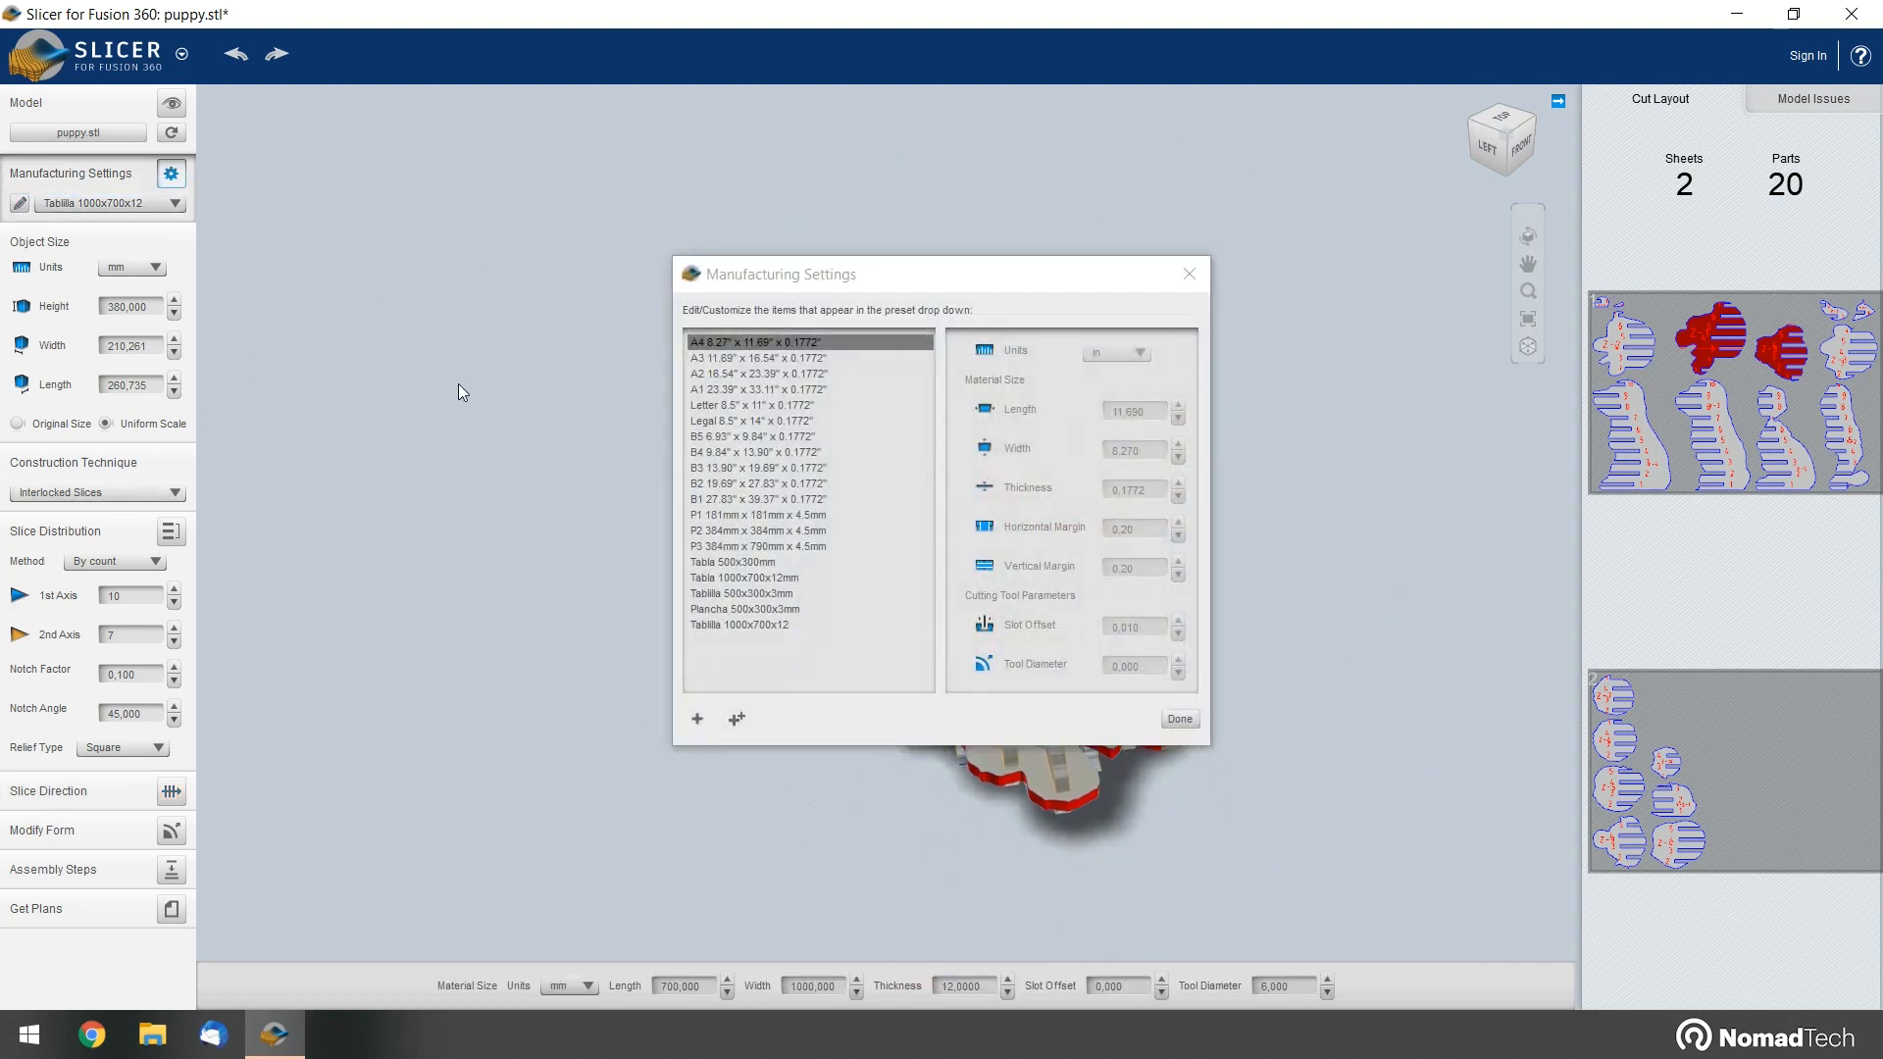
left_click(747, 627)
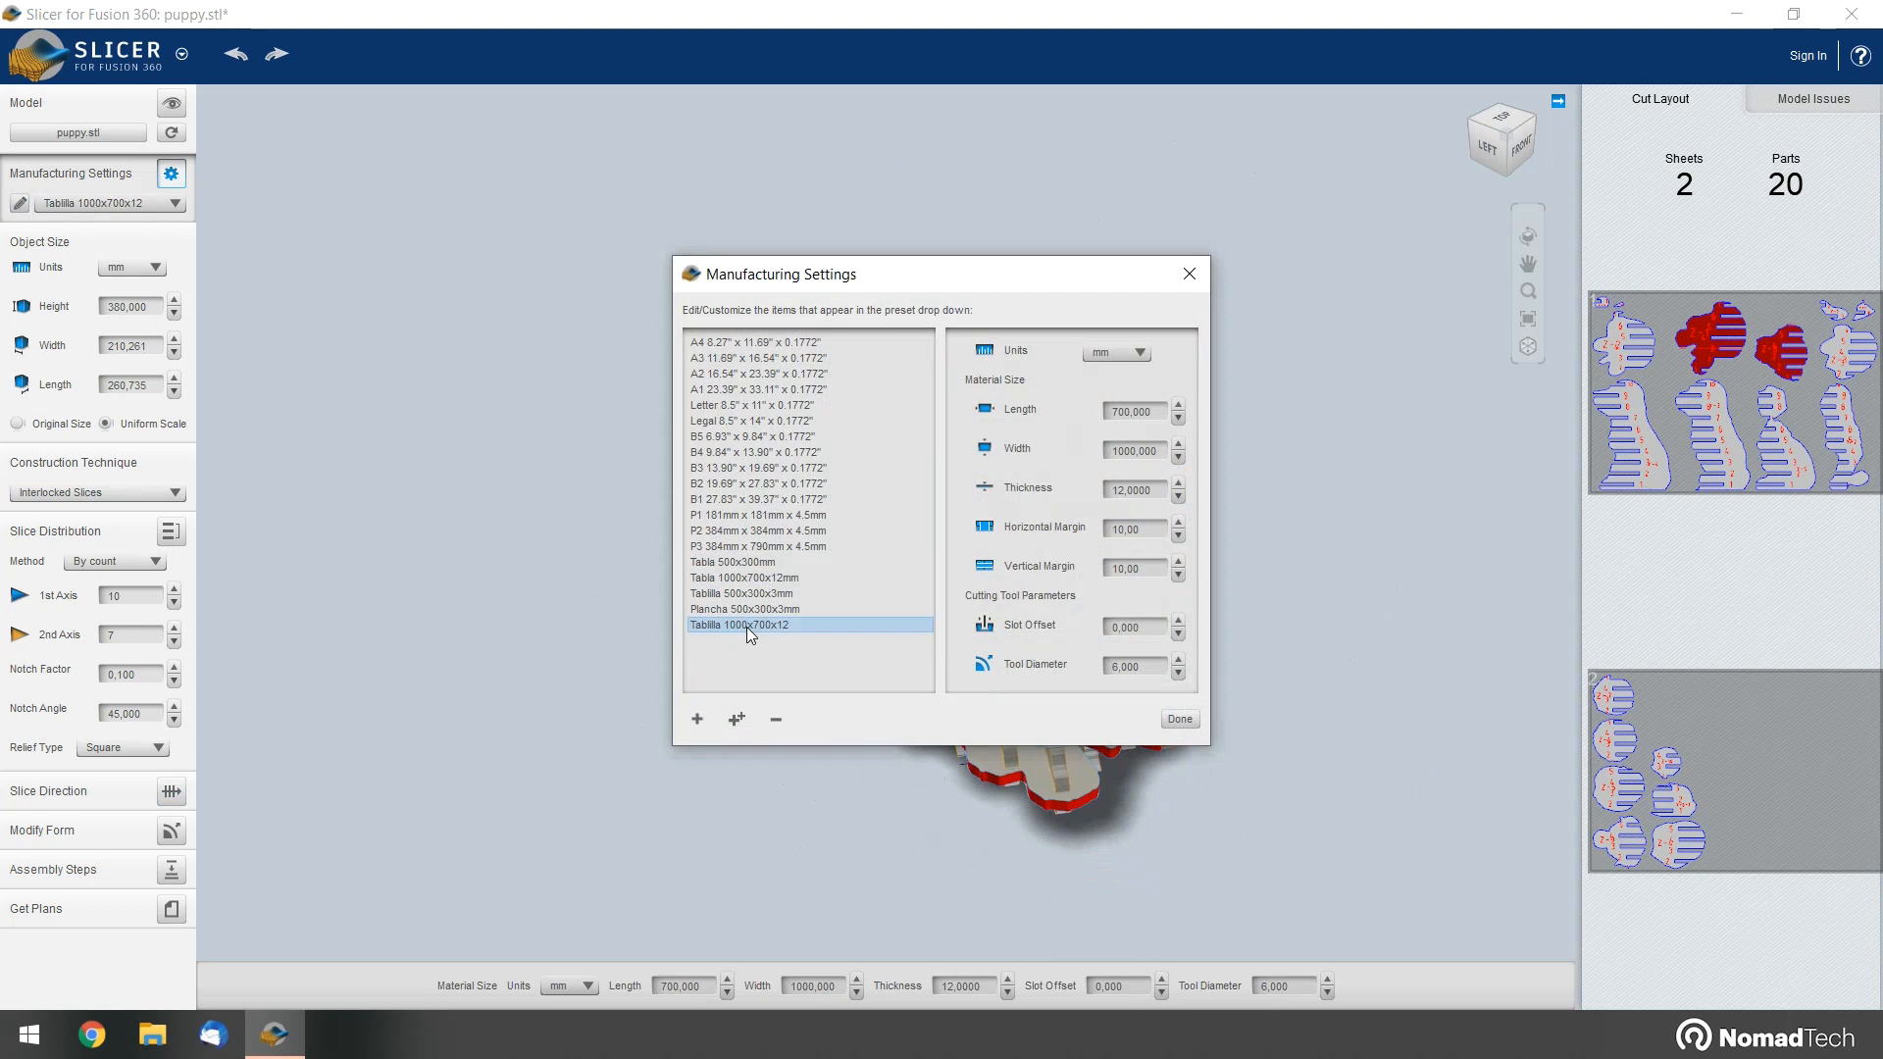
left_click_drag(1164, 409, 1127, 416)
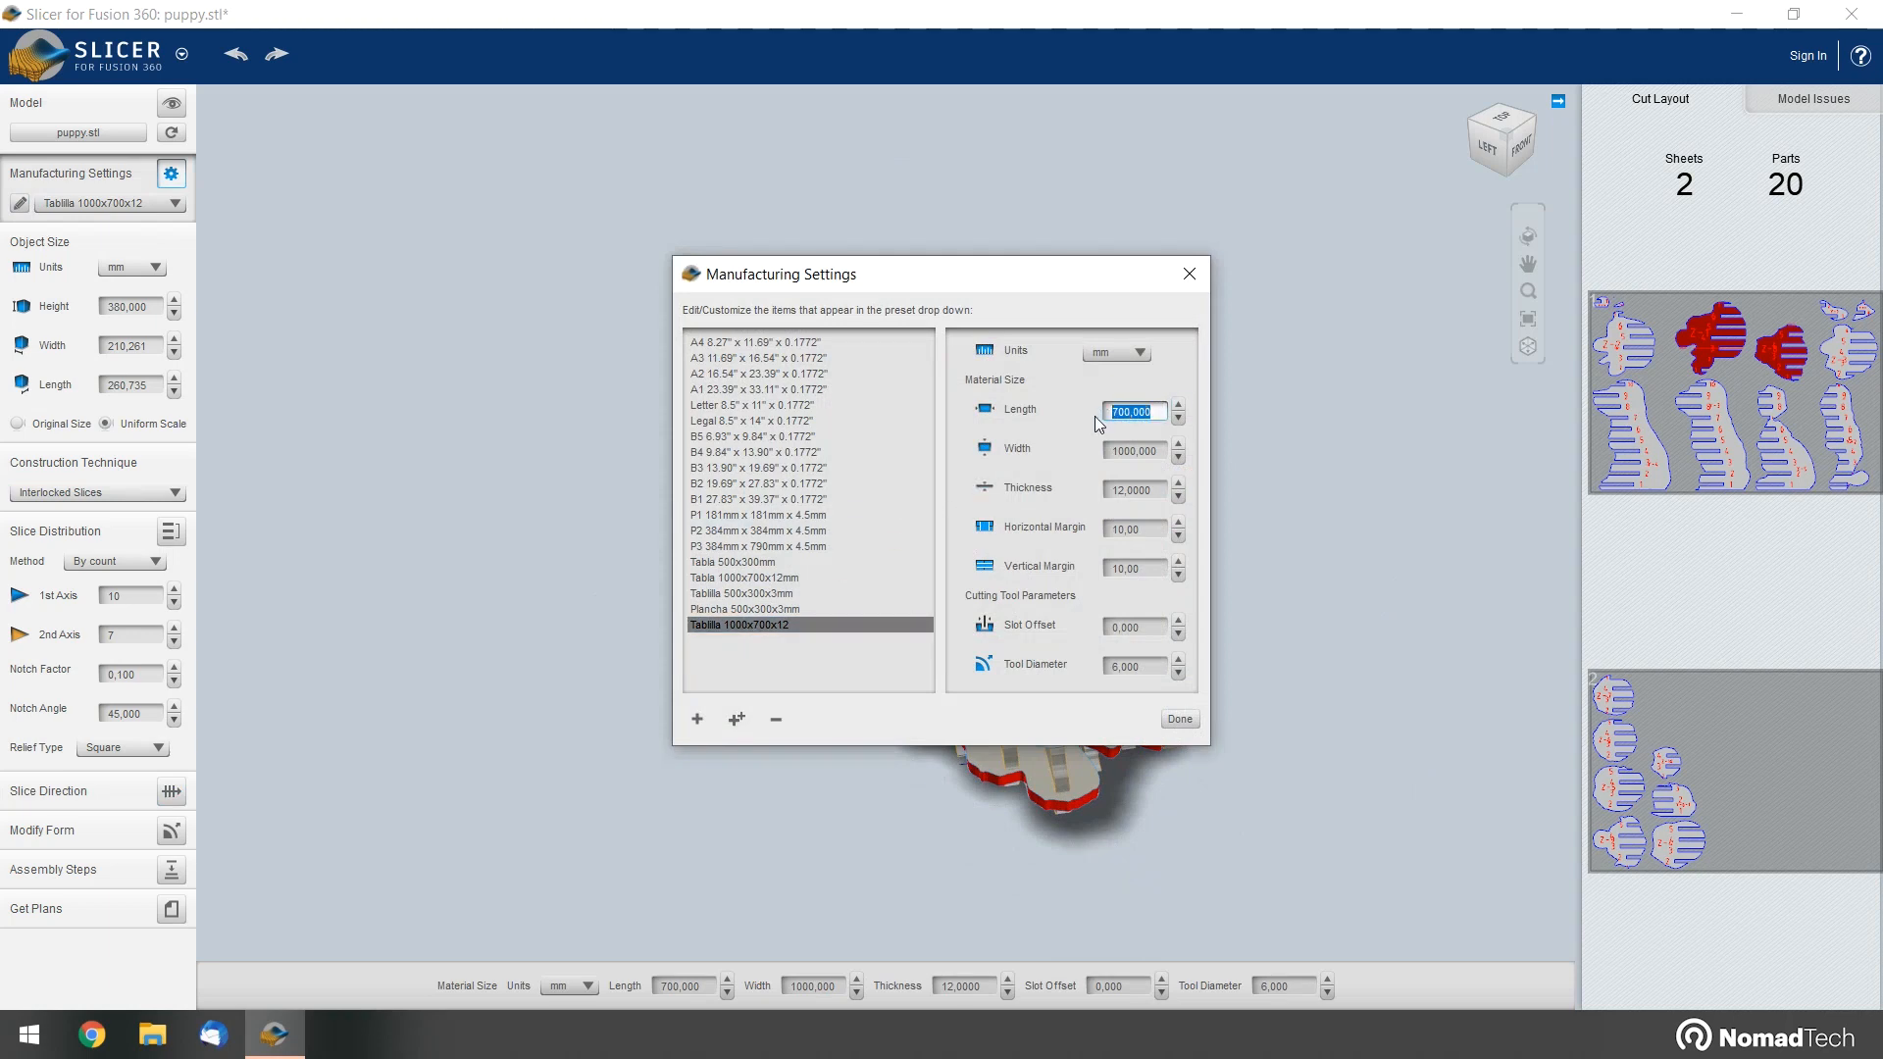
type("1000")
key("Tab")
type("7")
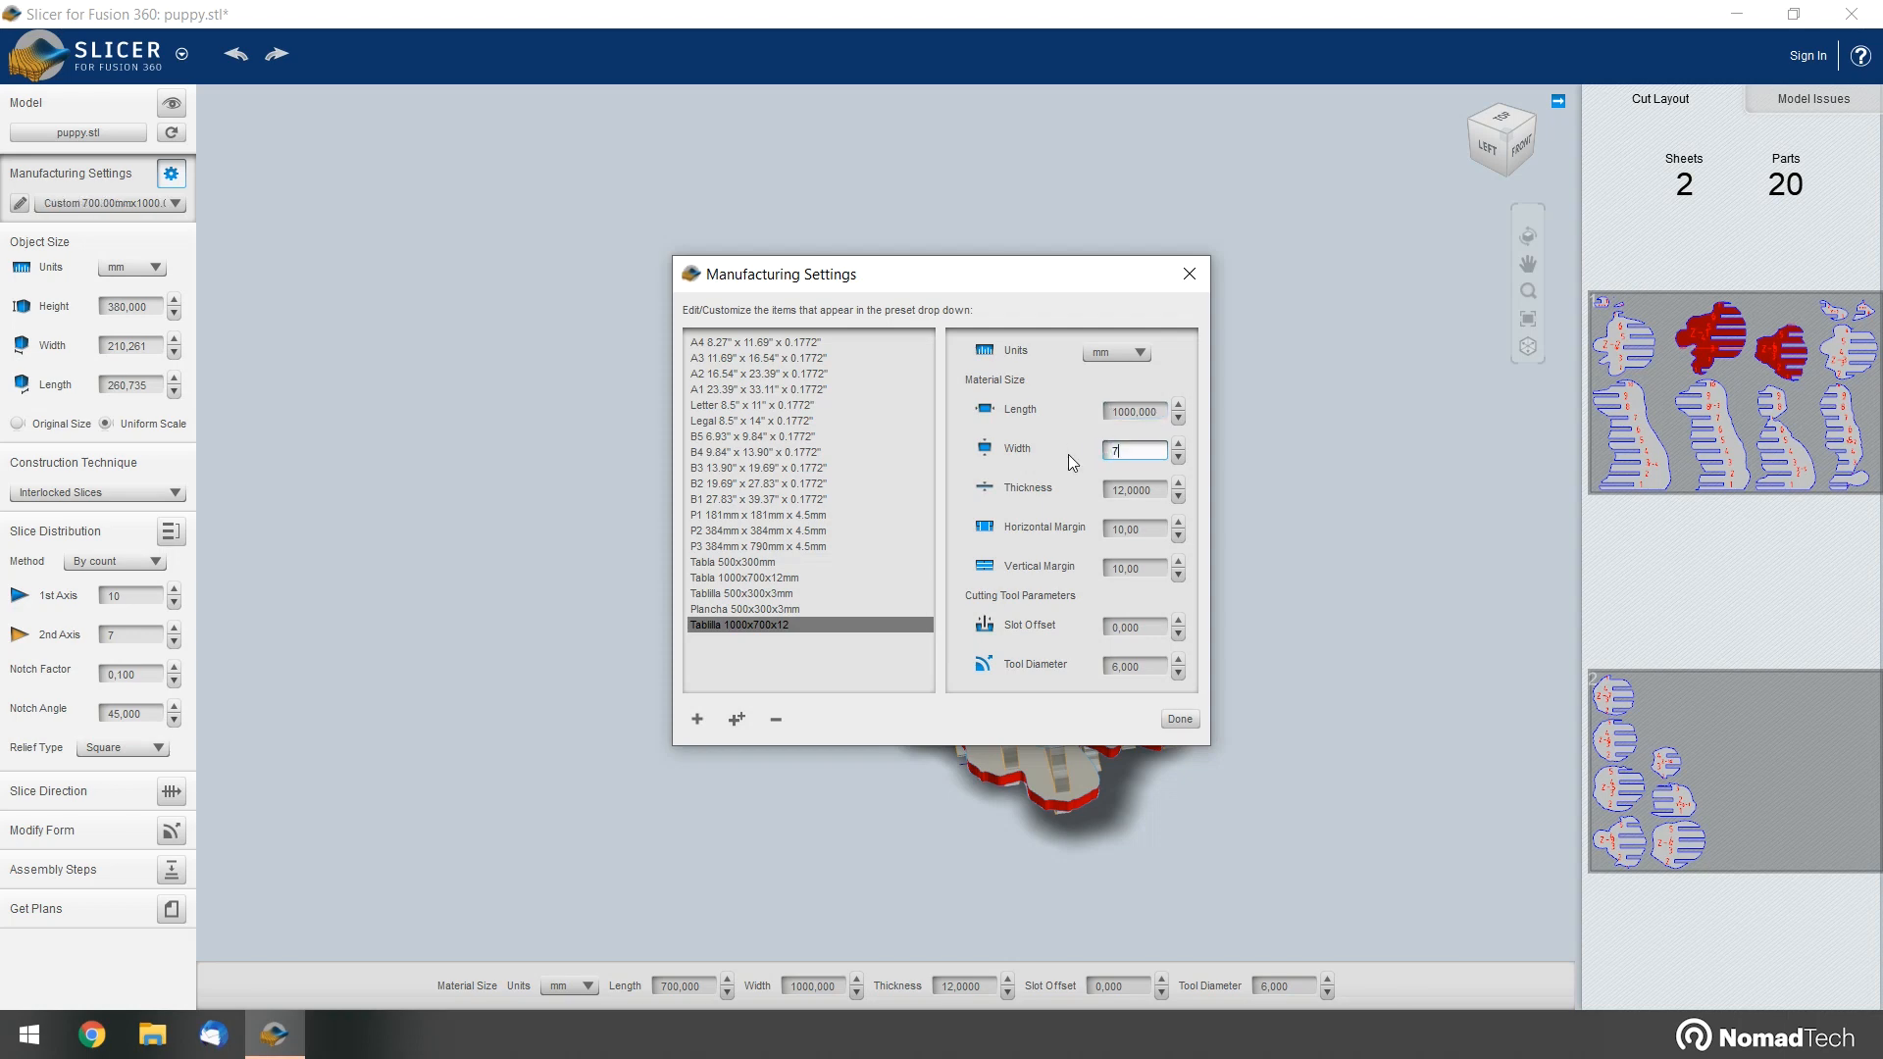
left_click(1180, 720)
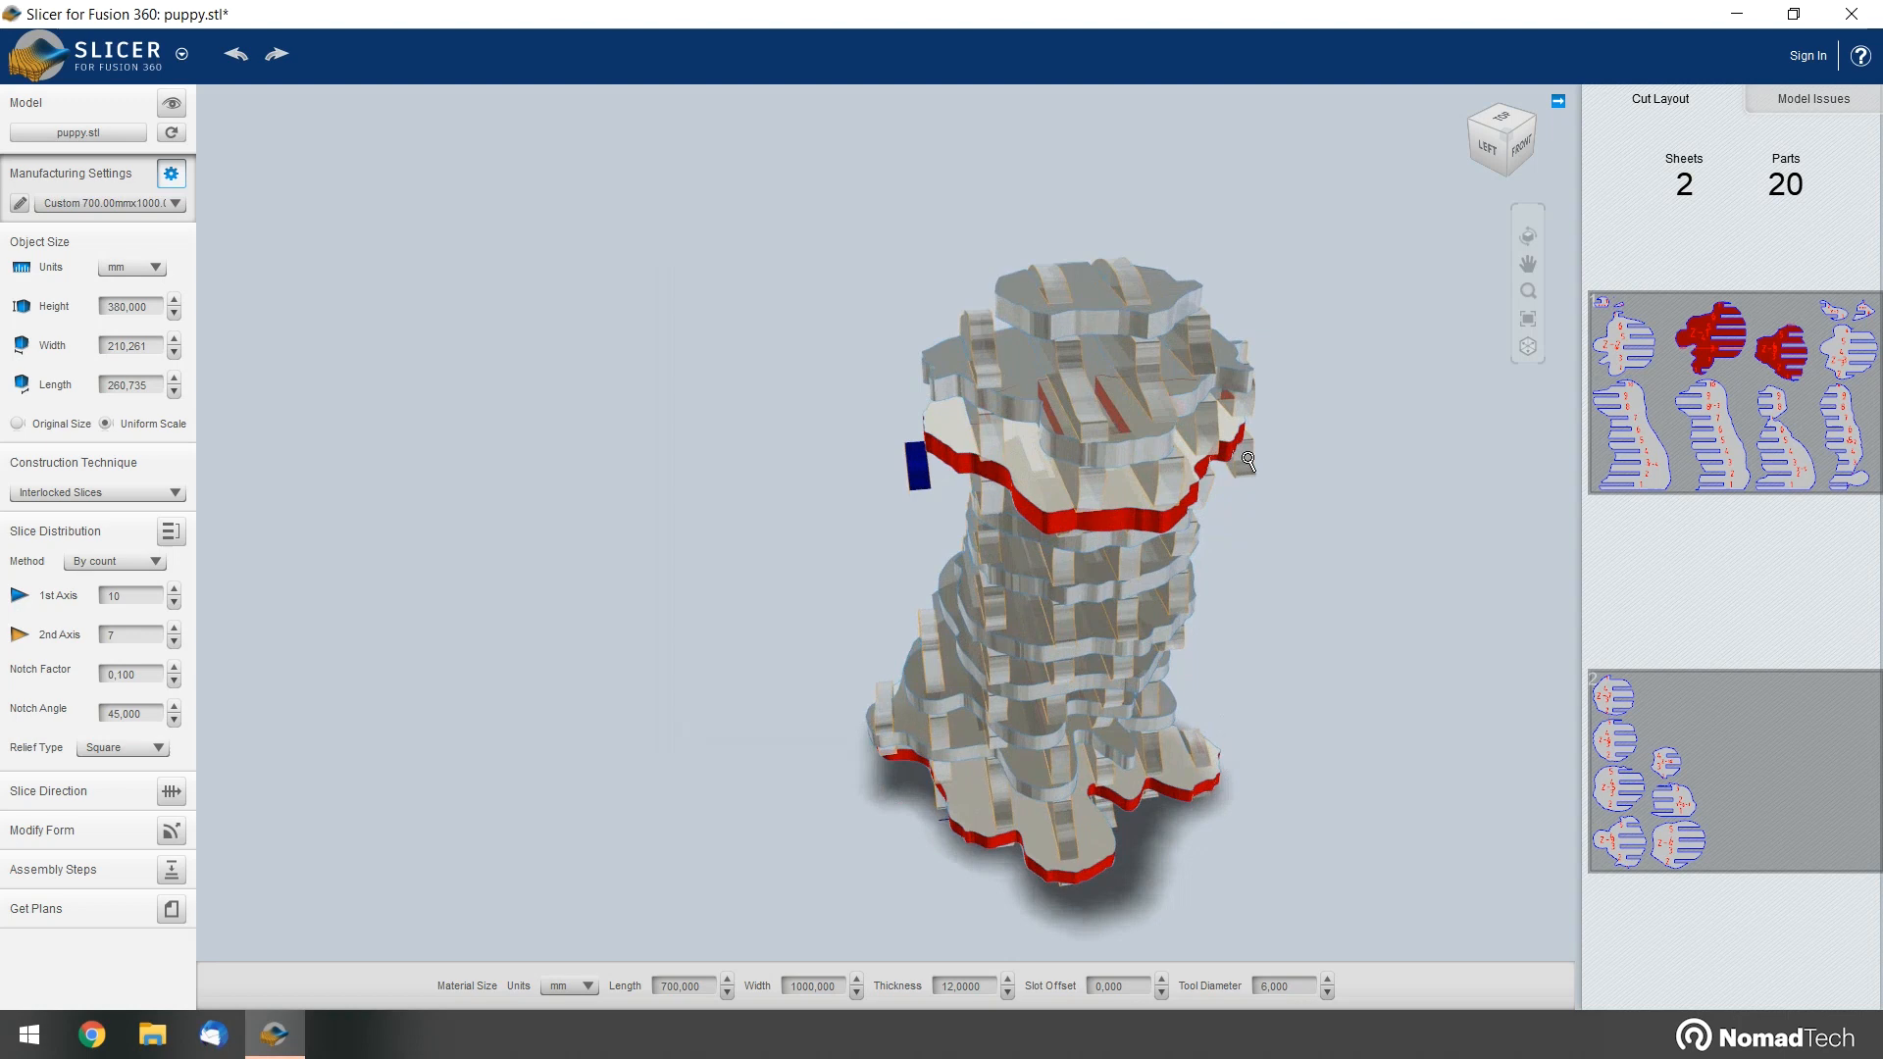
left_click(127, 307)
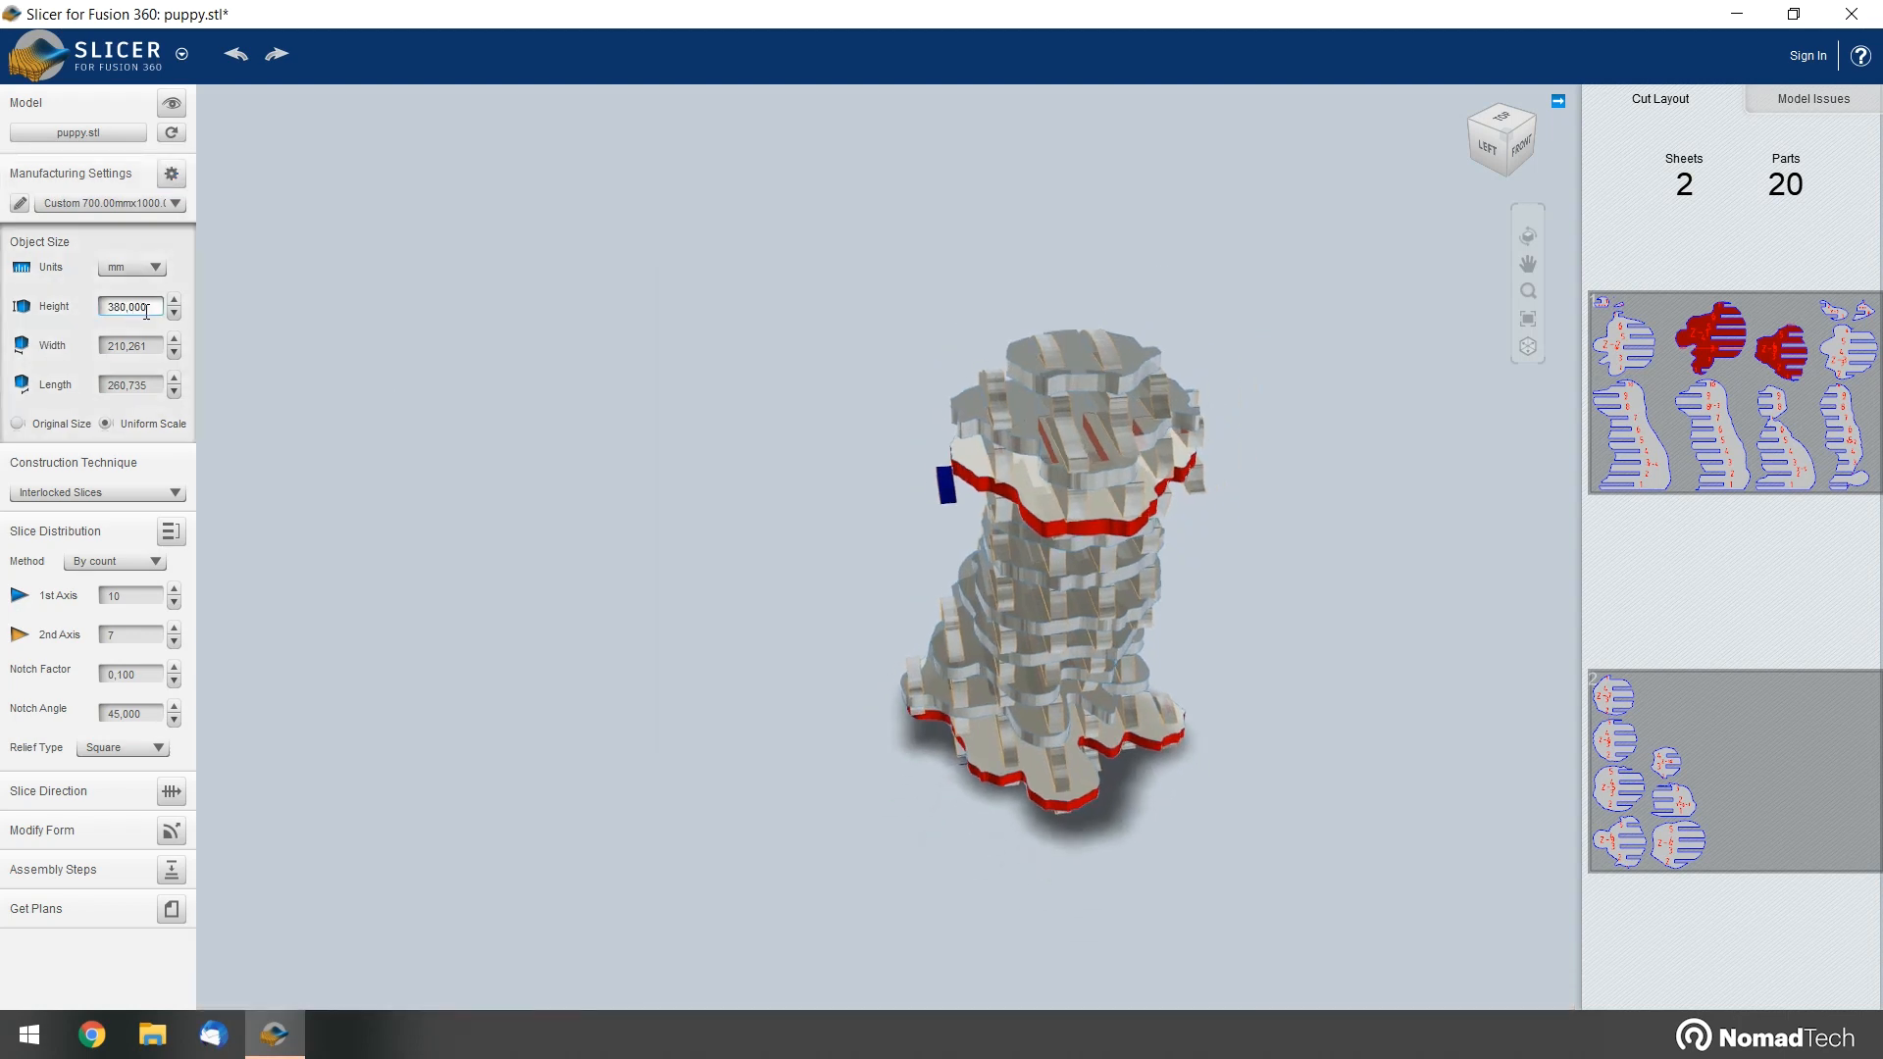
left_click(173, 605)
left_click(173, 591)
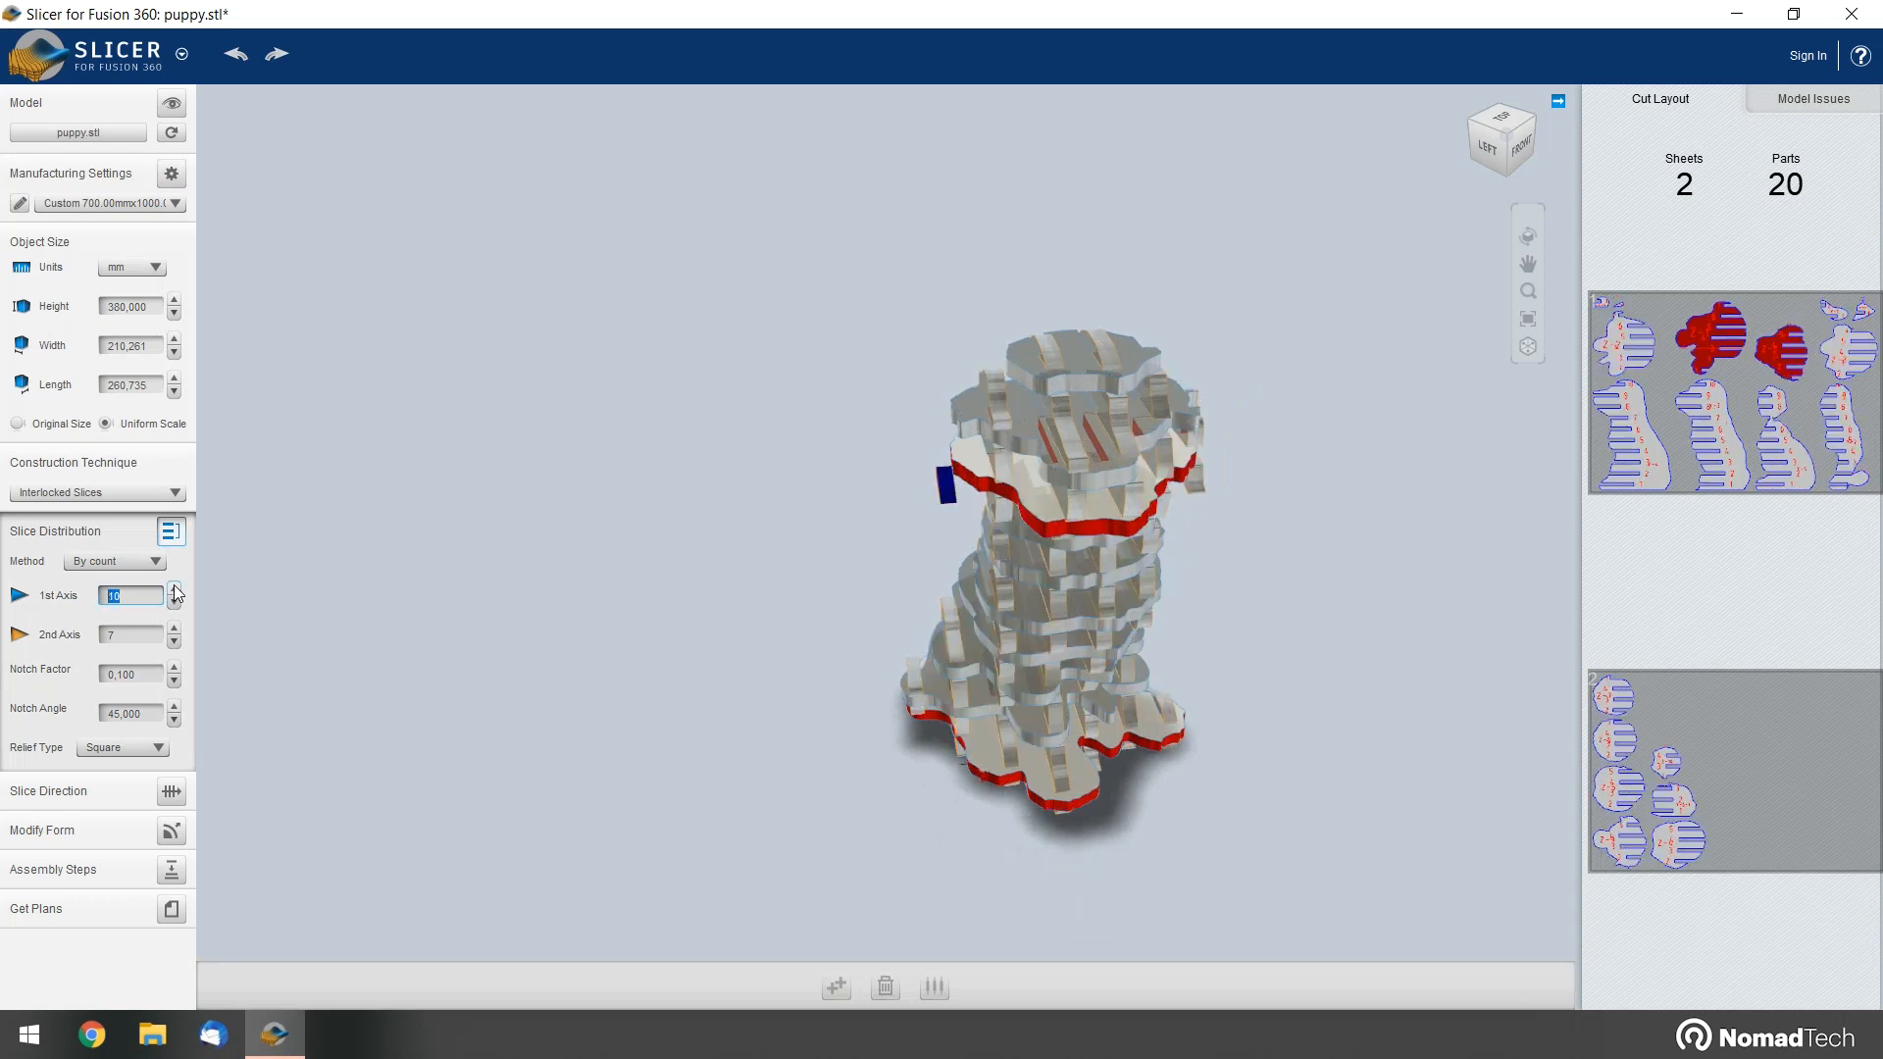
Check the material size stored in the Tablilla 1000x700x12 preset
left_click(19, 204)
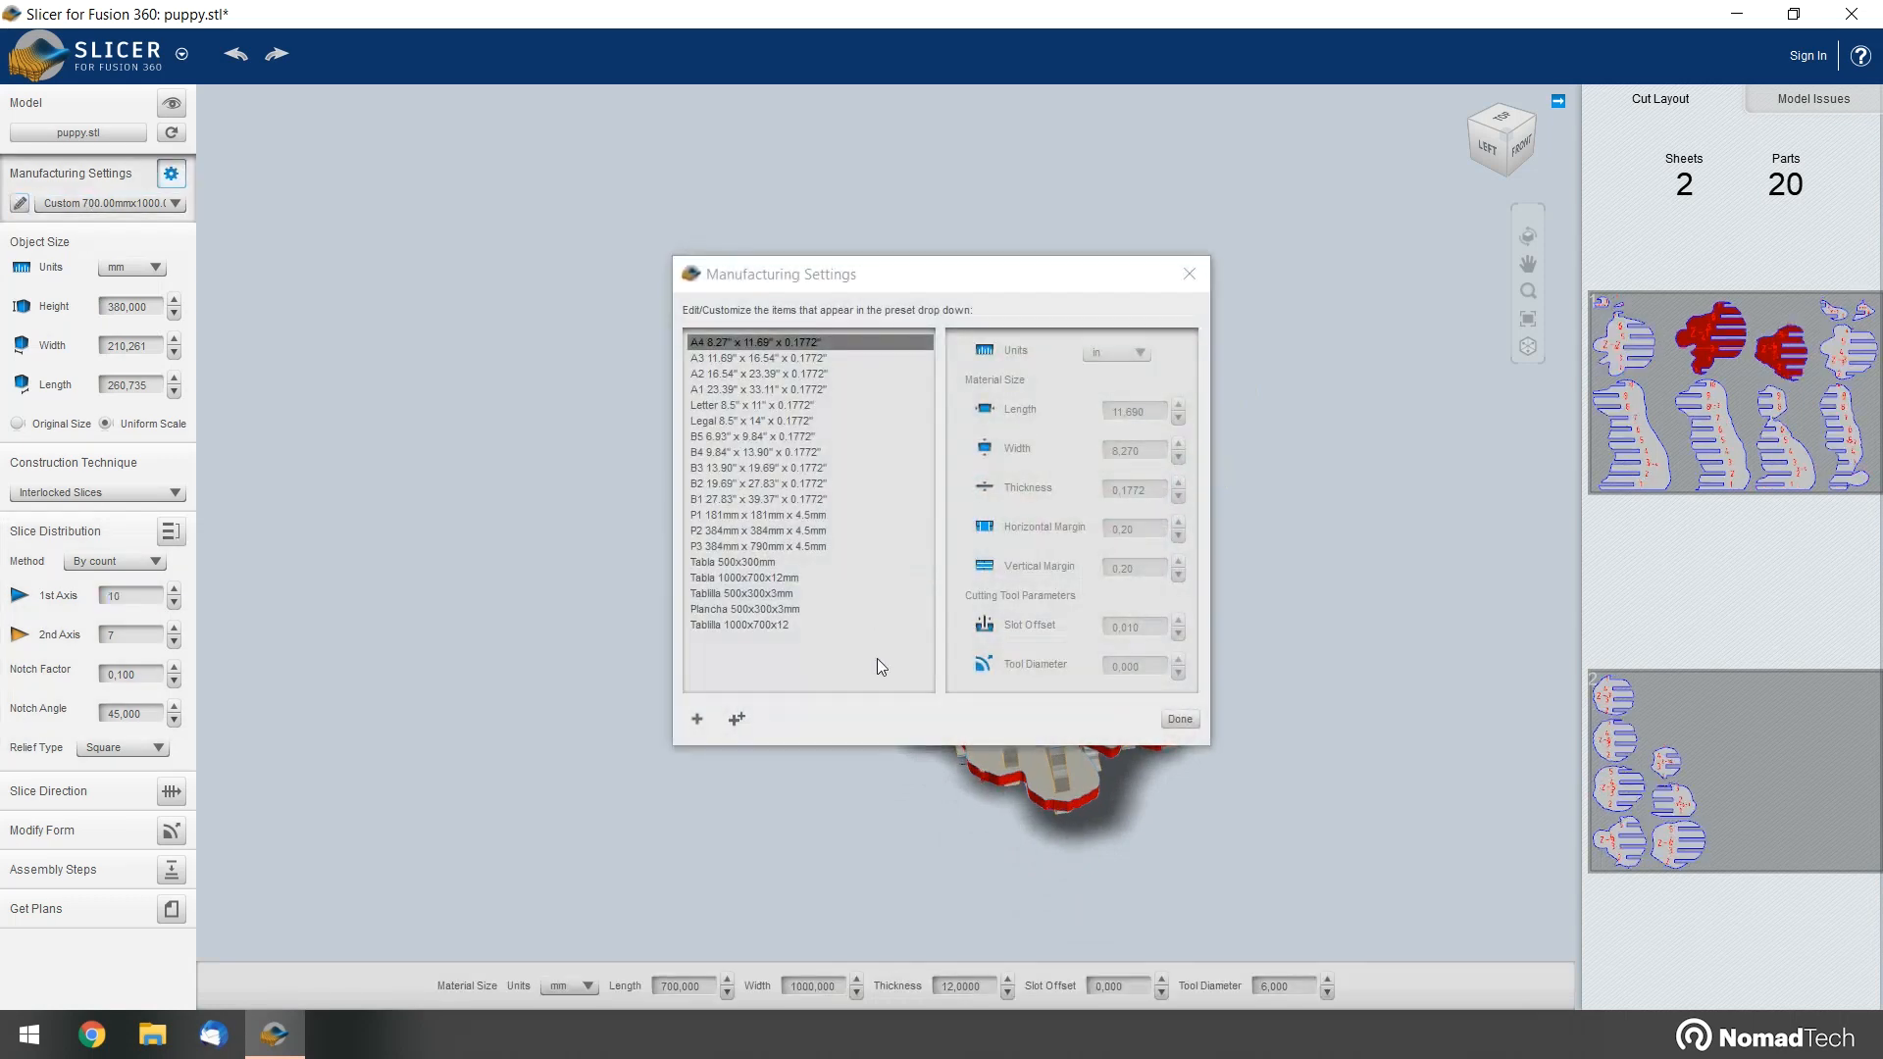
left_click(783, 624)
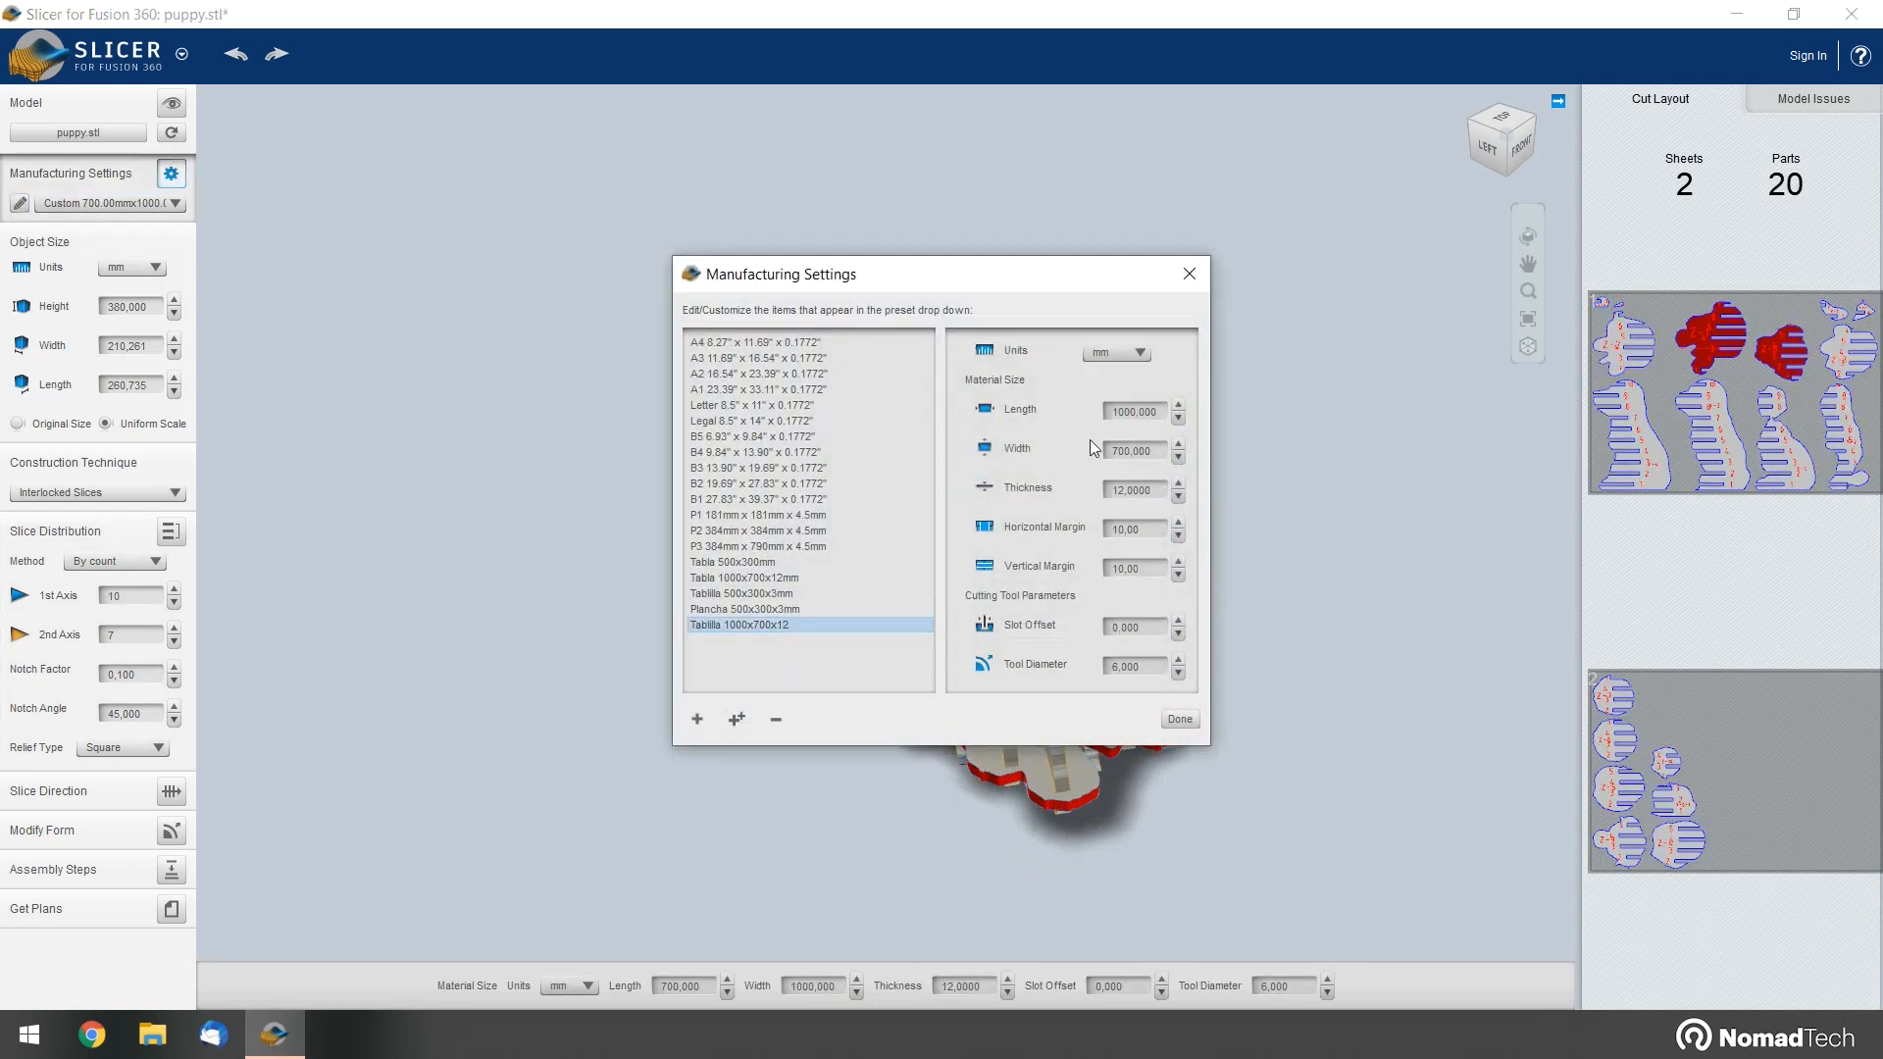
left_click(1191, 722)
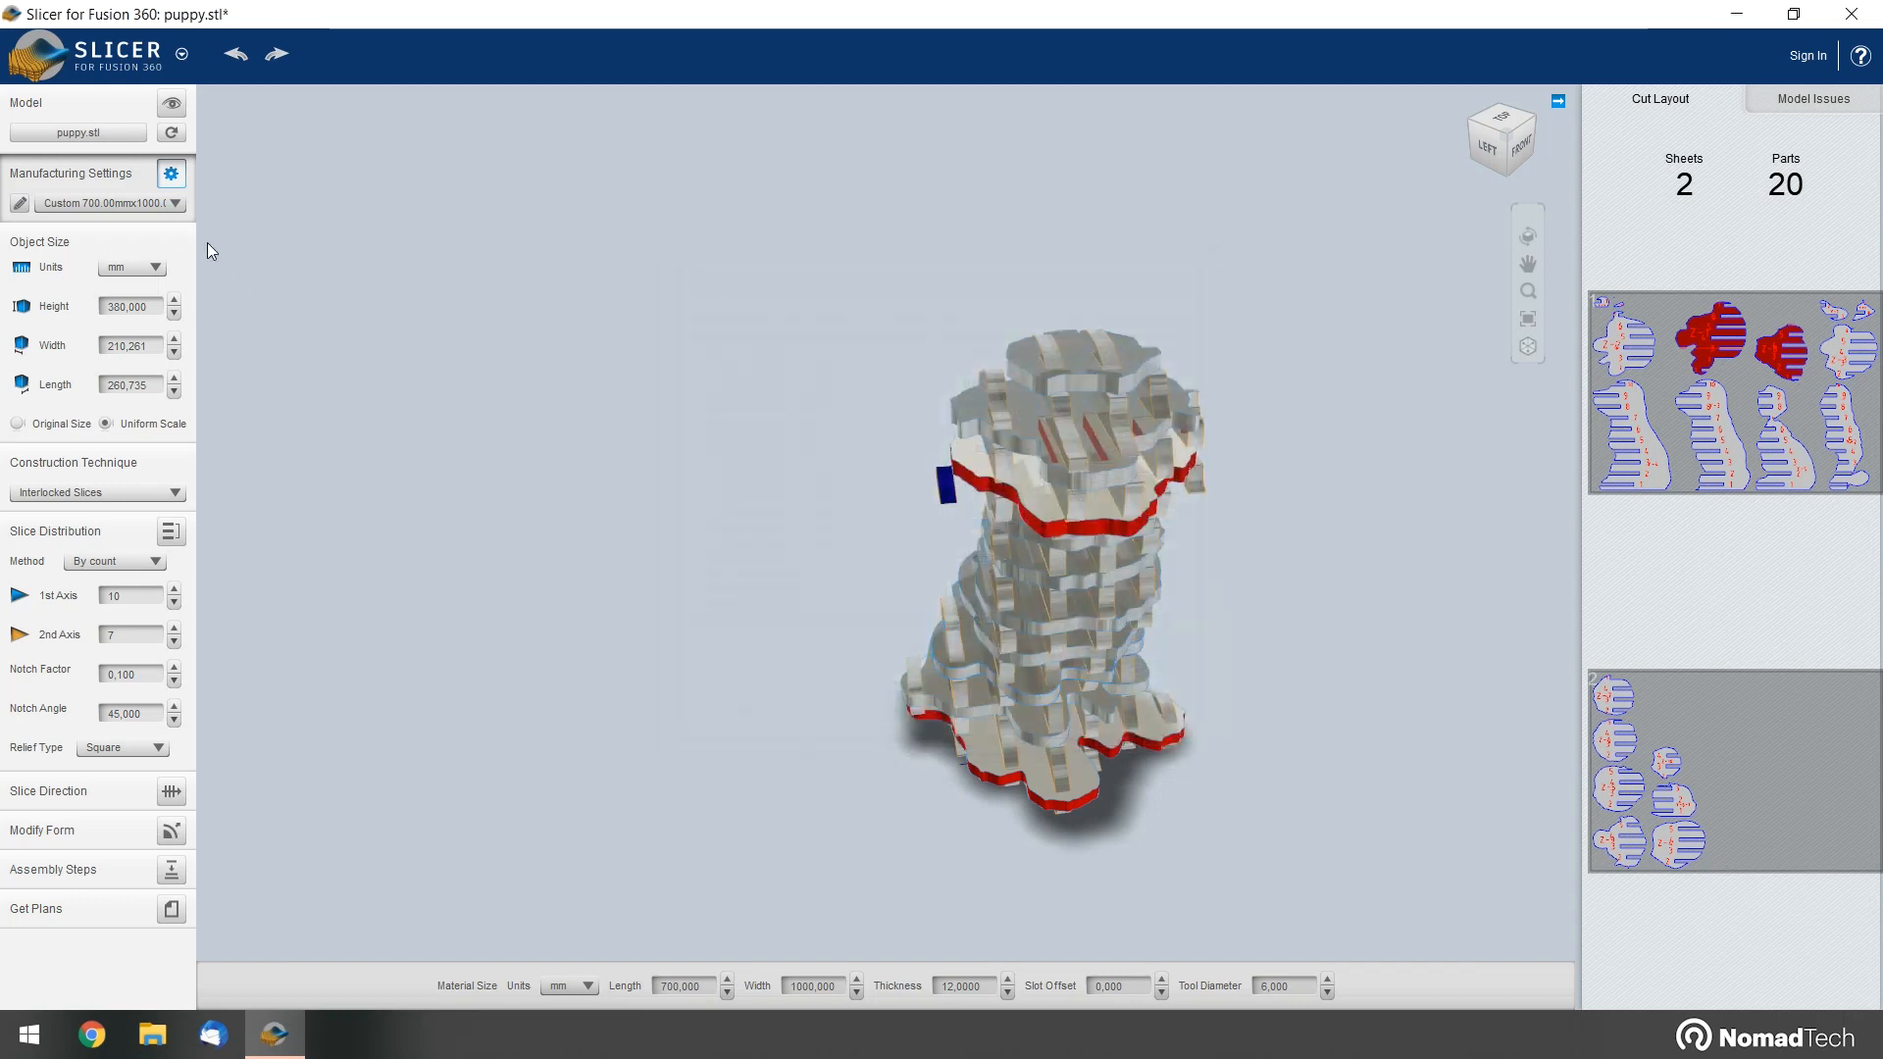
Apply the Tabla 1000x700x12mm preset as the manufacturing material and inspect the sliced puppy
left_click(146, 207)
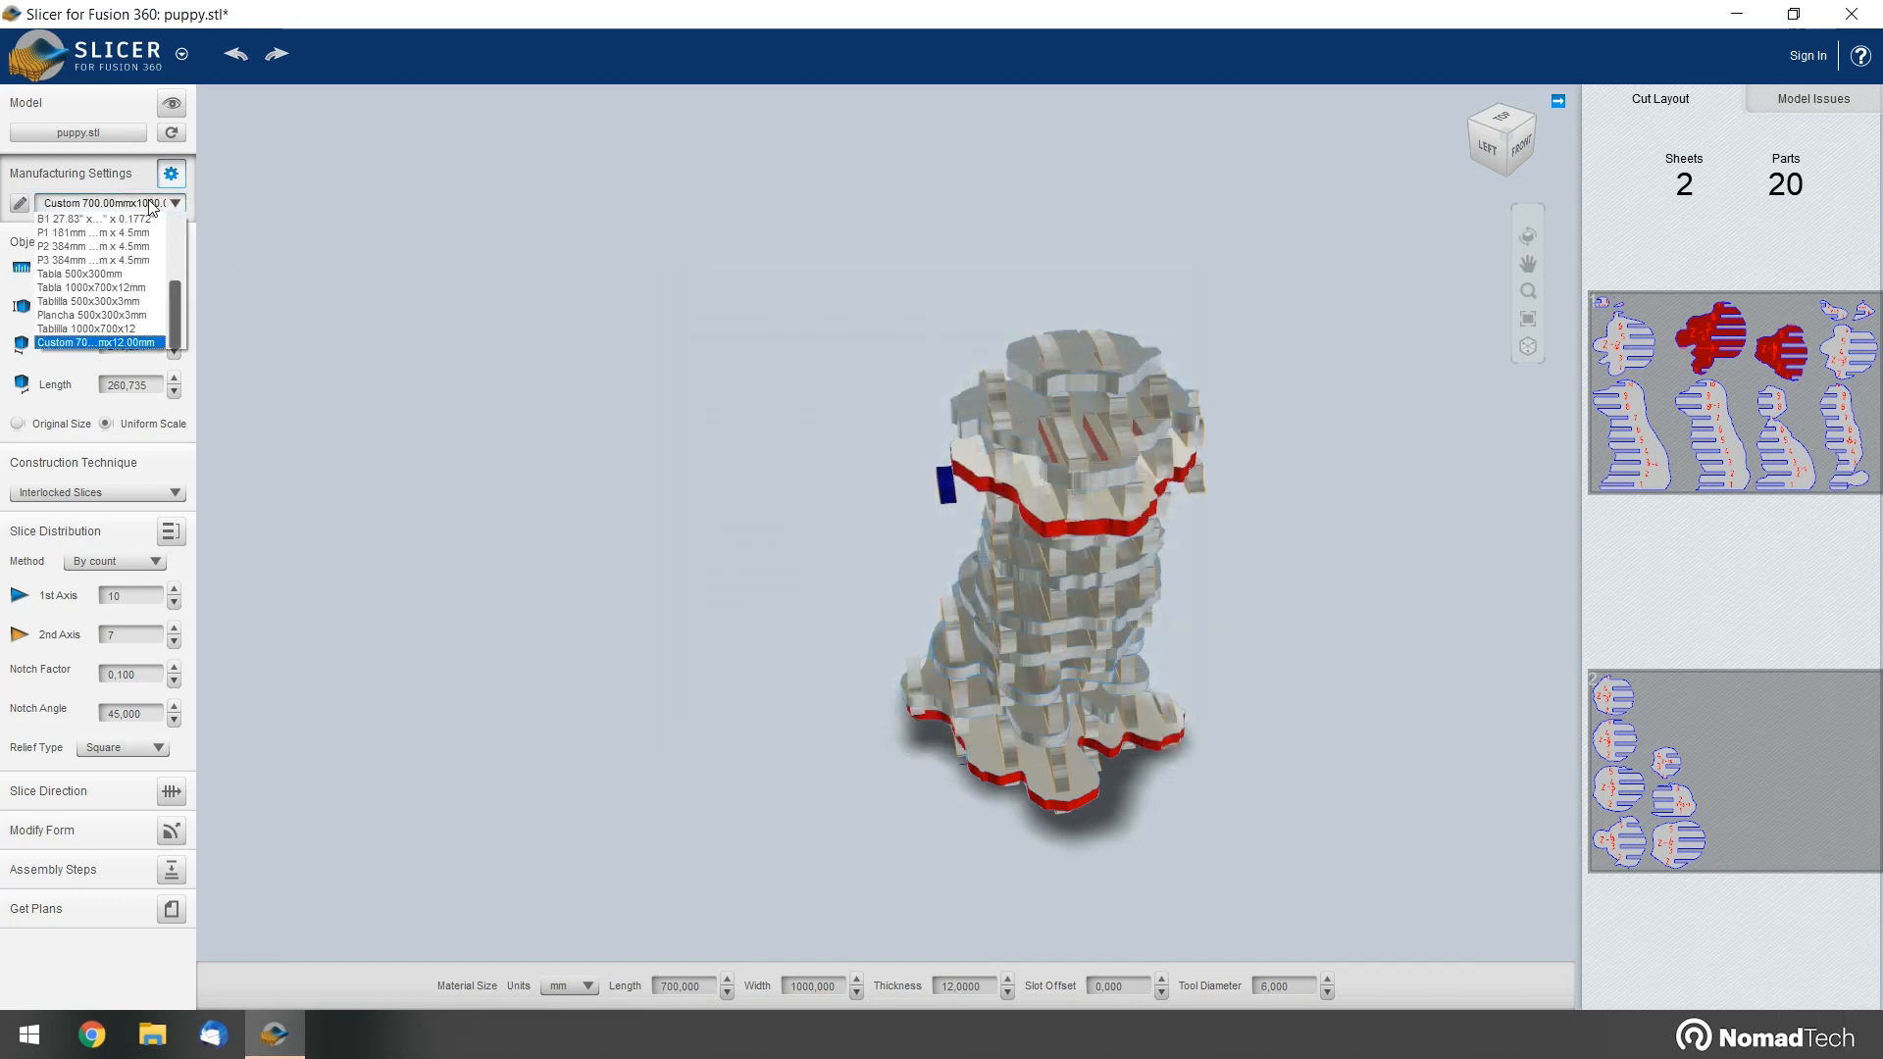
left_click(127, 330)
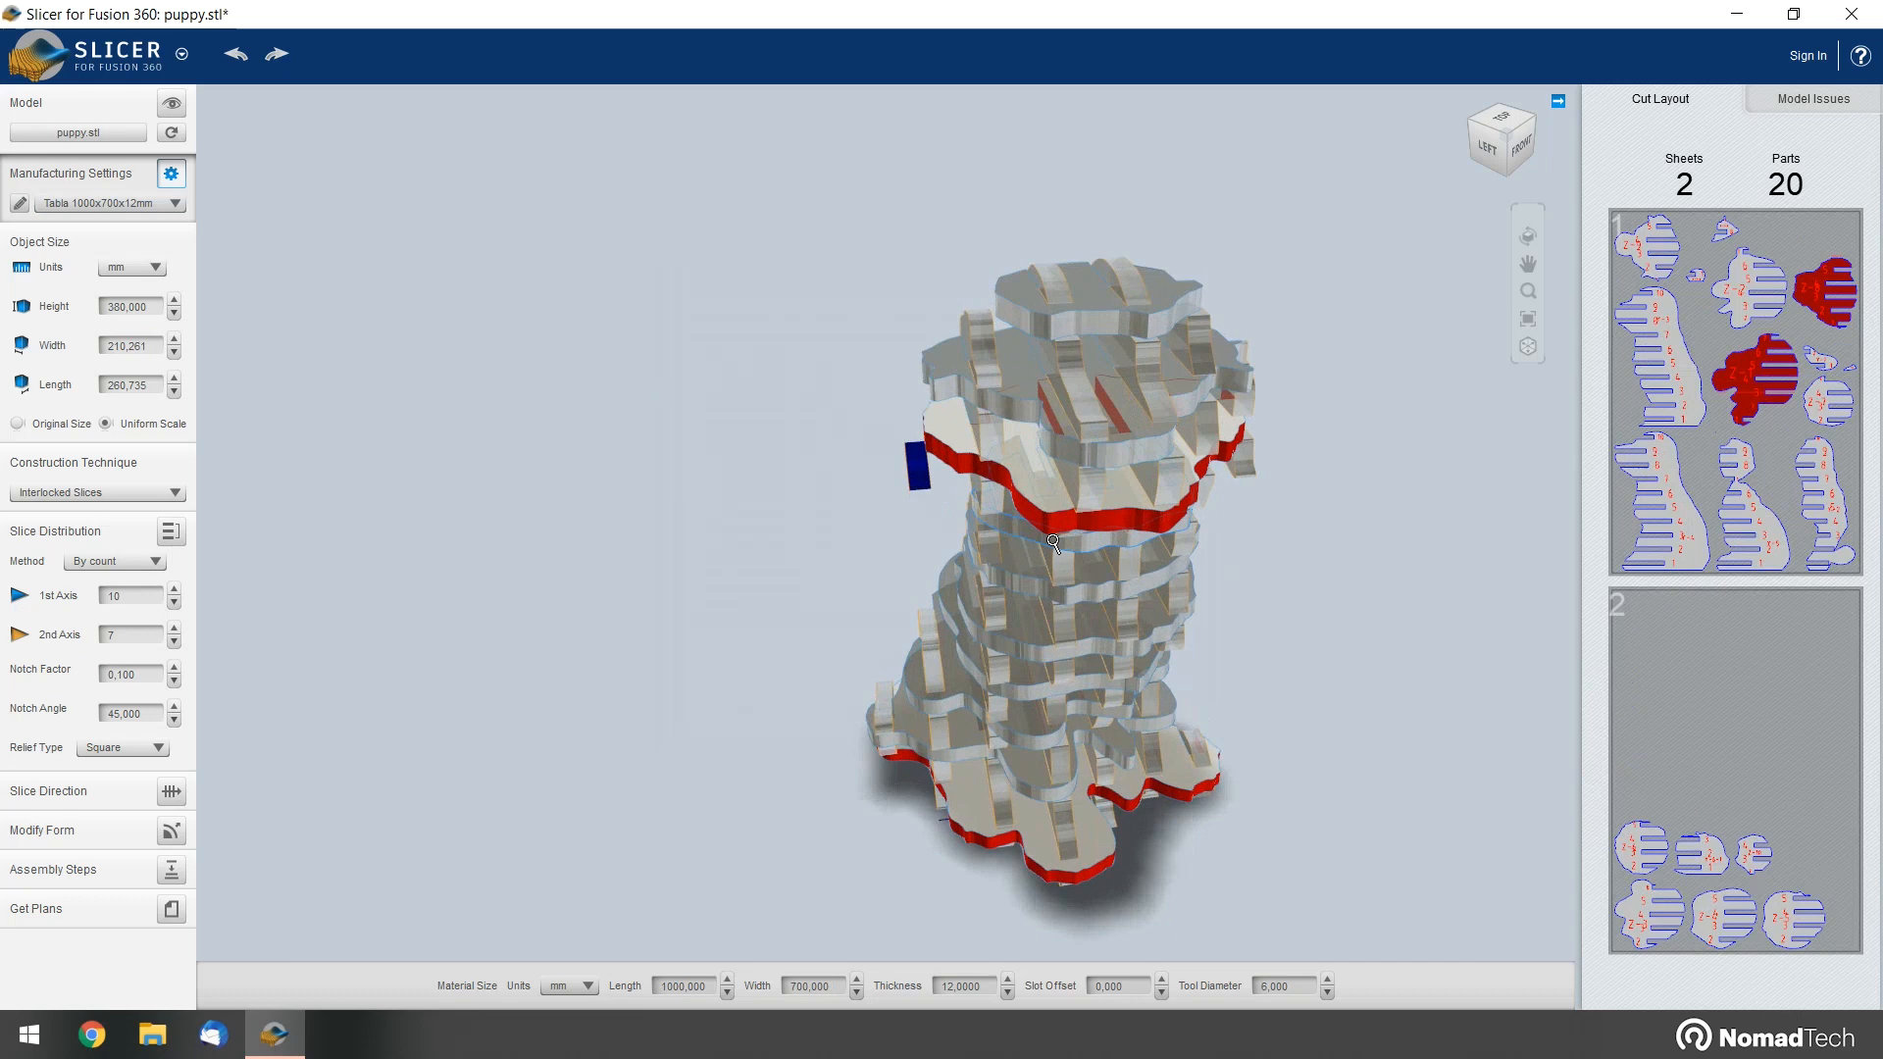
left_click(149, 202)
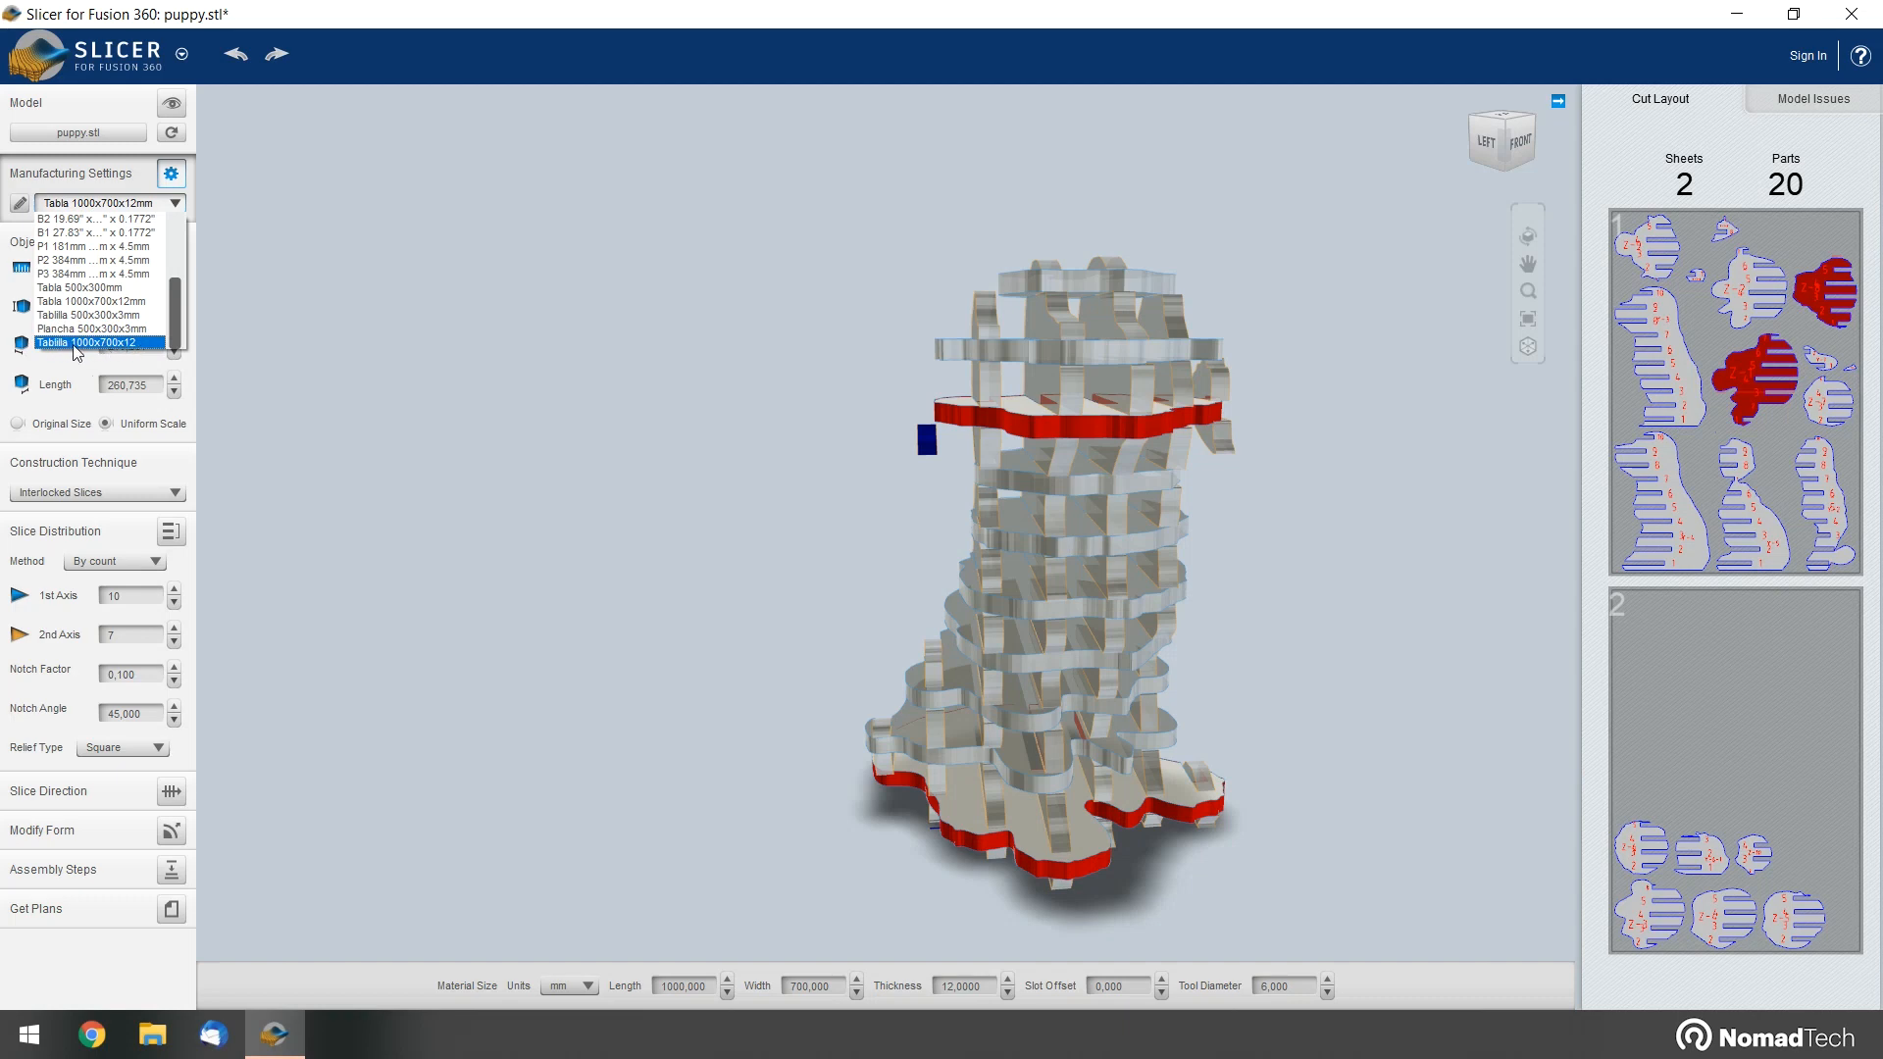
left_click(489, 337)
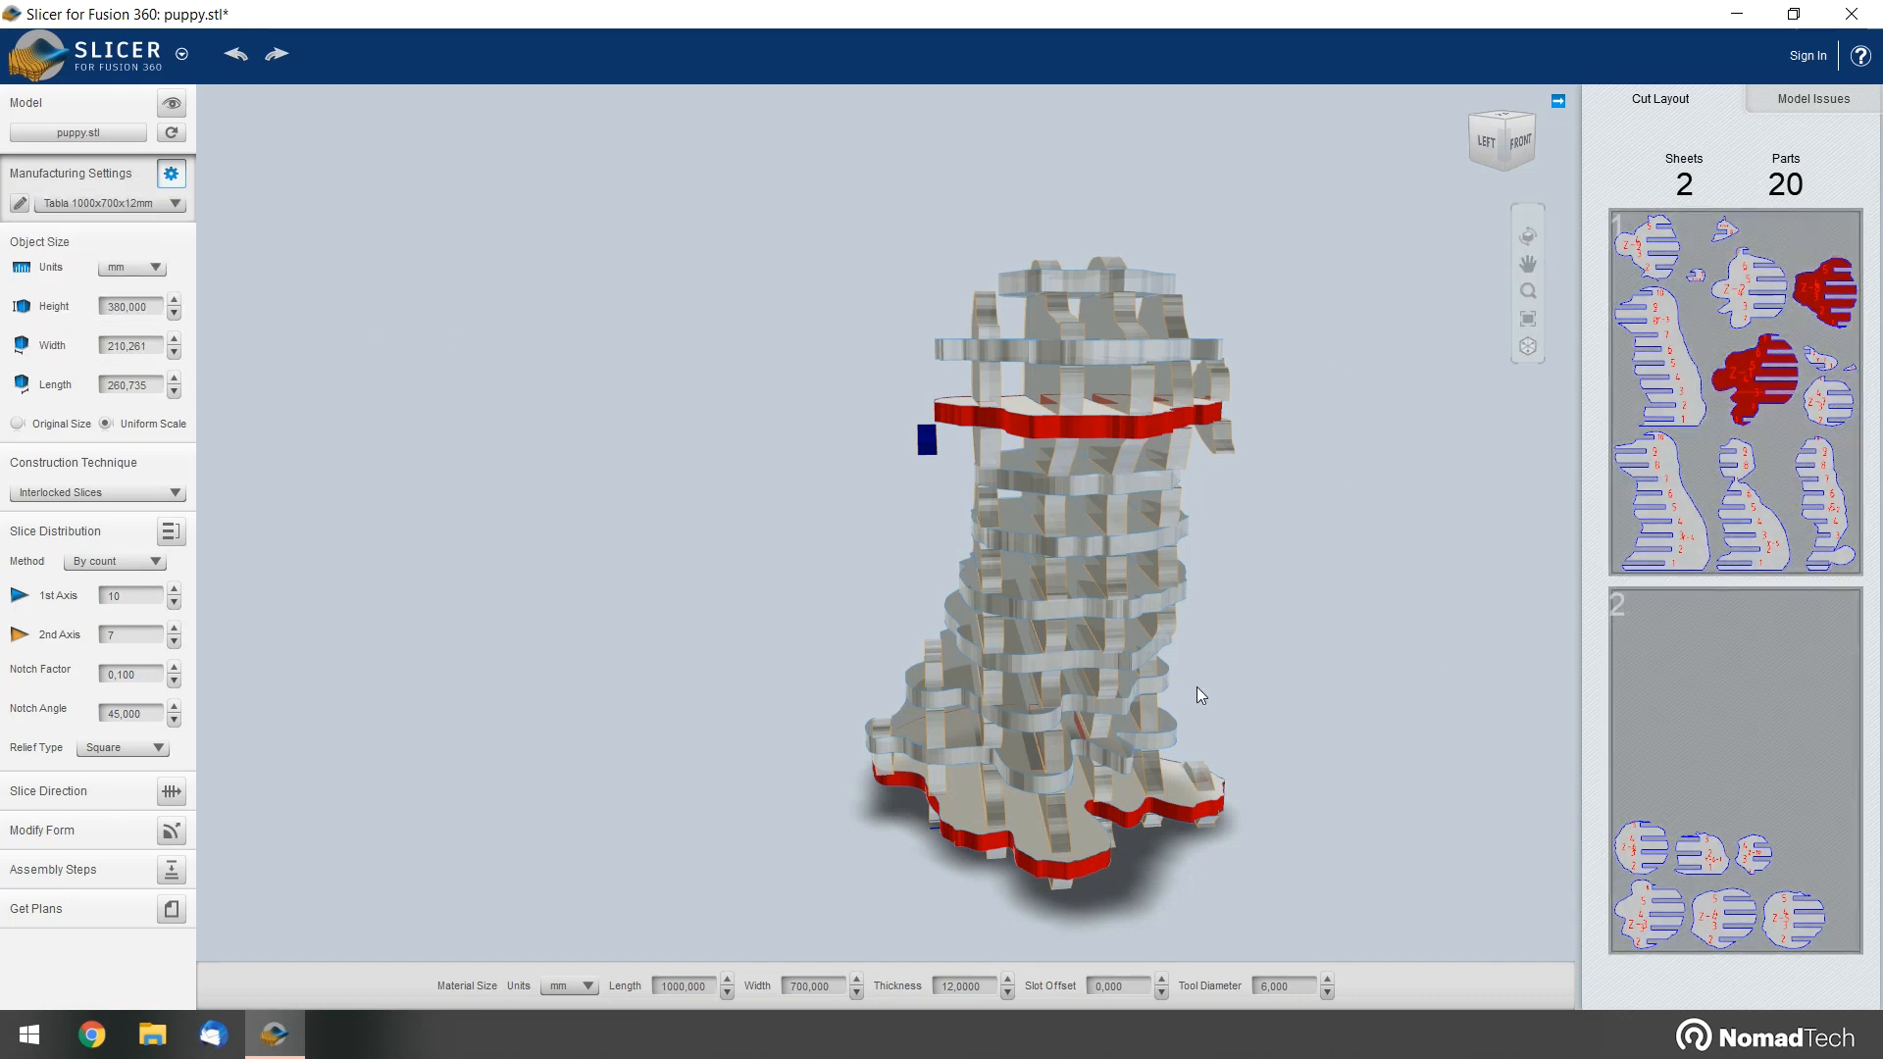
right_click_drag(1197, 686, 1138, 774)
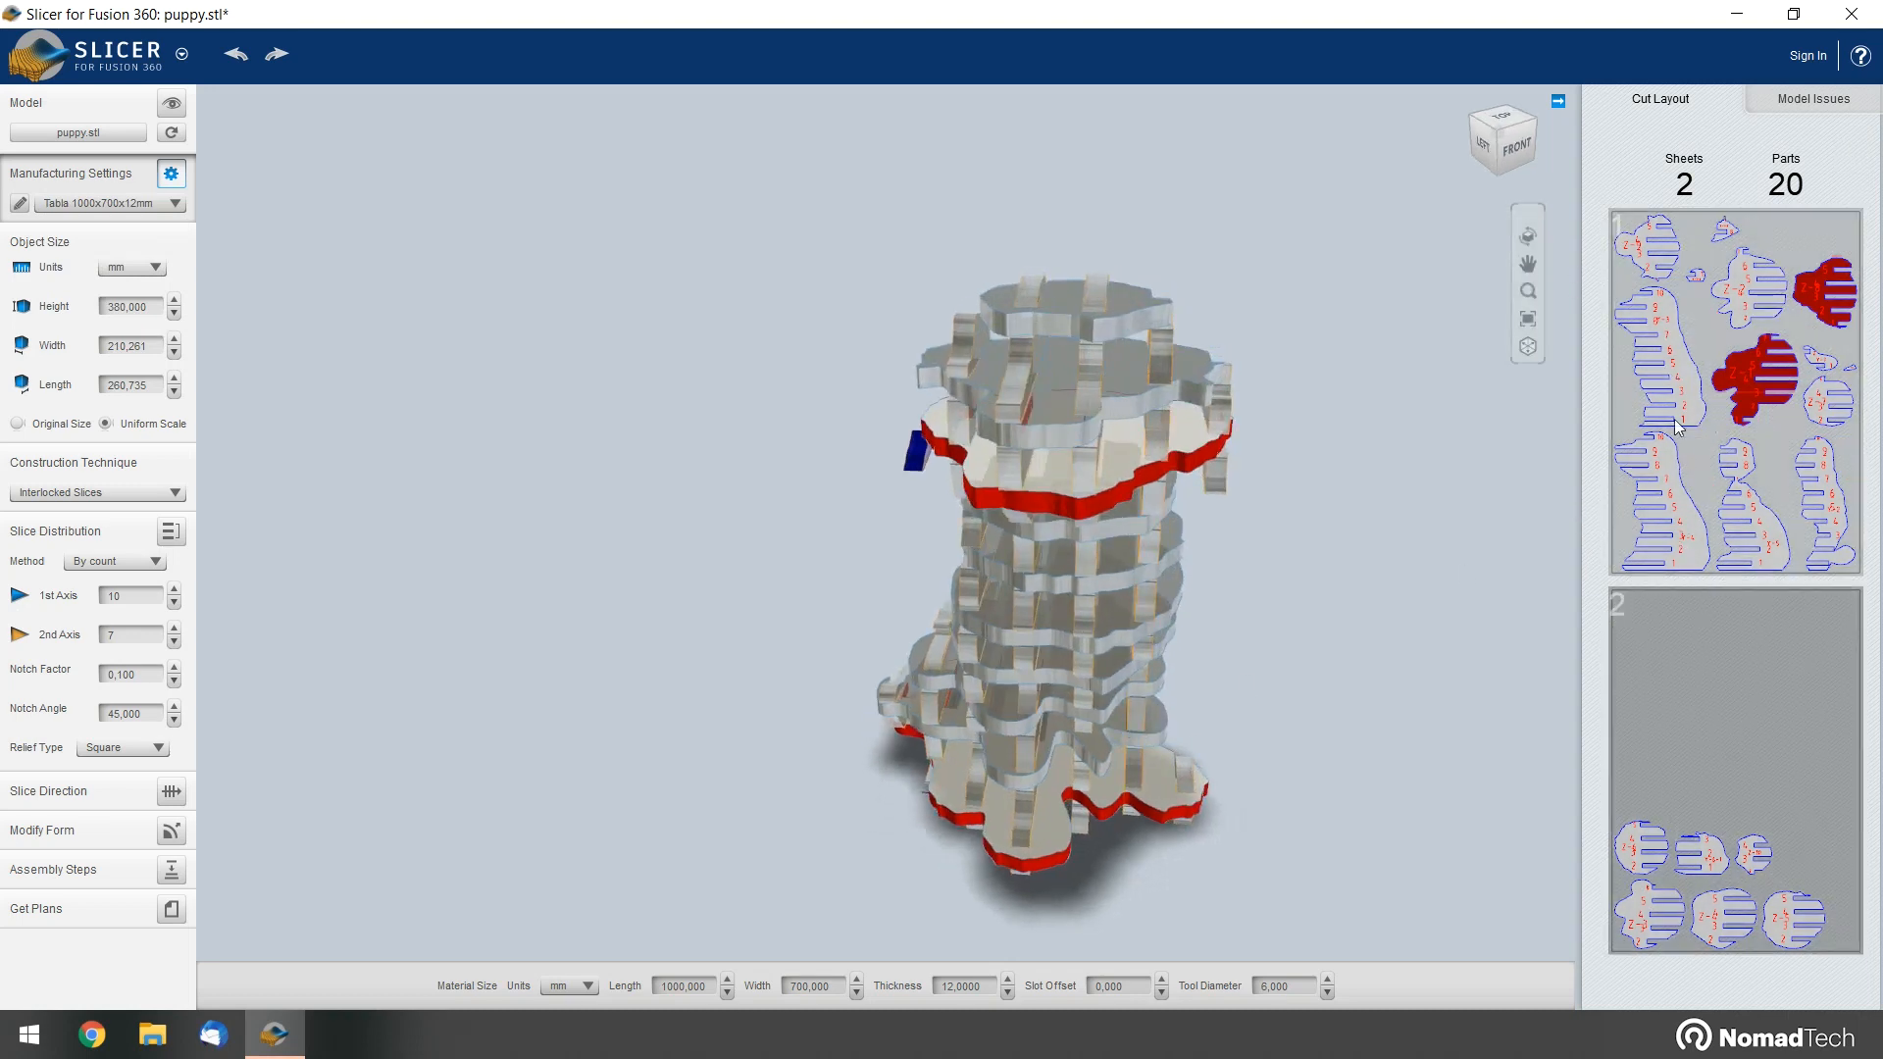
left_click_drag(767, 326, 750, 283)
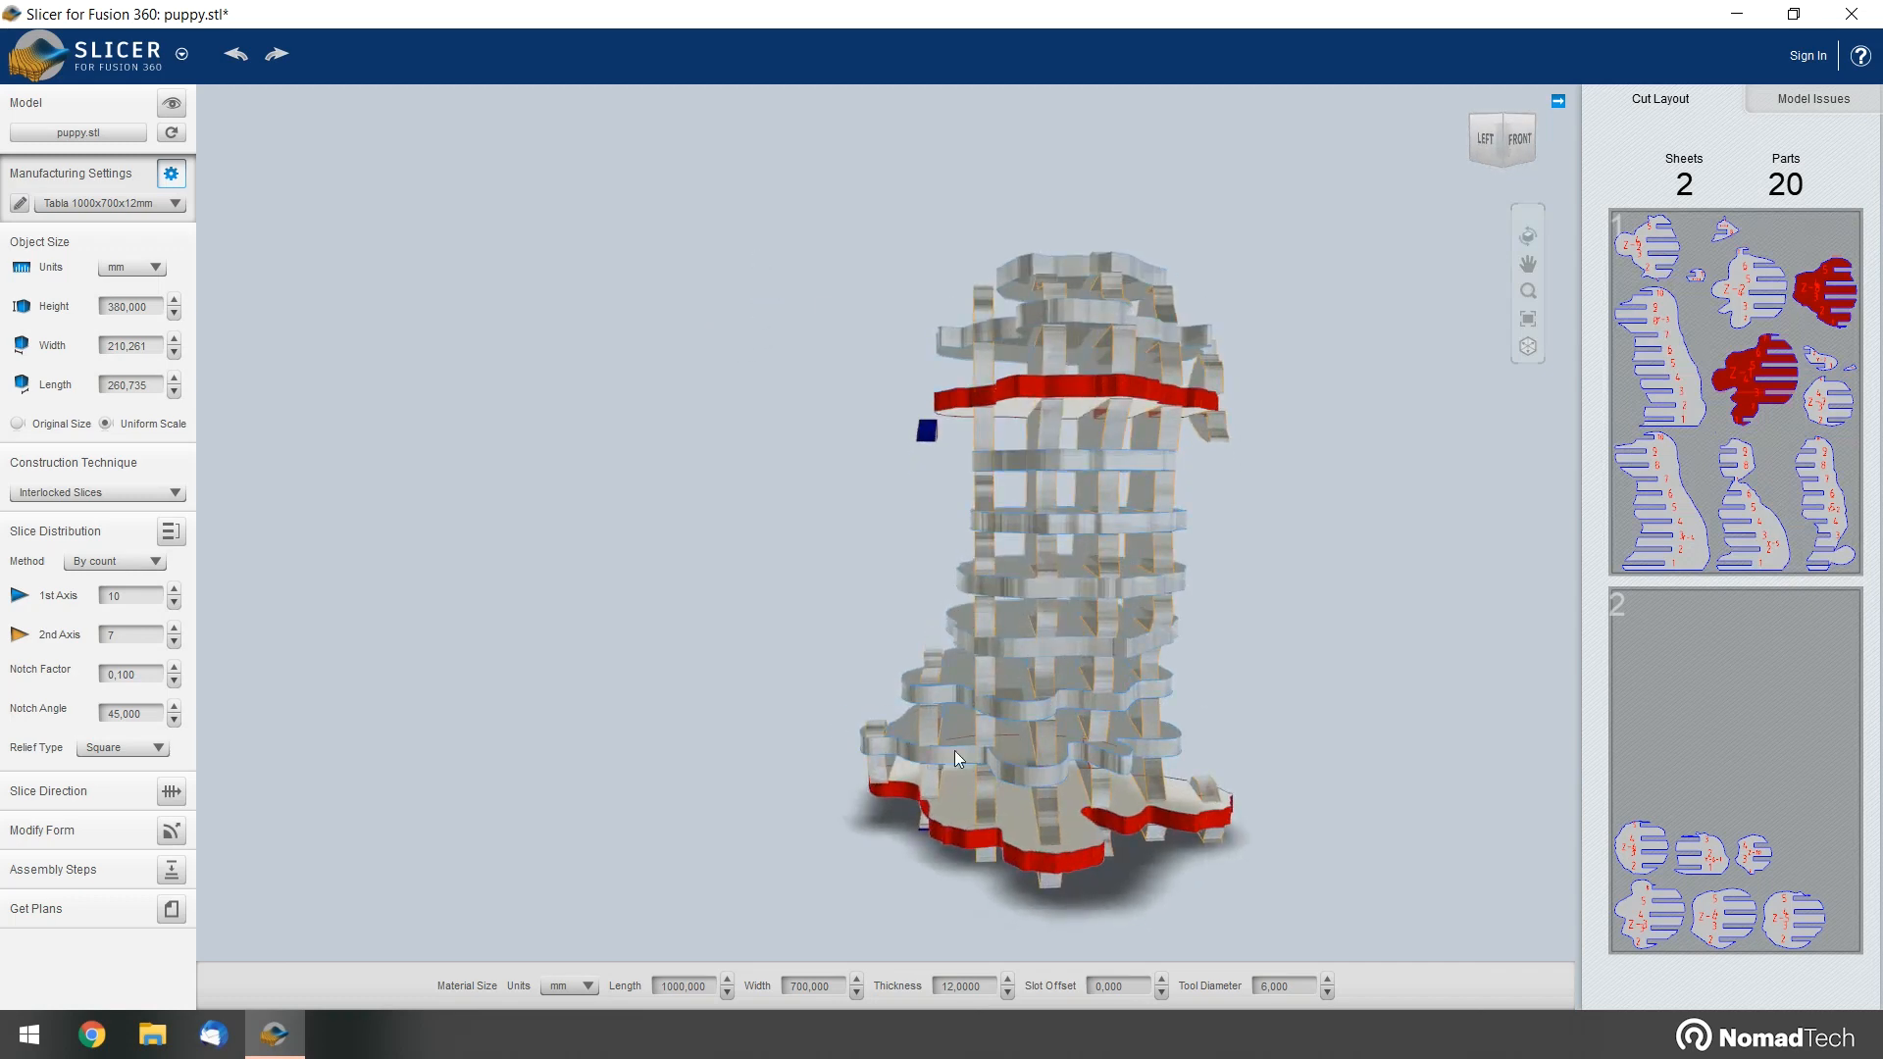
Try fewer horizontal slices by reducing the first-axis count to 2, and inspect the sliced puppy
mouse_move(723, 476)
left_mouse_down()
mouse_move(706, 525)
mouse_move(720, 500)
left_mouse_up()
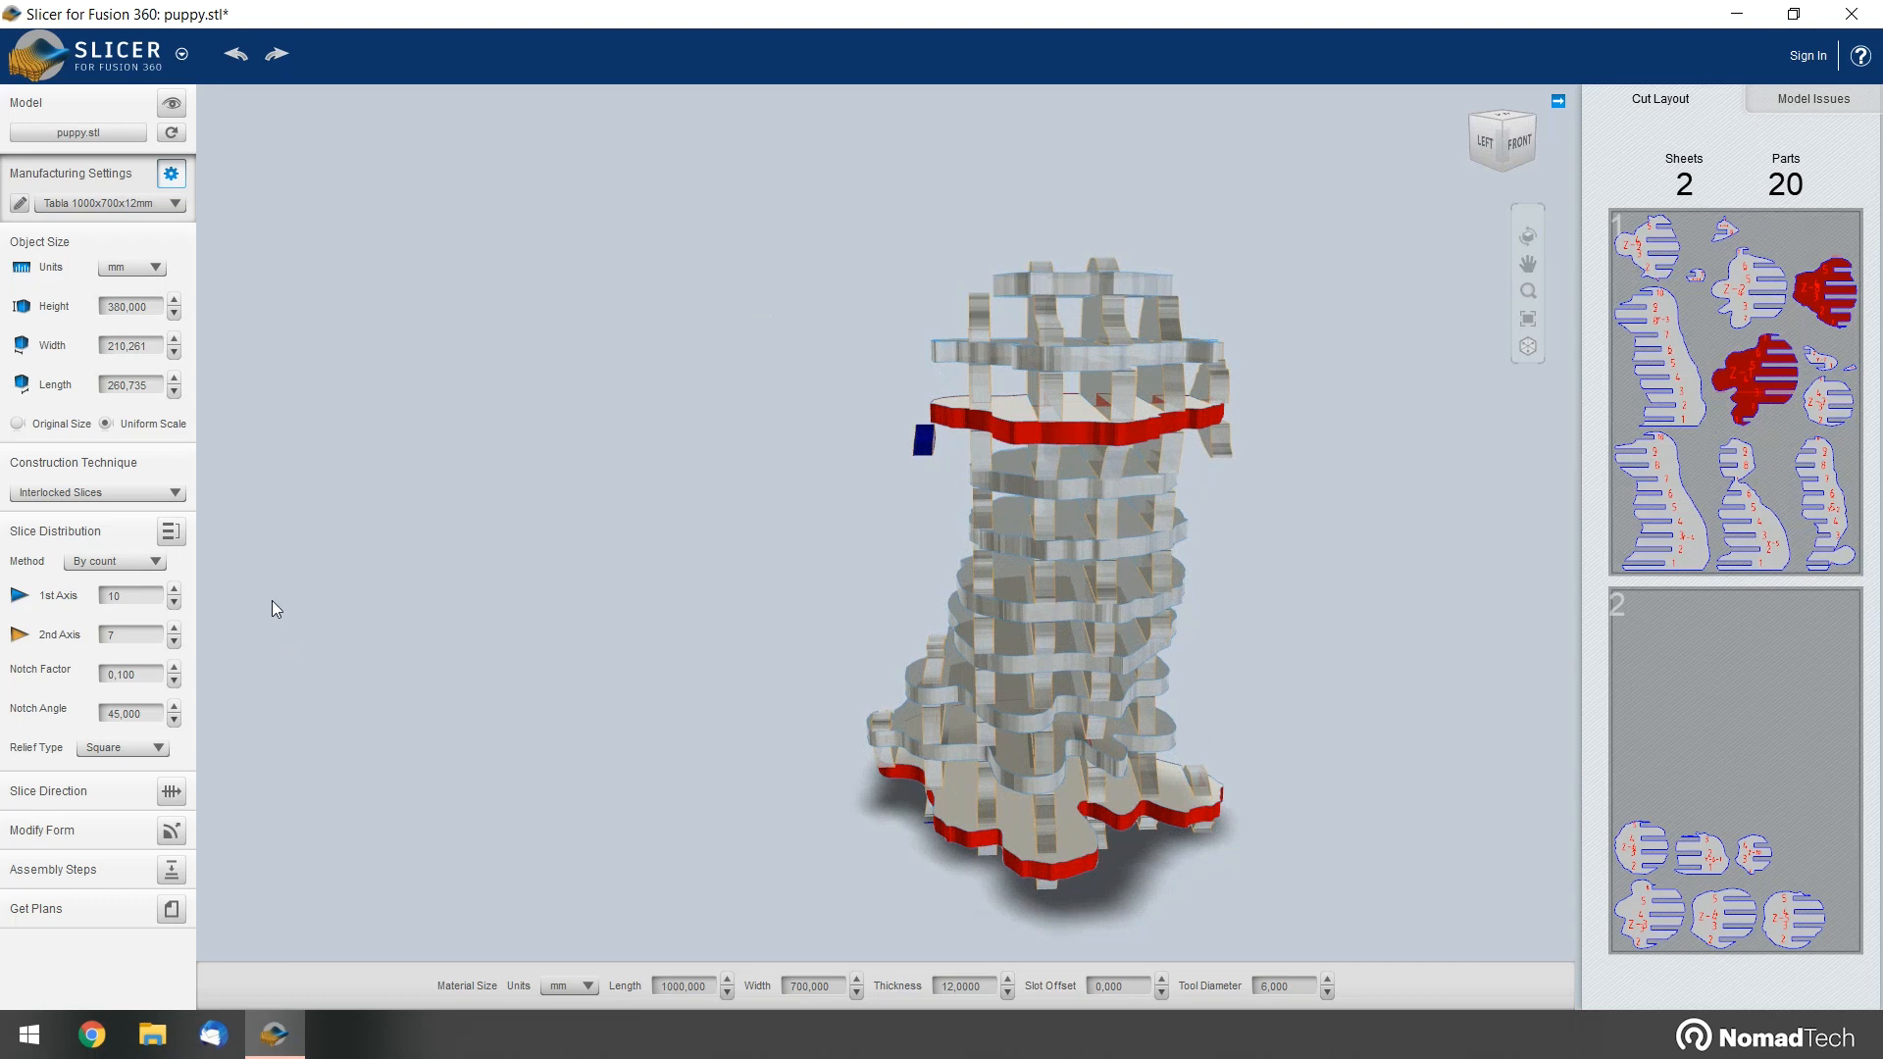
mouse_move(1333, 723)
left_mouse_down()
mouse_move(1325, 694)
mouse_move(1315, 706)
left_mouse_up()
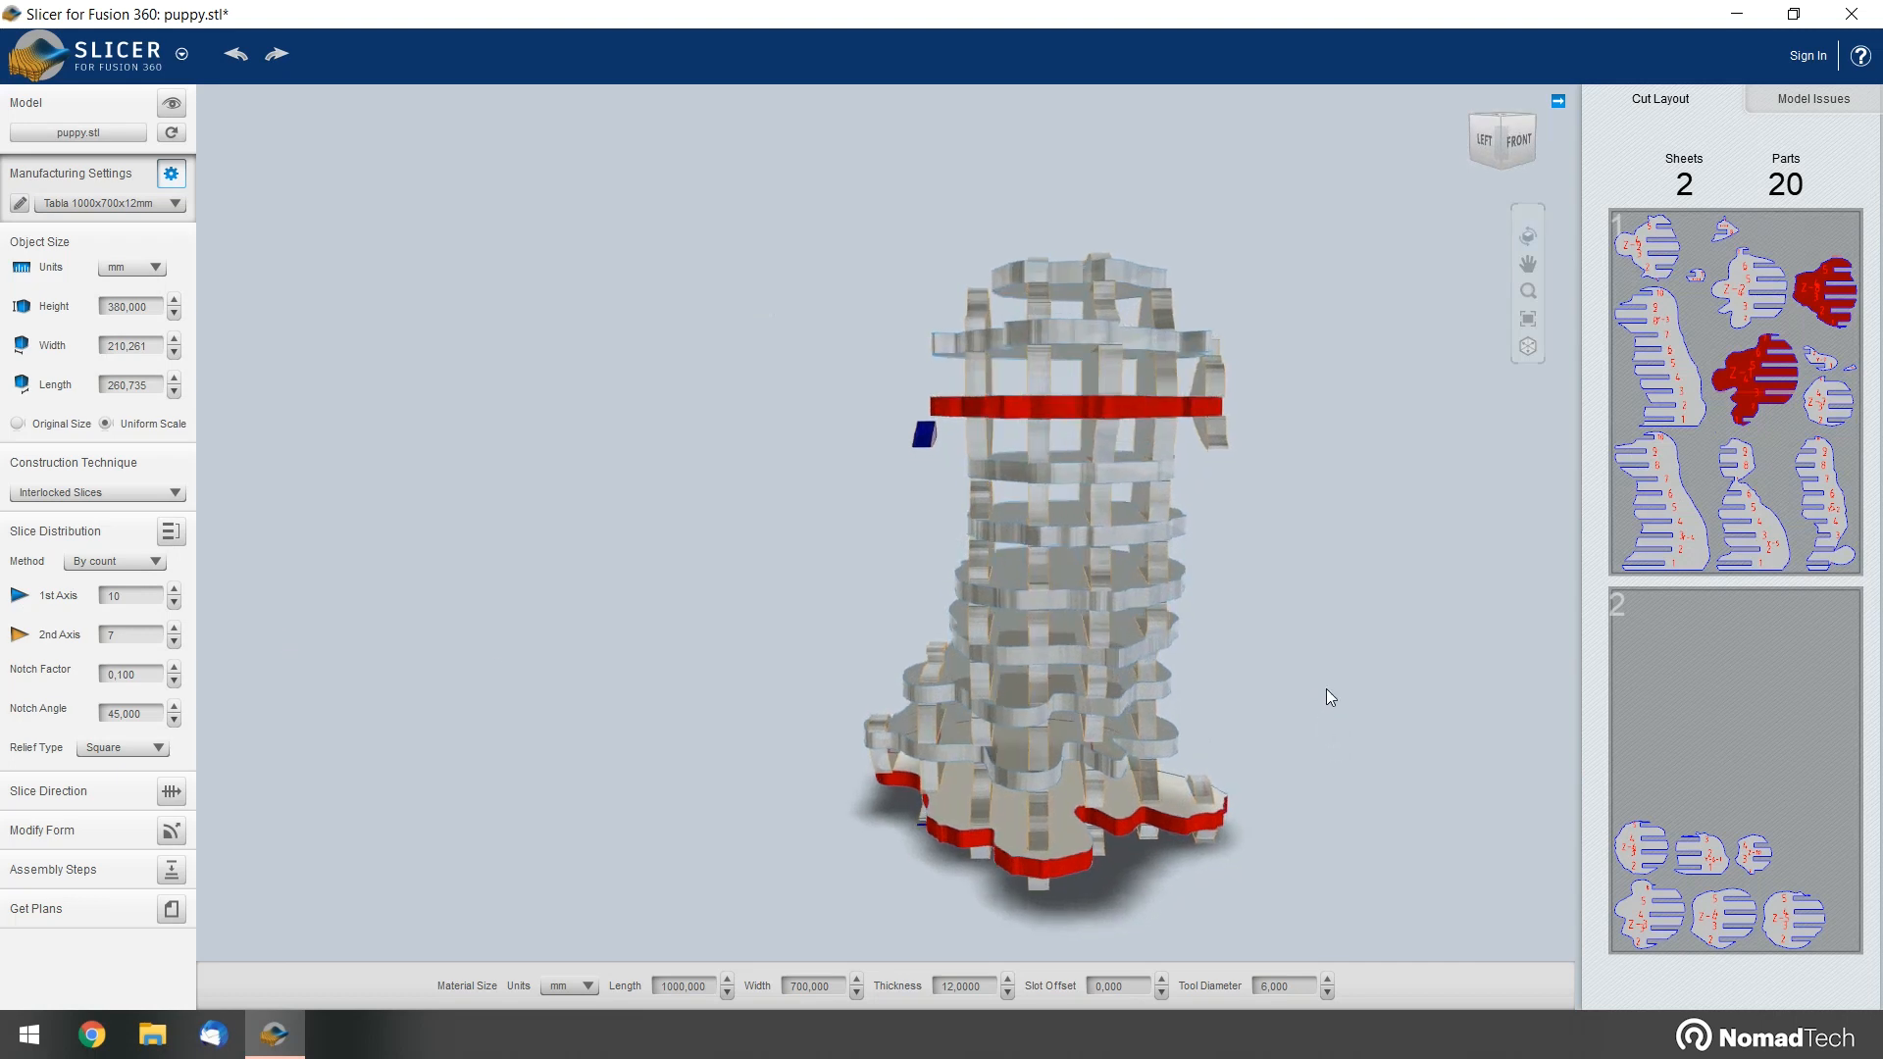
left_click(177, 606)
left_click(177, 606)
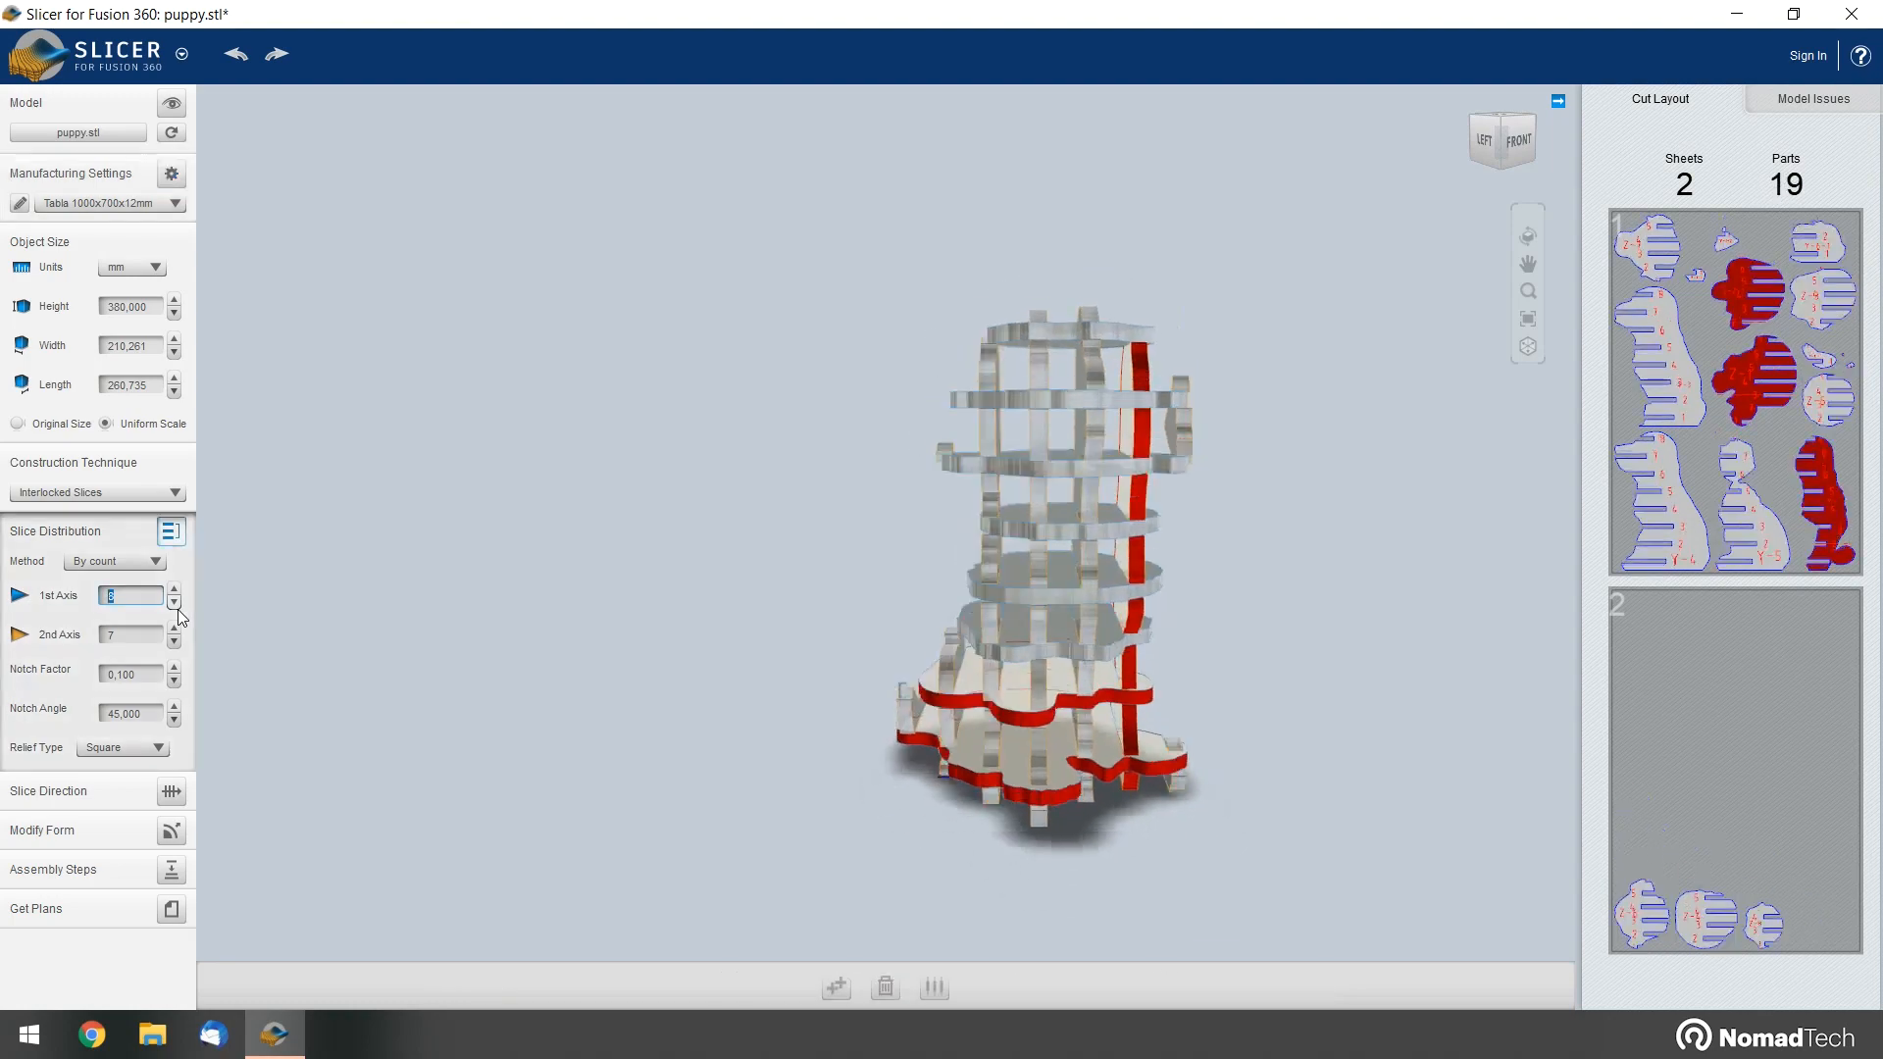
left_click(179, 609)
left_click(179, 609)
left_click(178, 609)
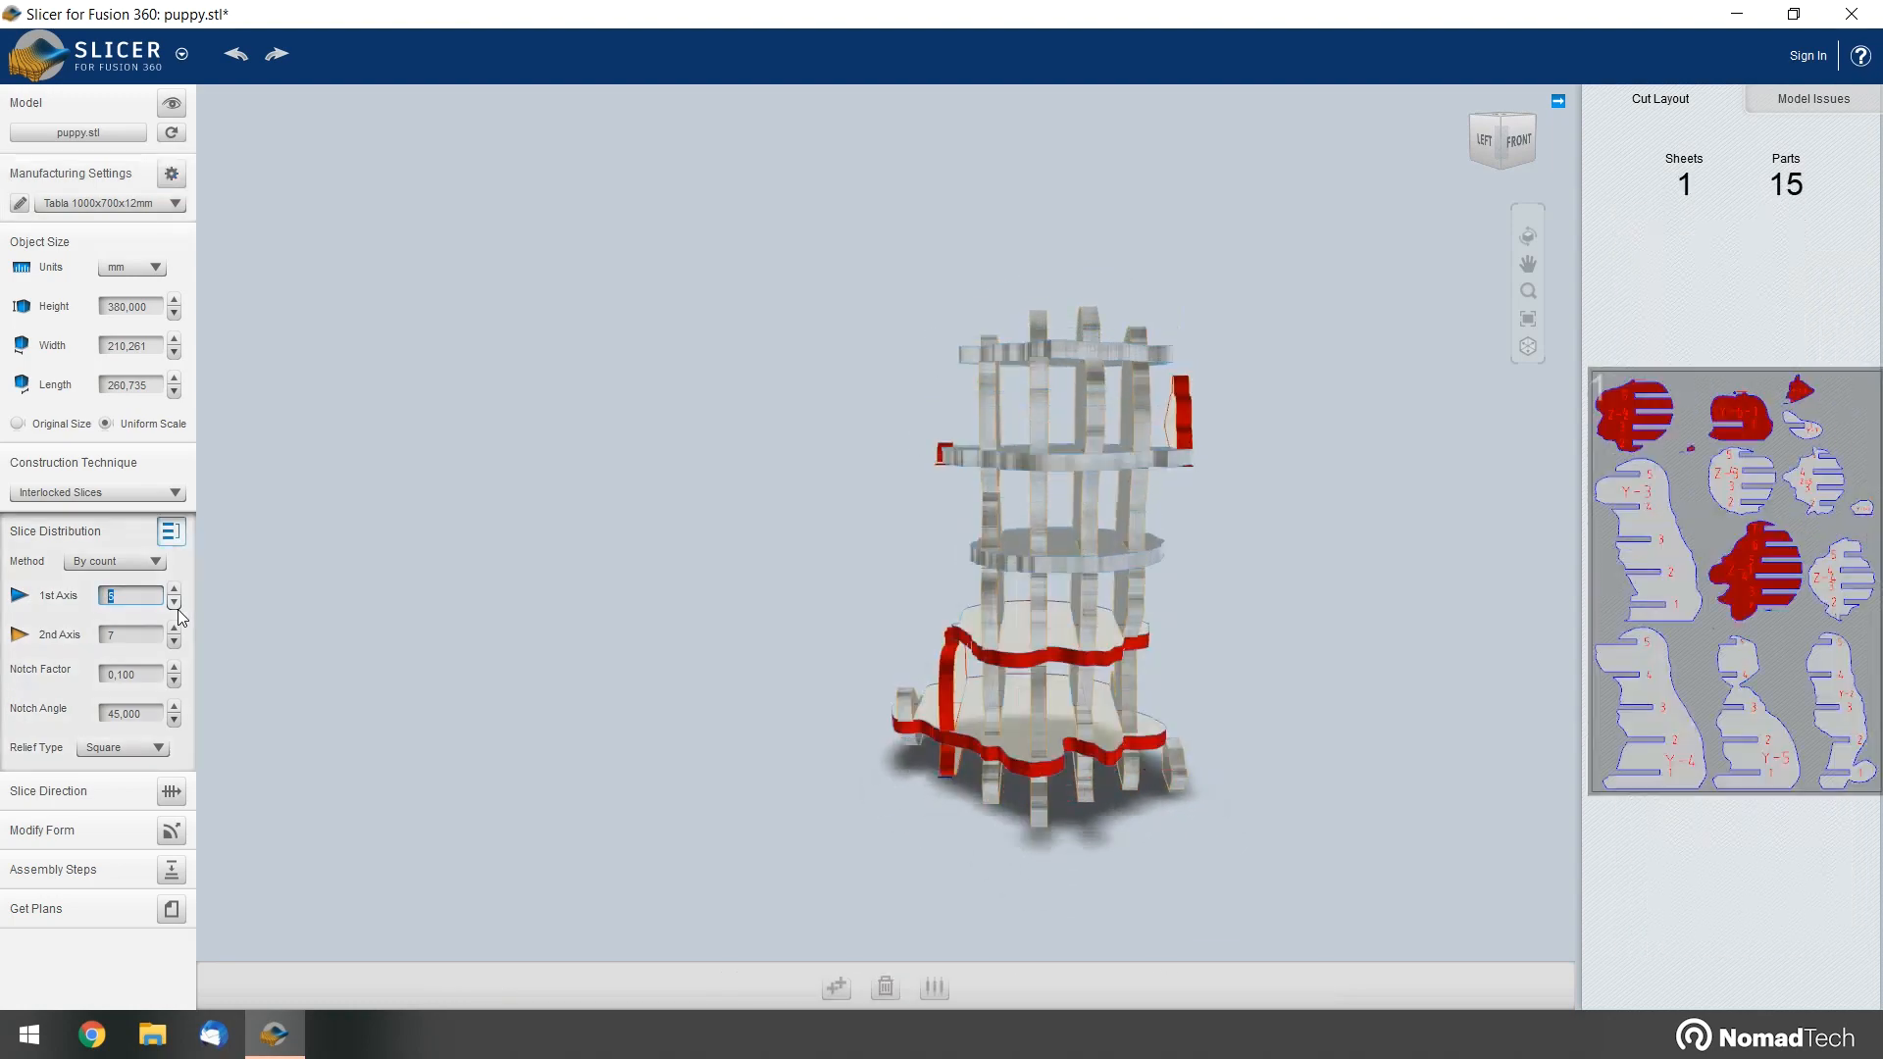
left_click(178, 609)
left_click(178, 609)
left_click(178, 609)
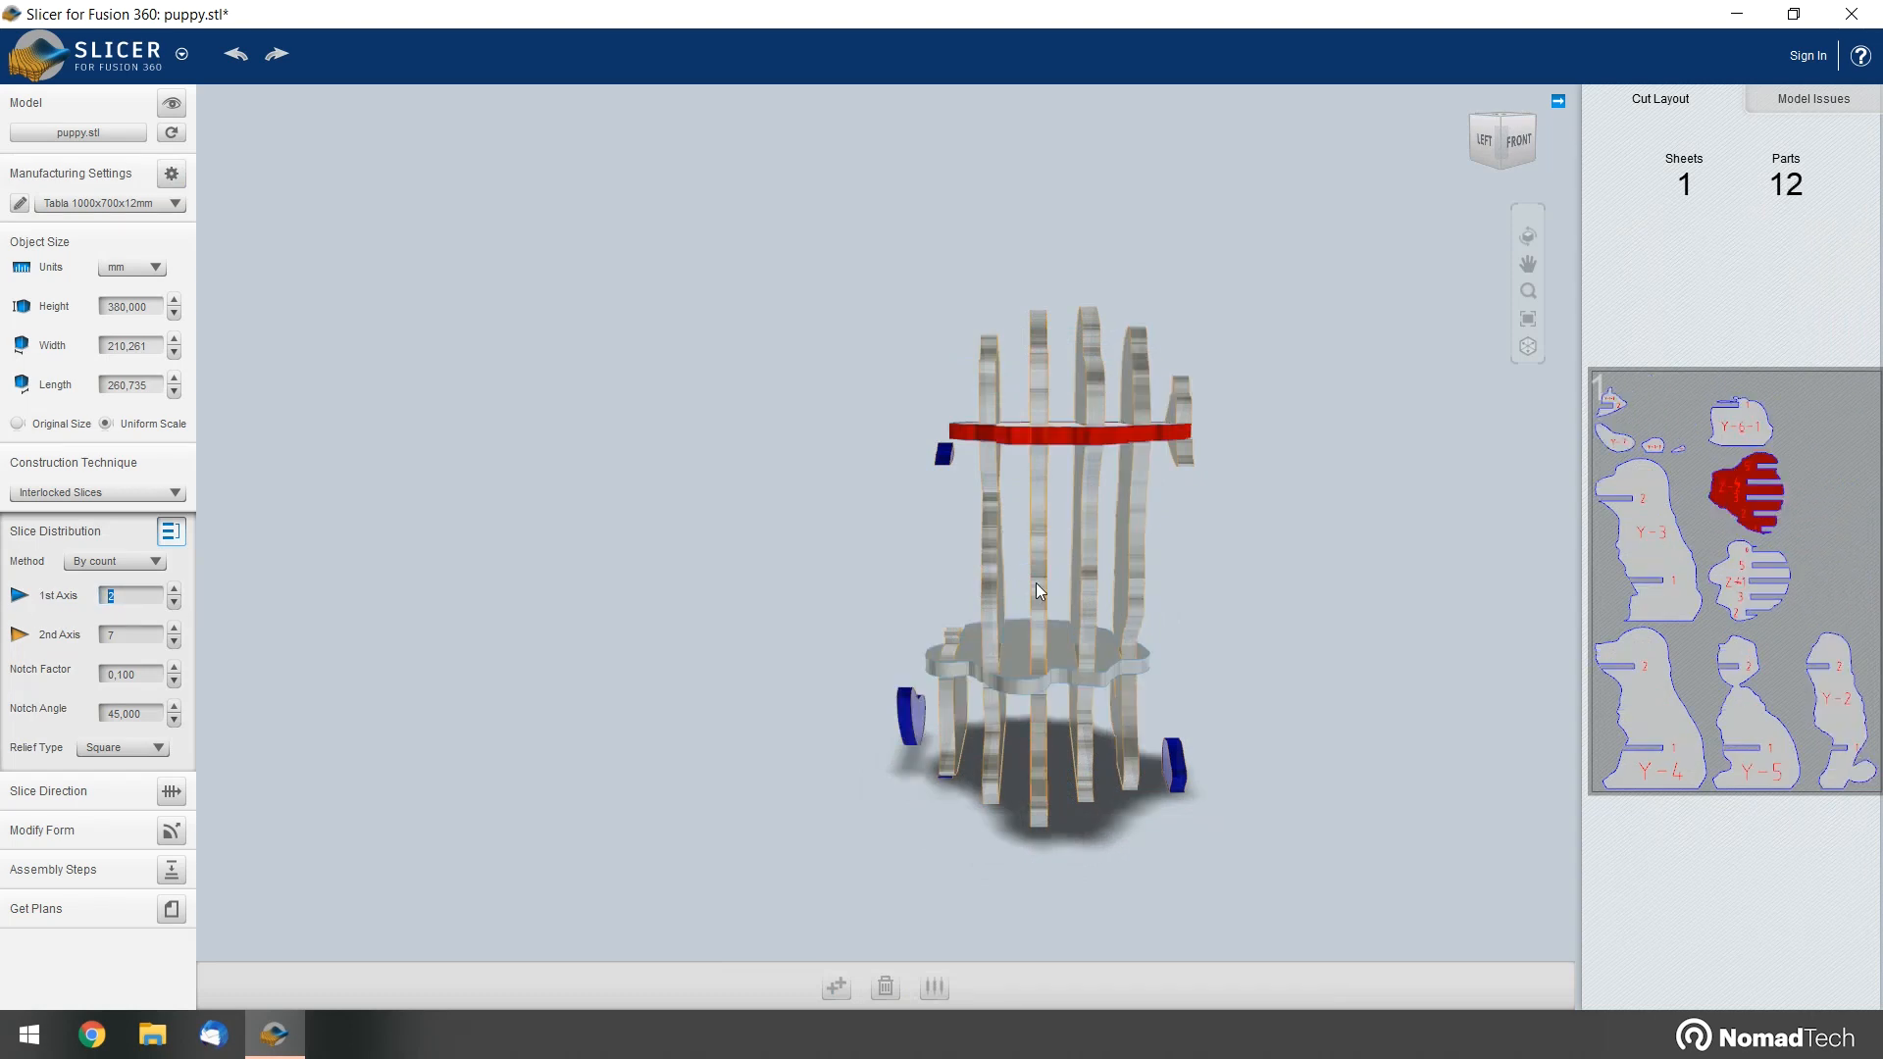
left_click_drag(743, 620, 619, 662)
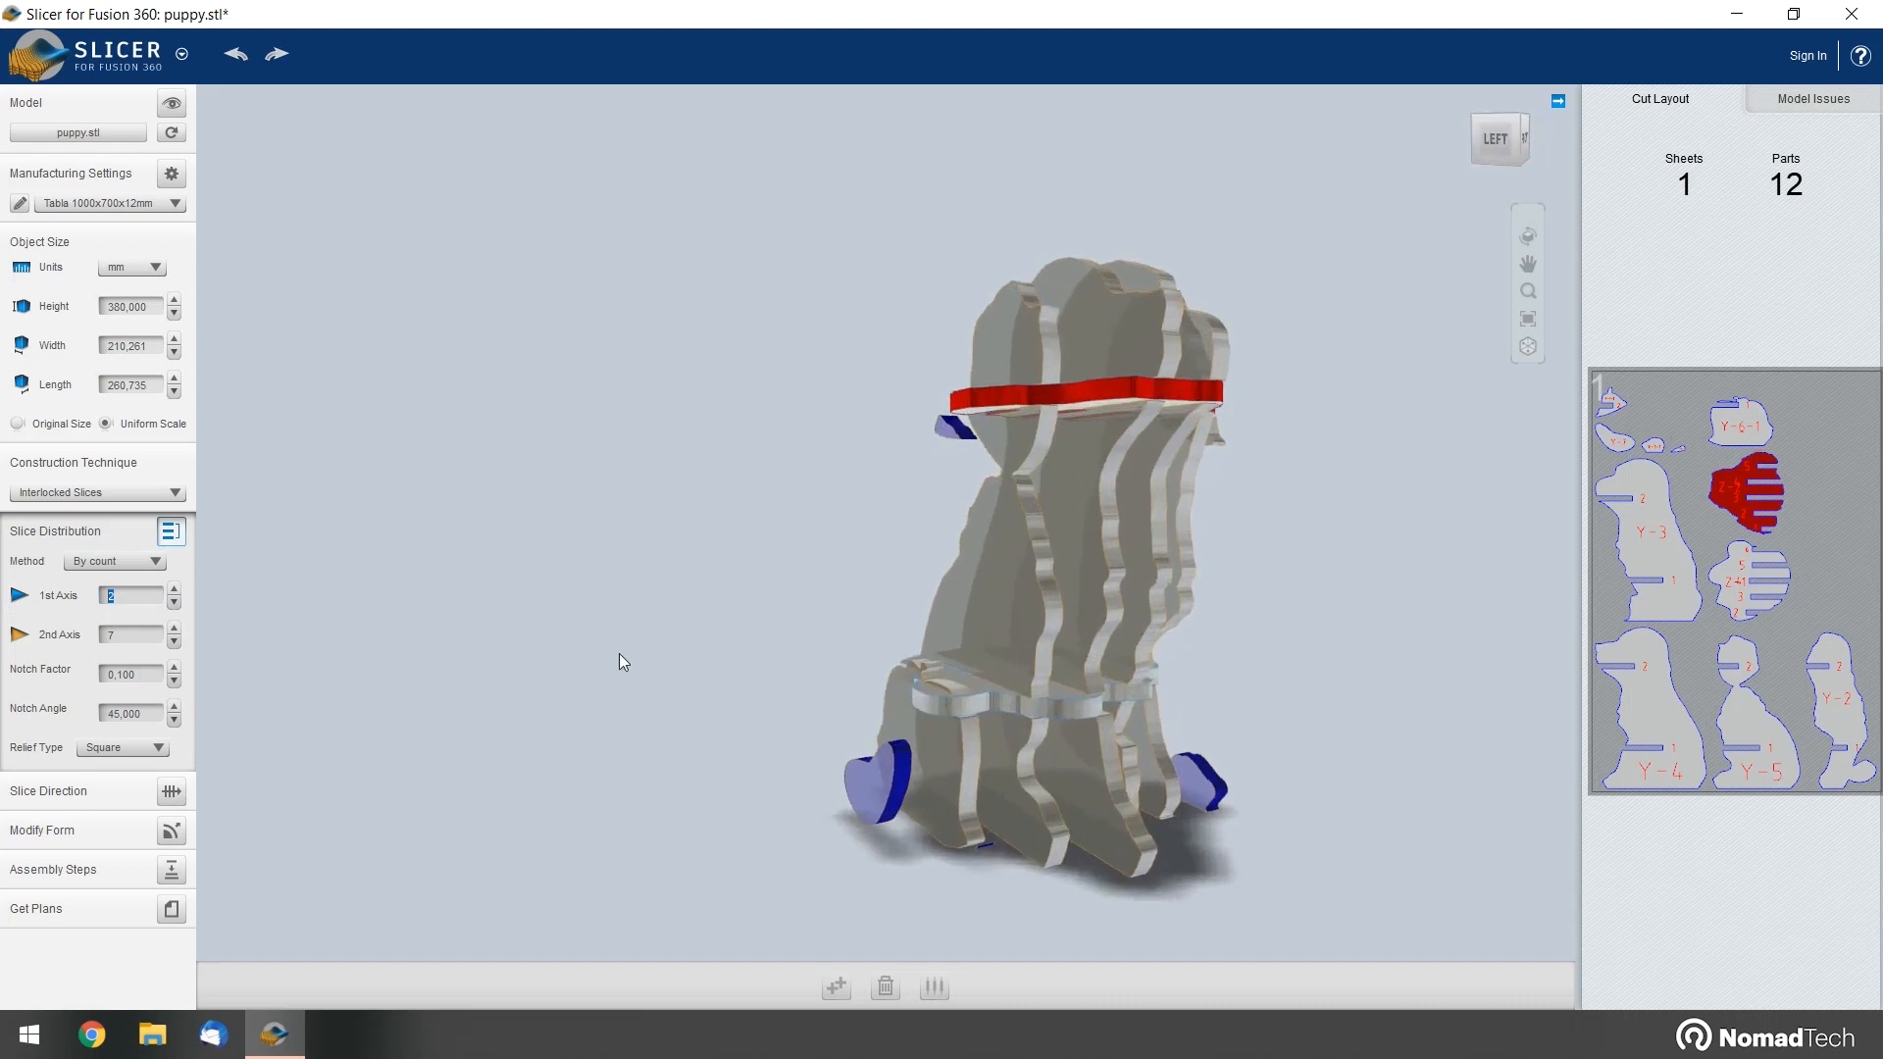
Try a first-axis slice count of 1 and inspect the puppy's remaining slices
left_click(177, 603)
left_click_drag(883, 530, 1010, 852)
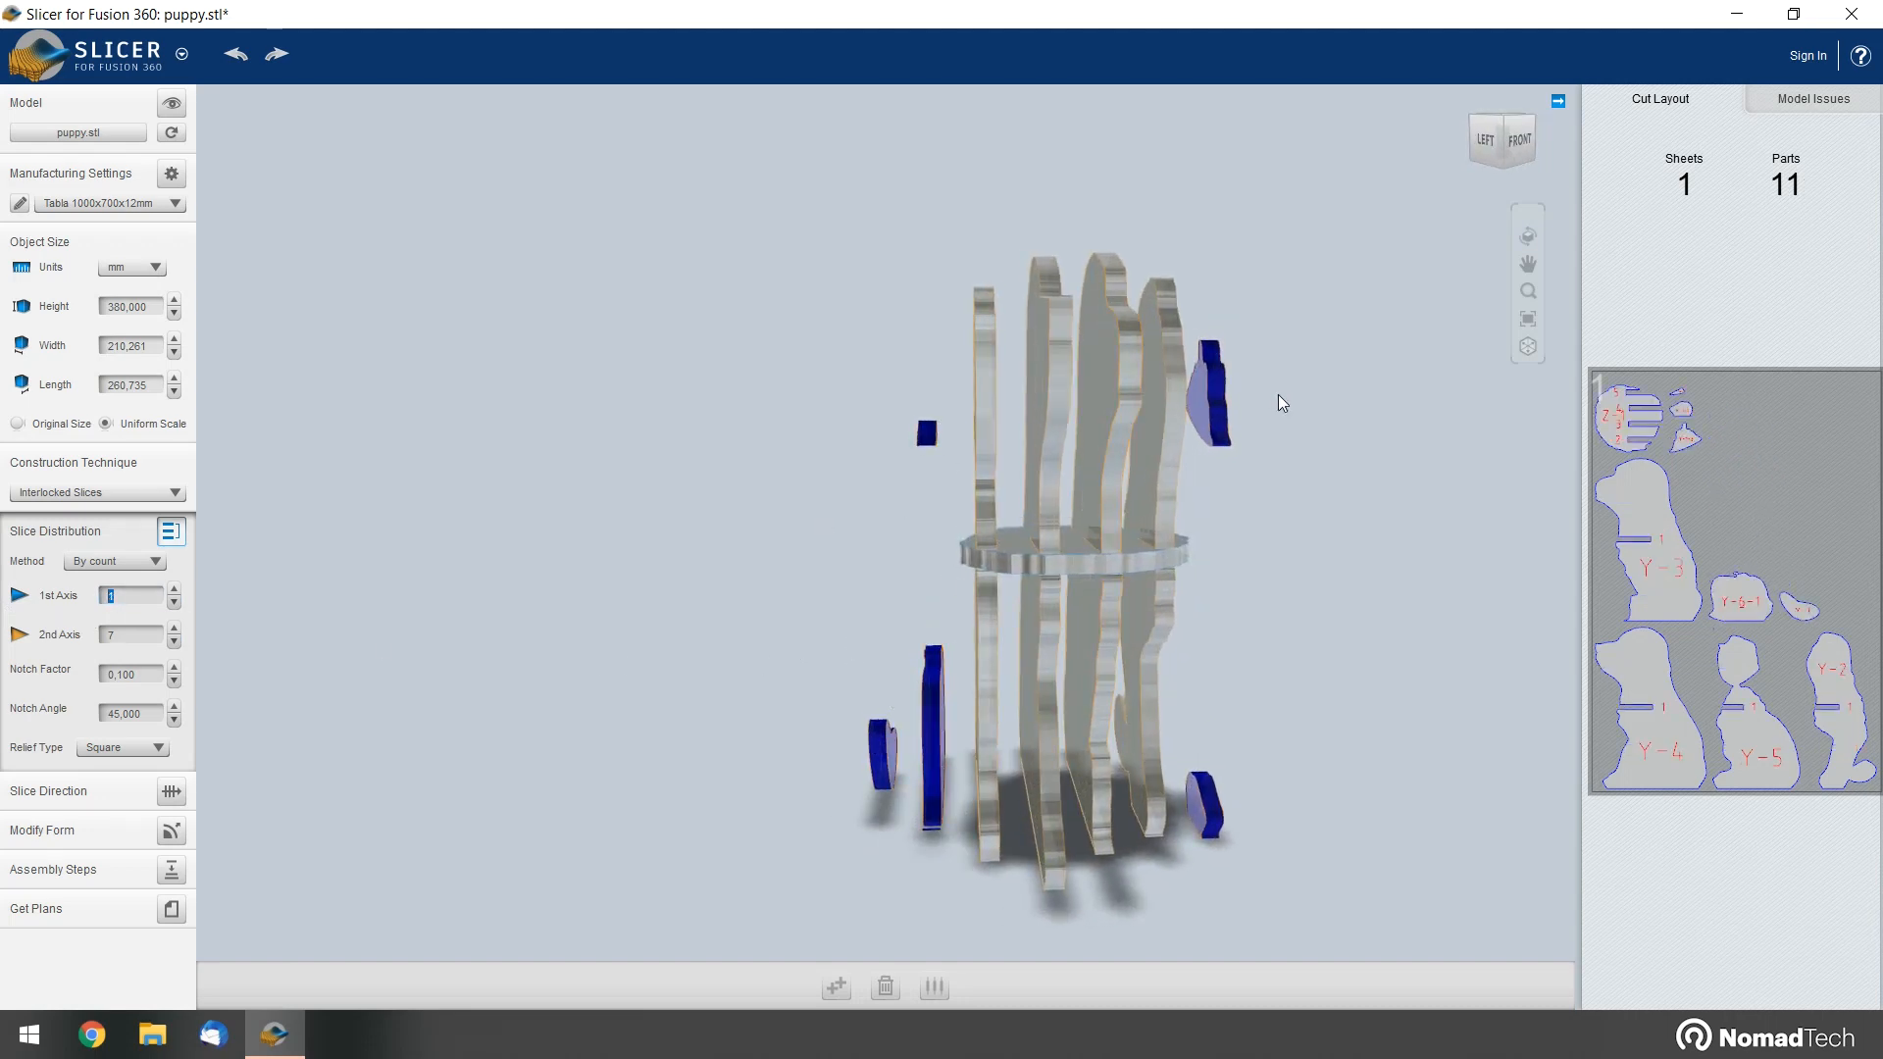
left_click_drag(556, 644, 575, 650)
Set the first-axis slice count to 8 and check the puppy's horizontal slices
left_click(175, 590)
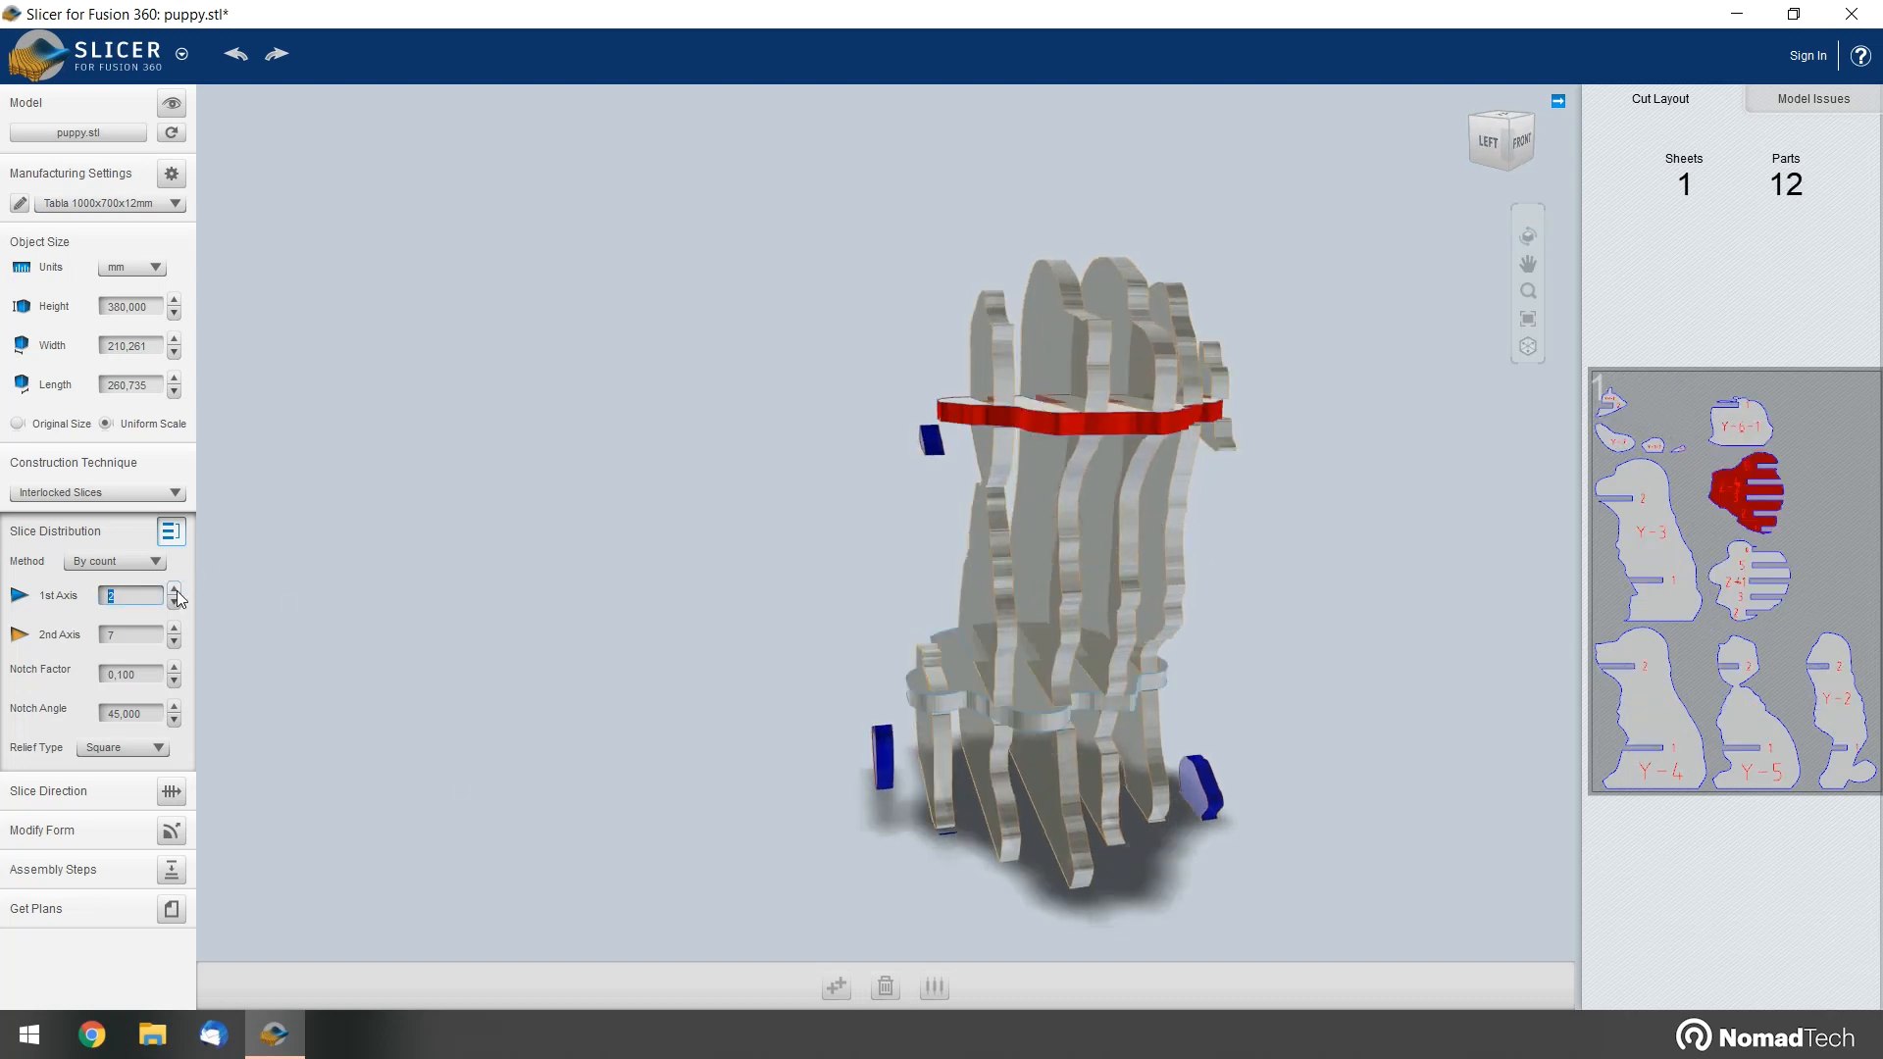
left_click(175, 590)
left_click(175, 589)
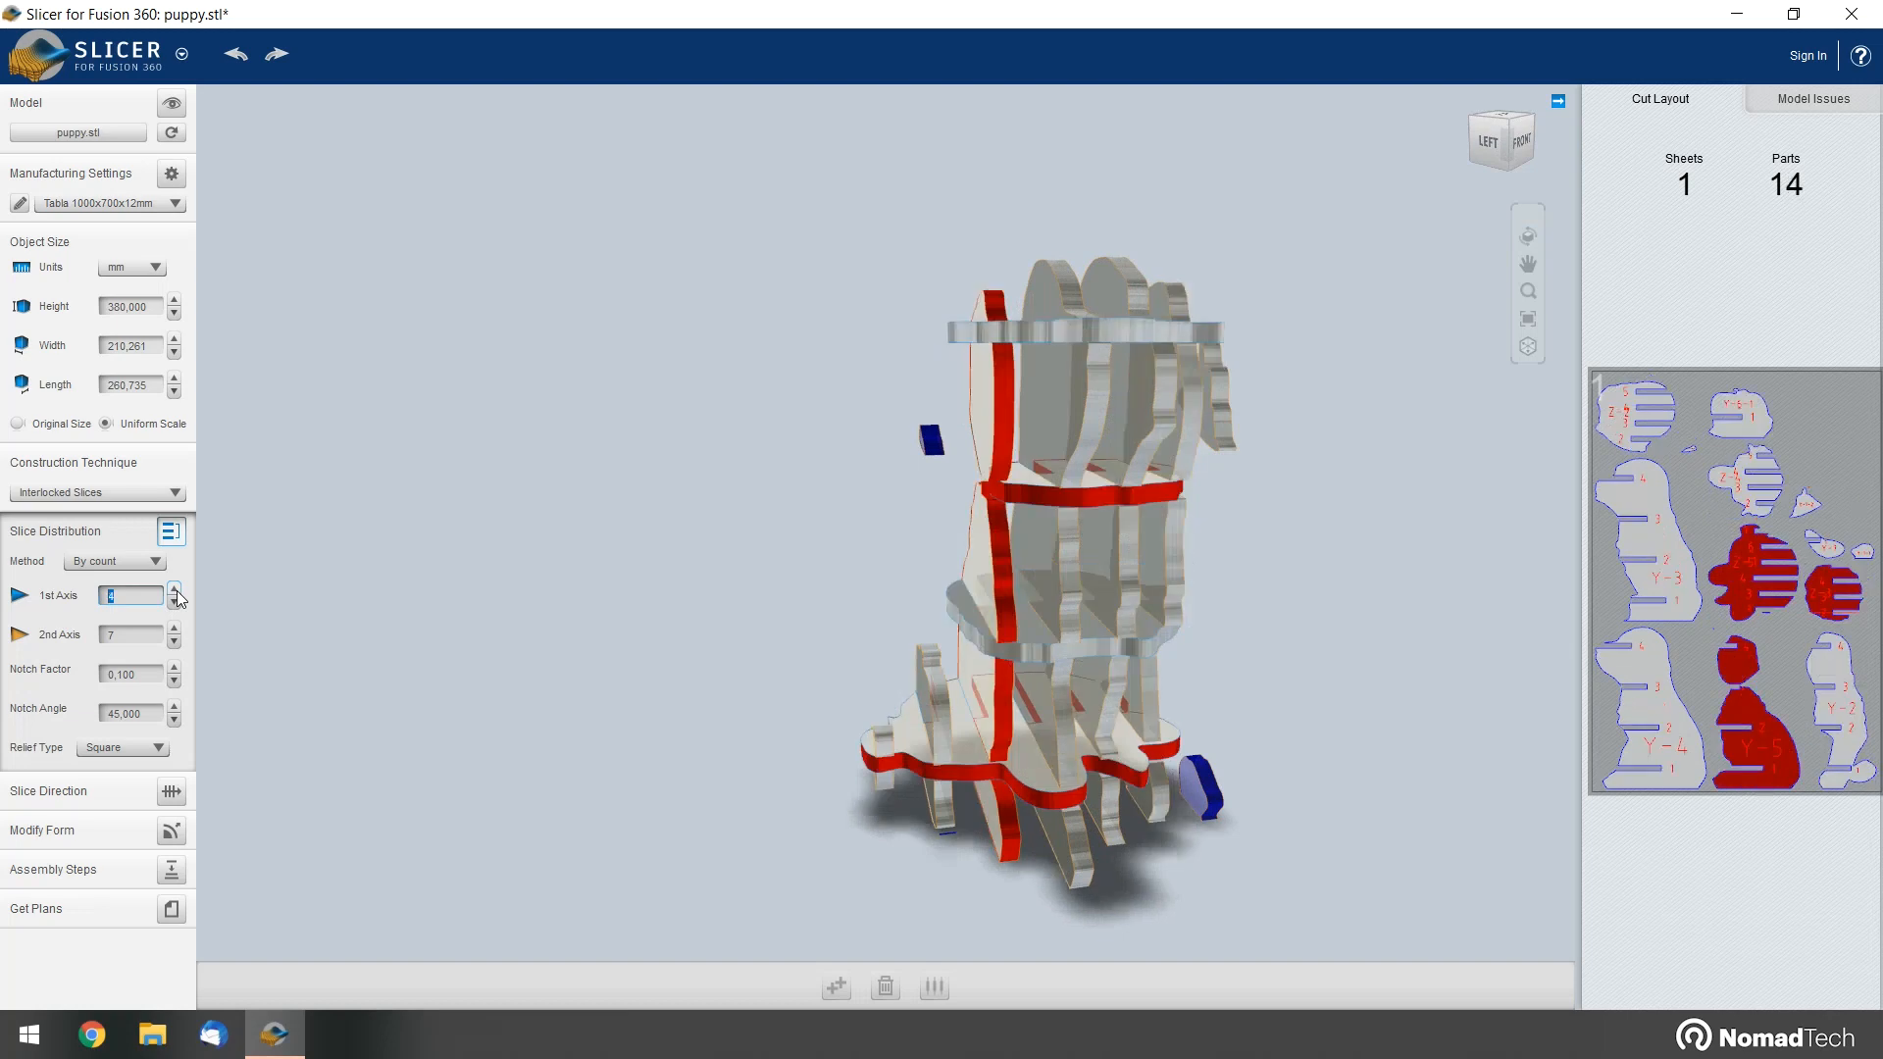
left_click(174, 590)
left_click(175, 589)
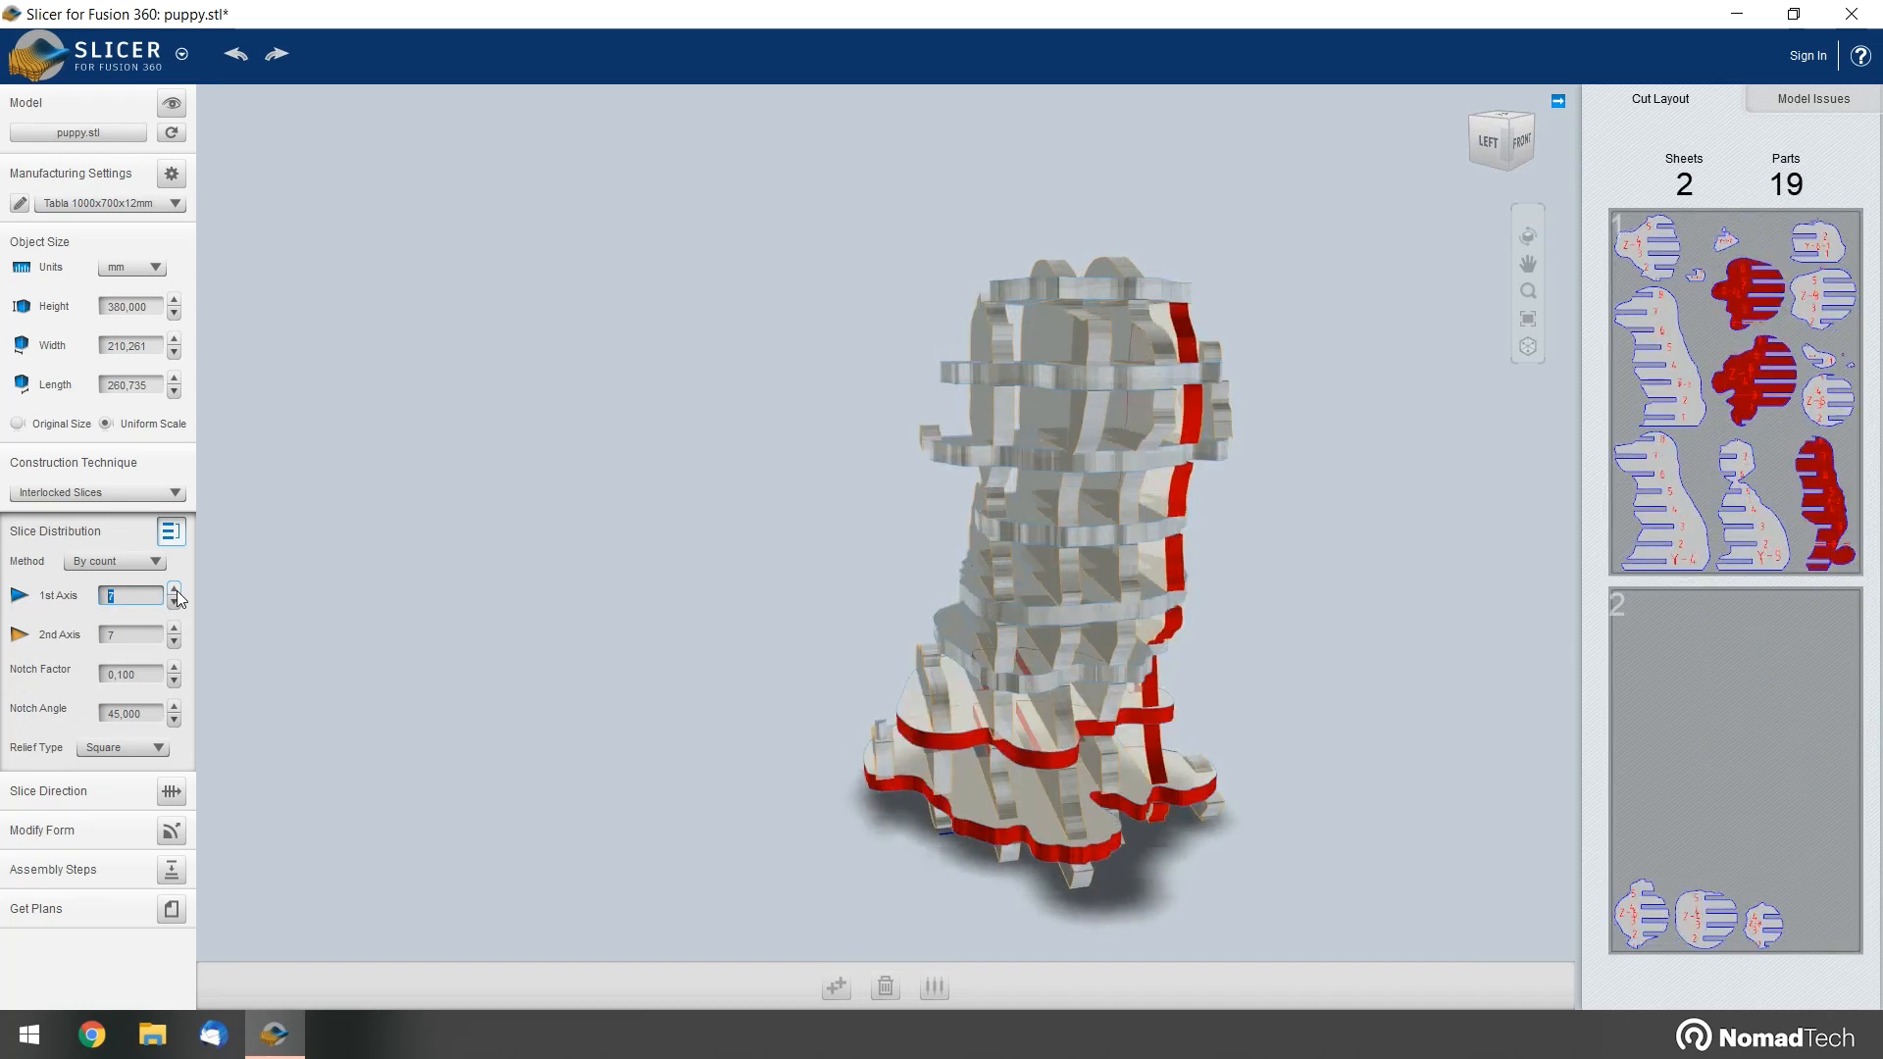
left_click_drag(1228, 588, 1118, 577)
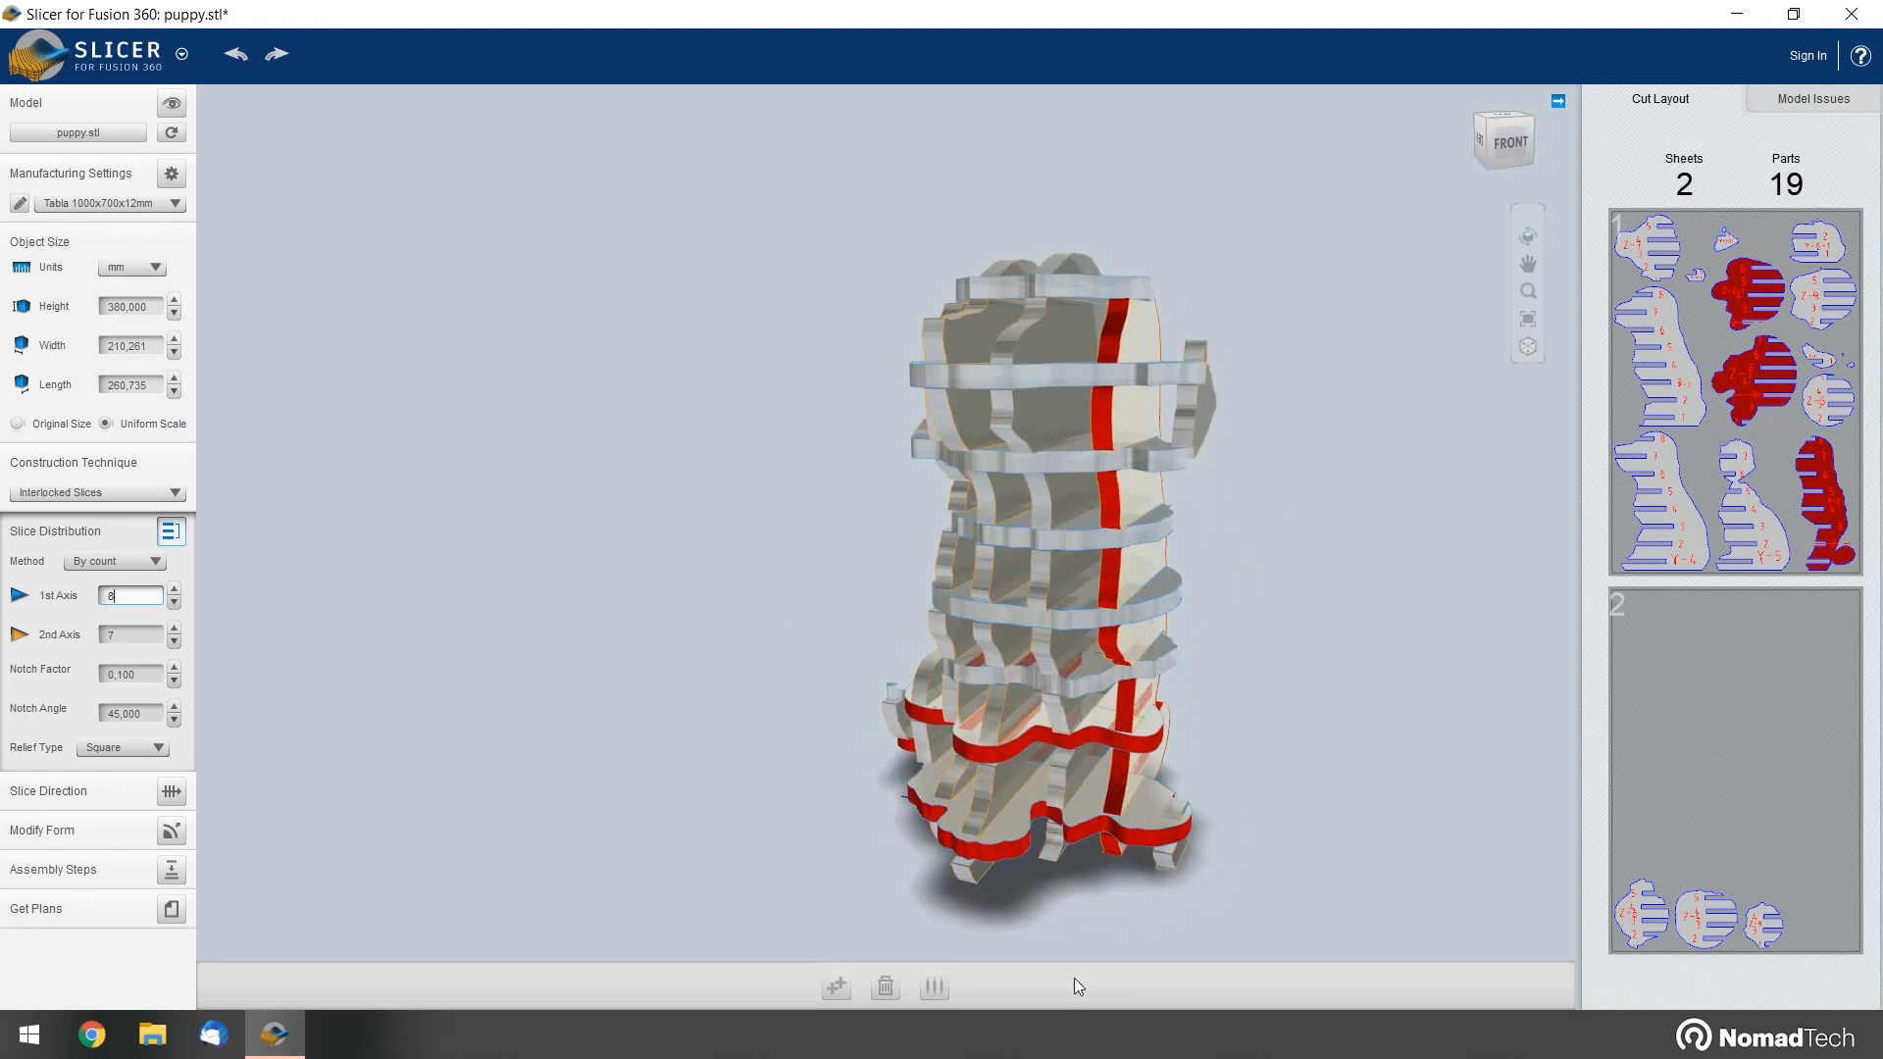
left_click_drag(840, 453, 815, 424)
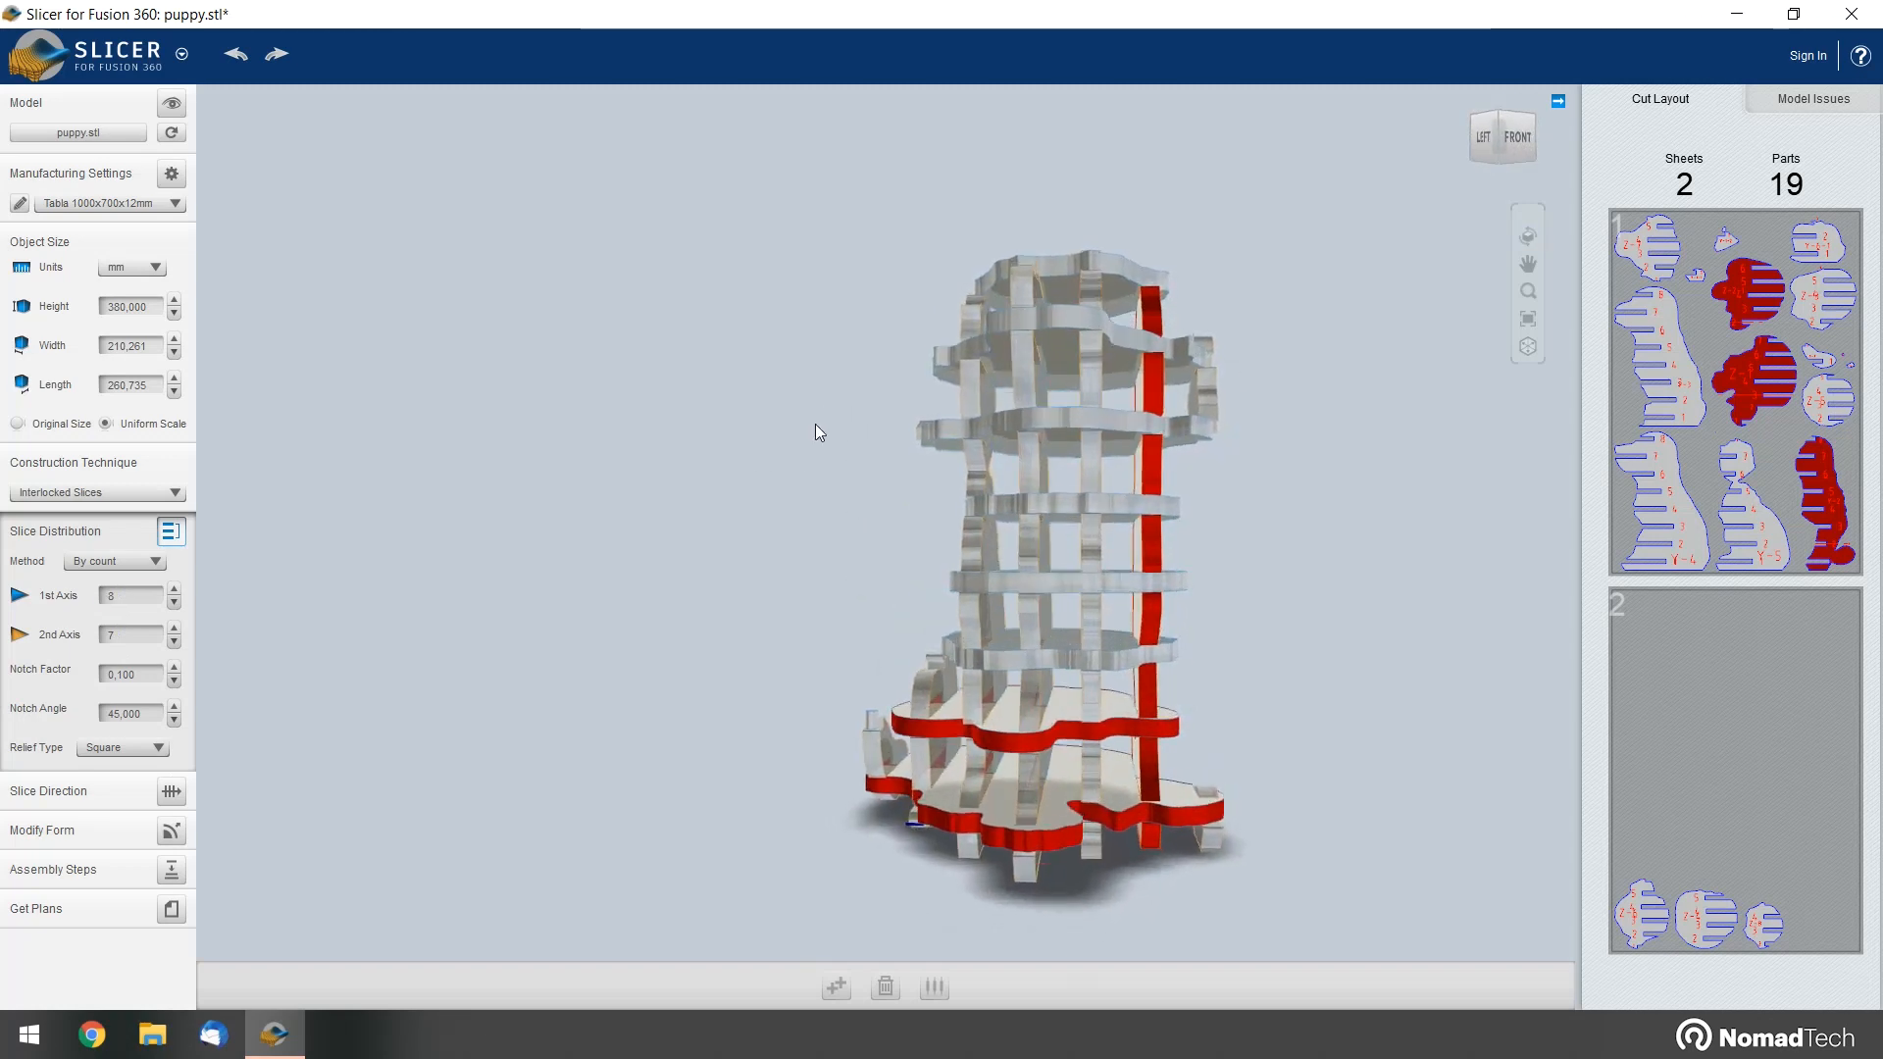
Set the second-axis slice count to 8 and check the puppy's vertical slices
left_click(173, 628)
left_click_drag(1320, 491, 1379, 571)
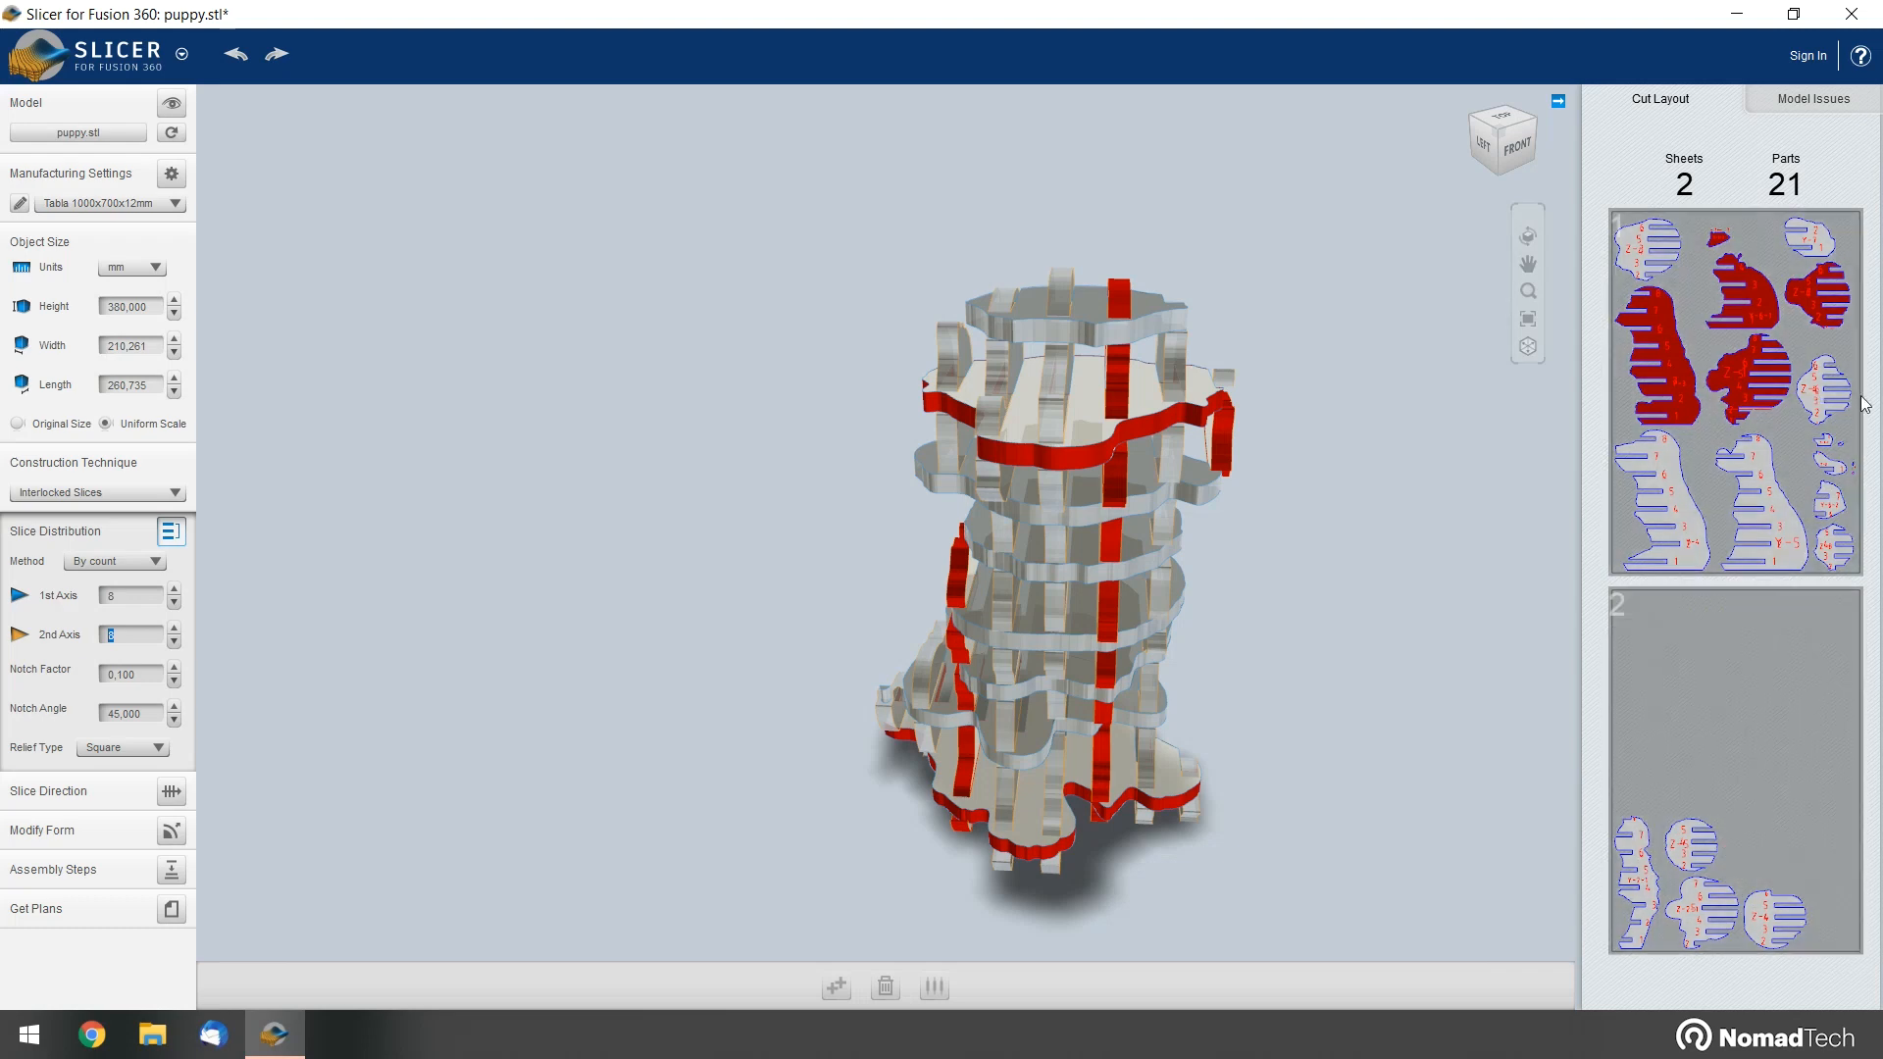
left_click_drag(1298, 716, 959, 675)
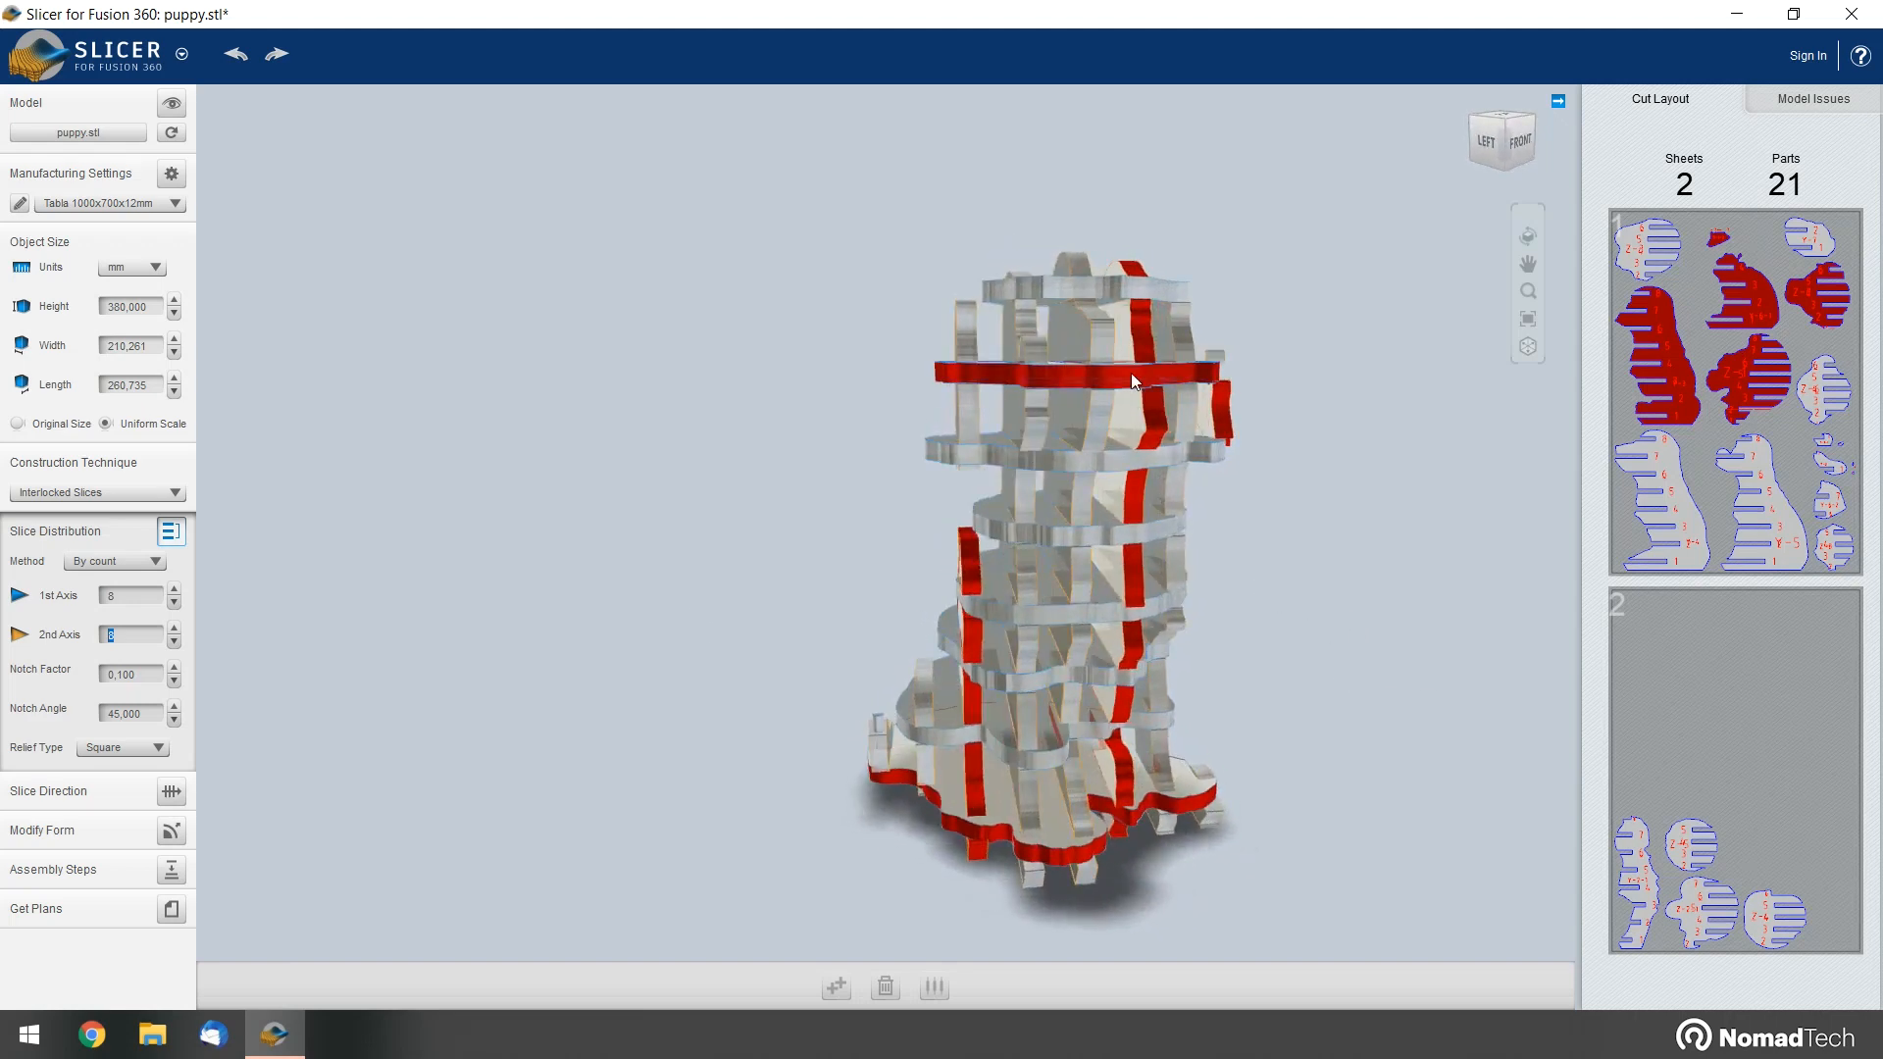
Examine the red-highlighted slices of the puppy close up and from the front, back and sides
left_click_drag(1373, 585, 1231, 488)
scroll(1340, 499, "up", 4)
scroll(1123, 310, "up", 3)
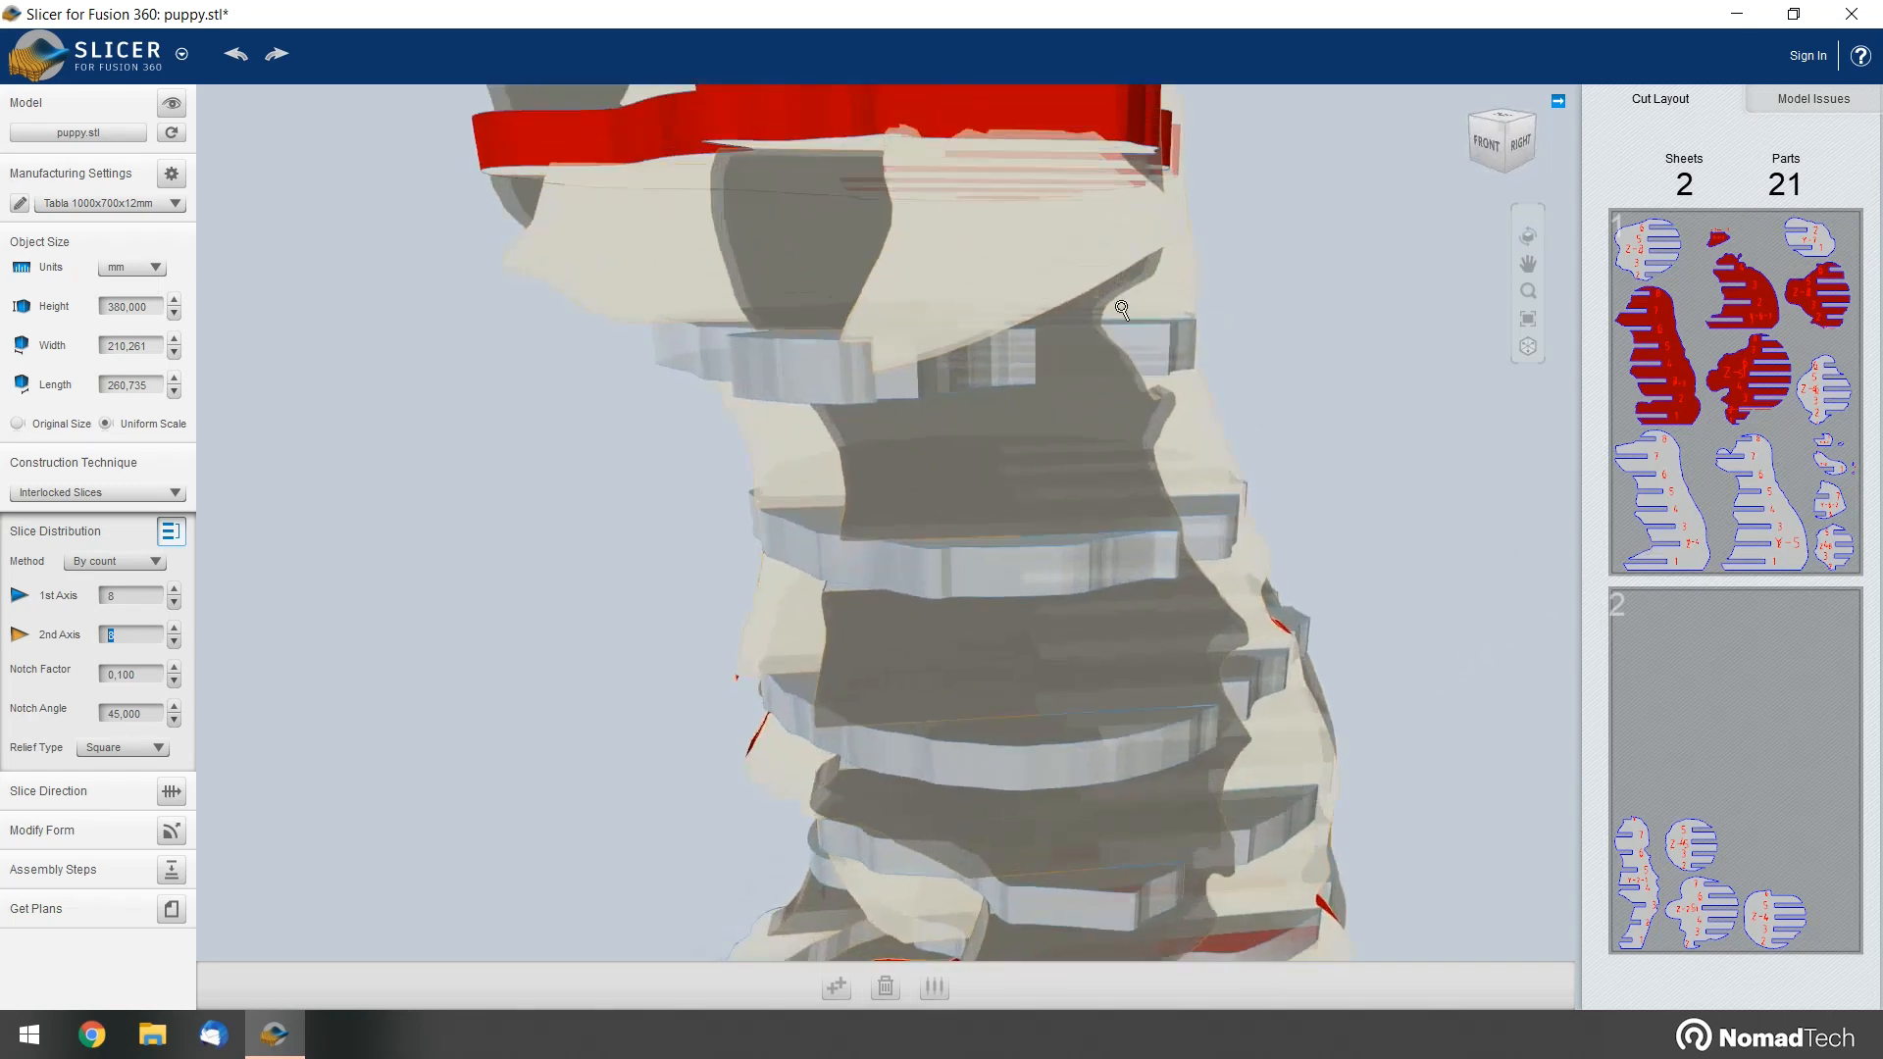
scroll(1344, 286, "down", 5)
left_click_drag(1357, 286, 1584, 315)
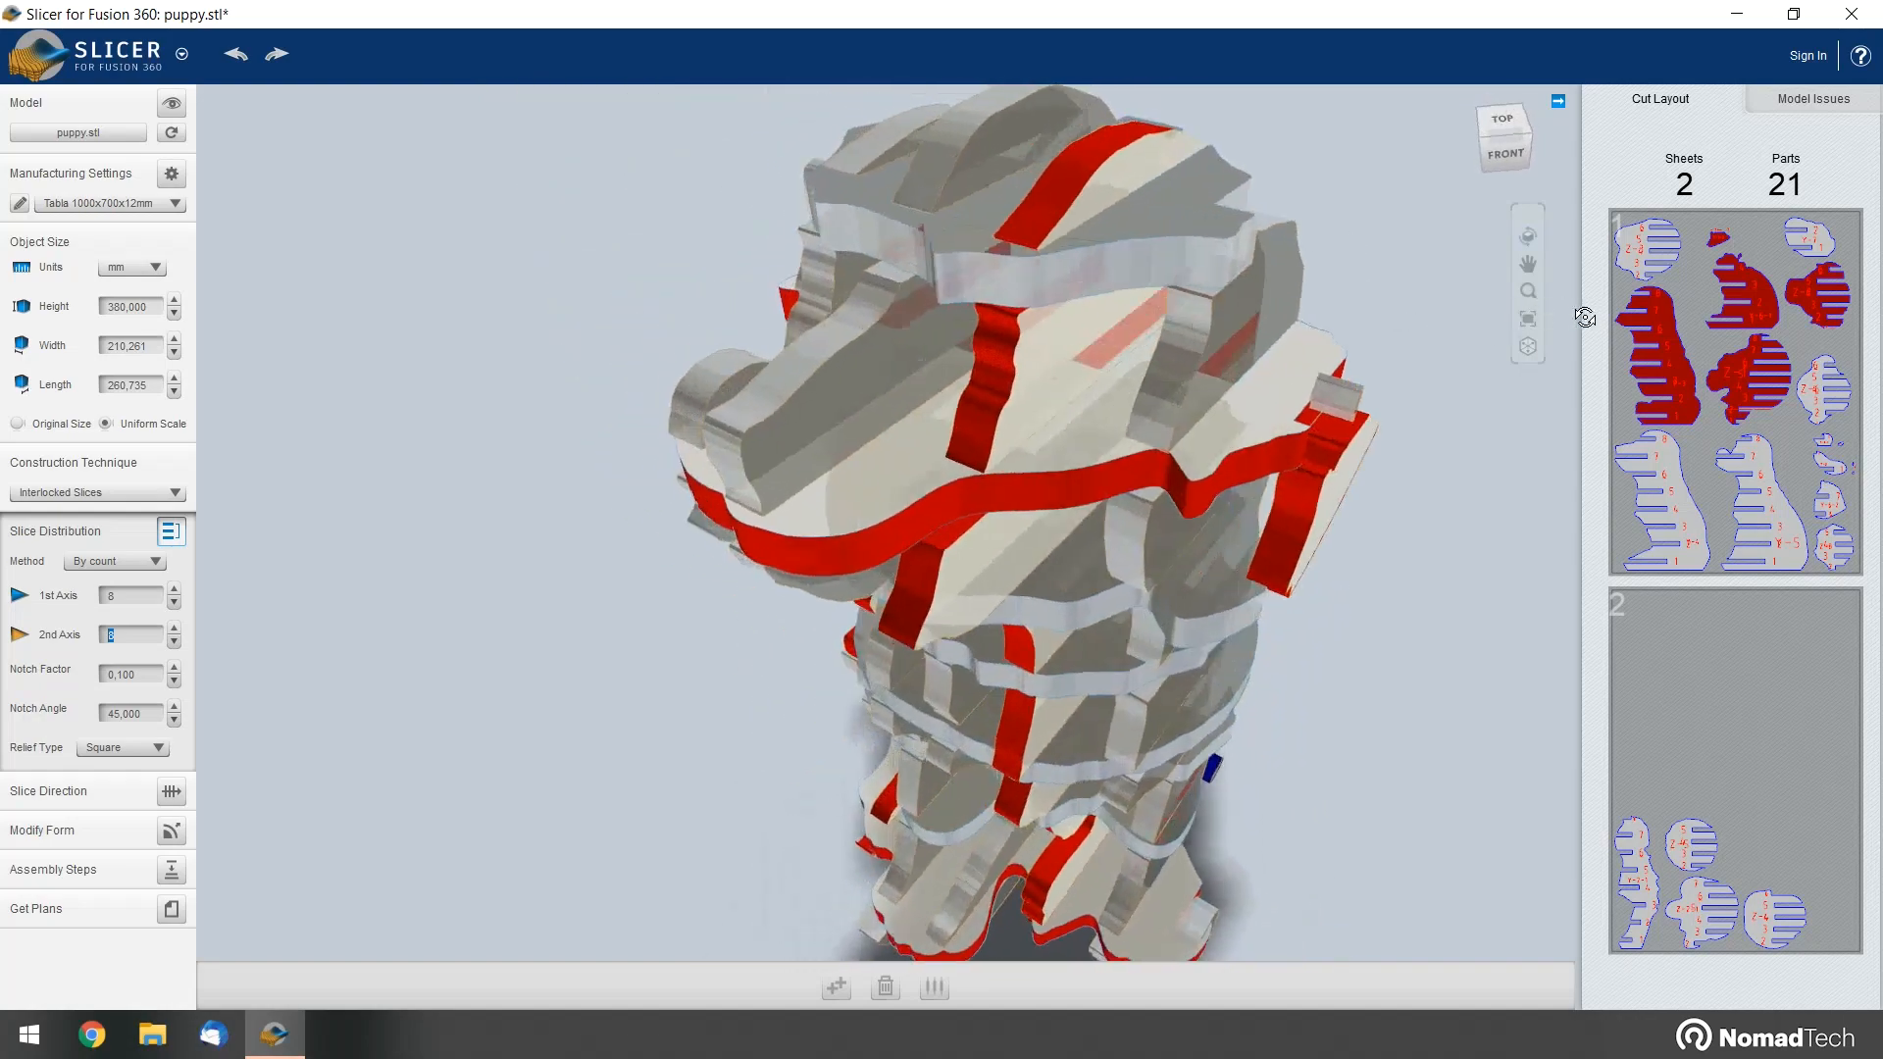
scroll(1436, 450, "up", 5)
scroll(1436, 451, "down", 5)
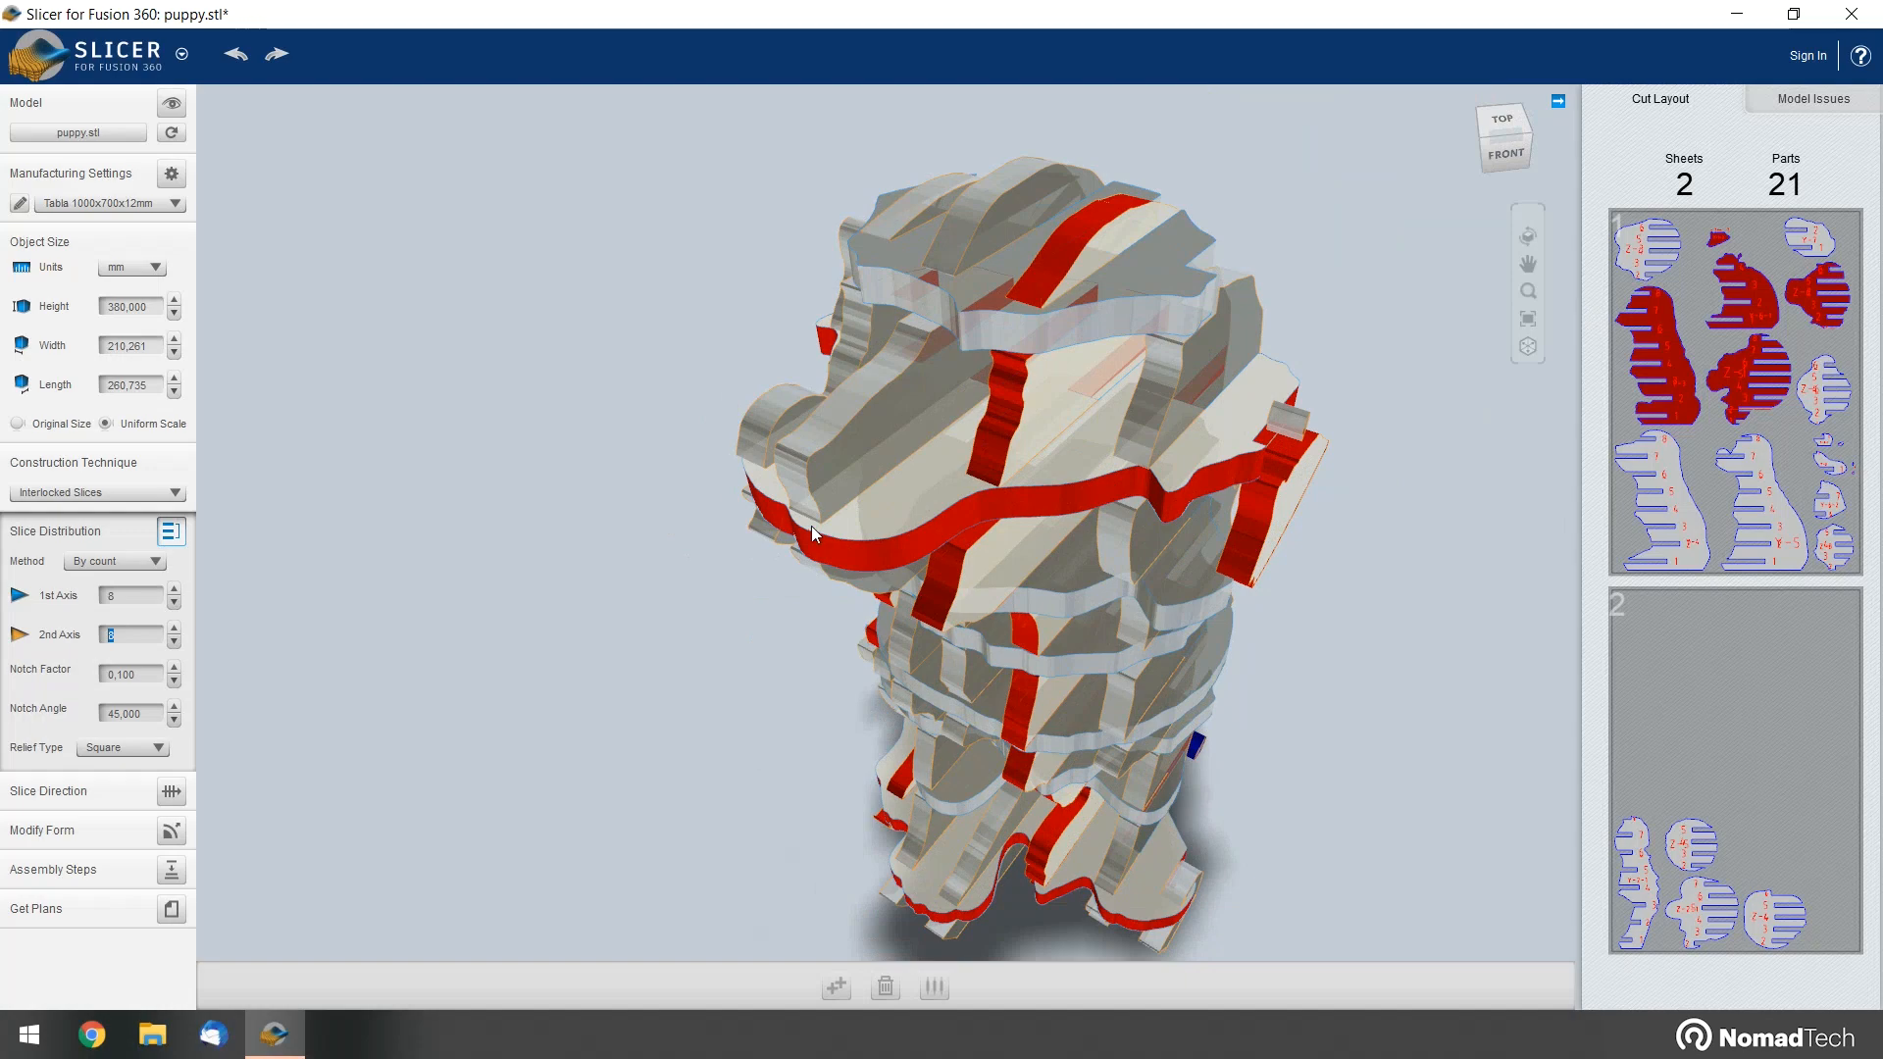
left_click_drag(763, 738, 1437, 743)
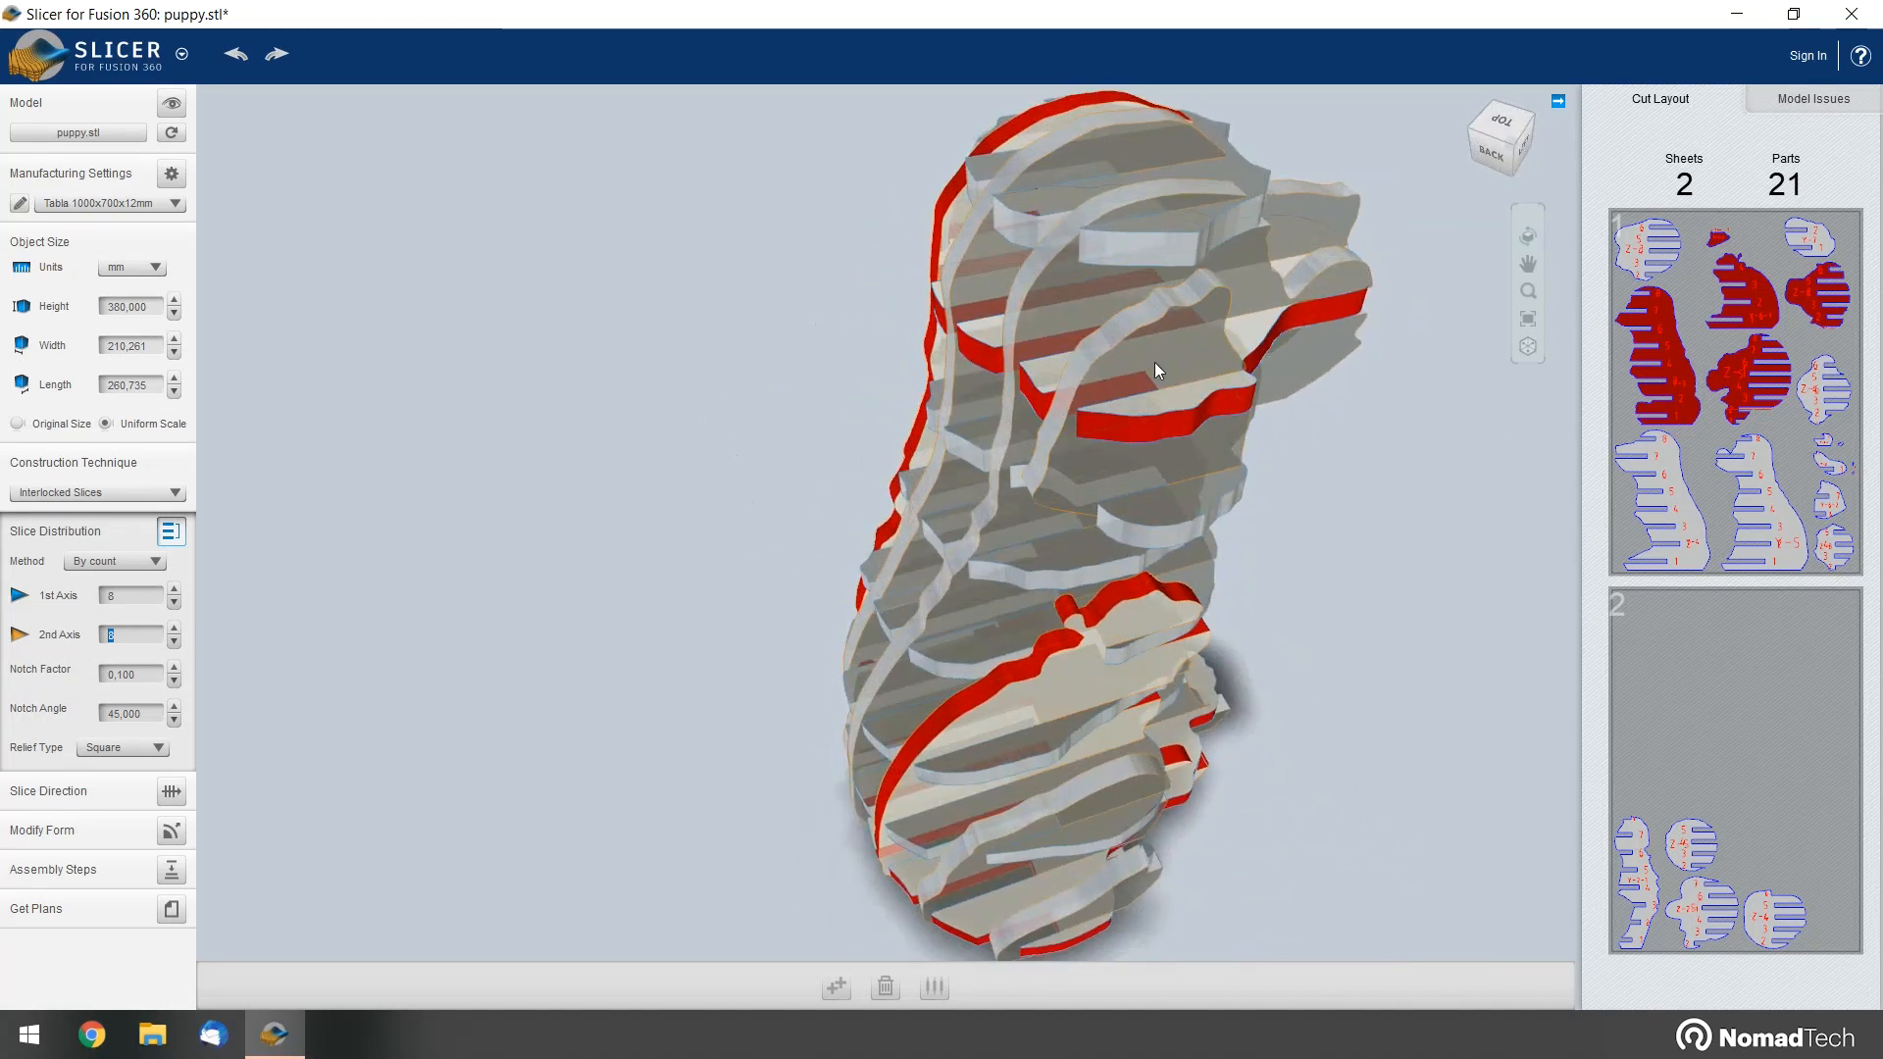
left_click_drag(810, 561, 1057, 455)
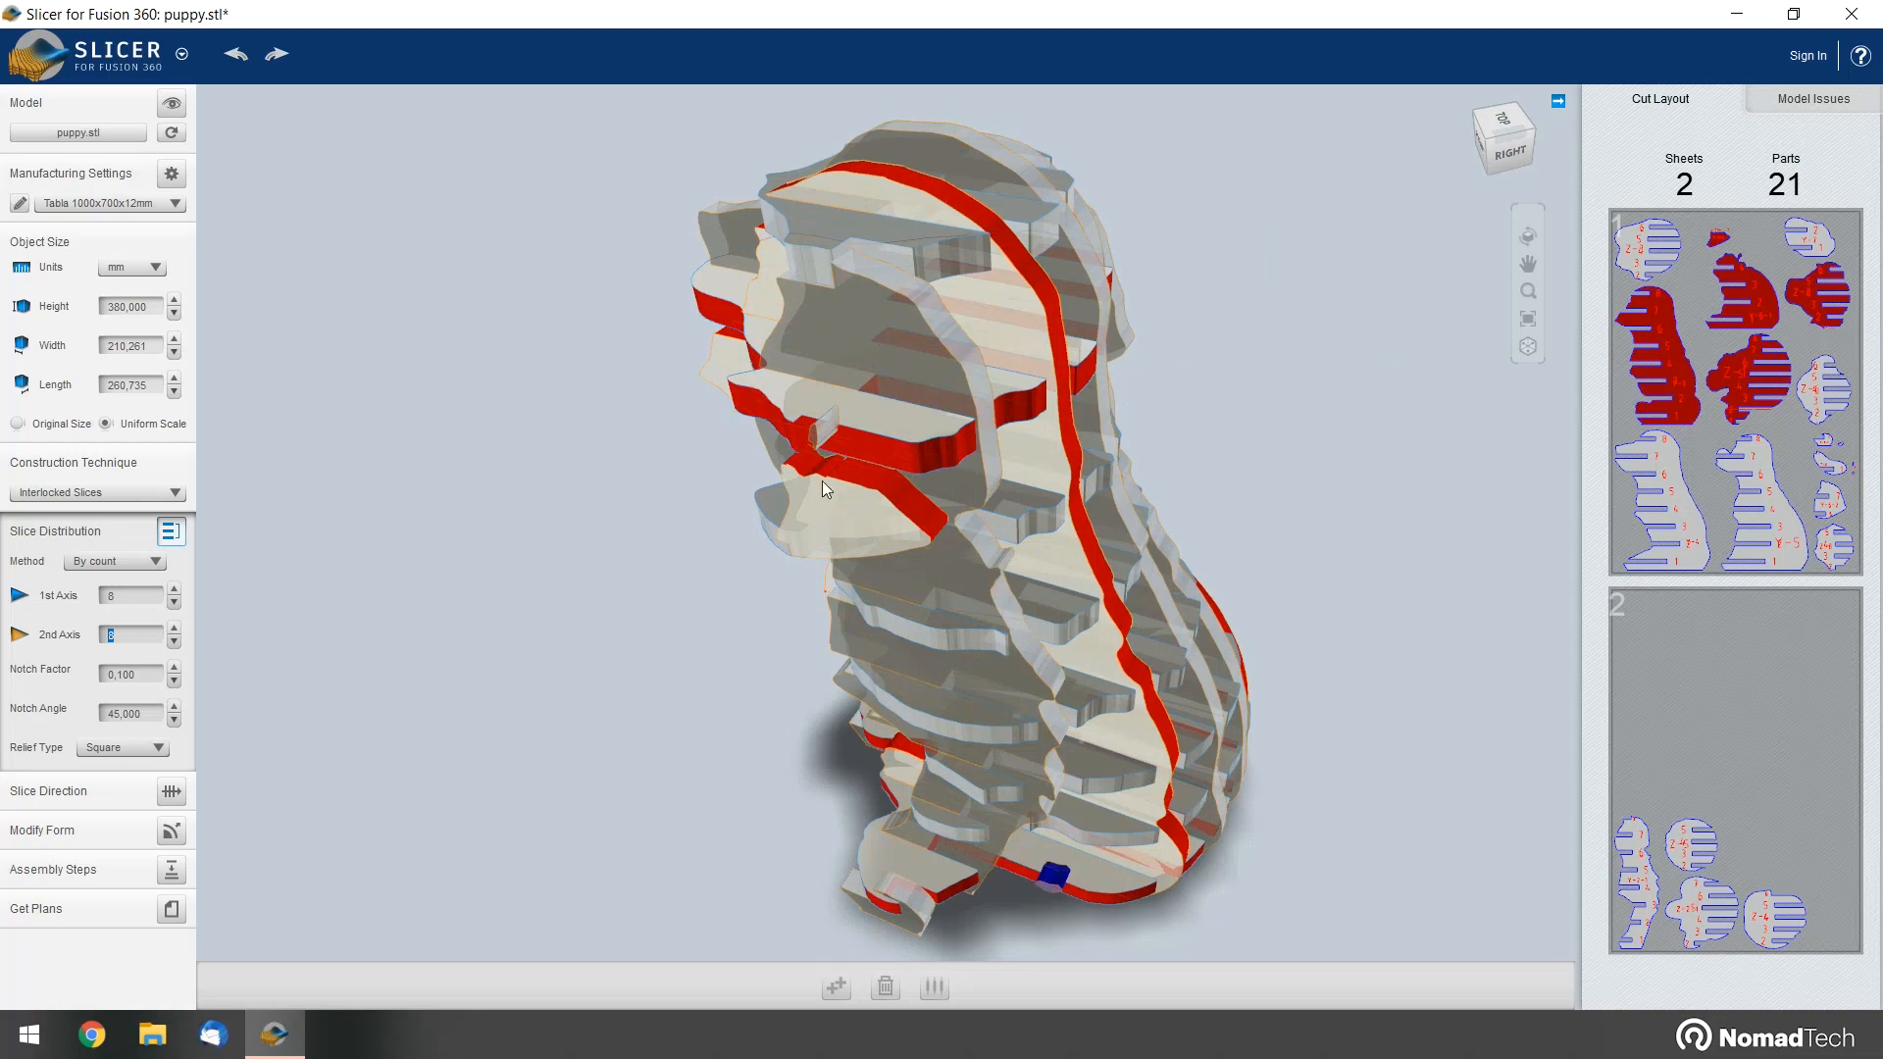
left_click_drag(750, 427, 563, 677)
scroll(769, 660, "up", 5)
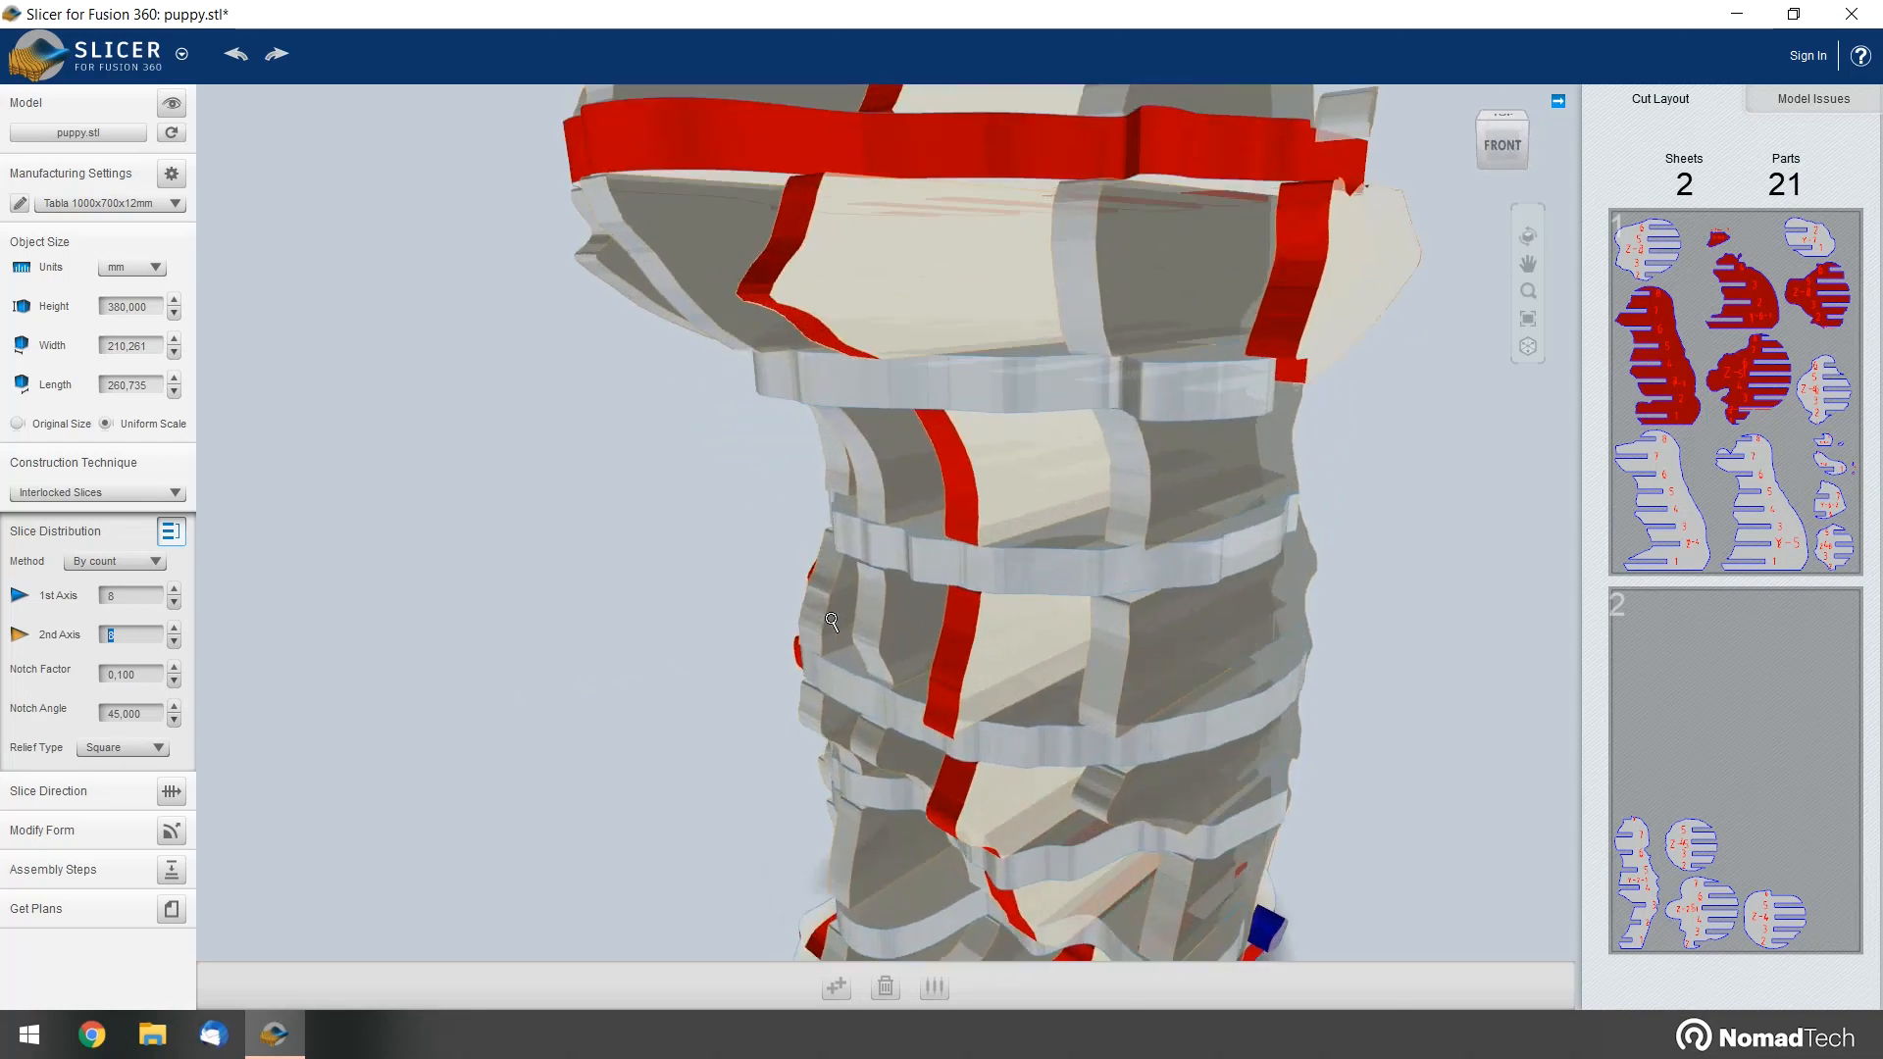
scroll(831, 622, "down", 5)
left_click_drag(828, 622, 884, 545)
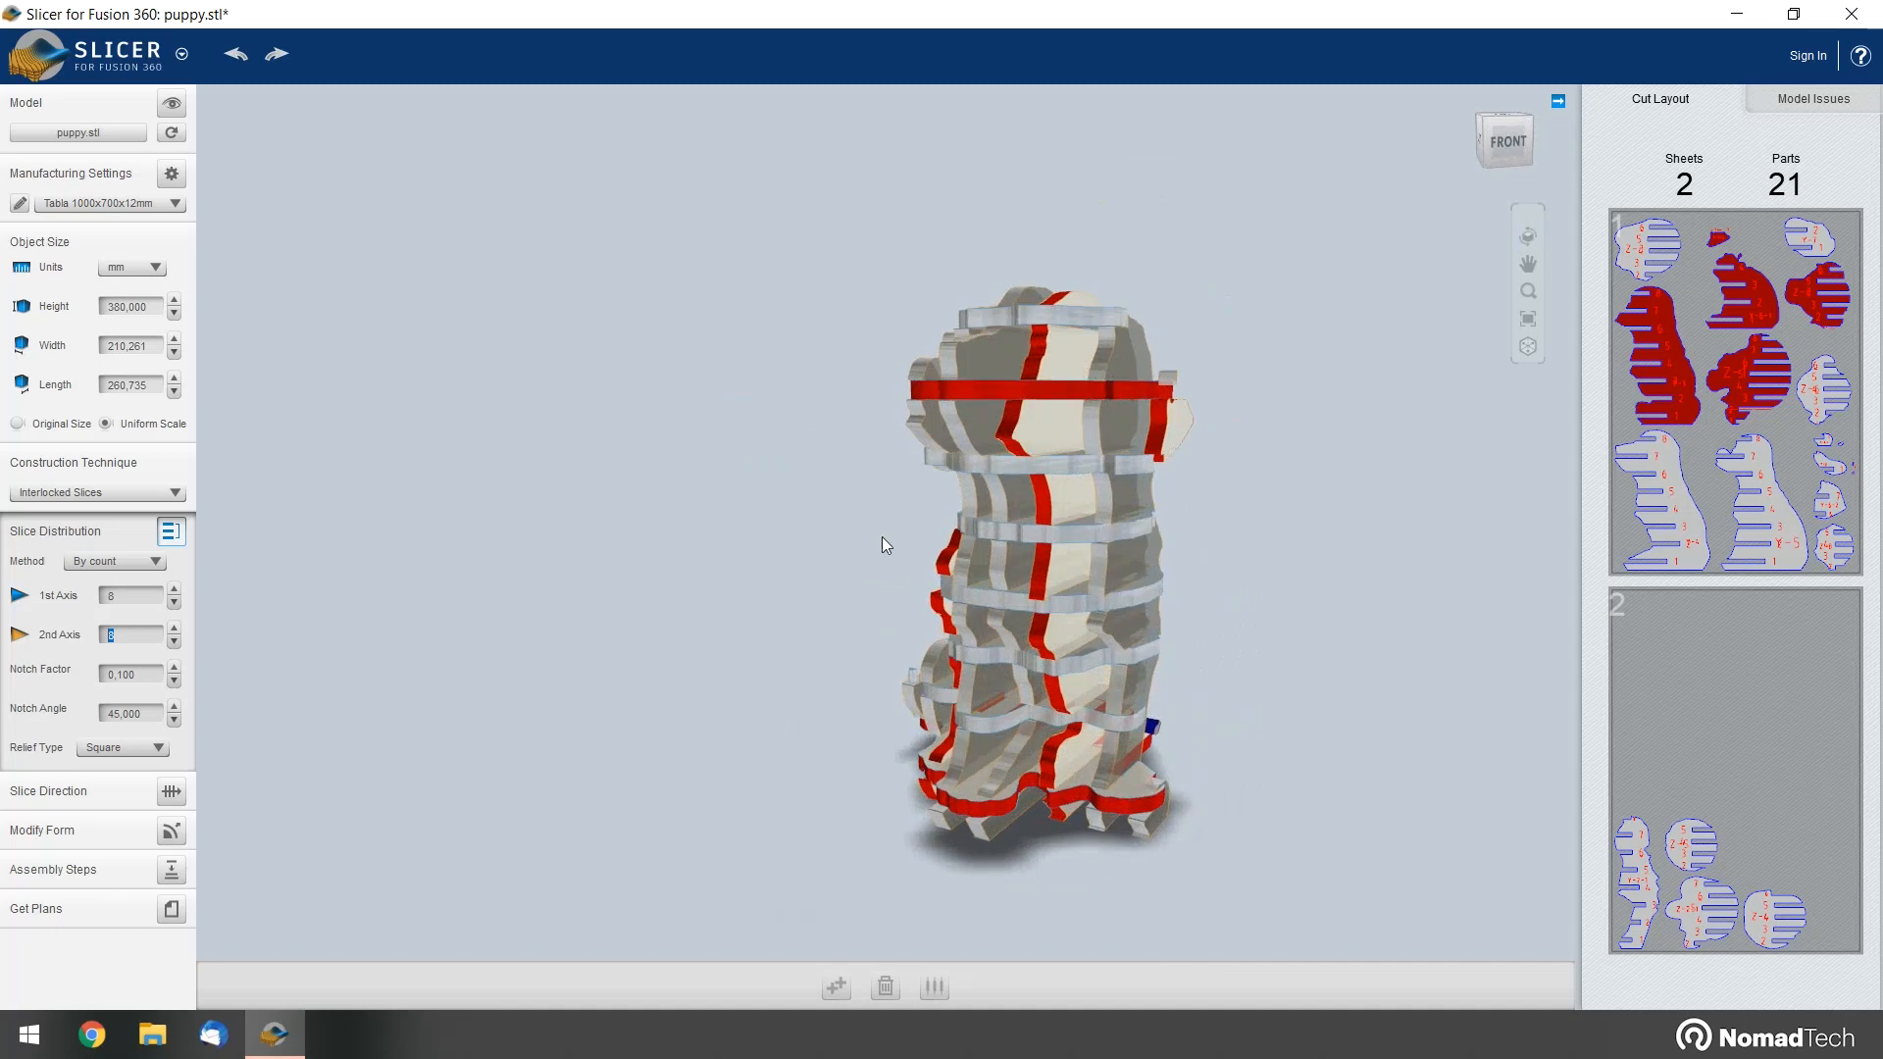
Nudge the red horizontal slice through the puppy's head, second from the top, slightly upward
scroll(991, 391, "up", 2)
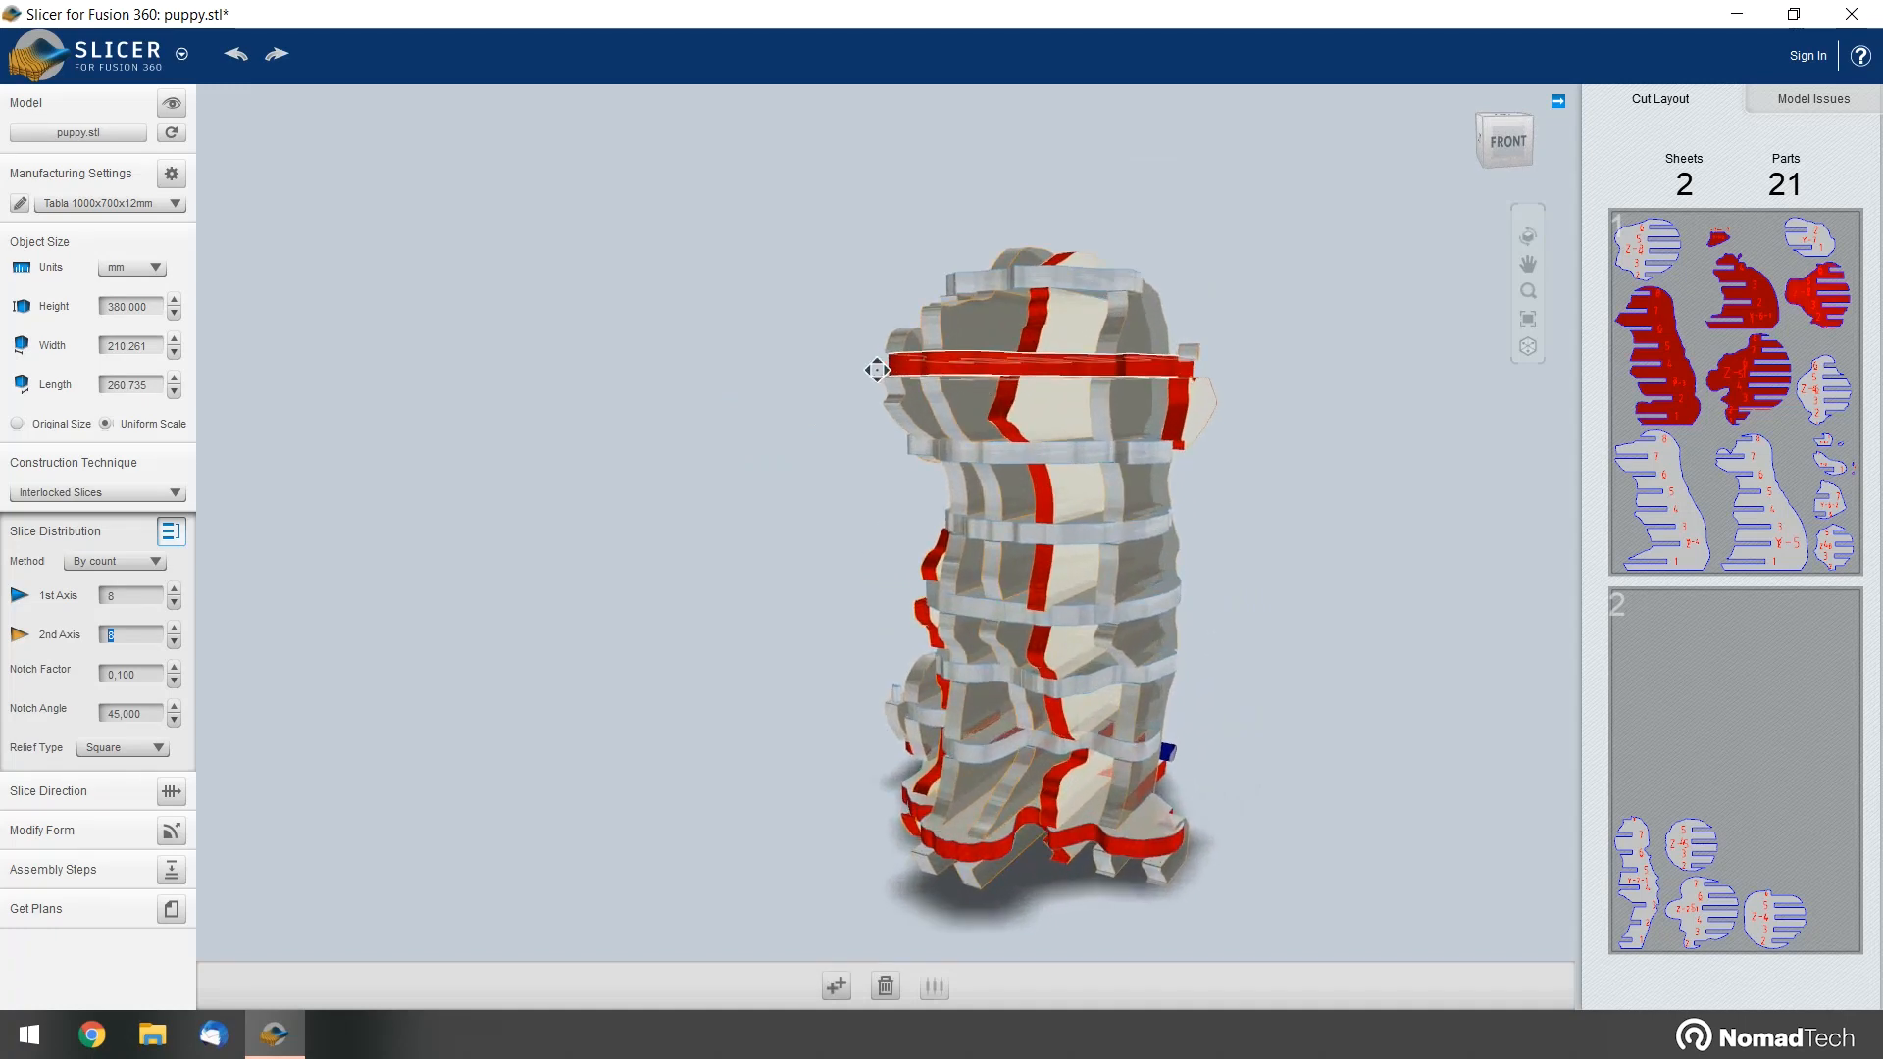
left_click_drag(777, 359, 986, 386)
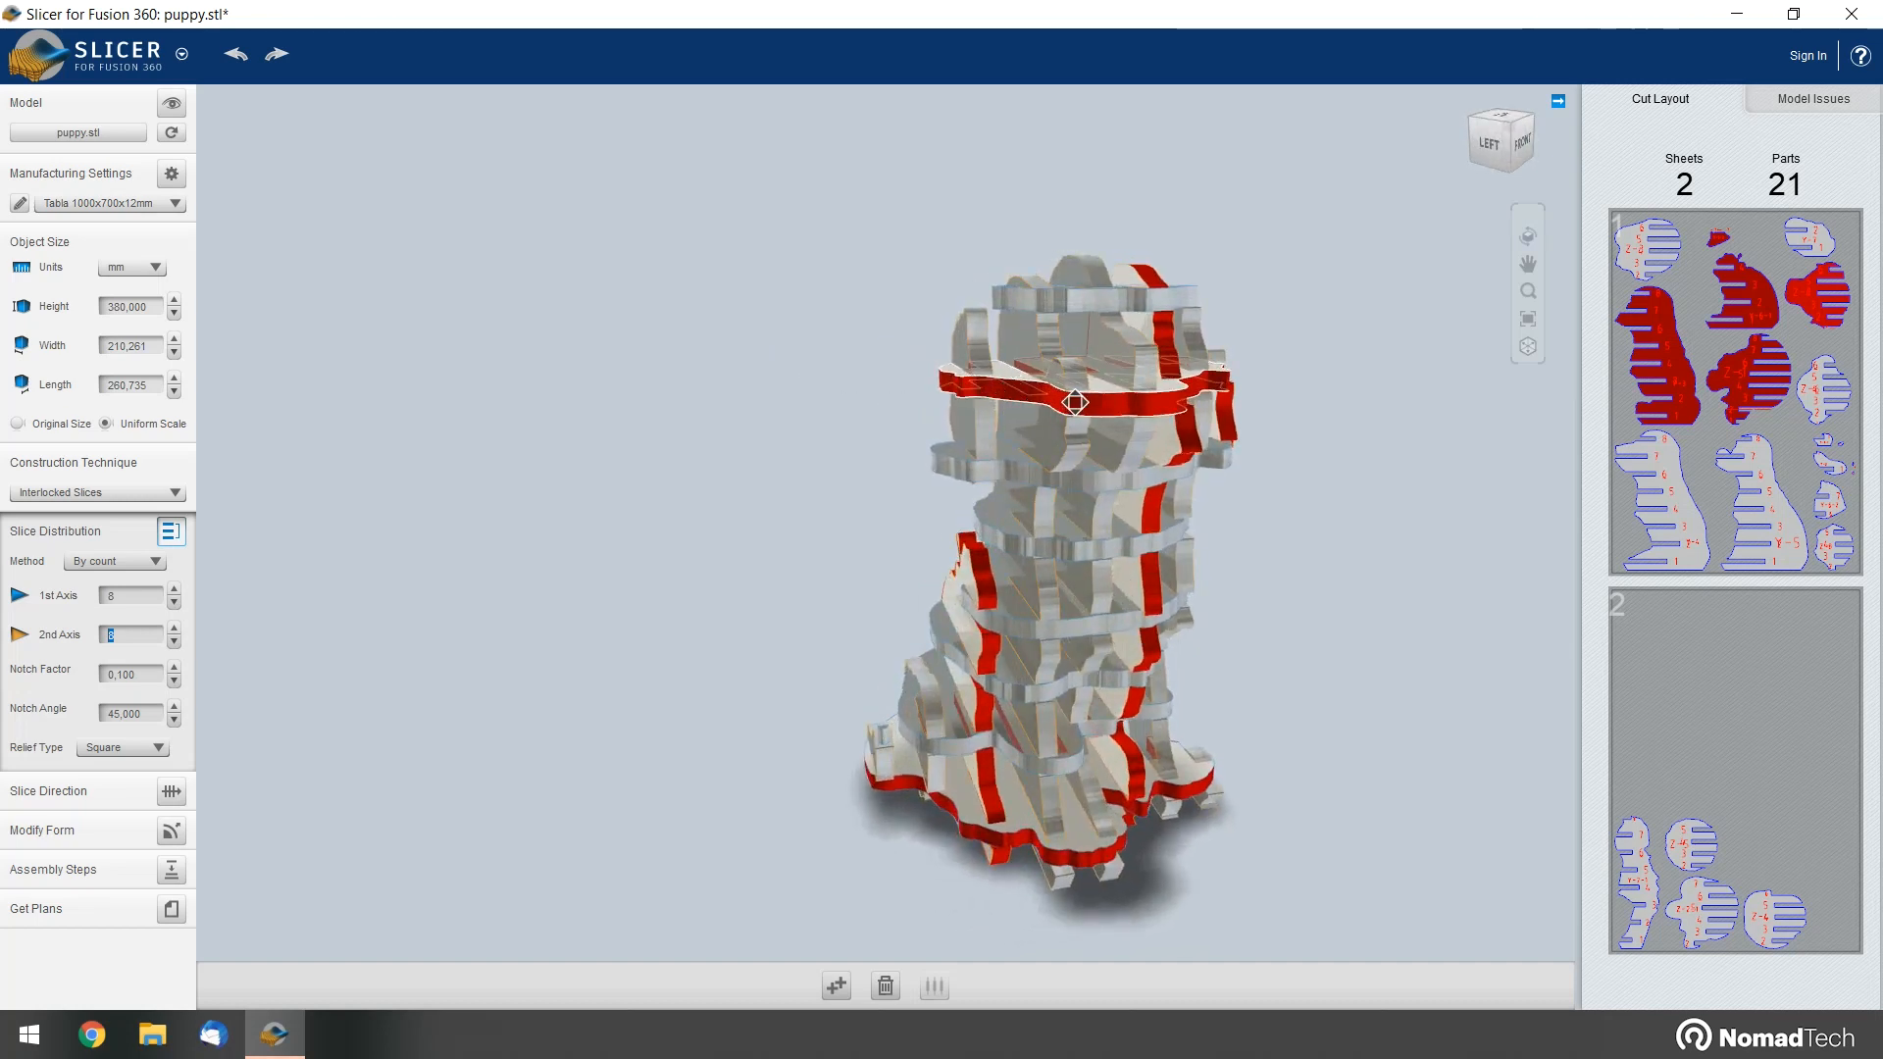
scroll(984, 363, "up", 2)
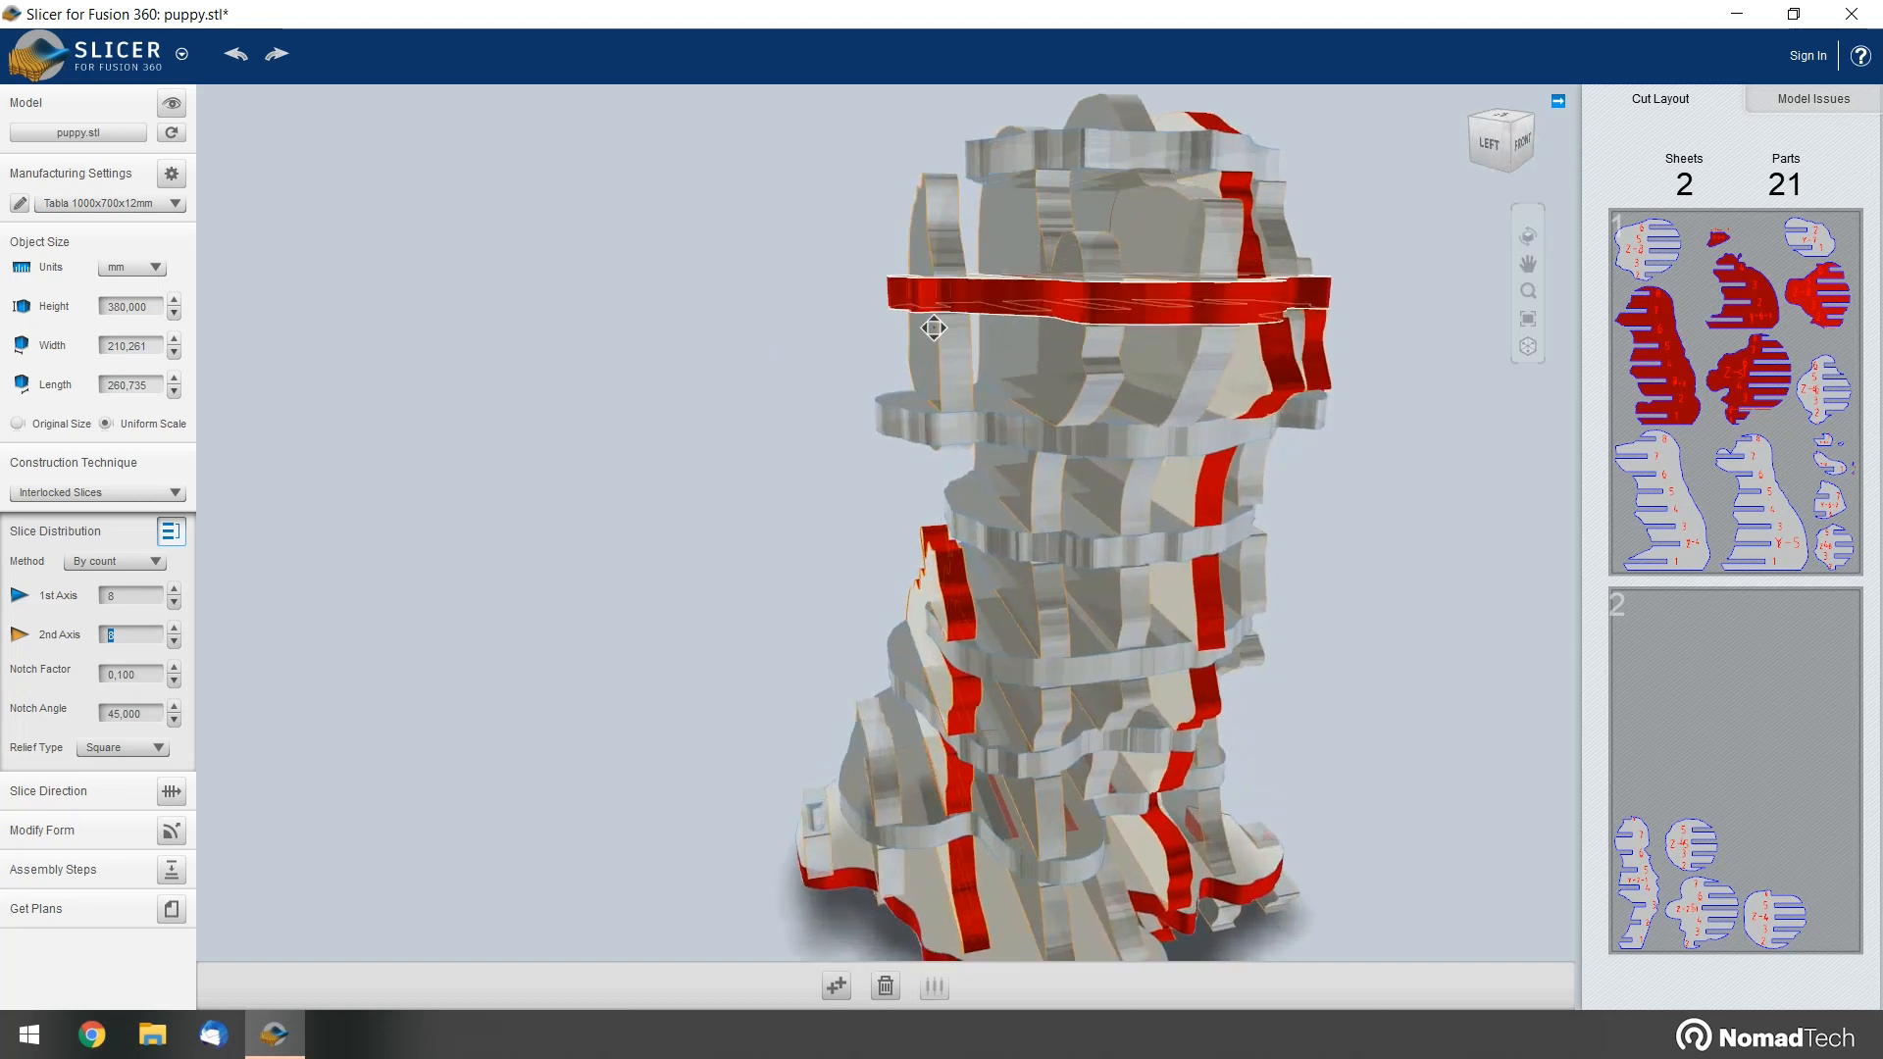
left_click_drag(1355, 226, 1330, 317)
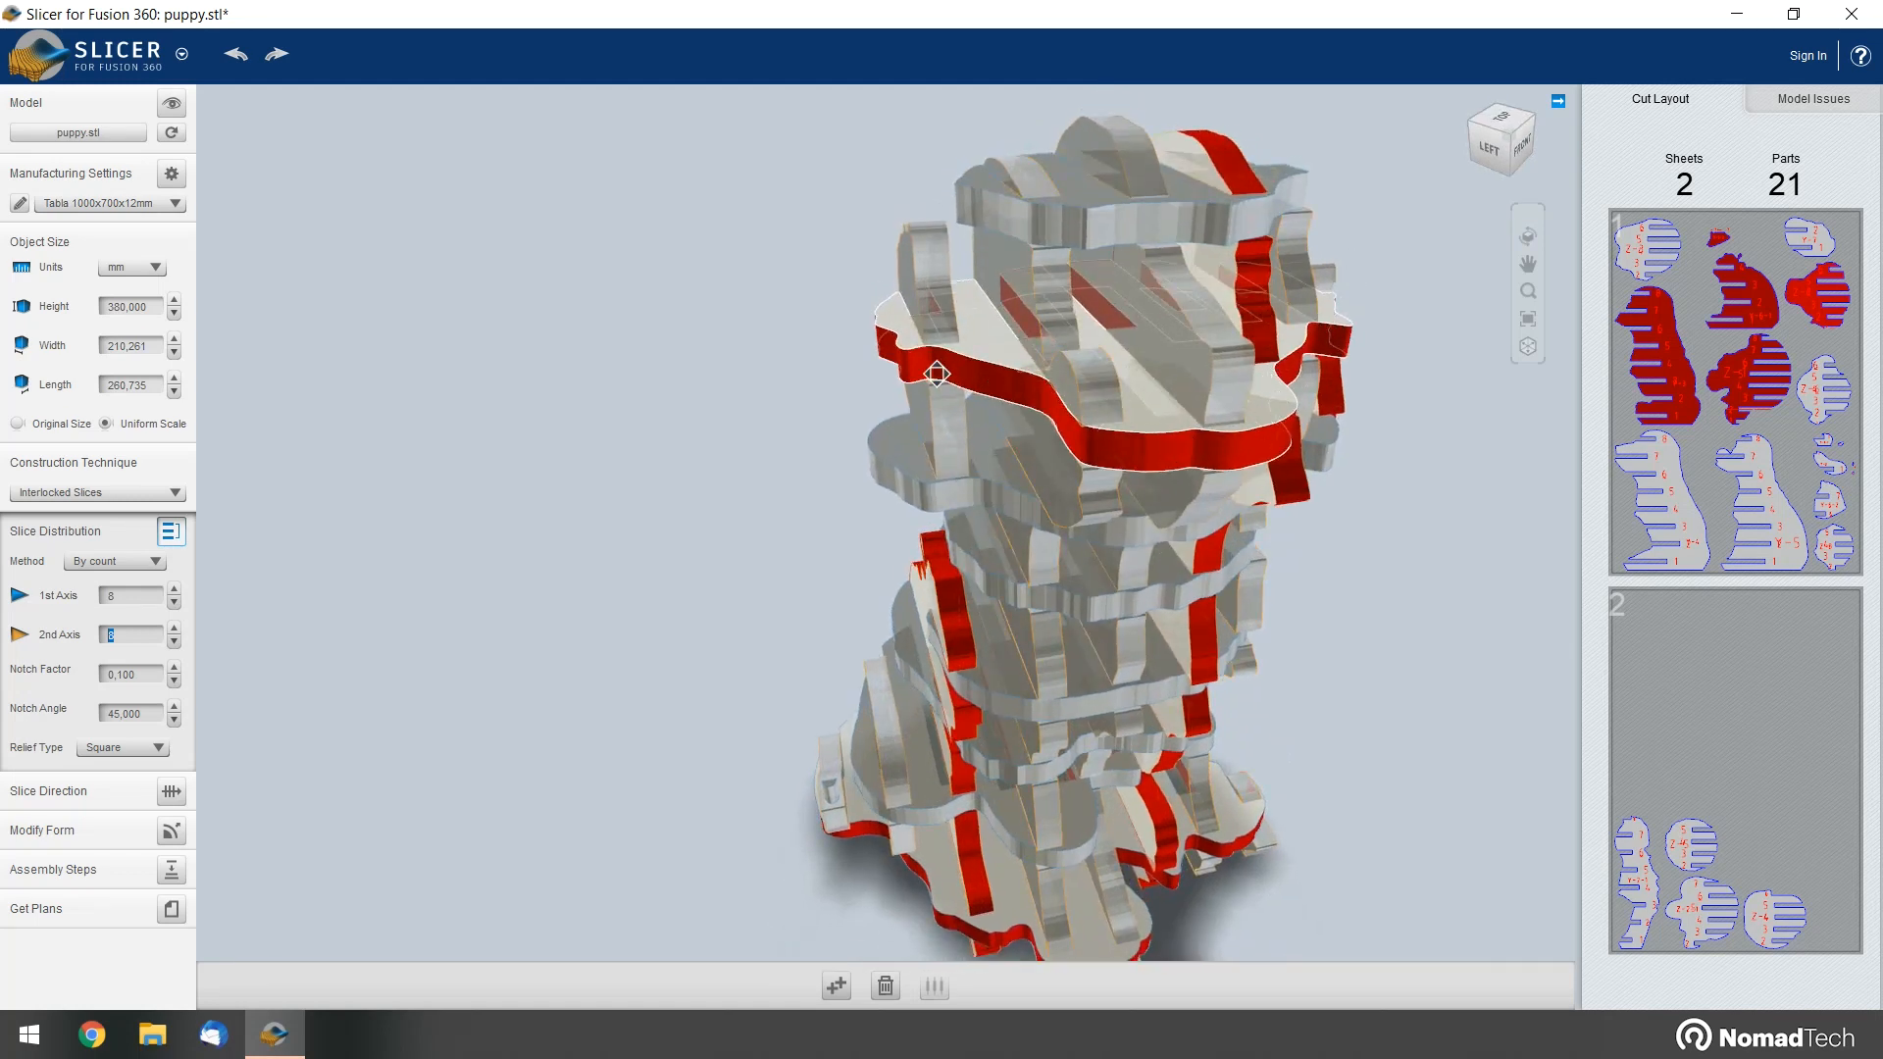
left_click_drag(913, 336, 837, 408)
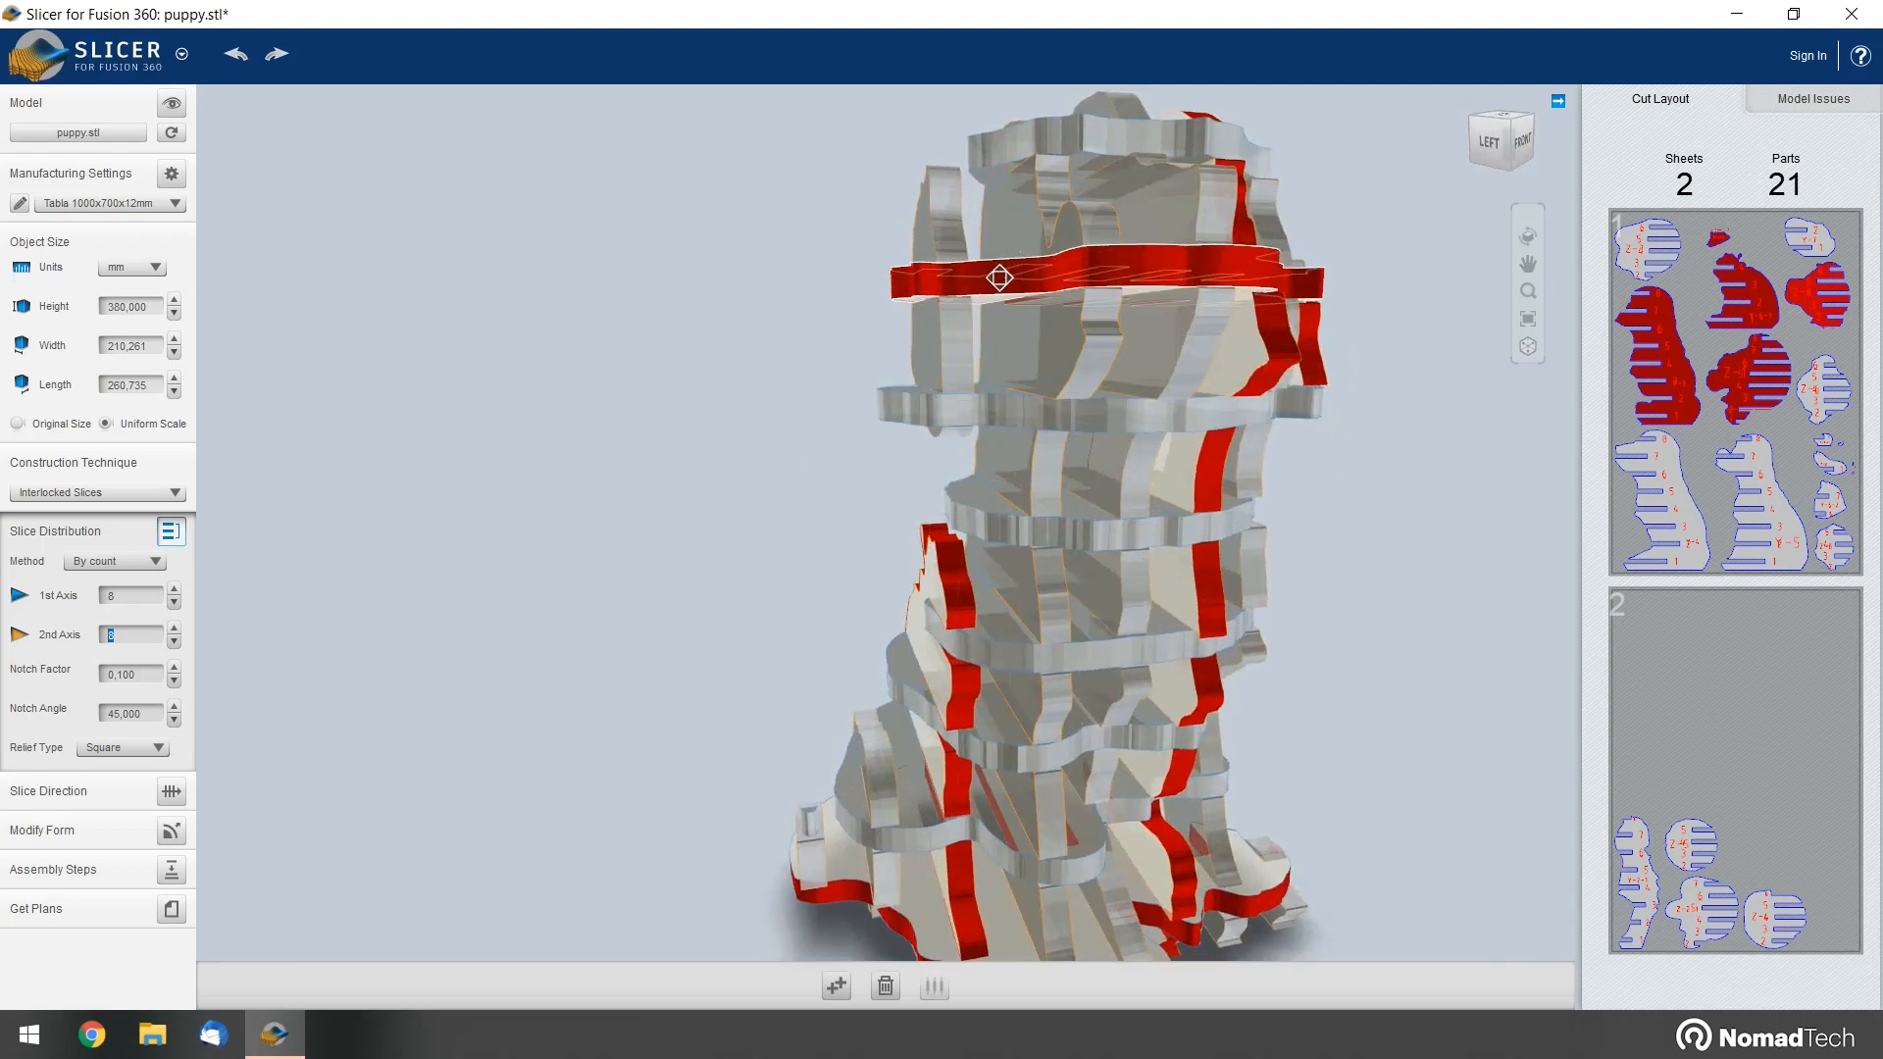
mouse_move(1002, 282)
left_mouse_down()
mouse_move(1010, 303)
mouse_move(1021, 180)
mouse_move(1024, 271)
left_mouse_up()
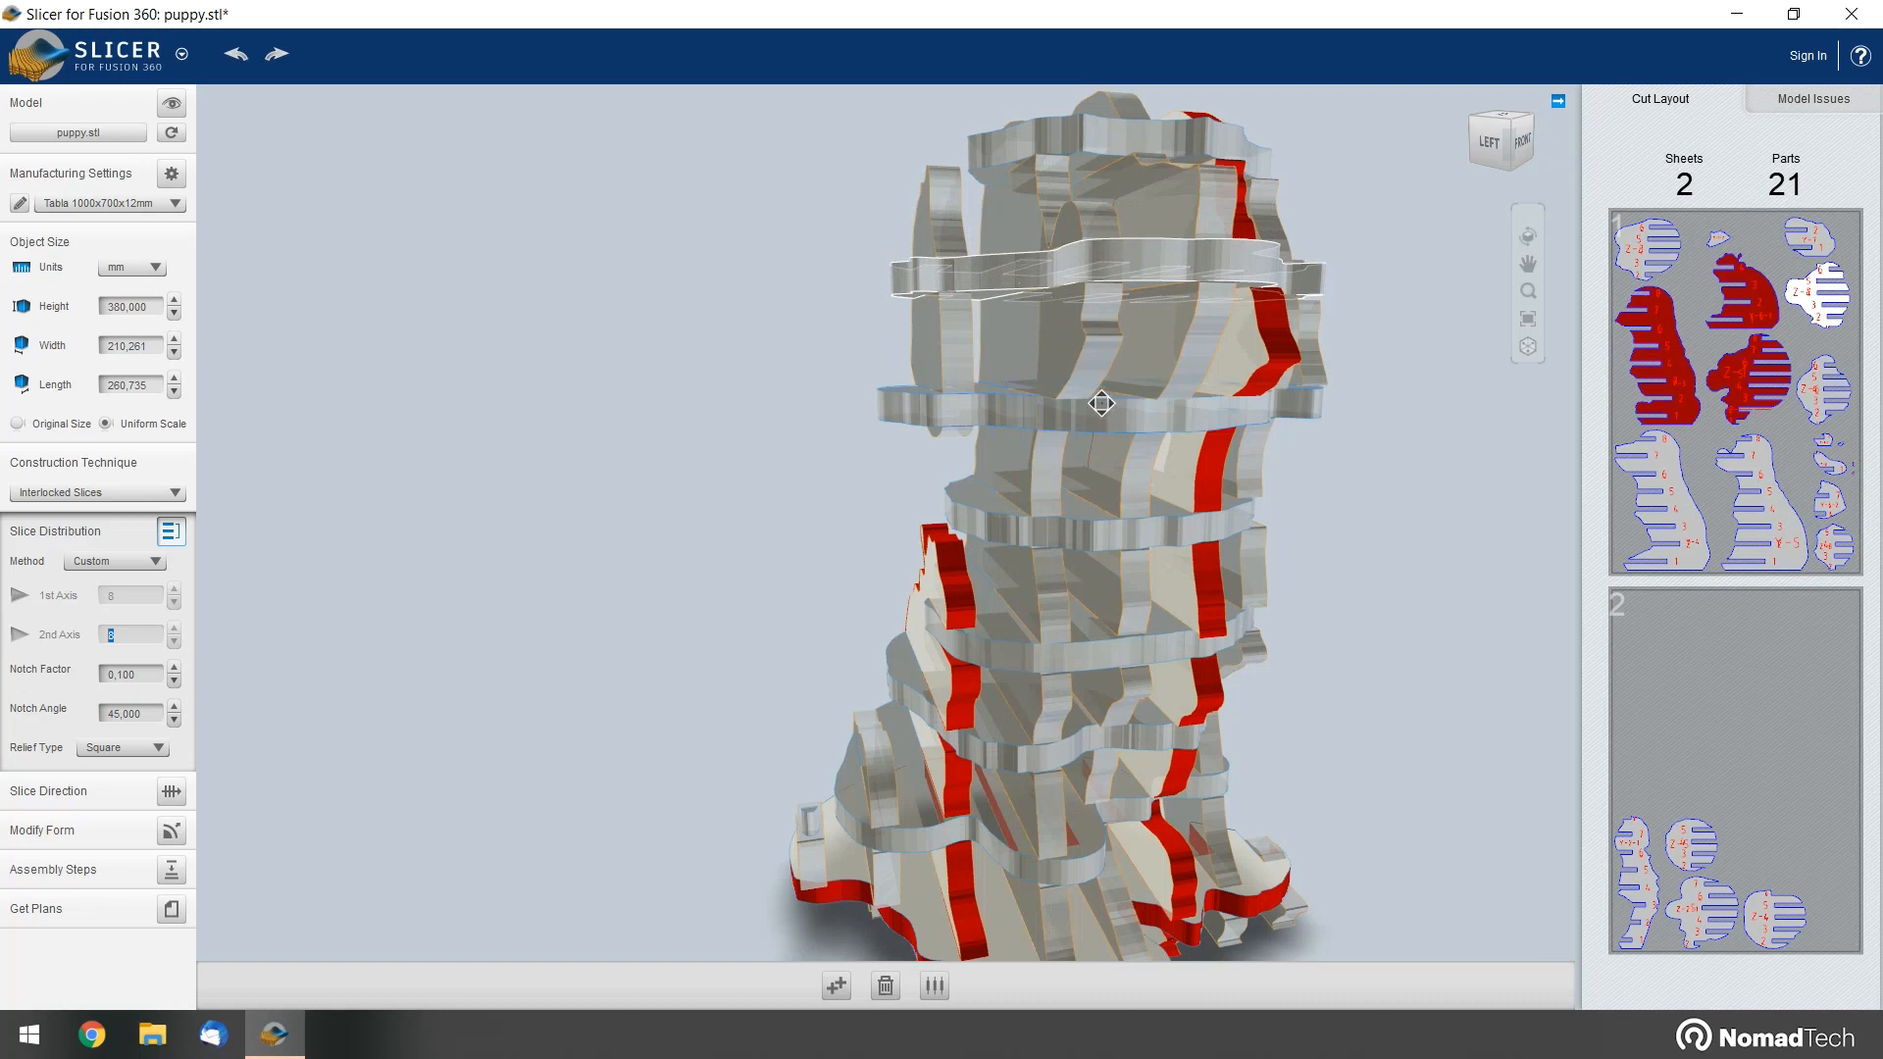
Shift the tall red vertical slice running from the puppy's head to its feet slightly sideways and fine-tune its position
mouse_move(1381, 512)
left_mouse_down()
mouse_move(1316, 576)
mouse_move(1056, 547)
mouse_move(1360, 515)
left_mouse_up()
scroll(583, 514, "up", 3)
scroll(584, 514, "down", 3)
left_click_drag(598, 468, 930, 455)
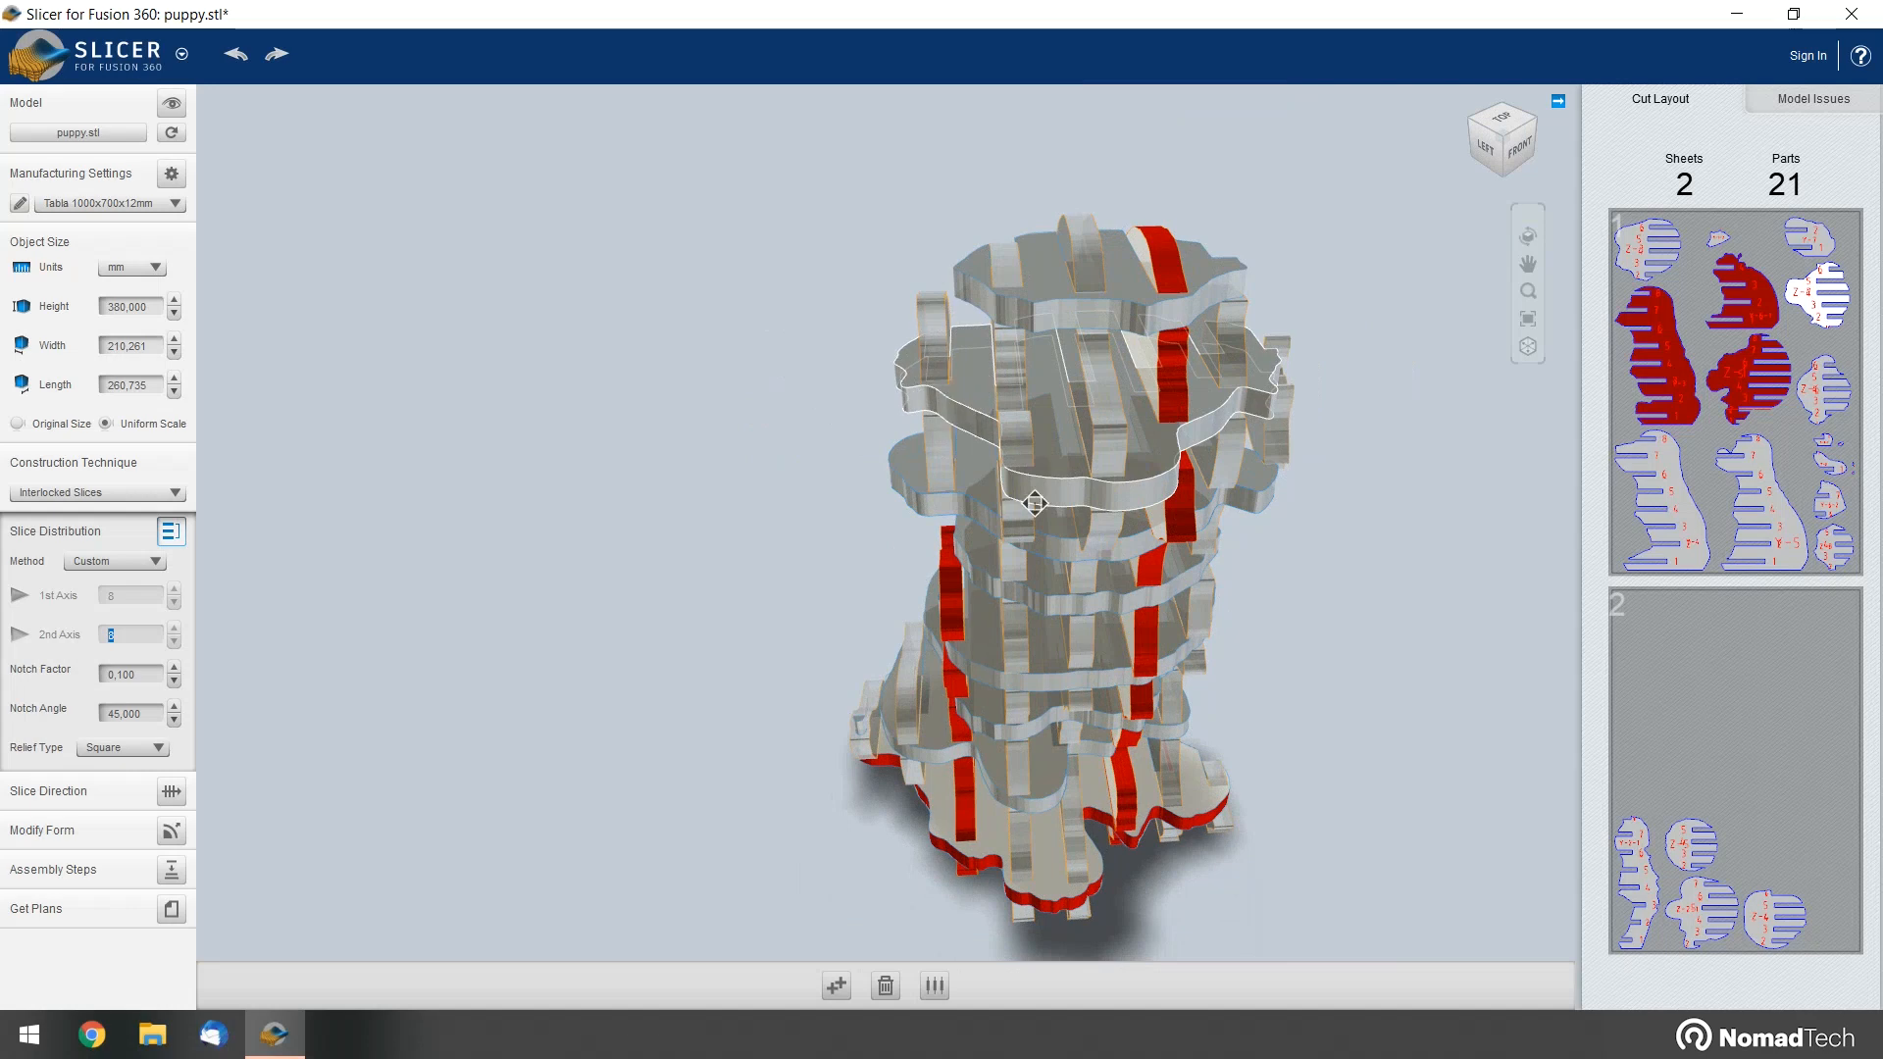
left_click_drag(1301, 579, 1407, 570)
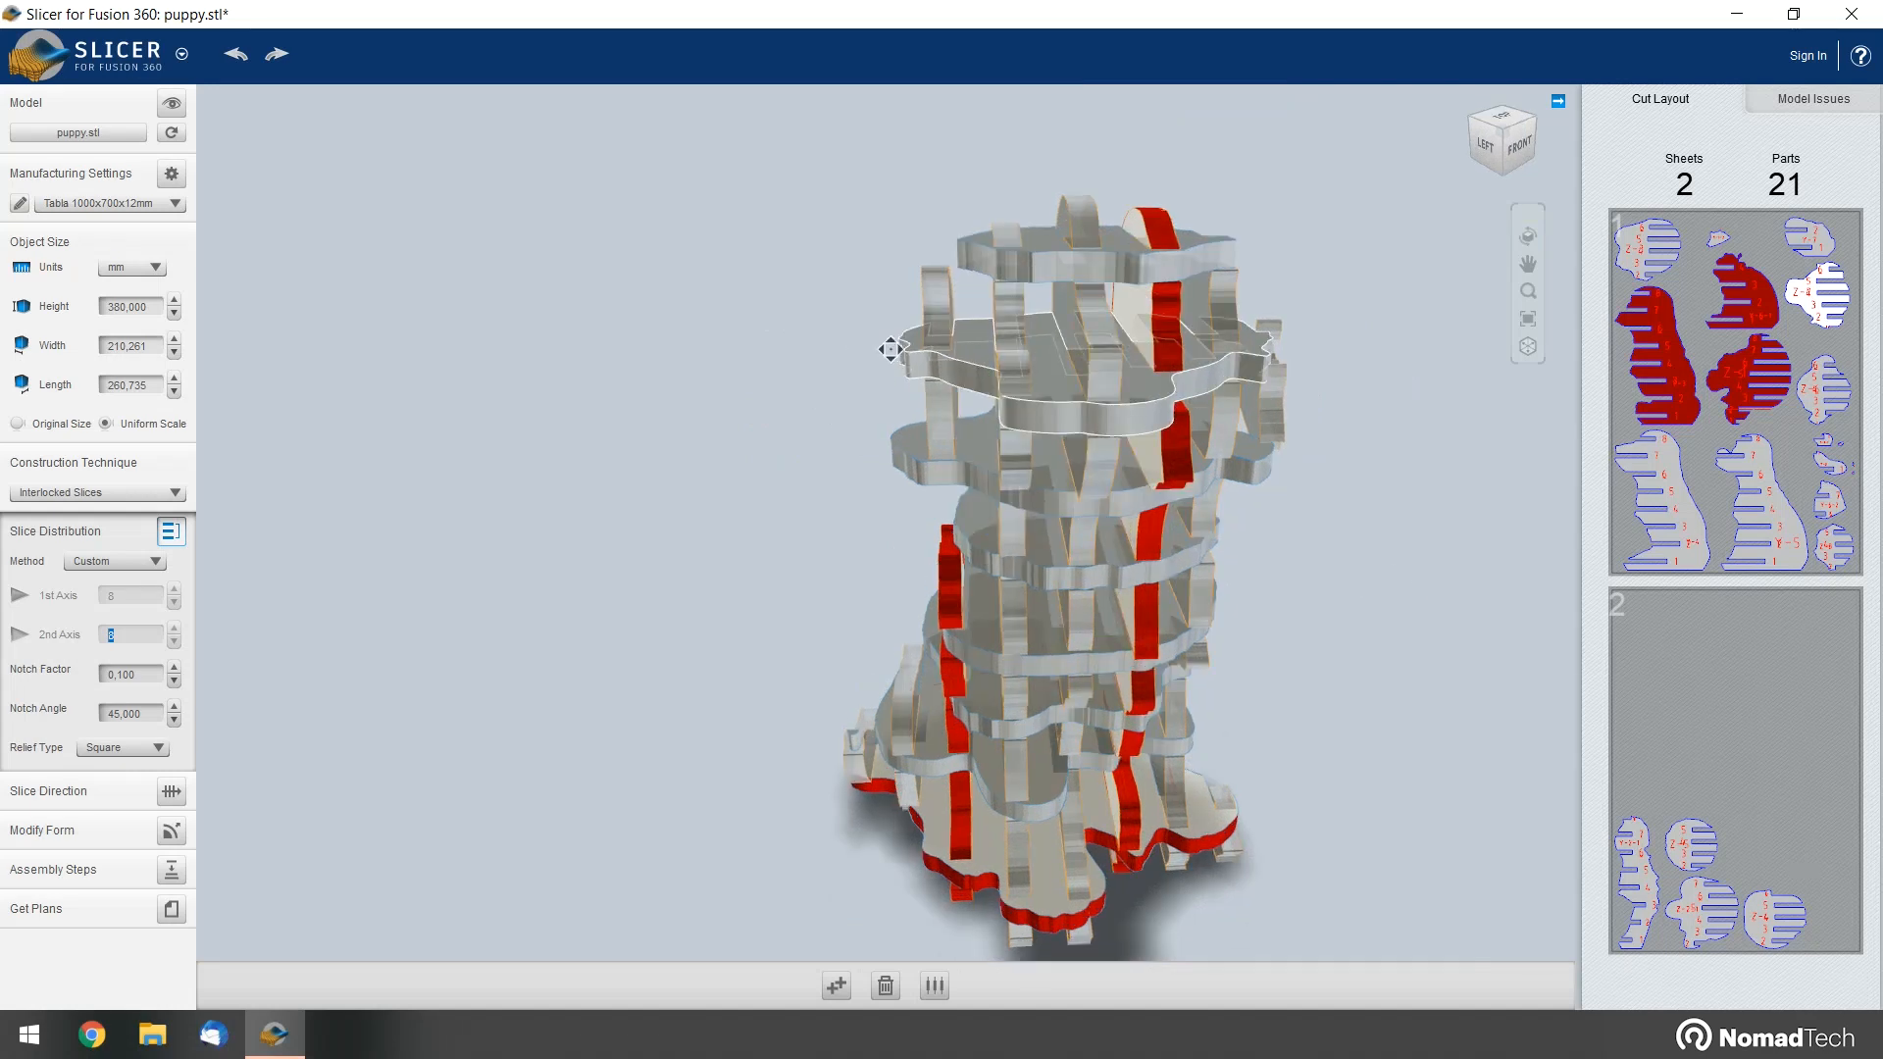
left_click_drag(825, 588, 761, 623)
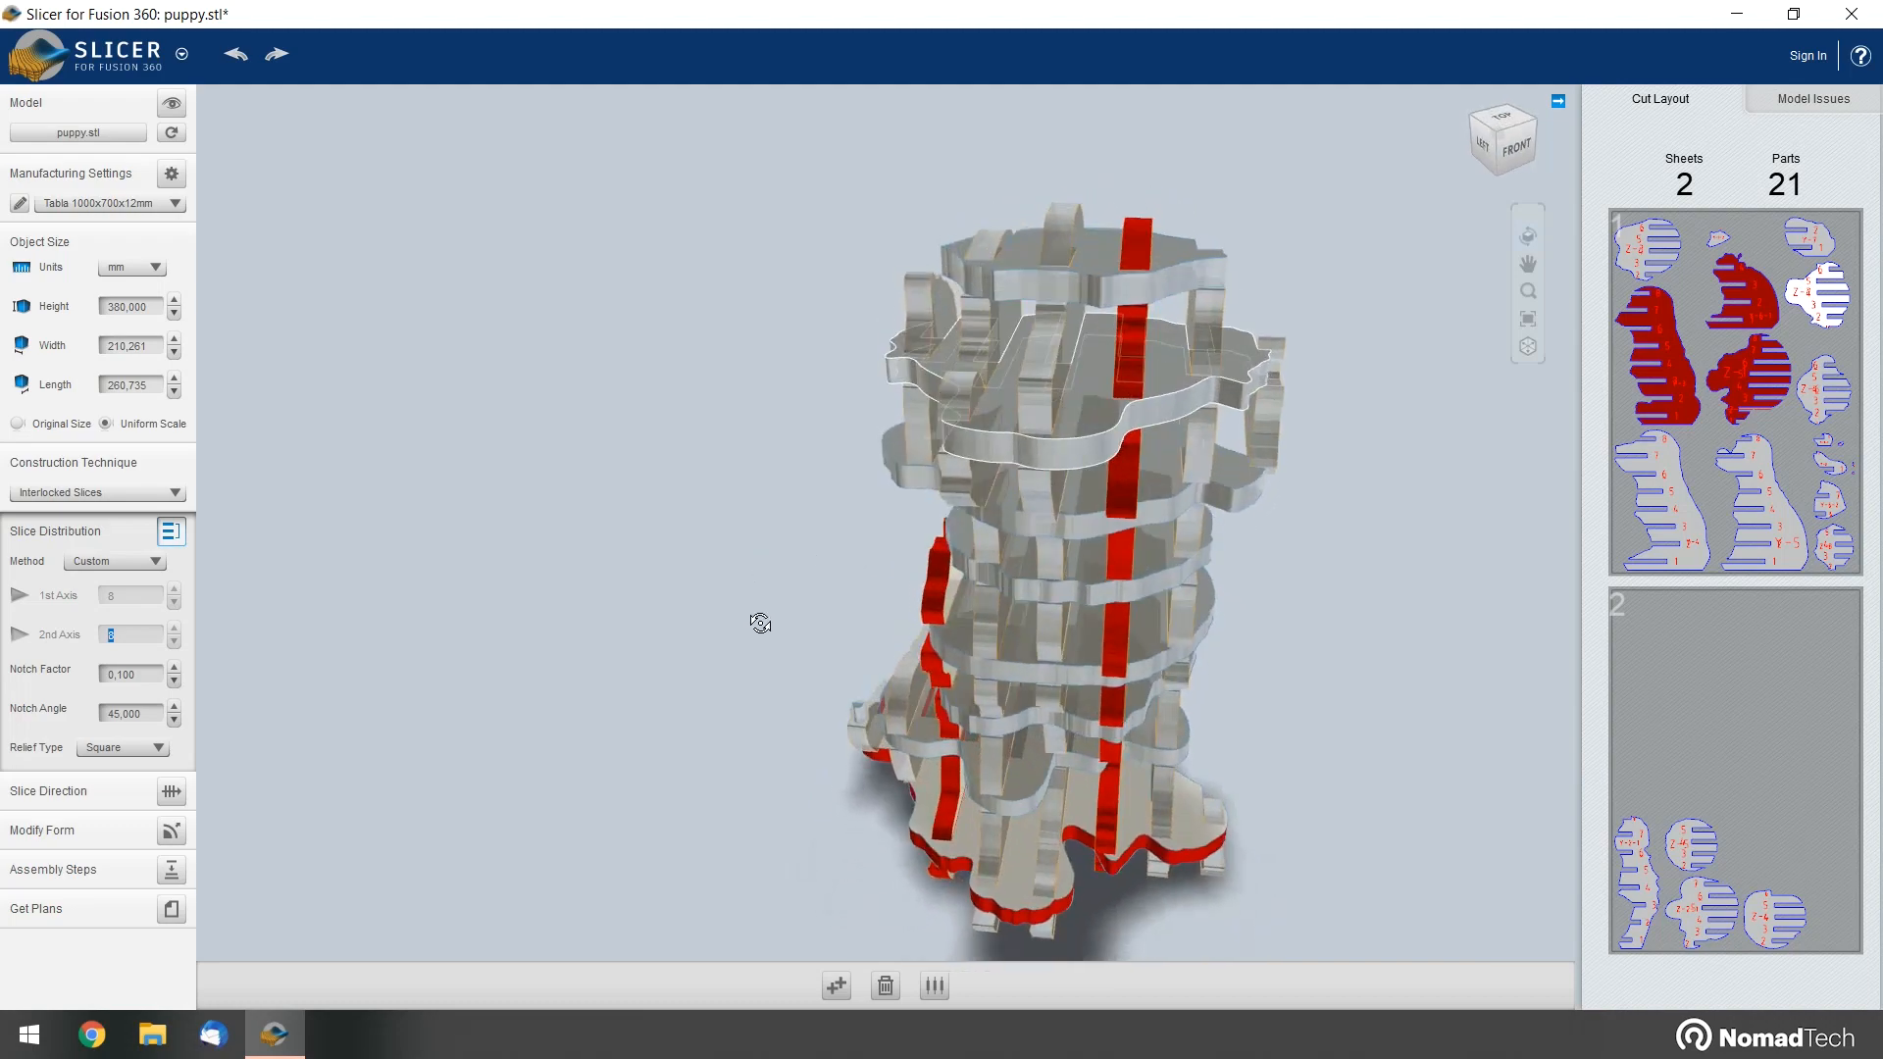
scroll(1125, 412, "down", 4)
scroll(1124, 417, "up", 2)
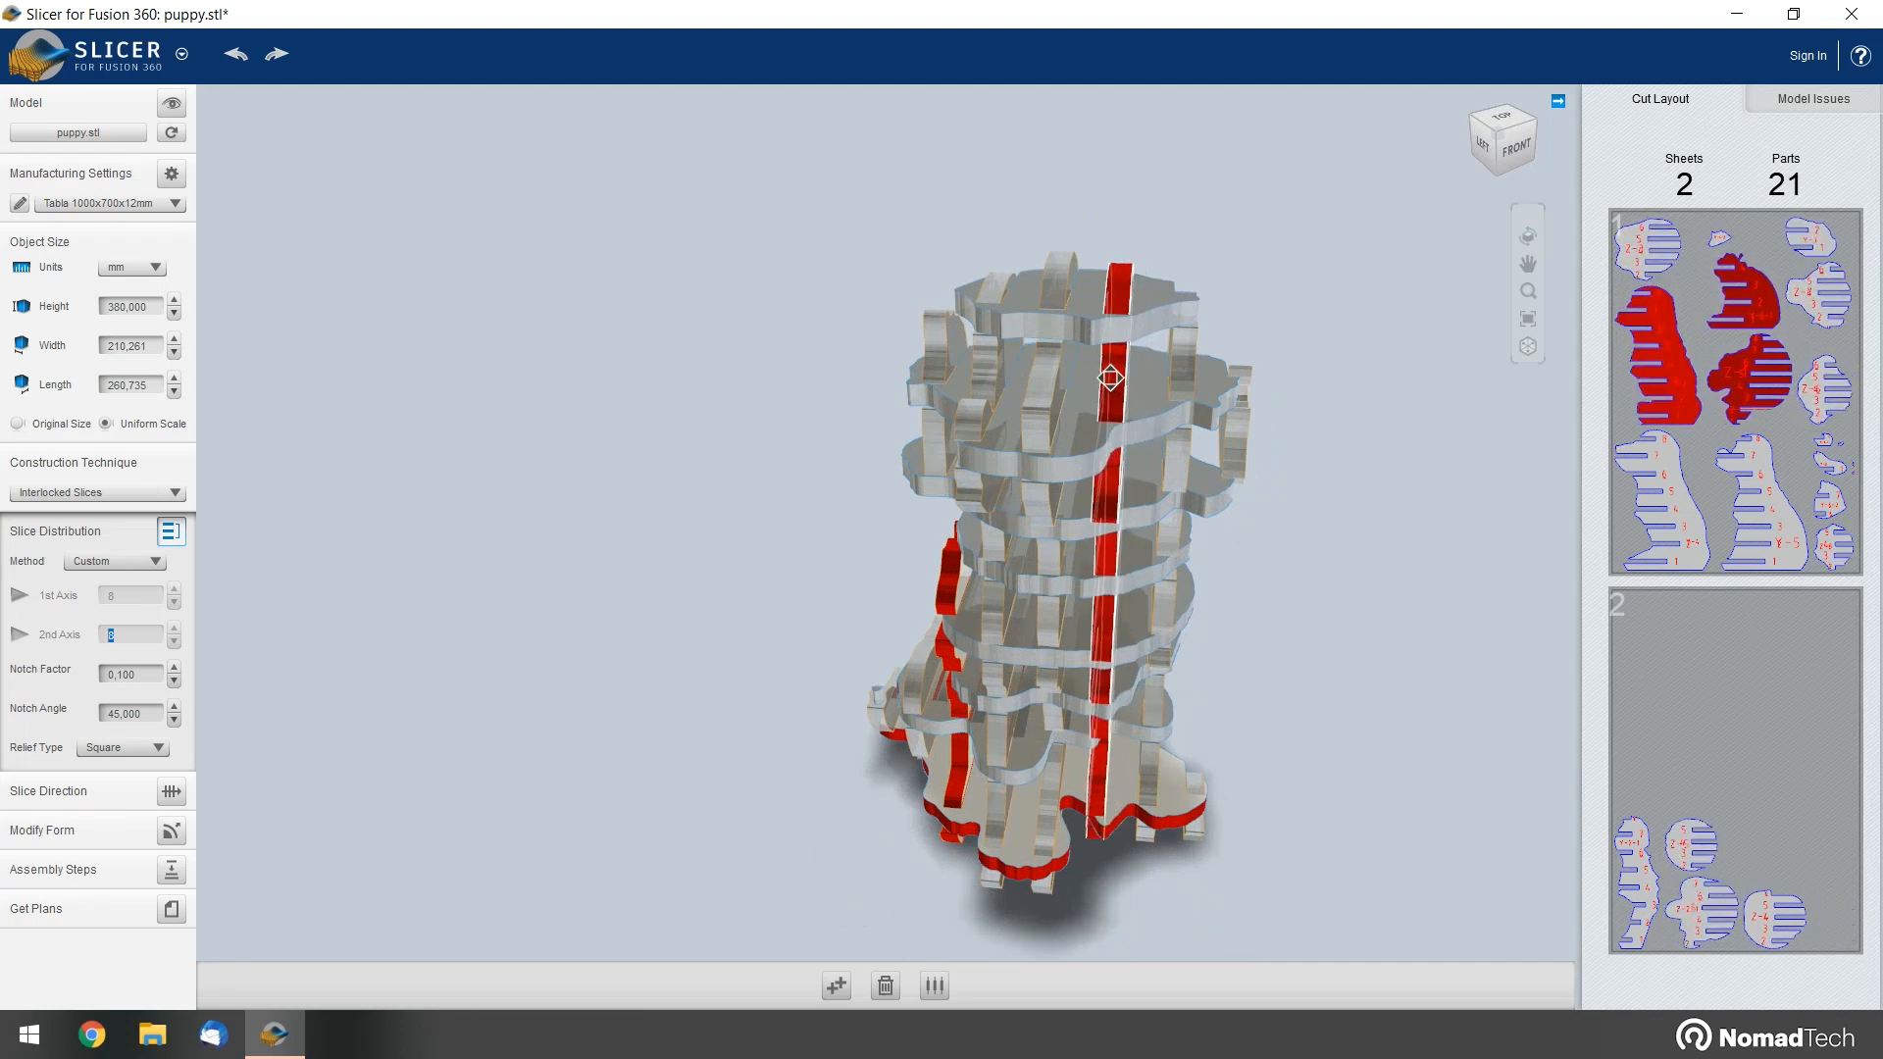
left_click_drag(1104, 378, 1142, 380)
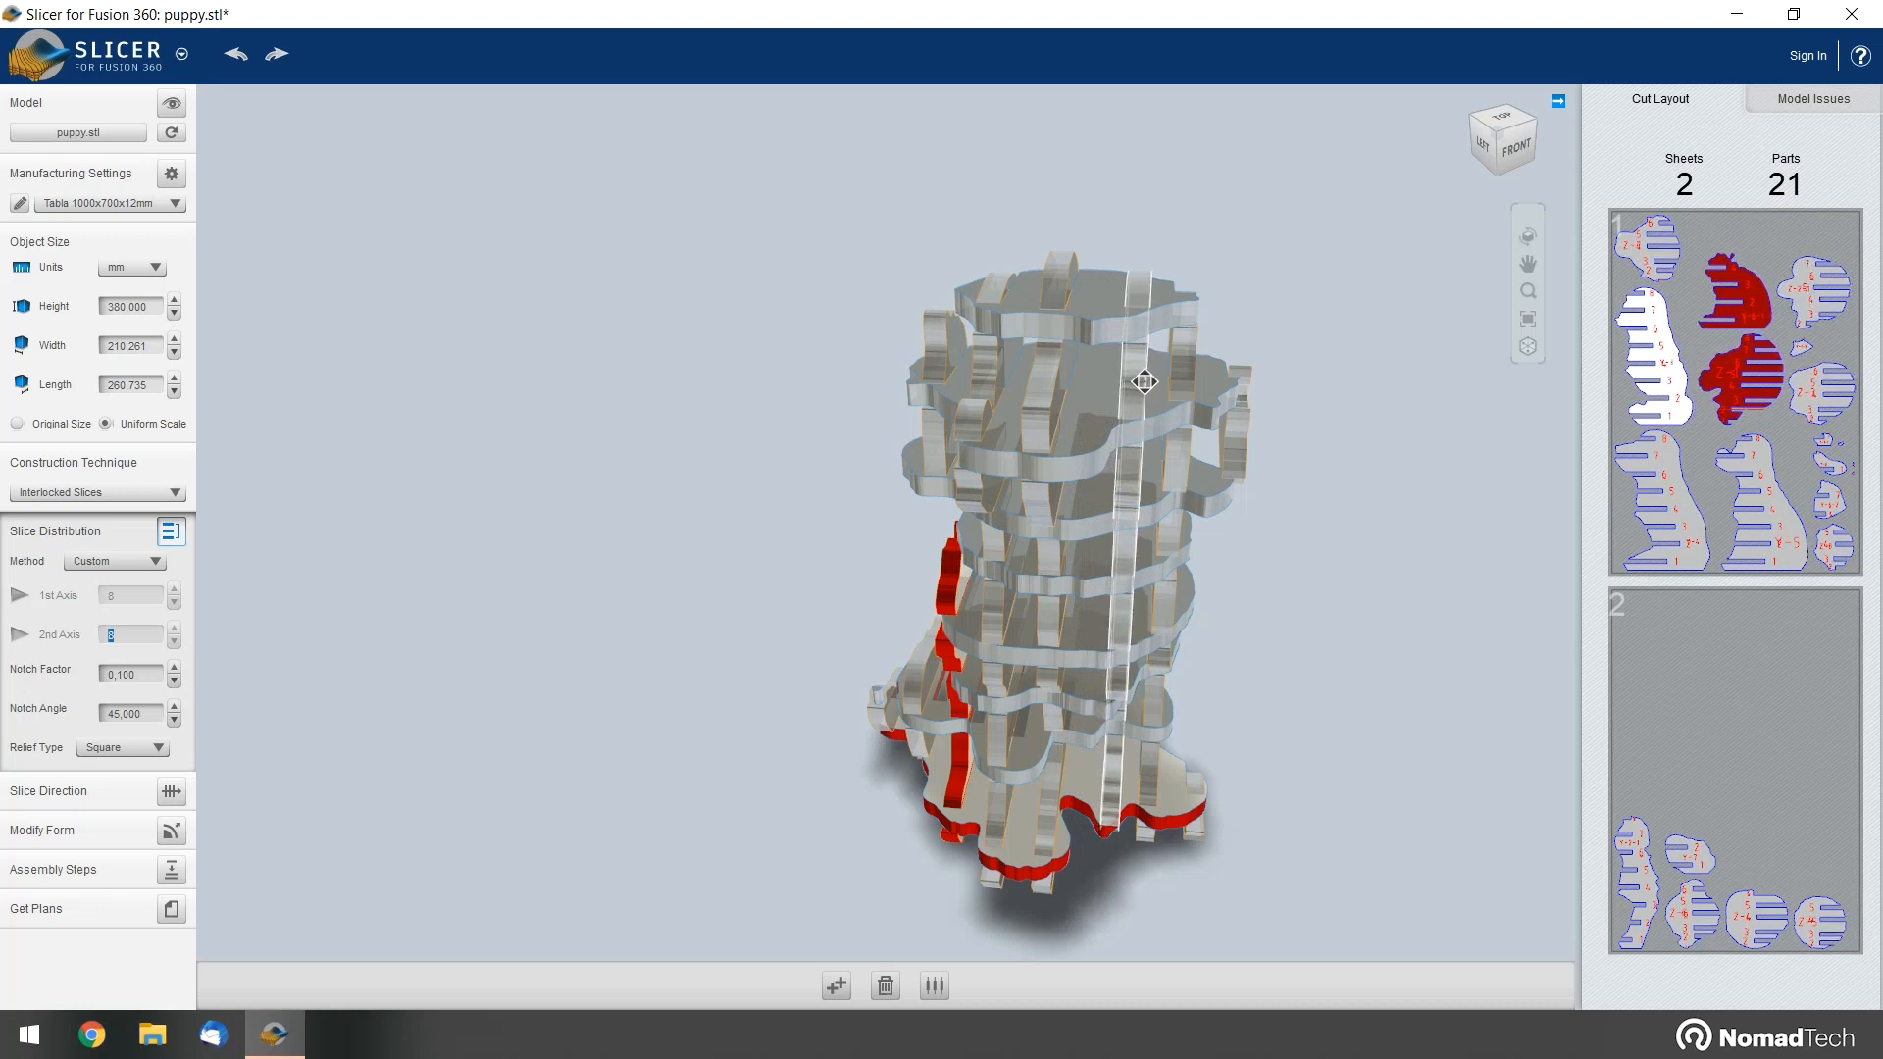
left_click_drag(1145, 382, 1138, 377)
mouse_move(1305, 530)
right_mouse_down()
mouse_move(1337, 487)
mouse_move(1329, 513)
right_mouse_up()
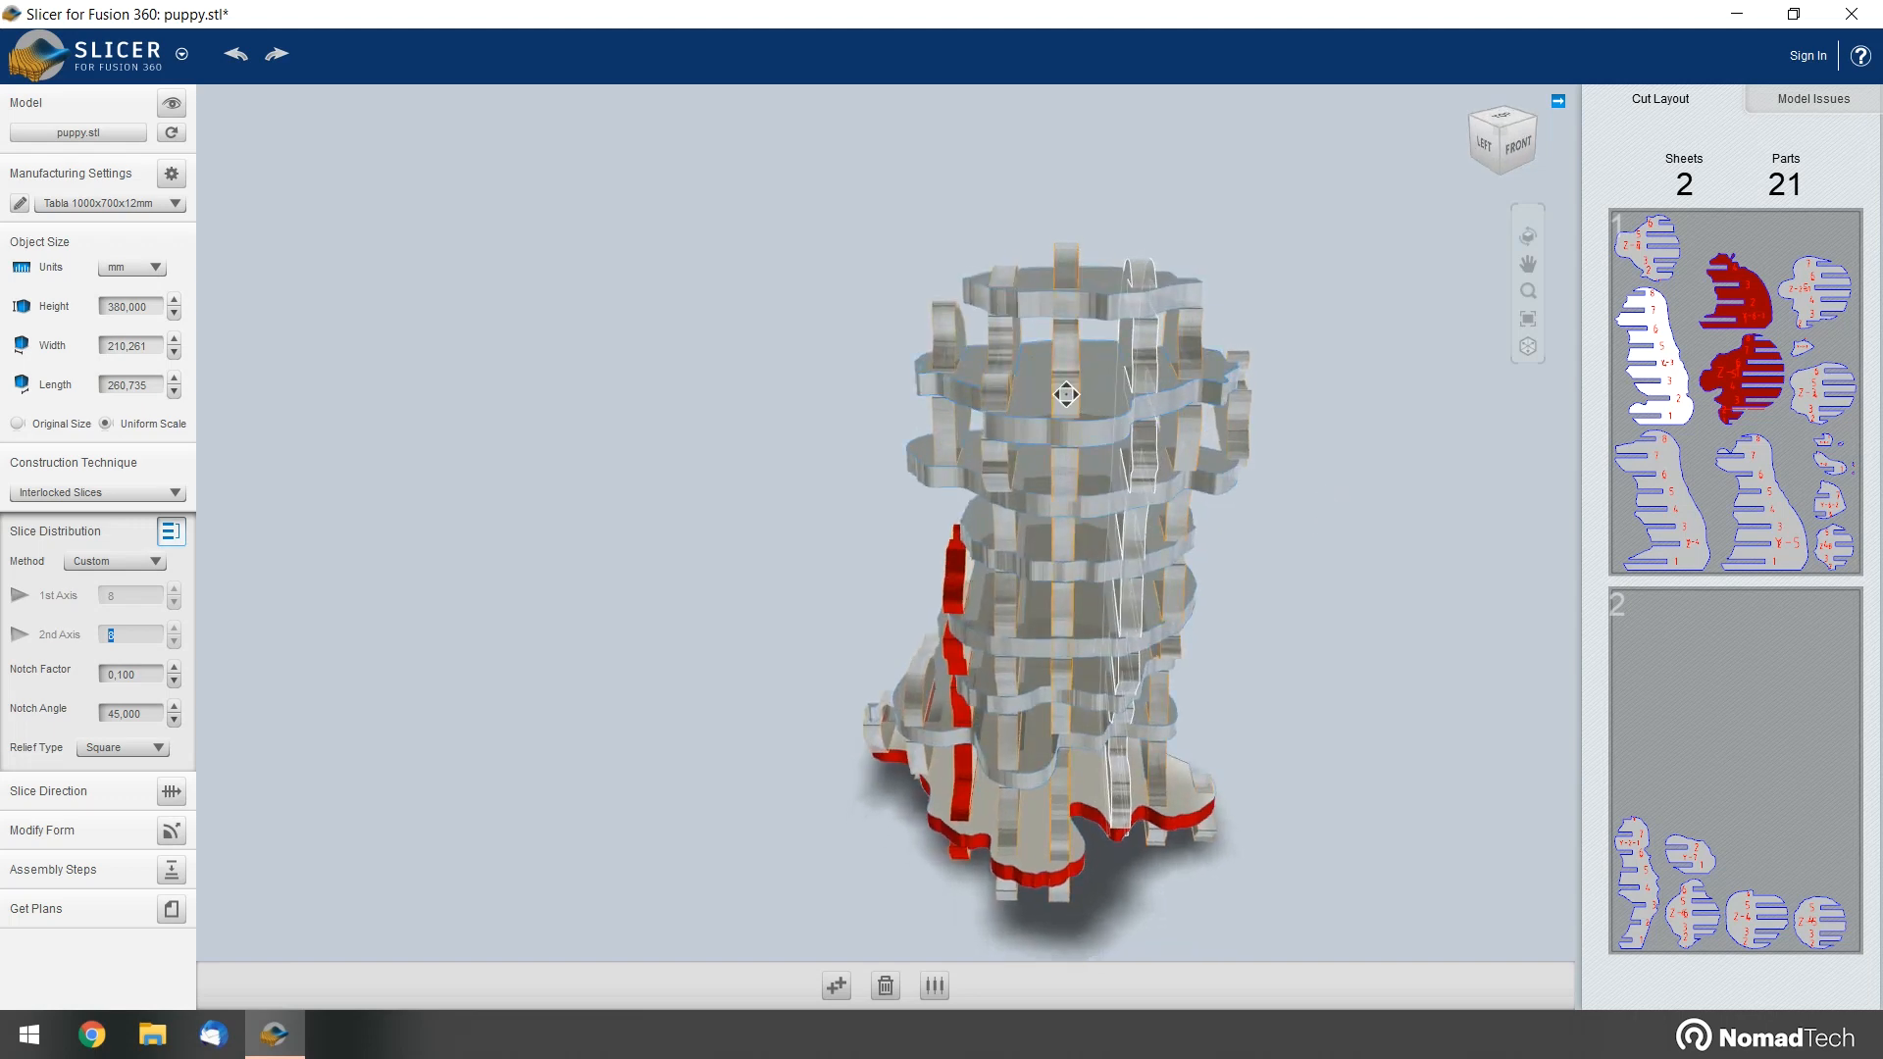
left_click_drag(1072, 388, 1074, 390)
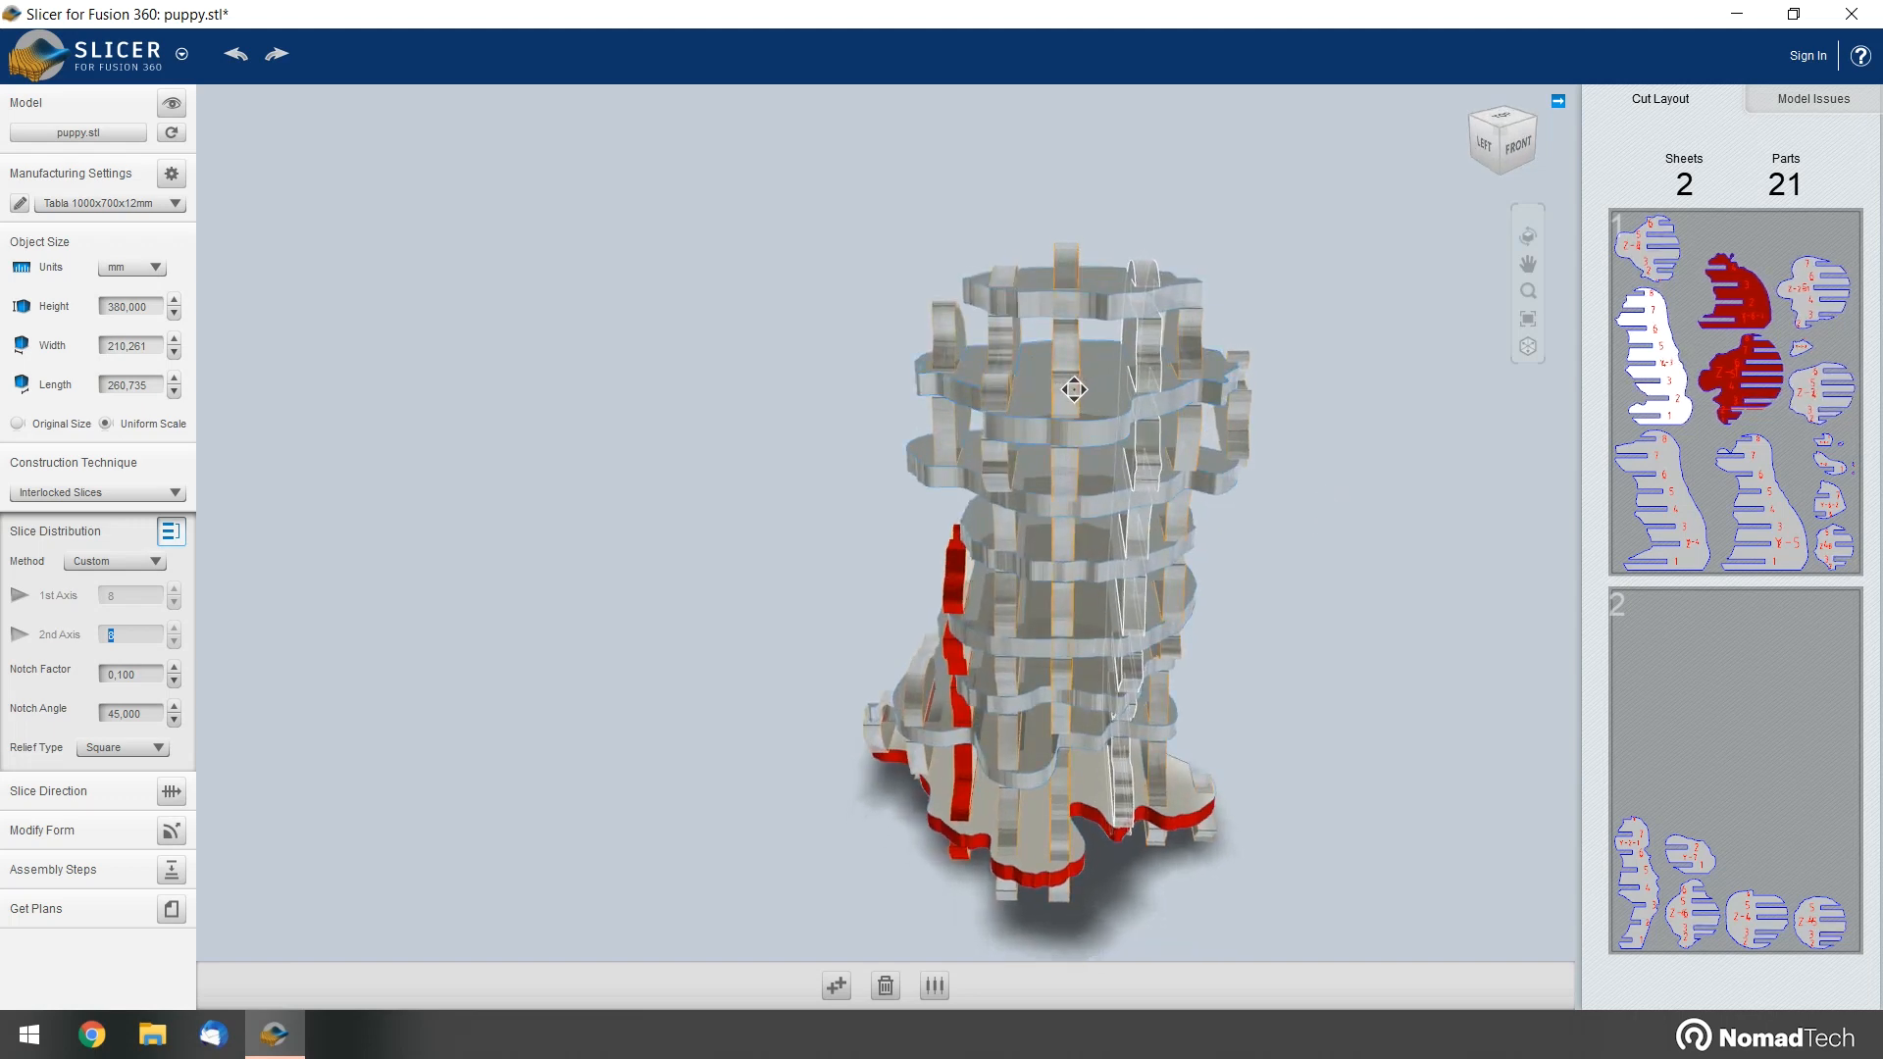
scroll(1123, 361, "up", 2)
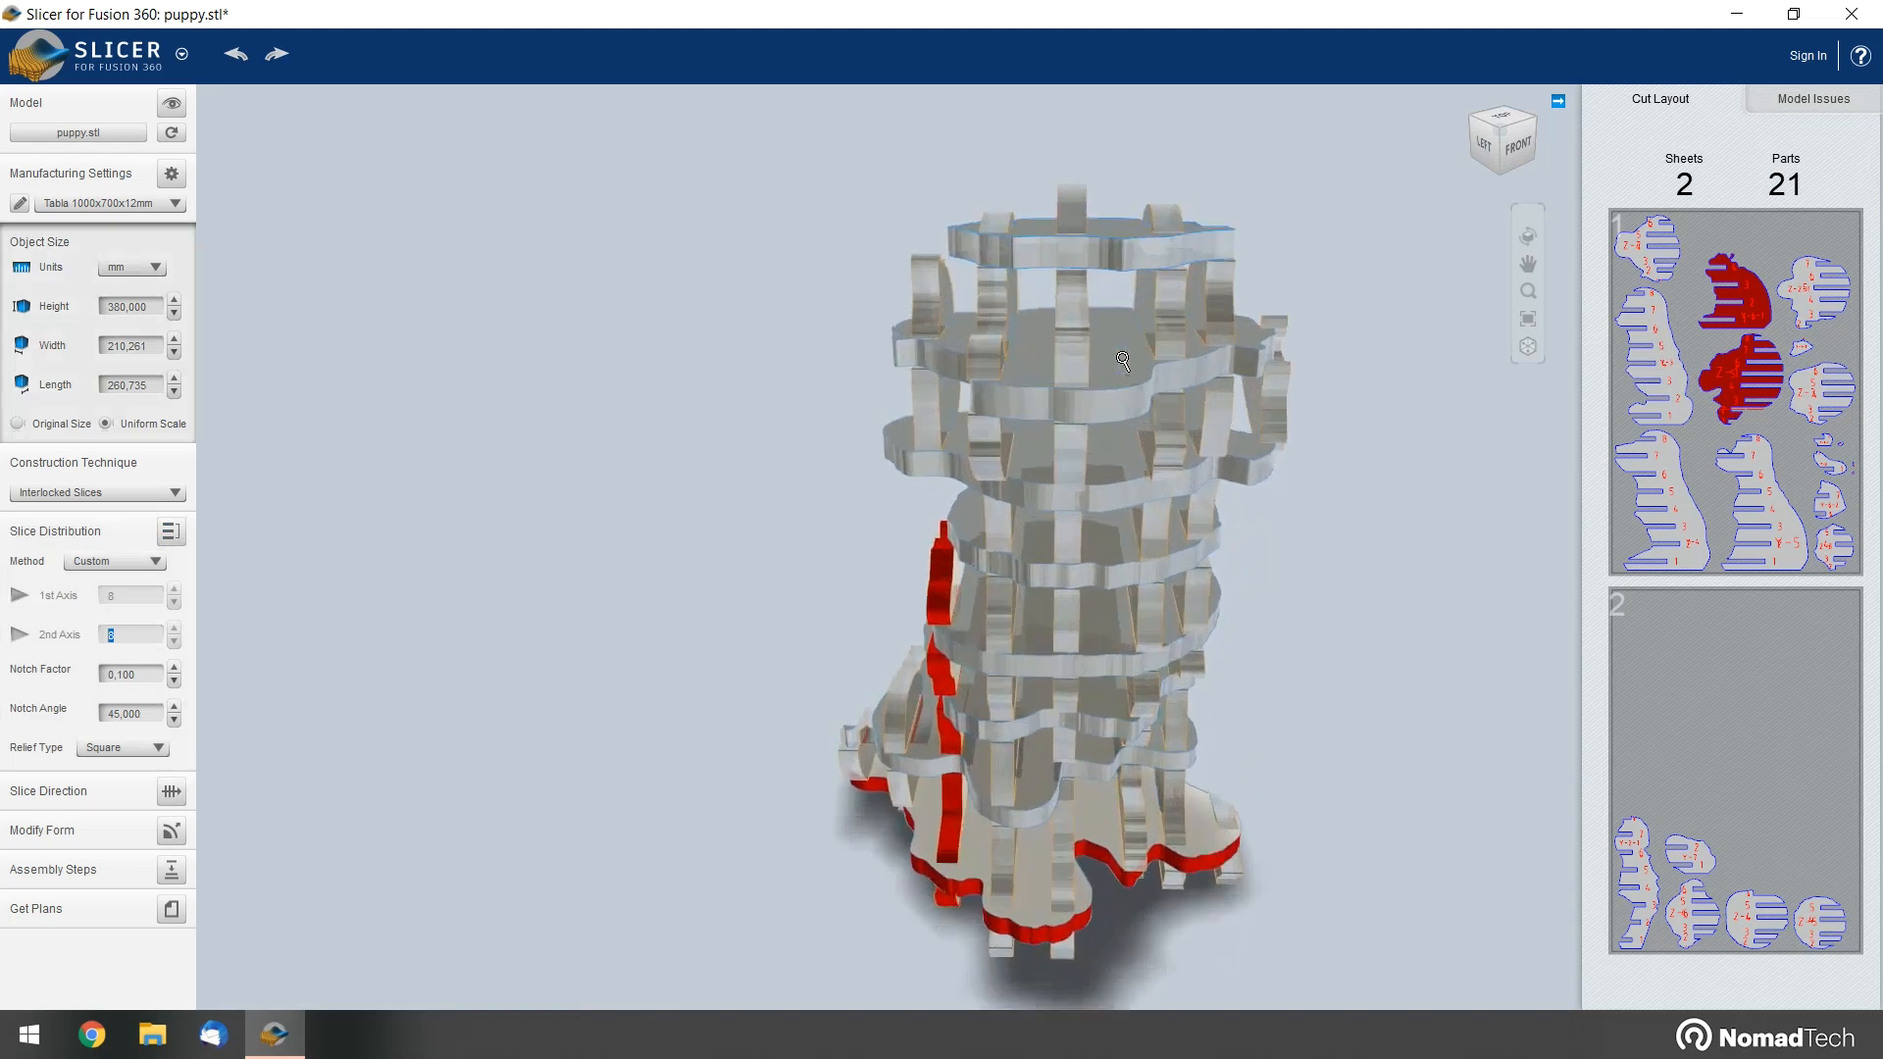
Shift the middle tall vertical slice of the puppy slightly sideways to even out the spacing between the vertical slices
left_click(1086, 377)
scroll(1089, 381, "down", 3)
mouse_move(1172, 212)
right_mouse_down()
mouse_move(1174, 249)
mouse_move(1173, 206)
right_mouse_up()
scroll(1073, 330, "up", 3)
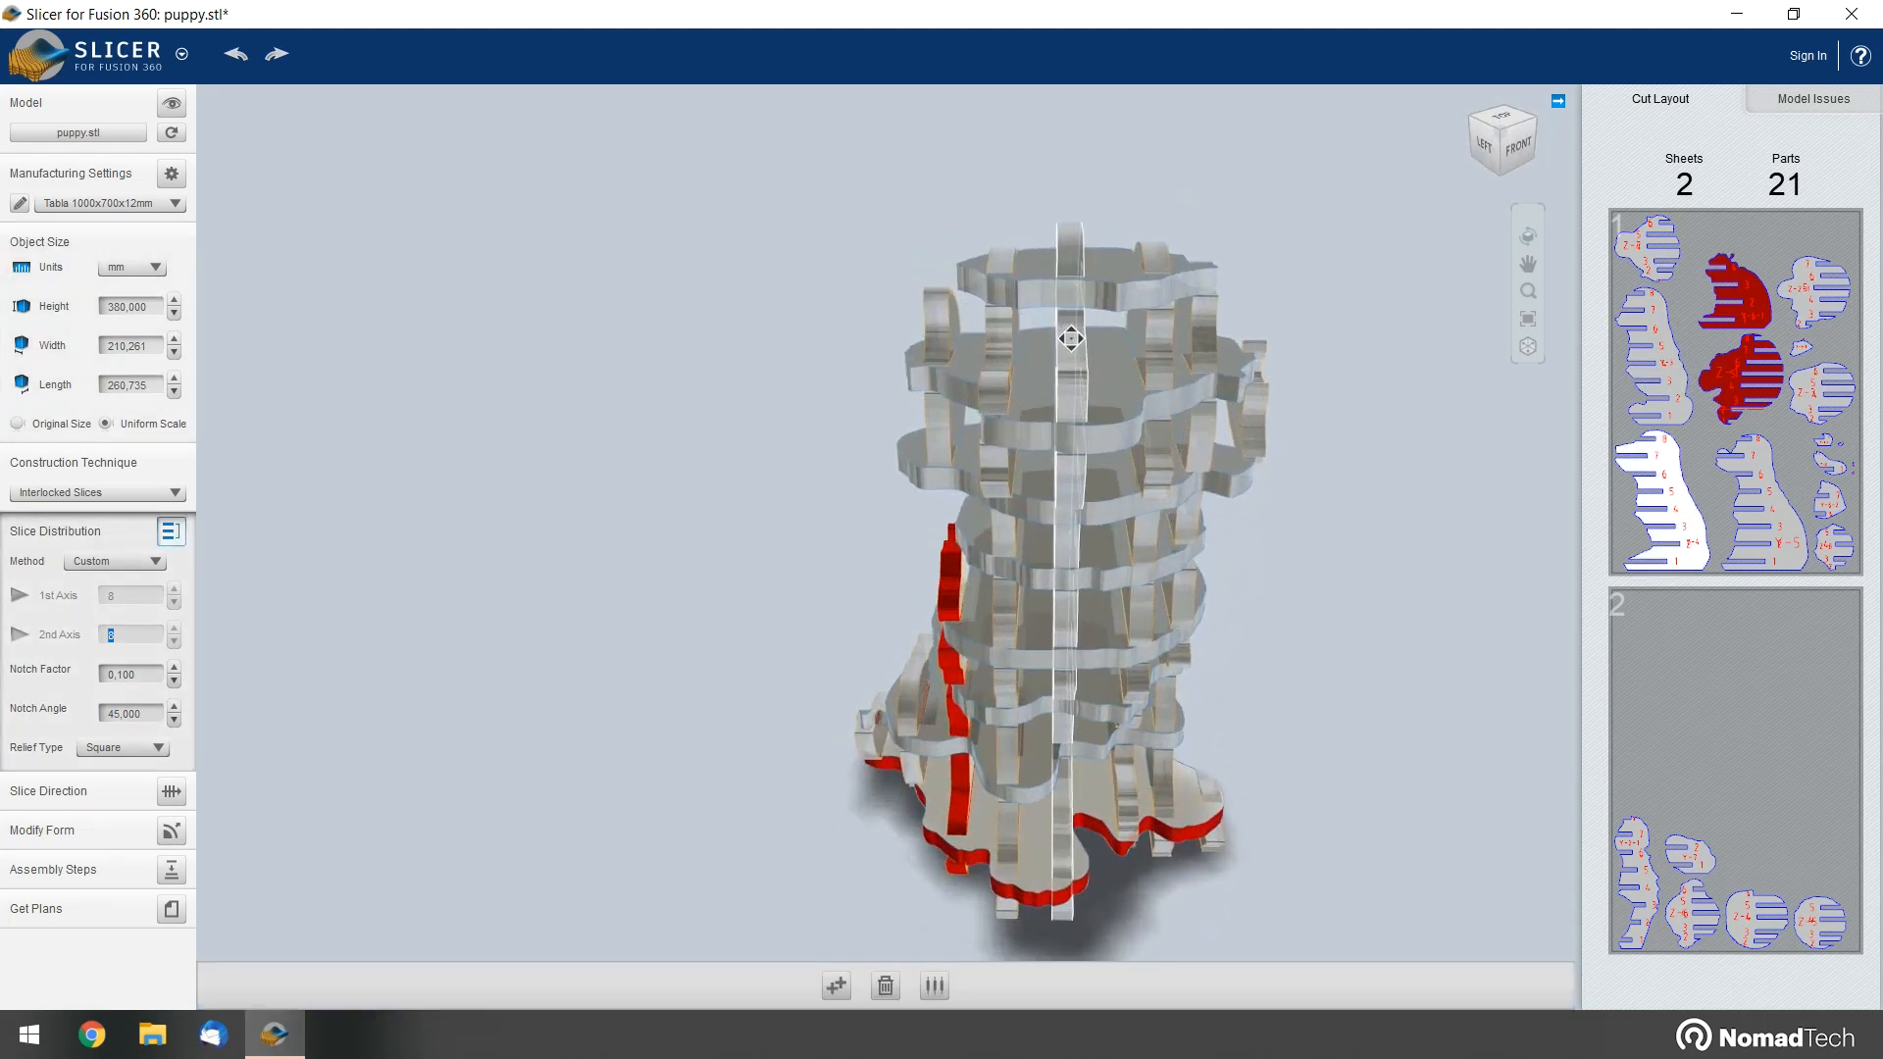
mouse_move(1080, 348)
left_mouse_down()
mouse_move(1100, 354)
mouse_move(1078, 348)
left_mouse_up()
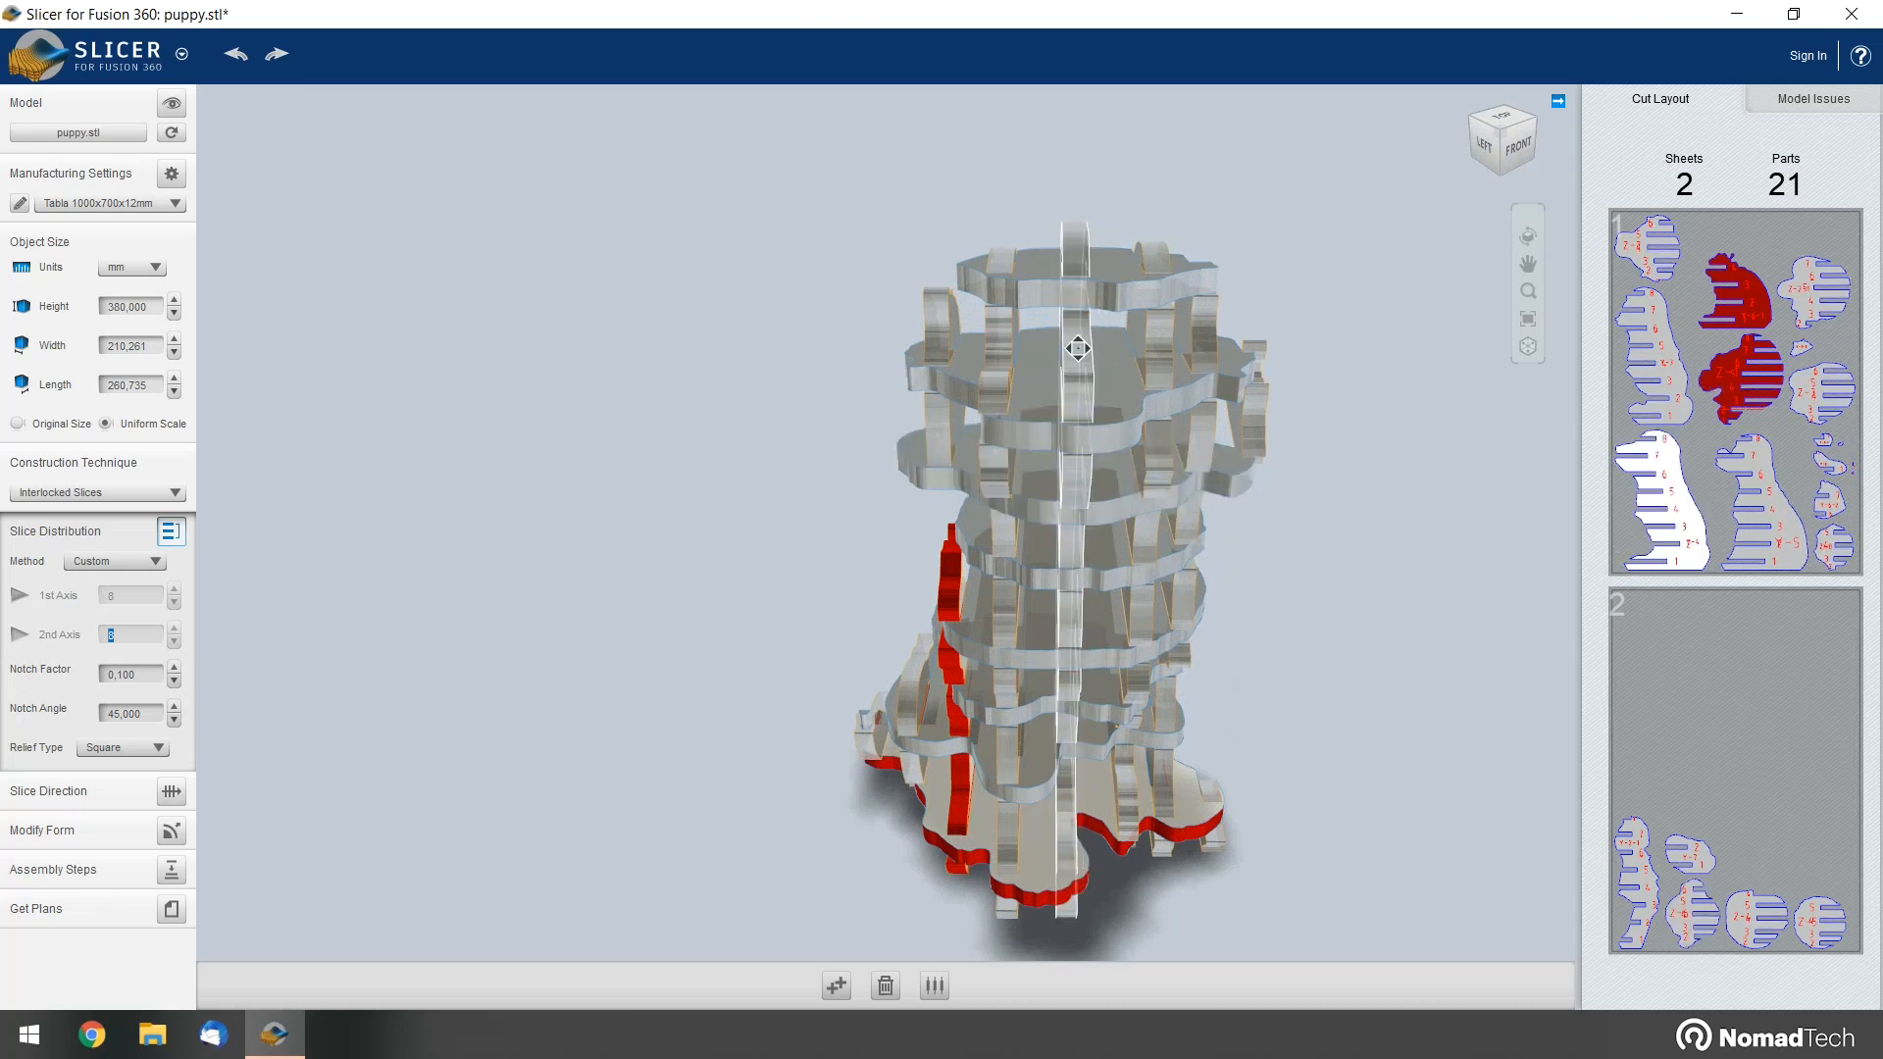
right_click_drag(1262, 528, 1260, 494)
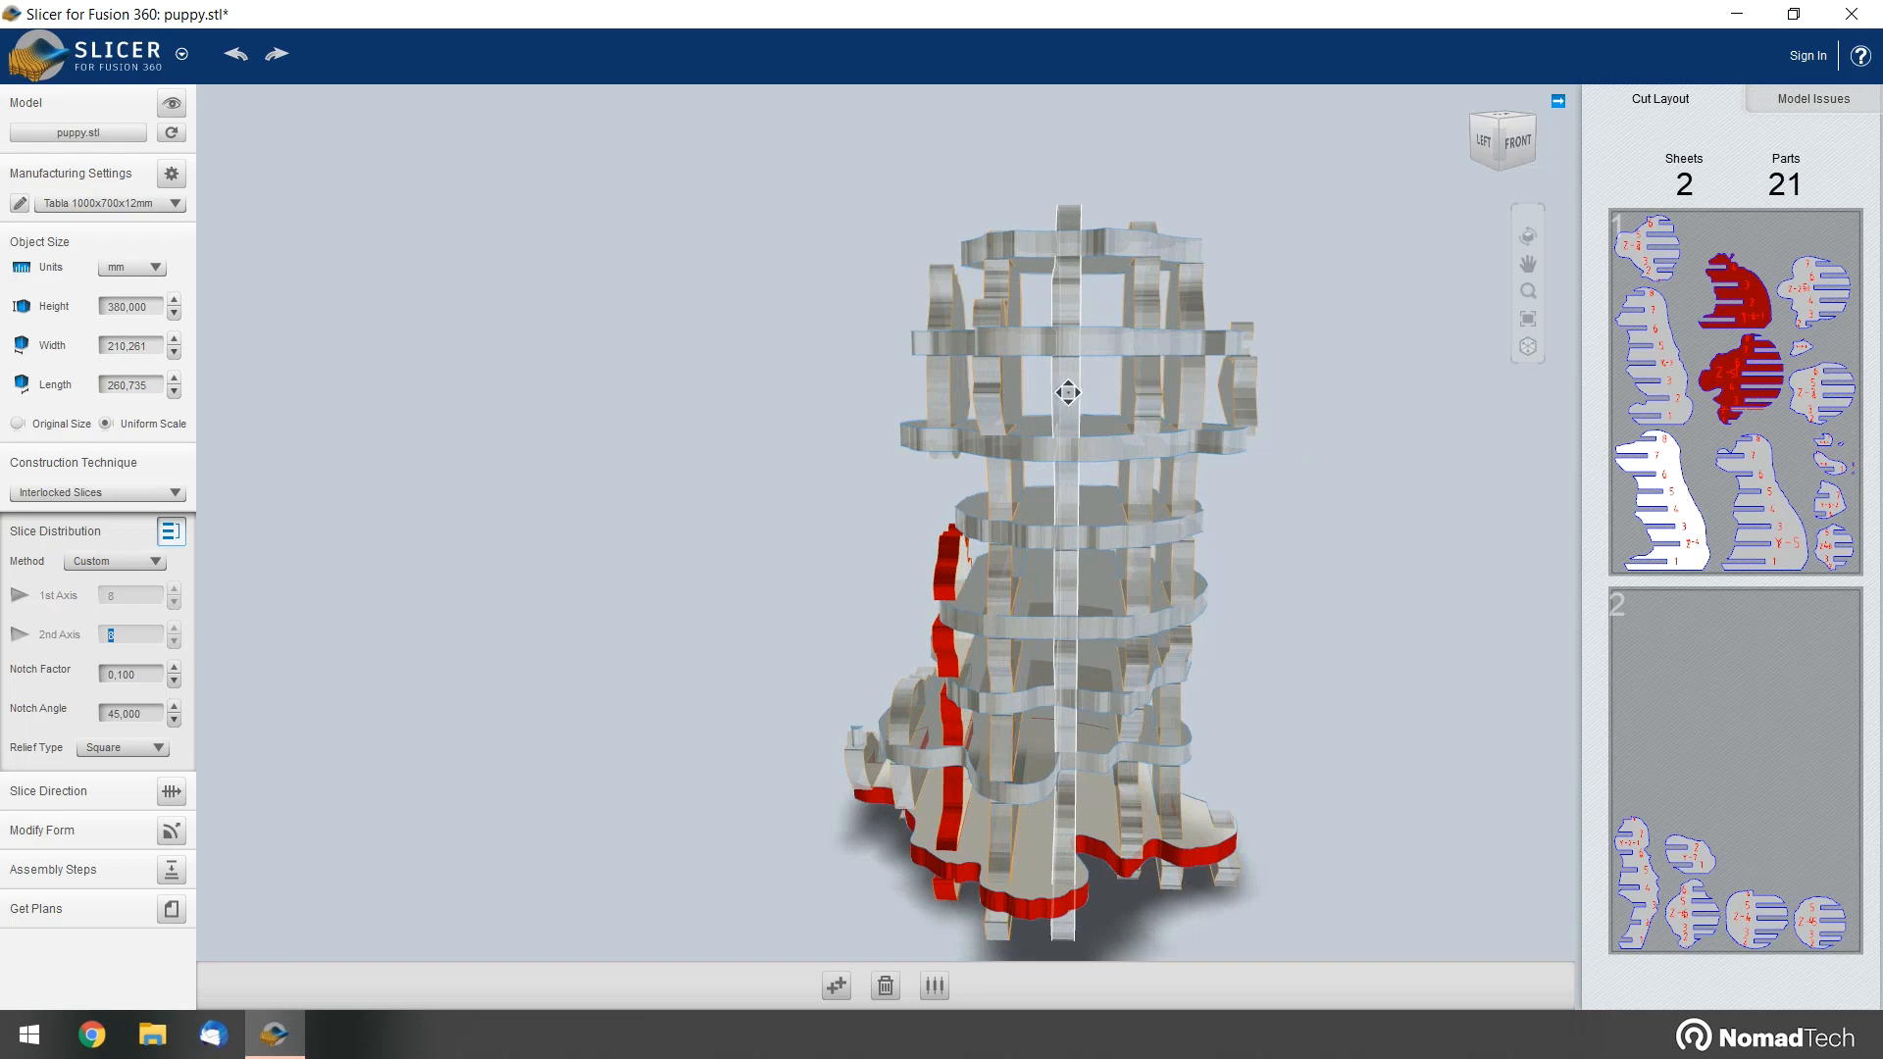
right_click_drag(1355, 544, 891, 670)
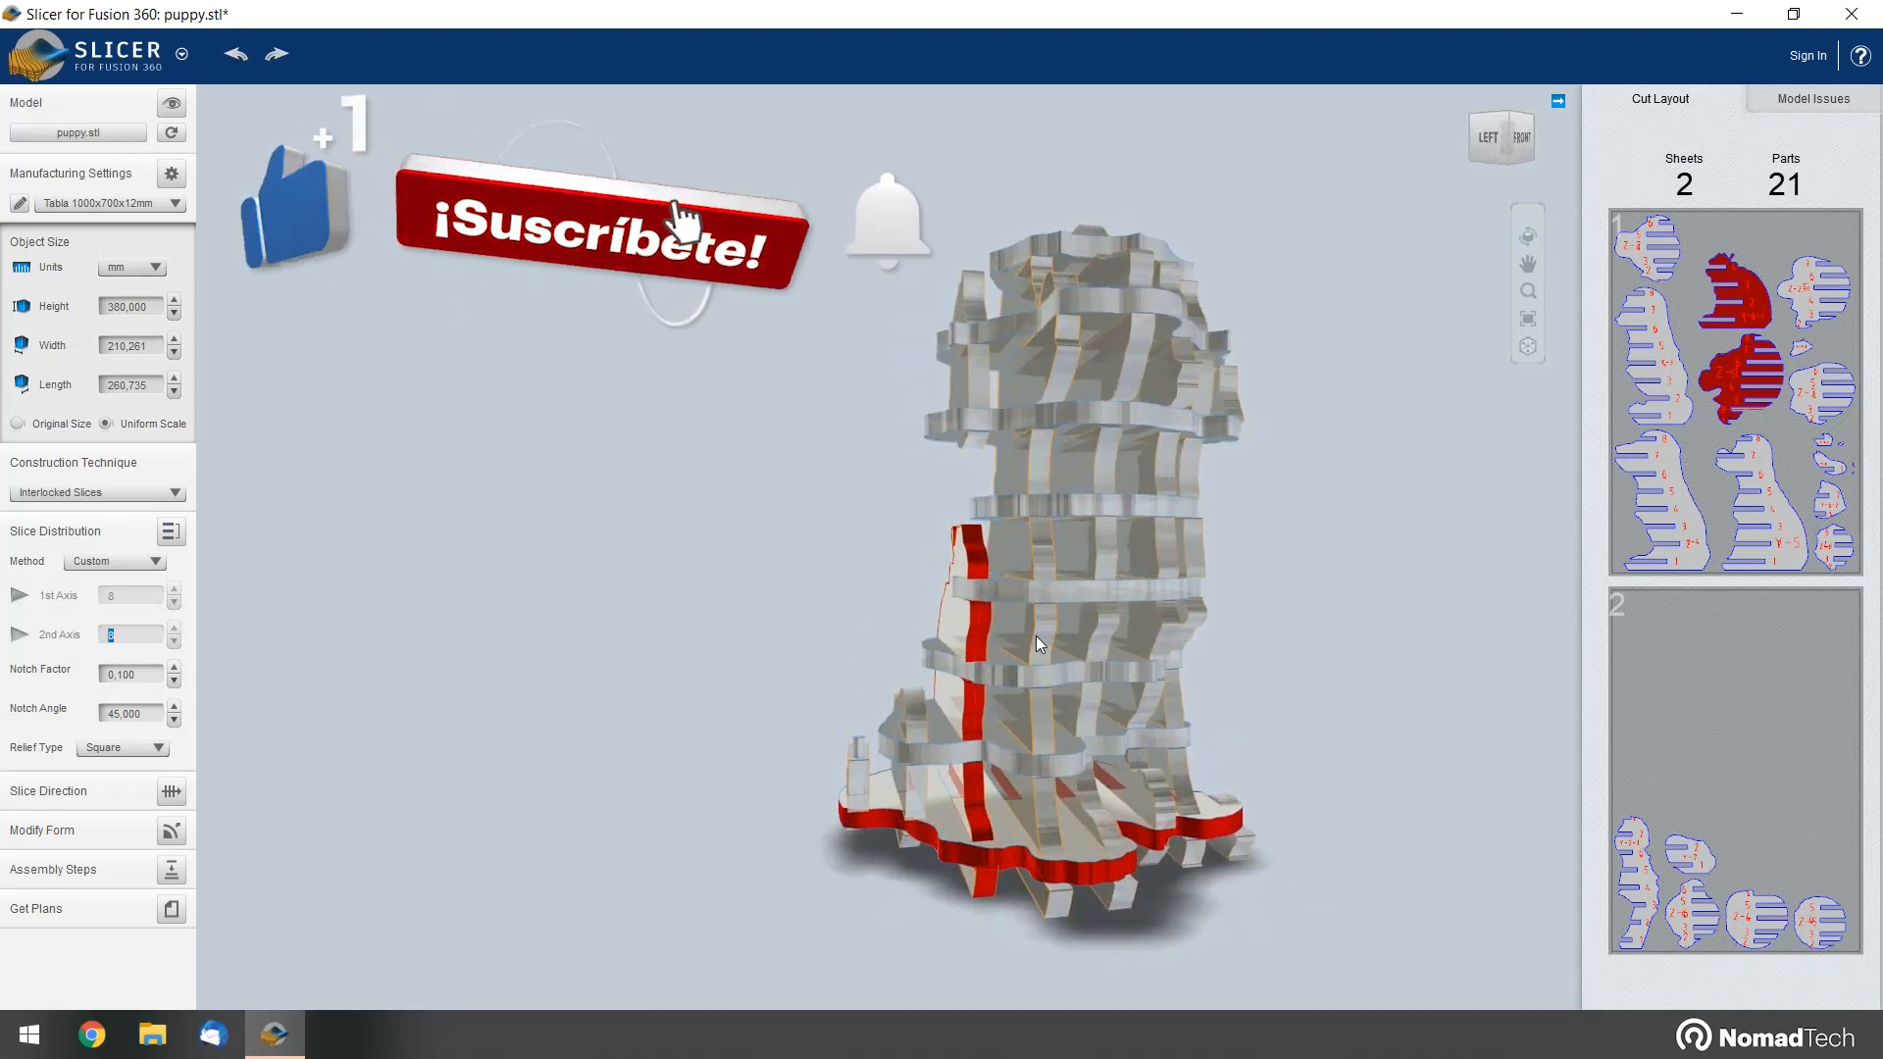
Nudge the red vertical slice at the puppy's back and hind leg slightly sideways and inspect its notches
left_click(975, 632)
left_click_drag(986, 618, 984, 621)
scroll(883, 540, "up", 5)
right_click_drag(799, 495, 1168, 734)
scroll(991, 667, "up", 5)
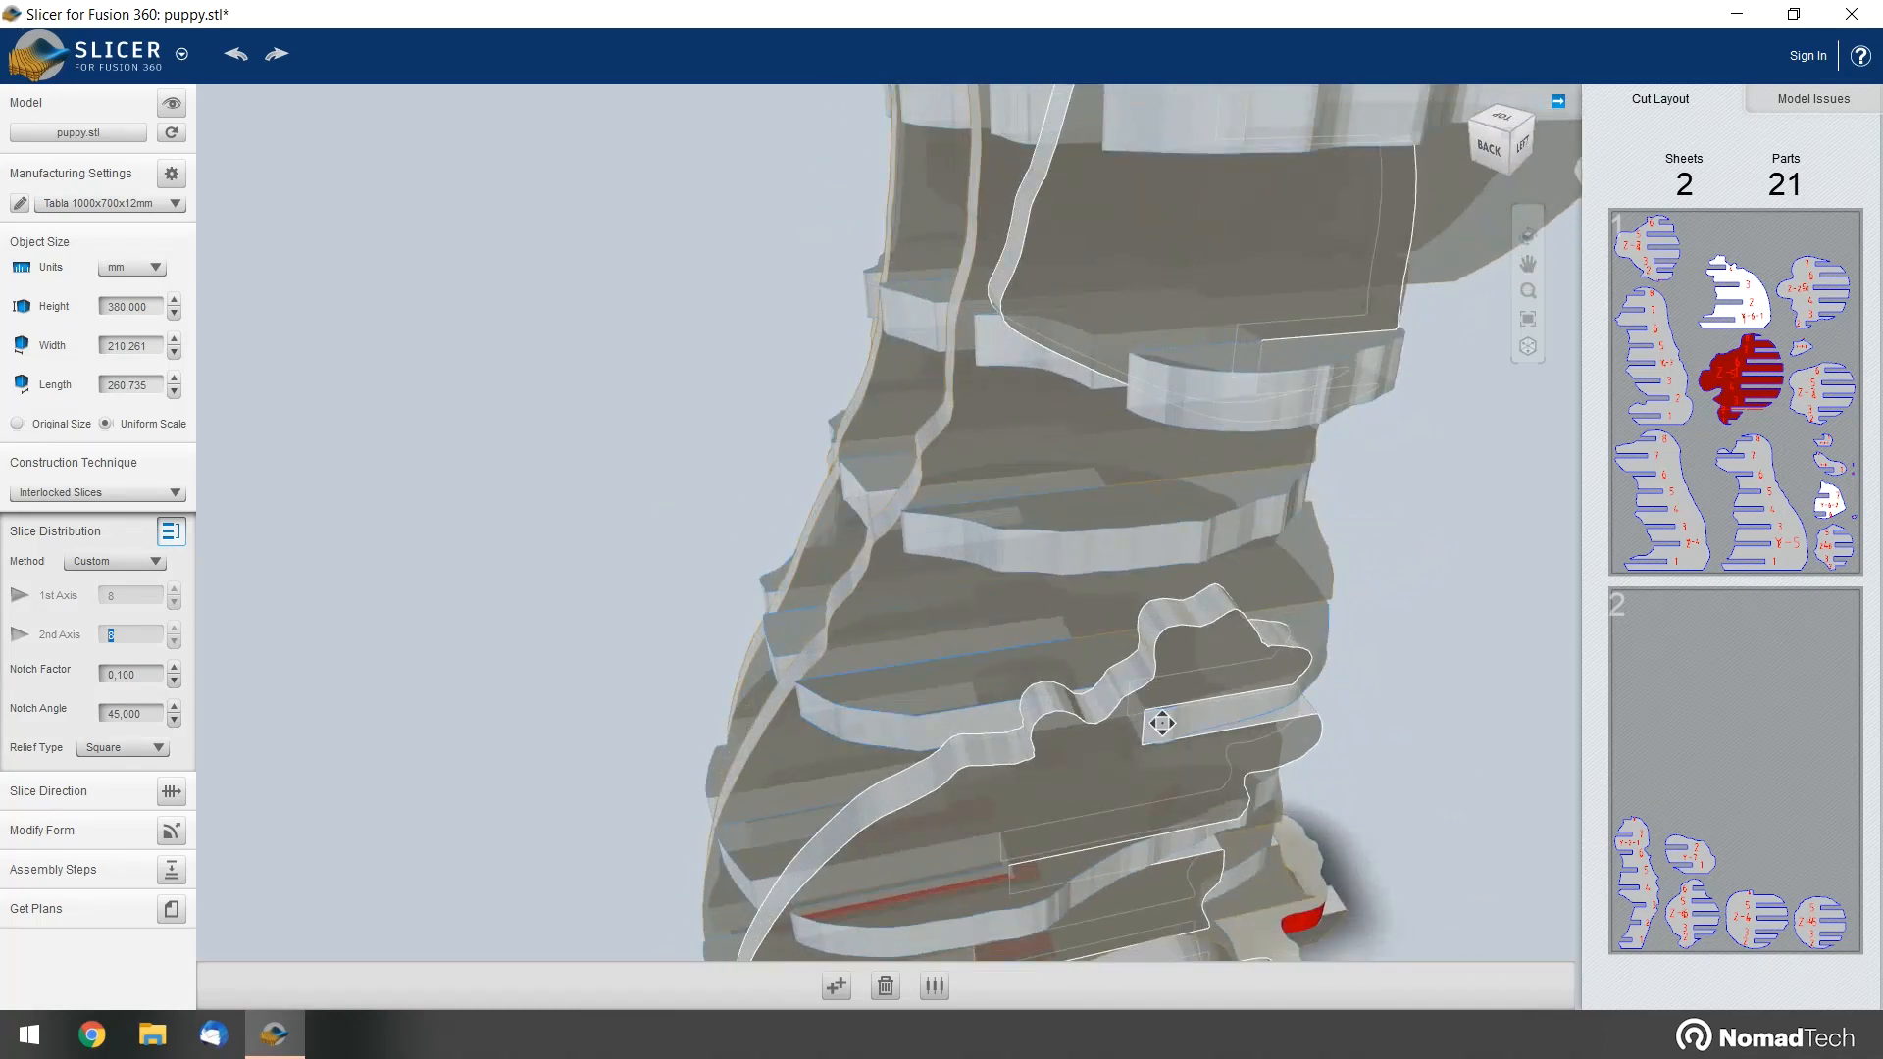
right_click_drag(1495, 815, 992, 686)
scroll(995, 689, "up", 3)
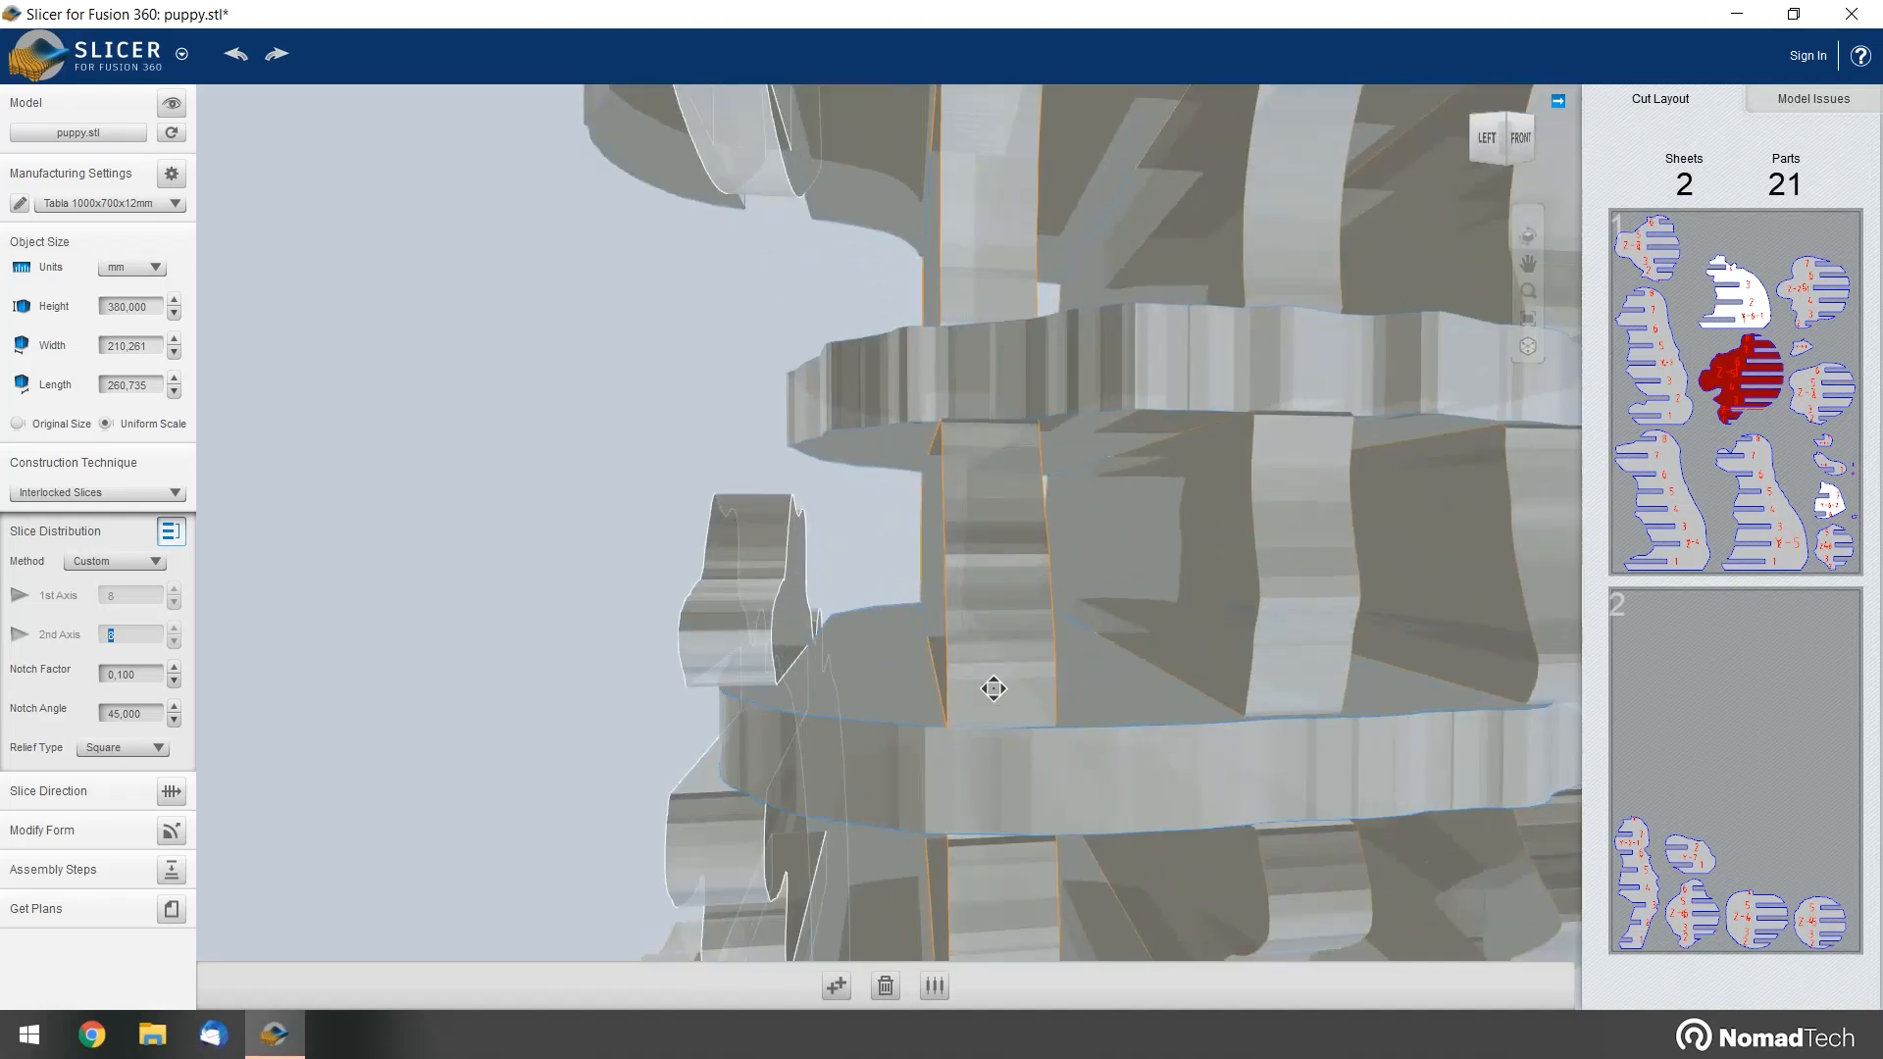
scroll(999, 691, "down", 4)
scroll(999, 690, "down", 5)
middle_click_drag(1286, 765, 1166, 684)
scroll(1198, 658, "down", 4)
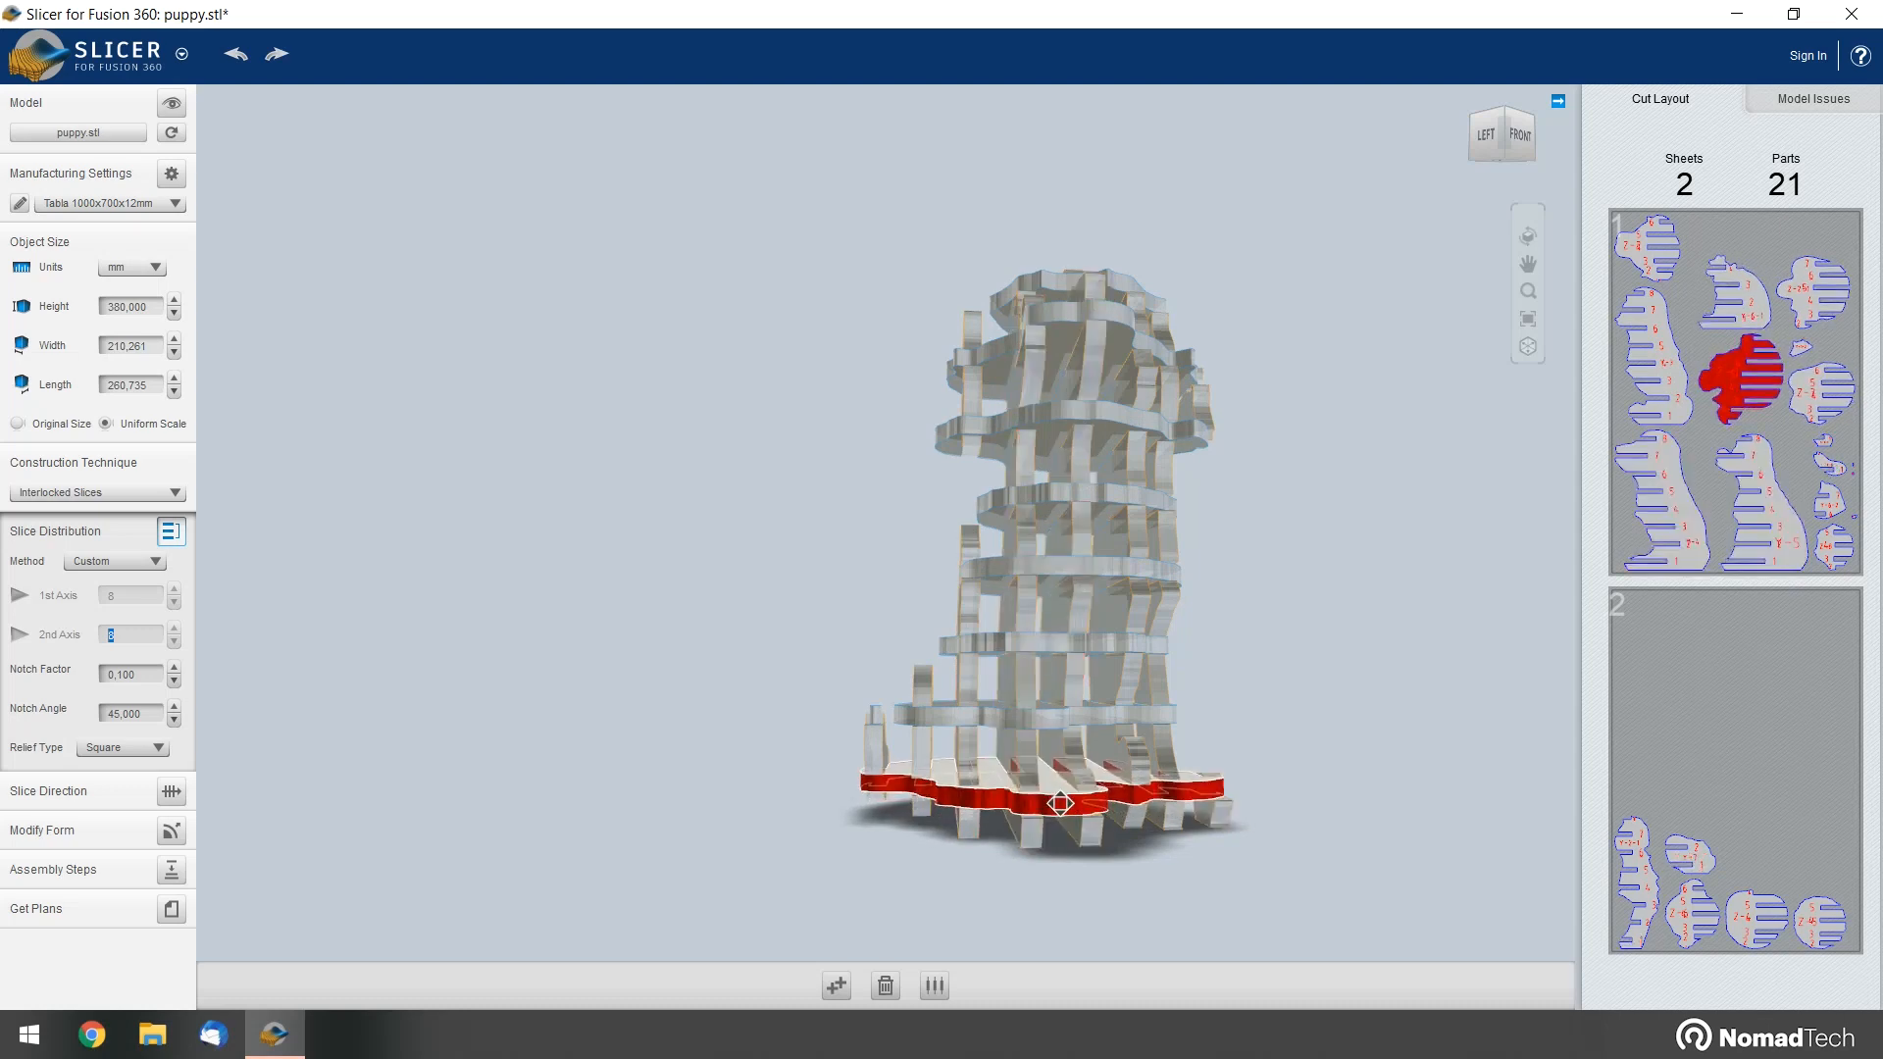
Adjust the height of the red lowest horizontal slice through the puppy's feet
left_click(1063, 822)
left_click_drag(979, 659, 828, 601)
left_click(828, 601)
left_click_drag(1410, 728, 1144, 744)
scroll(1166, 742, "up", 3)
left_click_drag(655, 642, 1155, 575)
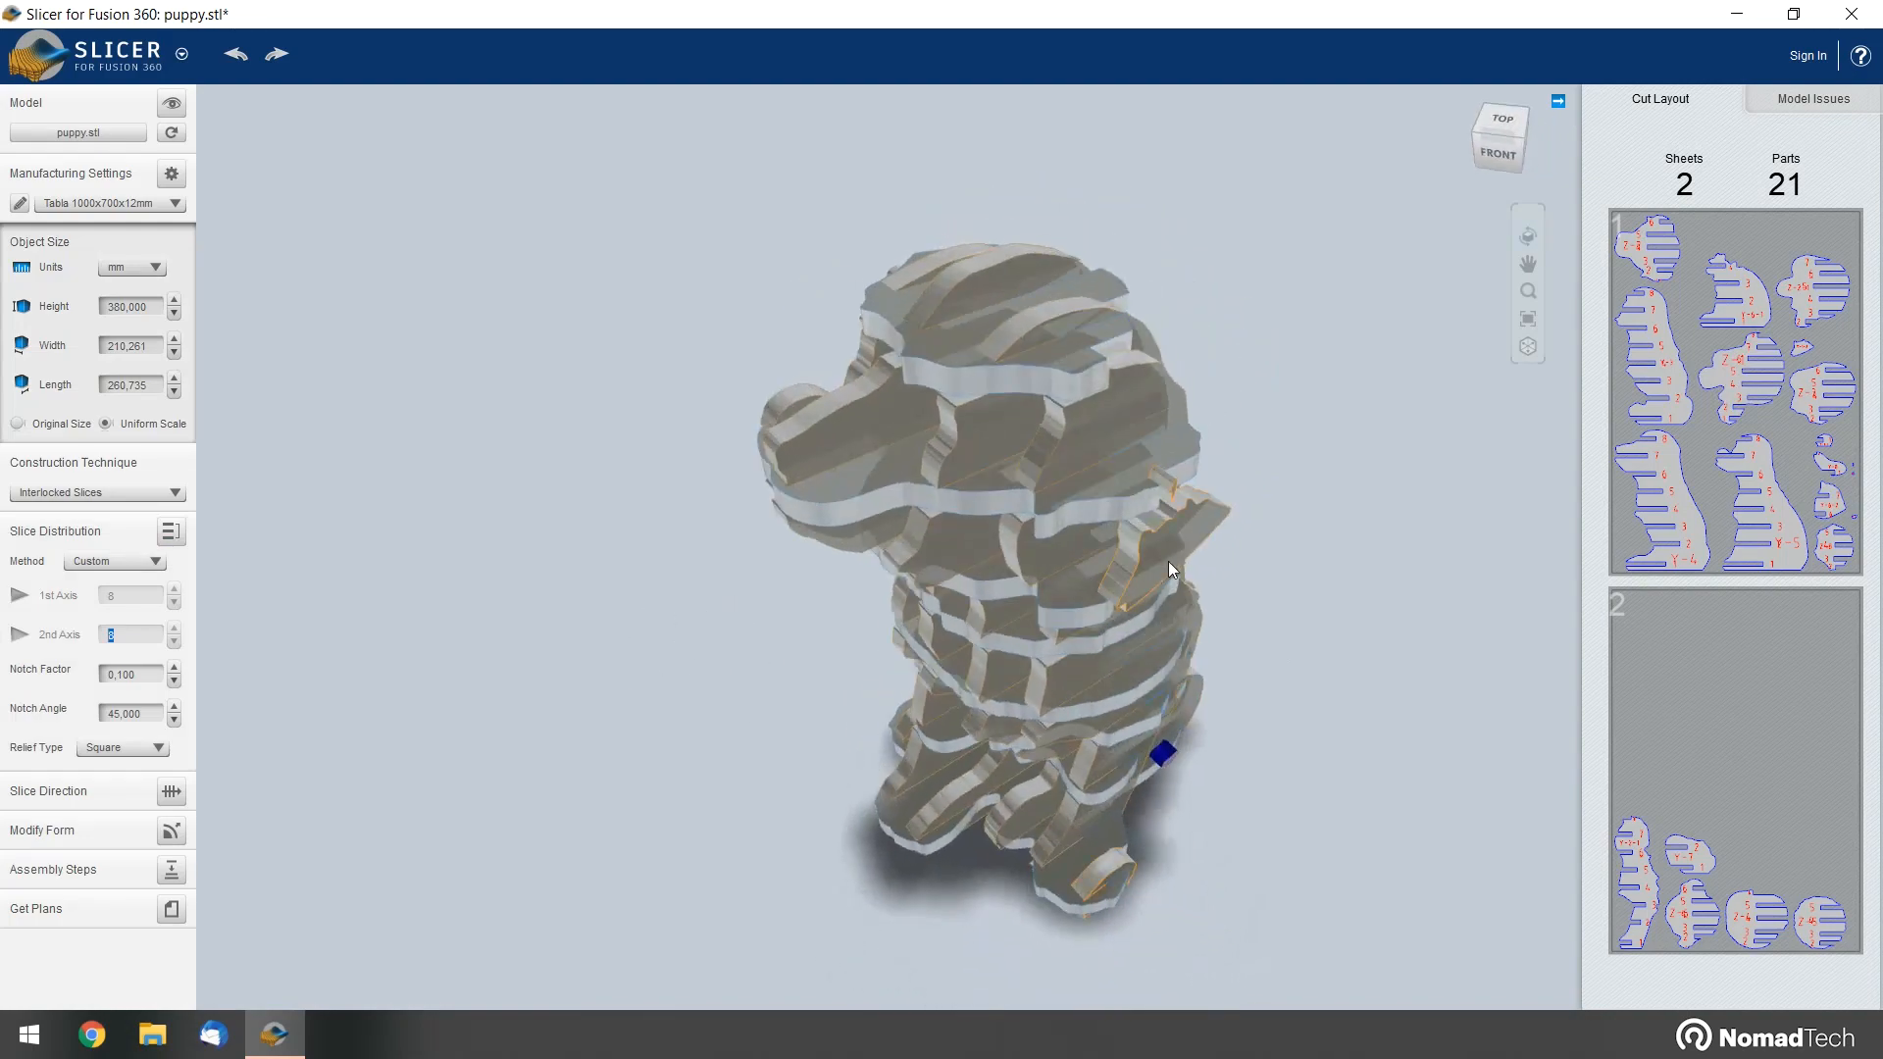
Shift the outermost vertical slice through the puppy's ear and foot inward and fine-tune its position
scroll(1154, 575, "up", 3)
left_click_drag(1402, 592, 1049, 635)
scroll(640, 506, "up", 2)
left_click_drag(640, 506, 620, 297)
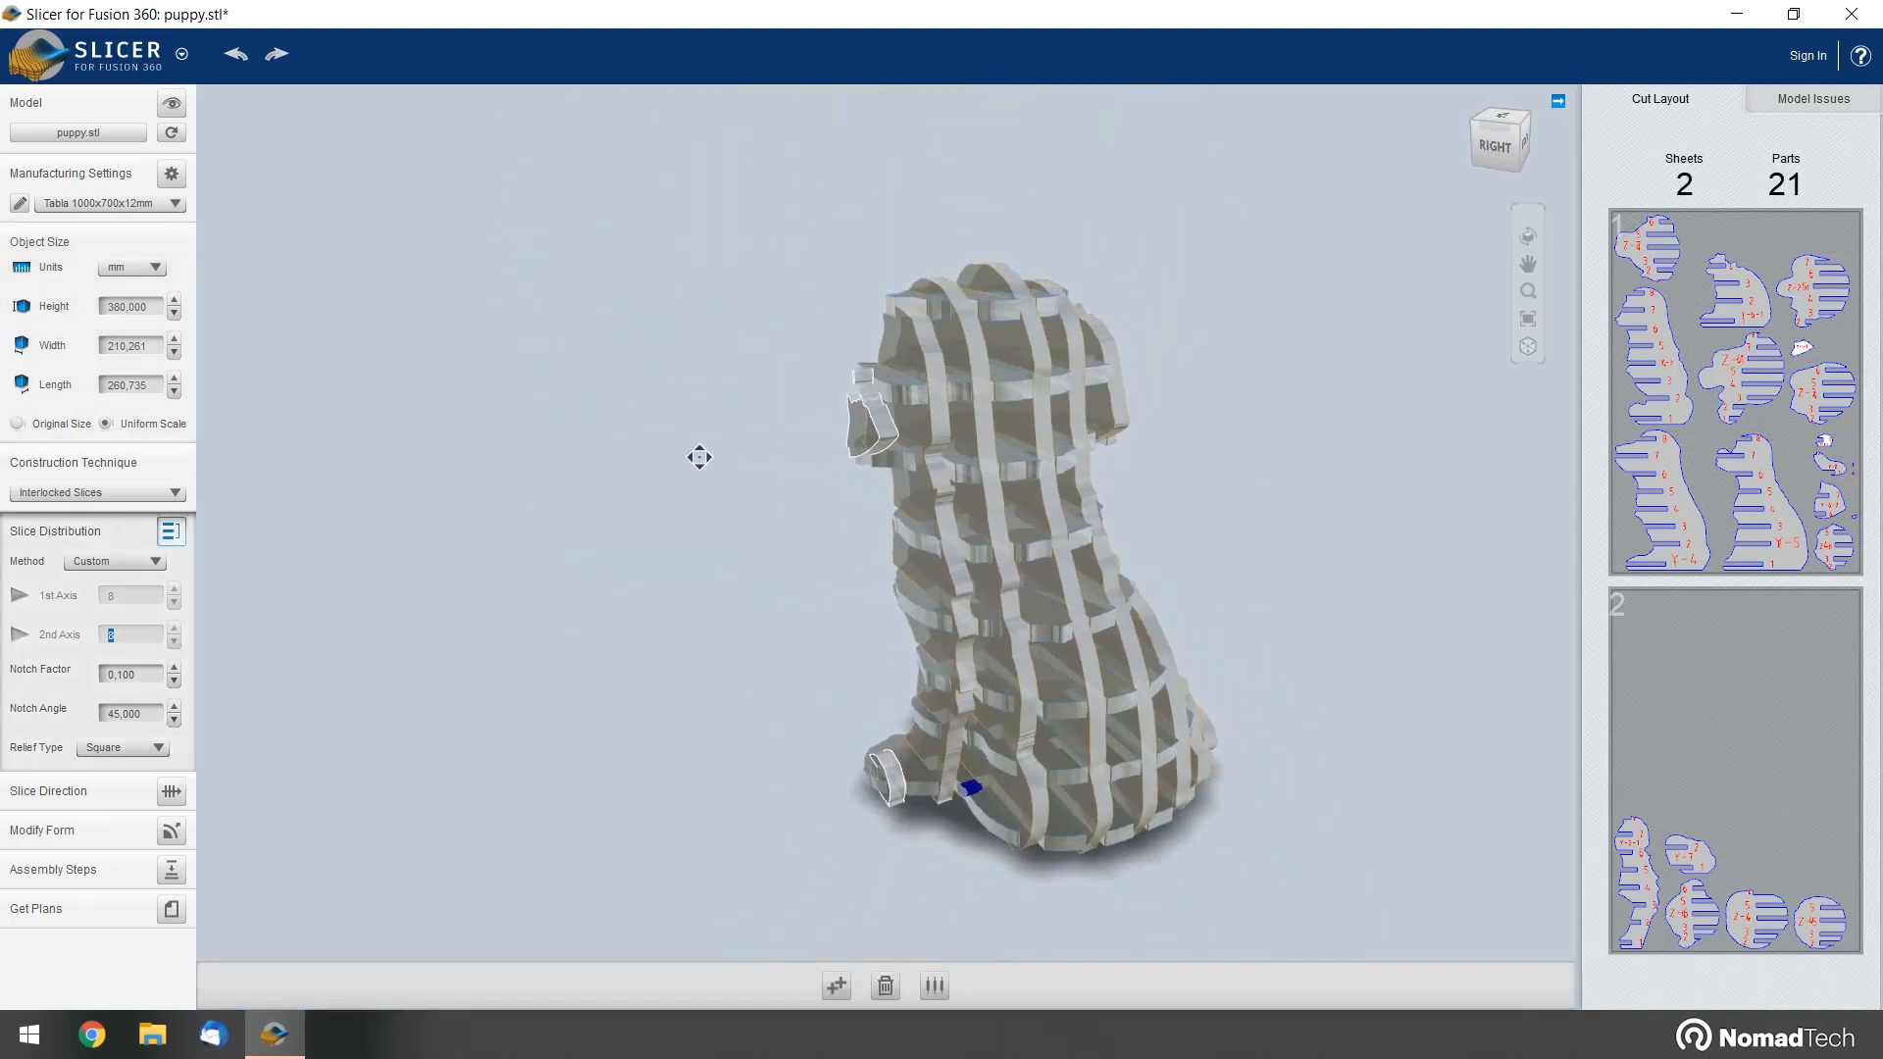
left_click_drag(698, 458, 1357, 468)
scroll(1328, 389, "up", 2)
left_click_drag(811, 475, 1361, 455)
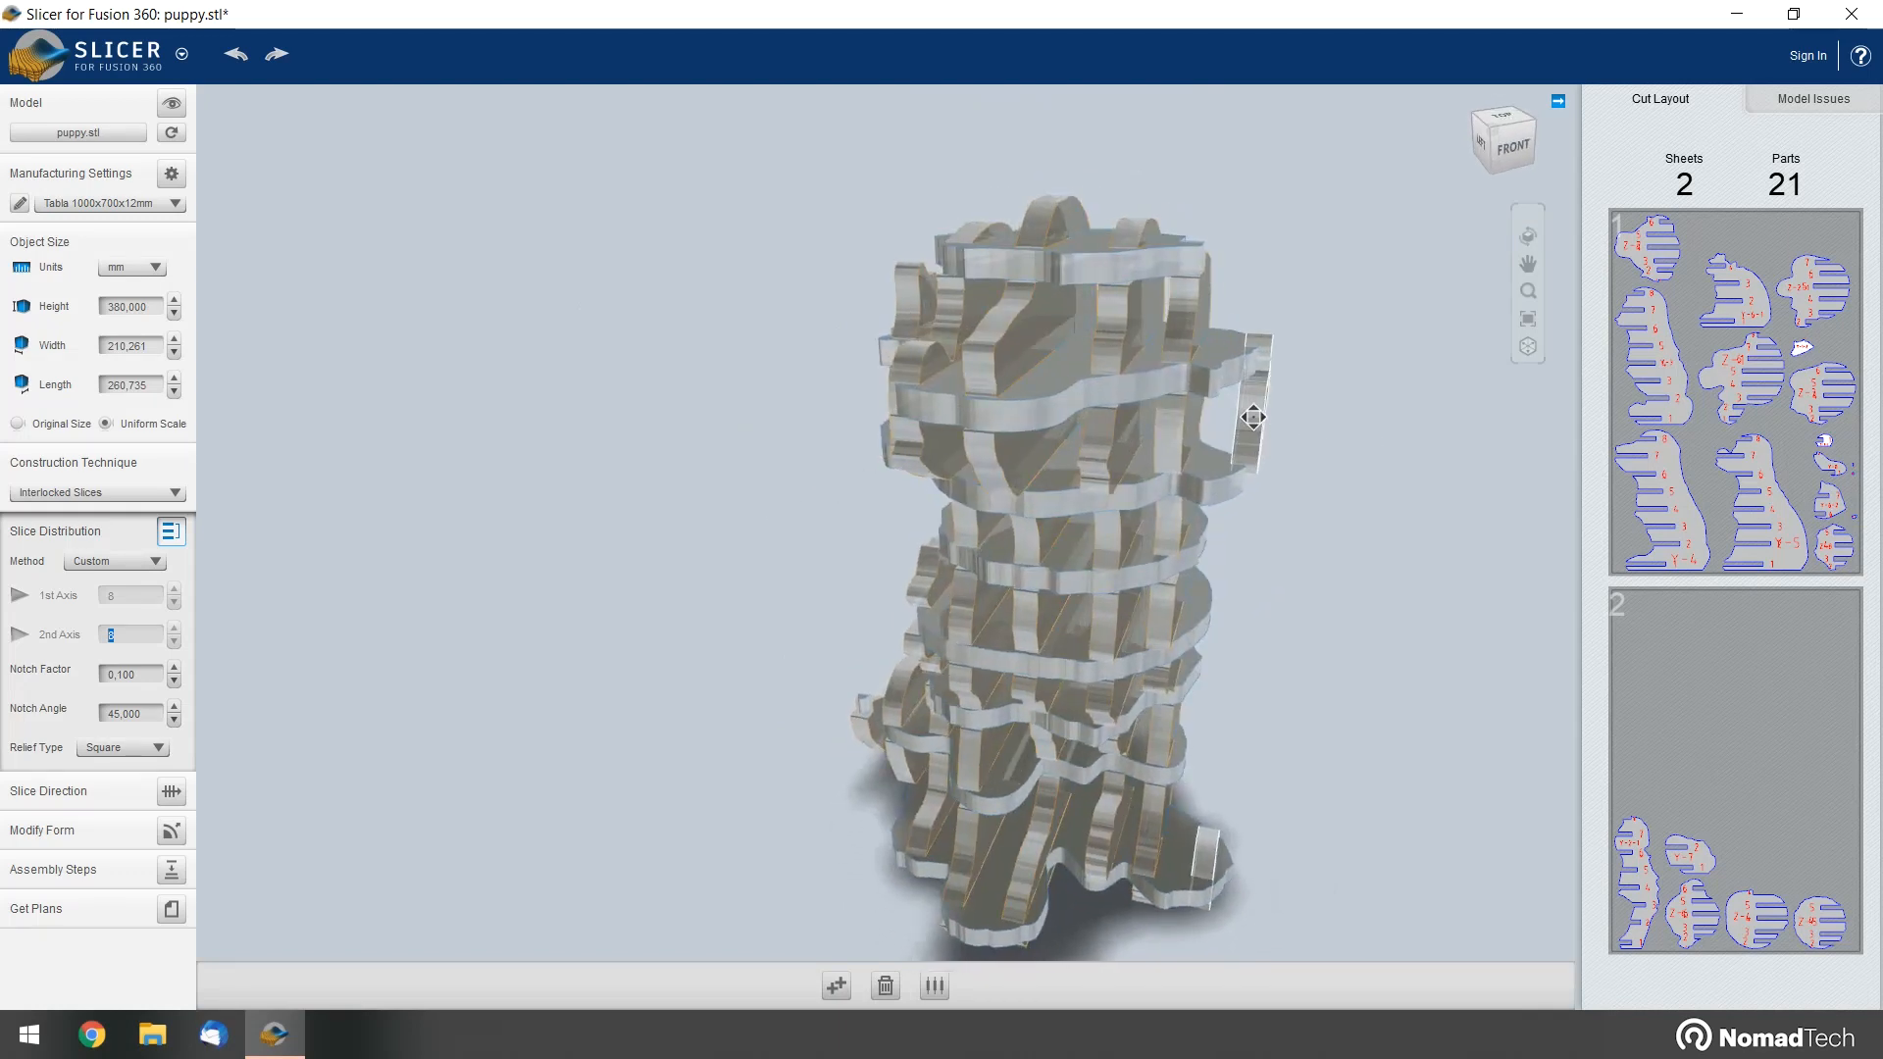
left_click_drag(1251, 416, 1222, 424)
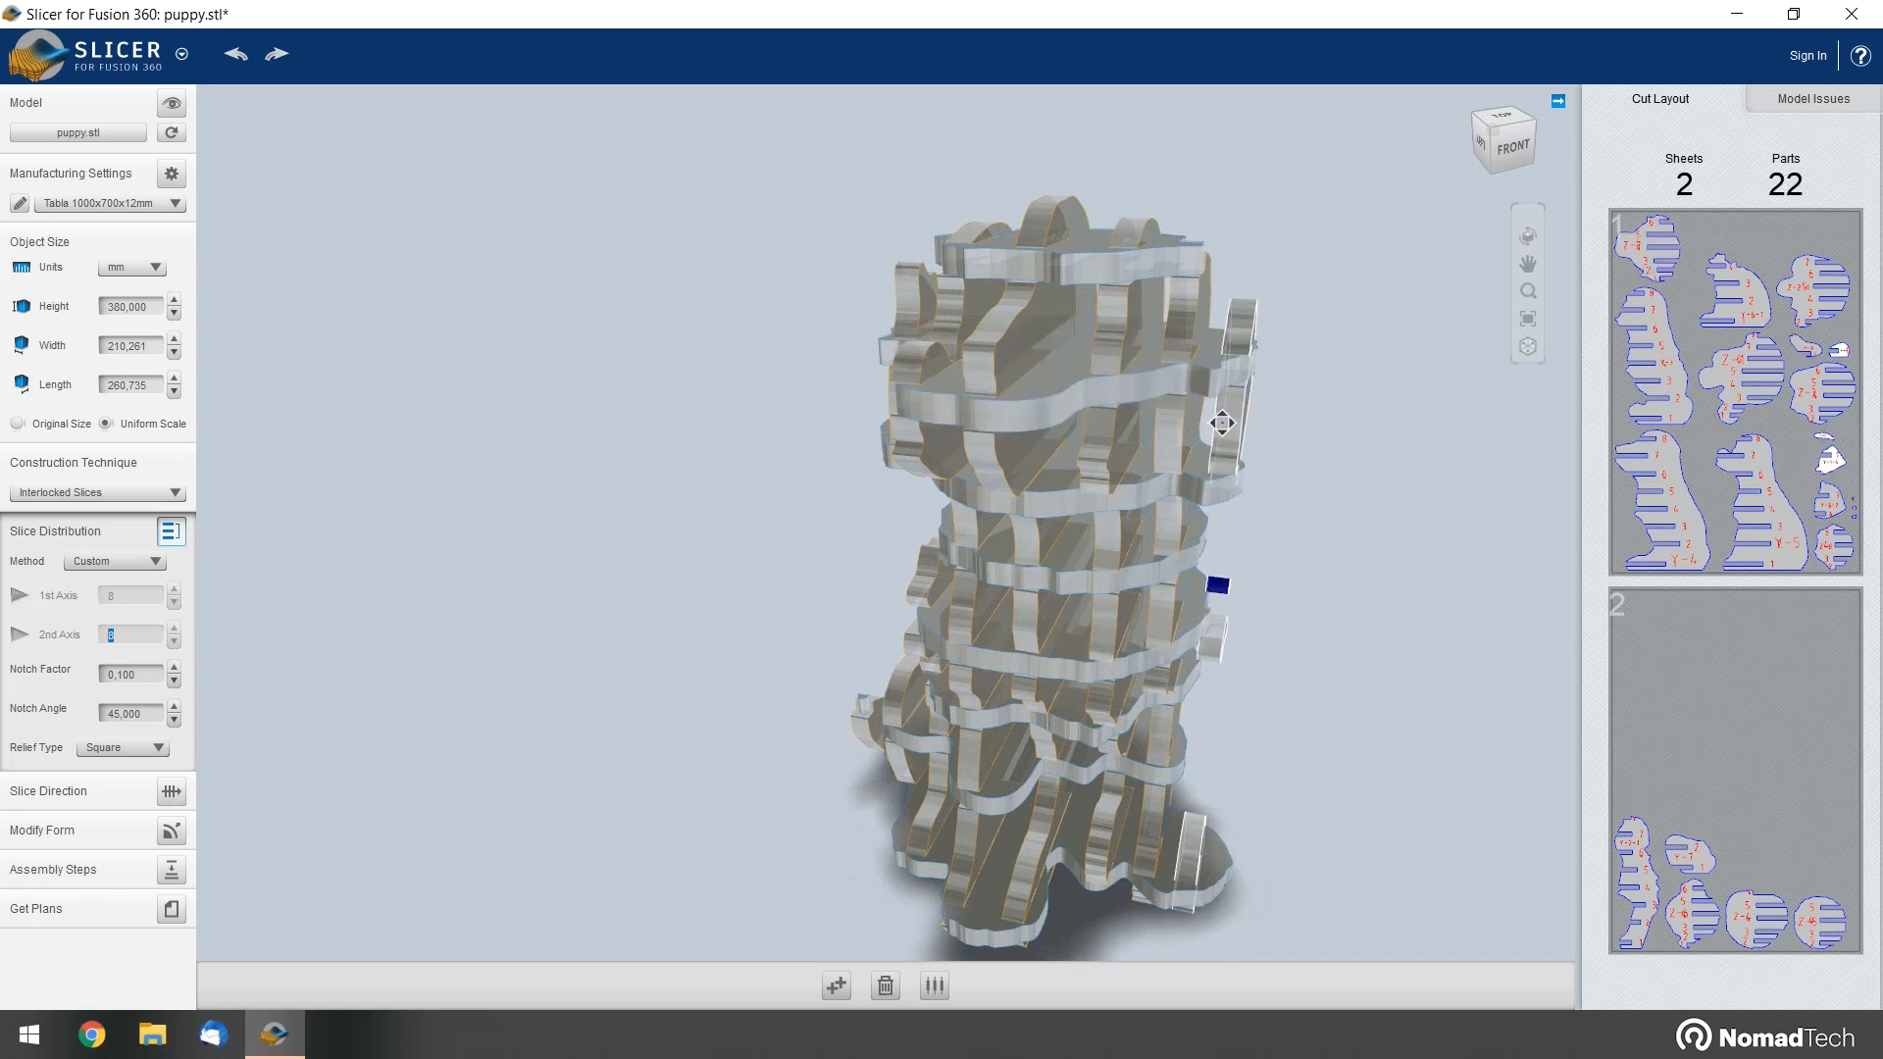
left_click_drag(1221, 423, 1222, 427)
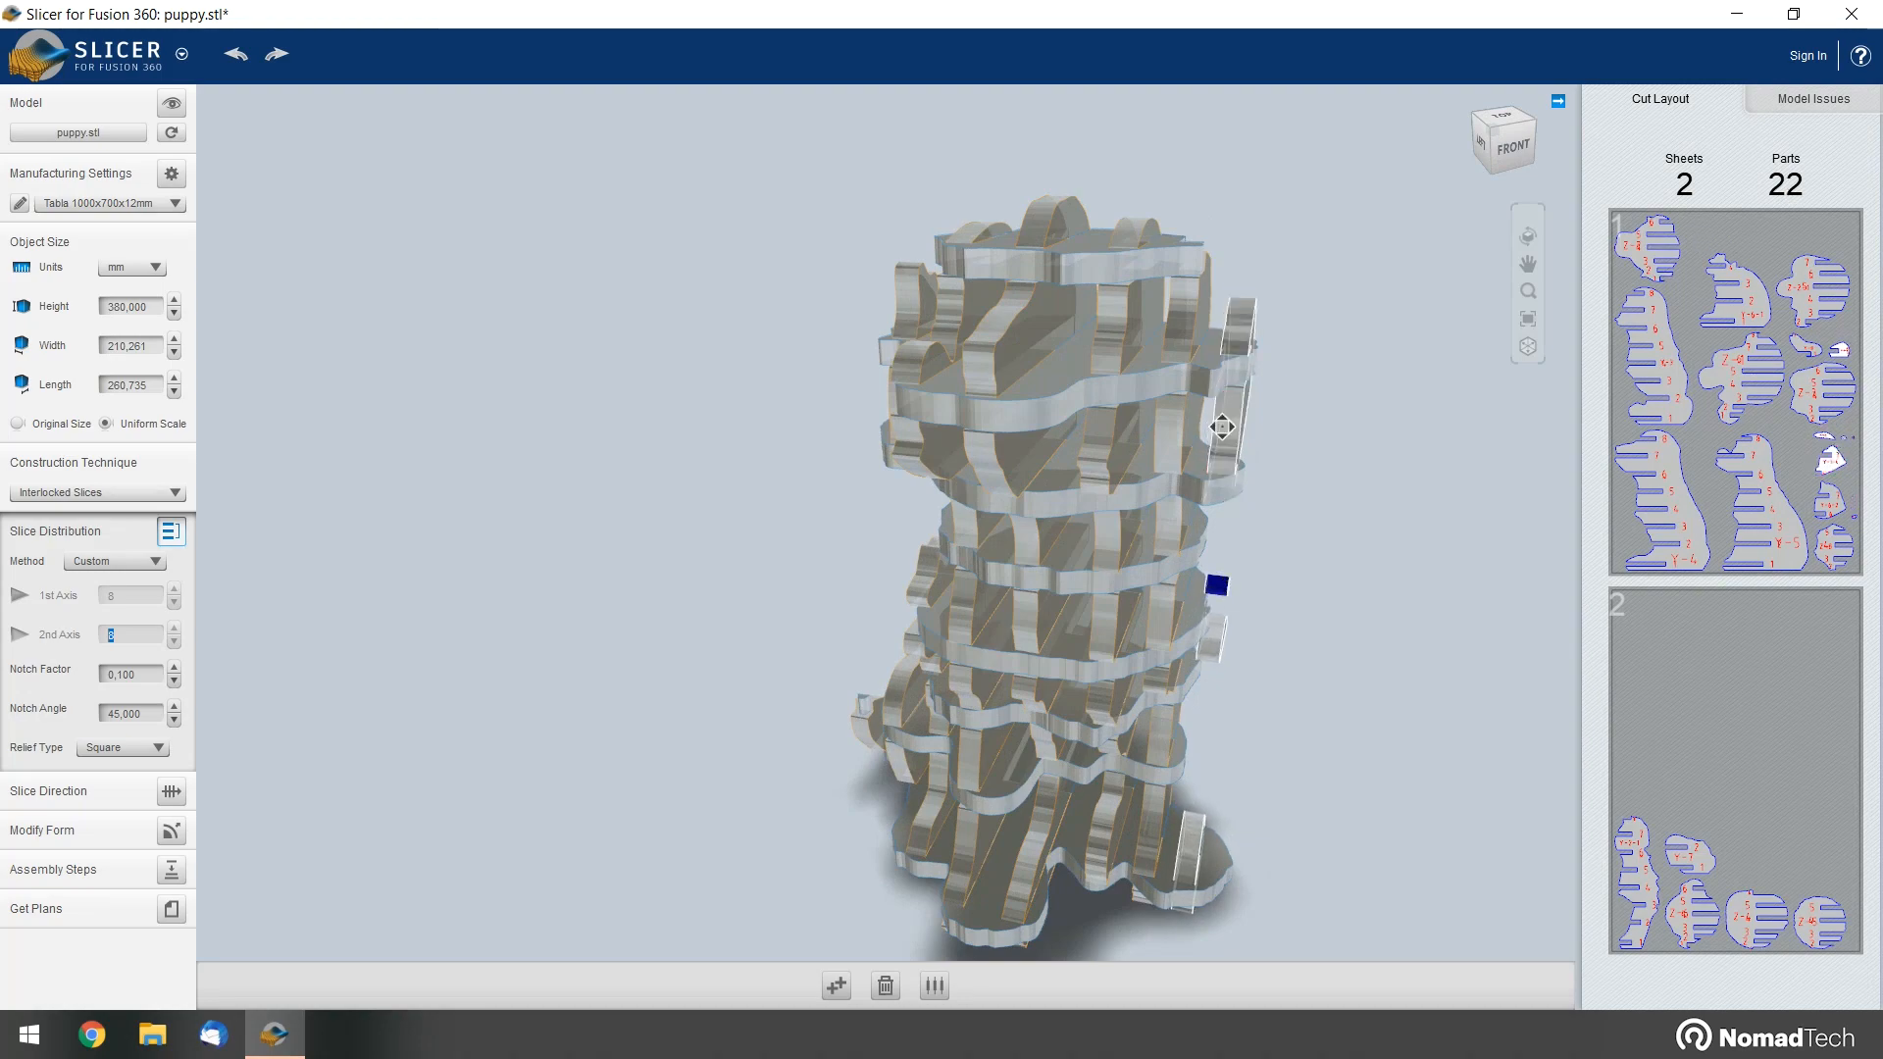
Examine the outer ear and foot slice and the blue-highlighted loose pieces close up and from several sides
right_click_drag(1331, 454, 1047, 500)
scroll(872, 571, "up", 5)
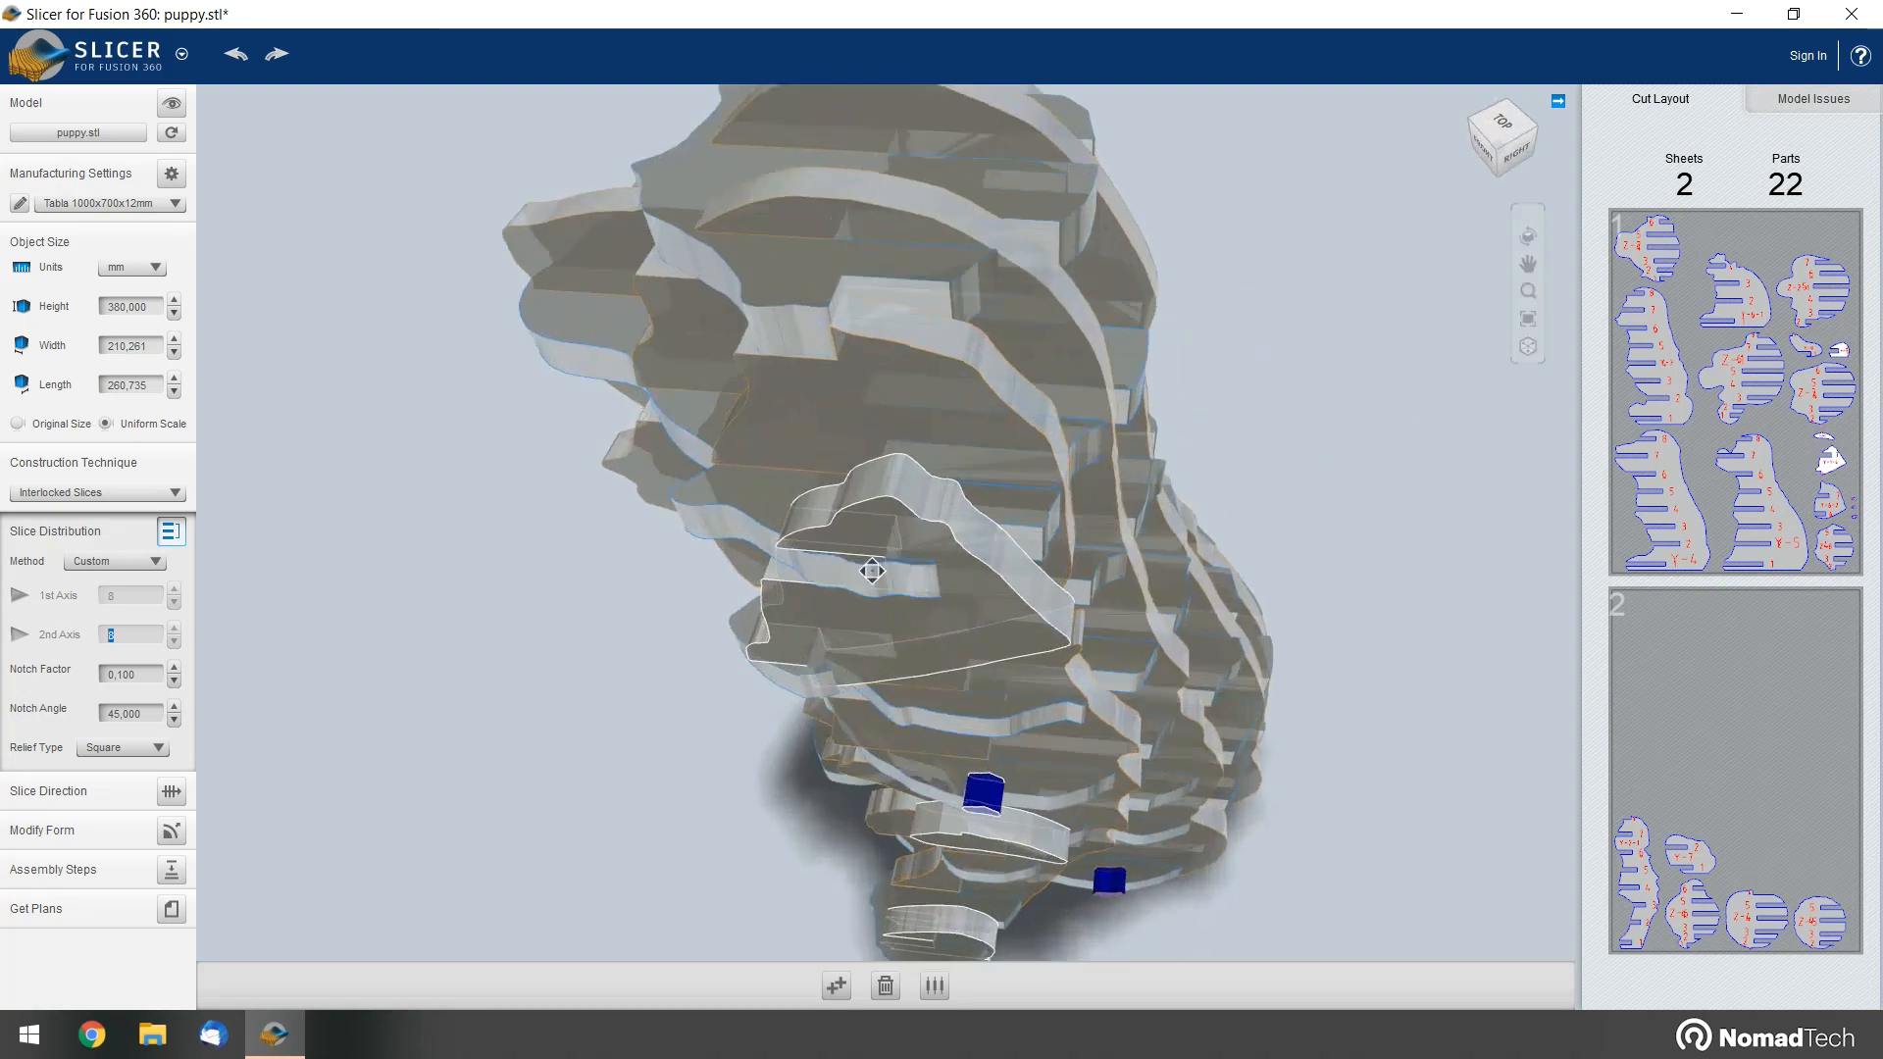
middle_click_drag(733, 924, 1354, 399)
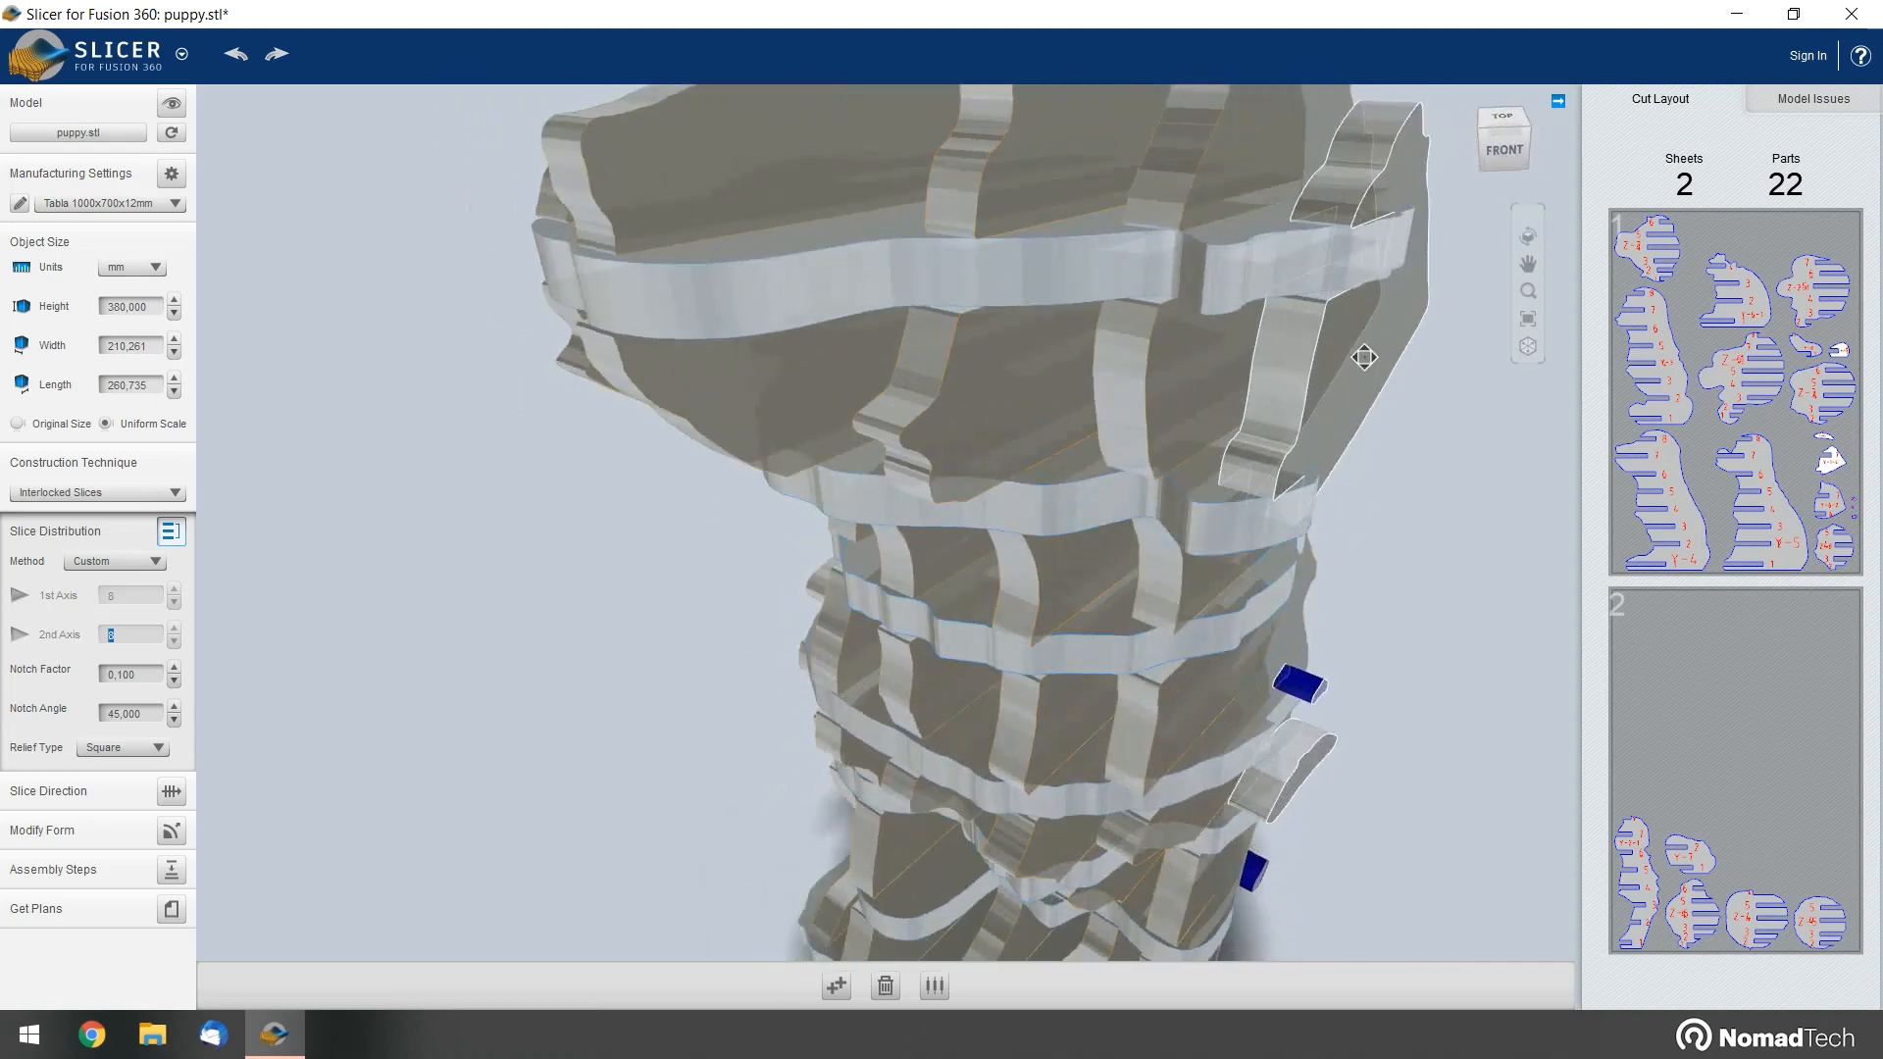
middle_click_drag(1429, 702, 1380, 488)
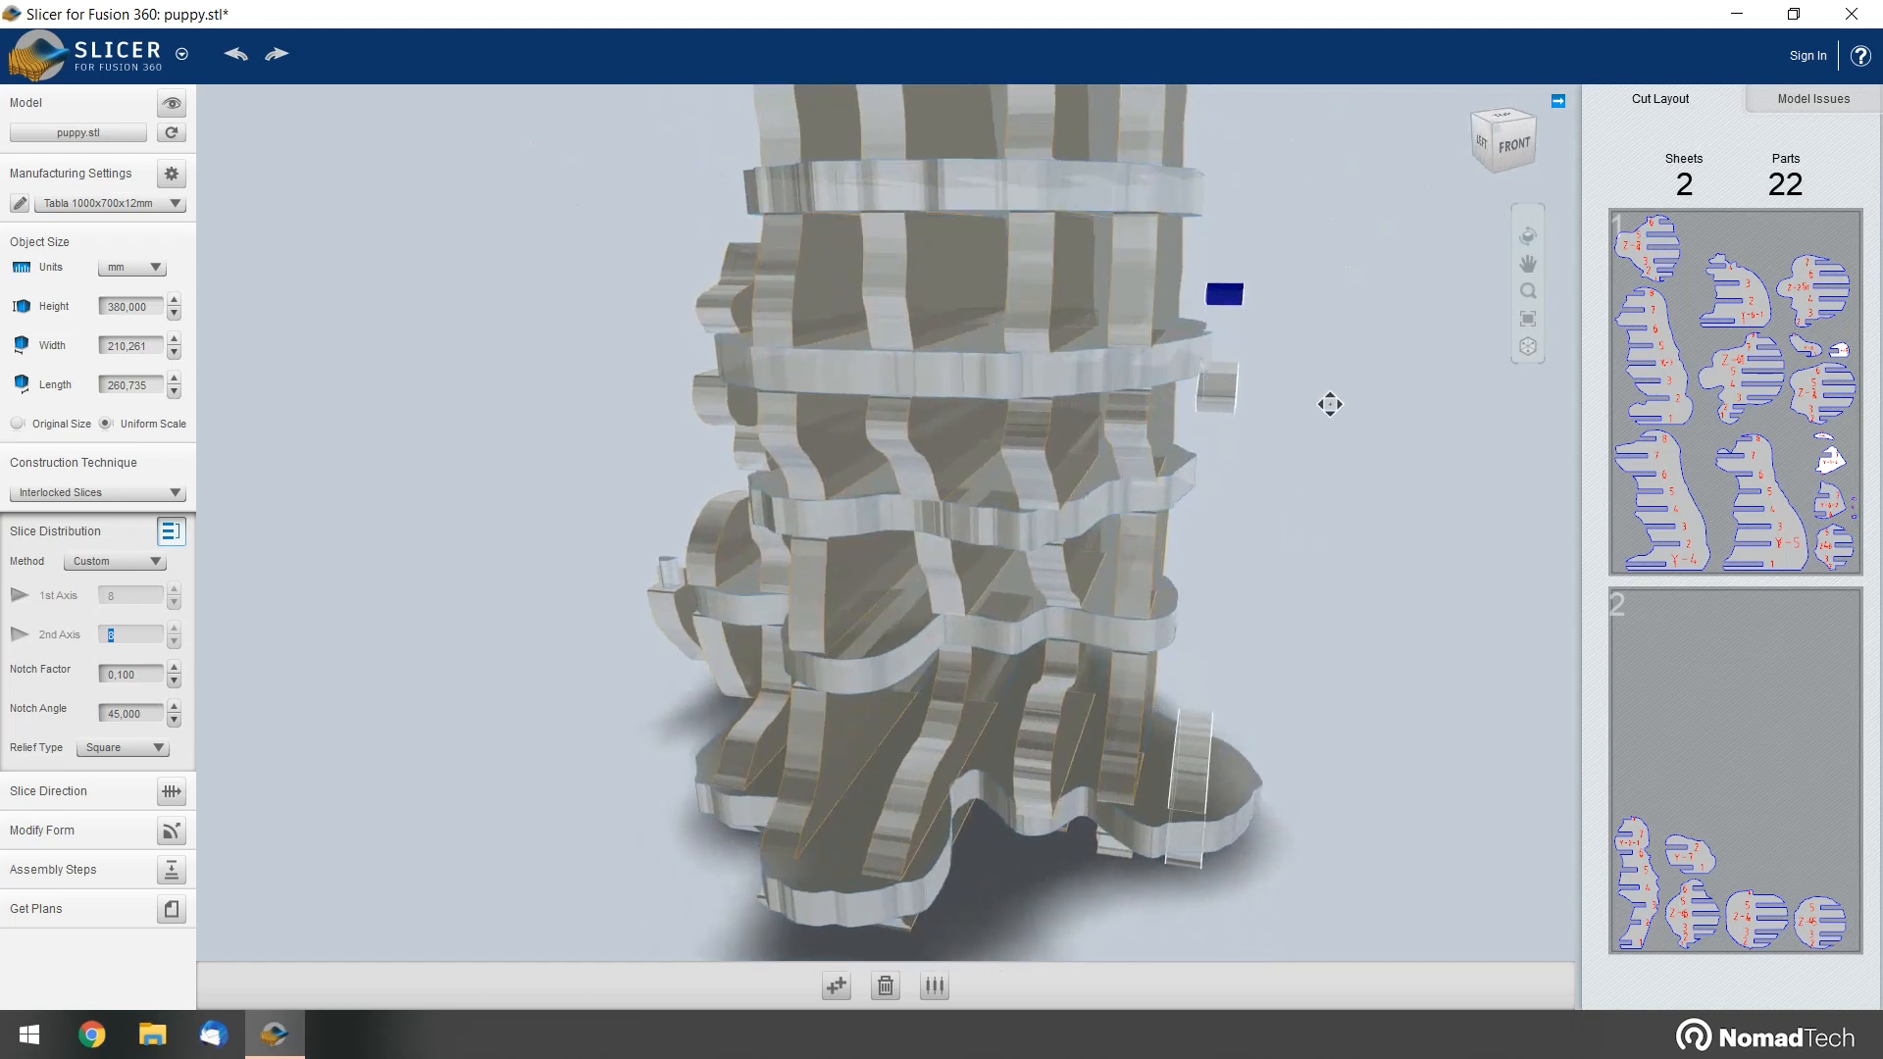
mouse_move(1265, 486)
middle_mouse_down()
mouse_move(1219, 483)
mouse_move(1269, 475)
mouse_move(1257, 291)
middle_mouse_up()
middle_click_drag(1407, 611, 1207, 687)
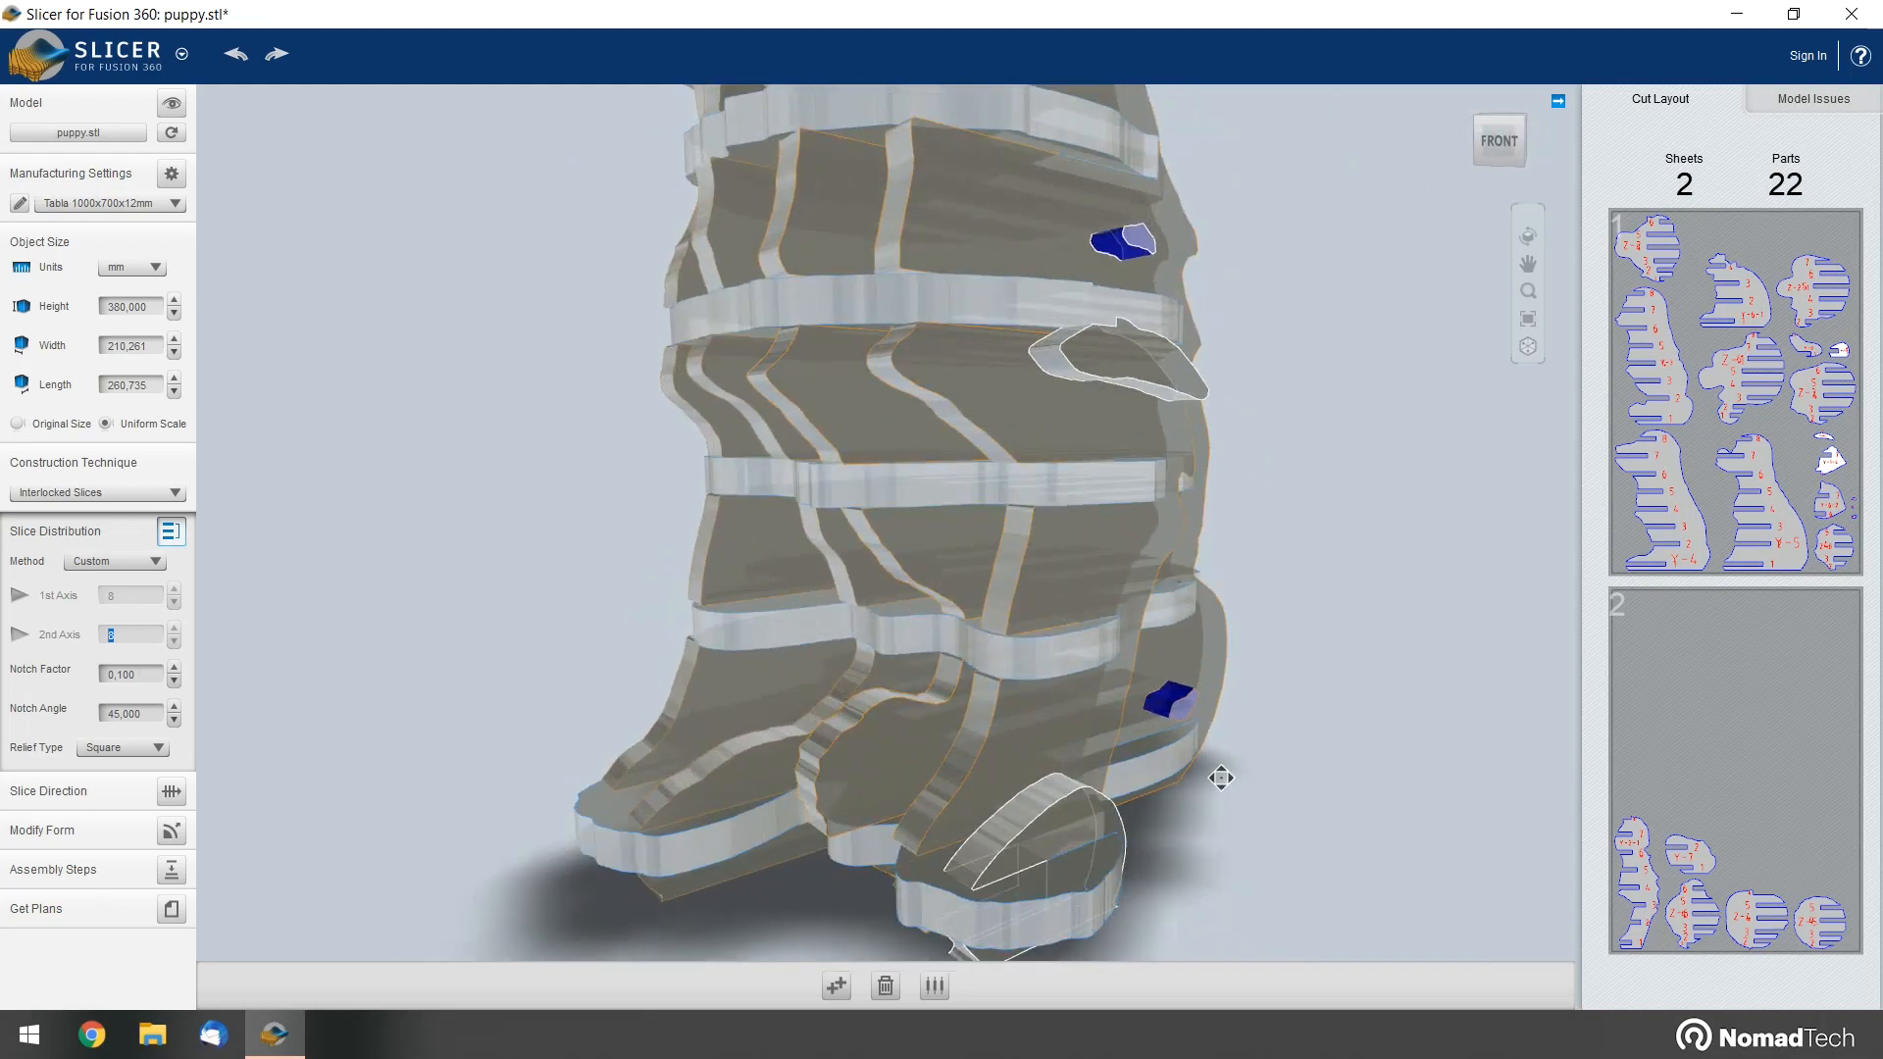
middle_click_drag(1169, 828, 1306, 609)
middle_click_drag(1165, 397, 1089, 724)
middle_click_drag(1194, 366, 1103, 720)
scroll(1295, 436, "up", 2)
scroll(1295, 437, "down", 2)
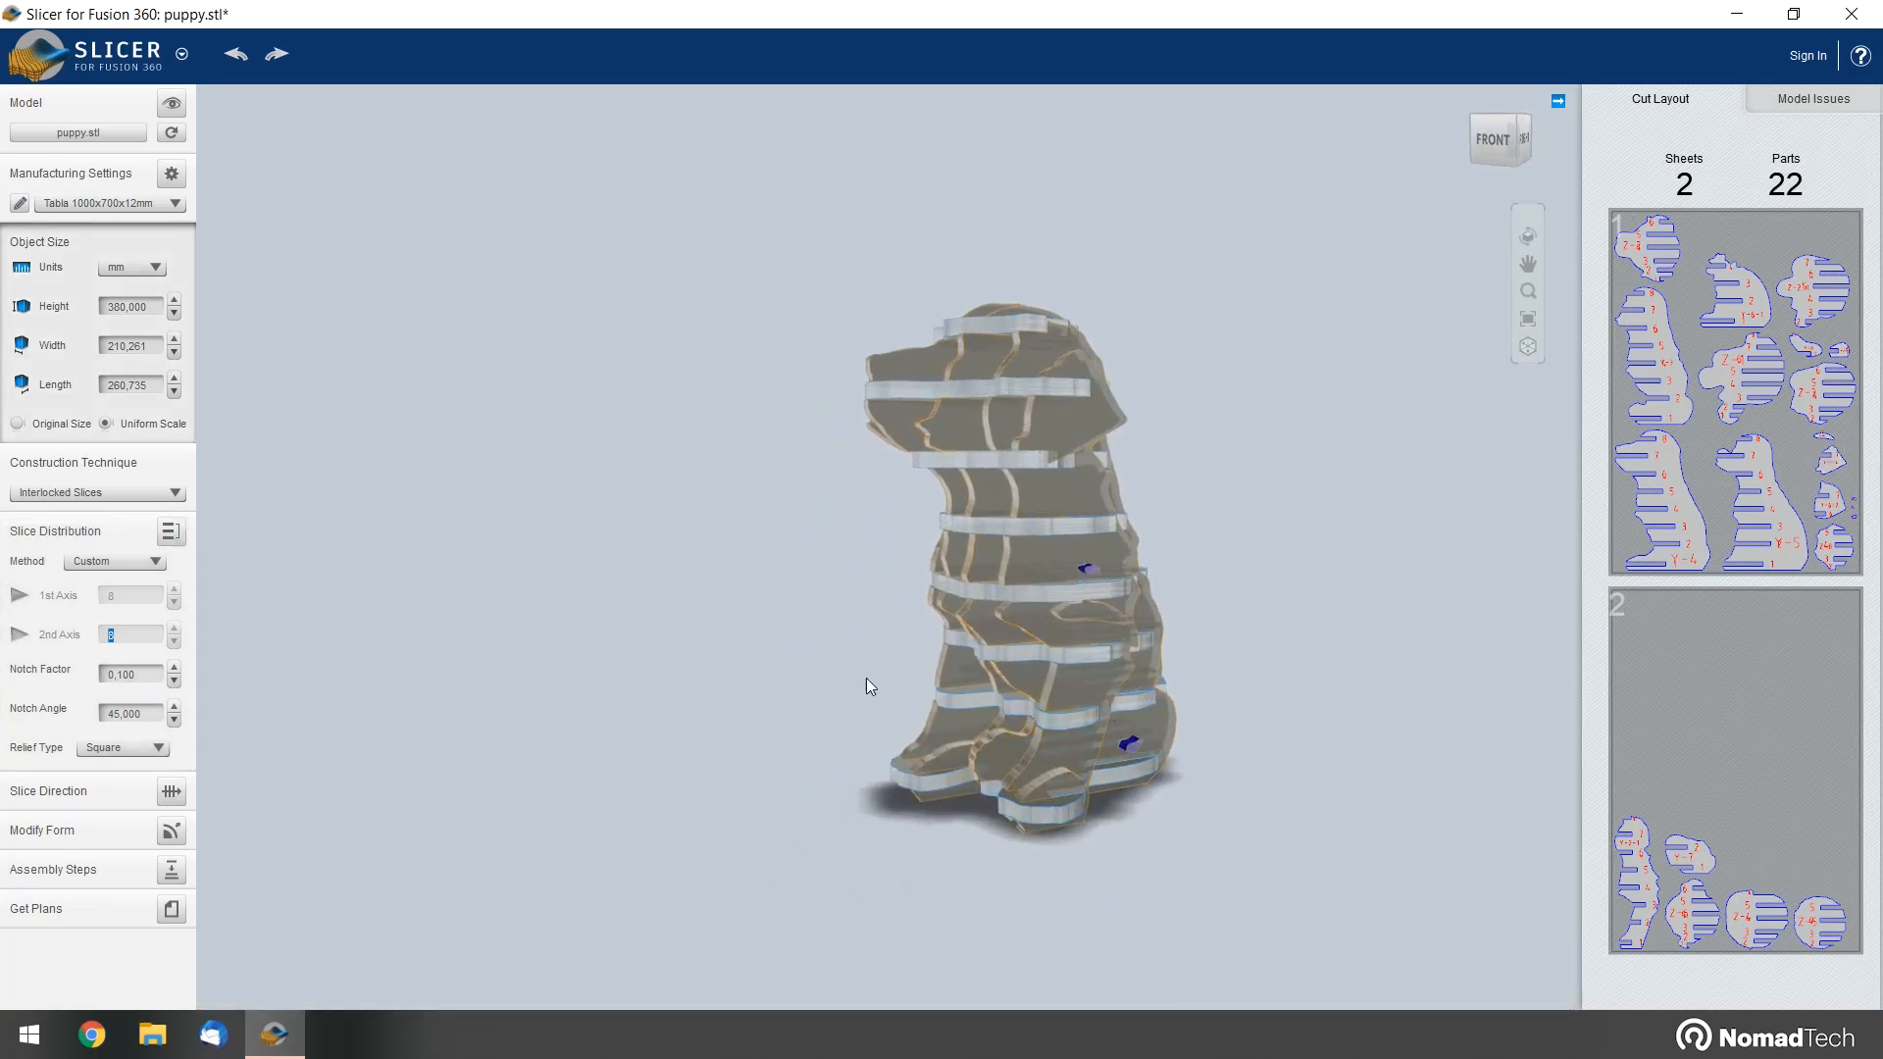
middle_click_drag(1007, 597, 1528, 614)
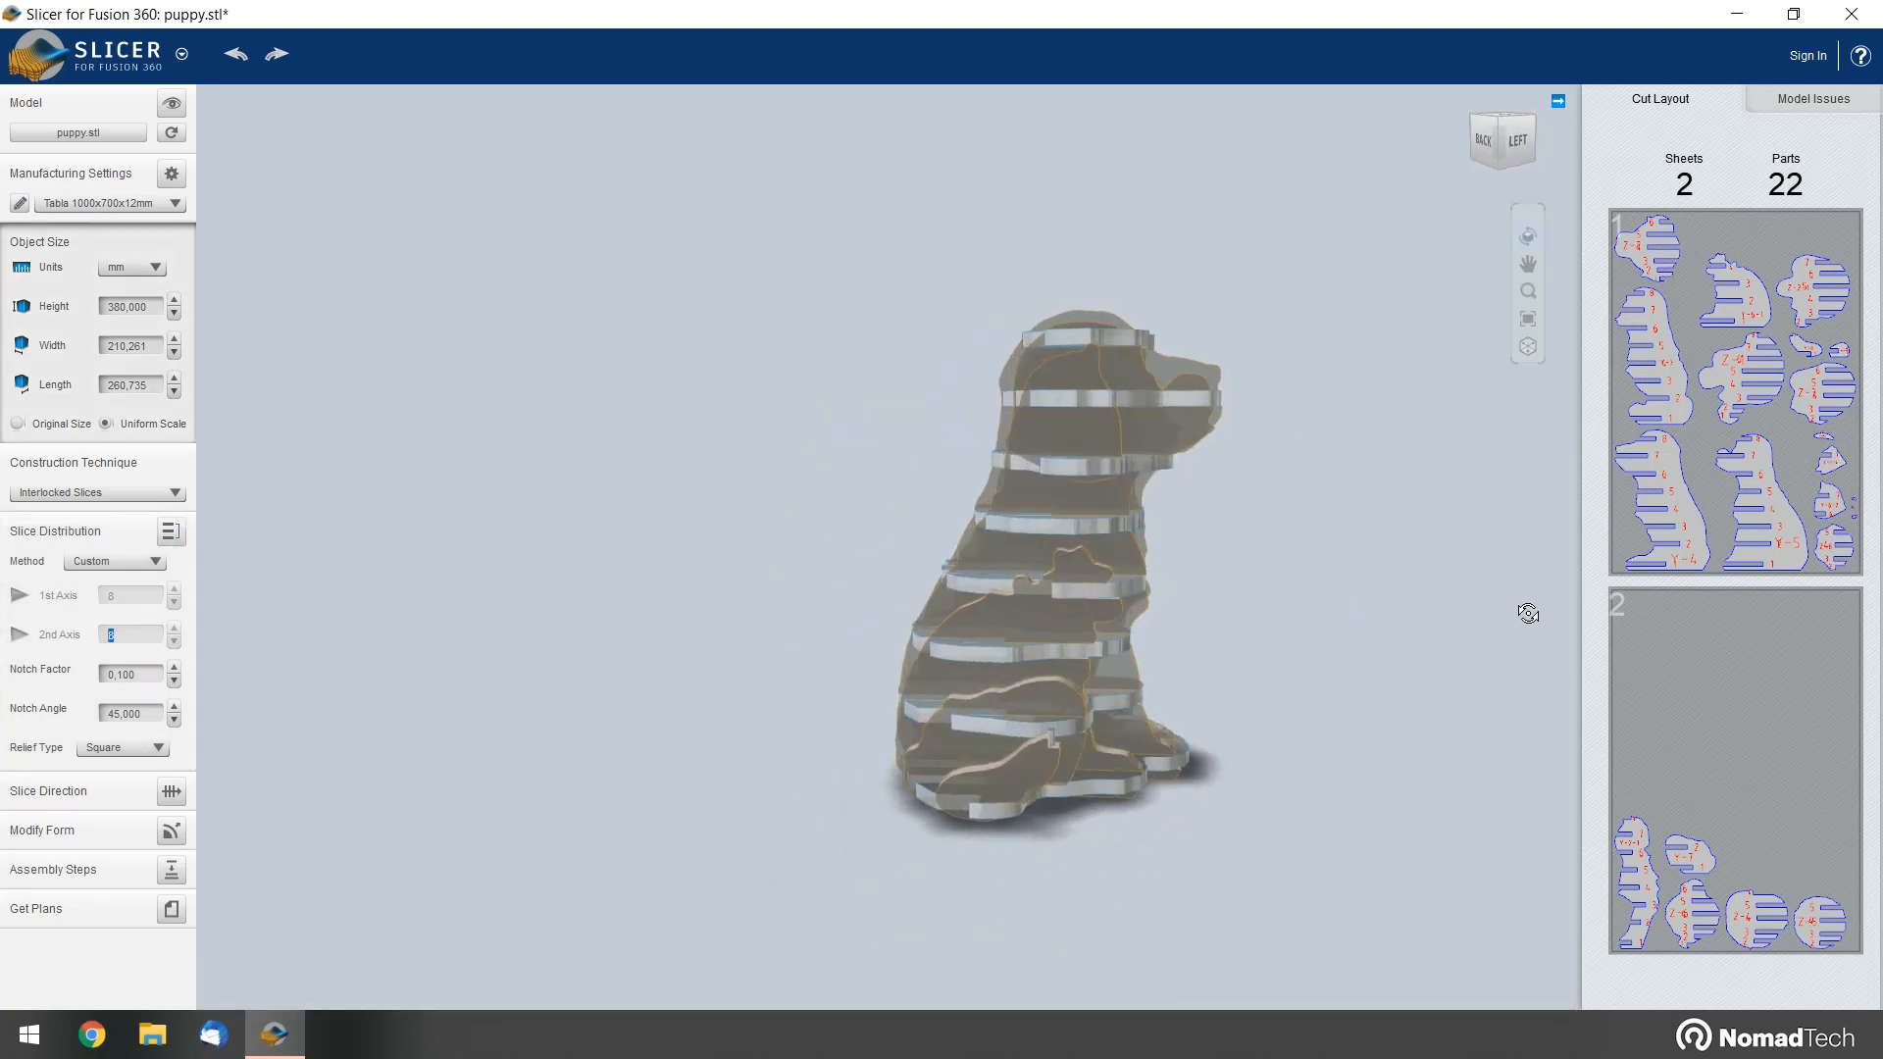
middle_click_drag(1302, 687, 1029, 725)
Shift the tall vertical slice next to the middle one slightly toward the puppy's centre
left_click(1118, 410)
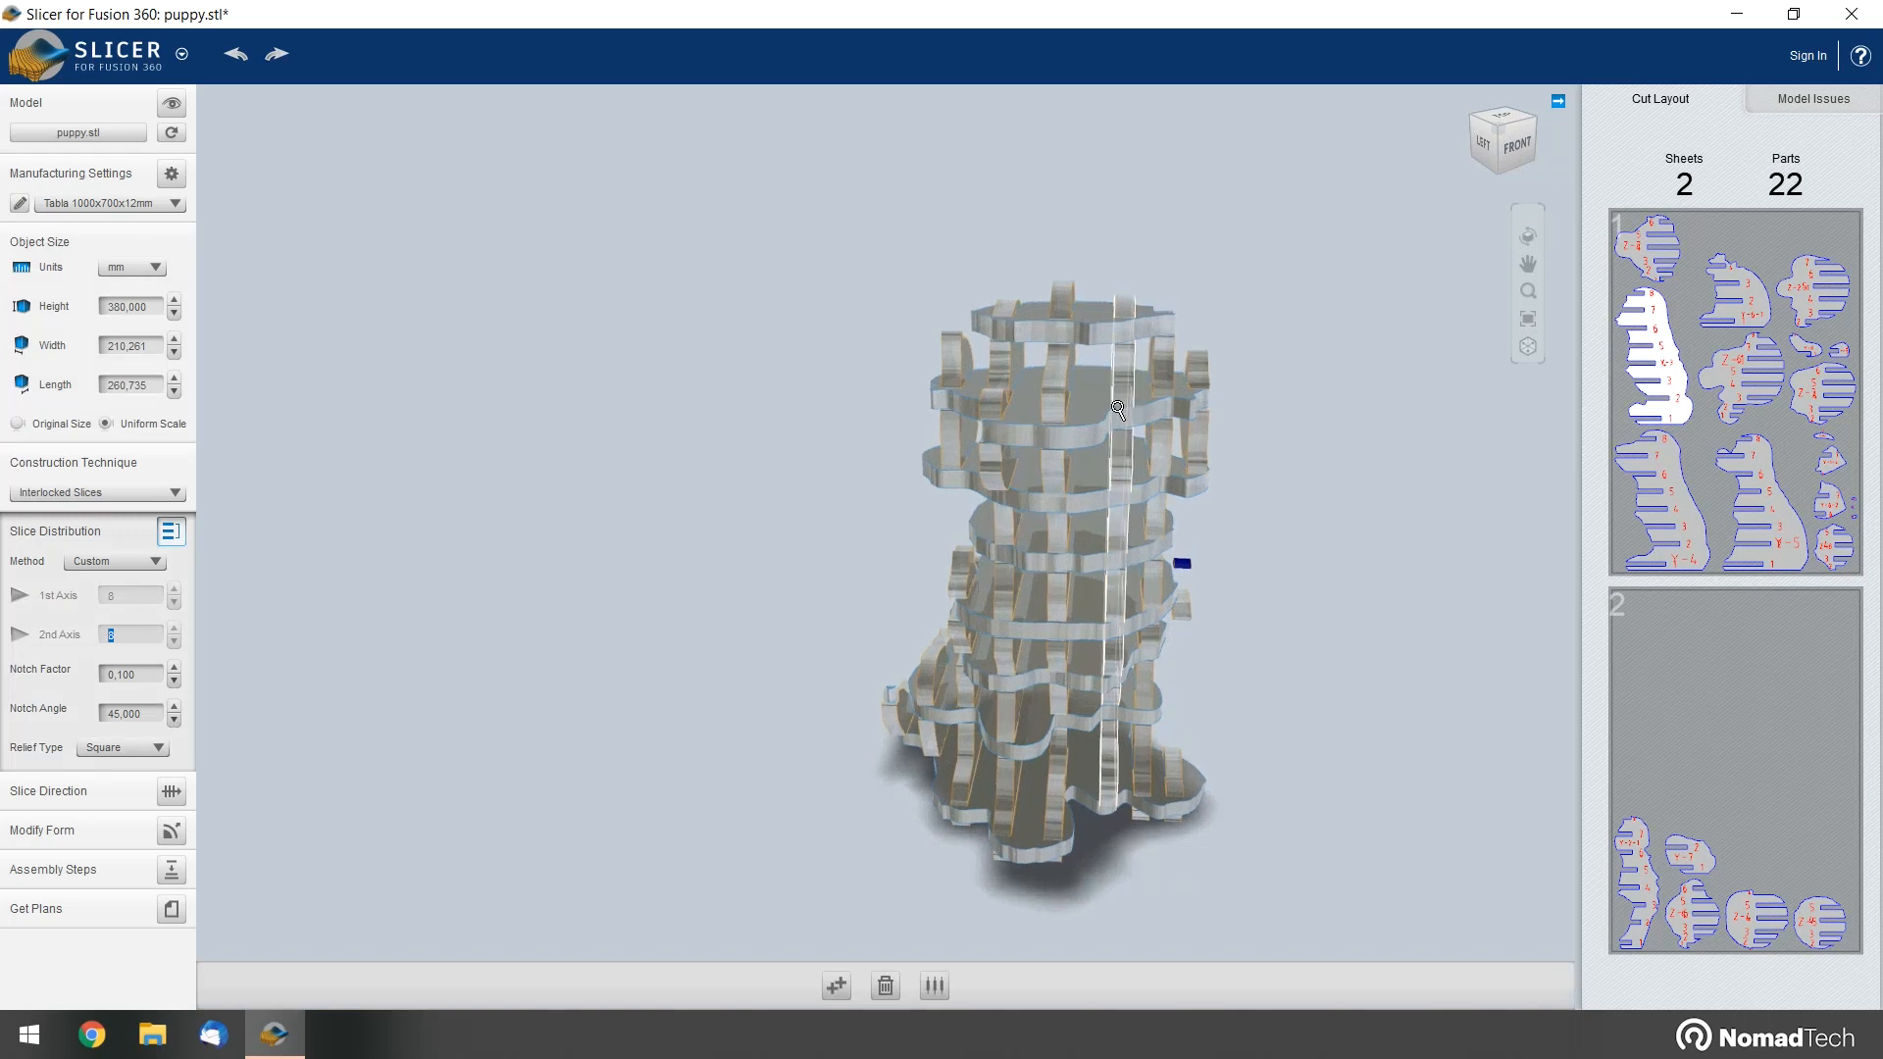
left_click_drag(1129, 373, 1109, 375)
left_click_drag(790, 538, 639, 496)
left_click(671, 497)
scroll(1260, 667, "down", 2)
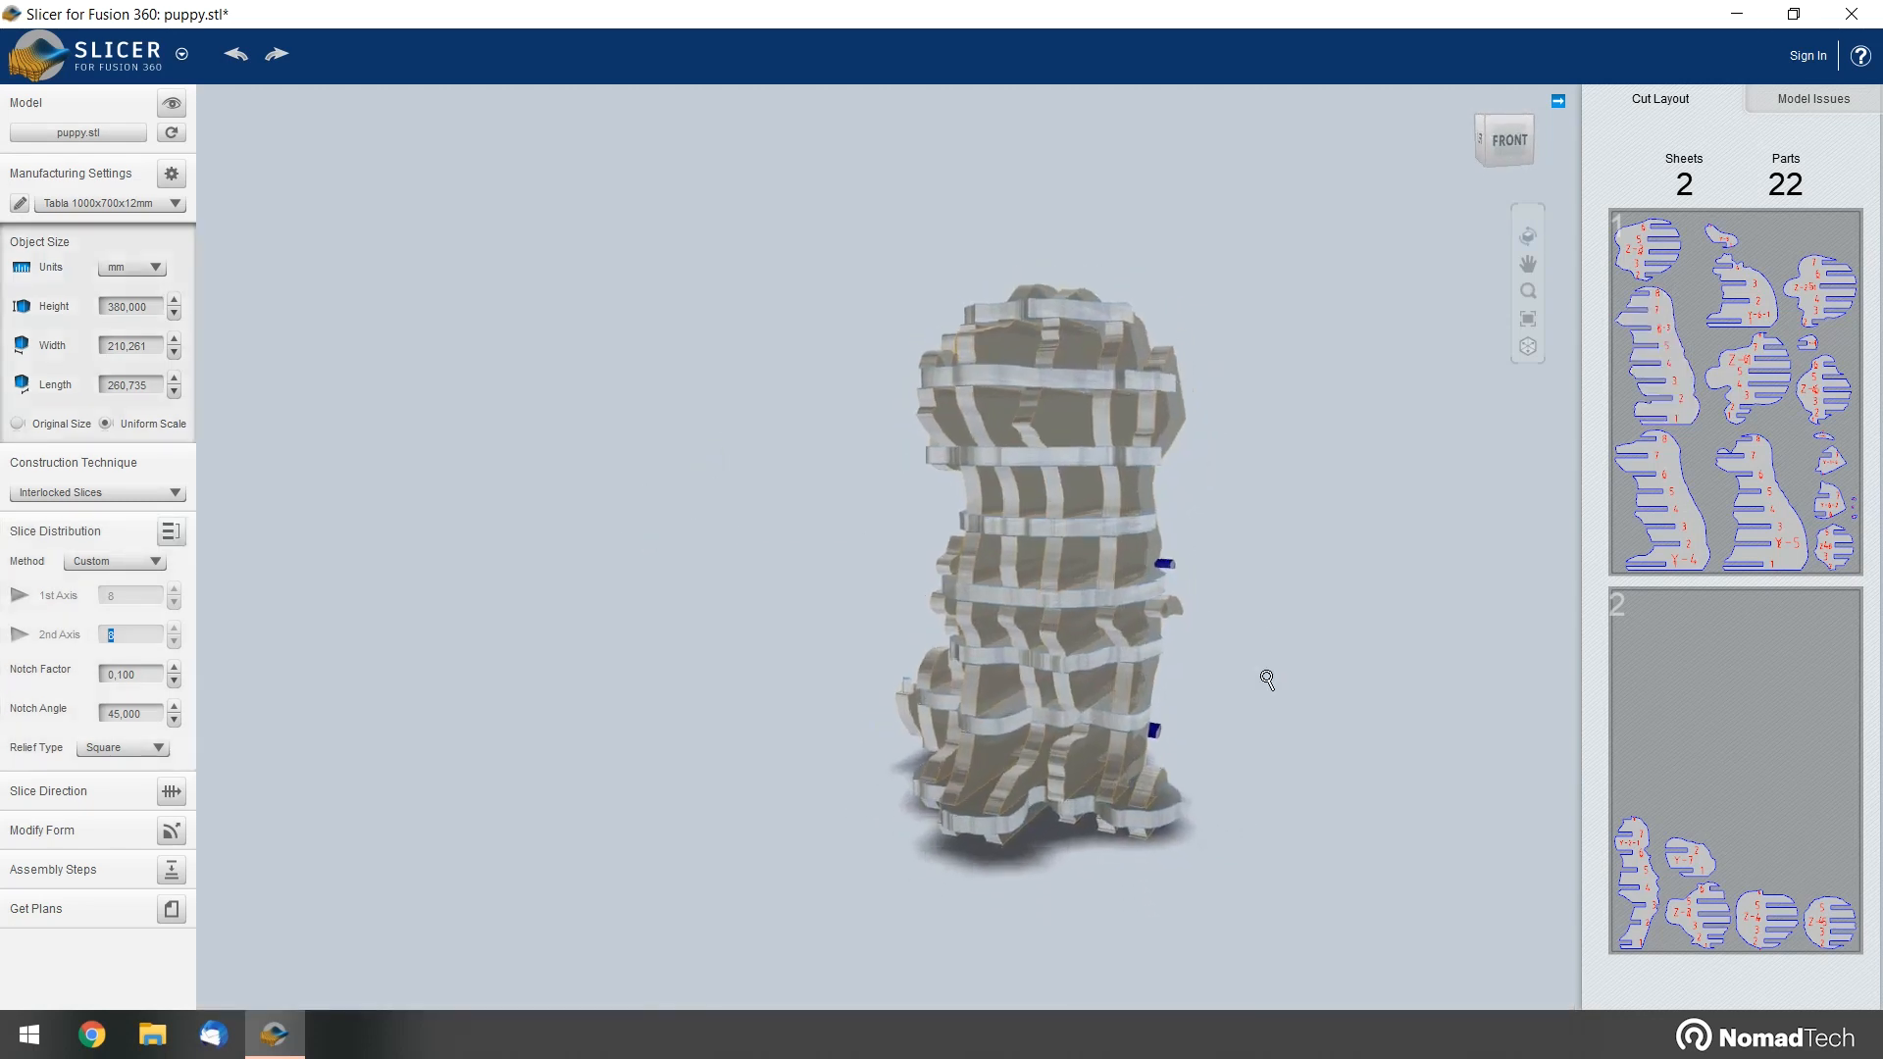
Examine the slice distribution and the notches of the whole puppy from the front, the sides and above
scroll(1297, 677, "up", 4)
left_click_drag(1300, 673, 1190, 676)
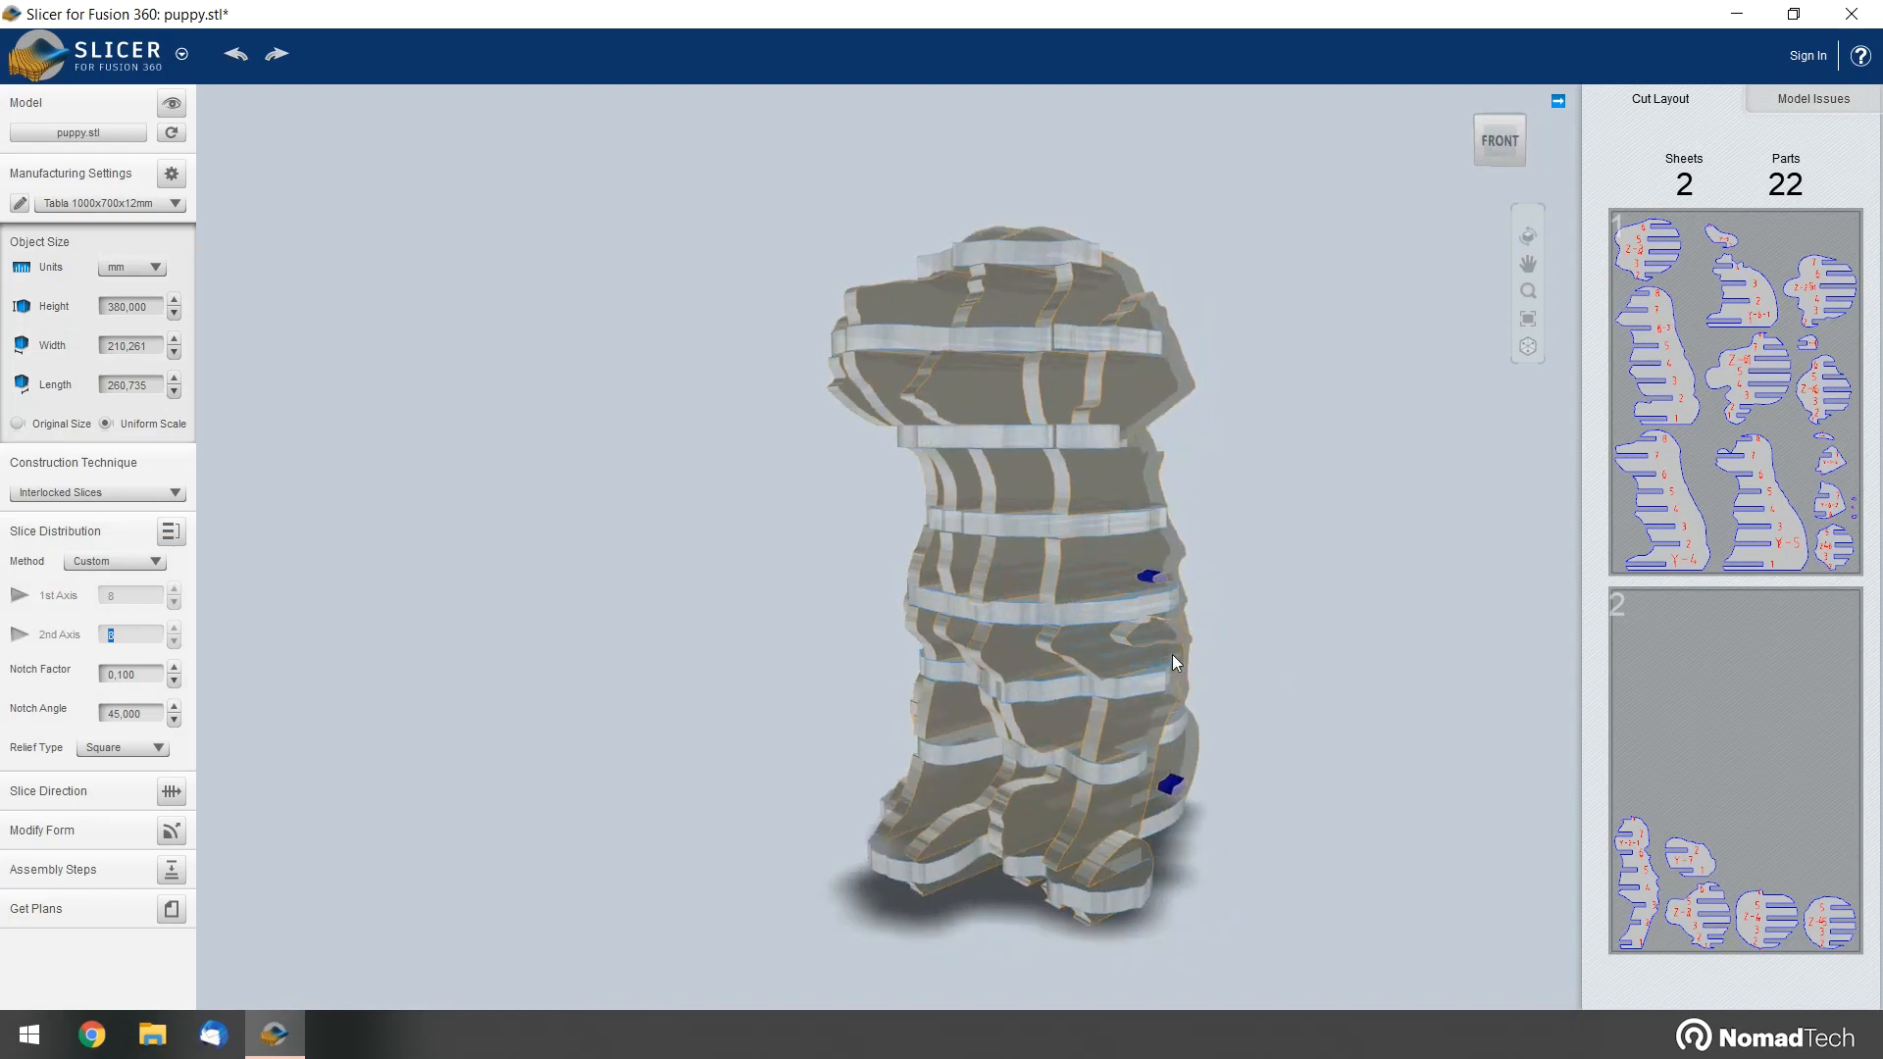
scroll(1309, 675, "up", 3)
left_click_drag(1308, 674, 1430, 677)
scroll(1429, 677, "up", 5)
scroll(1441, 678, "down", 7)
left_click_drag(755, 567, 1046, 576)
scroll(1257, 484, "up", 2)
left_click_drag(1357, 638, 767, 600)
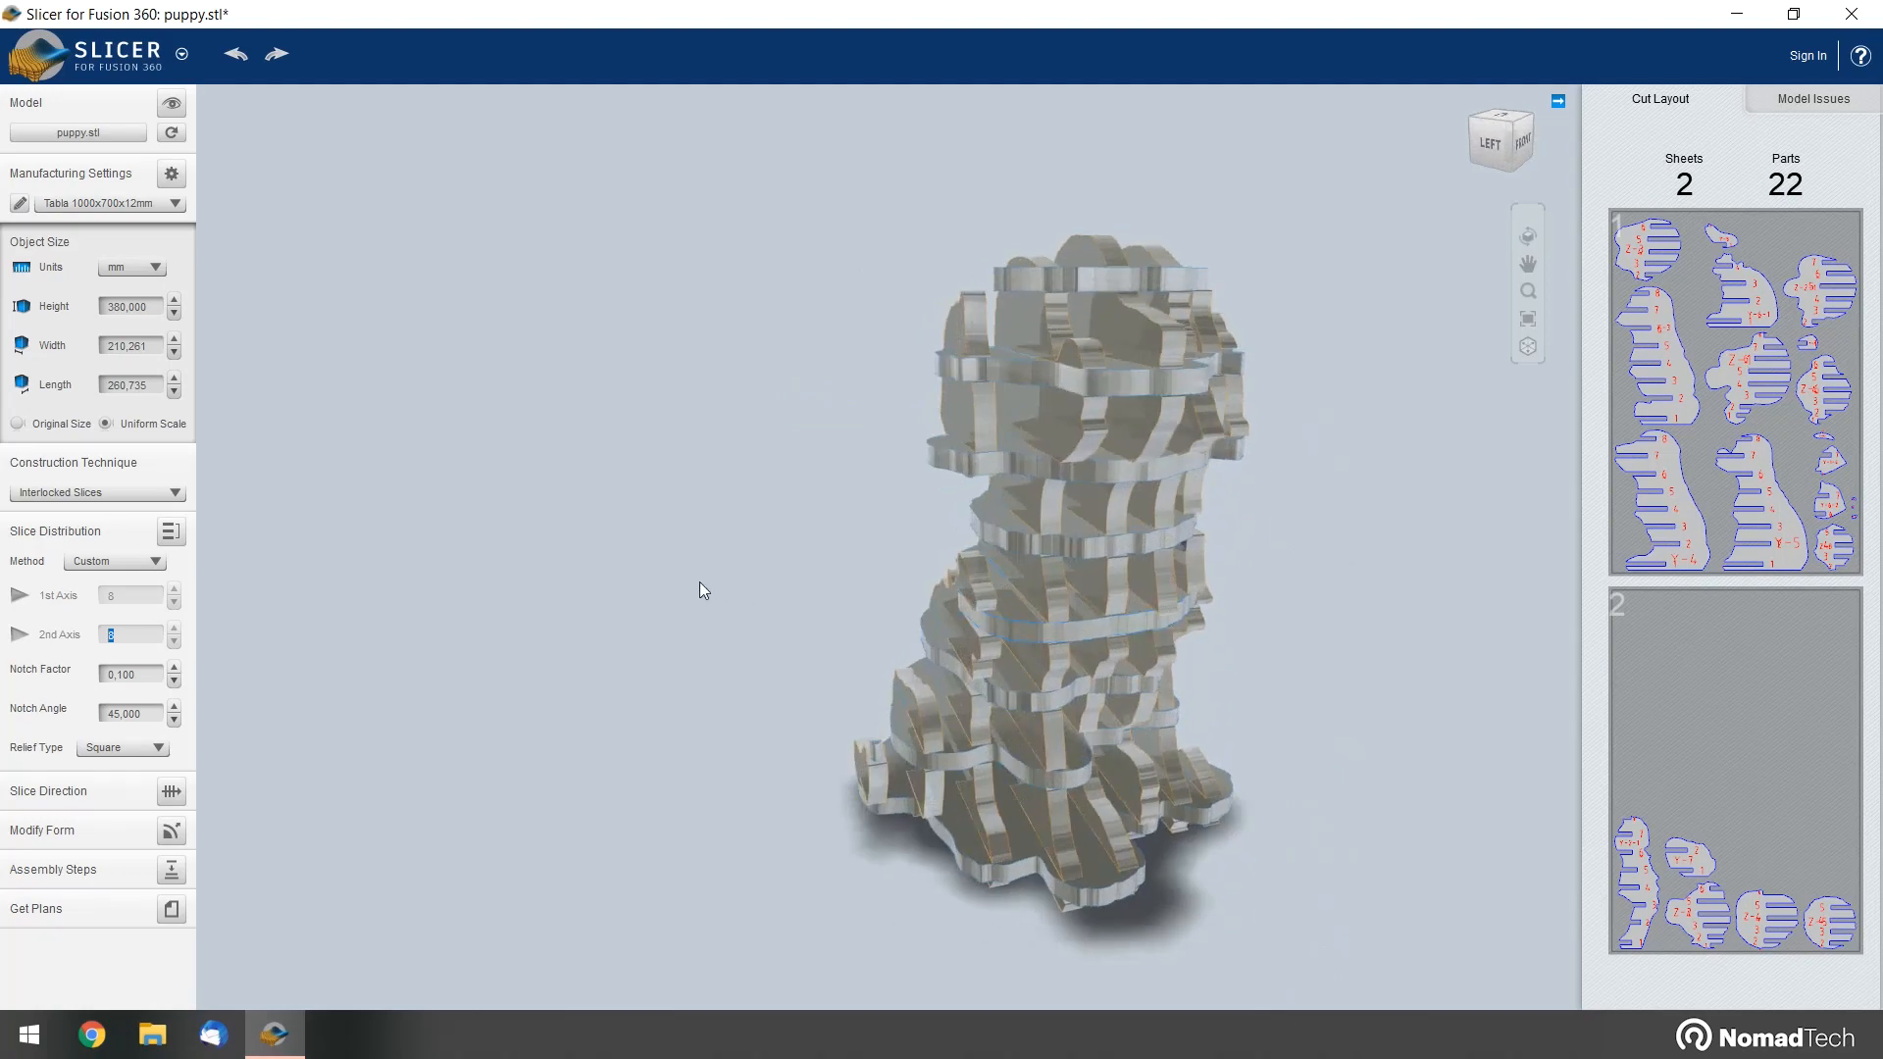
scroll(912, 486, "up", 3)
left_click_drag(737, 374, 967, 553)
scroll(1014, 561, "up", 10)
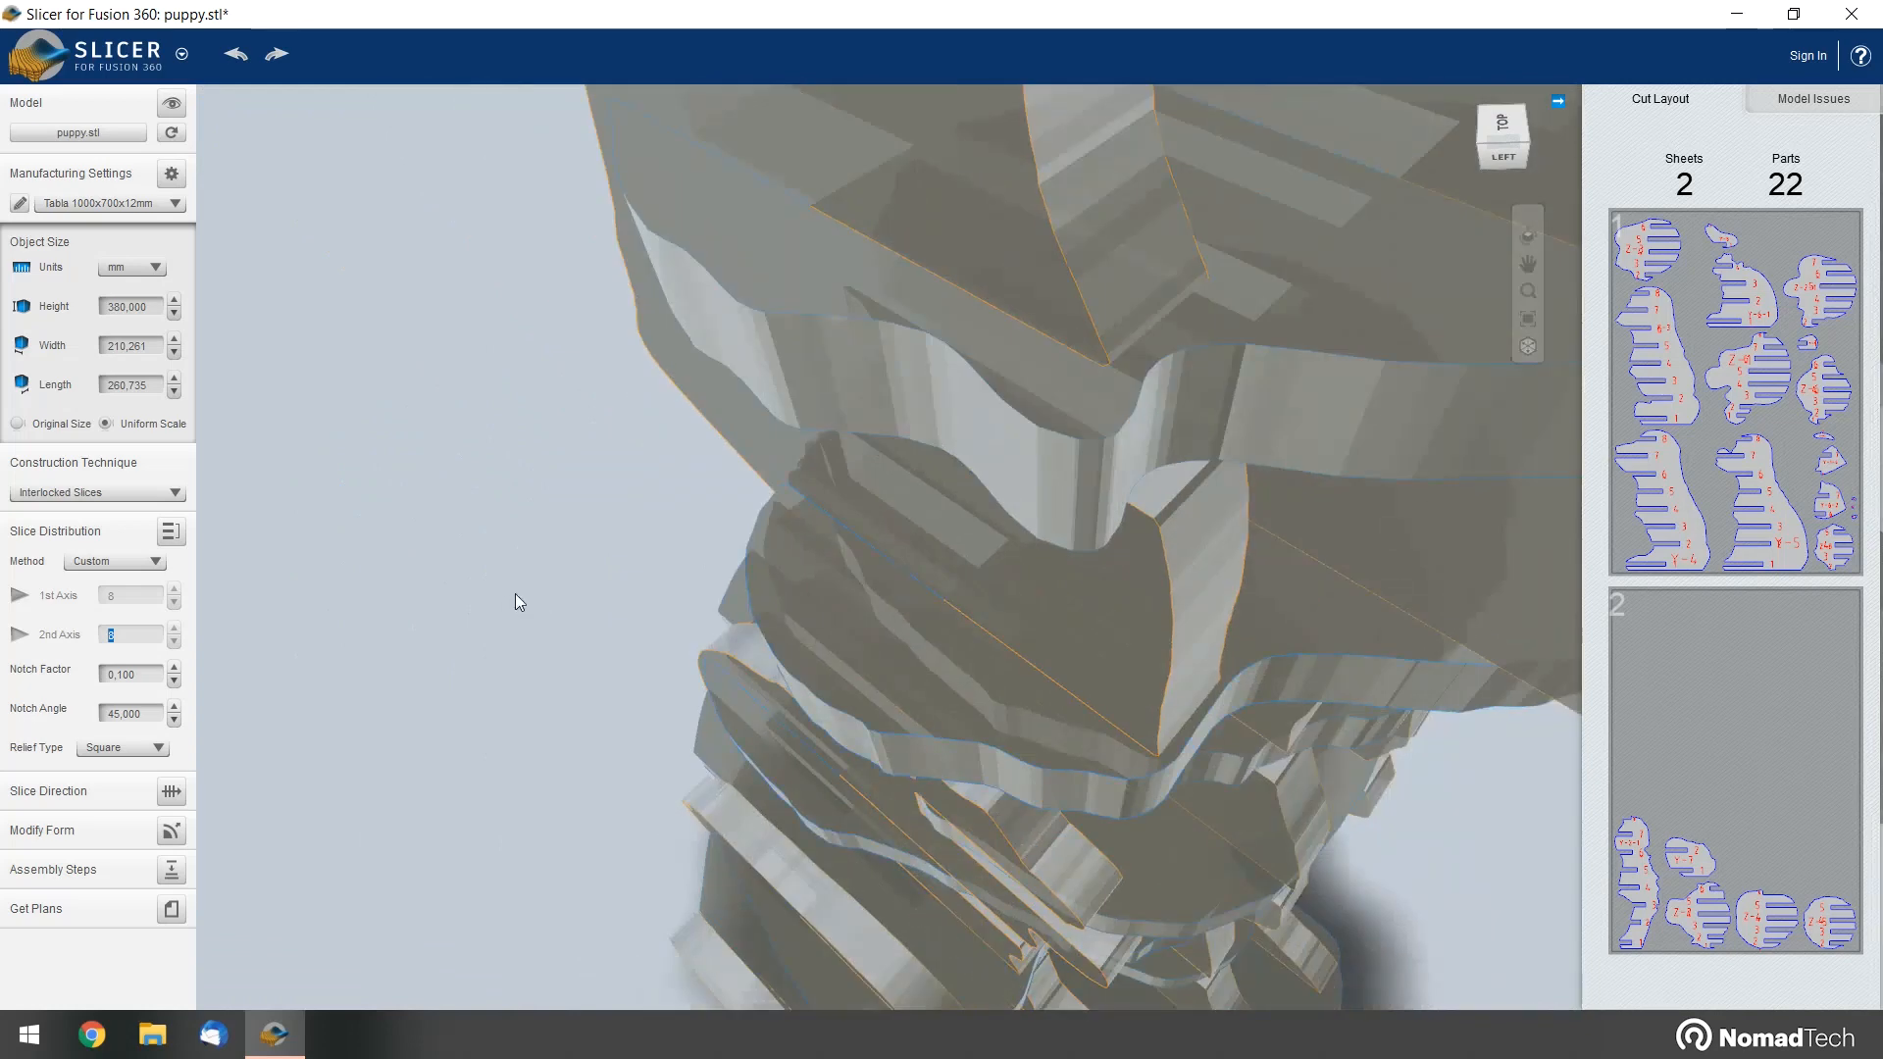
left_click_drag(515, 592, 533, 585)
scroll(1075, 508, "up", 2)
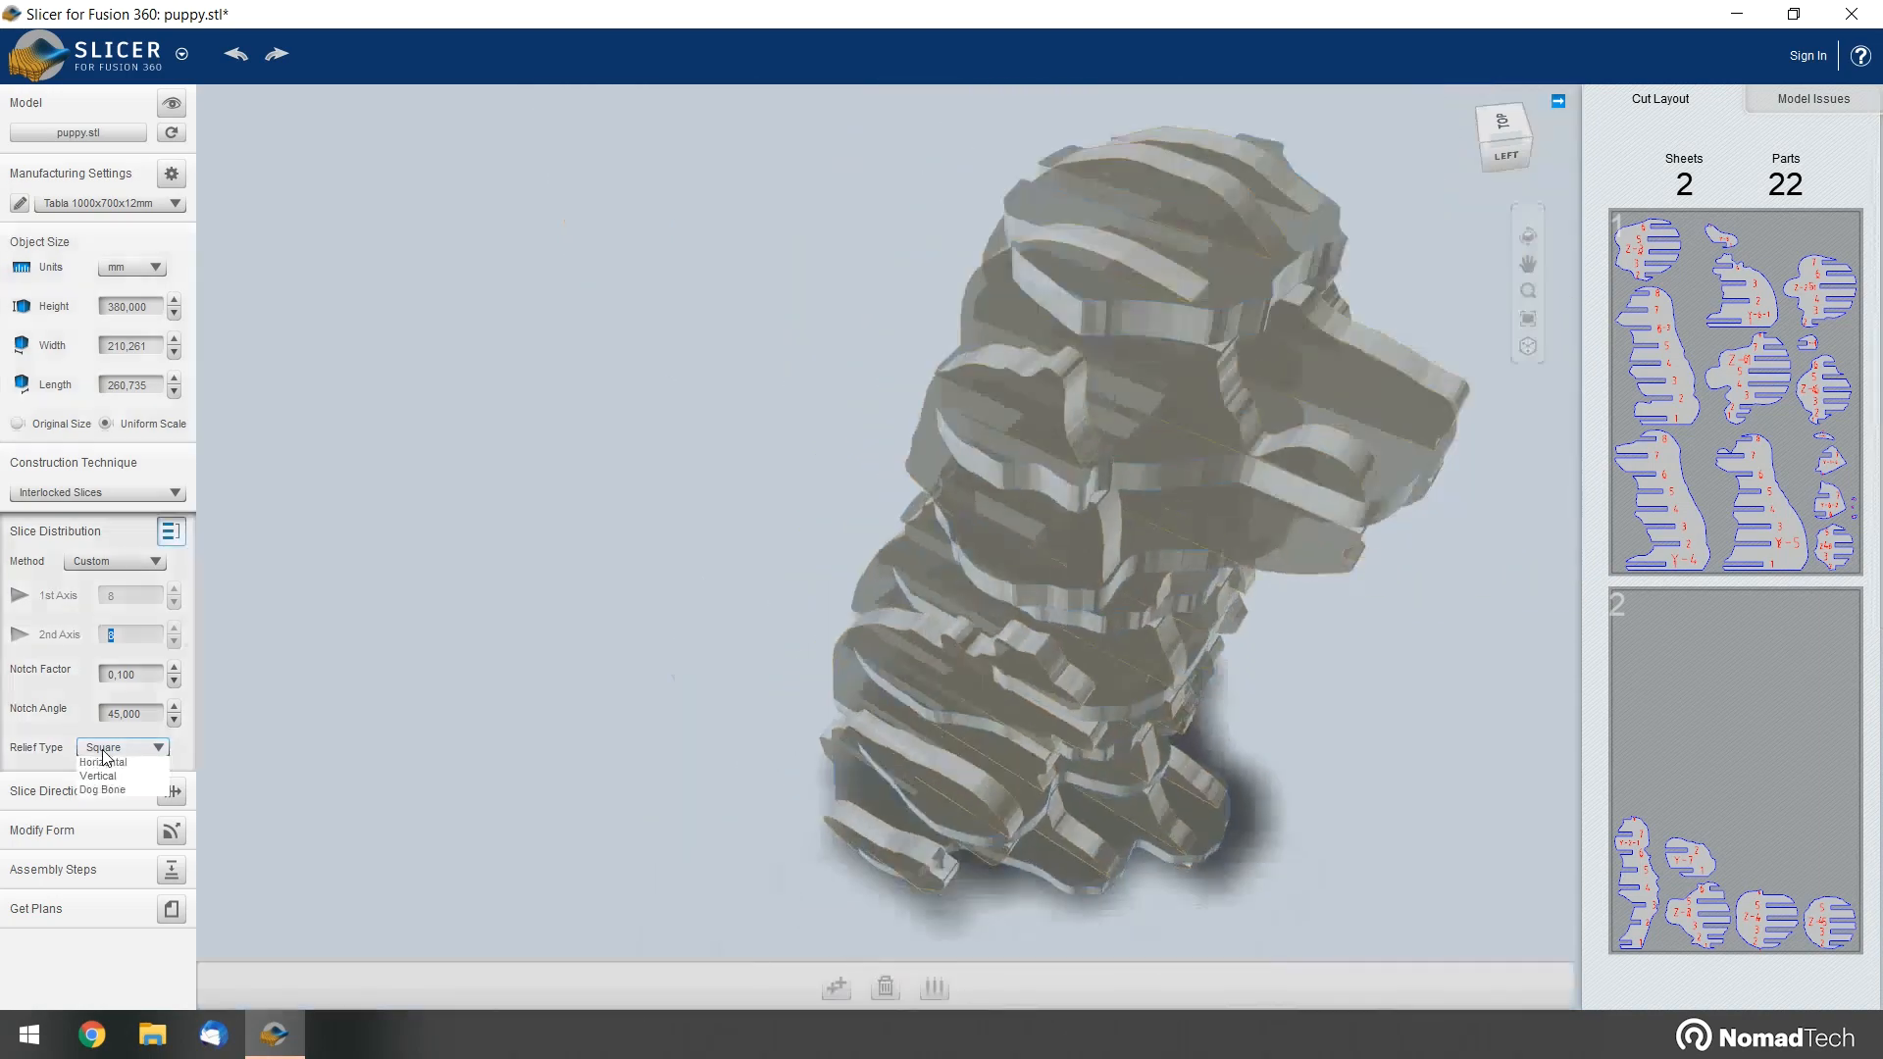
Set the notch relief type to Dog Bone
left_click(105, 755)
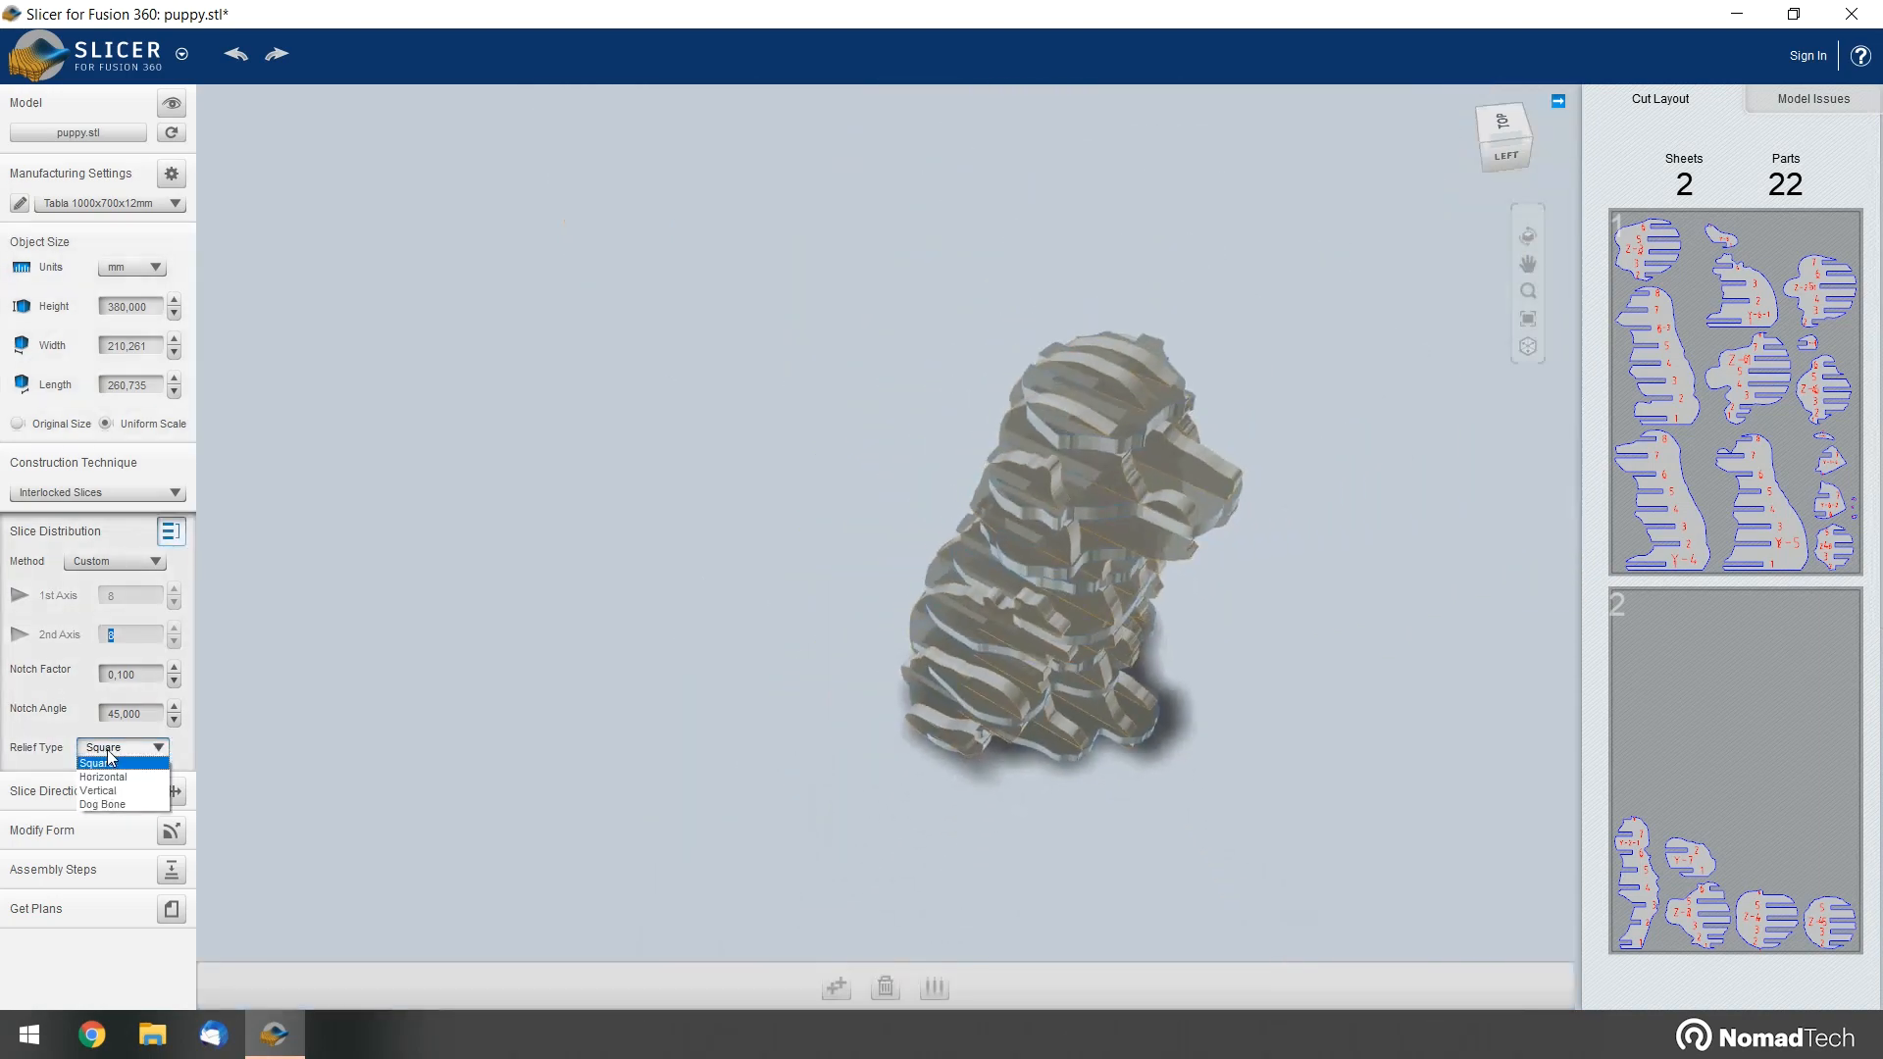
scroll(915, 627, "up", 10)
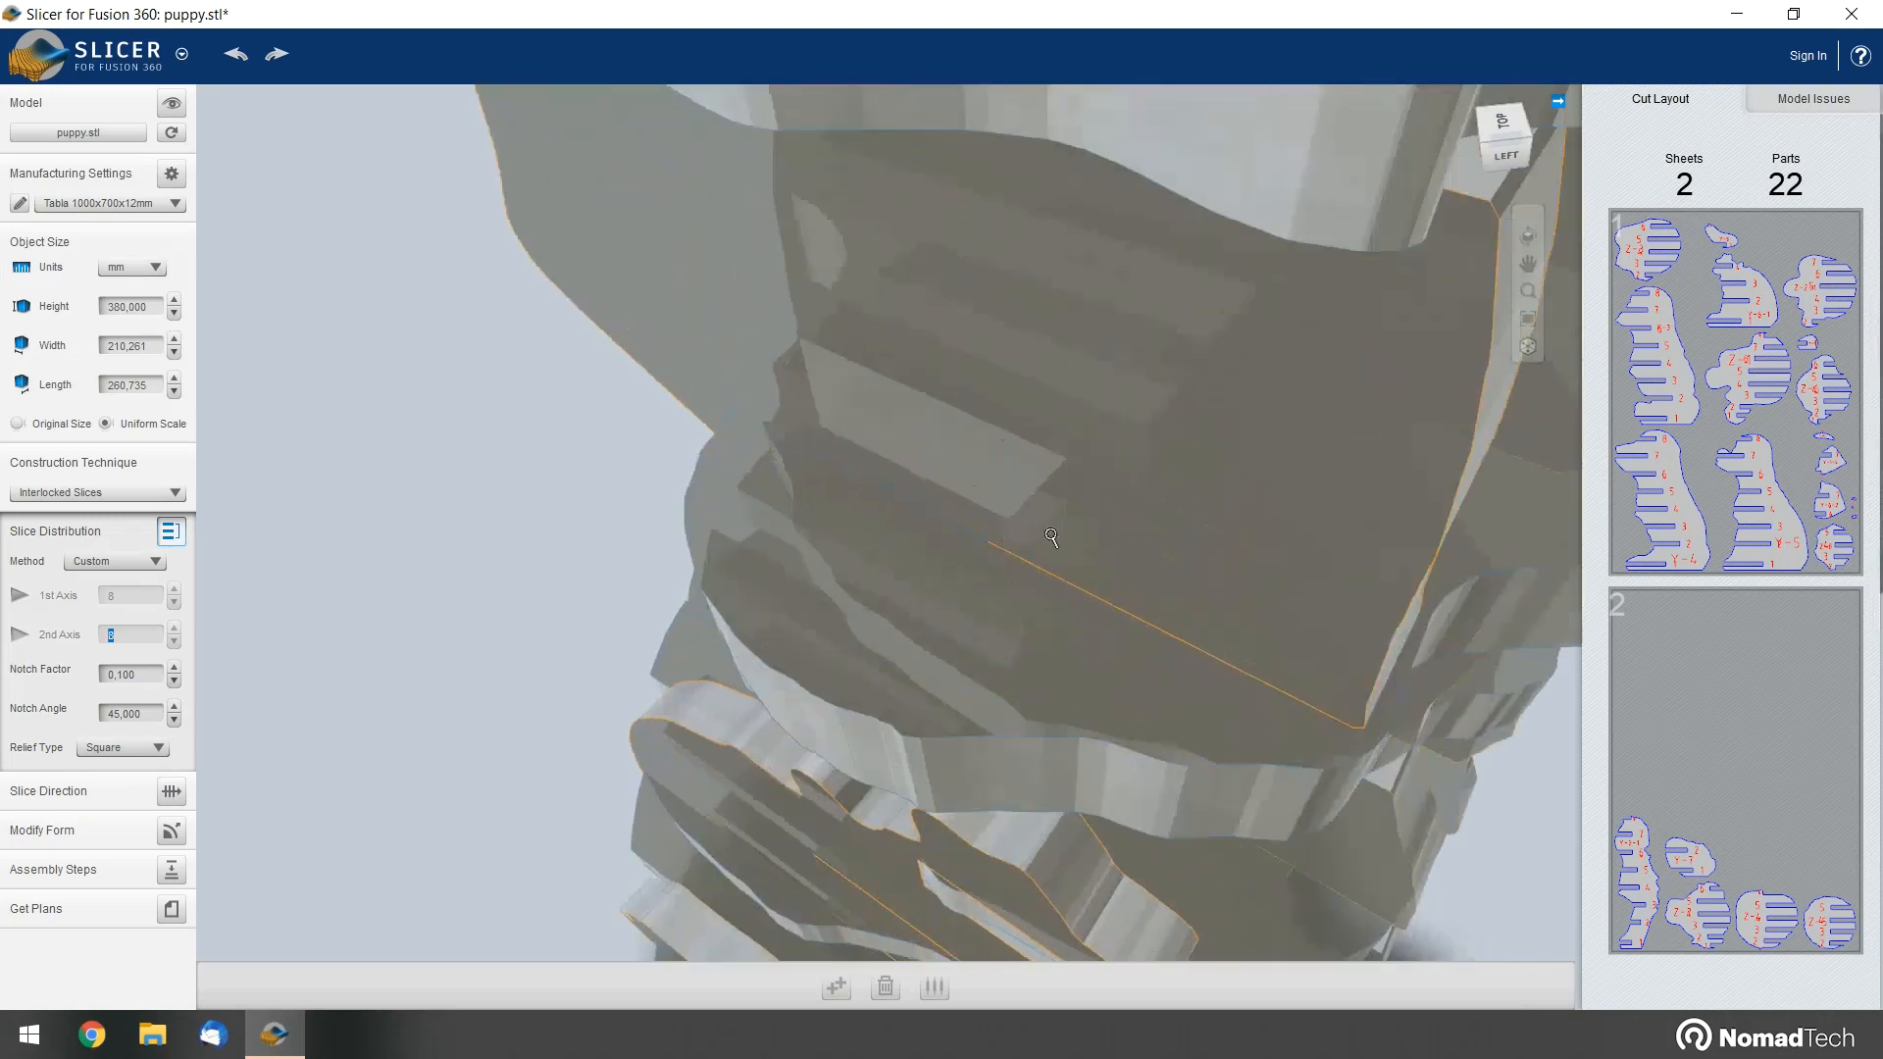
left_click(99, 751)
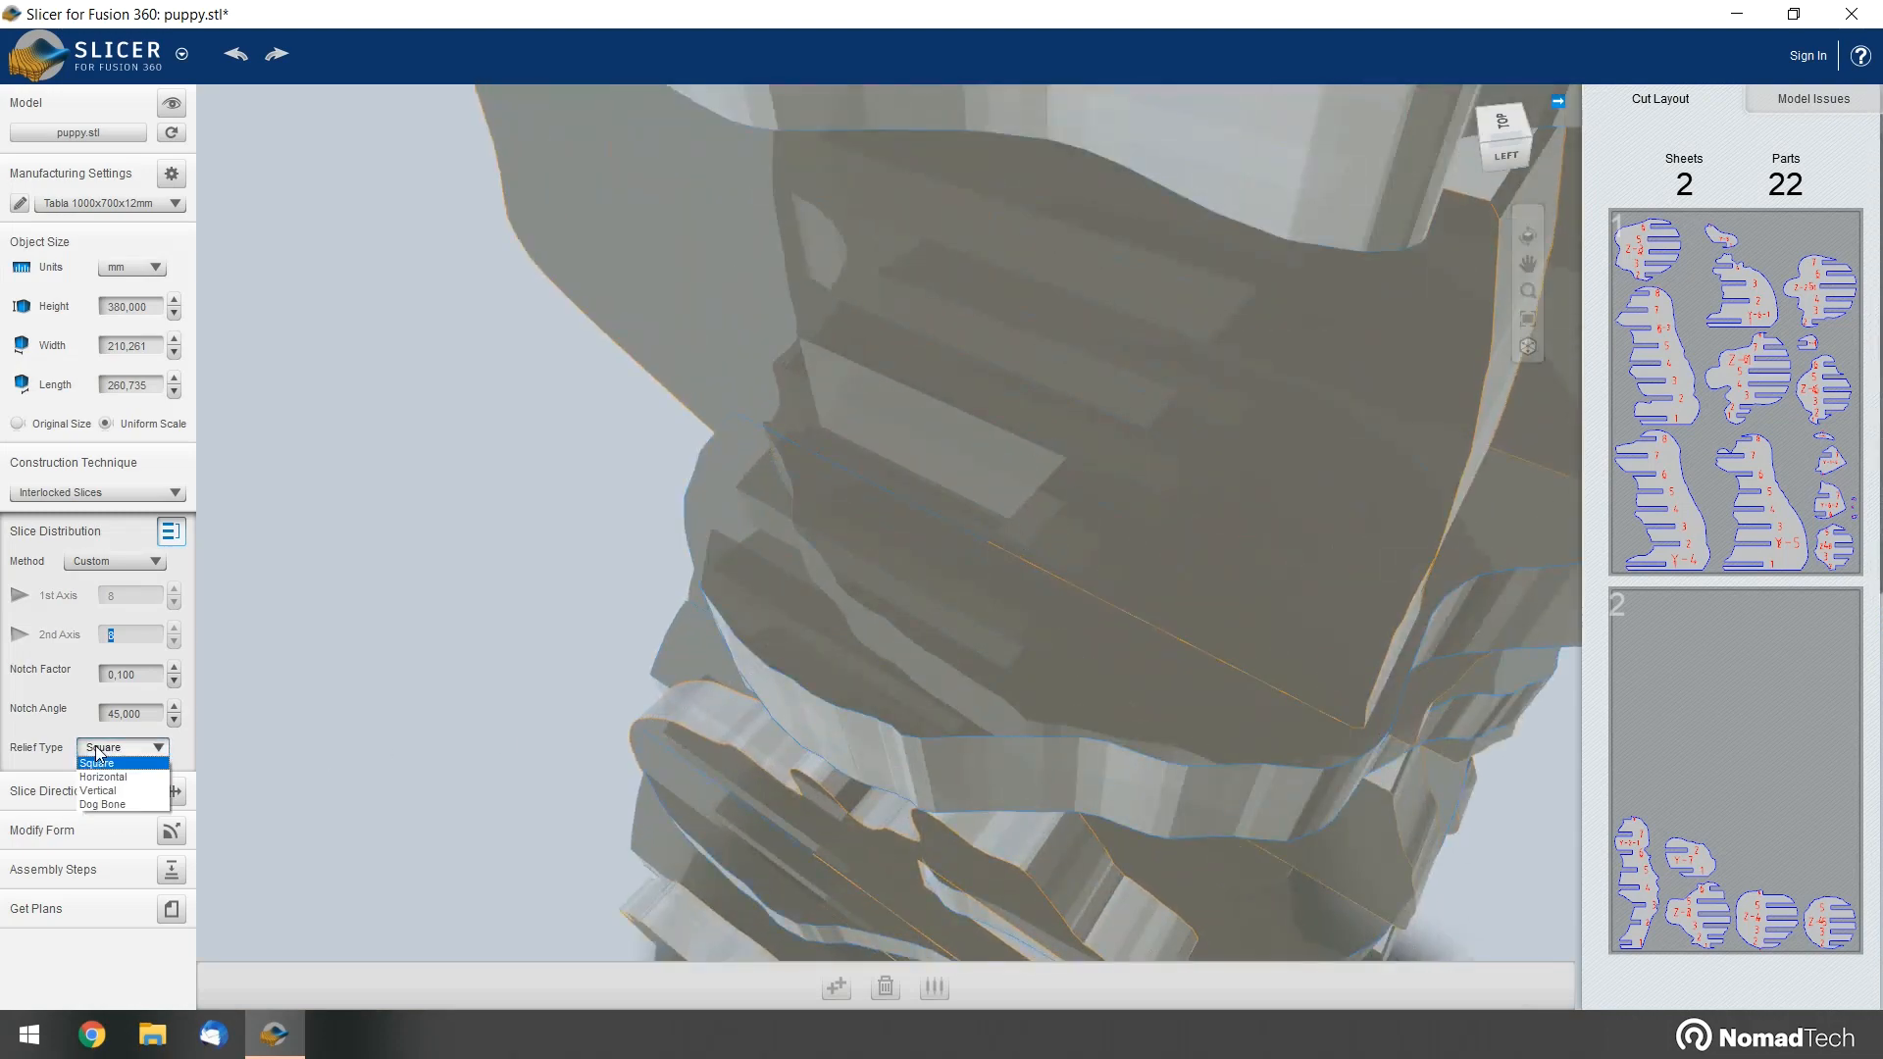
left_click(115, 806)
scroll(1056, 486, "up", 3)
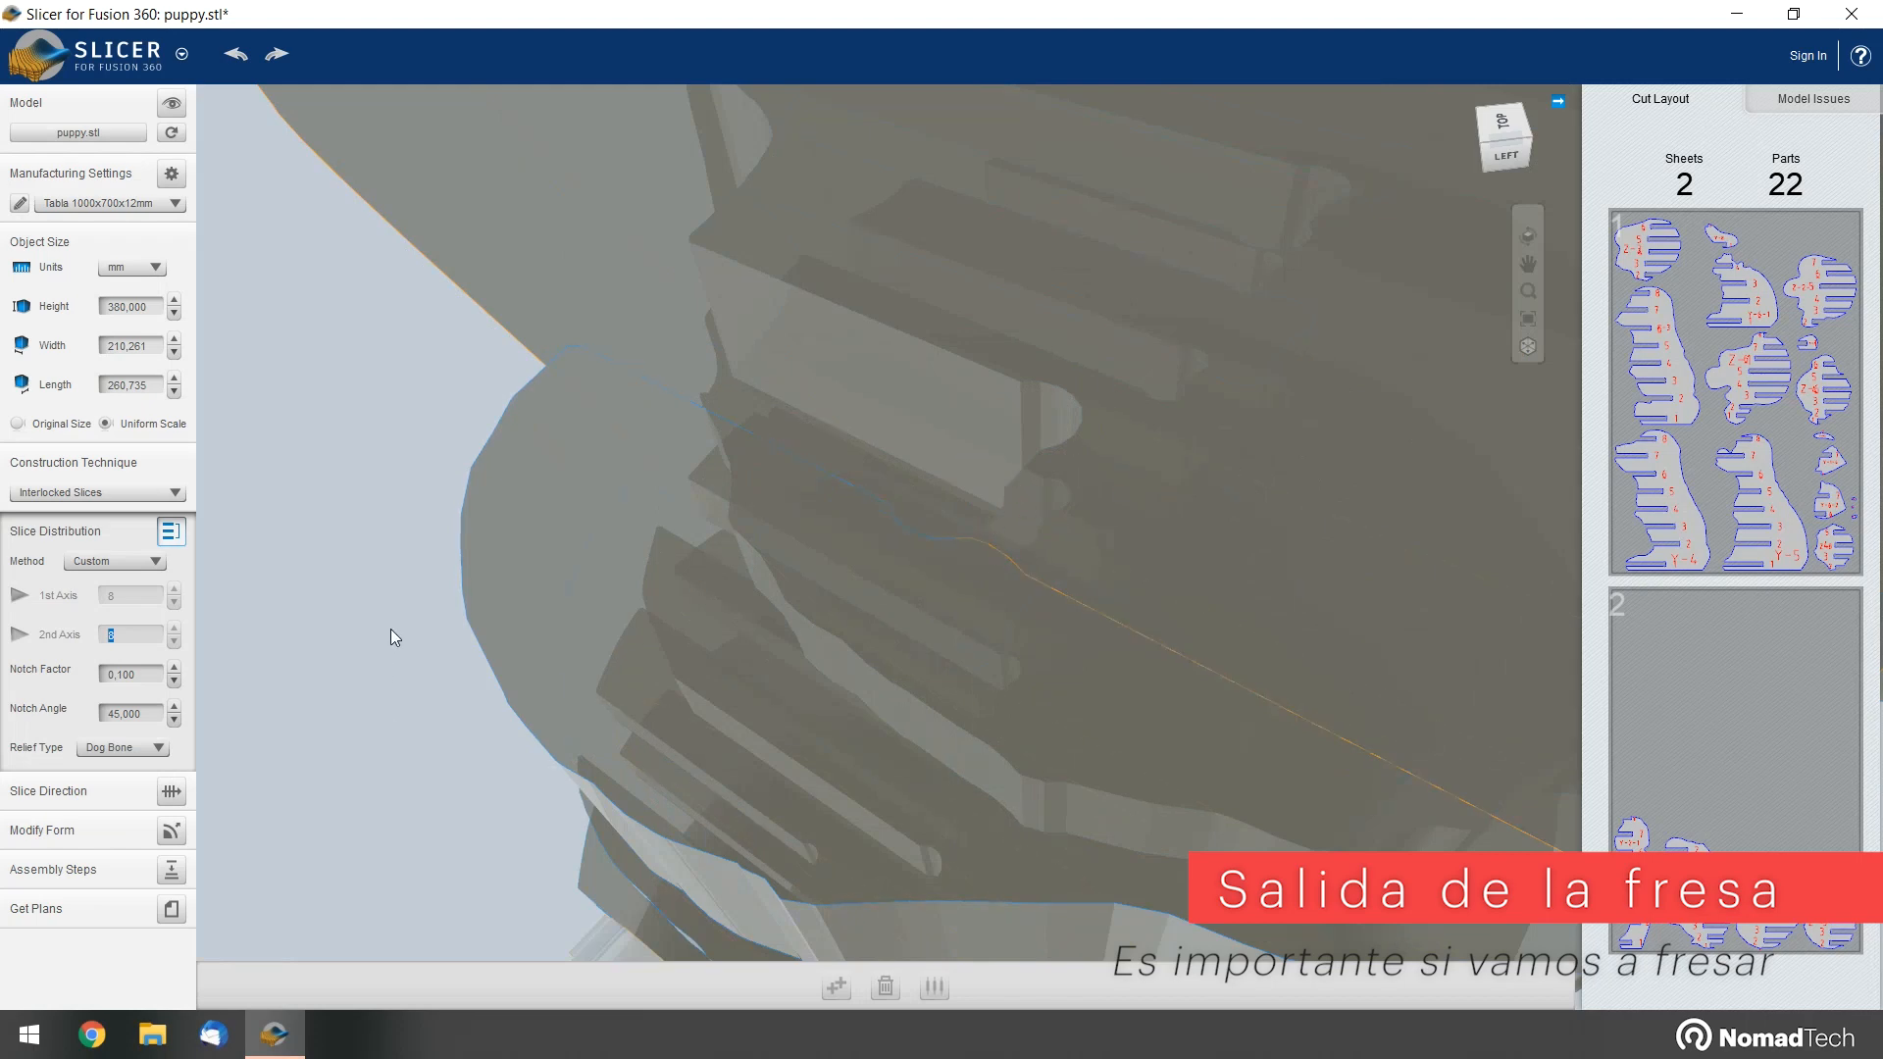
Examine the rounded notch ends of the interlocked slices from the back, the side and the front
scroll(391, 630, "down", 5)
right_click_drag(762, 582, 799, 599)
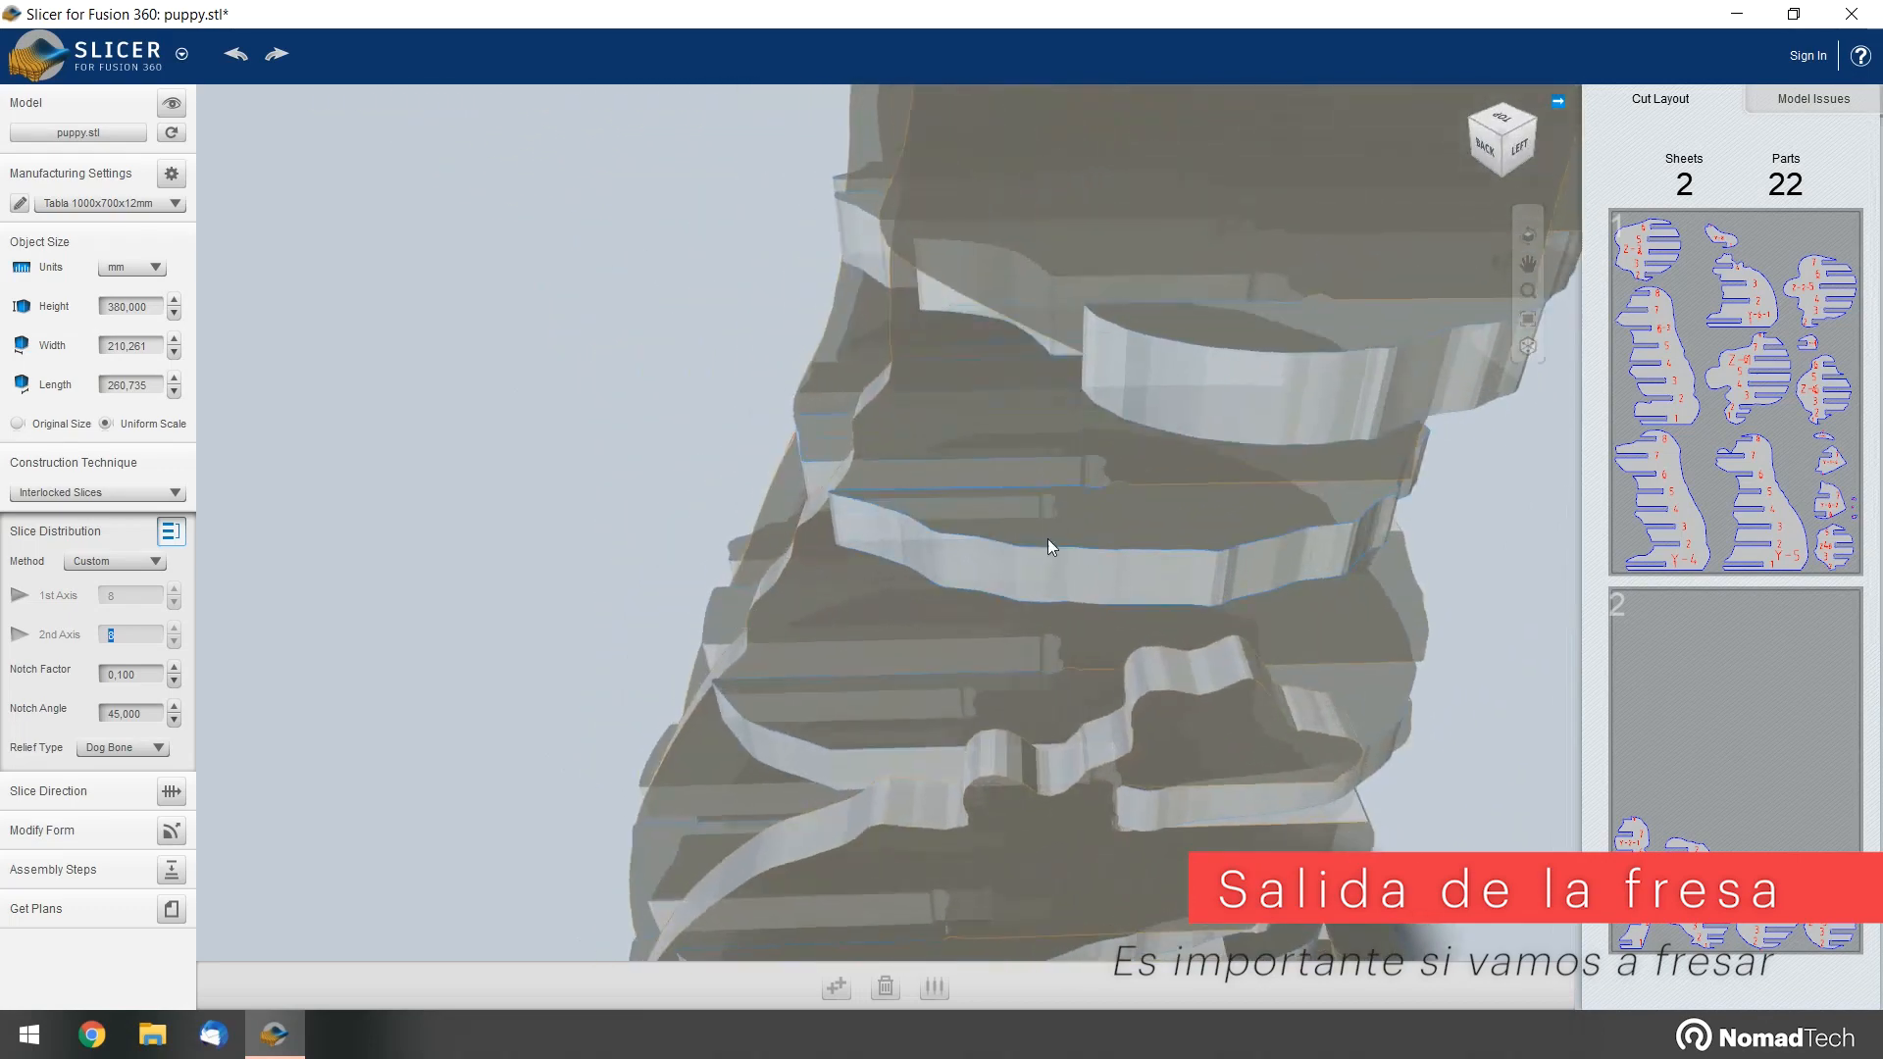
scroll(1048, 546, "up", 3)
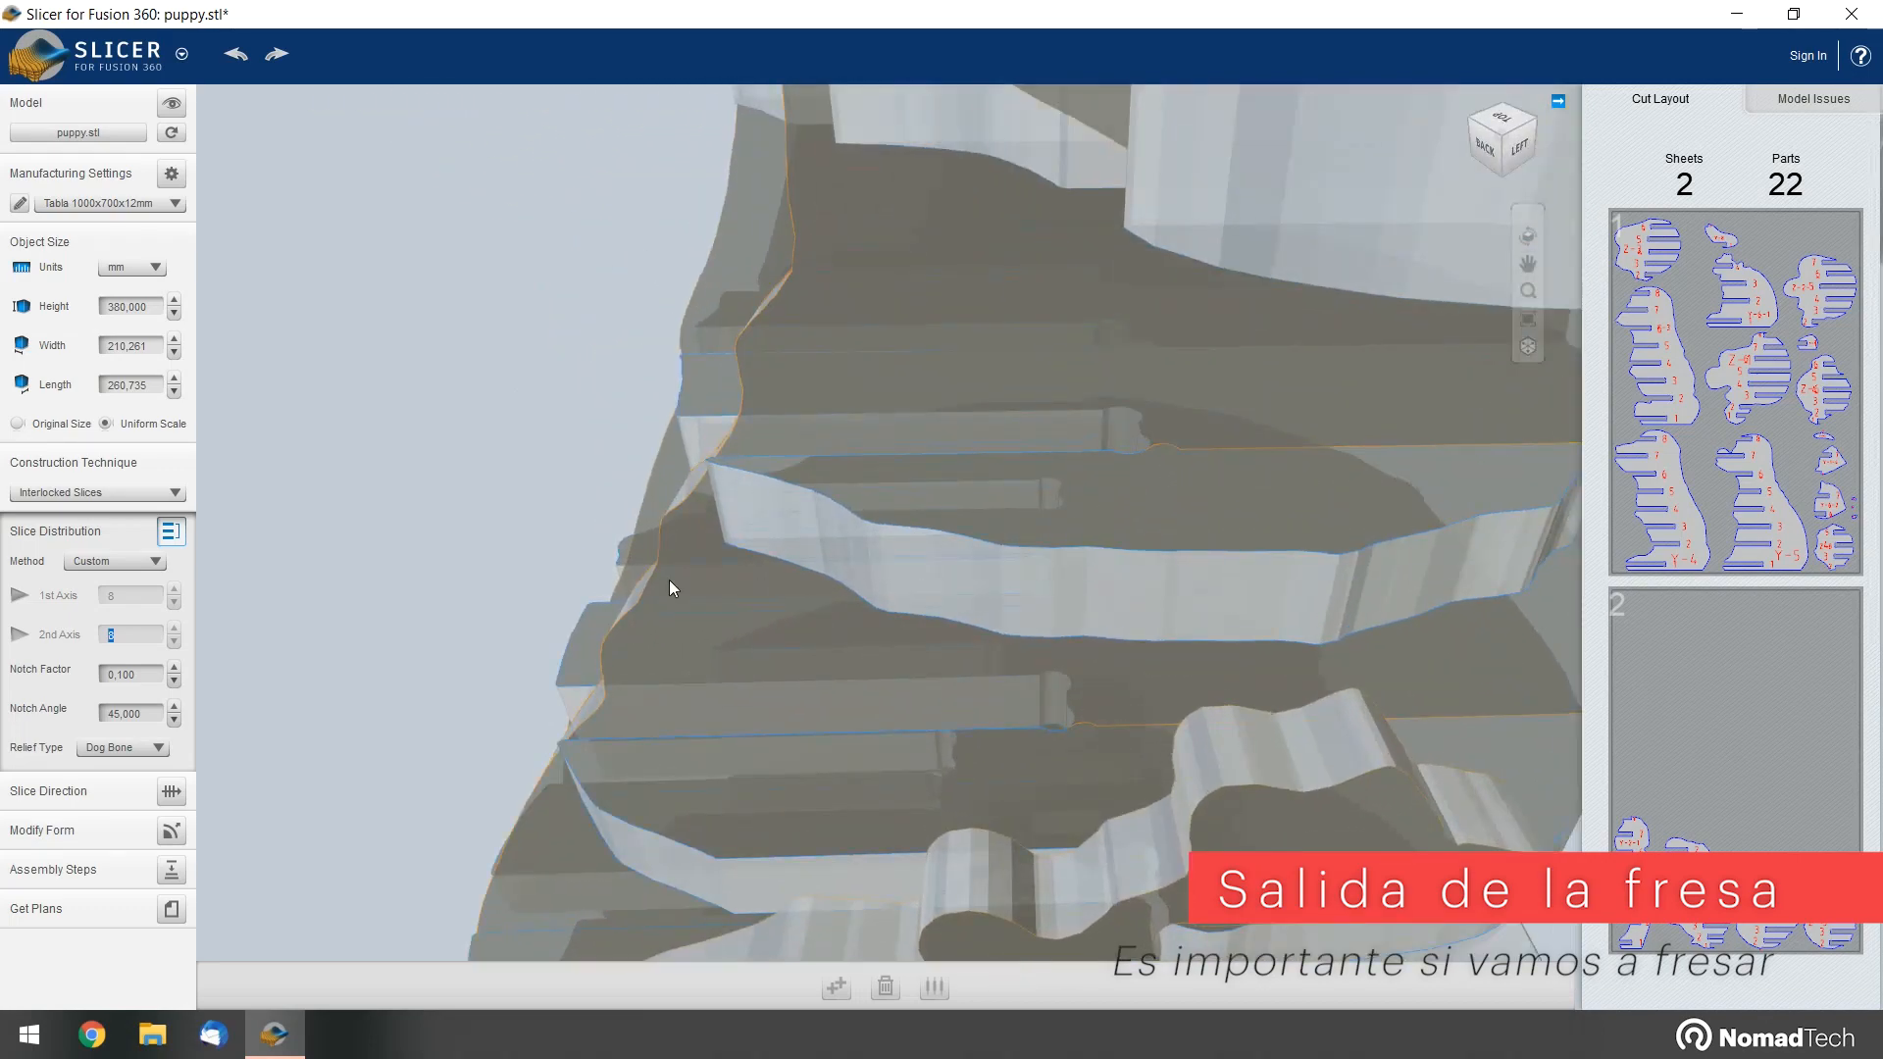
scroll(670, 588, "down", 2)
right_click_drag(1404, 757, 963, 686)
scroll(963, 686, "up", 2)
scroll(883, 603, "down", 4)
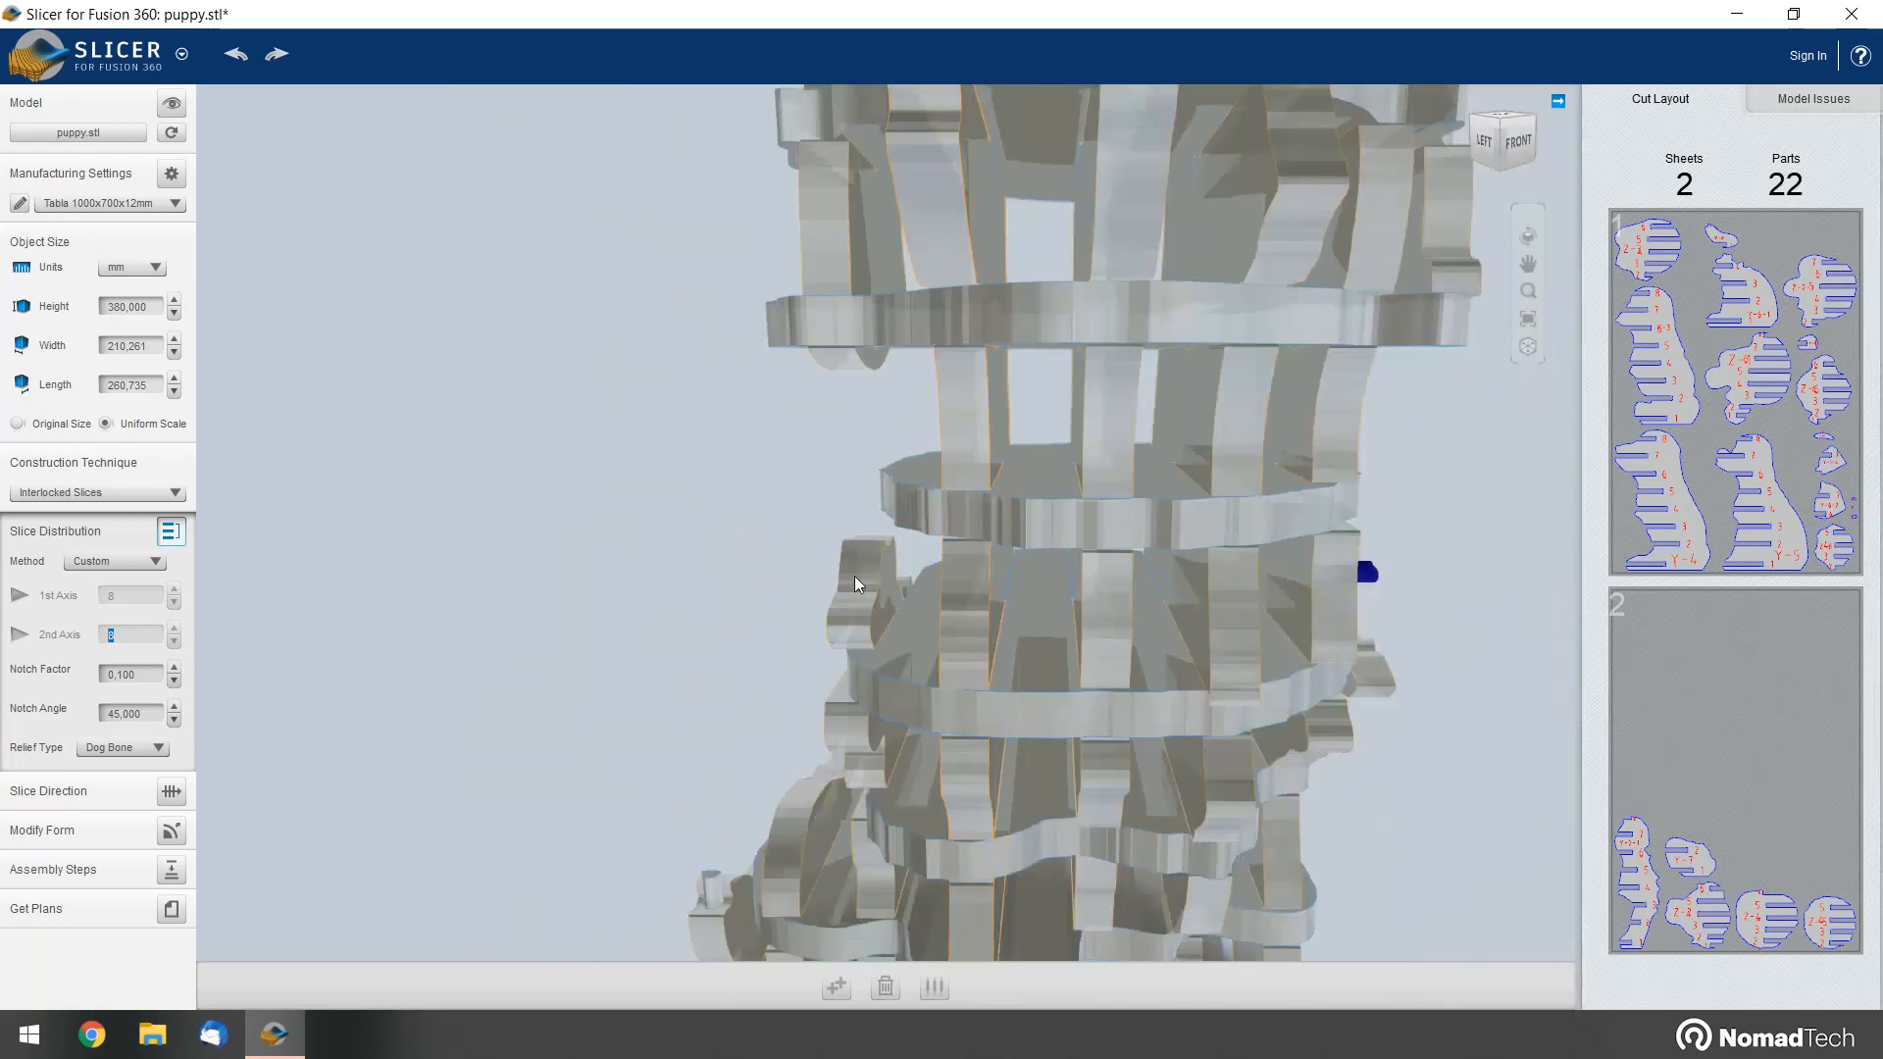
right_click_drag(855, 575, 1001, 568)
Raise the notch factor to 0,400 and check the effect on the notch openings of the slices
left_click(154, 677)
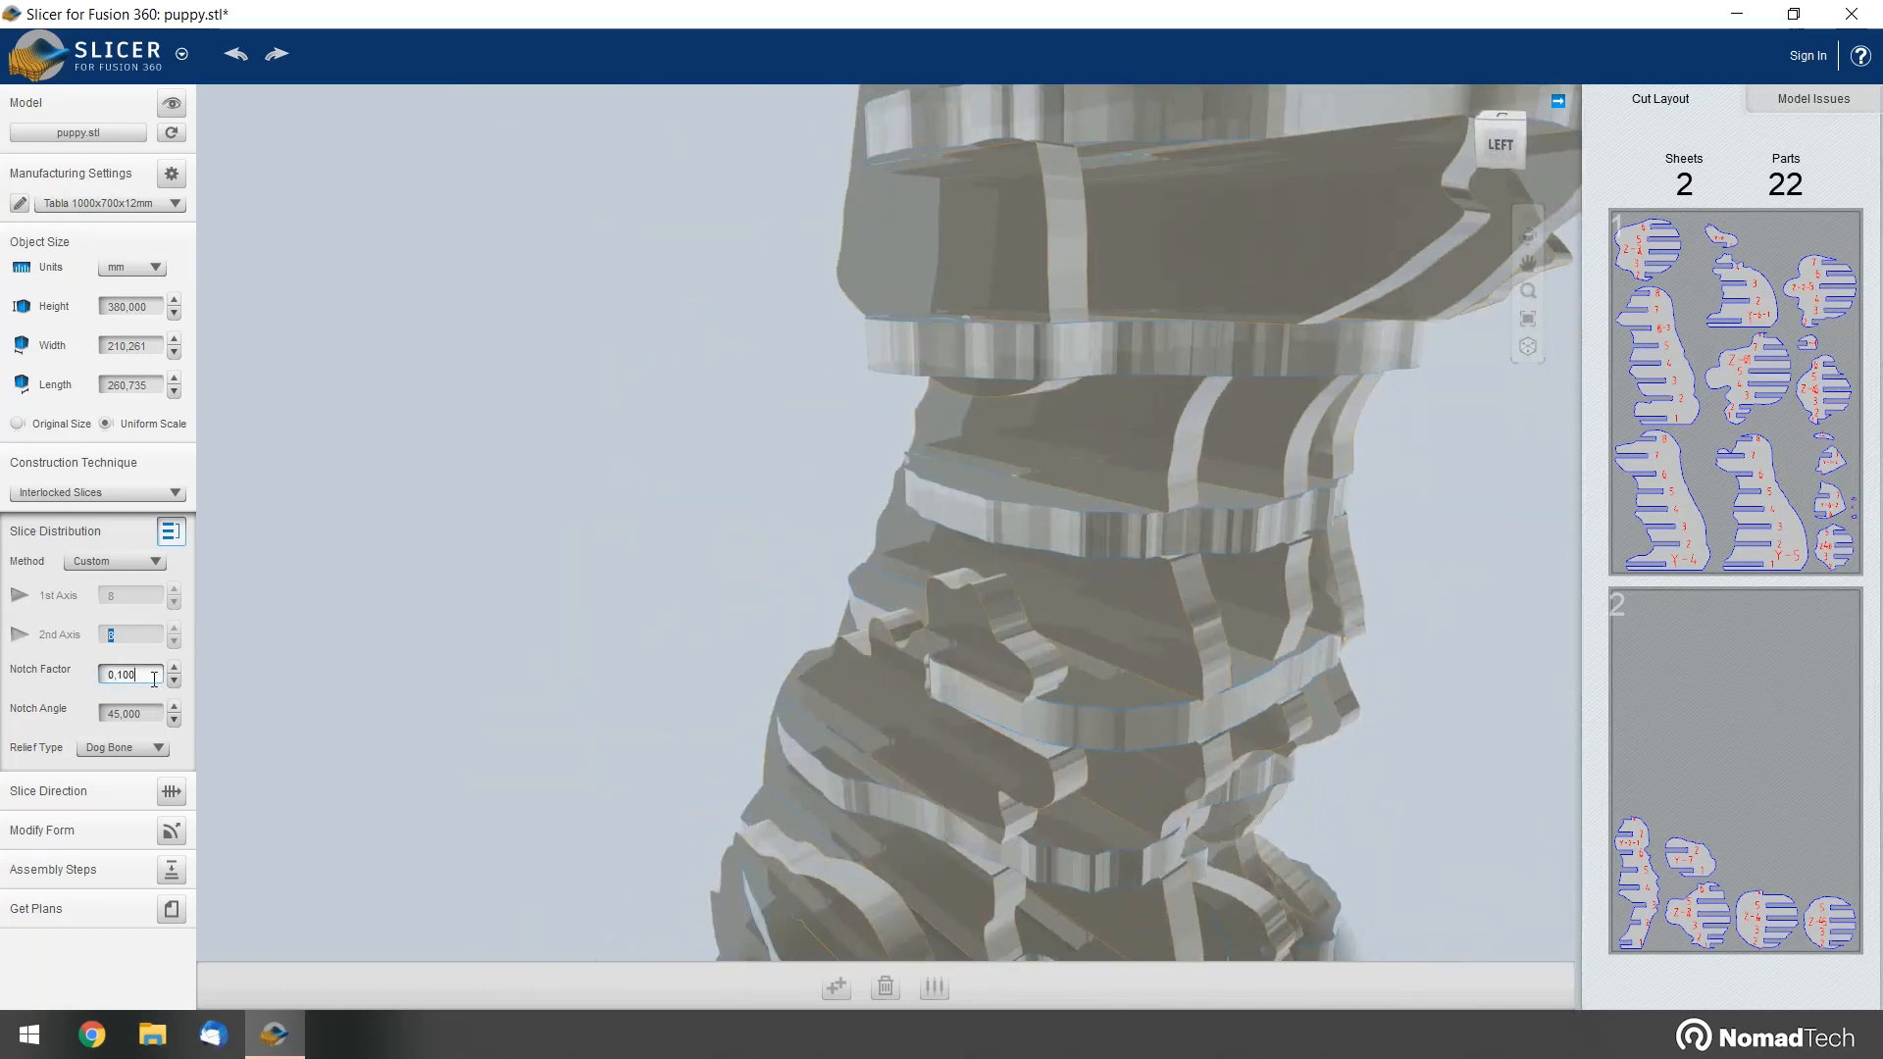
scroll(765, 530, "up", 3)
right_click_drag(803, 518, 1120, 500)
right_click_drag(1099, 232, 1110, 403)
scroll(791, 265, "up", 3)
right_click_drag(676, 259, 800, 493)
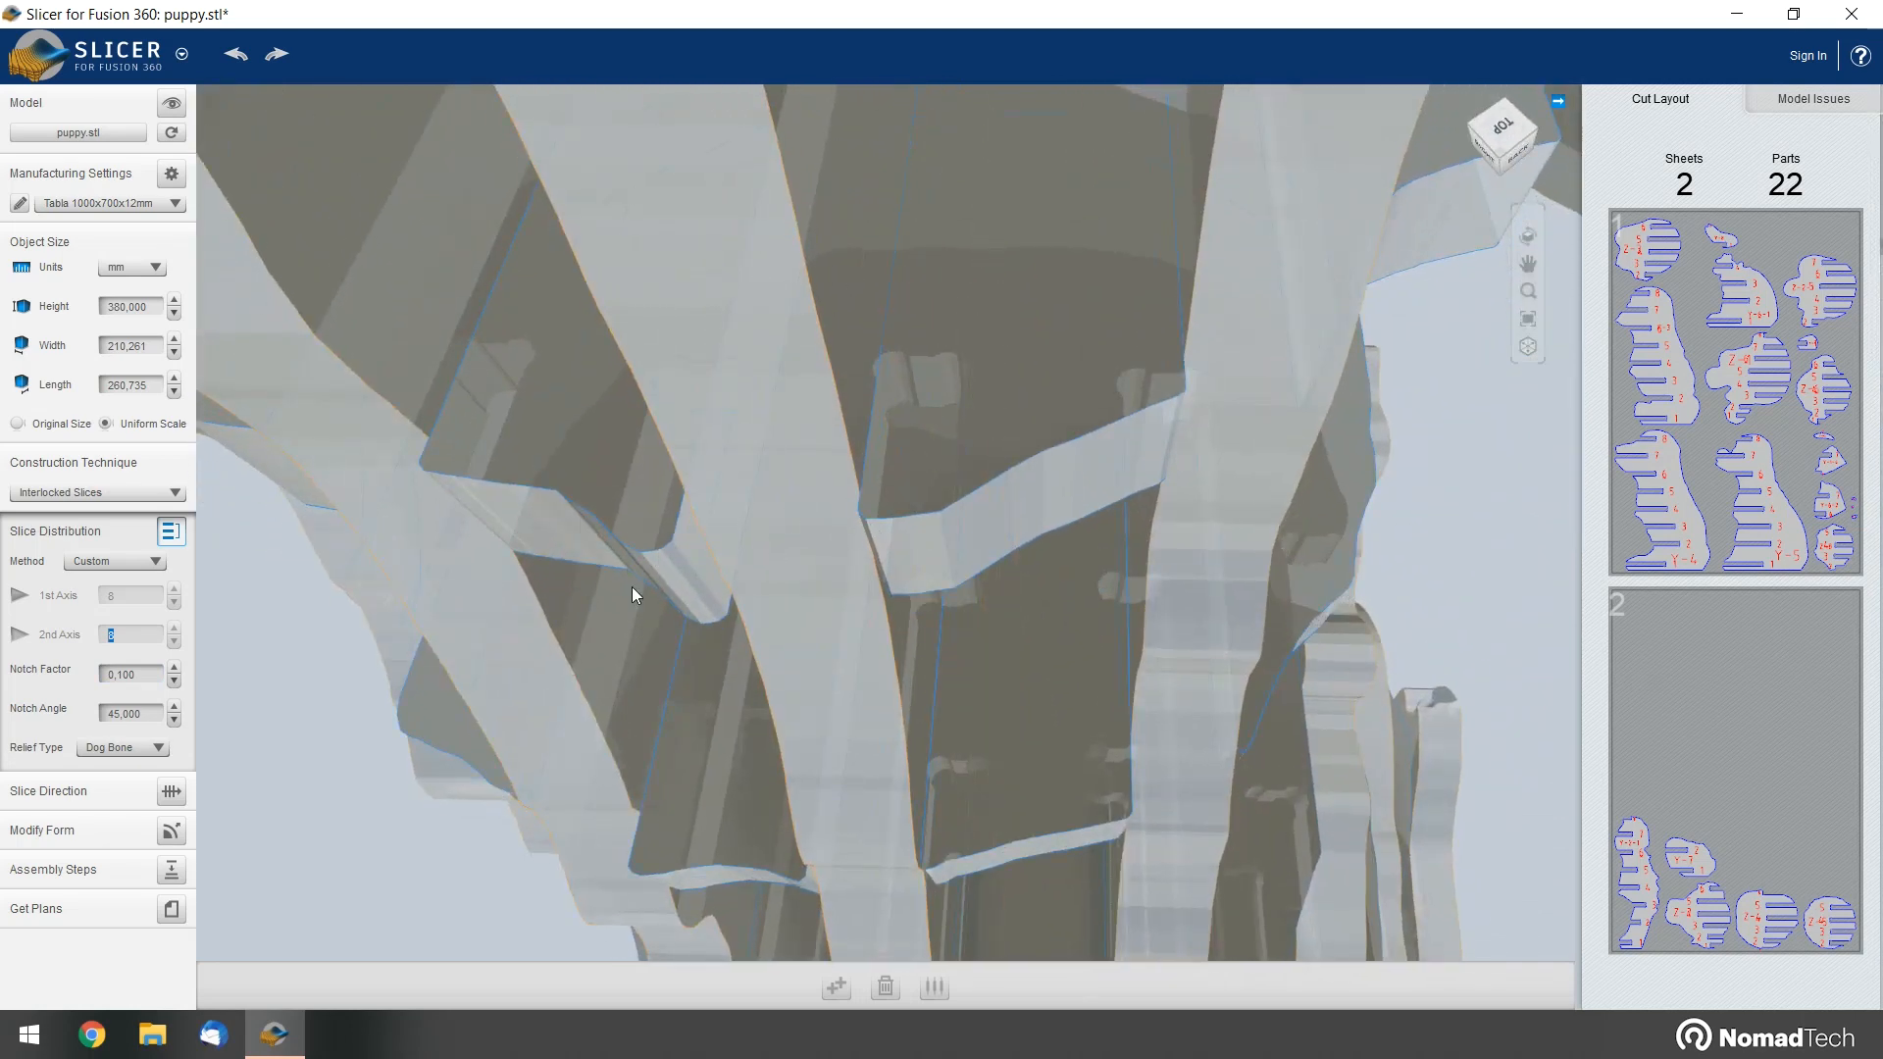
left_click(136, 676)
left_click(173, 669)
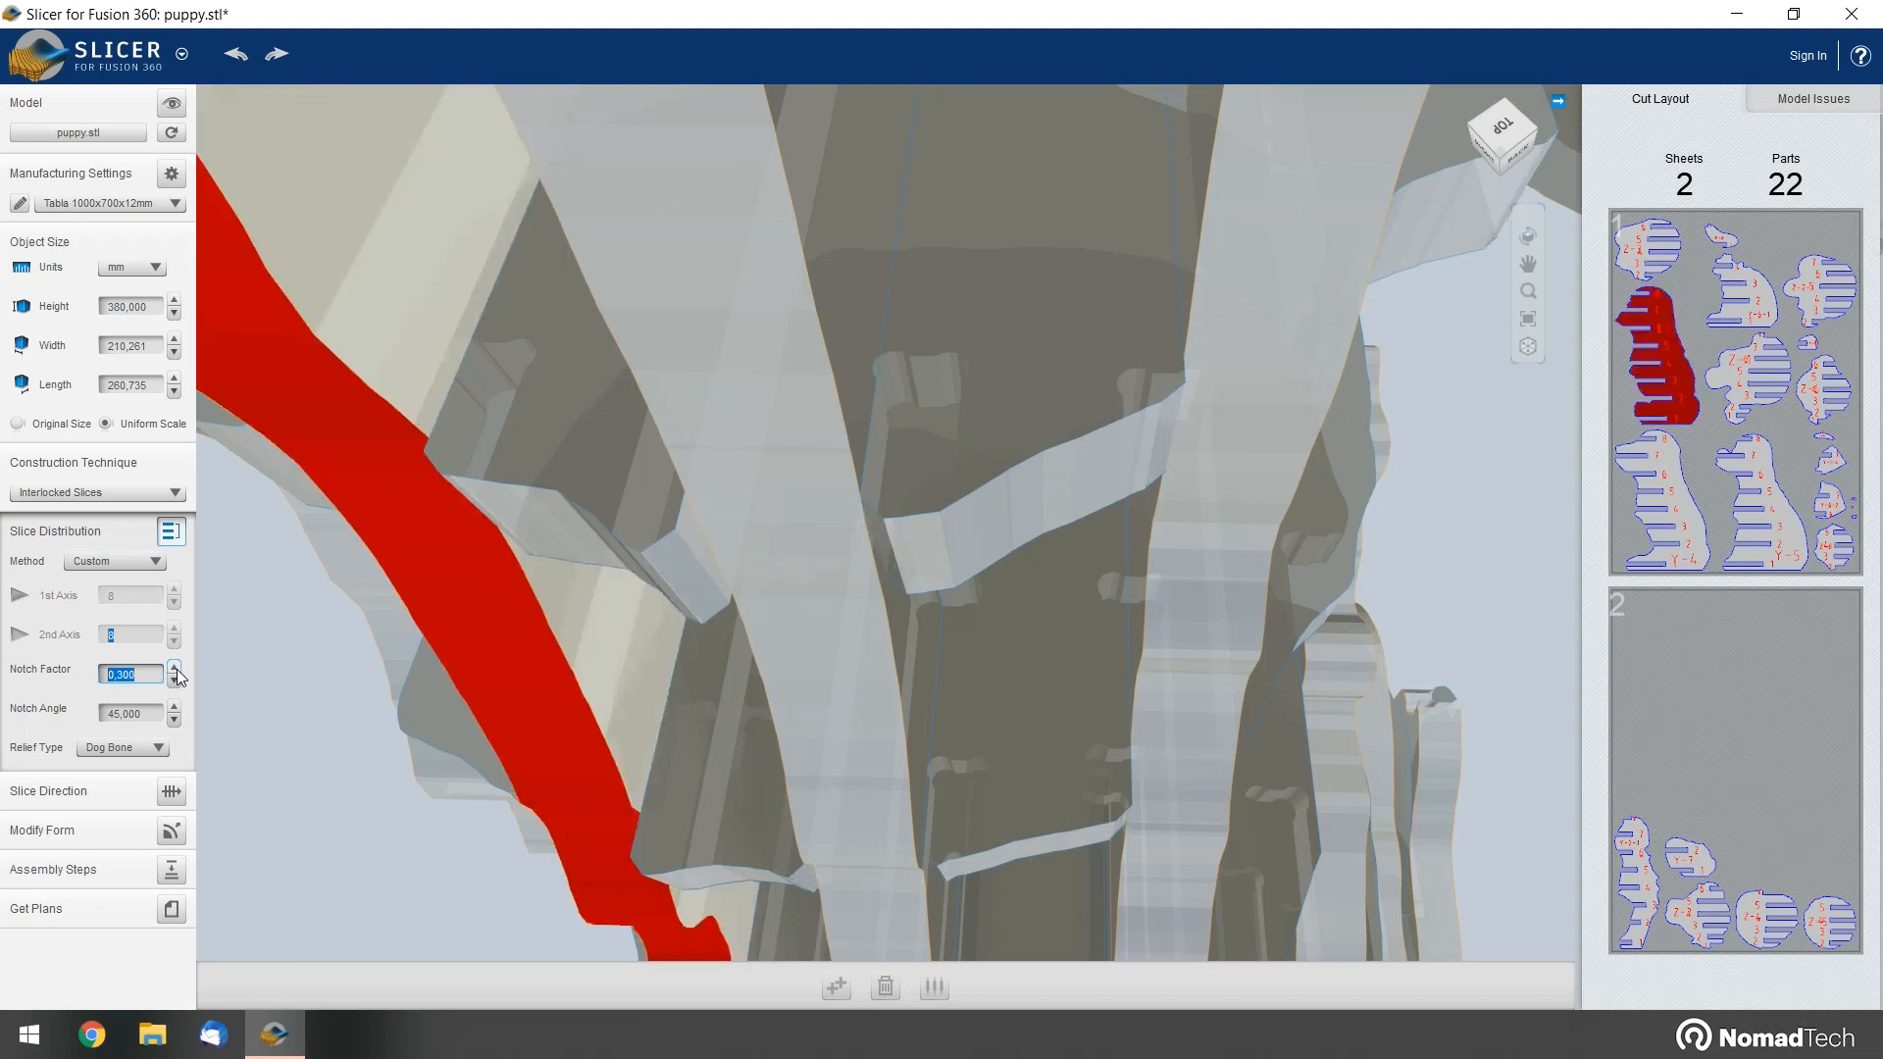
scroll(667, 530, "down", 5)
right_click_drag(684, 689, 708, 701)
scroll(709, 702, "up", 10)
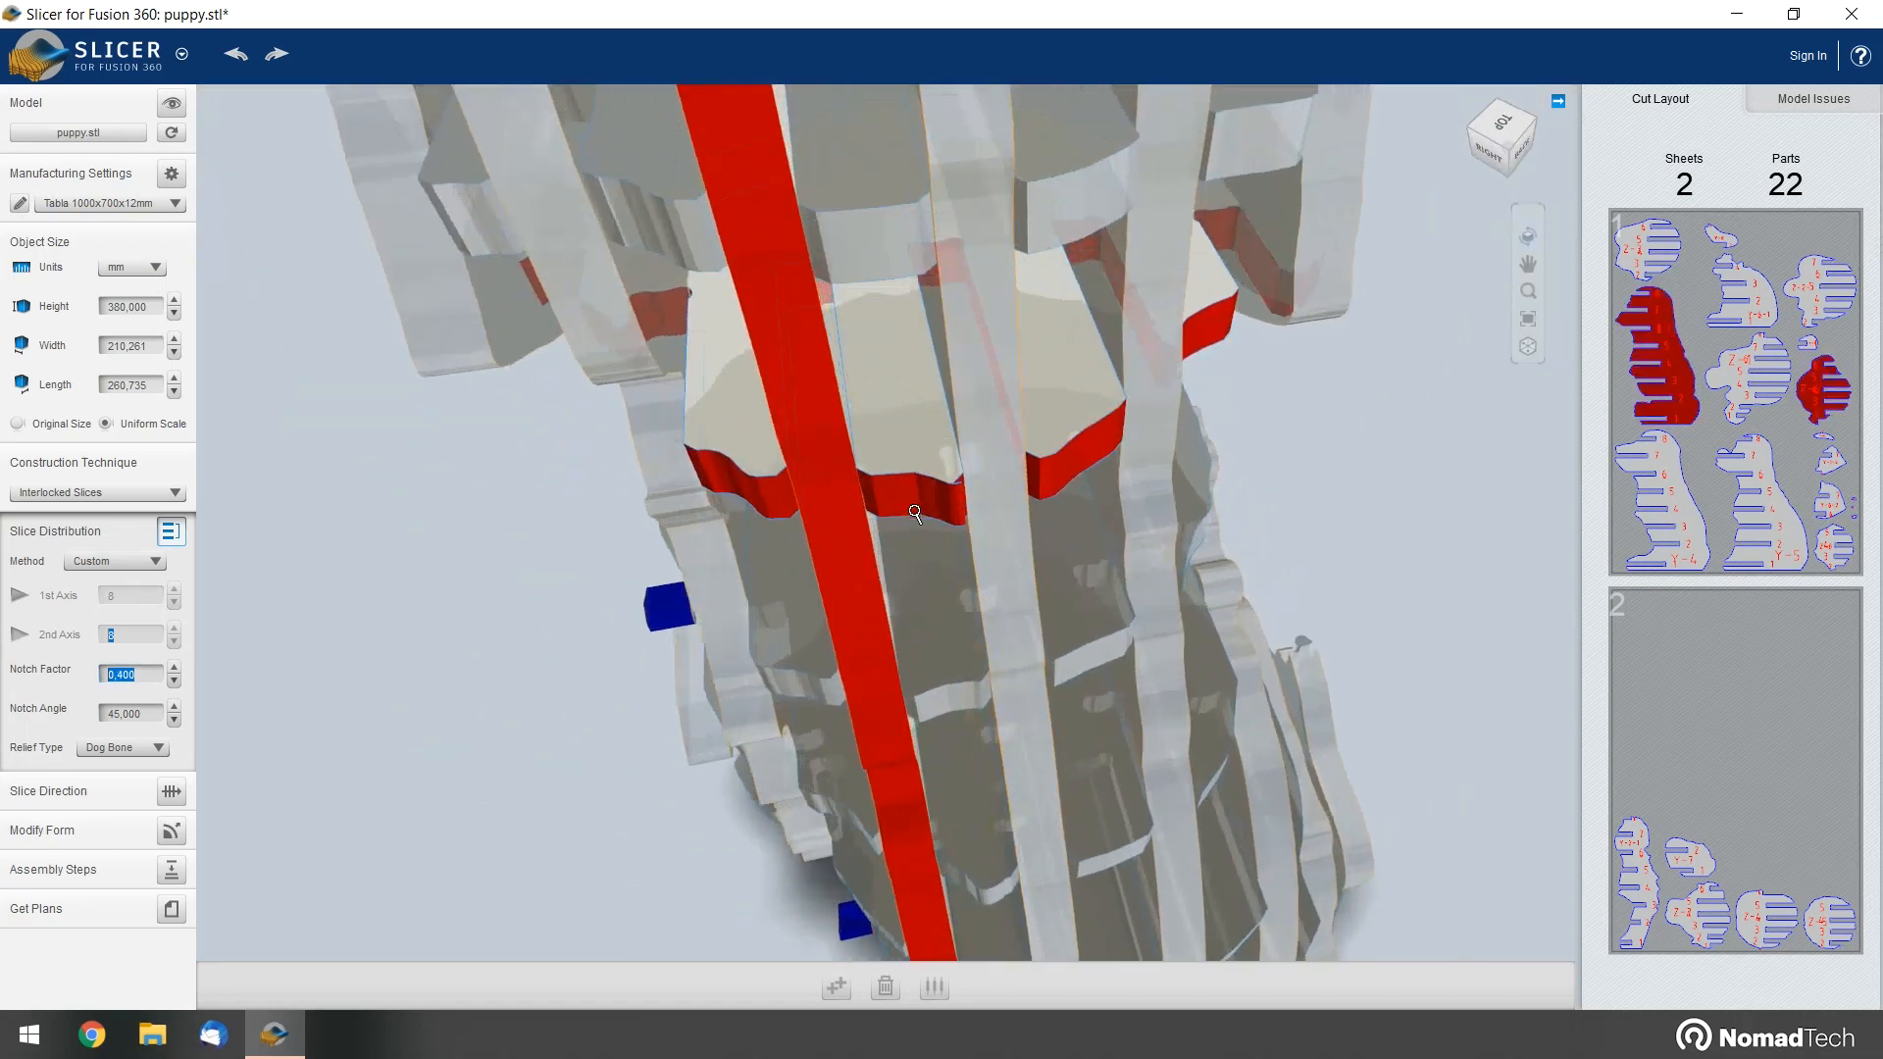
Set the notch factor to 0,200 and check the effect on the notch openings up close
scroll(900, 414, "up", 5)
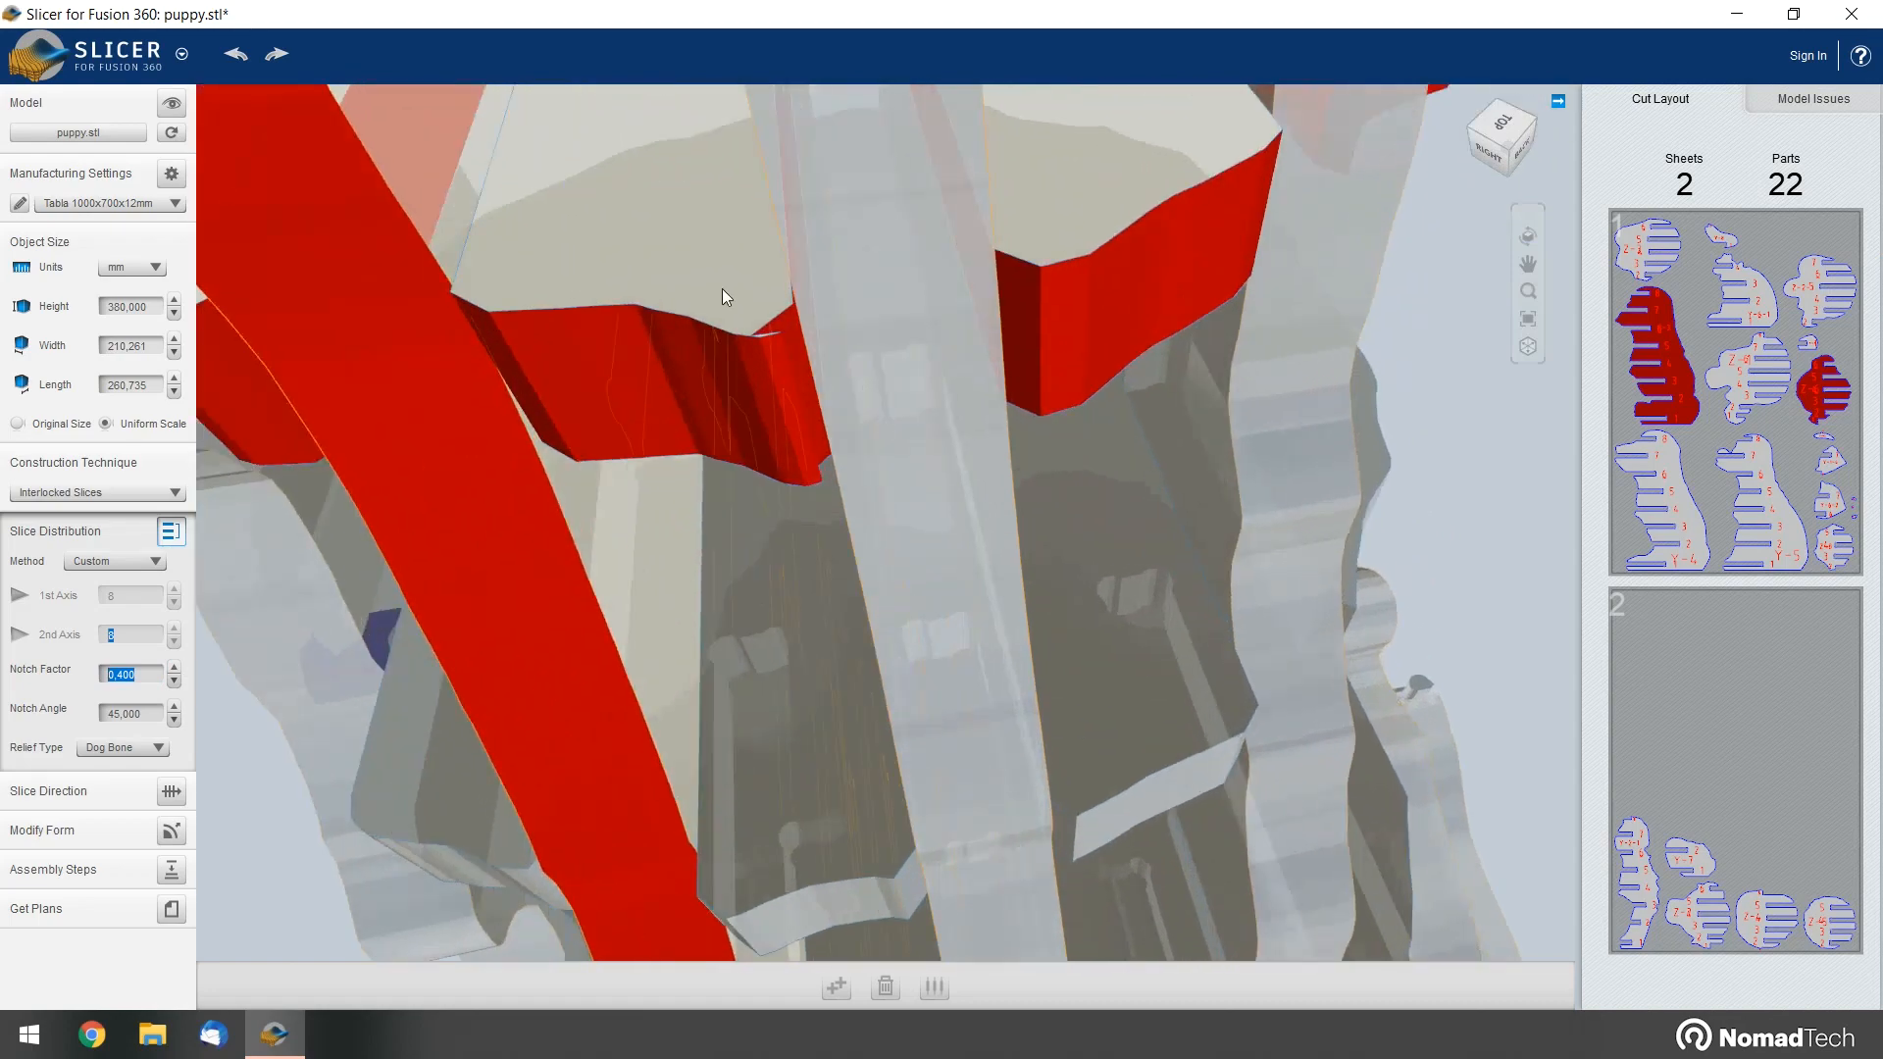
right_click_drag(788, 294, 822, 353)
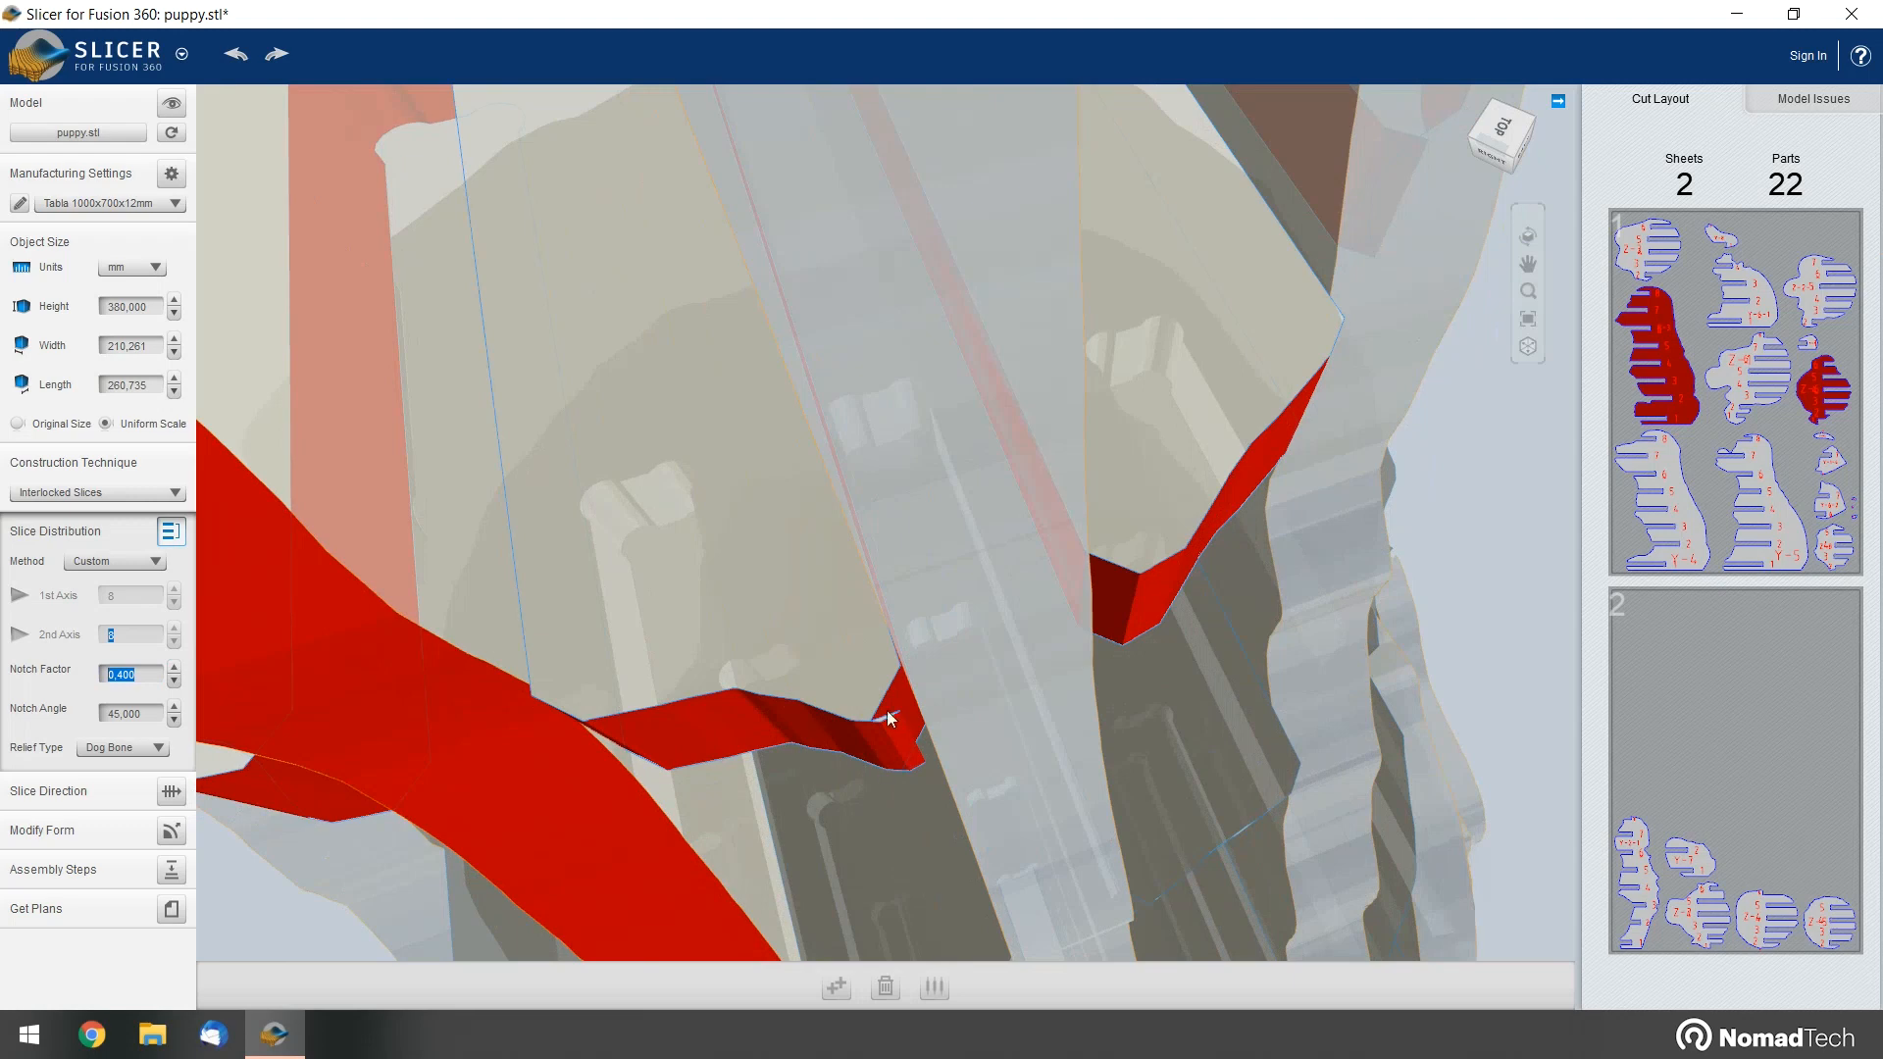
left_click(174, 683)
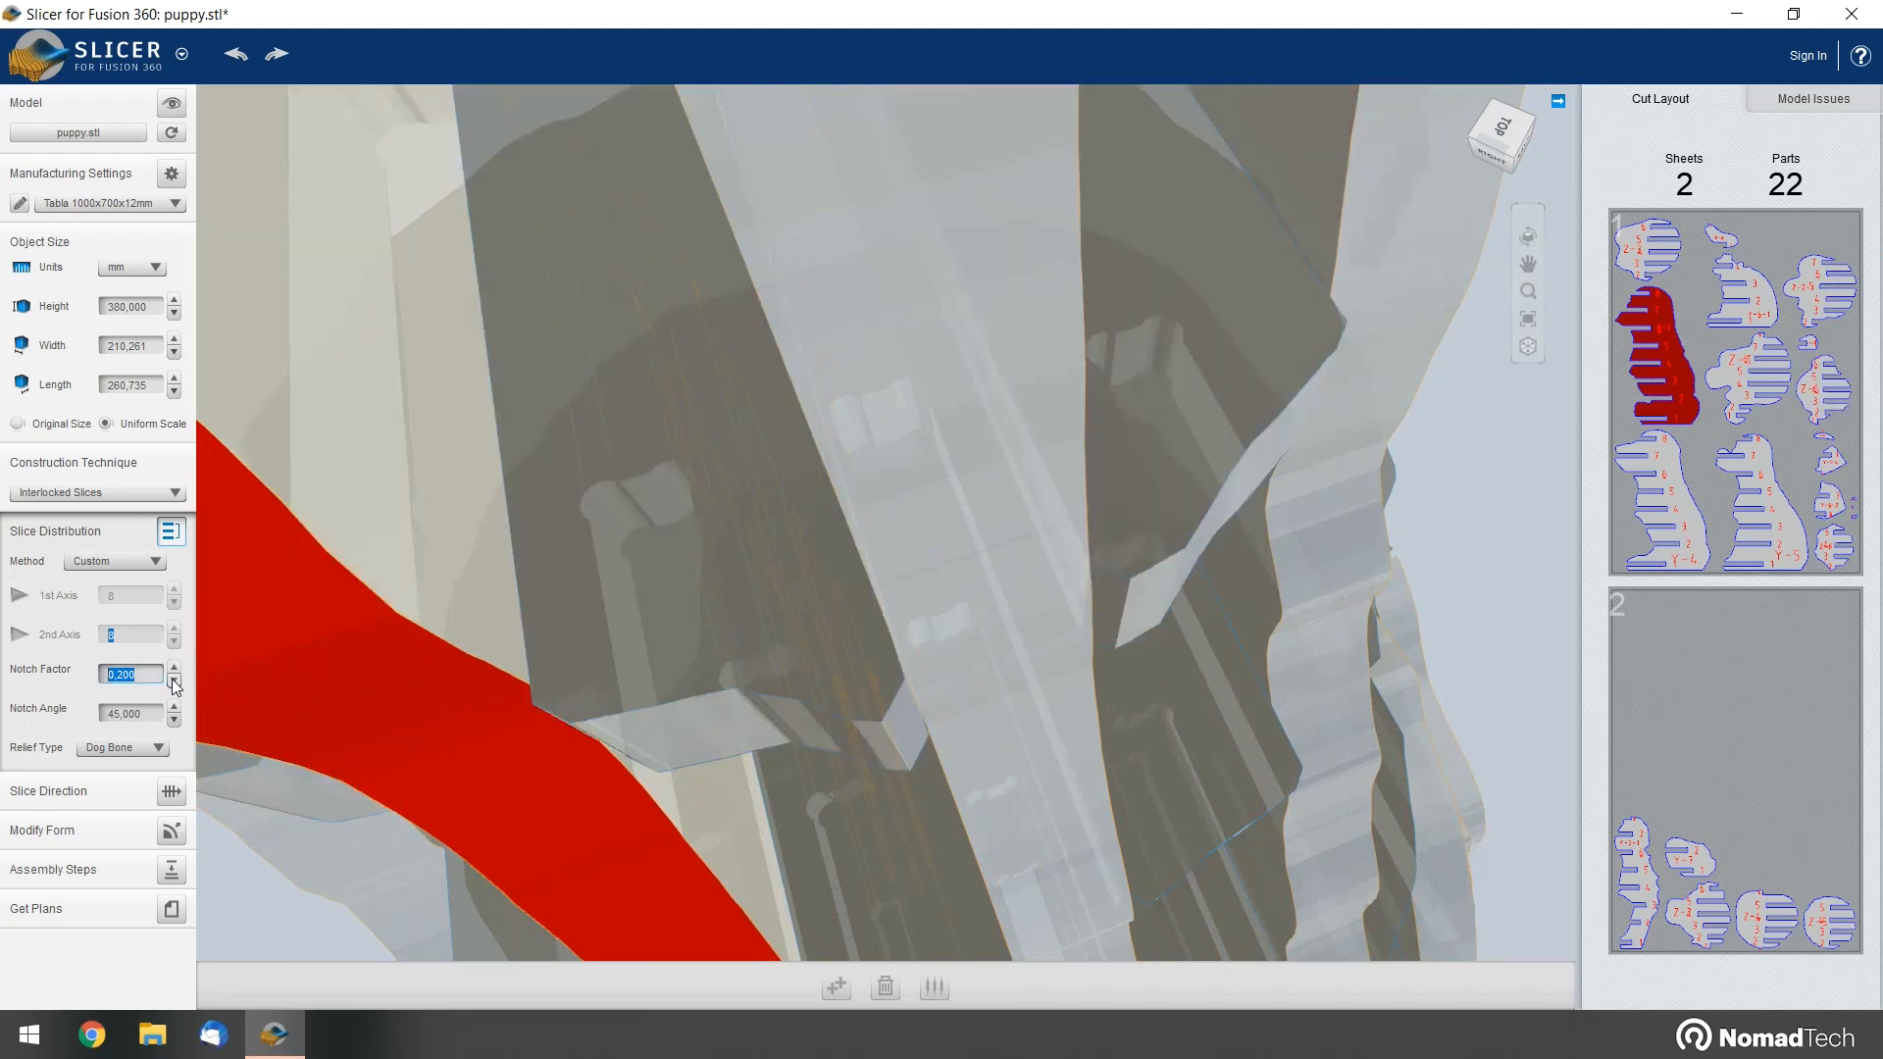
scroll(739, 542, "up", 2)
scroll(741, 539, "down", 5)
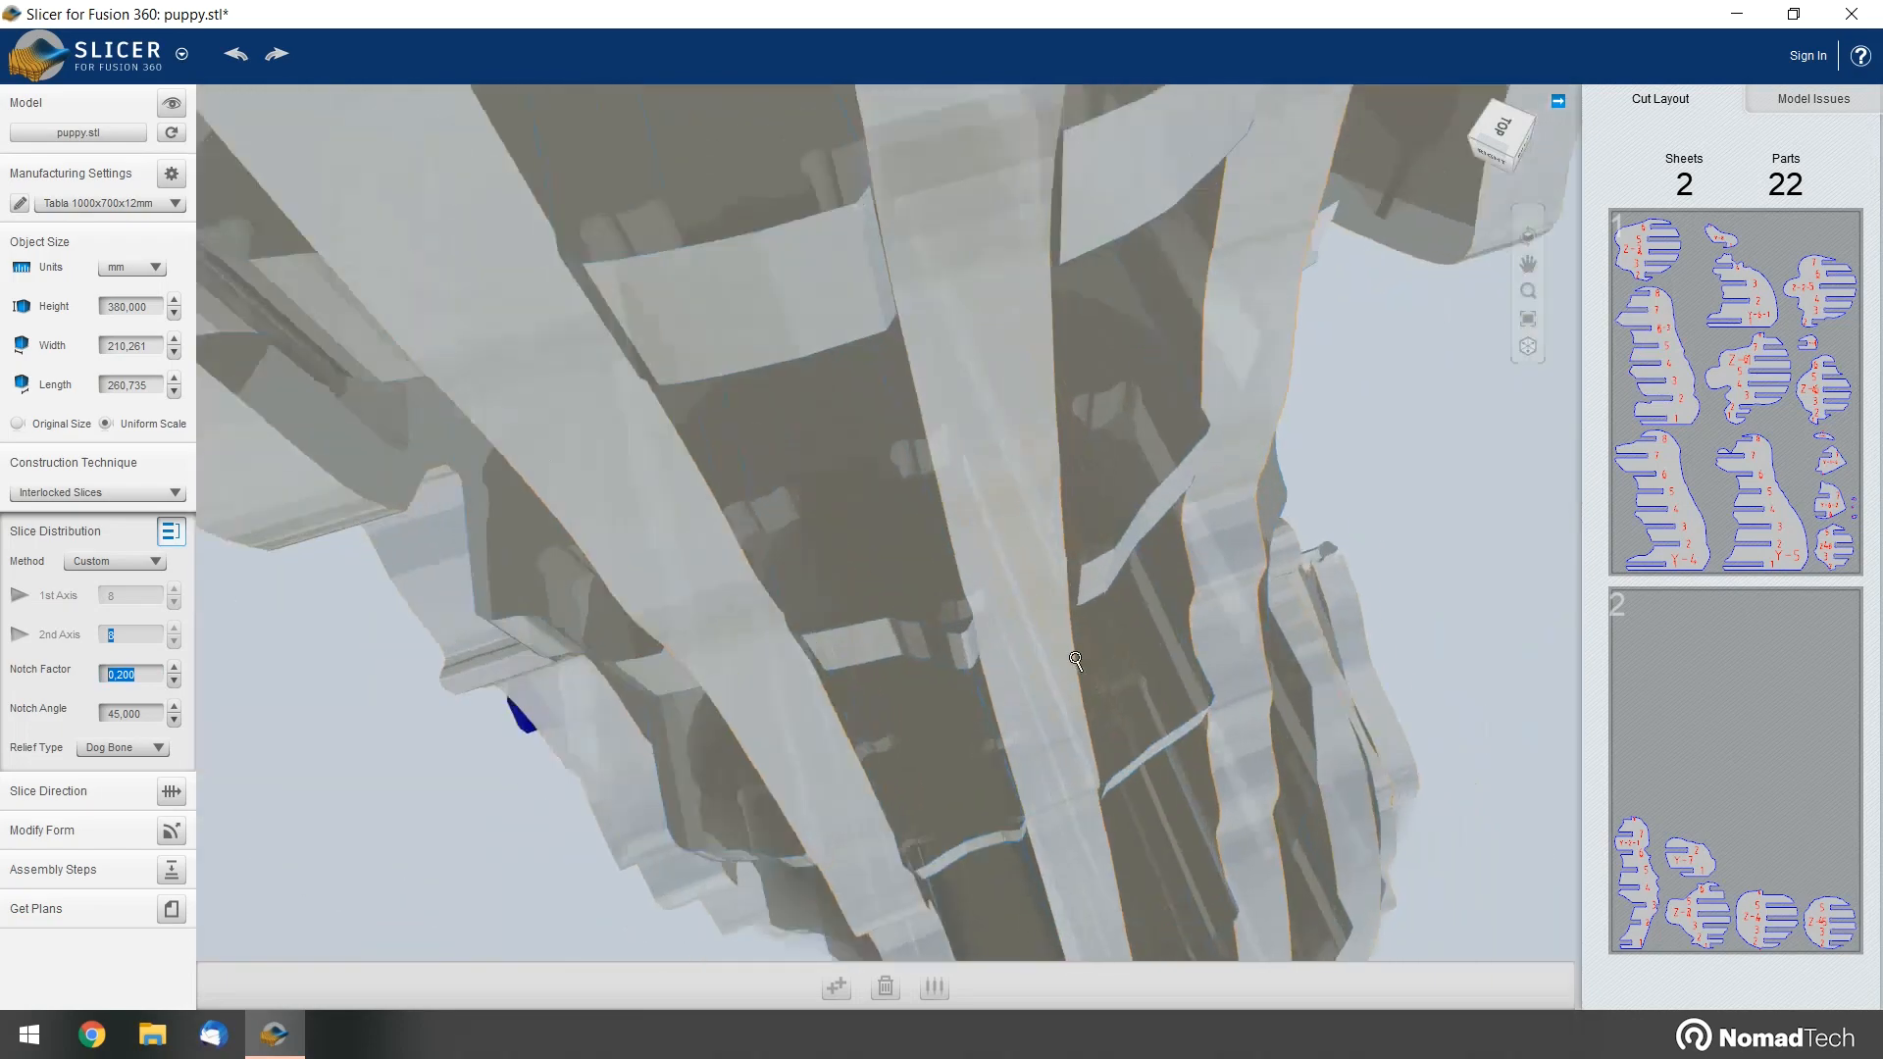
scroll(1090, 602, "up", 2)
scroll(1091, 602, "up", 2)
scroll(1069, 581, "down", 8)
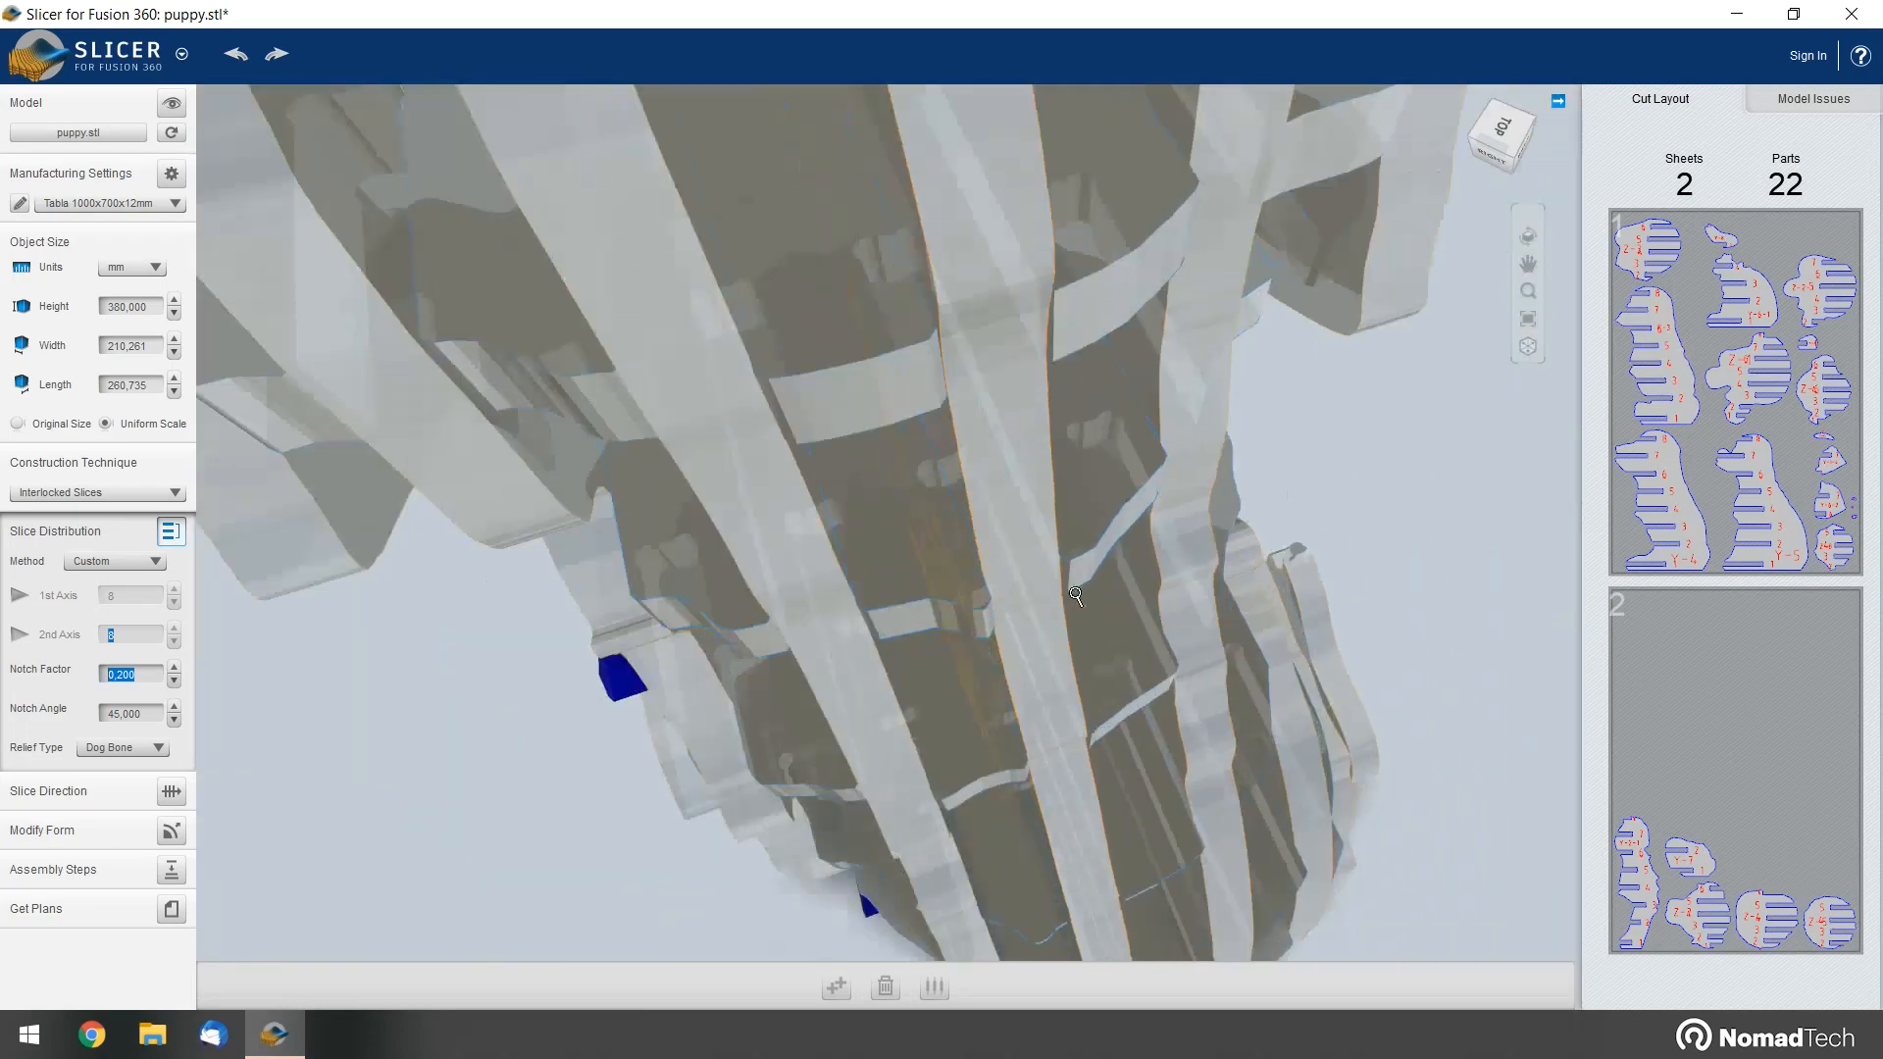
Examine the interlocked slices of the whole puppy from the front, the head and the left side
left_click_drag(1371, 691, 432, 580)
scroll(1064, 625, "up", 3)
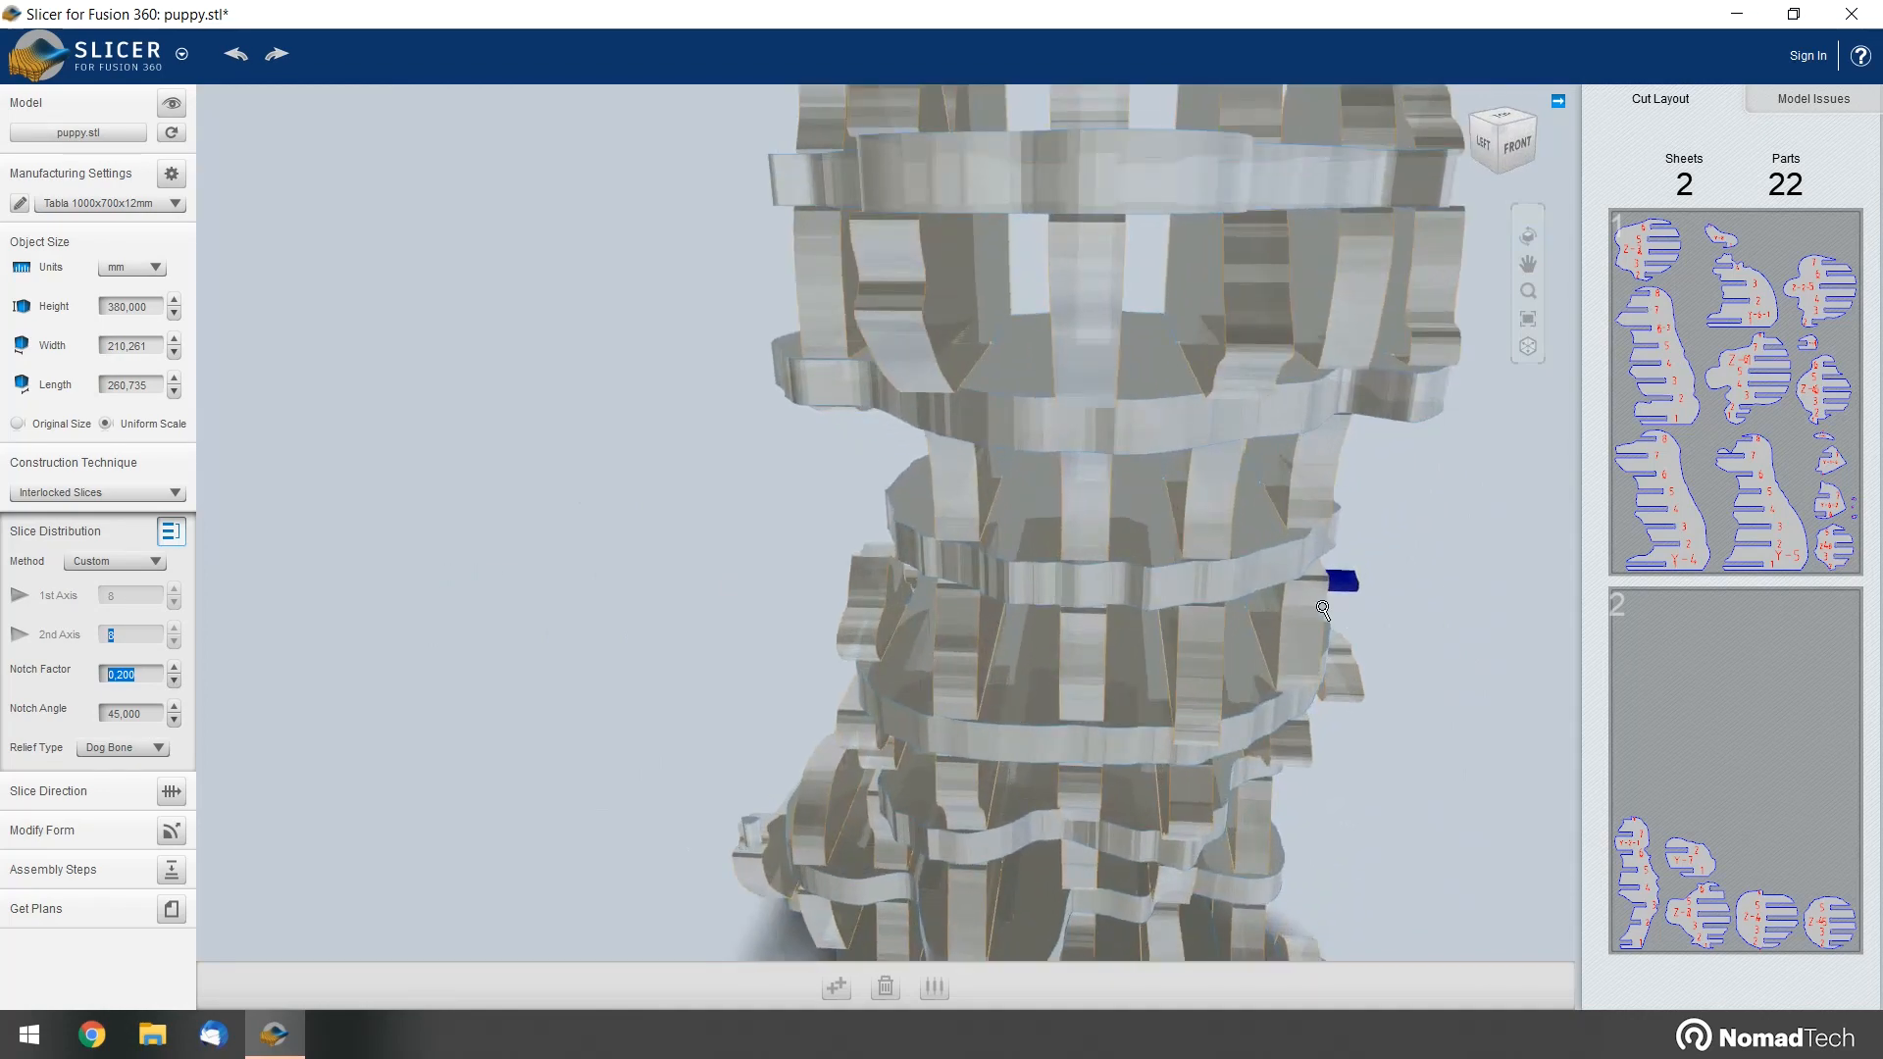
left_click_drag(1323, 607, 1156, 630)
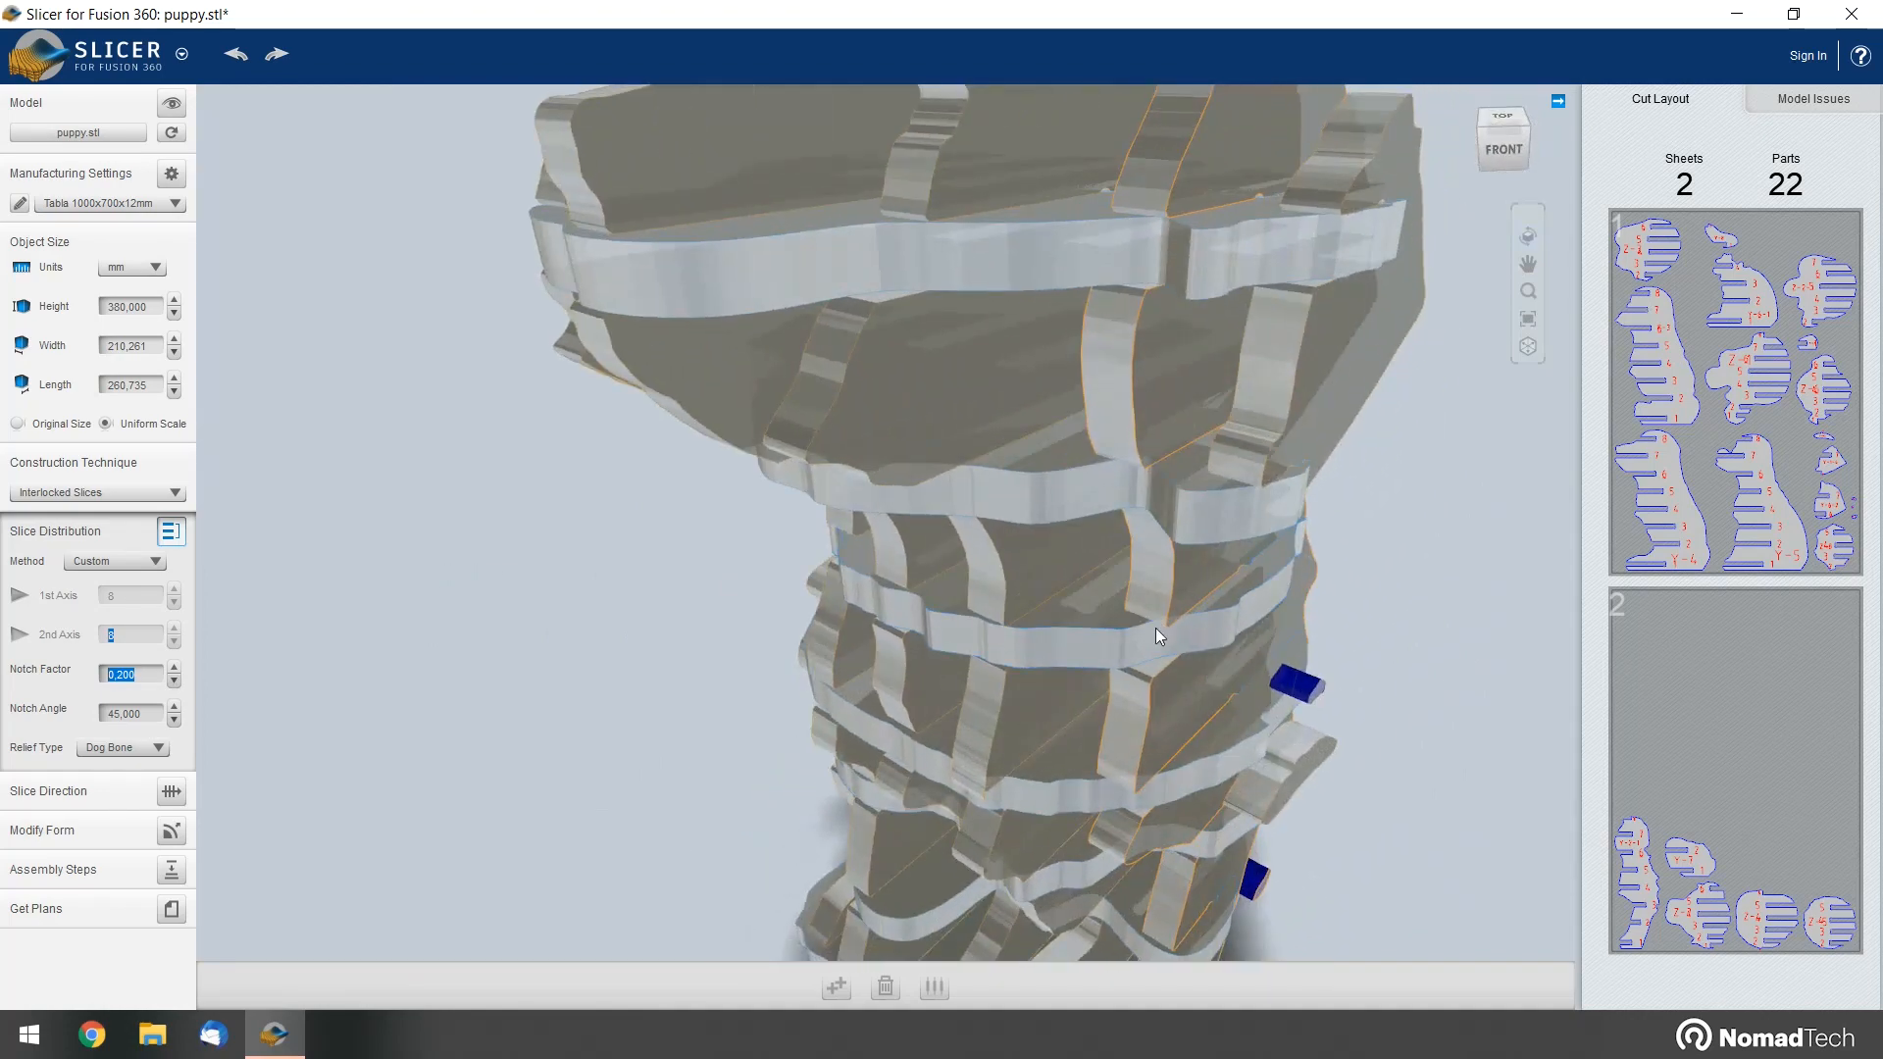
scroll(1027, 603, "down", 5)
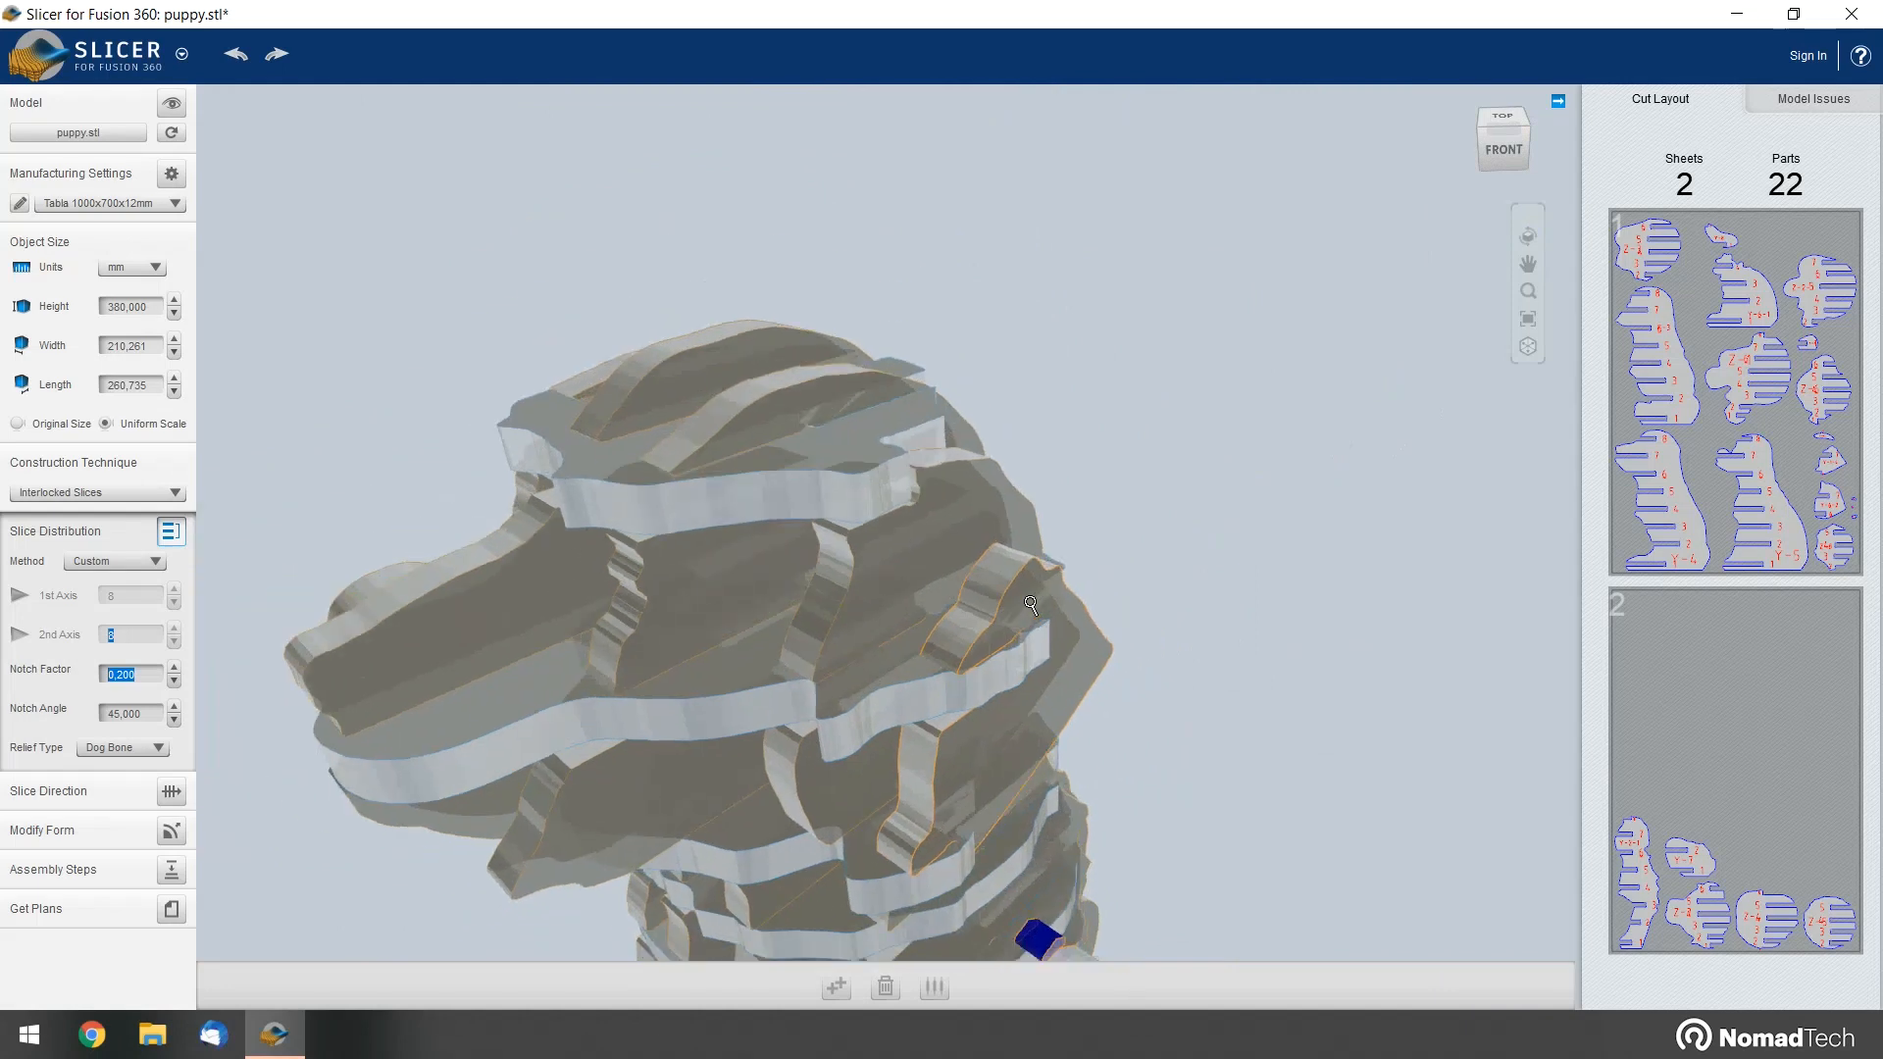
middle_click_drag(896, 584, 1073, 375)
scroll(1072, 388, "down", 2)
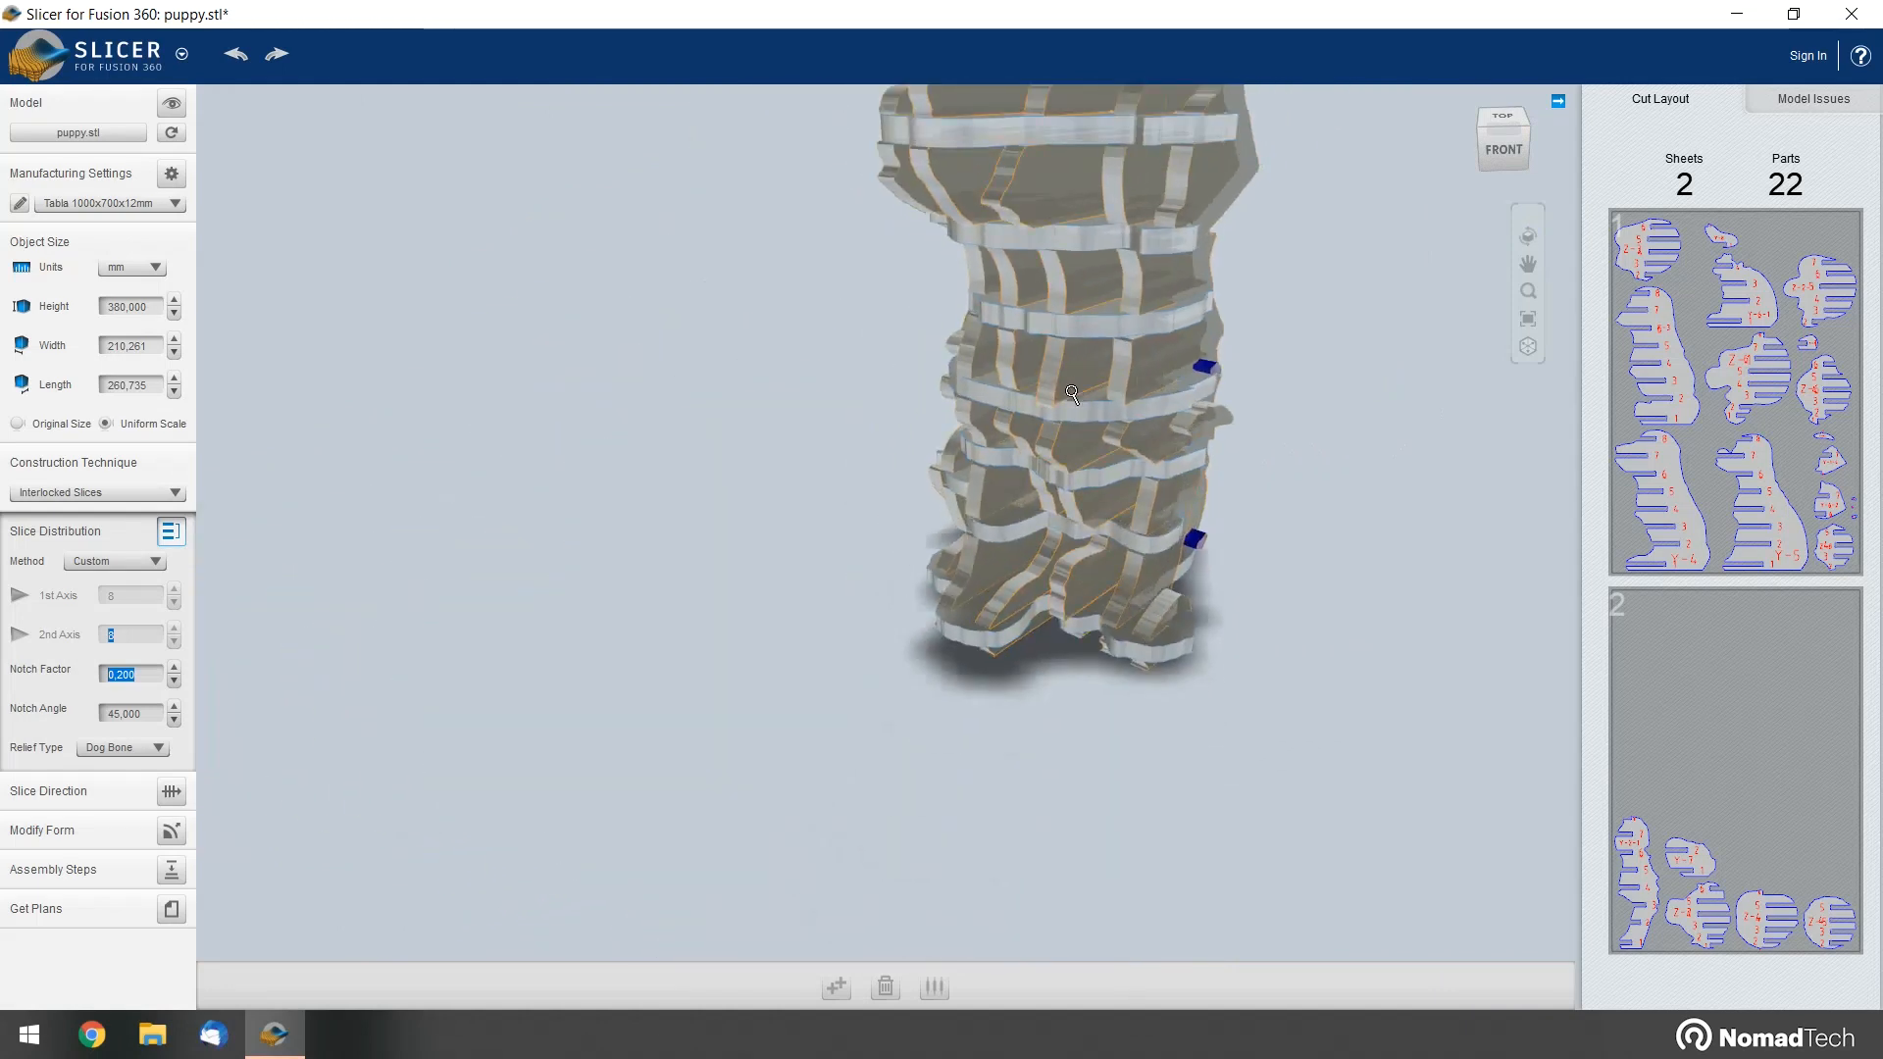
left_click_drag(744, 398, 829, 332)
middle_click_drag(830, 332, 725, 534)
left_click_drag(735, 536, 1183, 456)
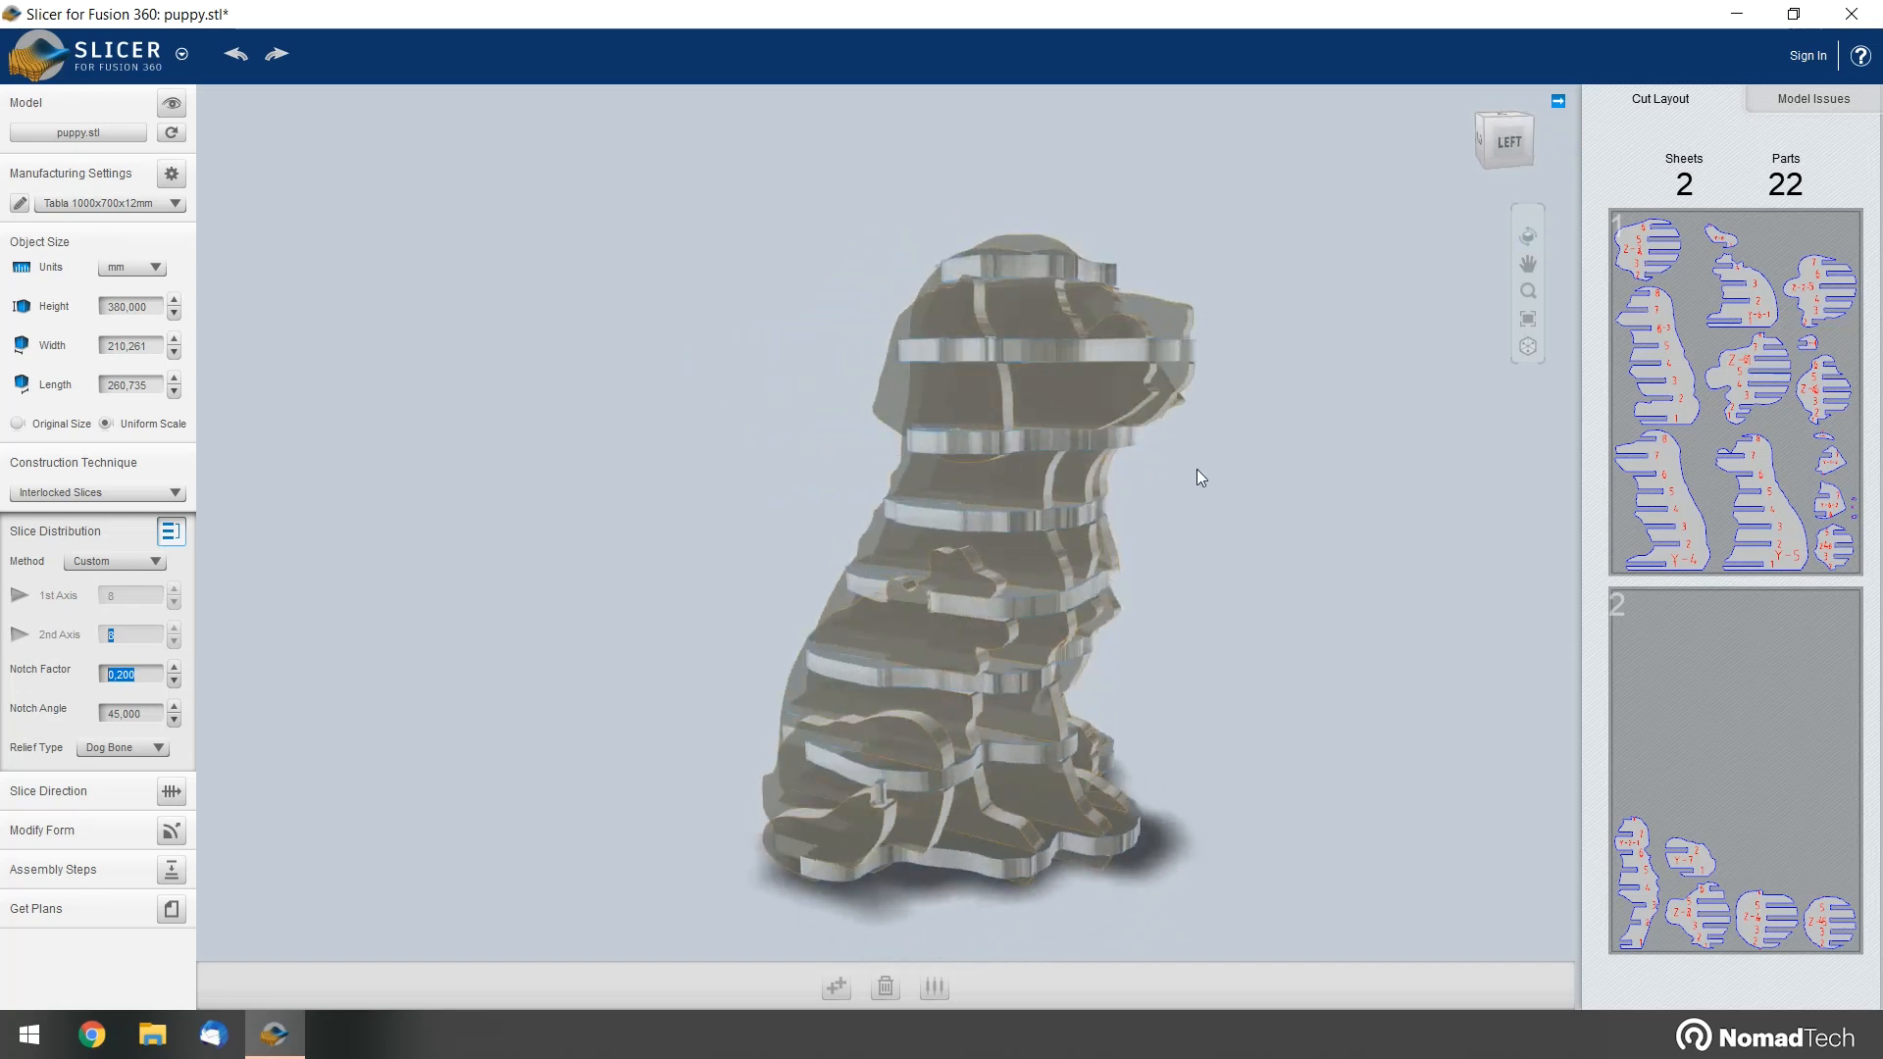
Rotate the slice direction slightly about the puppy's vertical axis
left_click(181, 803)
left_click_drag(1403, 490, 854, 598)
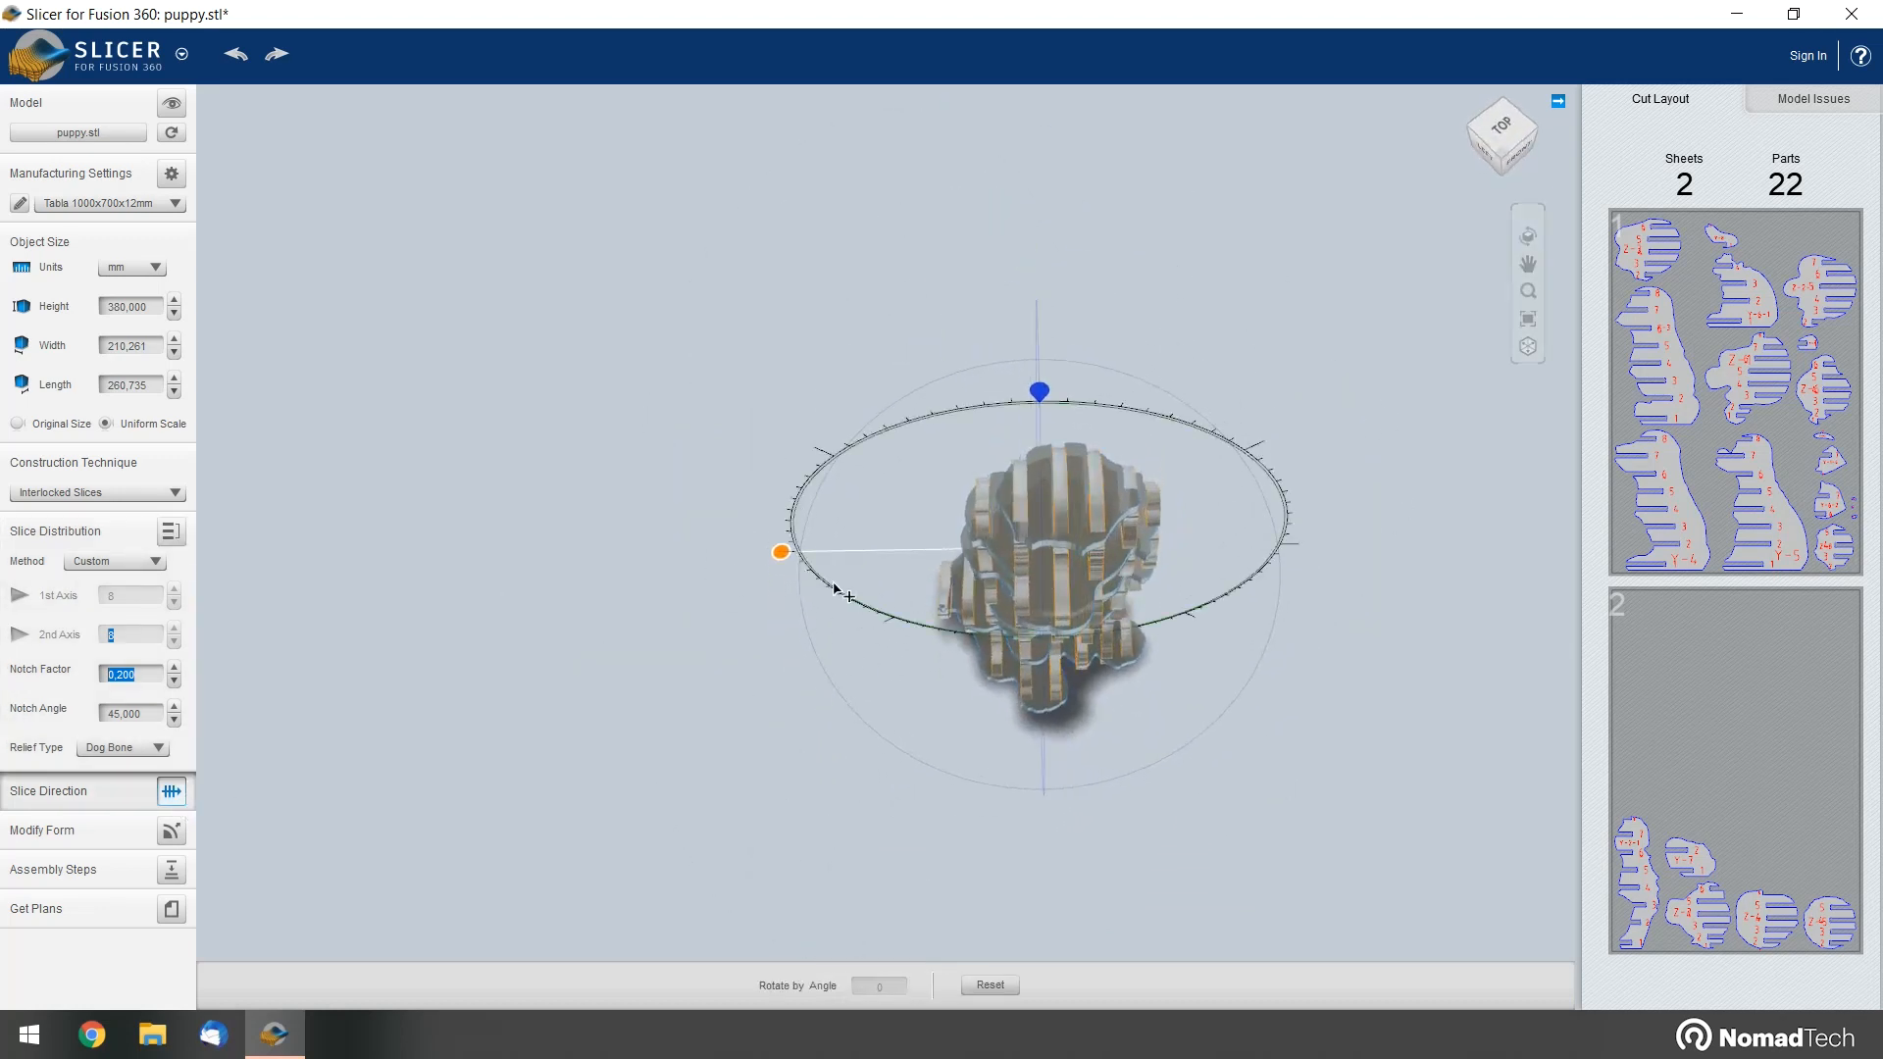
left_click(787, 554)
mouse_move(789, 543)
left_mouse_down()
mouse_move(790, 510)
mouse_move(782, 549)
left_mouse_up()
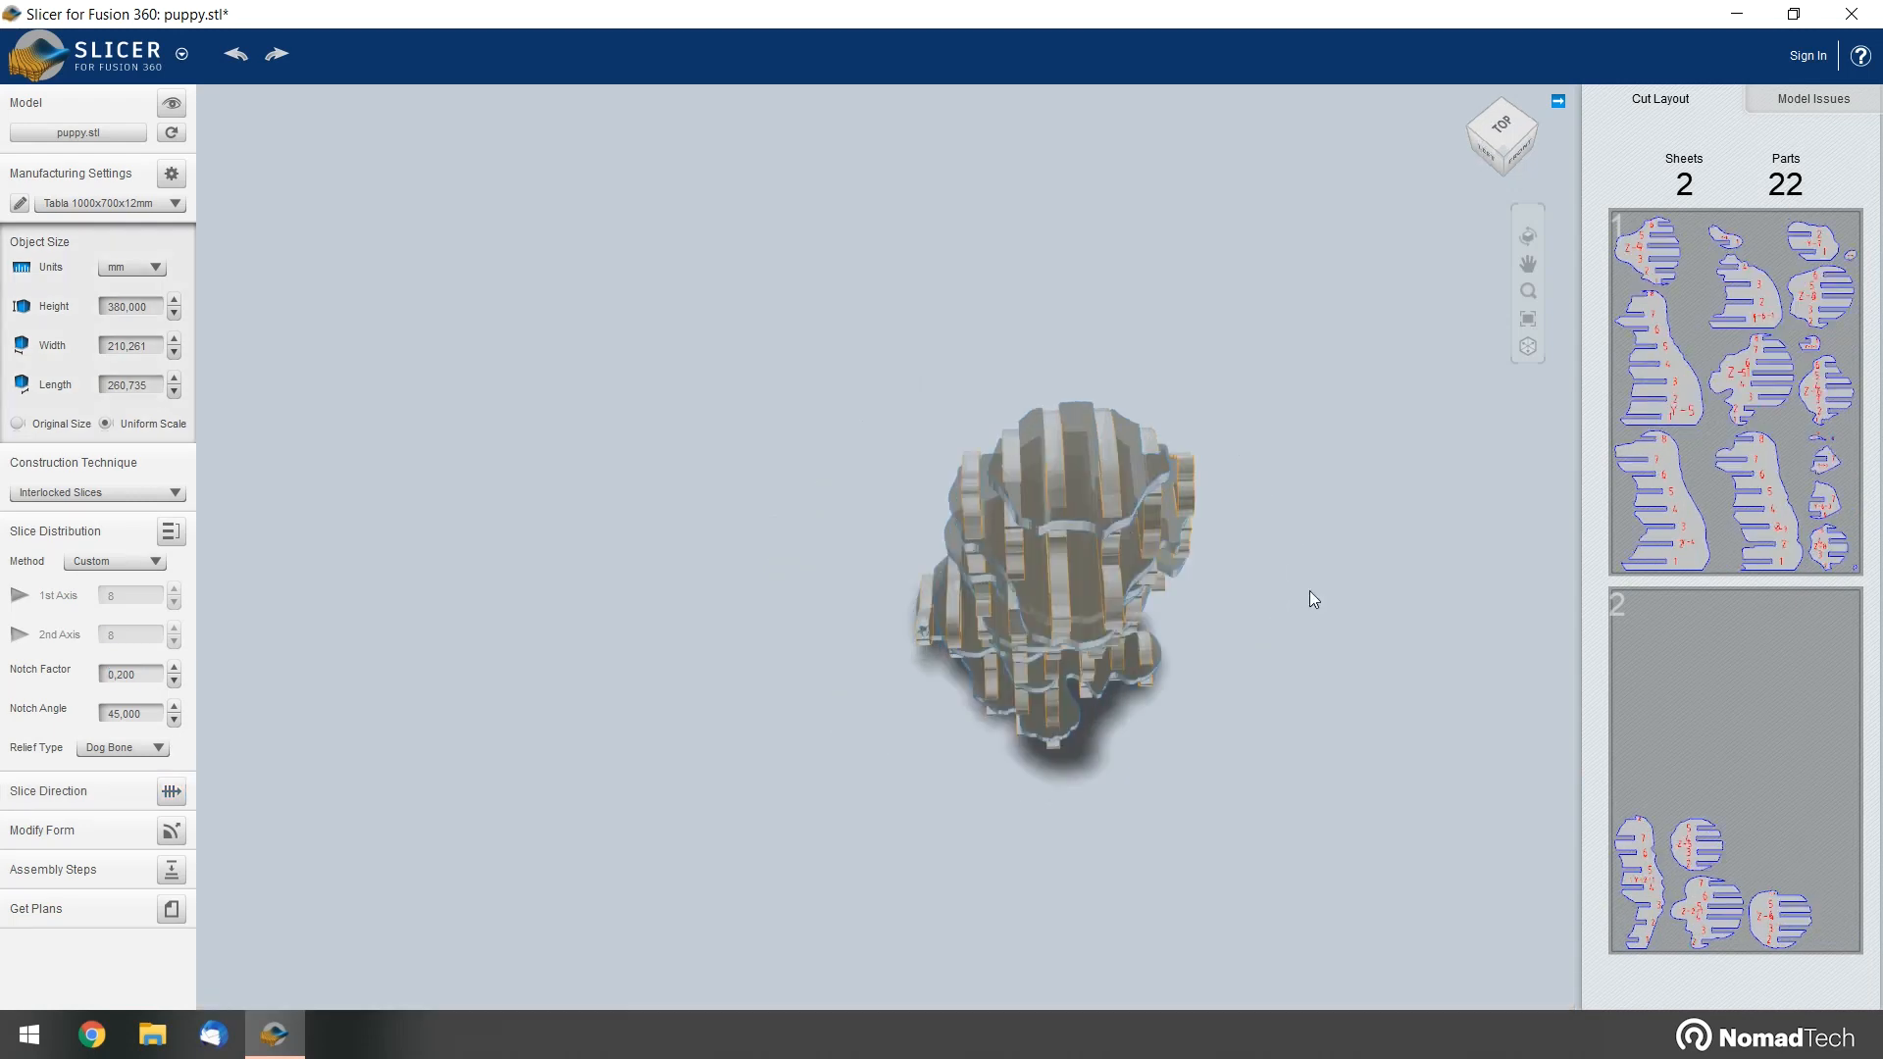
Examine the rotated slices from the front and the left side, including the problem slice on the back
left_click_drag(1032, 800, 605, 647)
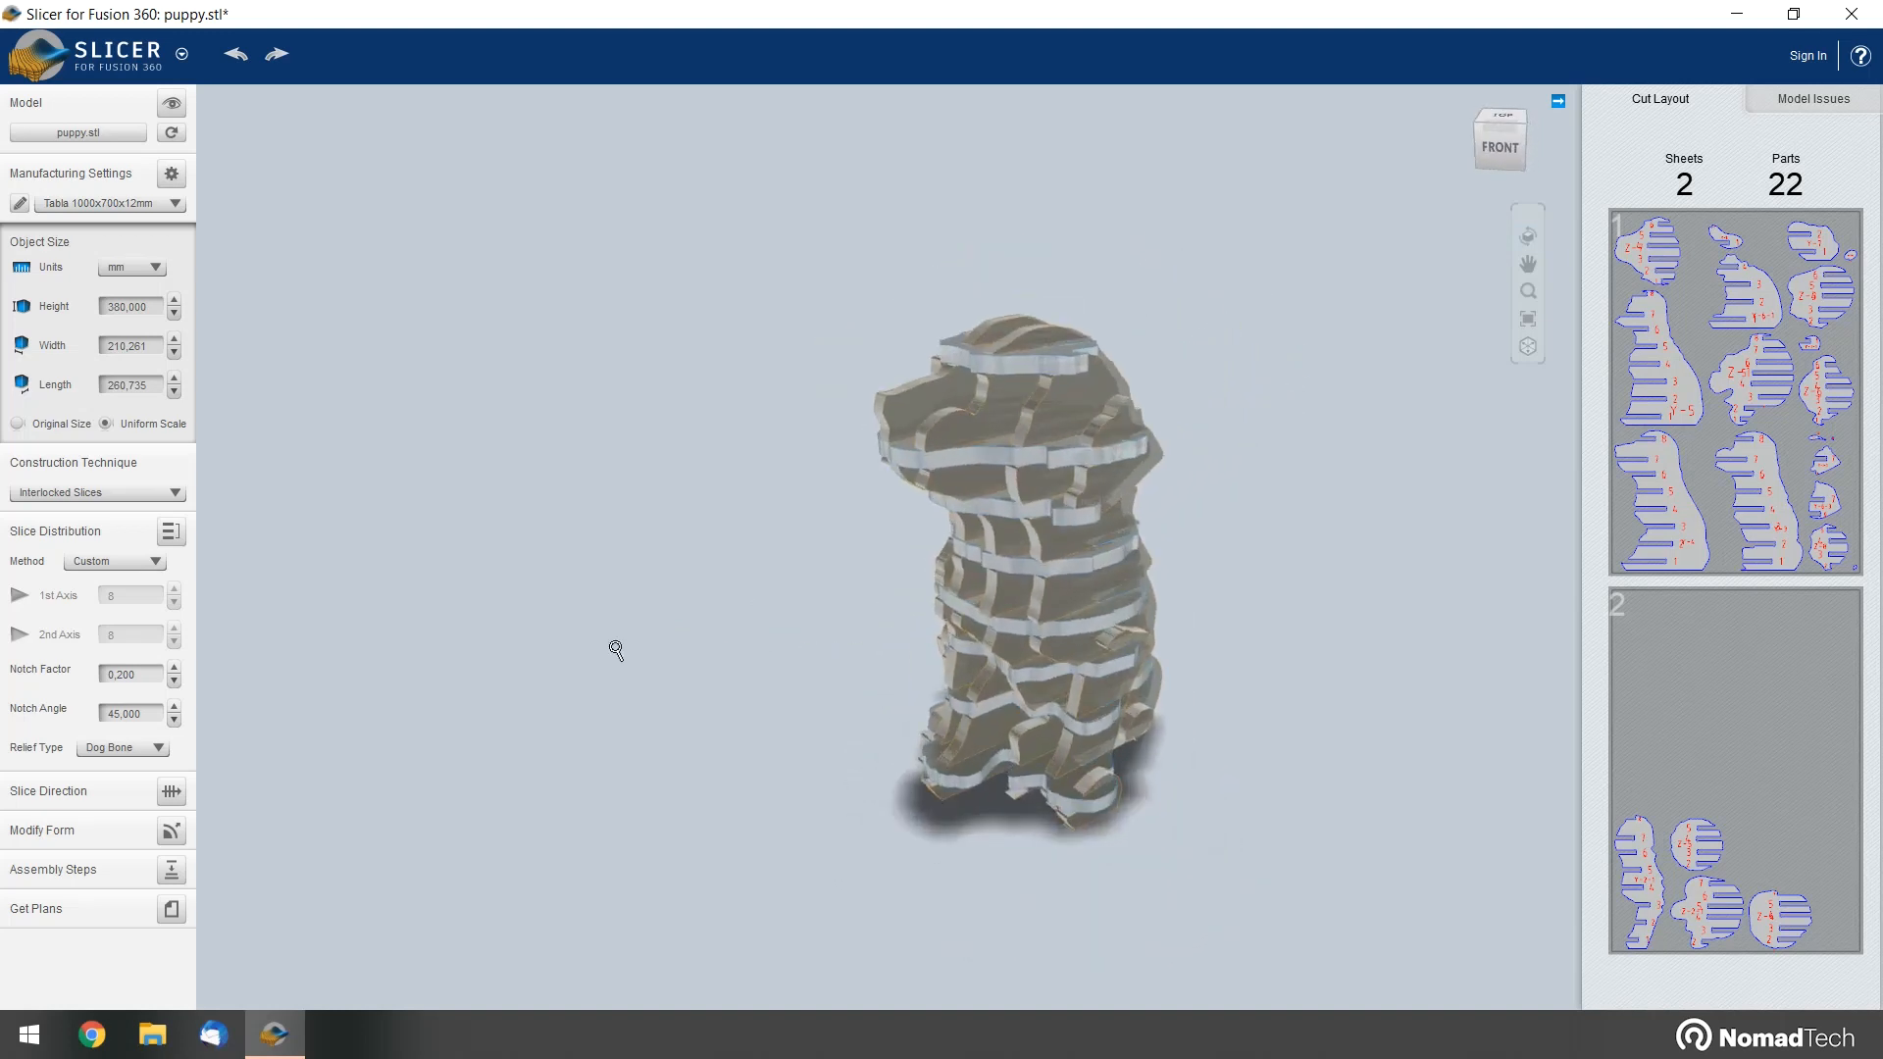
scroll(915, 655, "up", 6)
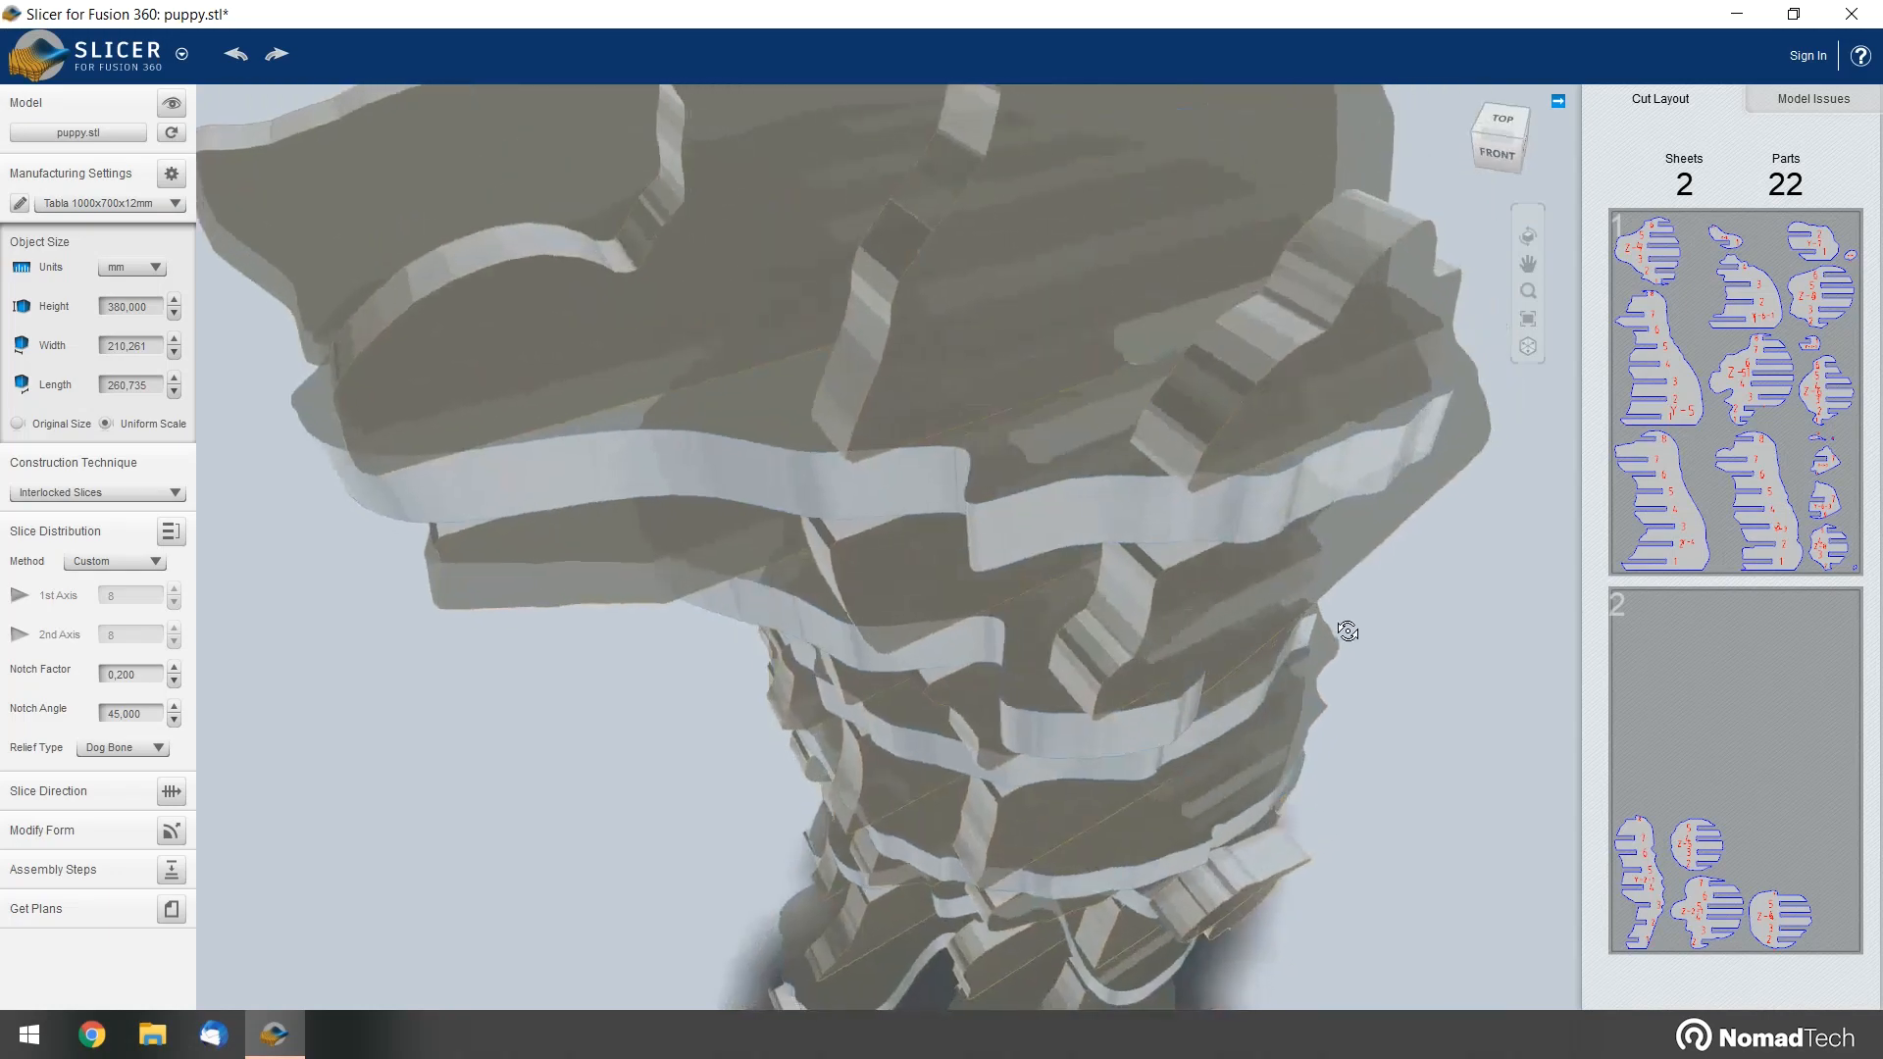
scroll(1102, 551, "down", 10)
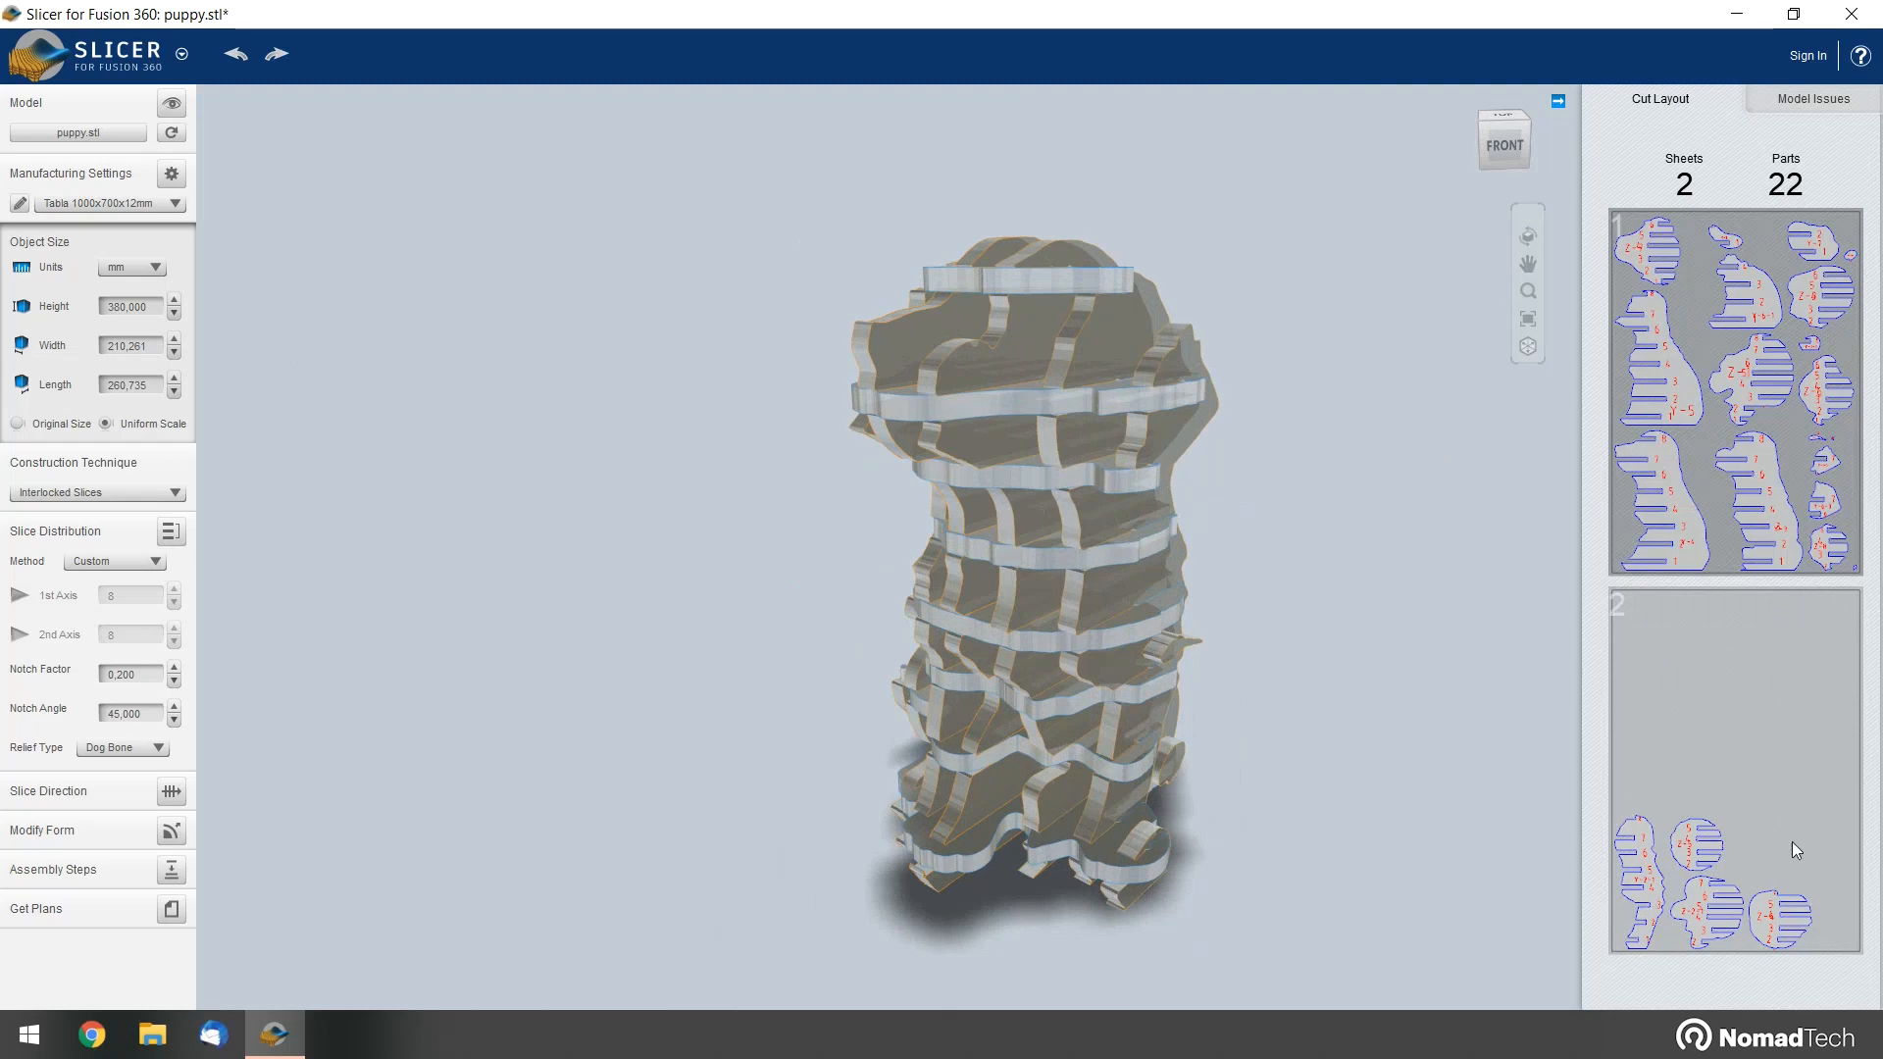
left_click_drag(618, 575, 1042, 547)
left_click_drag(1251, 601, 806, 583)
scroll(1068, 663, "up", 5)
scroll(1067, 663, "down", 2)
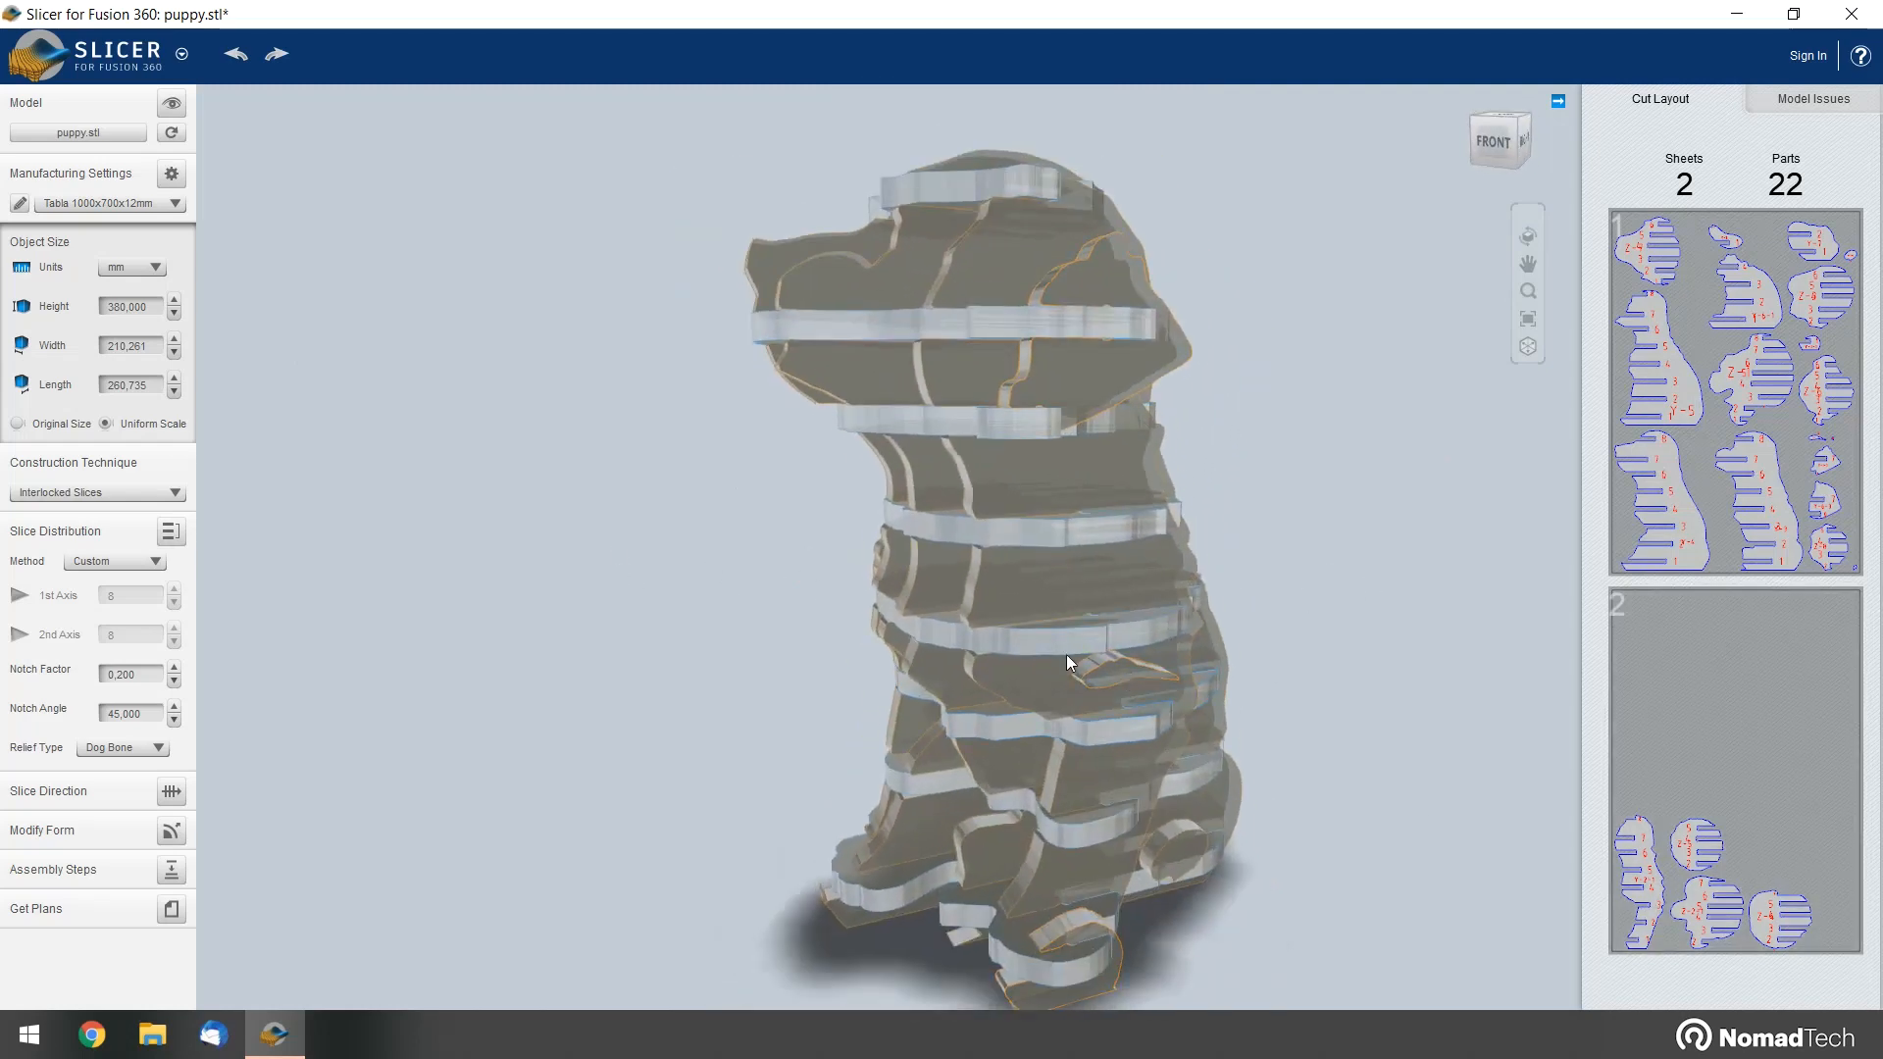
left_click_drag(769, 534, 975, 526)
scroll(925, 533, "up", 4)
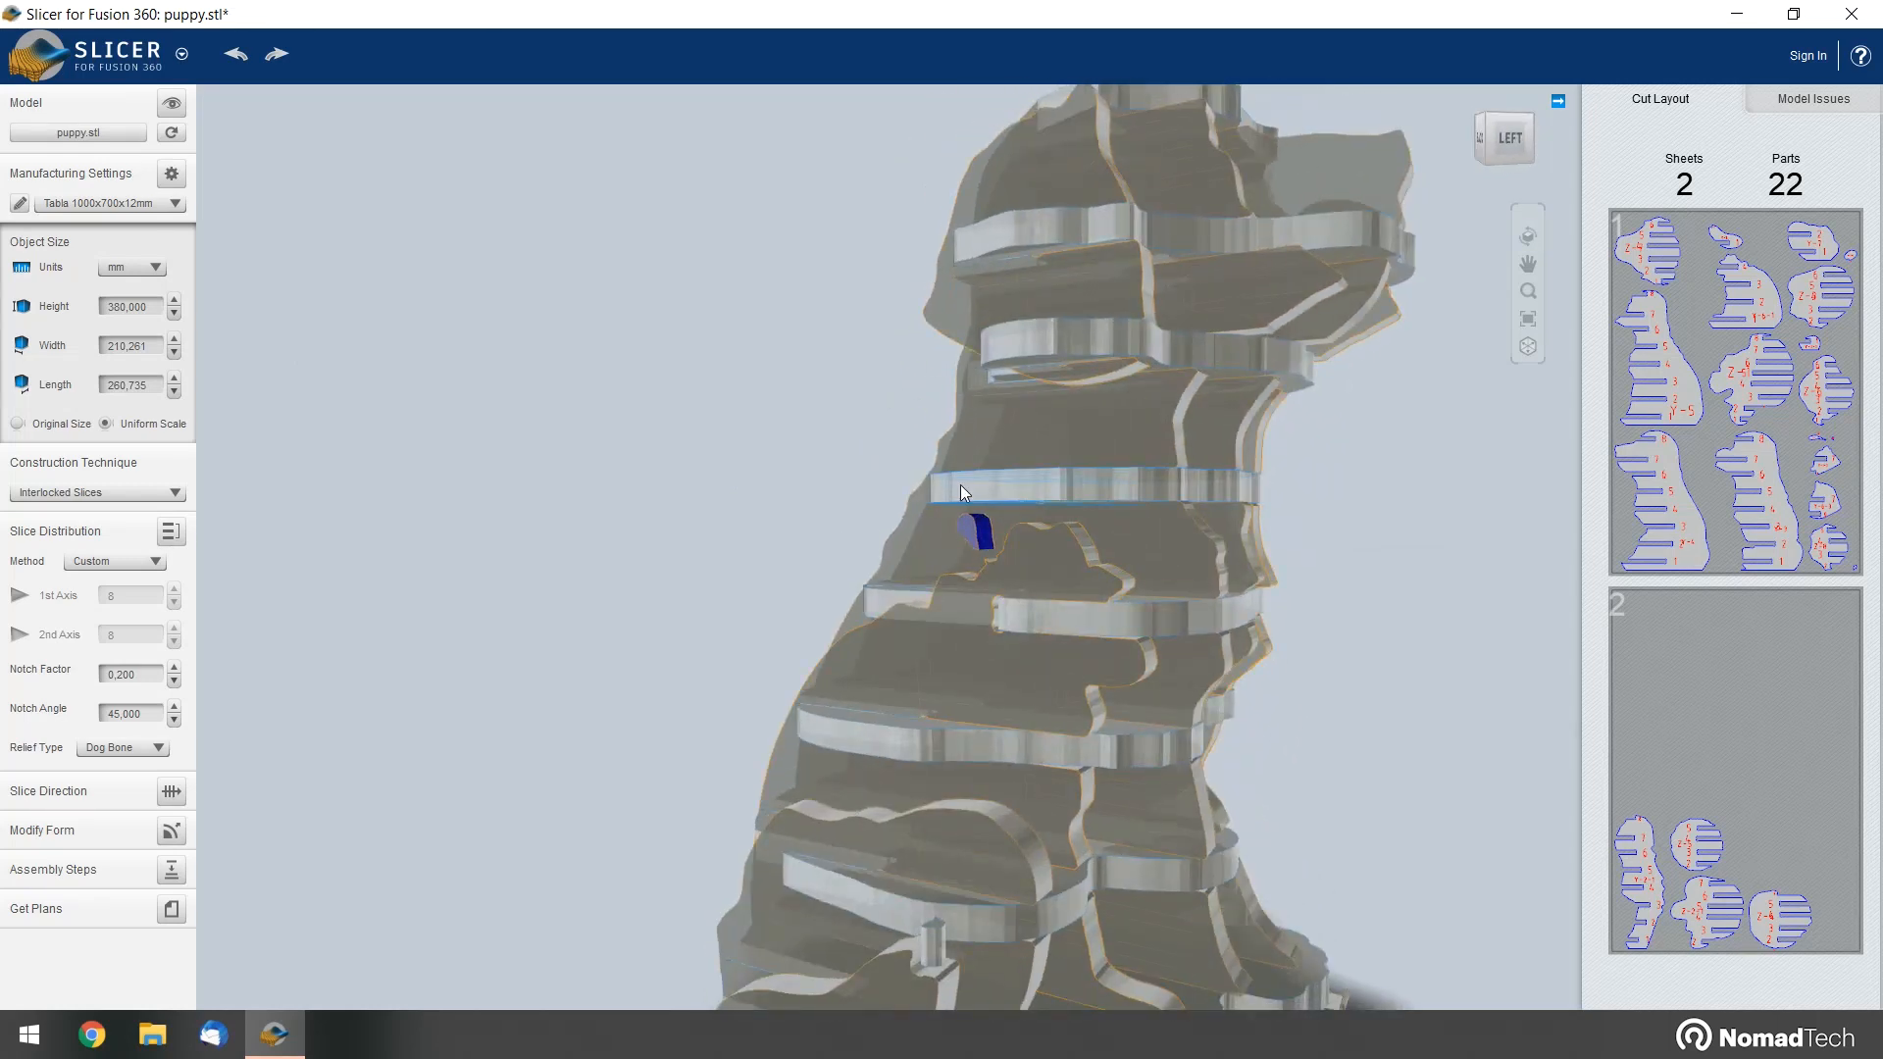
scroll(986, 531, "down", 5)
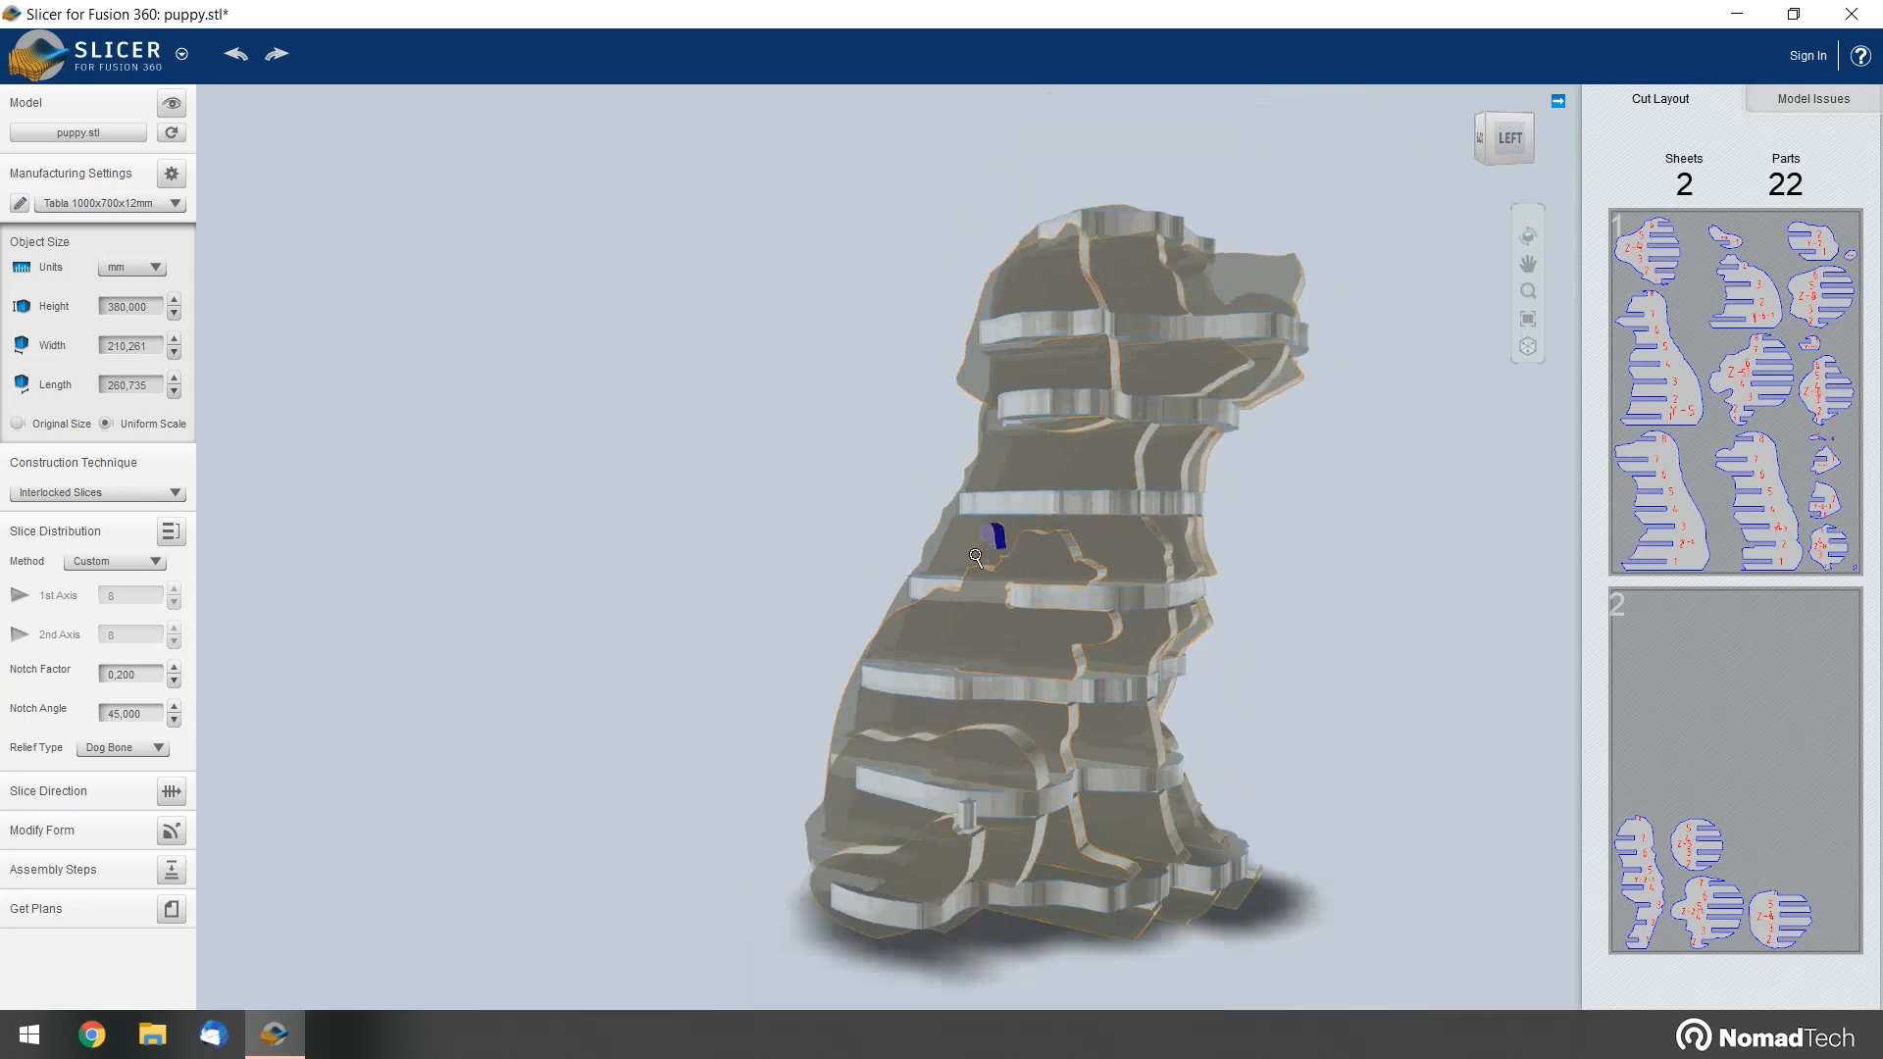
left_click_drag(1009, 539, 1312, 550)
scroll(986, 740, "up", 2)
scroll(986, 741, "up", 2)
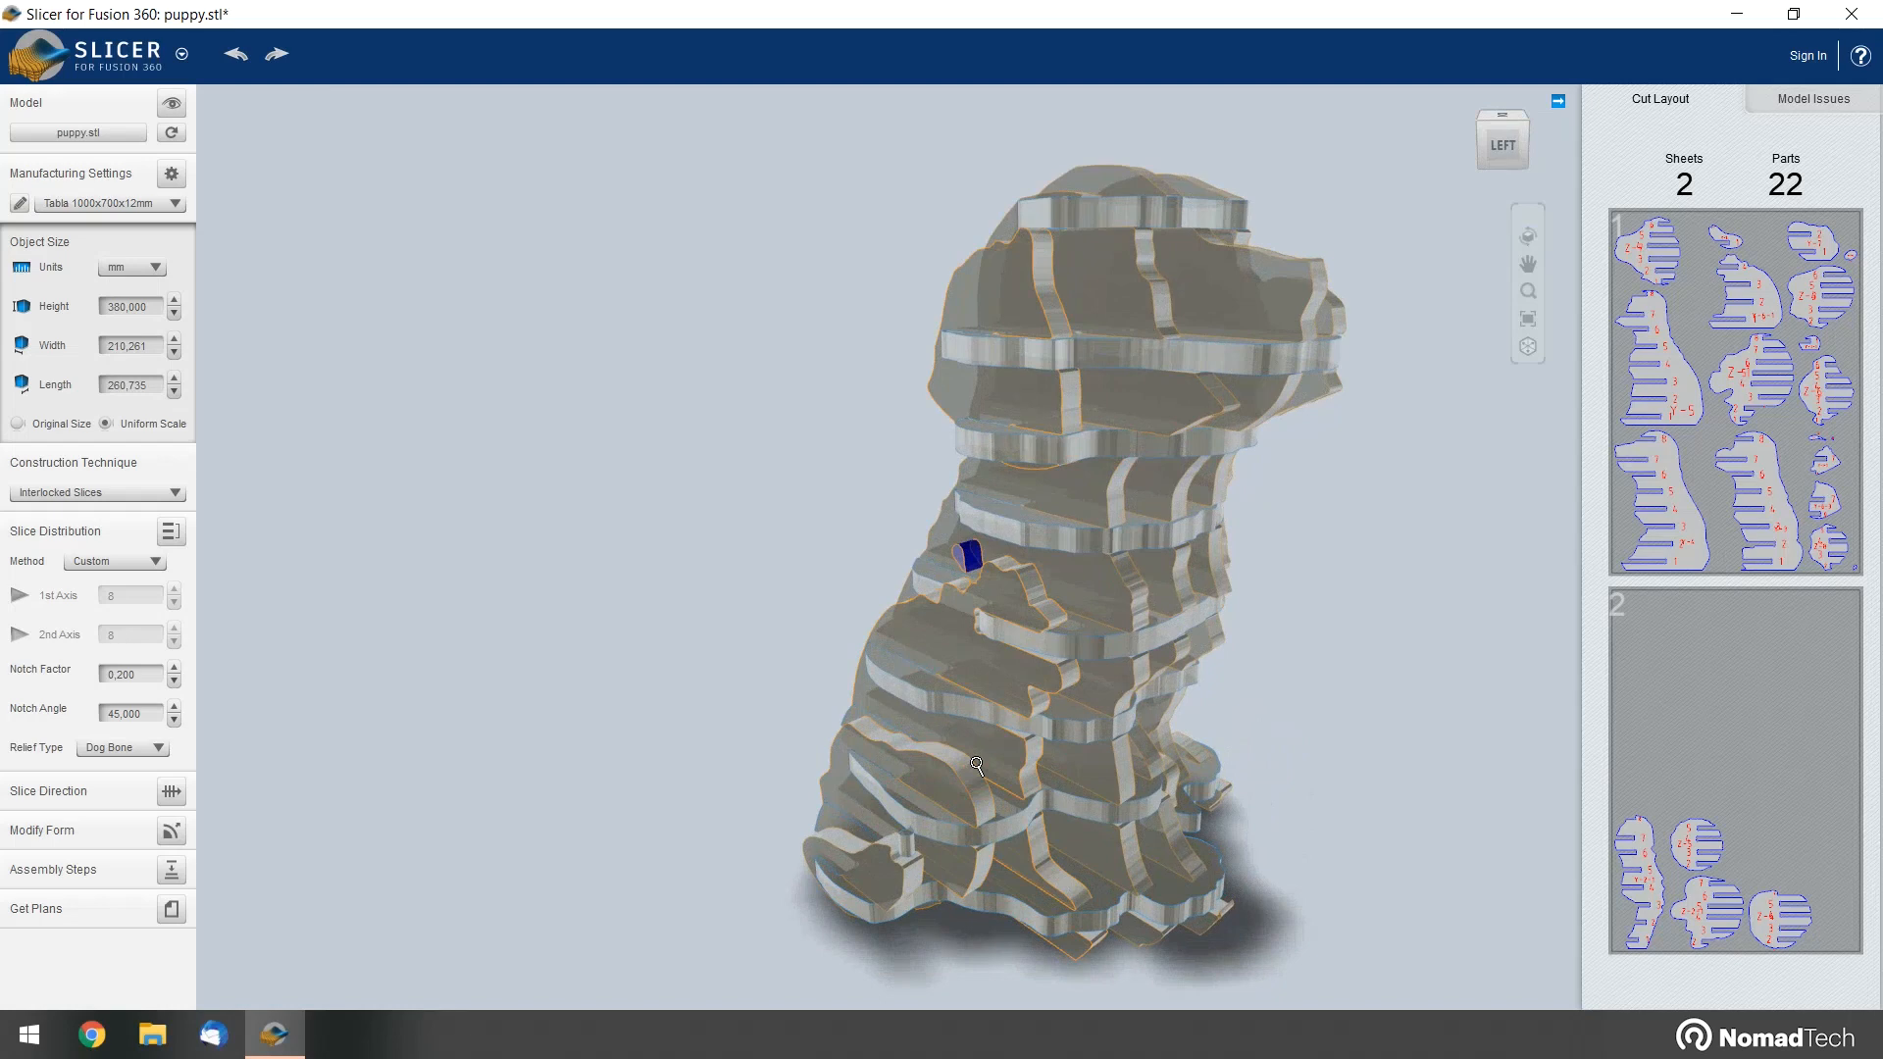
Adjust the position of the outermost vertical slice at the puppy's hind leg
left_click(903, 882)
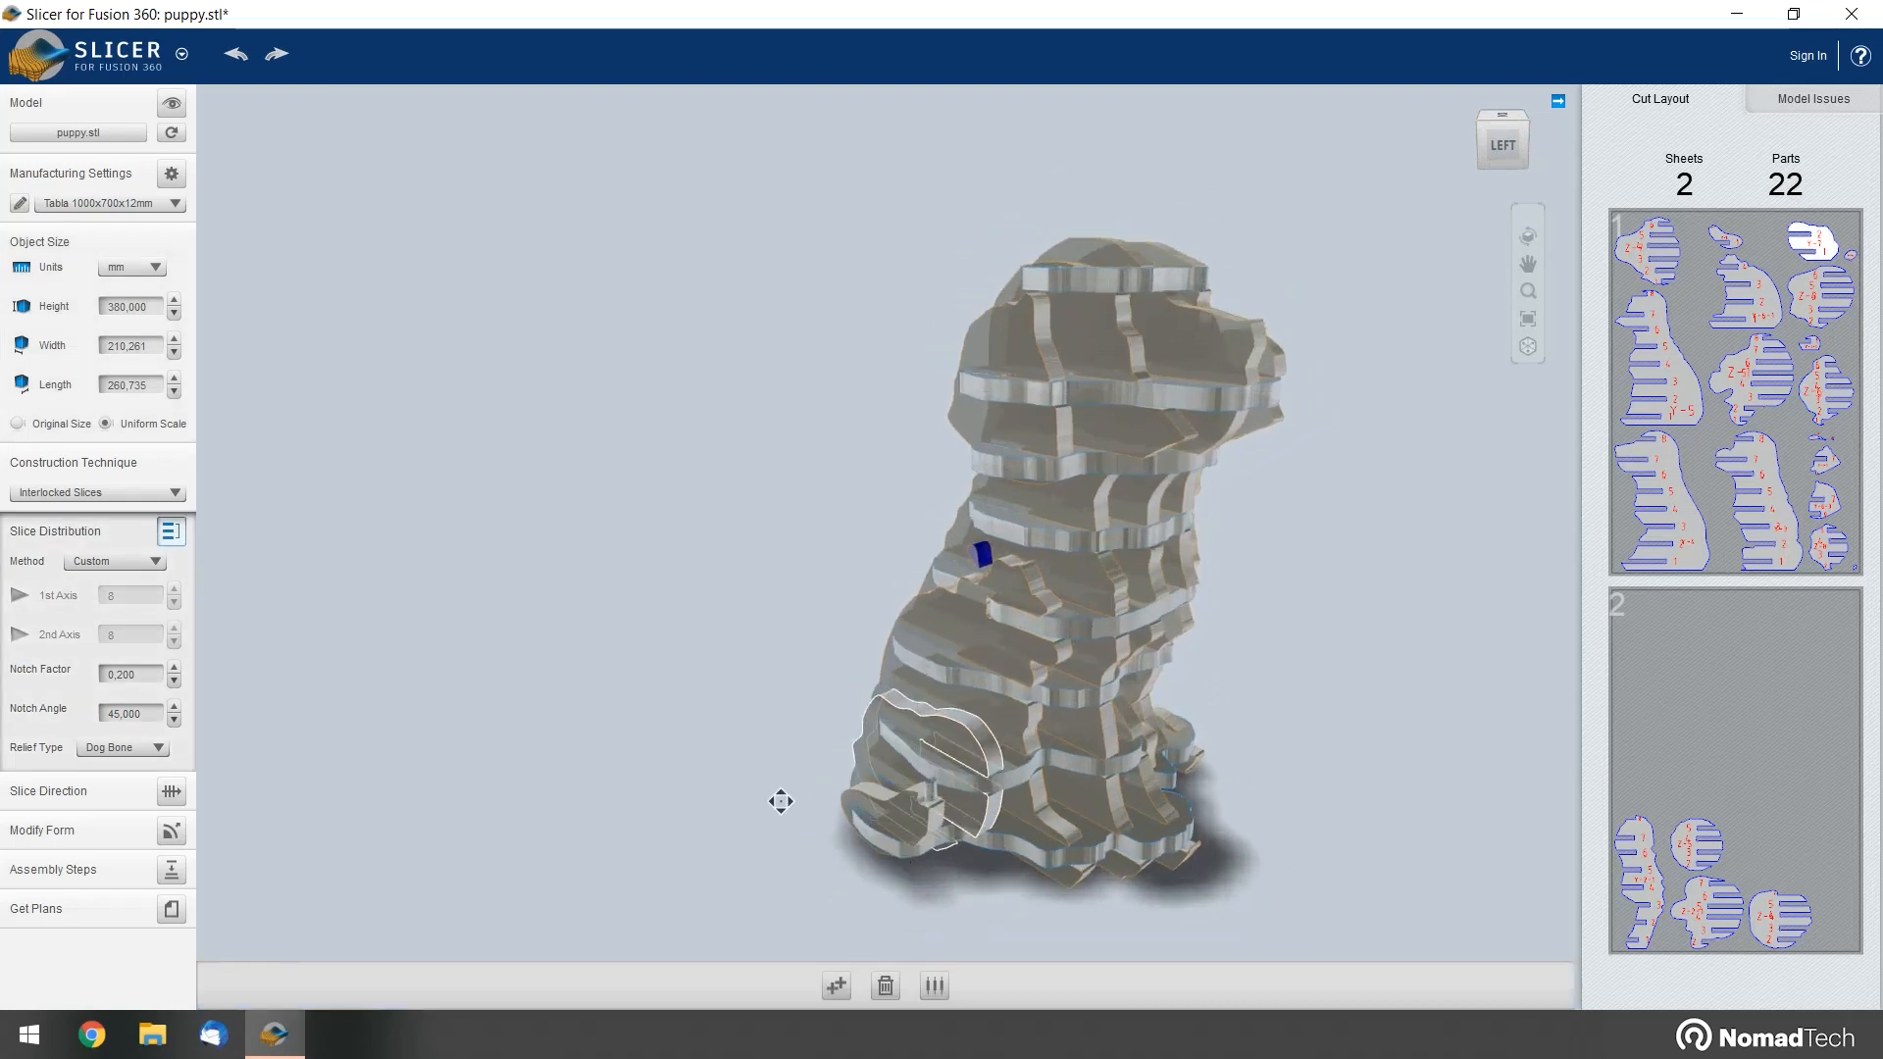
middle_click_drag(786, 780, 880, 642)
scroll(932, 815, "up", 4)
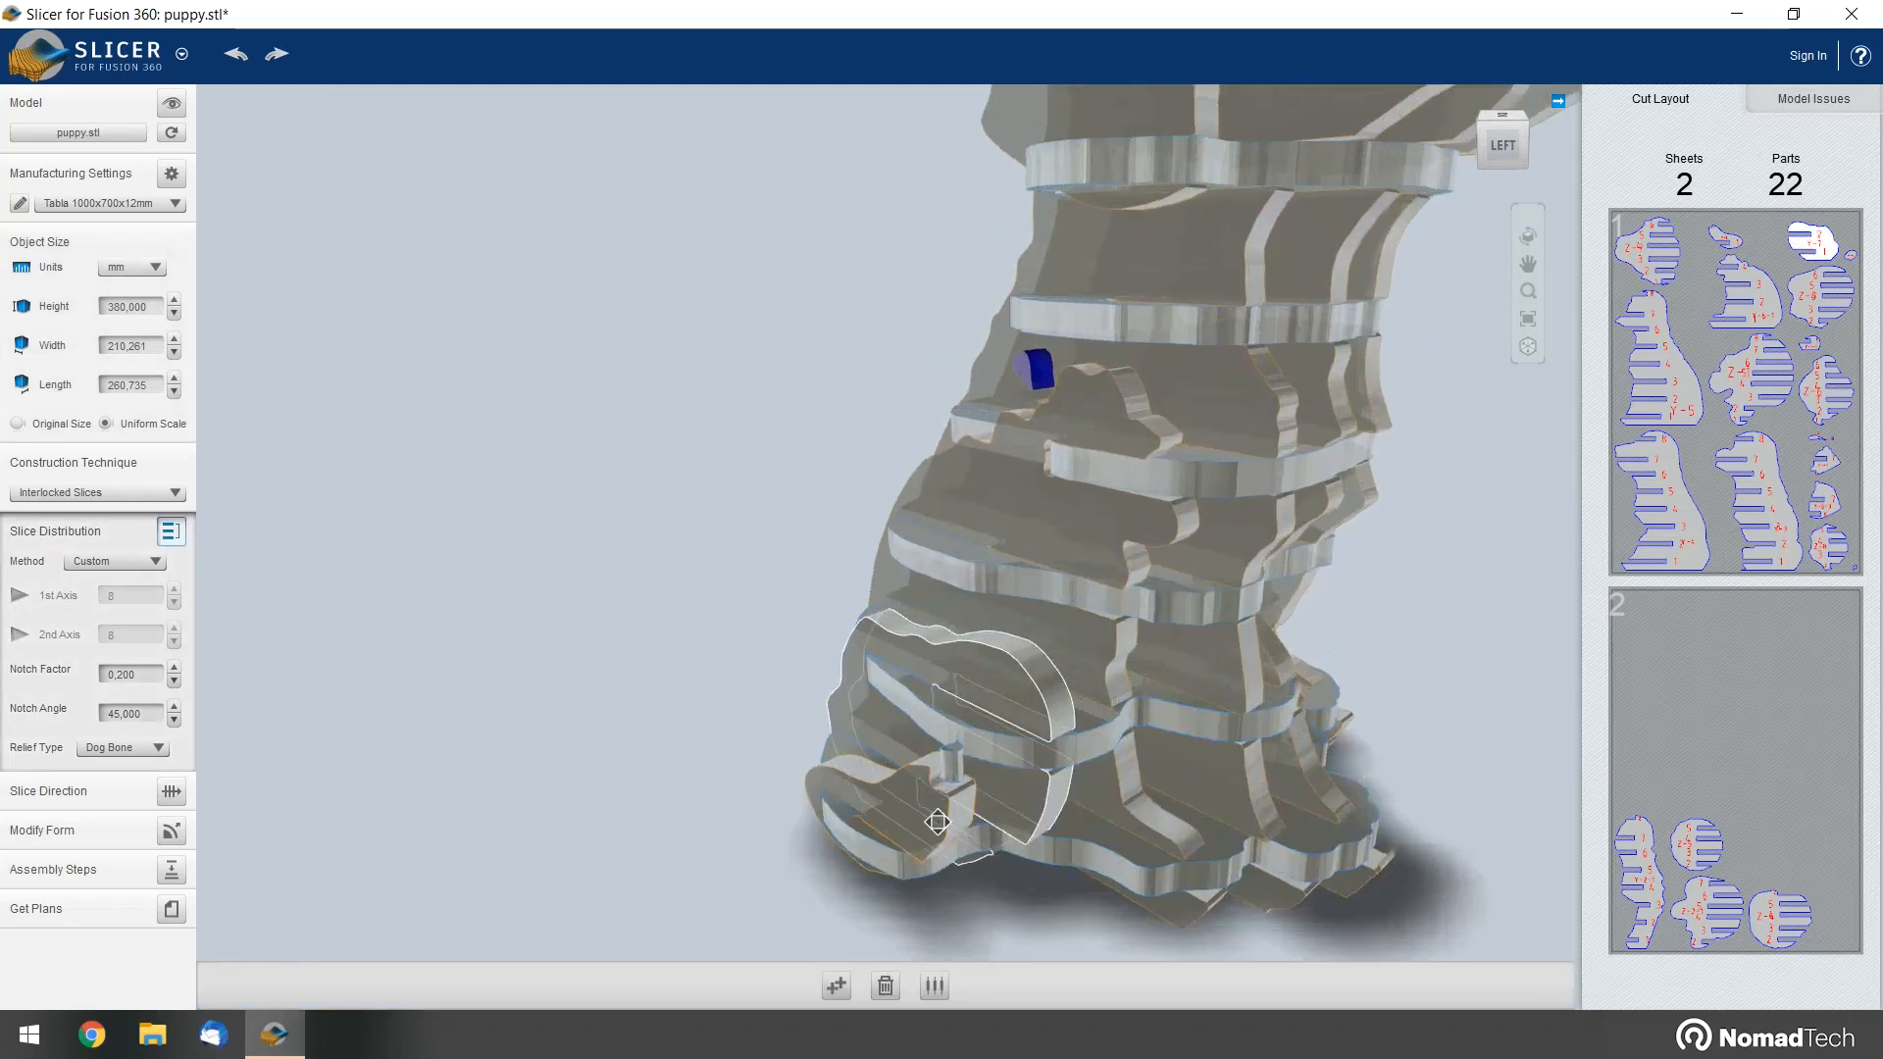
middle_click_drag(934, 824, 921, 841)
scroll(921, 841, "down", 5)
right_click_drag(815, 774, 799, 766)
scroll(873, 771, "up", 3)
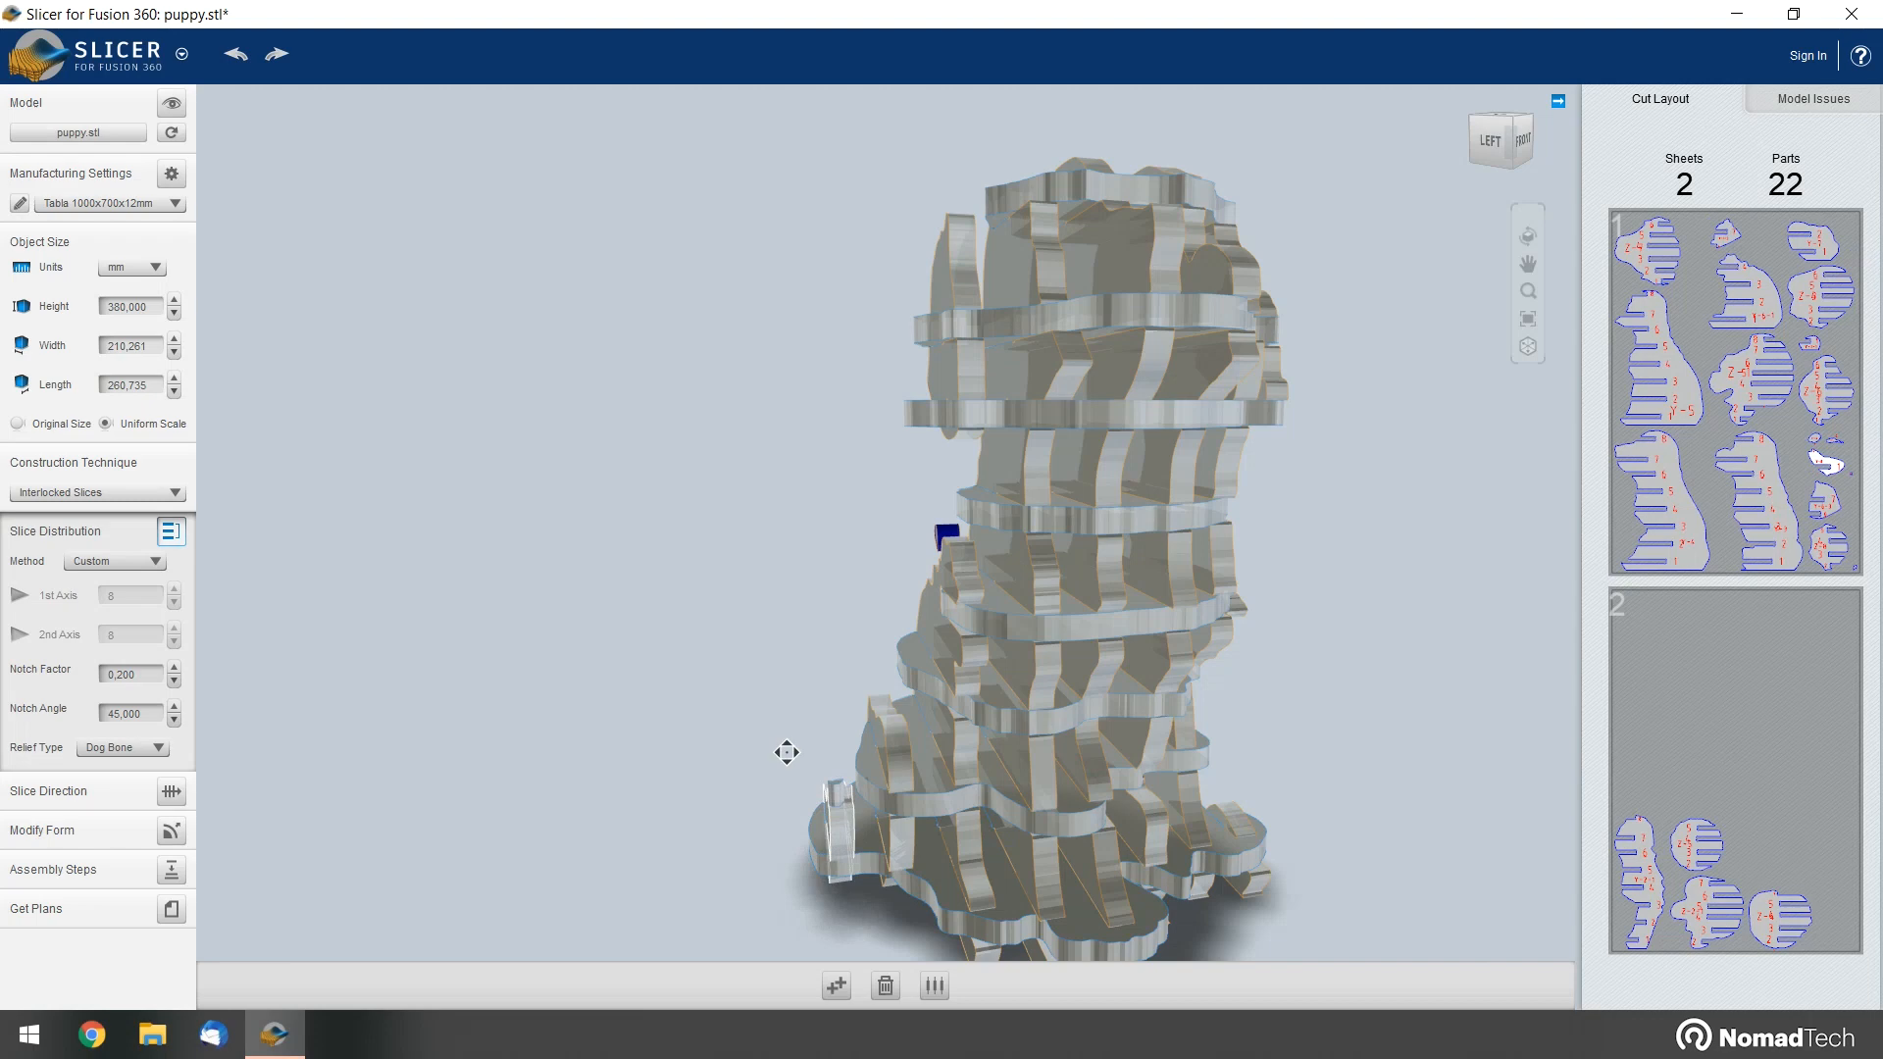
Examine the slices around the paws and the lowest horizontal slice from the front and the left side
right_click_drag(787, 752, 1374, 281)
middle_click_drag(1291, 648, 1208, 475)
right_click_drag(1235, 506, 631, 471)
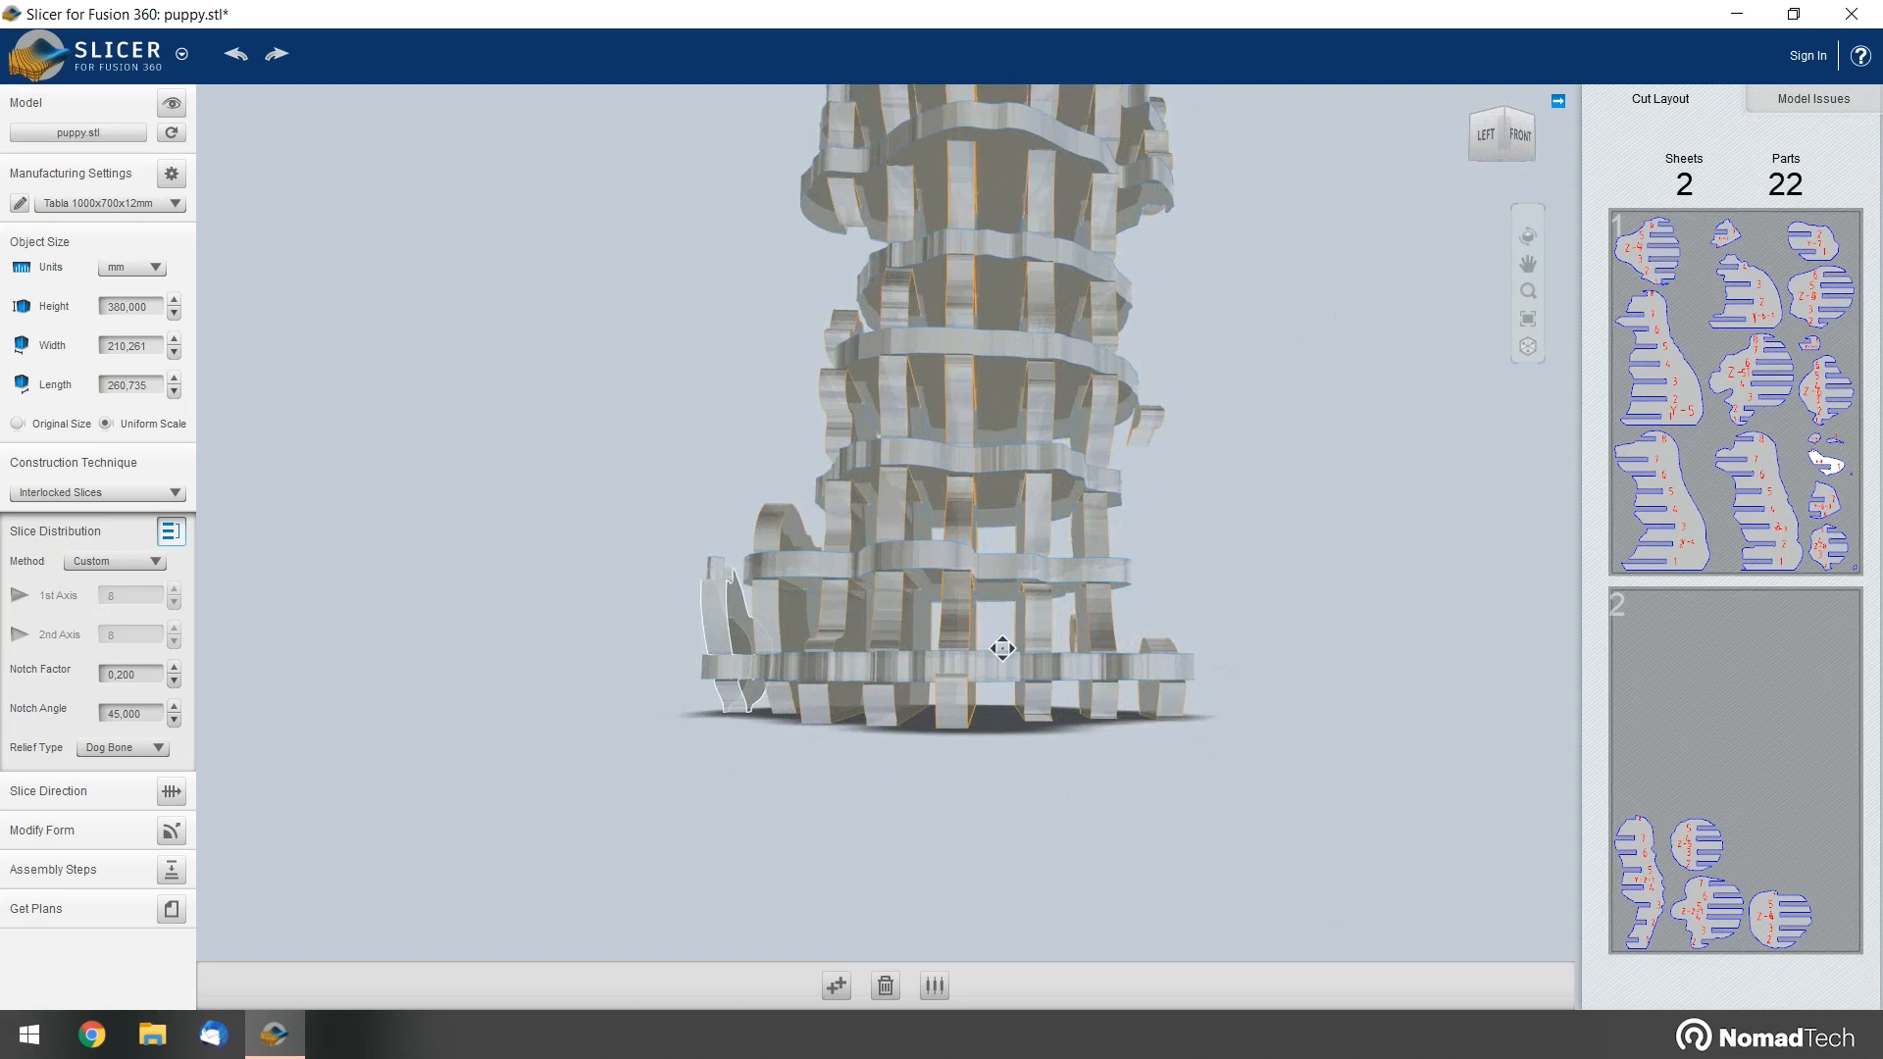
scroll(1004, 669, "down", 3)
middle_click_drag(1030, 723, 1091, 806)
scroll(1091, 808, "up", 1)
left_click_drag(1093, 836, 1095, 839)
right_click_drag(1325, 568, 1151, 628)
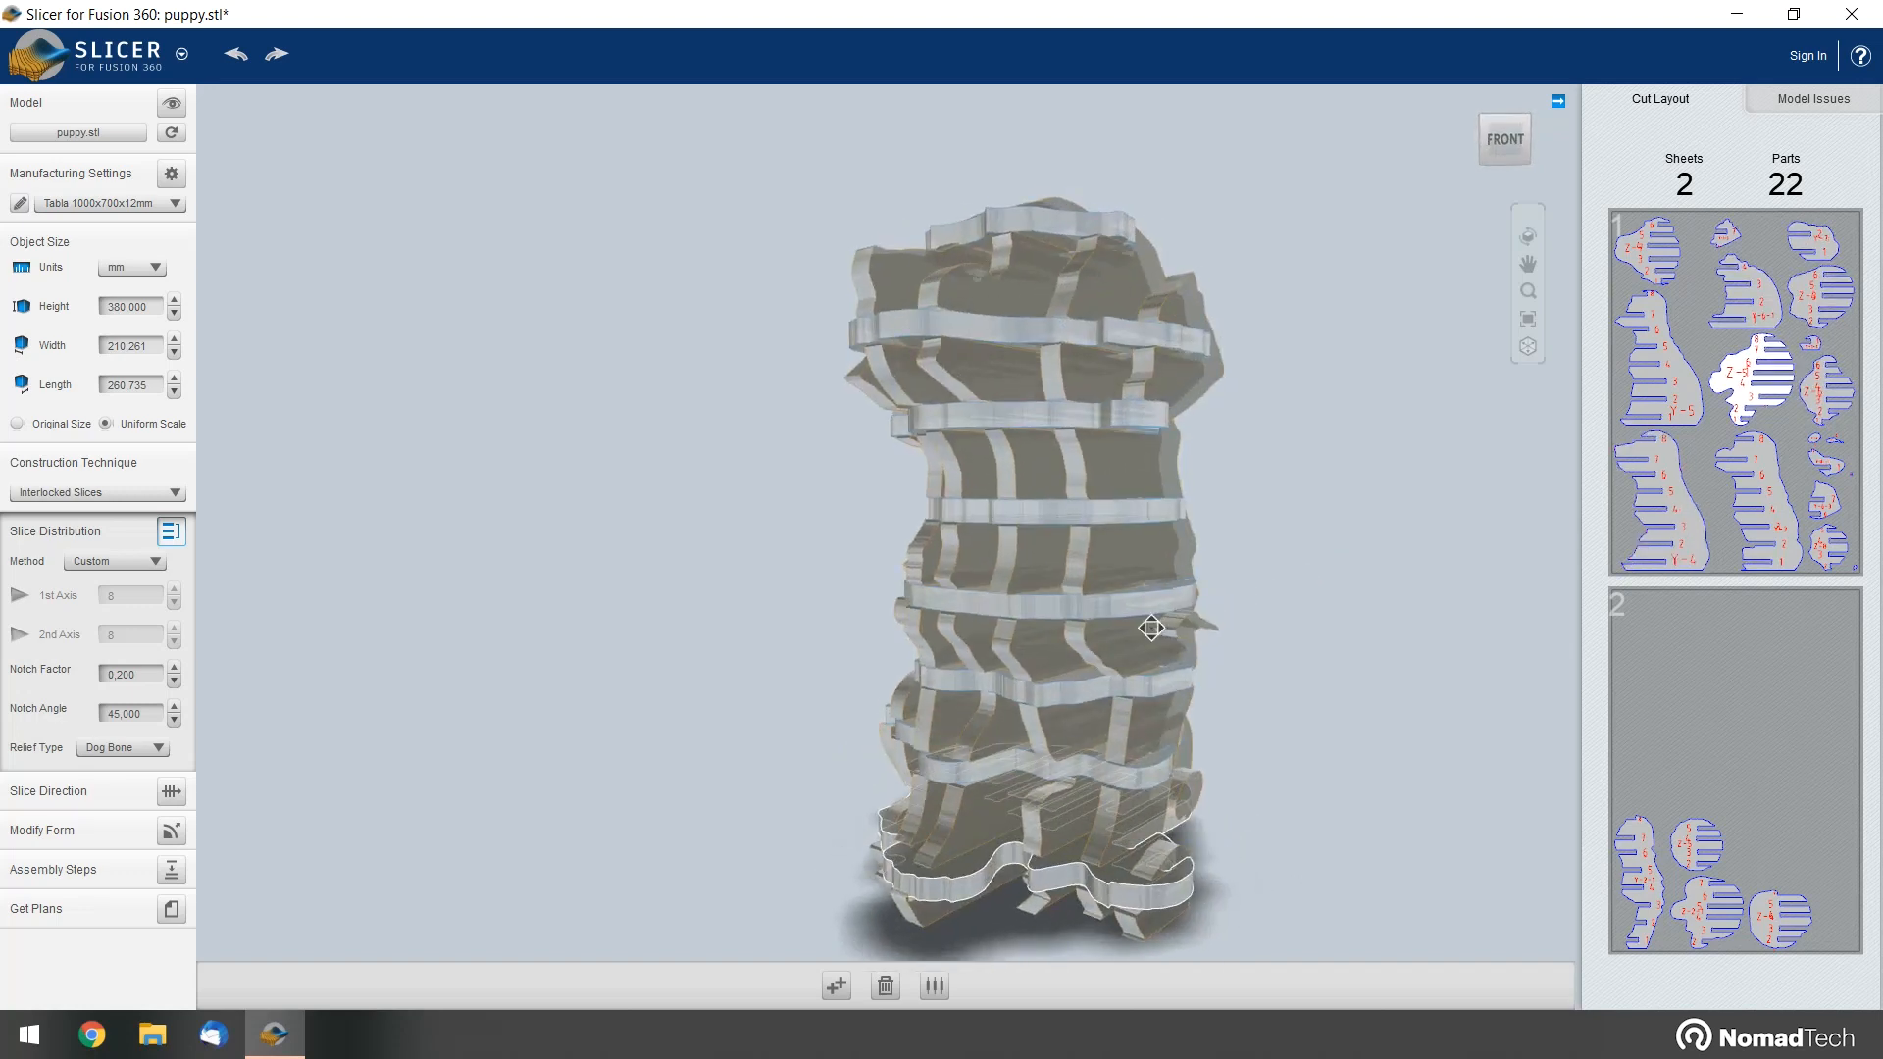
right_click_drag(853, 509, 1280, 532)
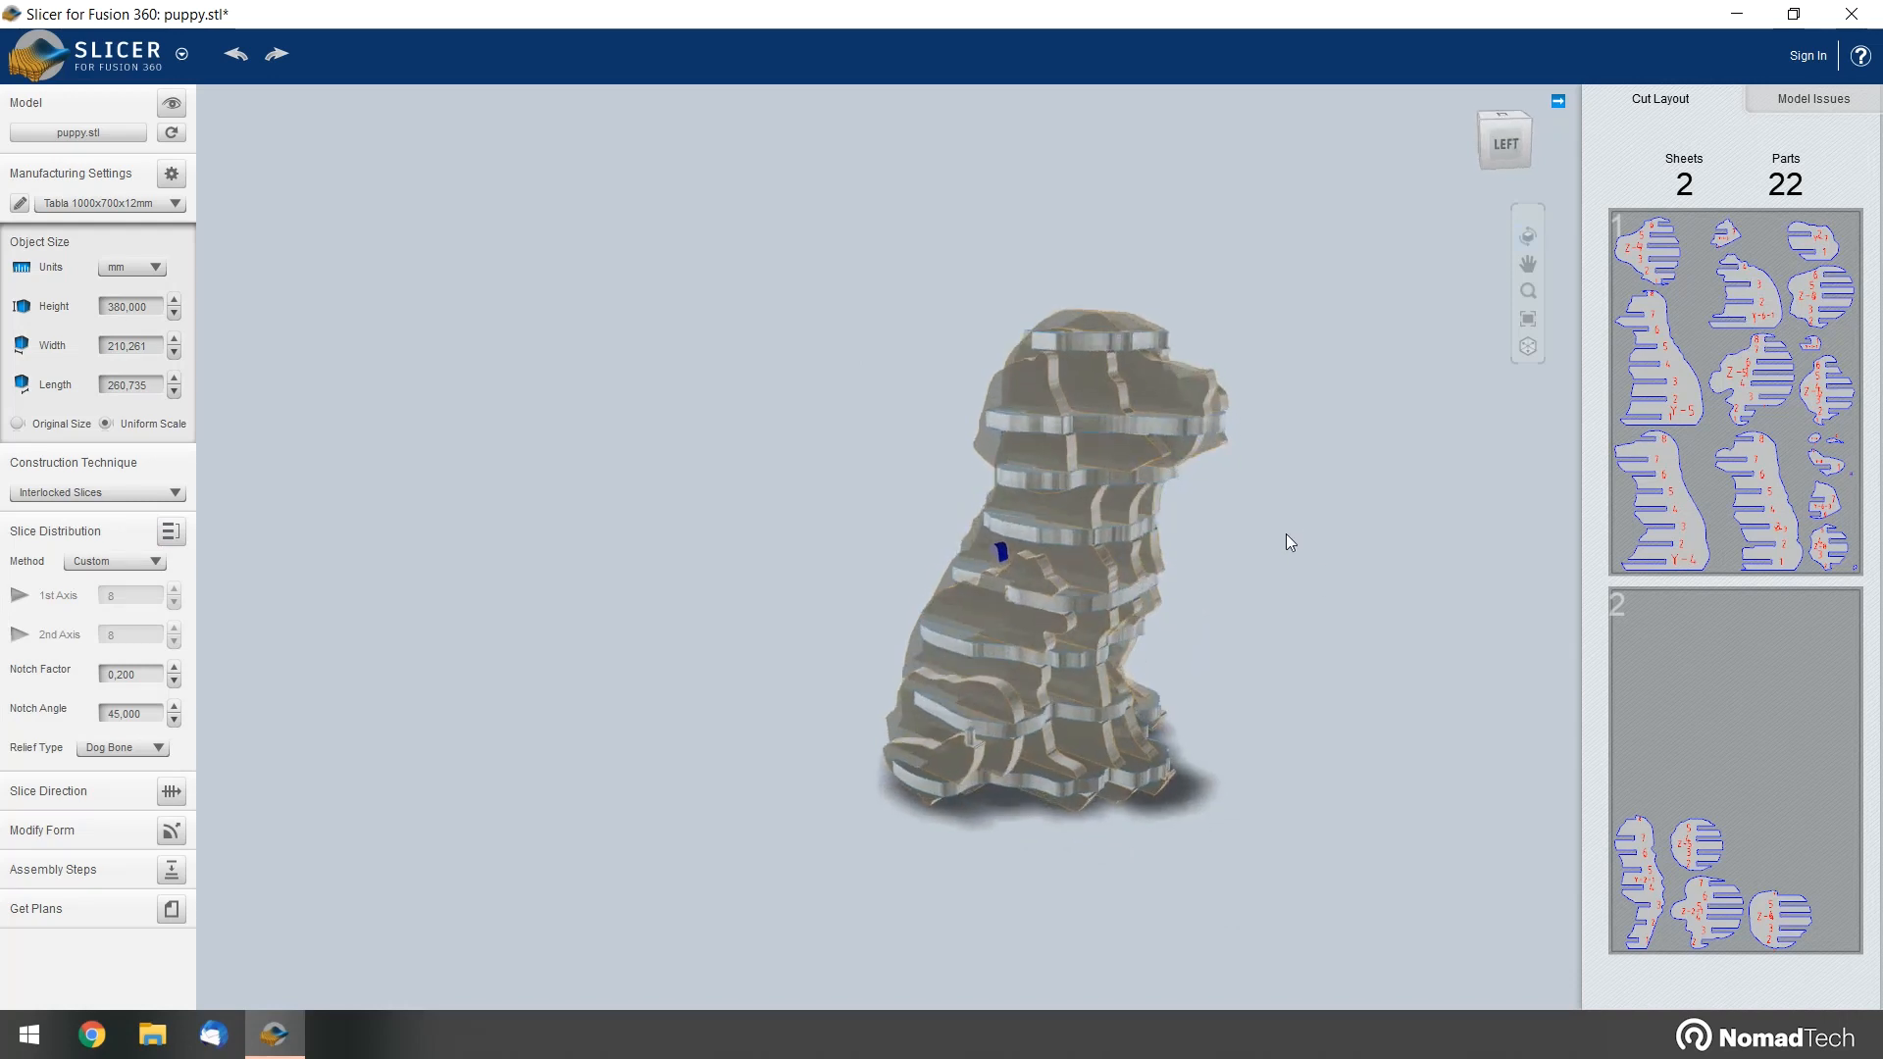
Show the assembly steps of the puppy with Plywood as the display material
left_click(170, 870)
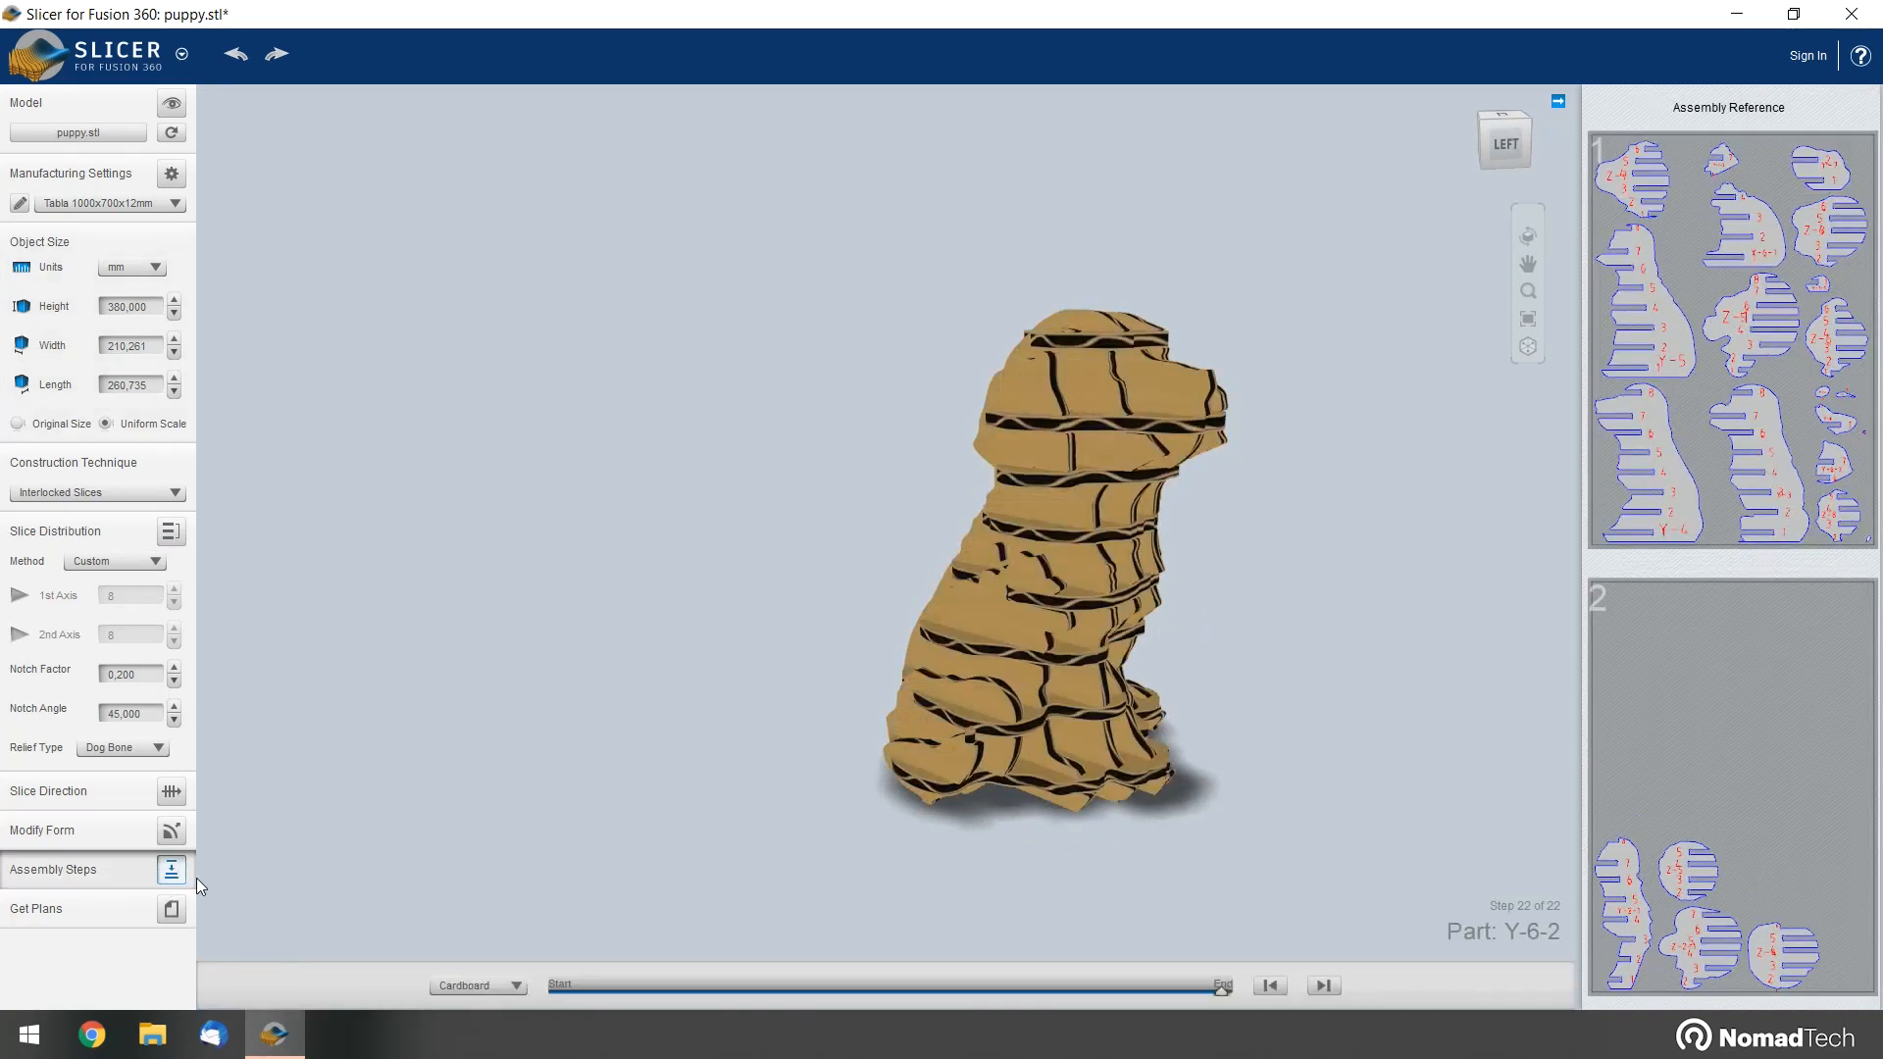
left_click(512, 986)
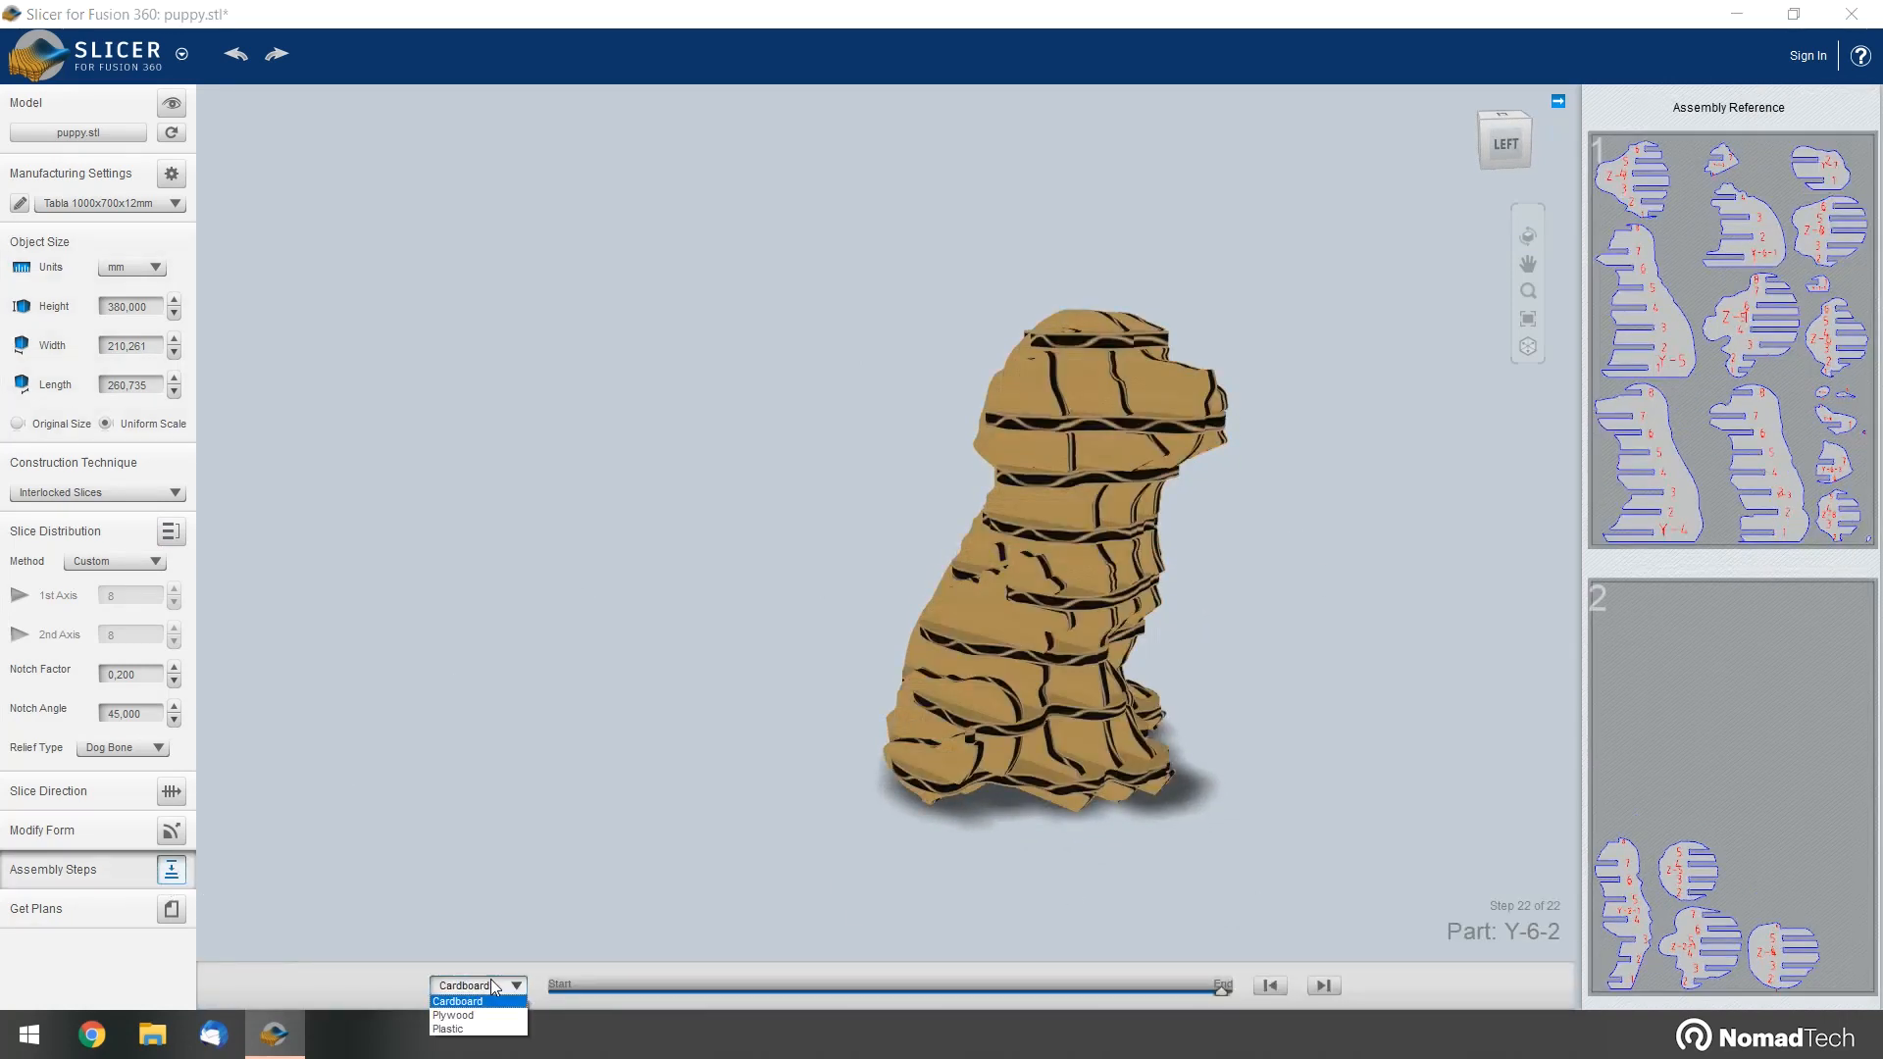
left_click(461, 1026)
Play the assembly sequence back and forth up to the last part and inspect the assembled plywood puppy
mouse_move(1224, 993)
left_mouse_down()
mouse_move(565, 999)
mouse_move(1118, 1001)
left_mouse_up()
left_click_drag(1350, 828, 1280, 873)
left_click_drag(1117, 992, 1215, 985)
left_click_drag(740, 989, 1234, 984)
left_click_drag(694, 988, 1023, 993)
left_click_drag(826, 670, 987, 898)
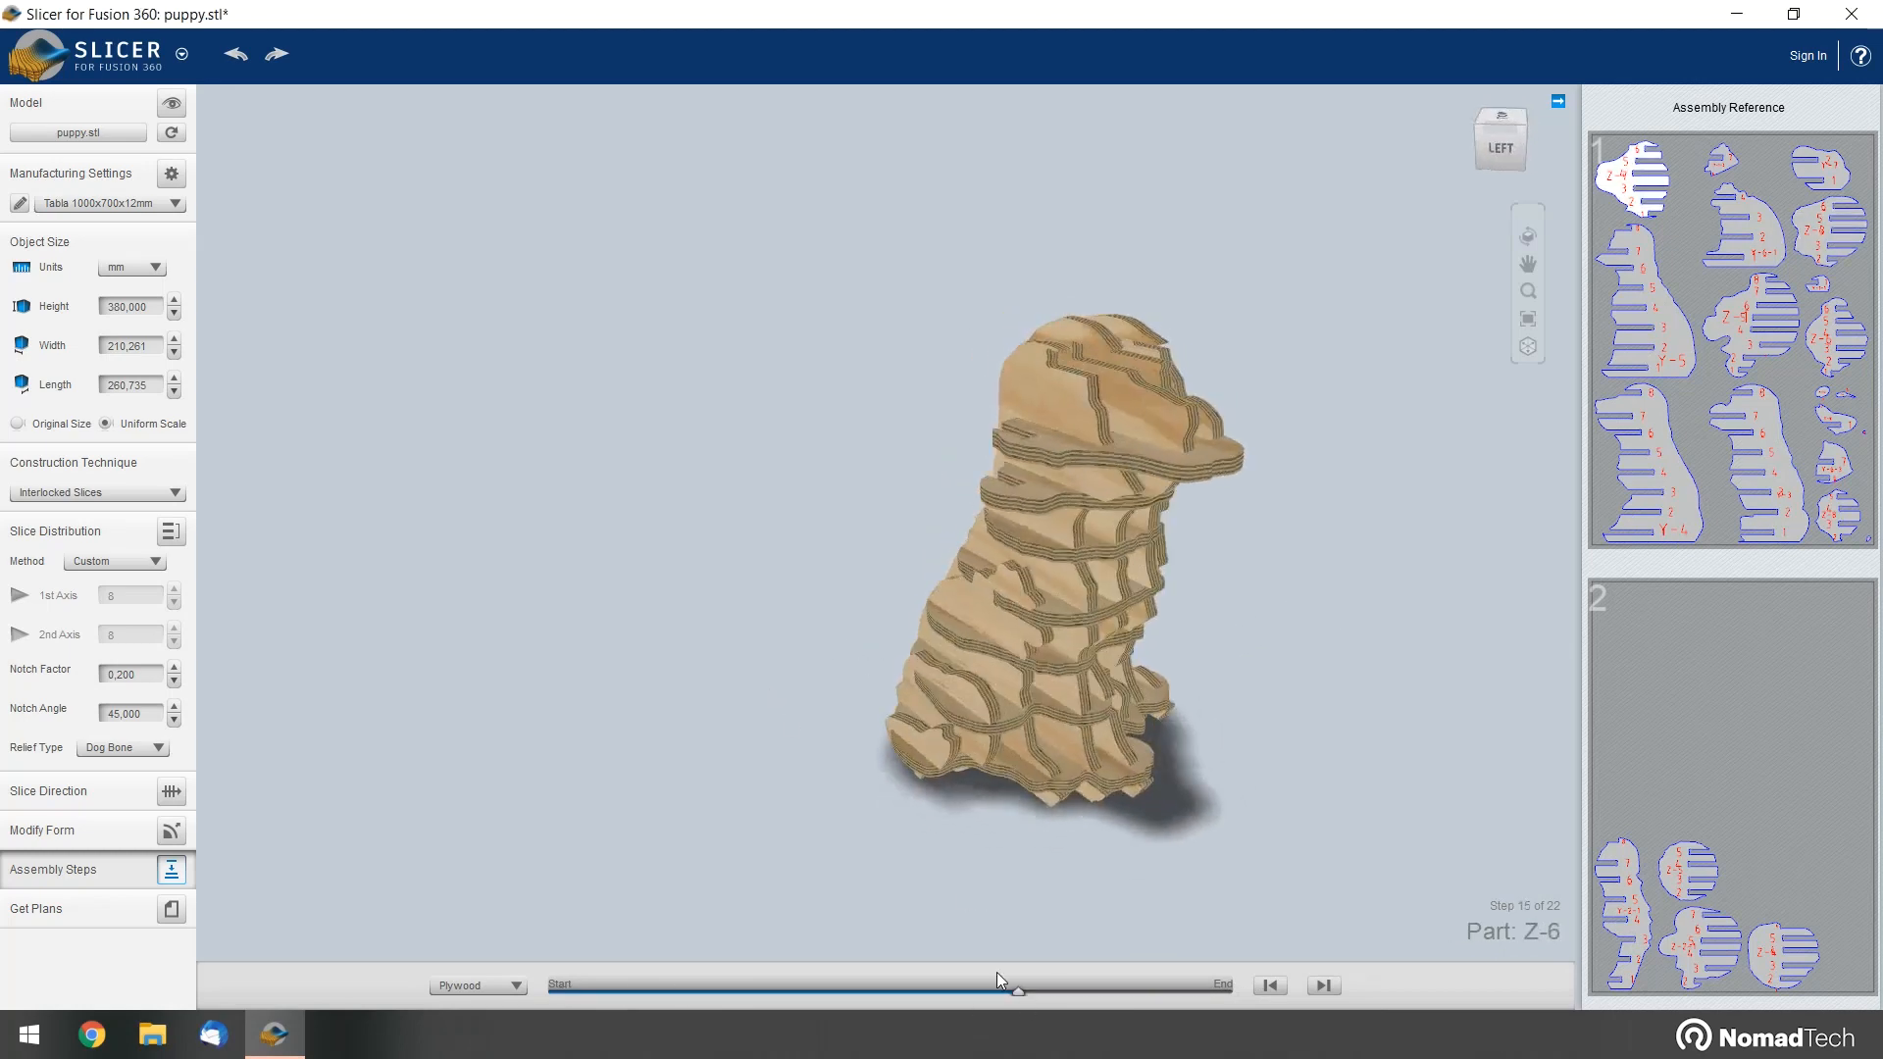
left_click_drag(1020, 992, 1233, 987)
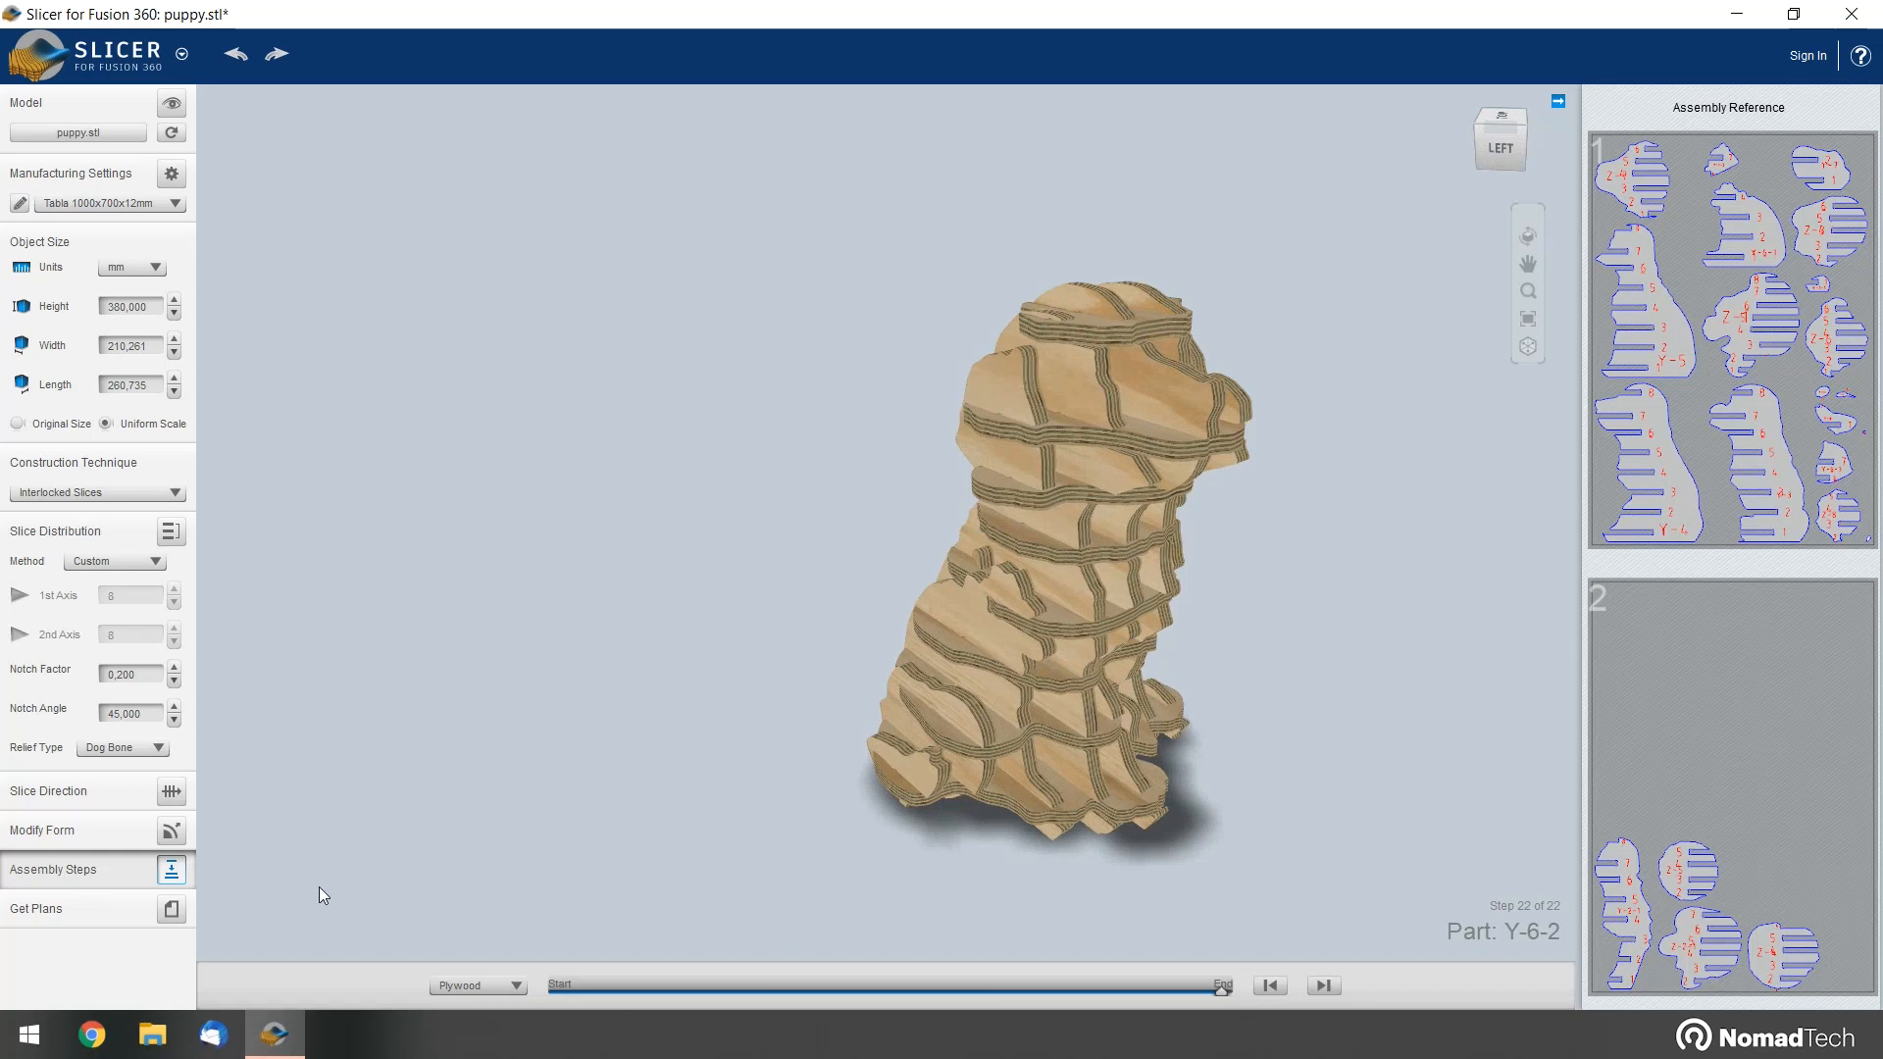
left_click_drag(523, 697, 627, 587)
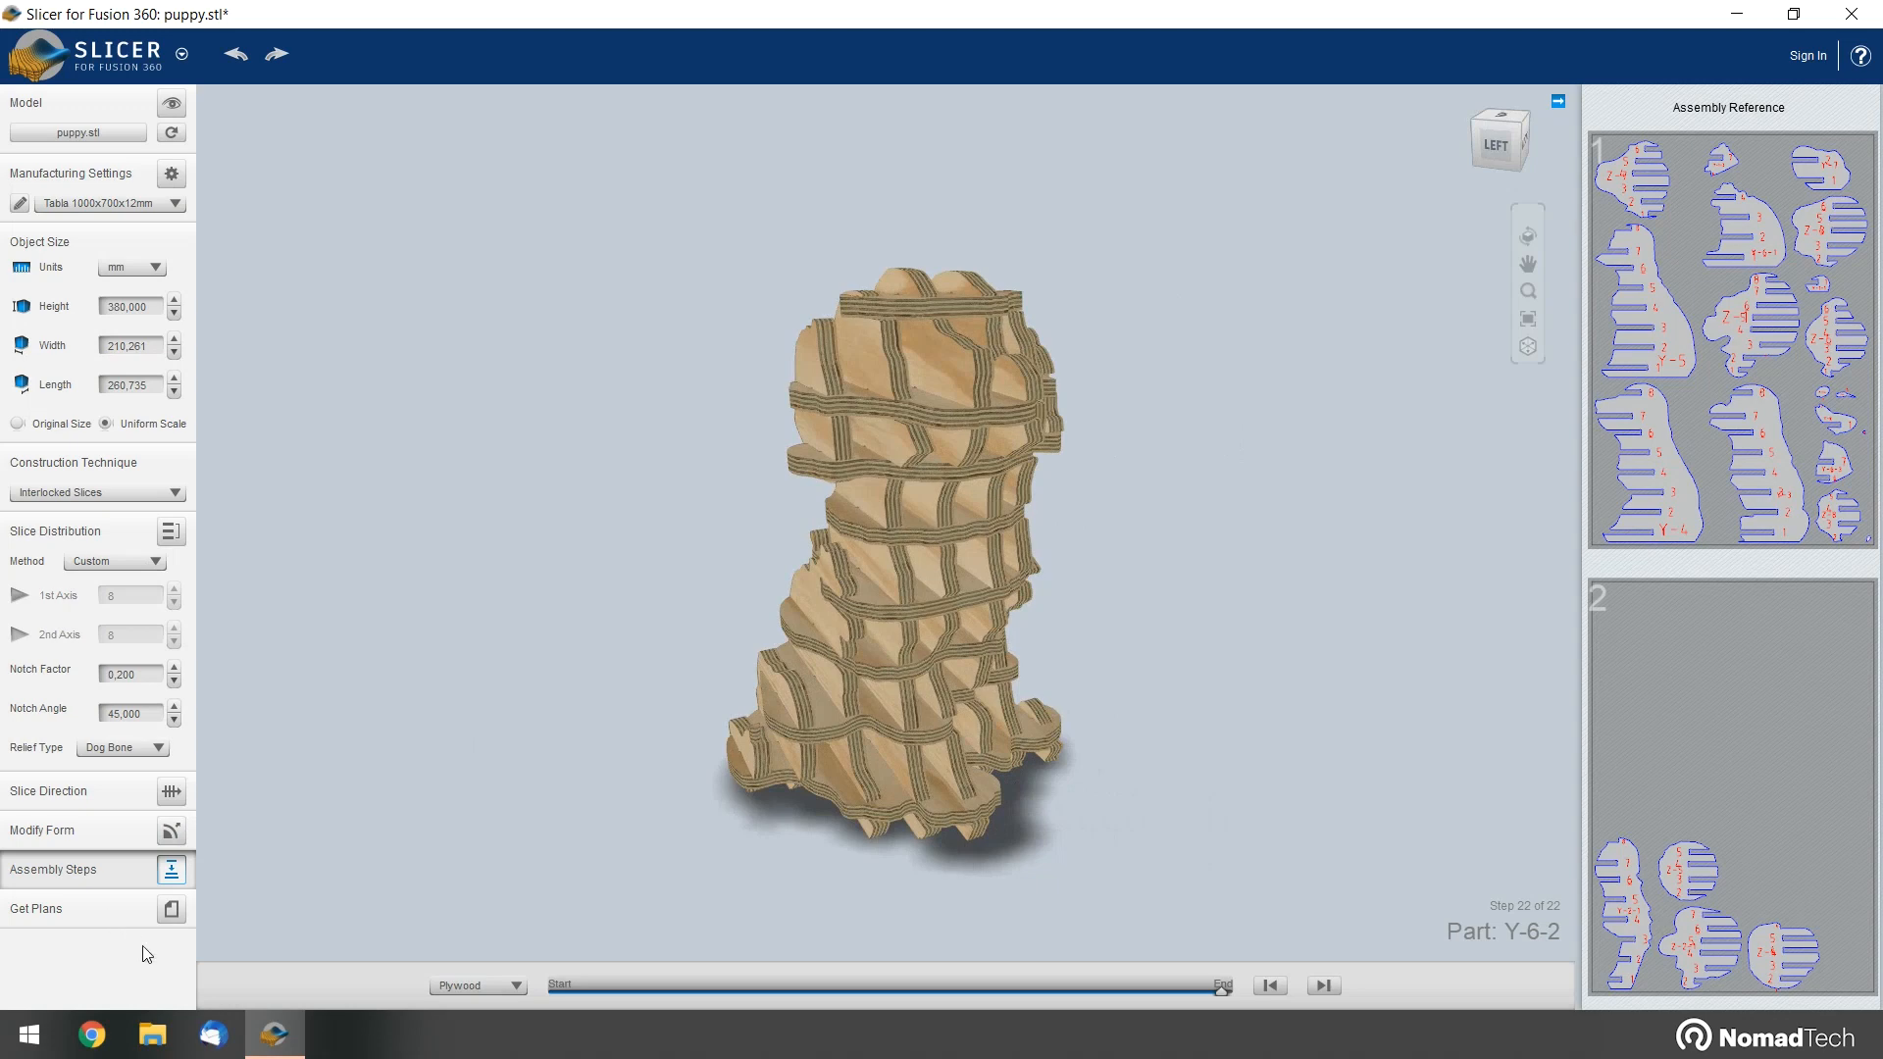
Export the cutting plans to the Descargas folder as DXF in mm, in a ZIP file named Planos mascota
left_click(173, 910)
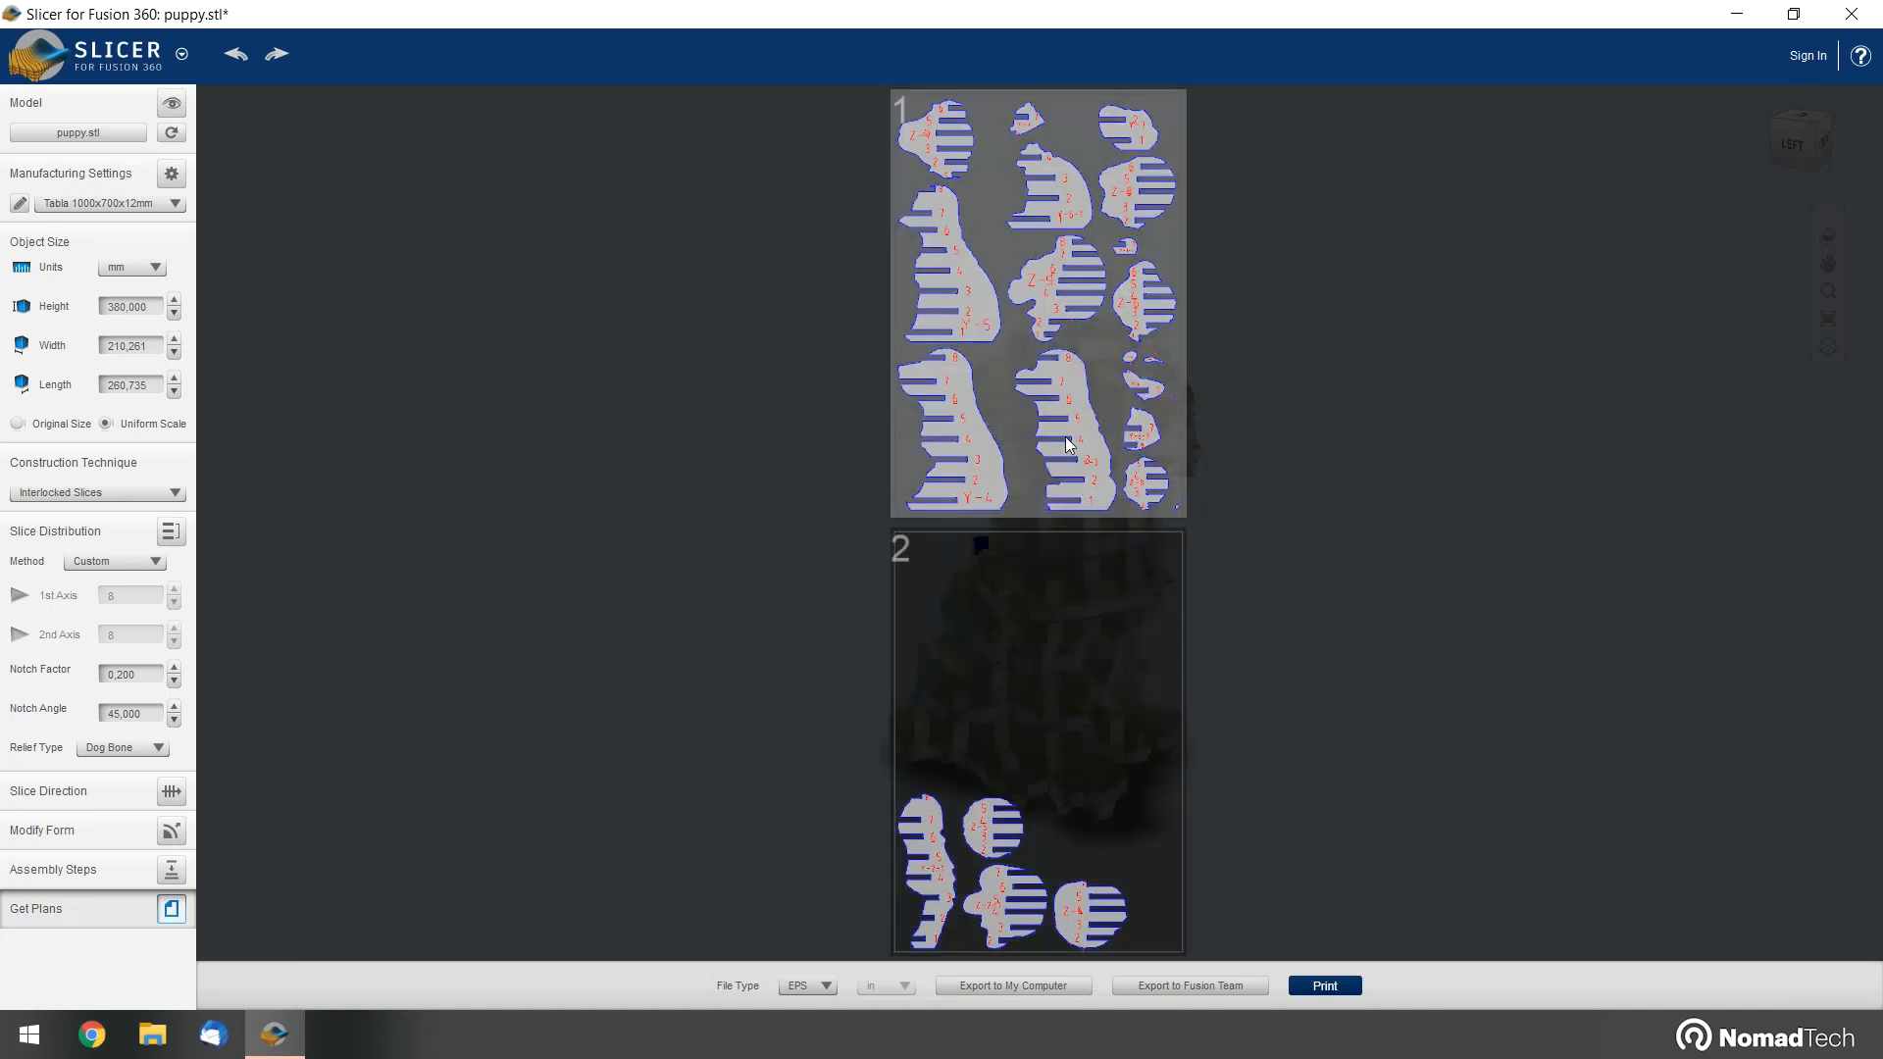
left_click(826, 989)
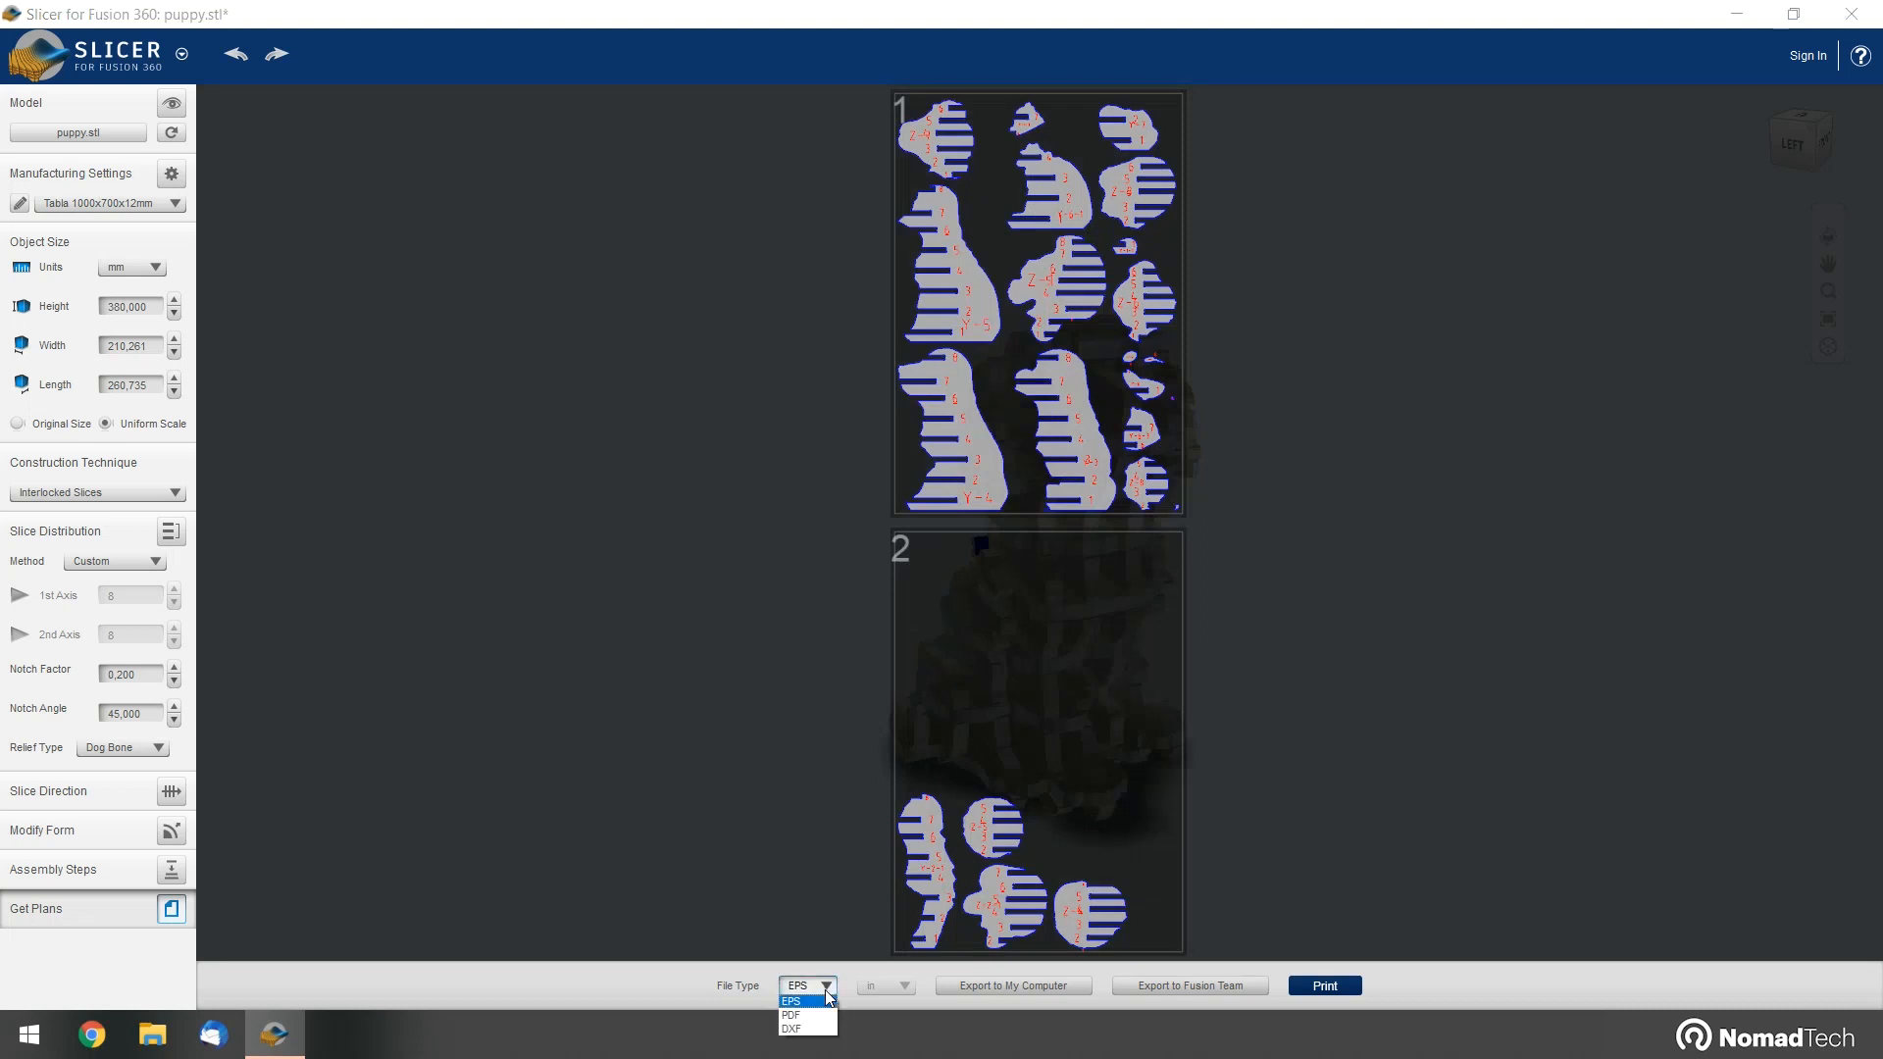
left_click(792, 1030)
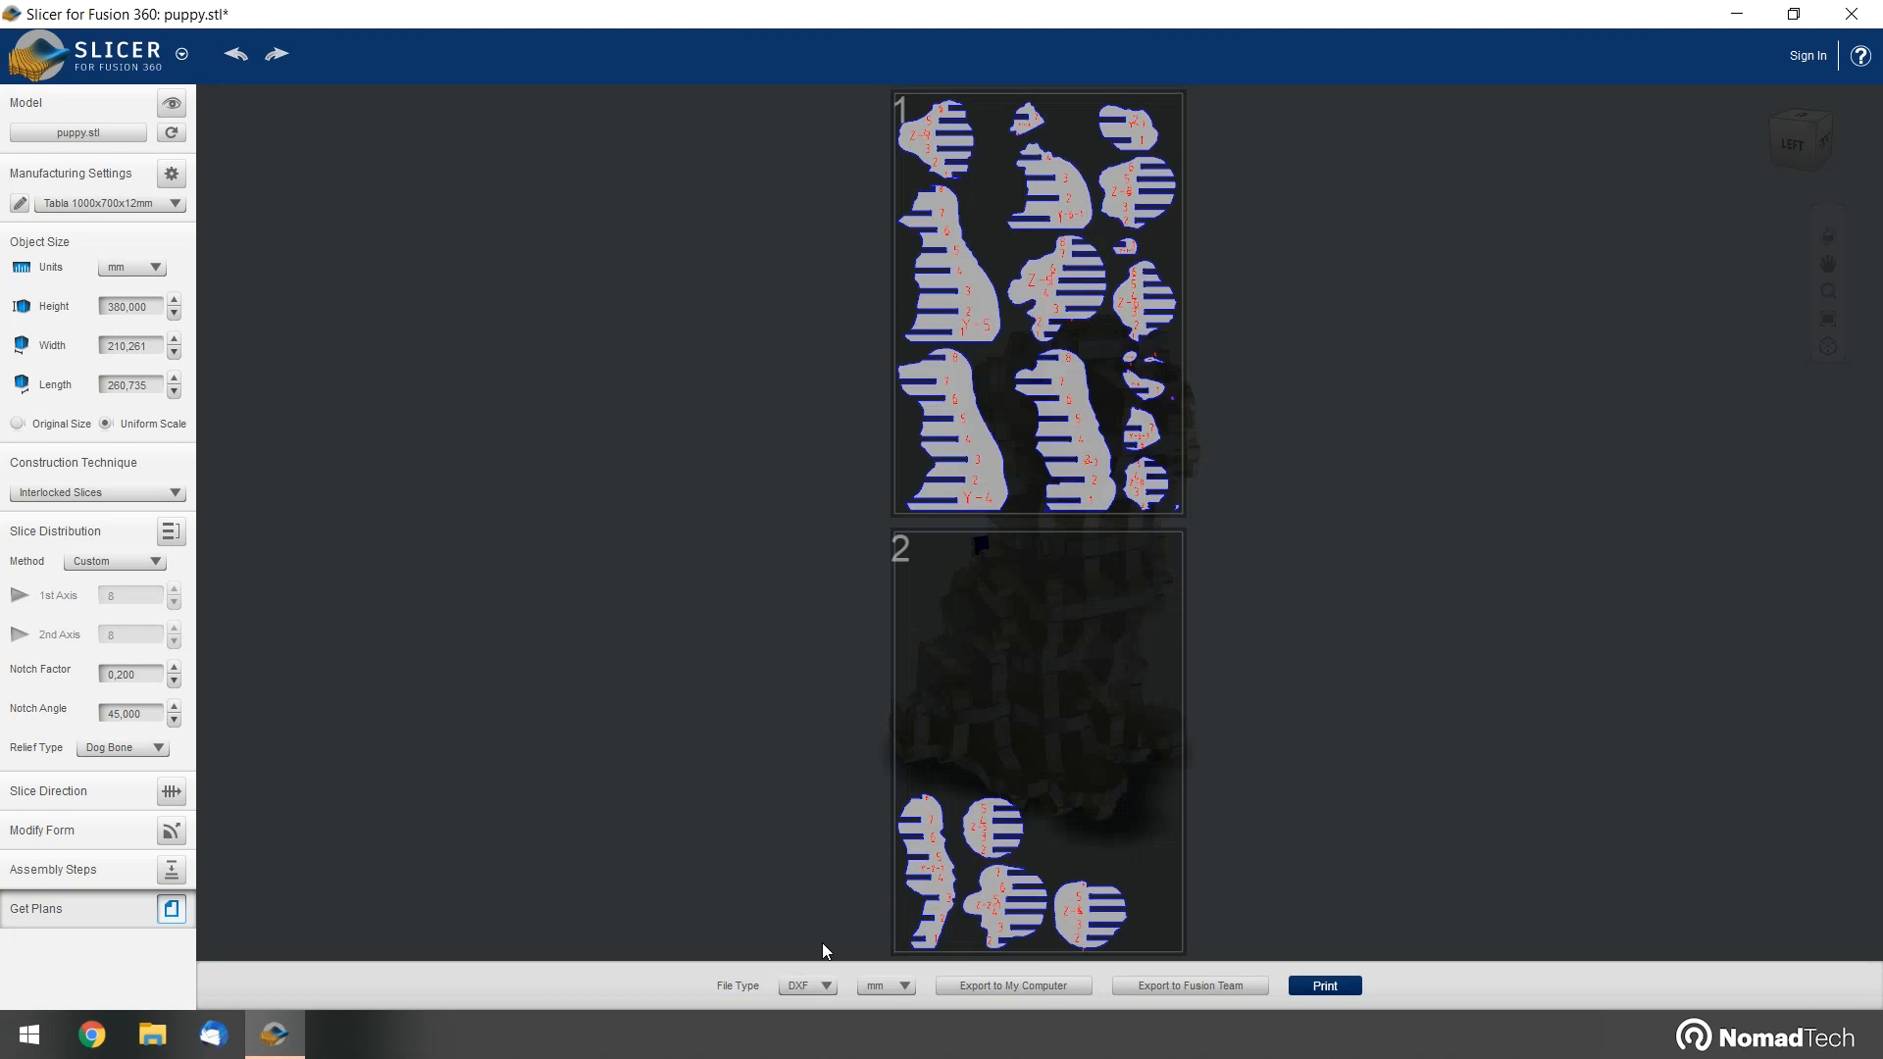
left_click(1001, 987)
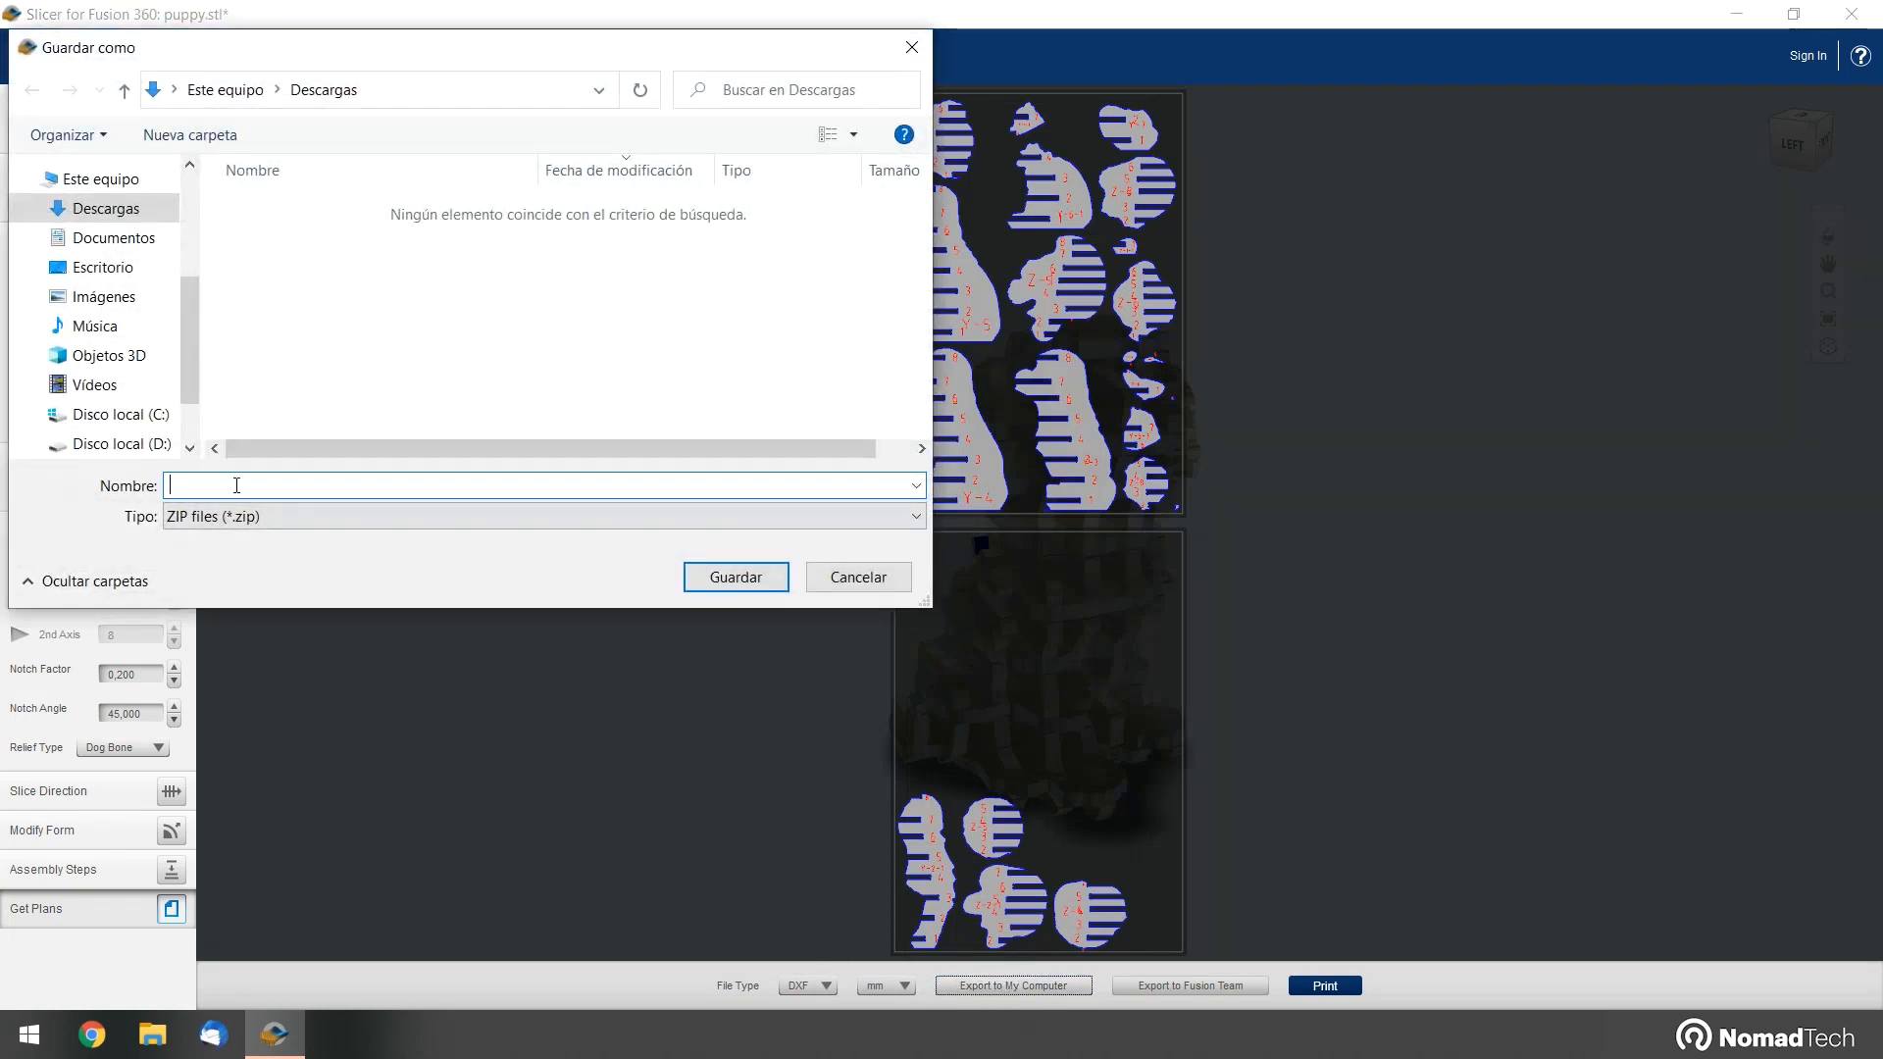
type("Planos mascota")
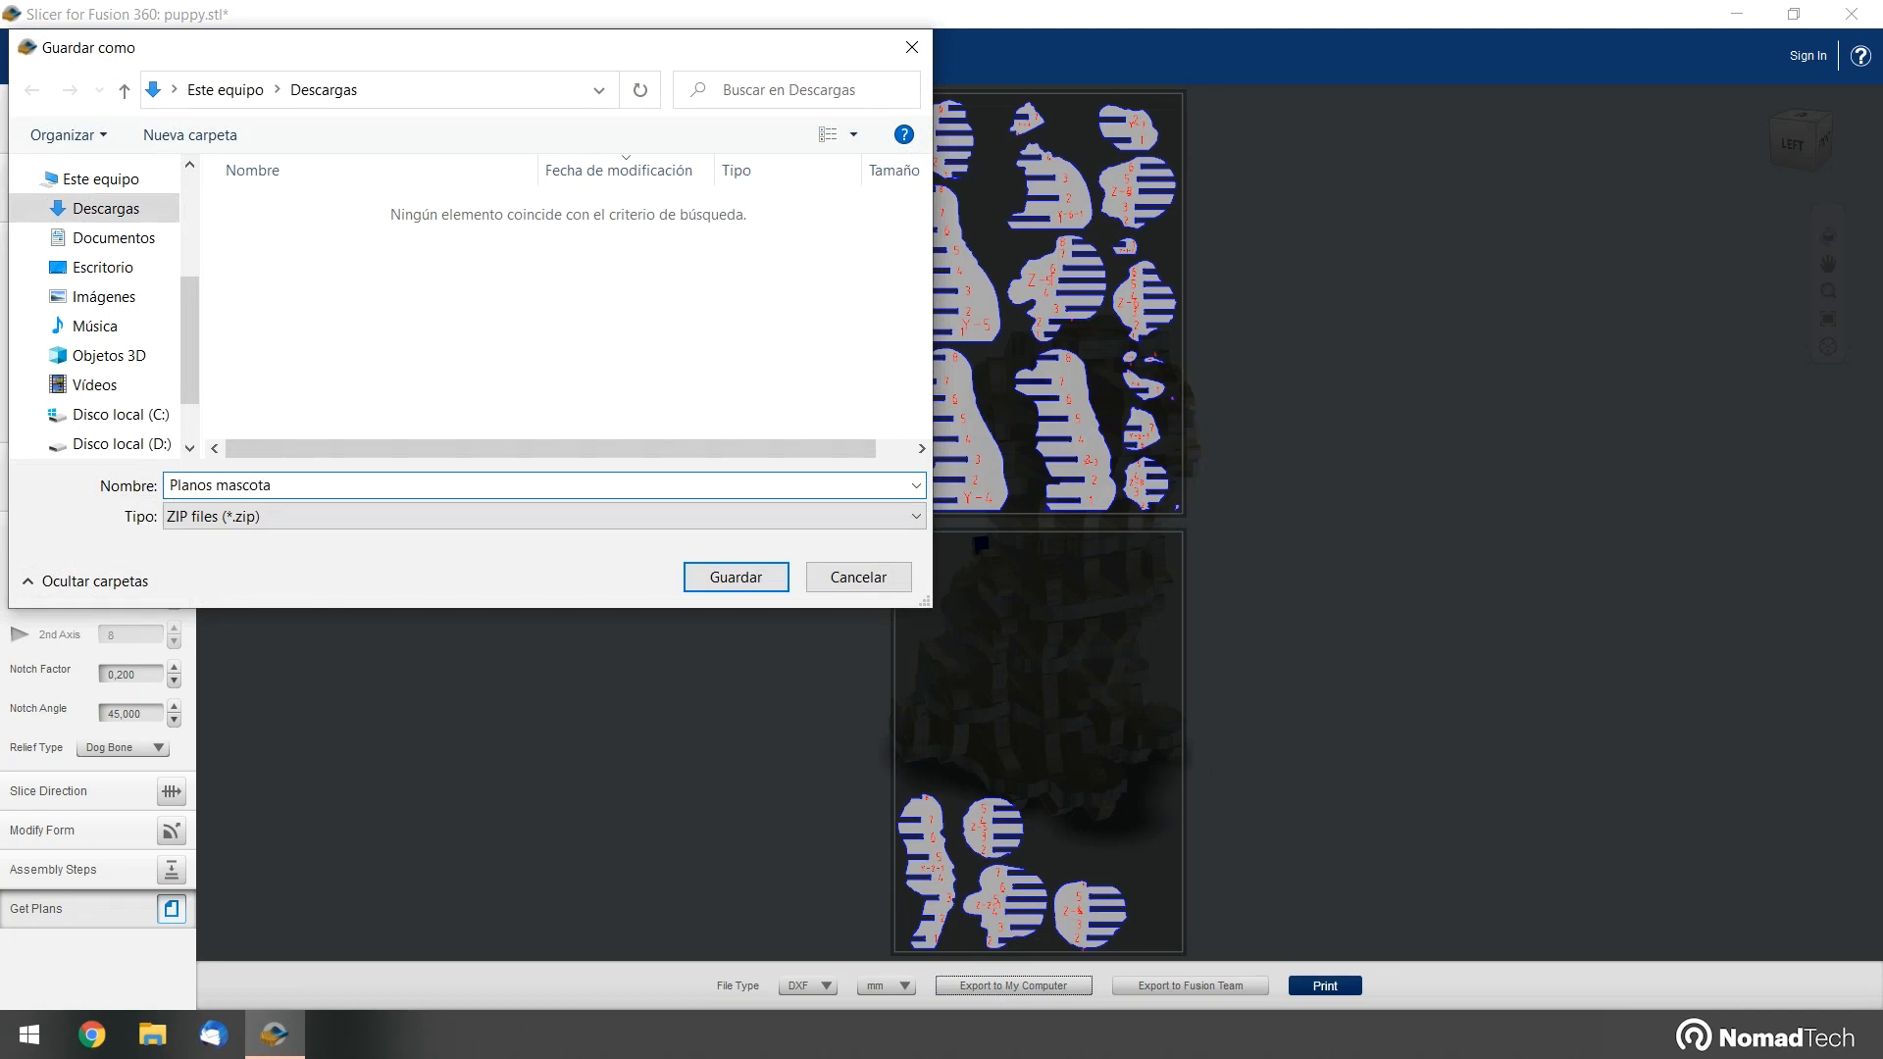
left_click(716, 579)
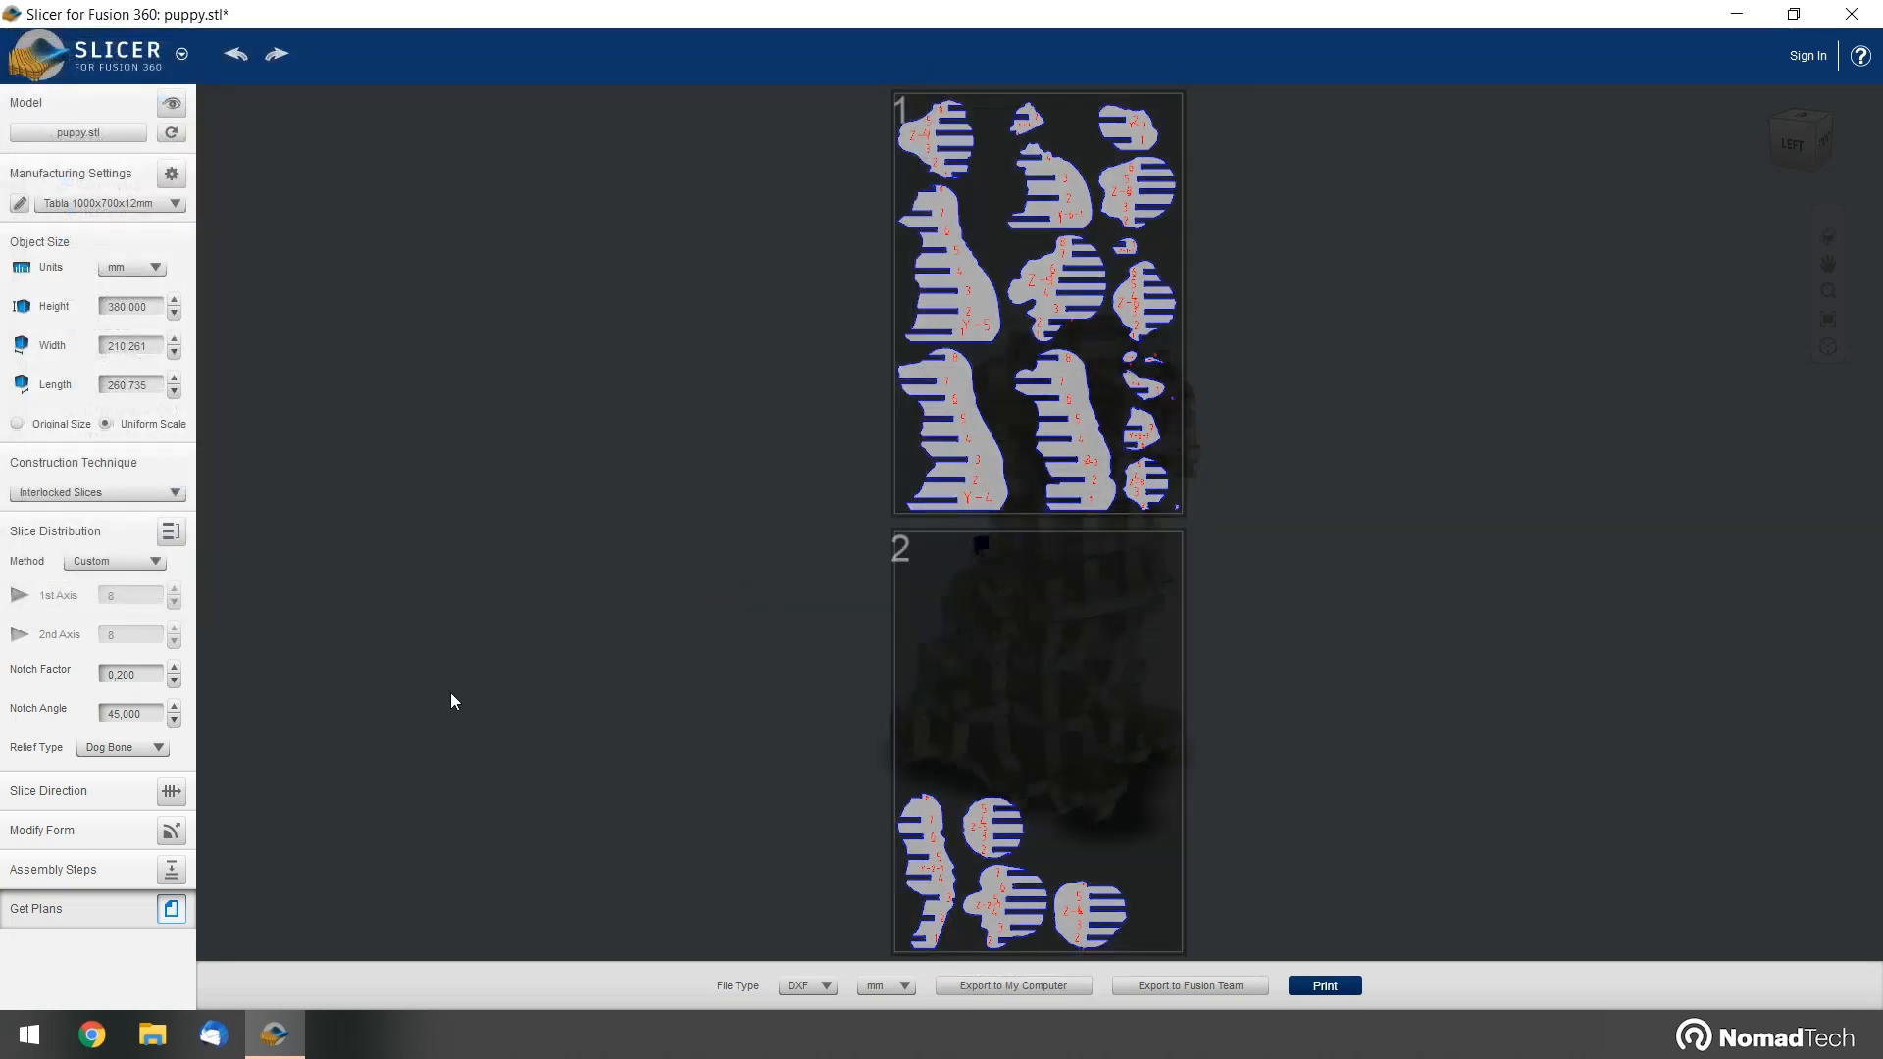
Extract Planos mascota.zip from Descargas into its own Planos mascota folder and open that folder
key("super+e")
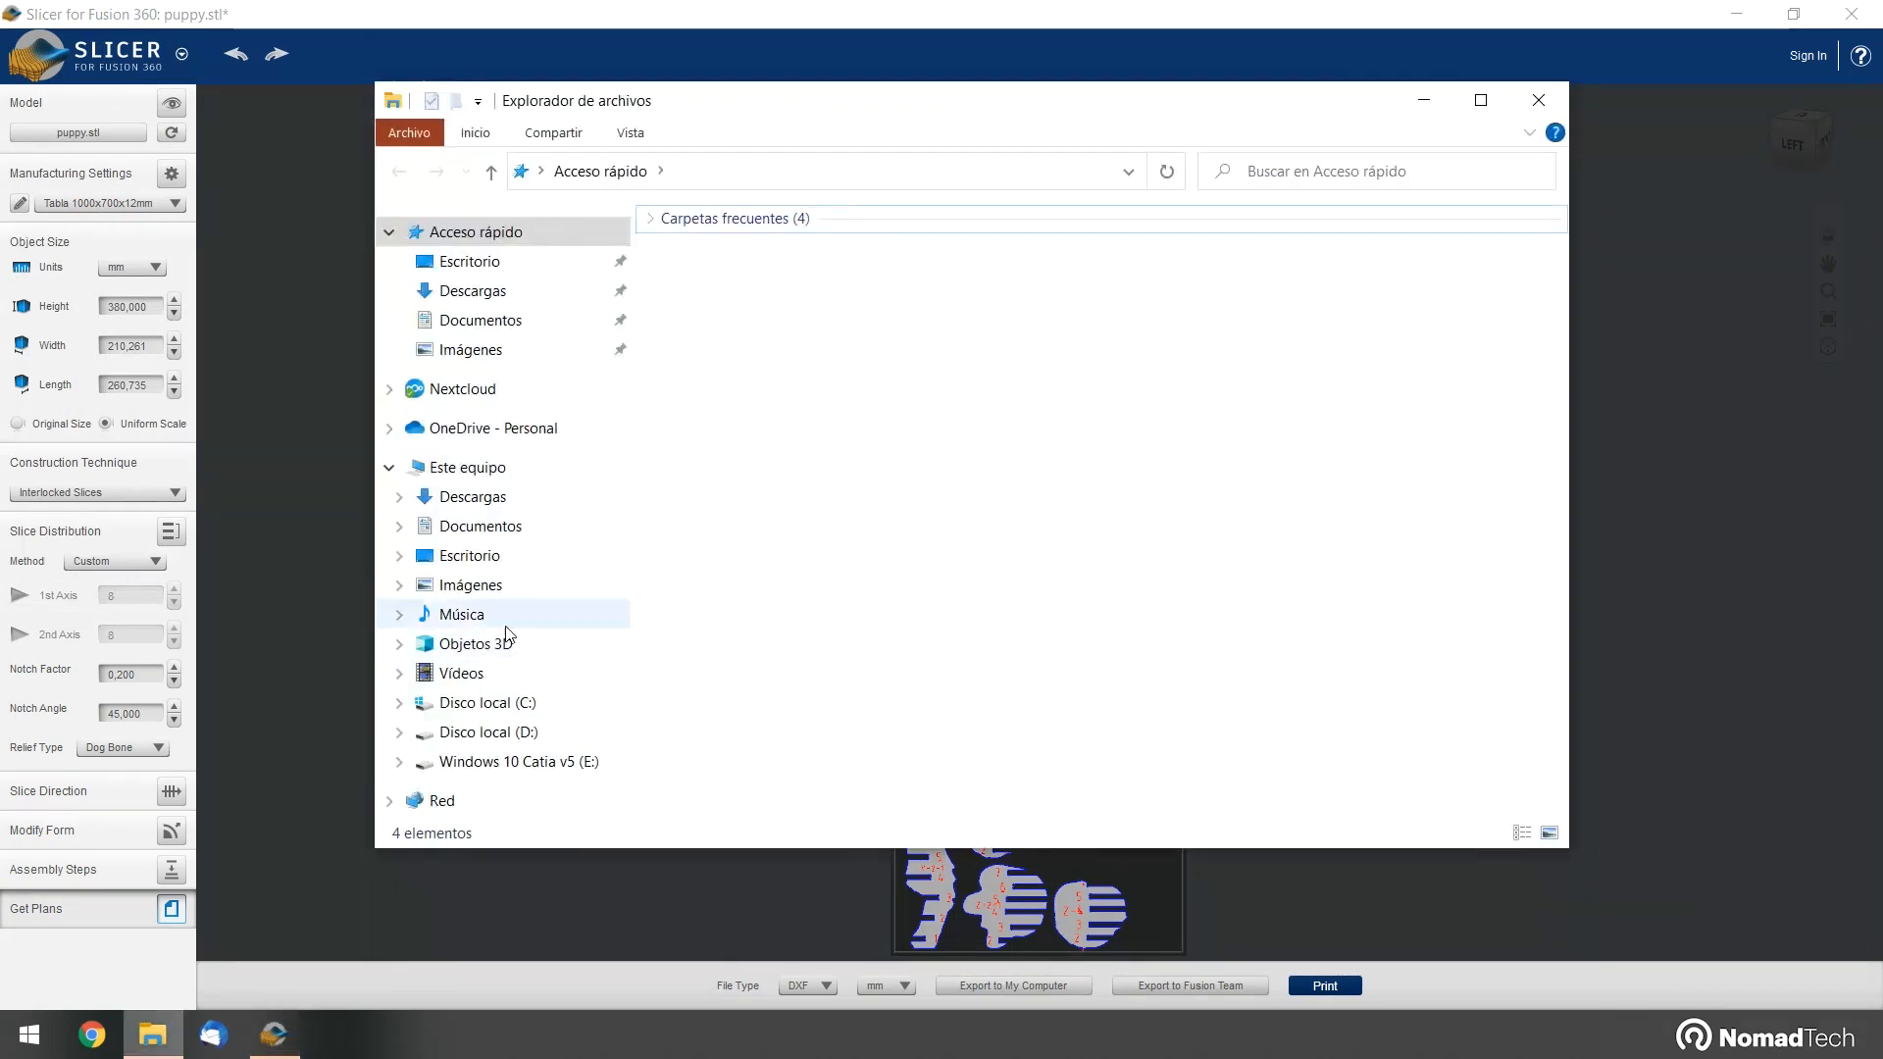
left_click(544, 293)
left_click(736, 310)
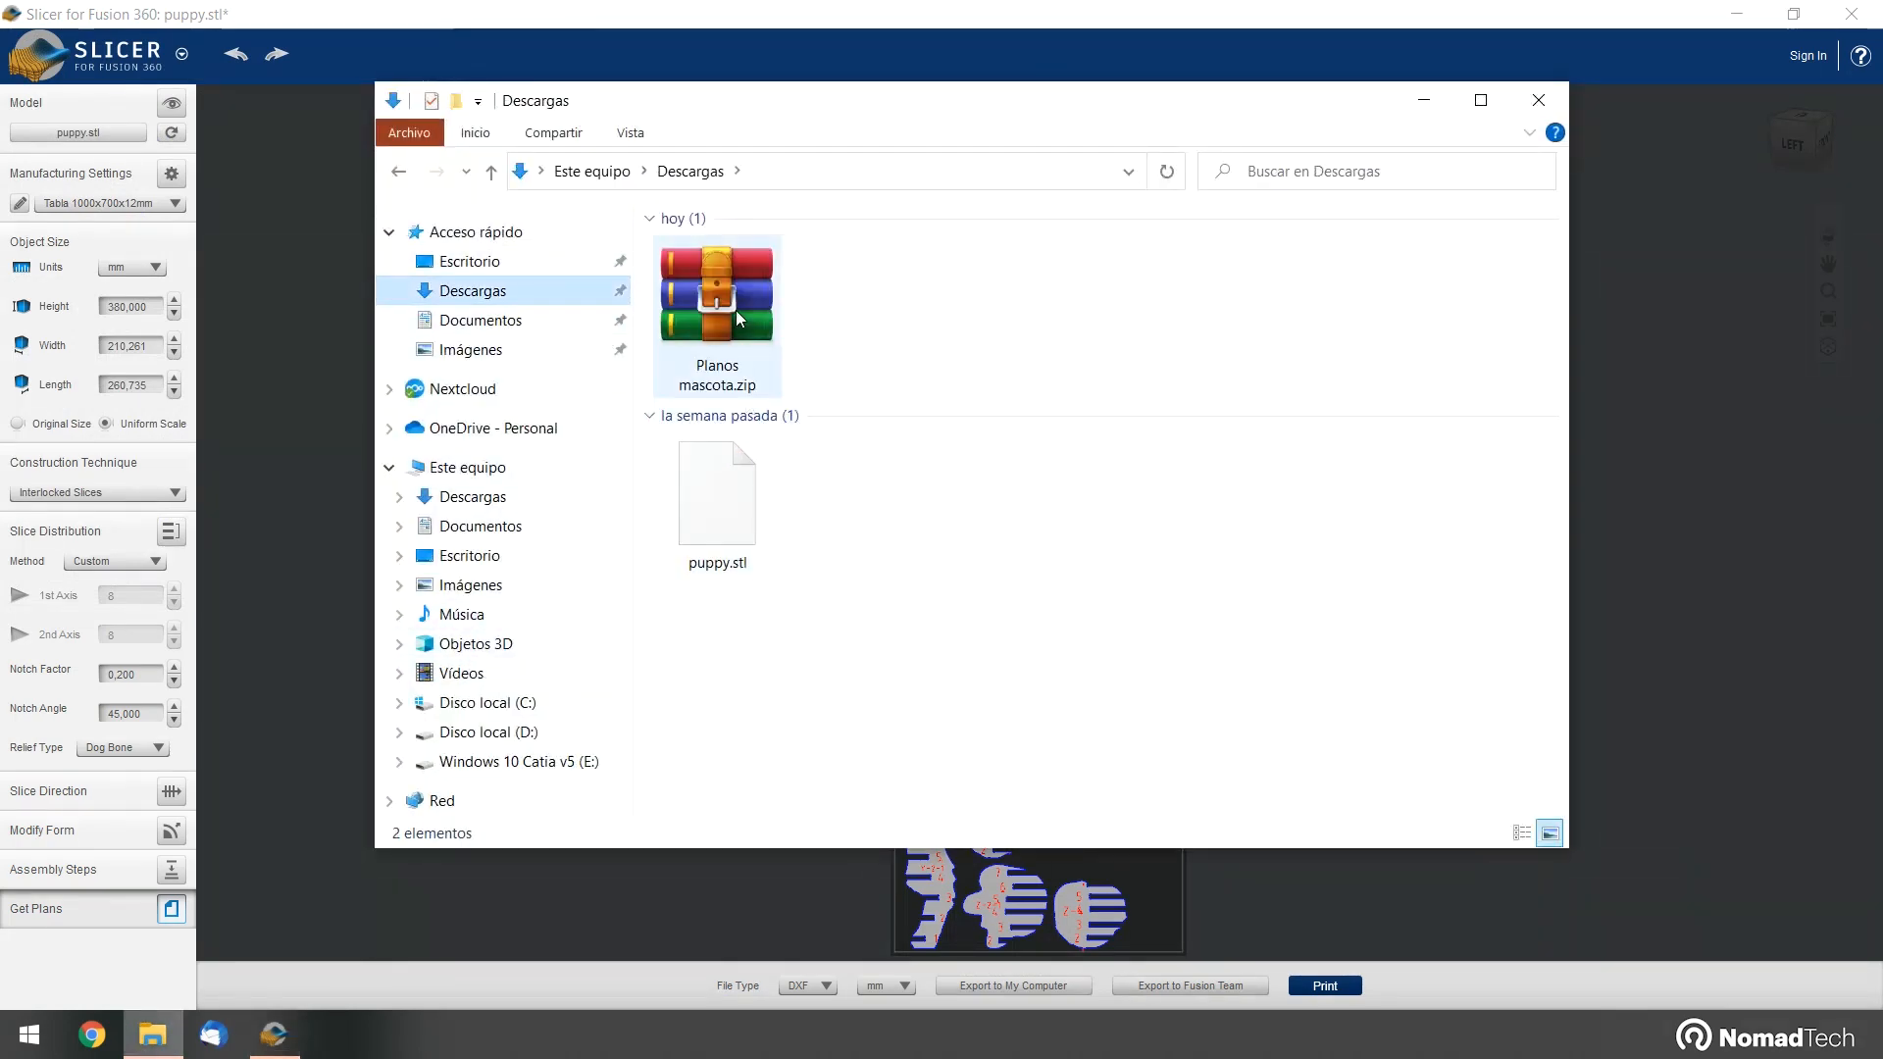
right_click(735, 318)
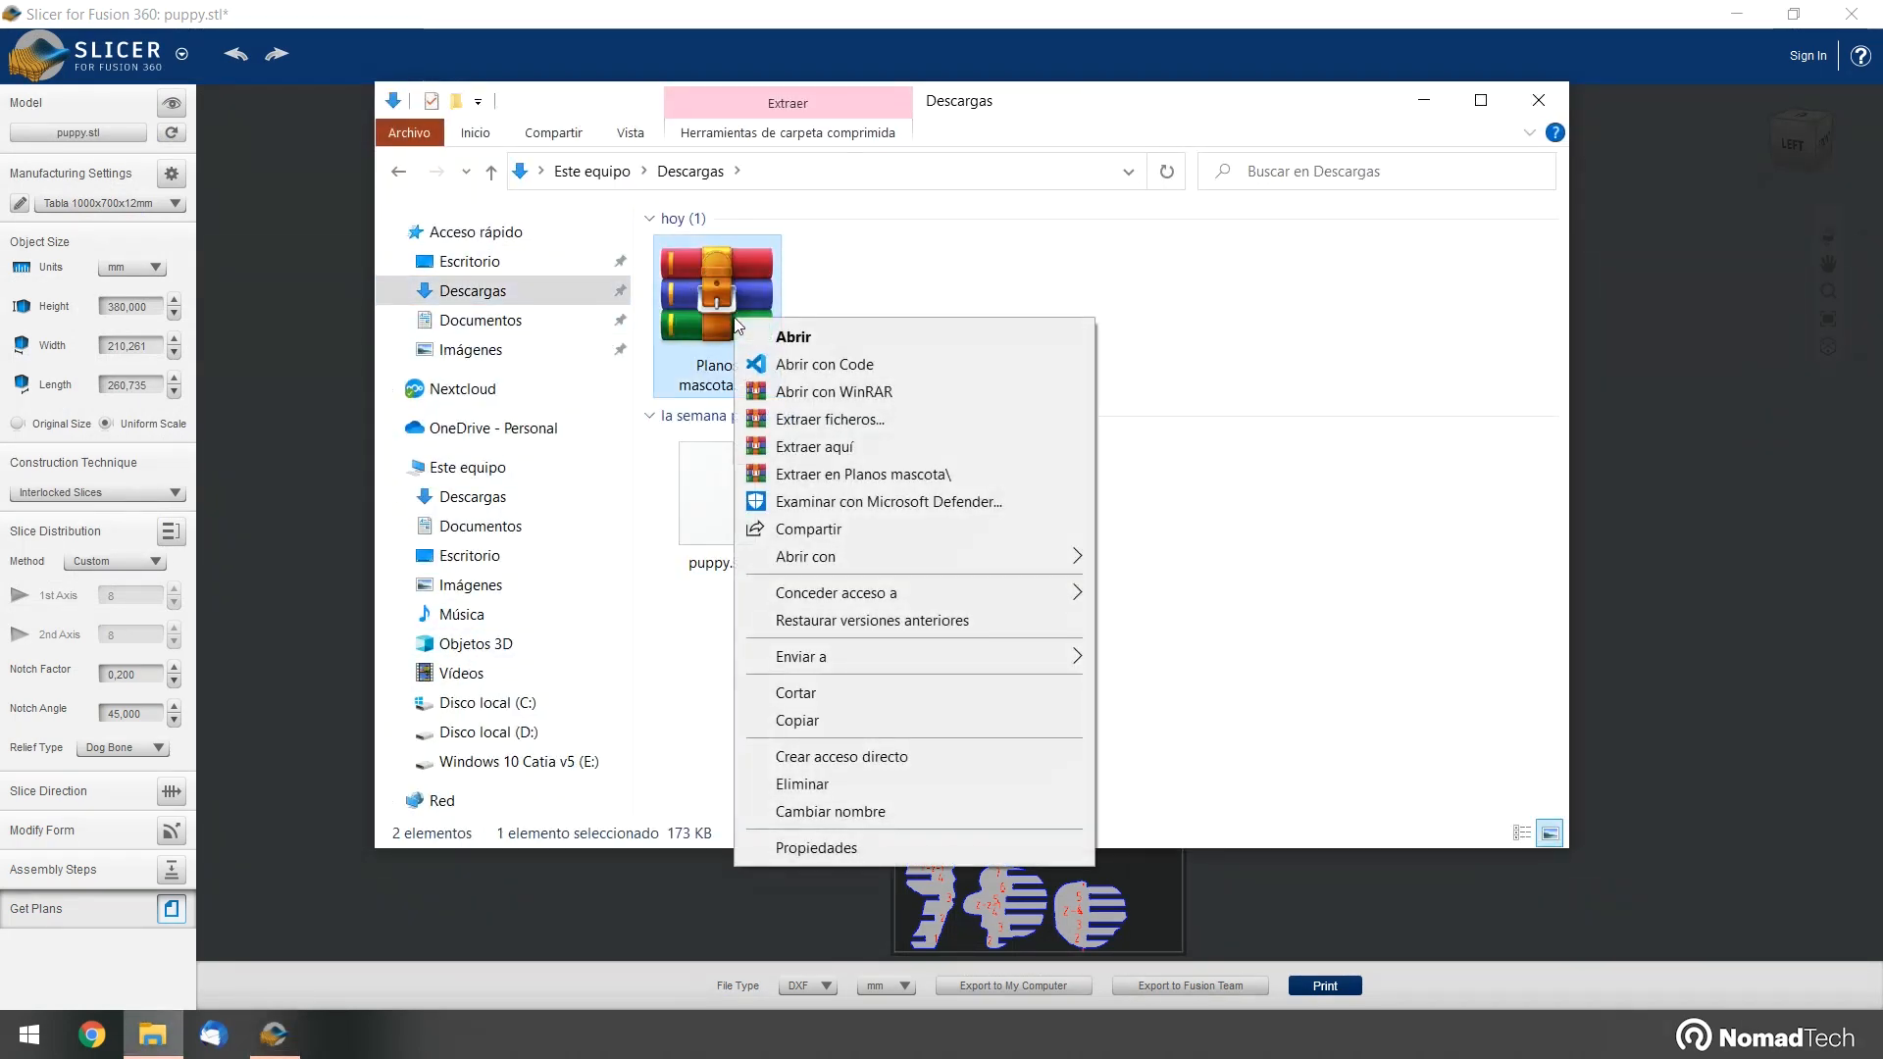
left_click(964, 480)
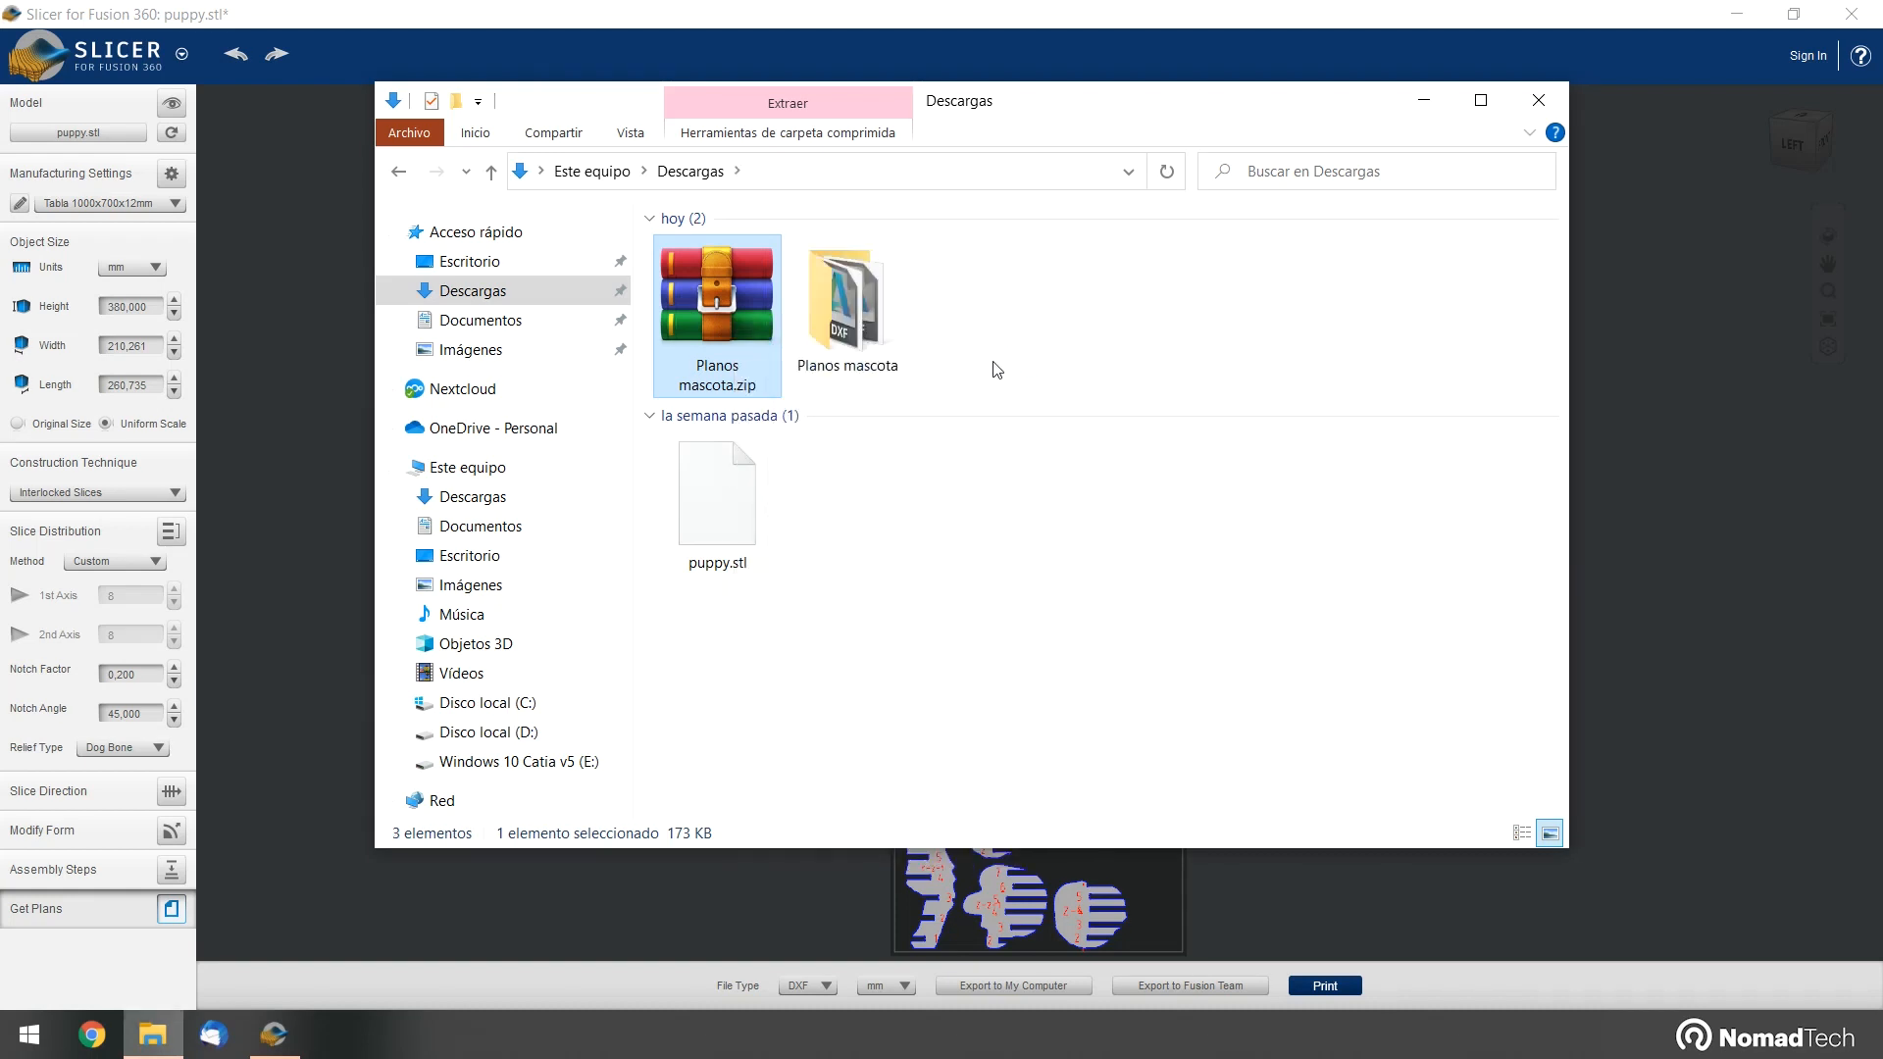
double_click(883, 319)
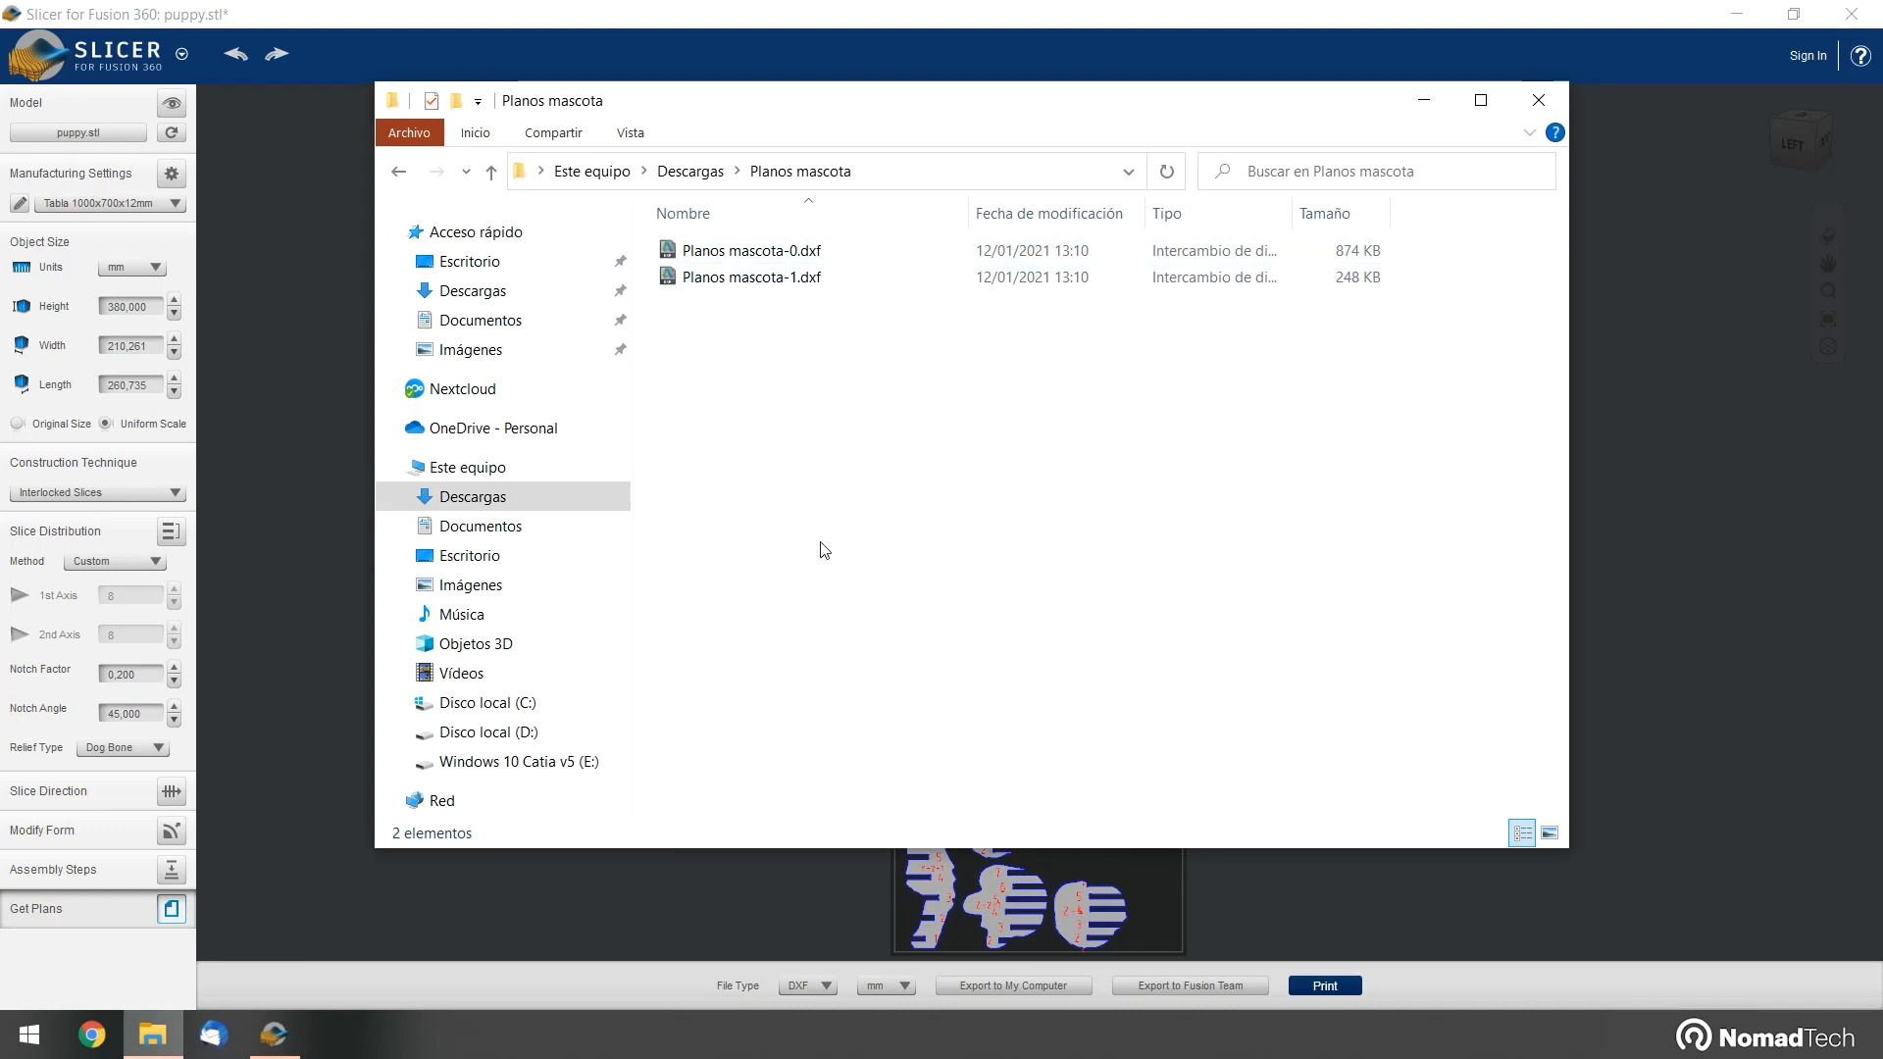
Launch Inkscape para Fox v3.2 and import Planos mascota-0.dxf from the extracted folder into the new document
left_click(3, 1040)
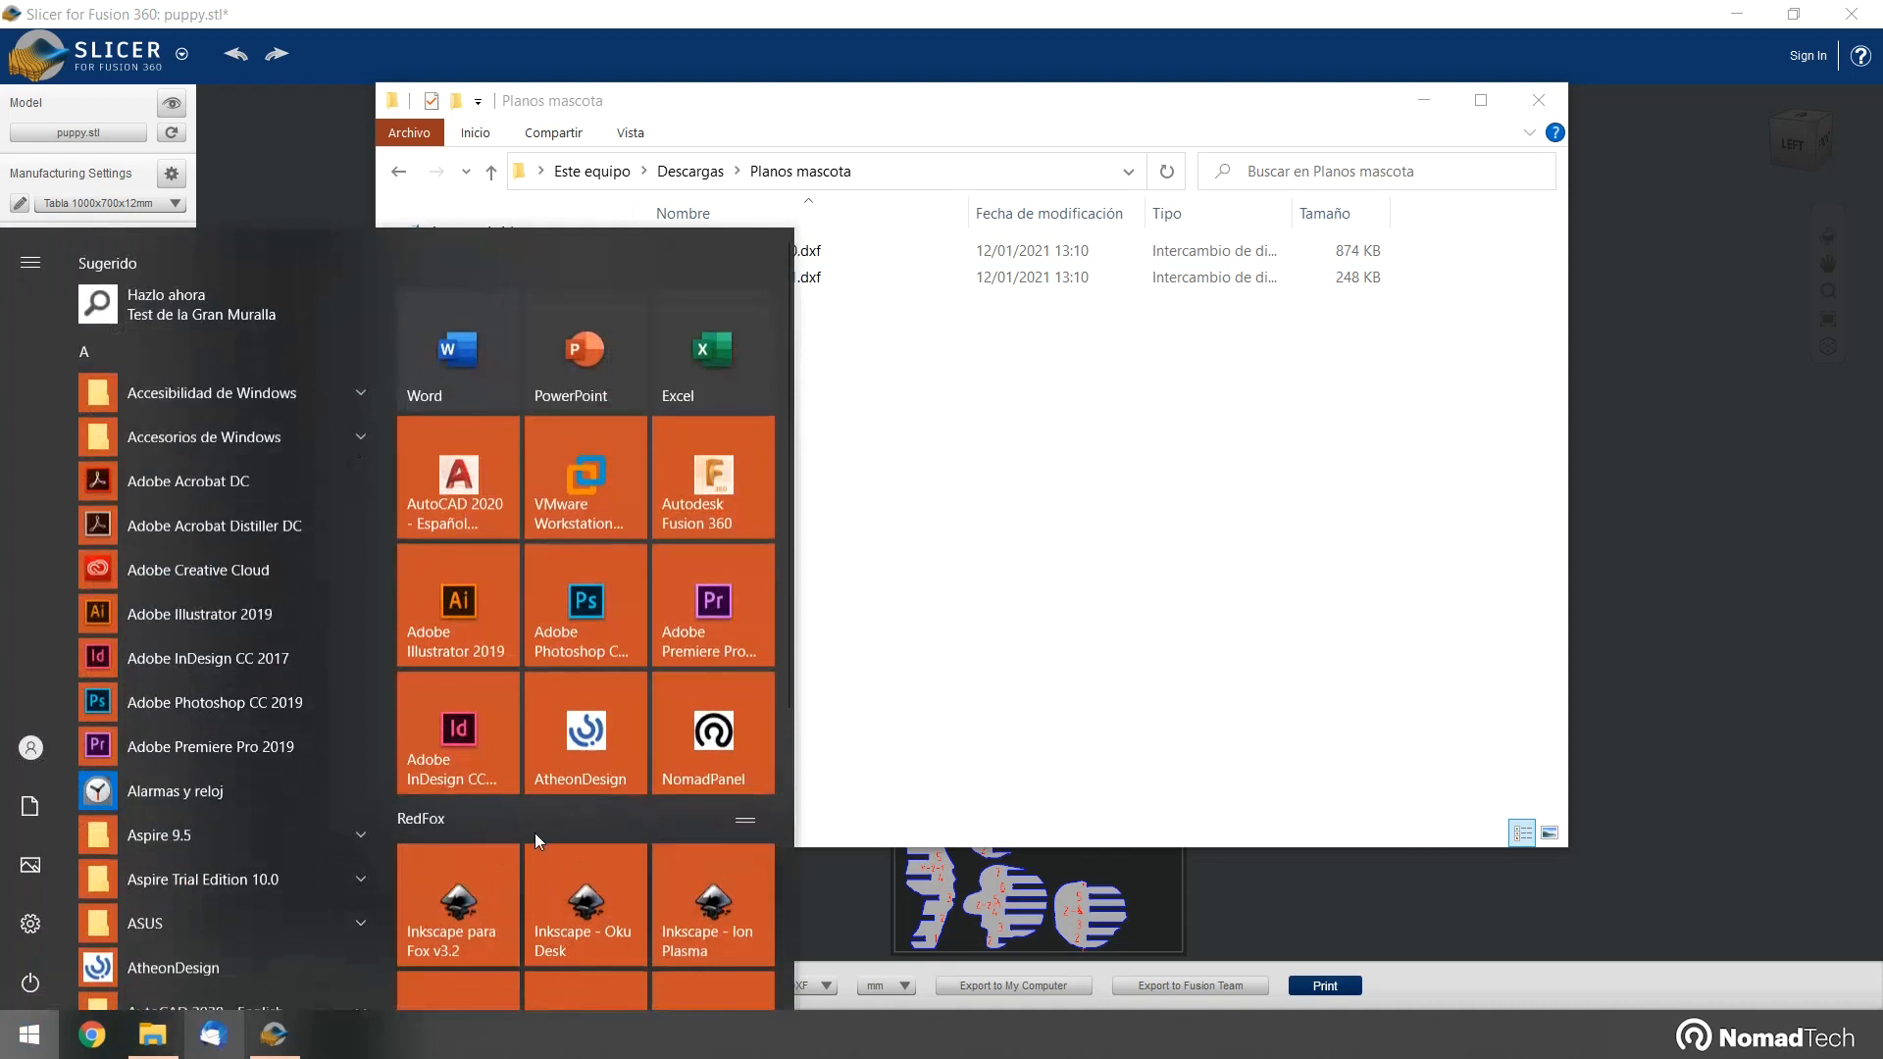
scroll(577, 821, "down", 3)
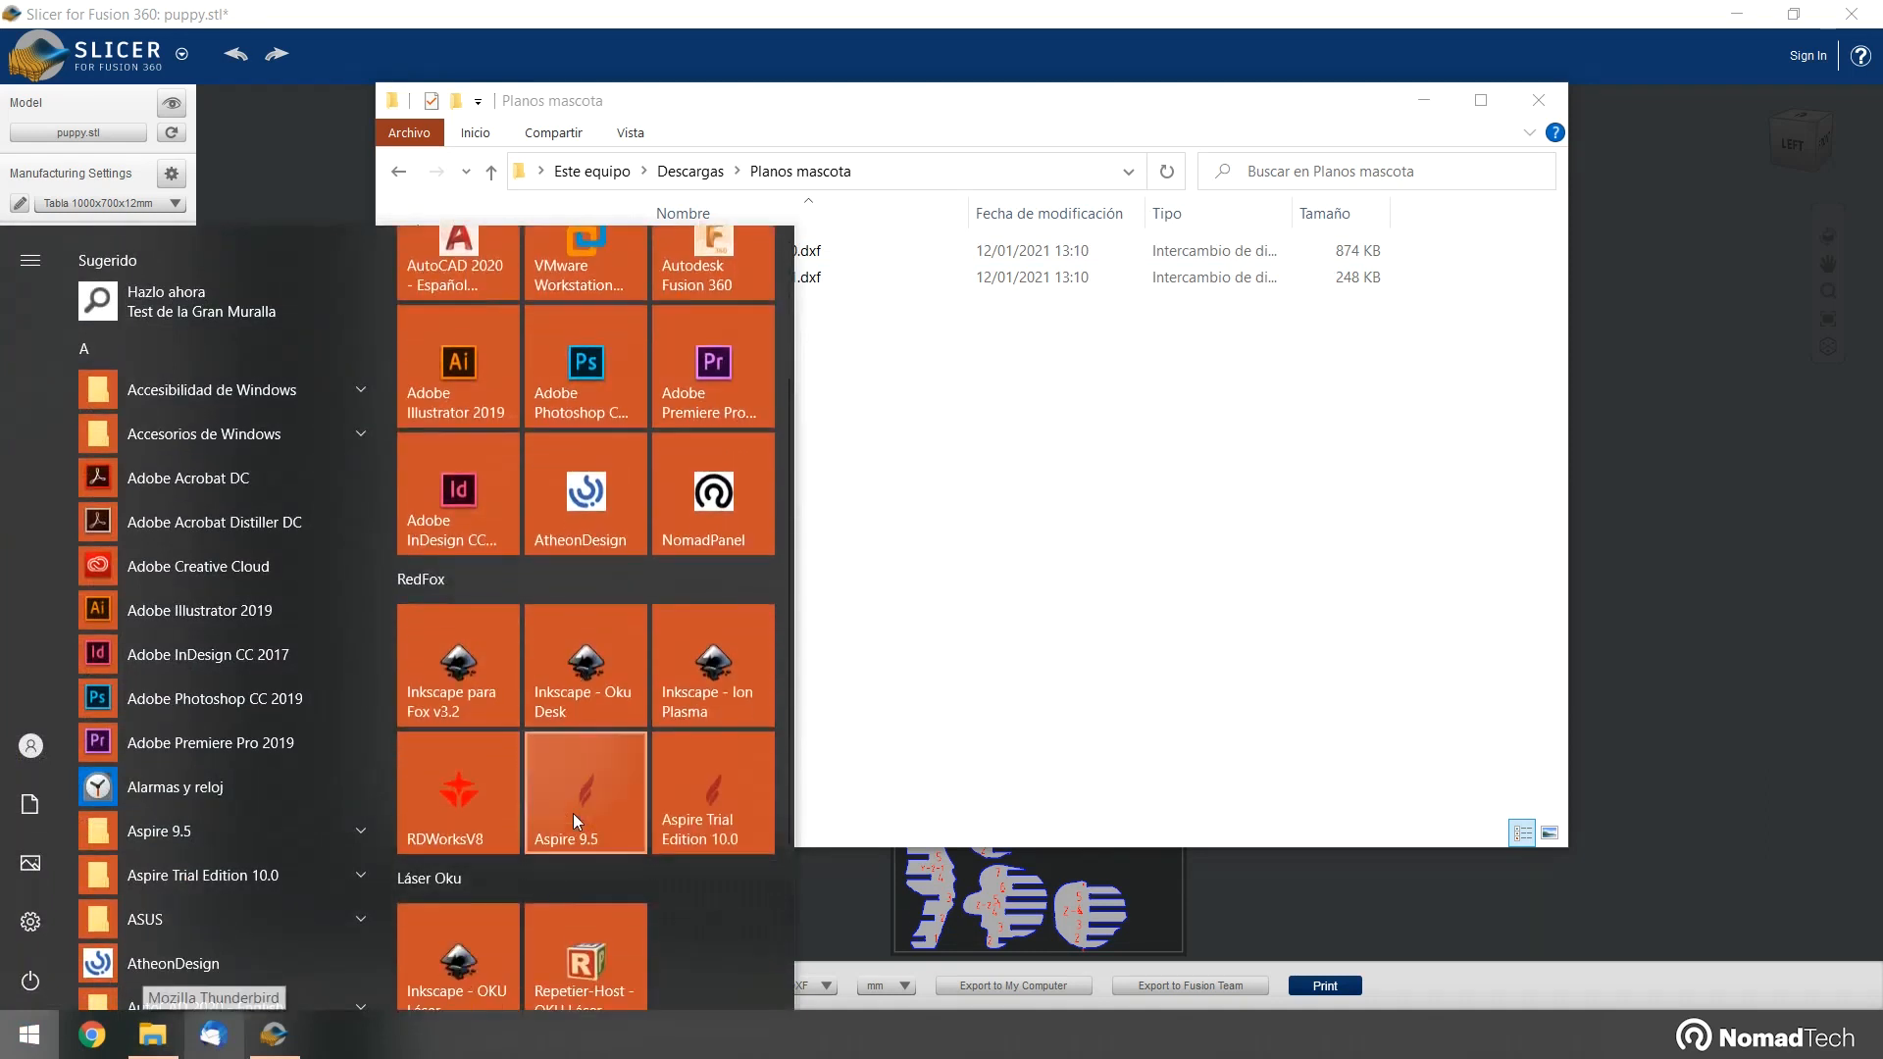
left_click(469, 700)
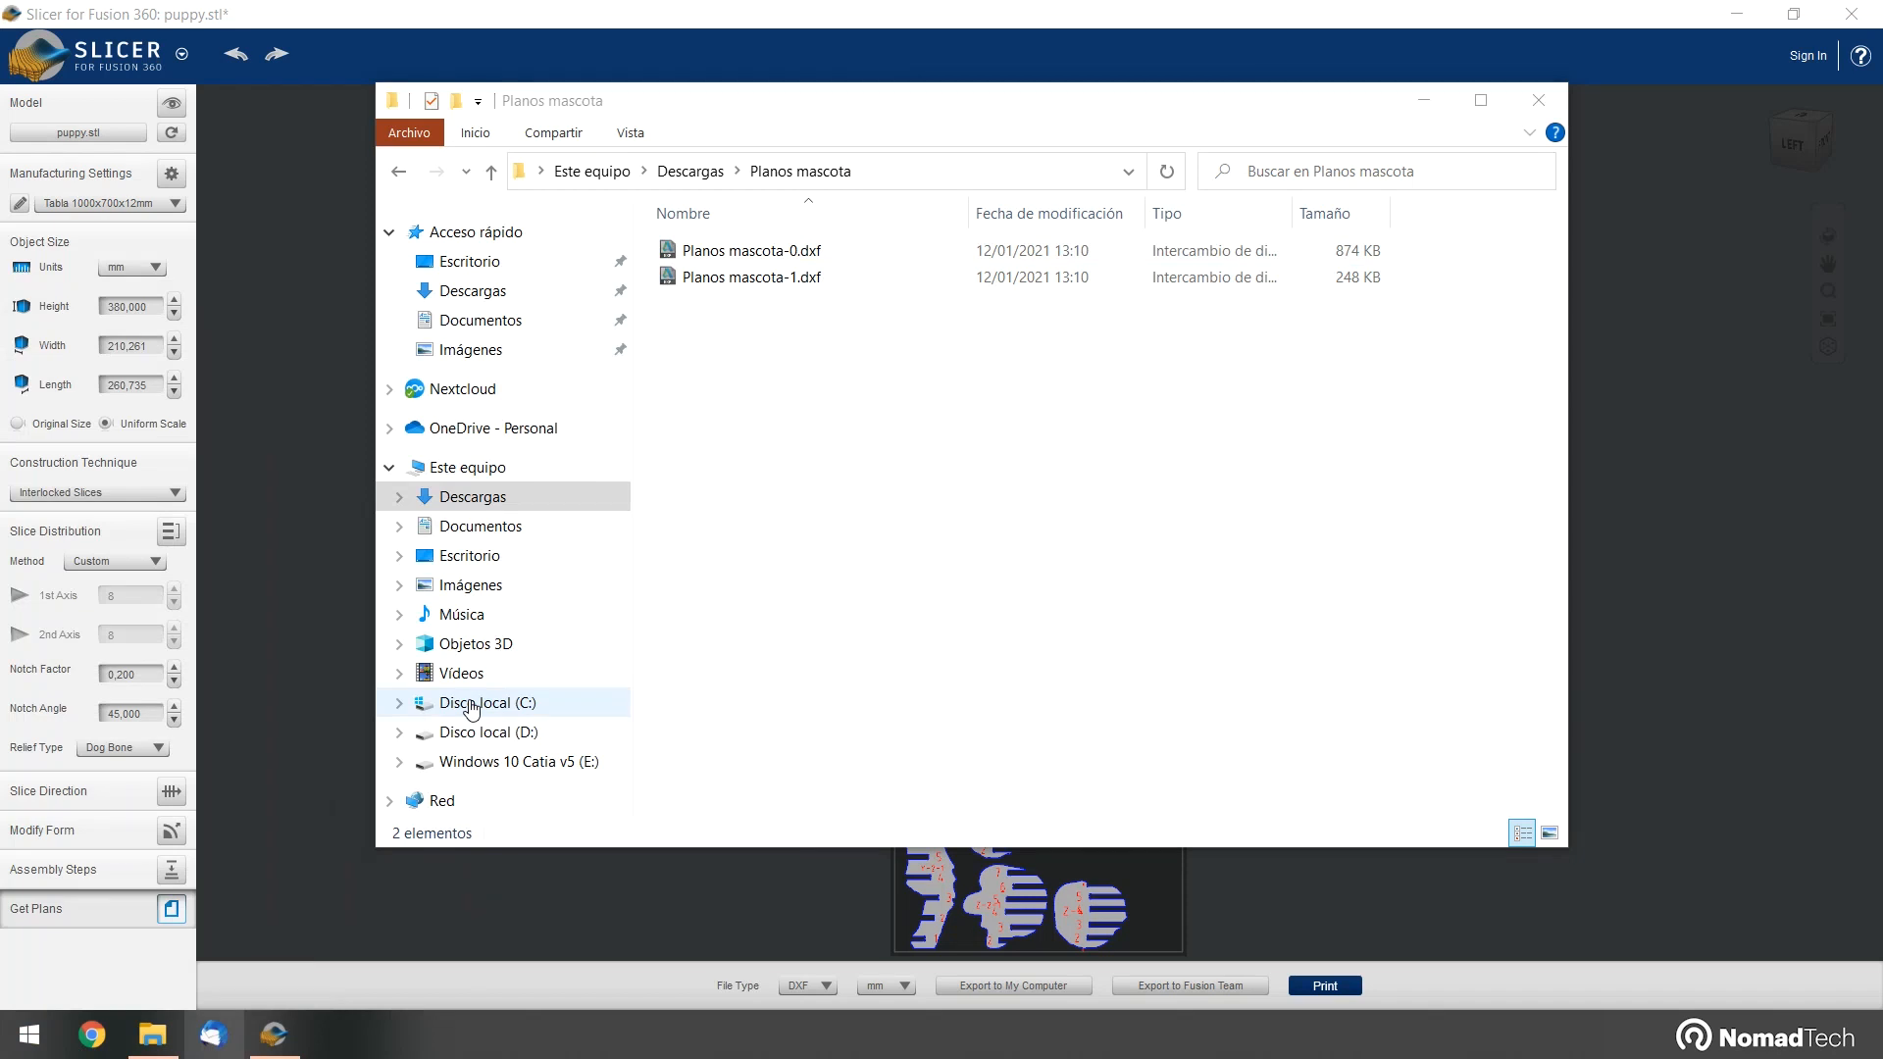
left_click(837, 253)
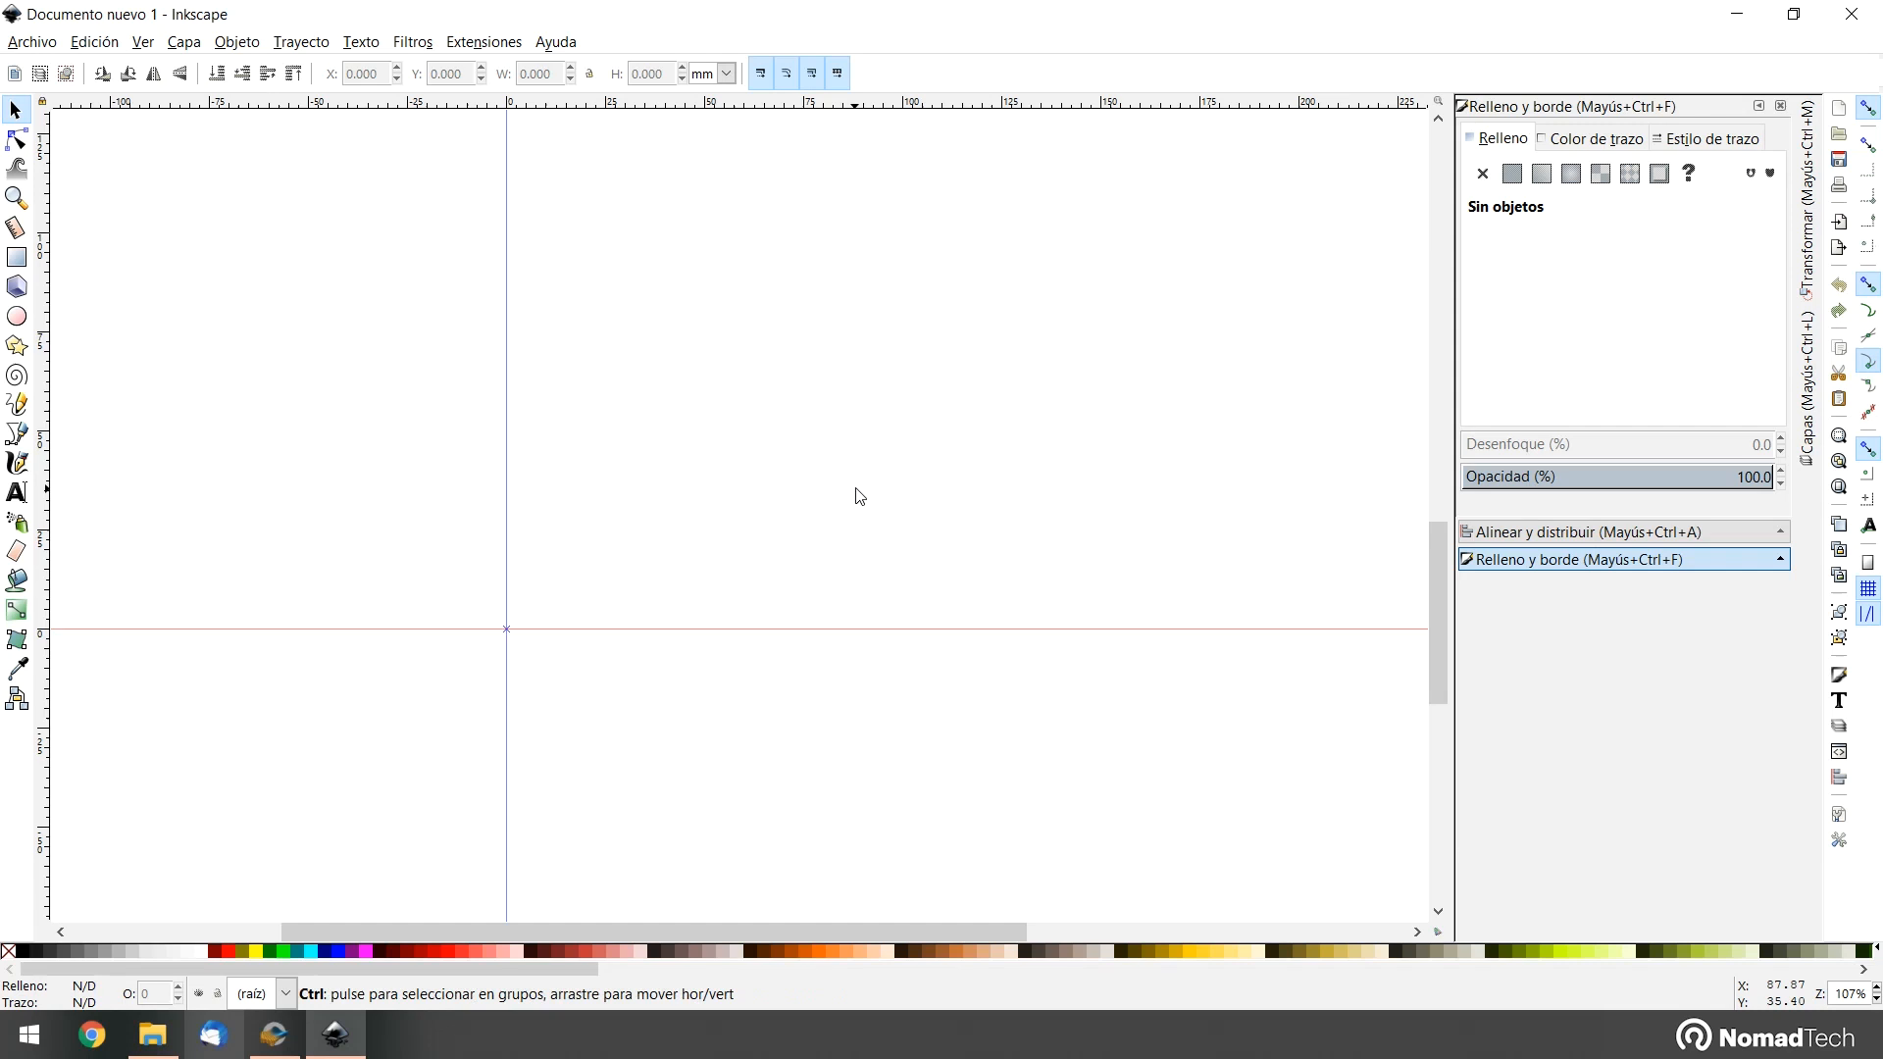
middle_click_drag(862, 487, 784, 559)
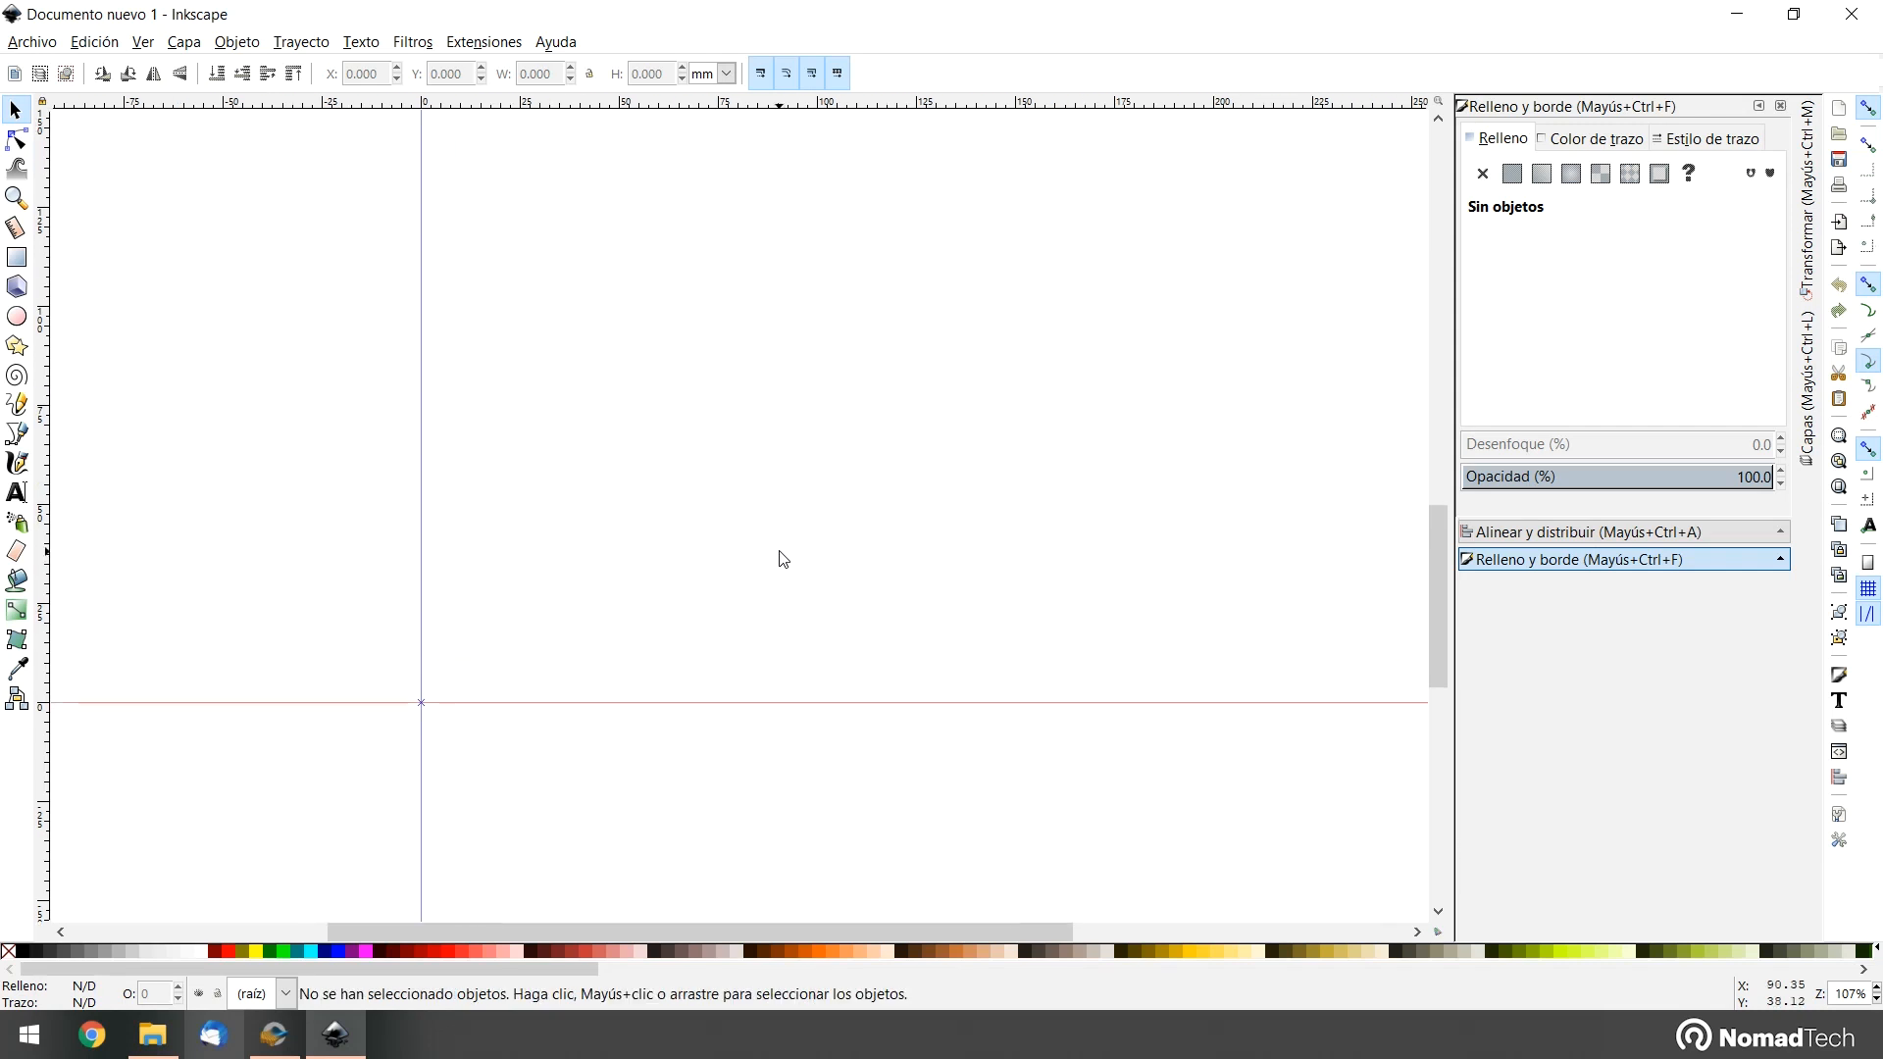
left_click(177, 1043)
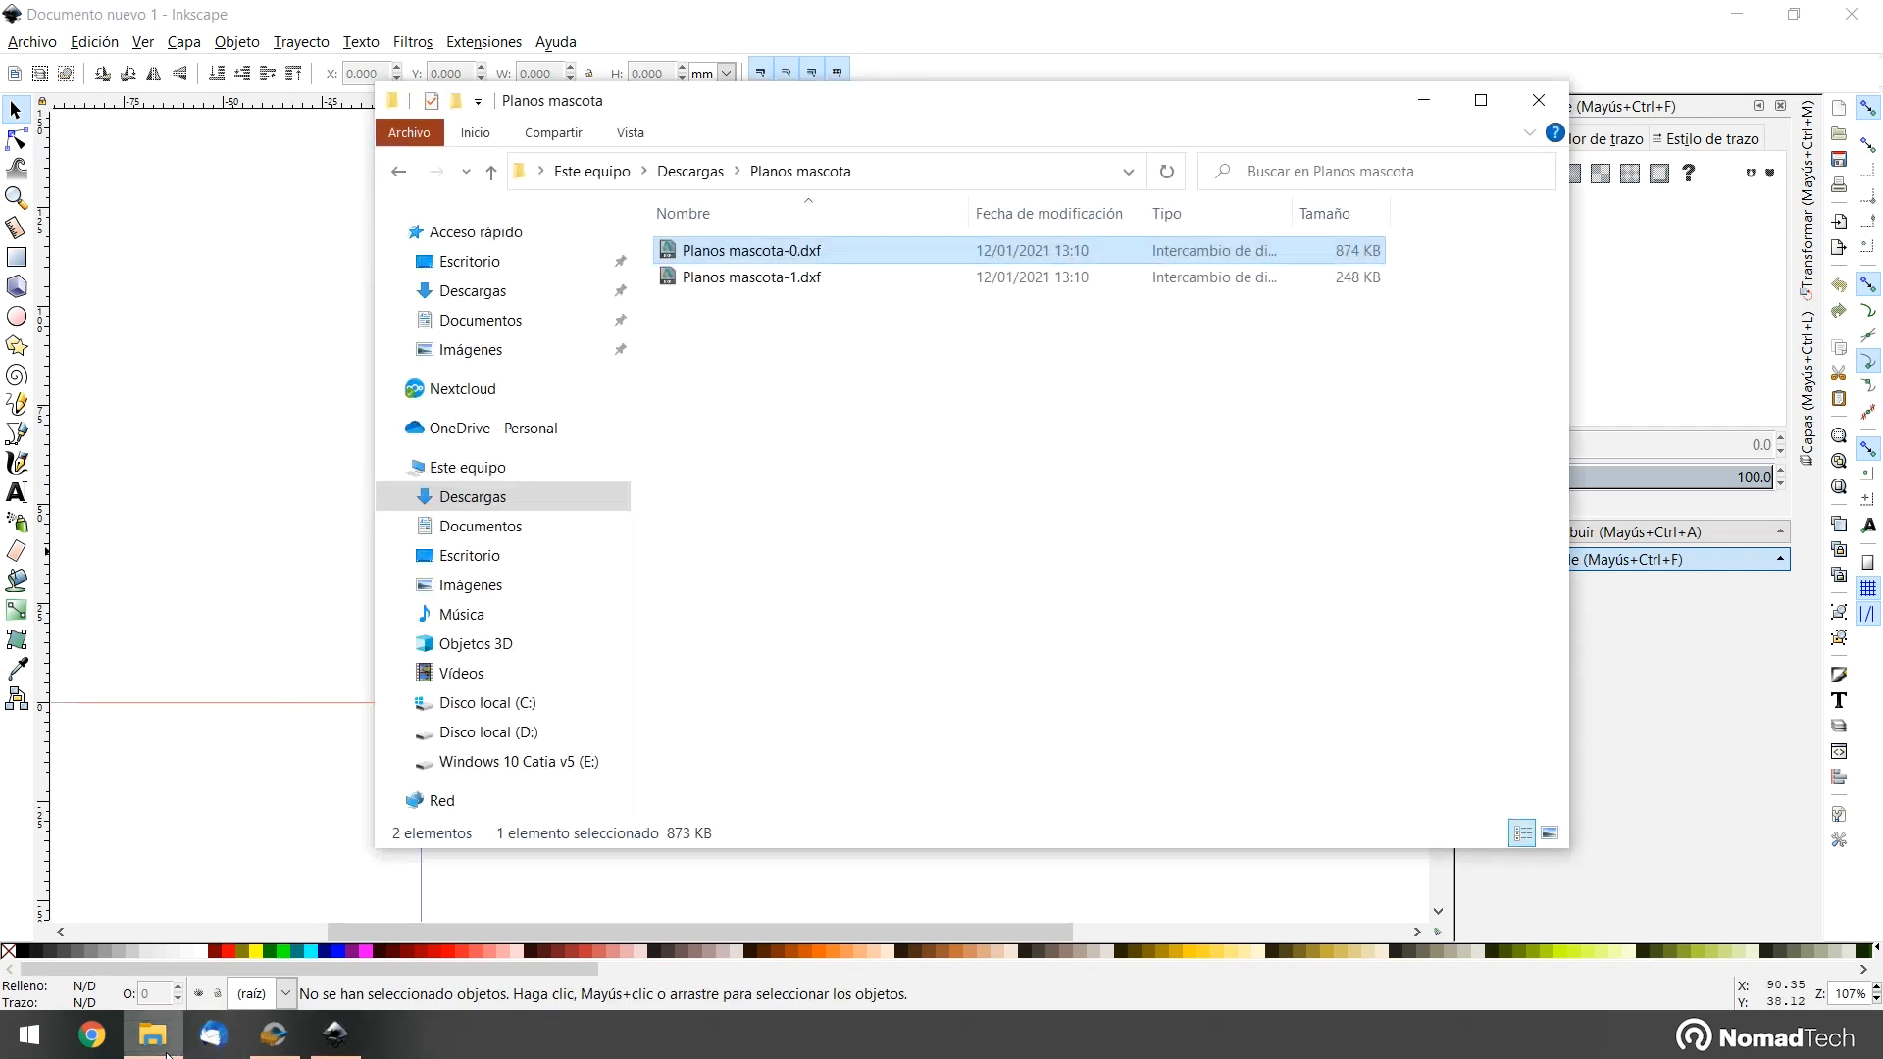
left_click_drag(786, 255, 240, 363)
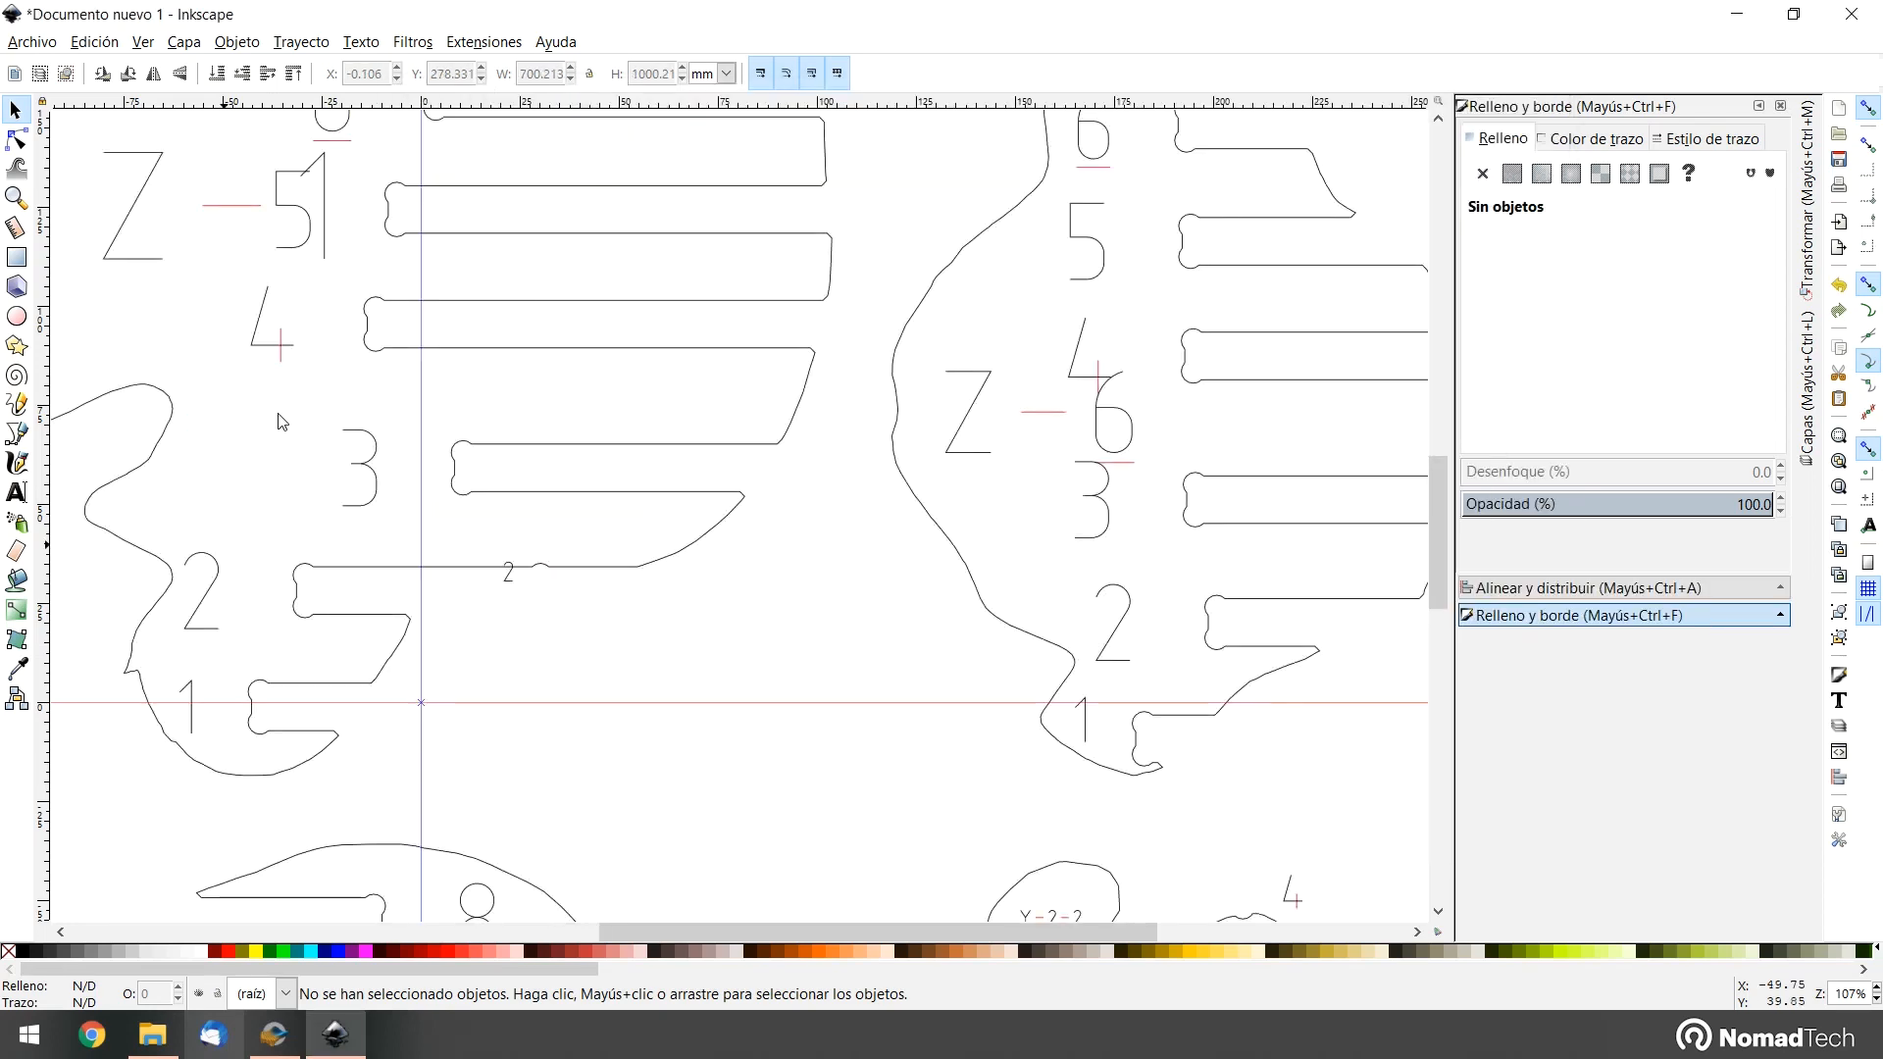
Enter the imported group and move its sheet of parts to about X -158 mm, Y -267 mm
left_click(747, 510)
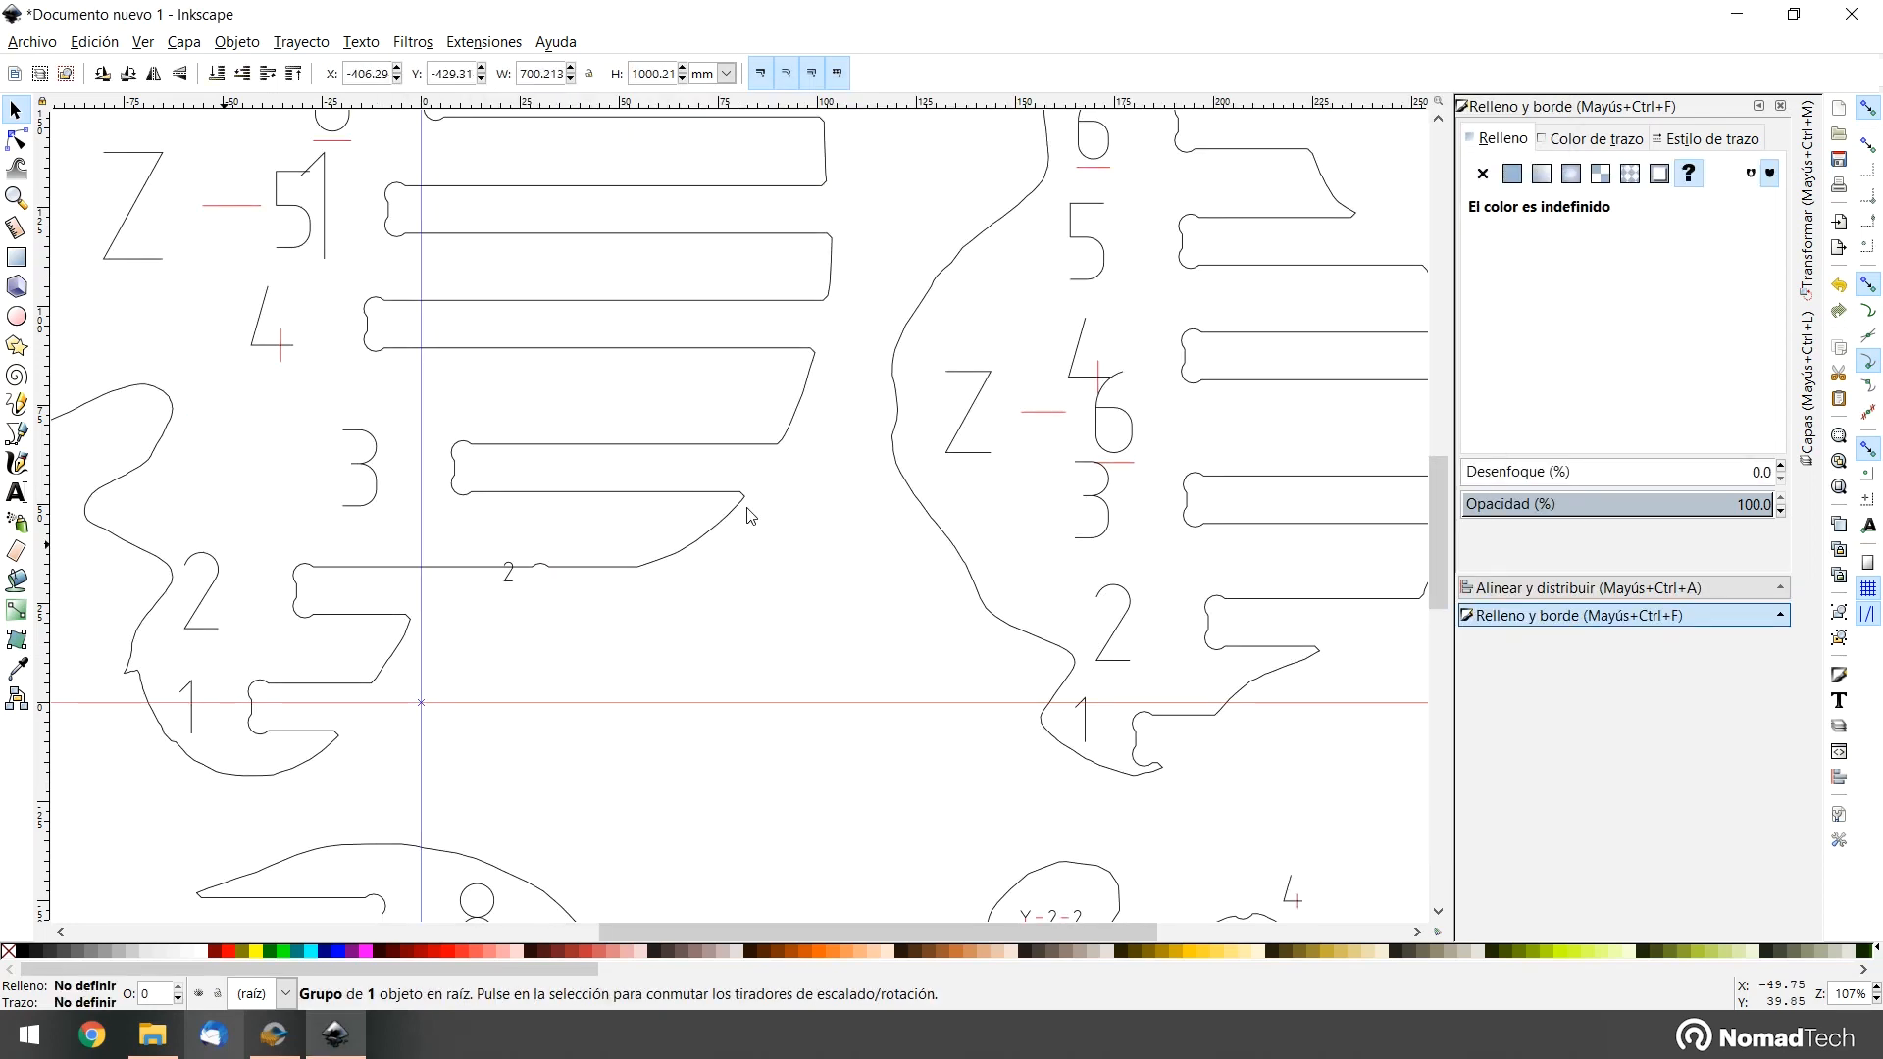
scroll(934, 447, "down", 5, "ctrl")
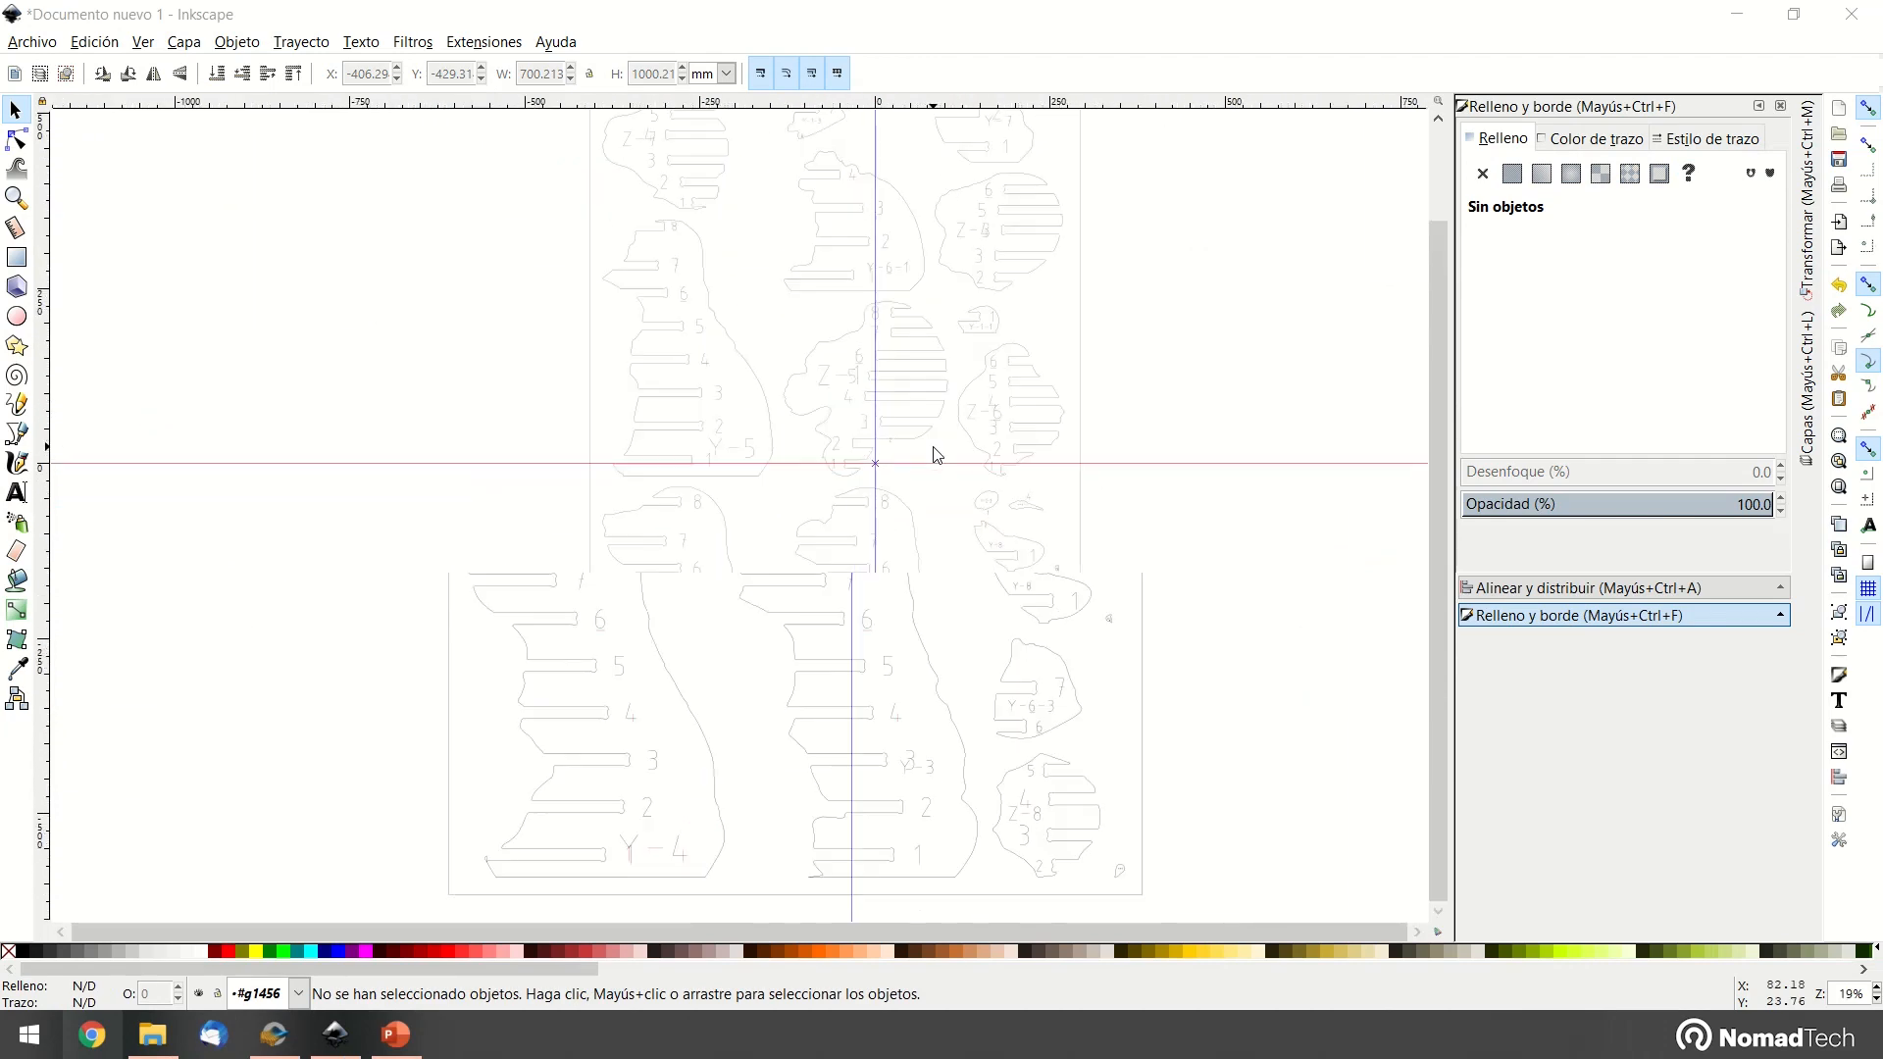
scroll(950, 417, "up", 4)
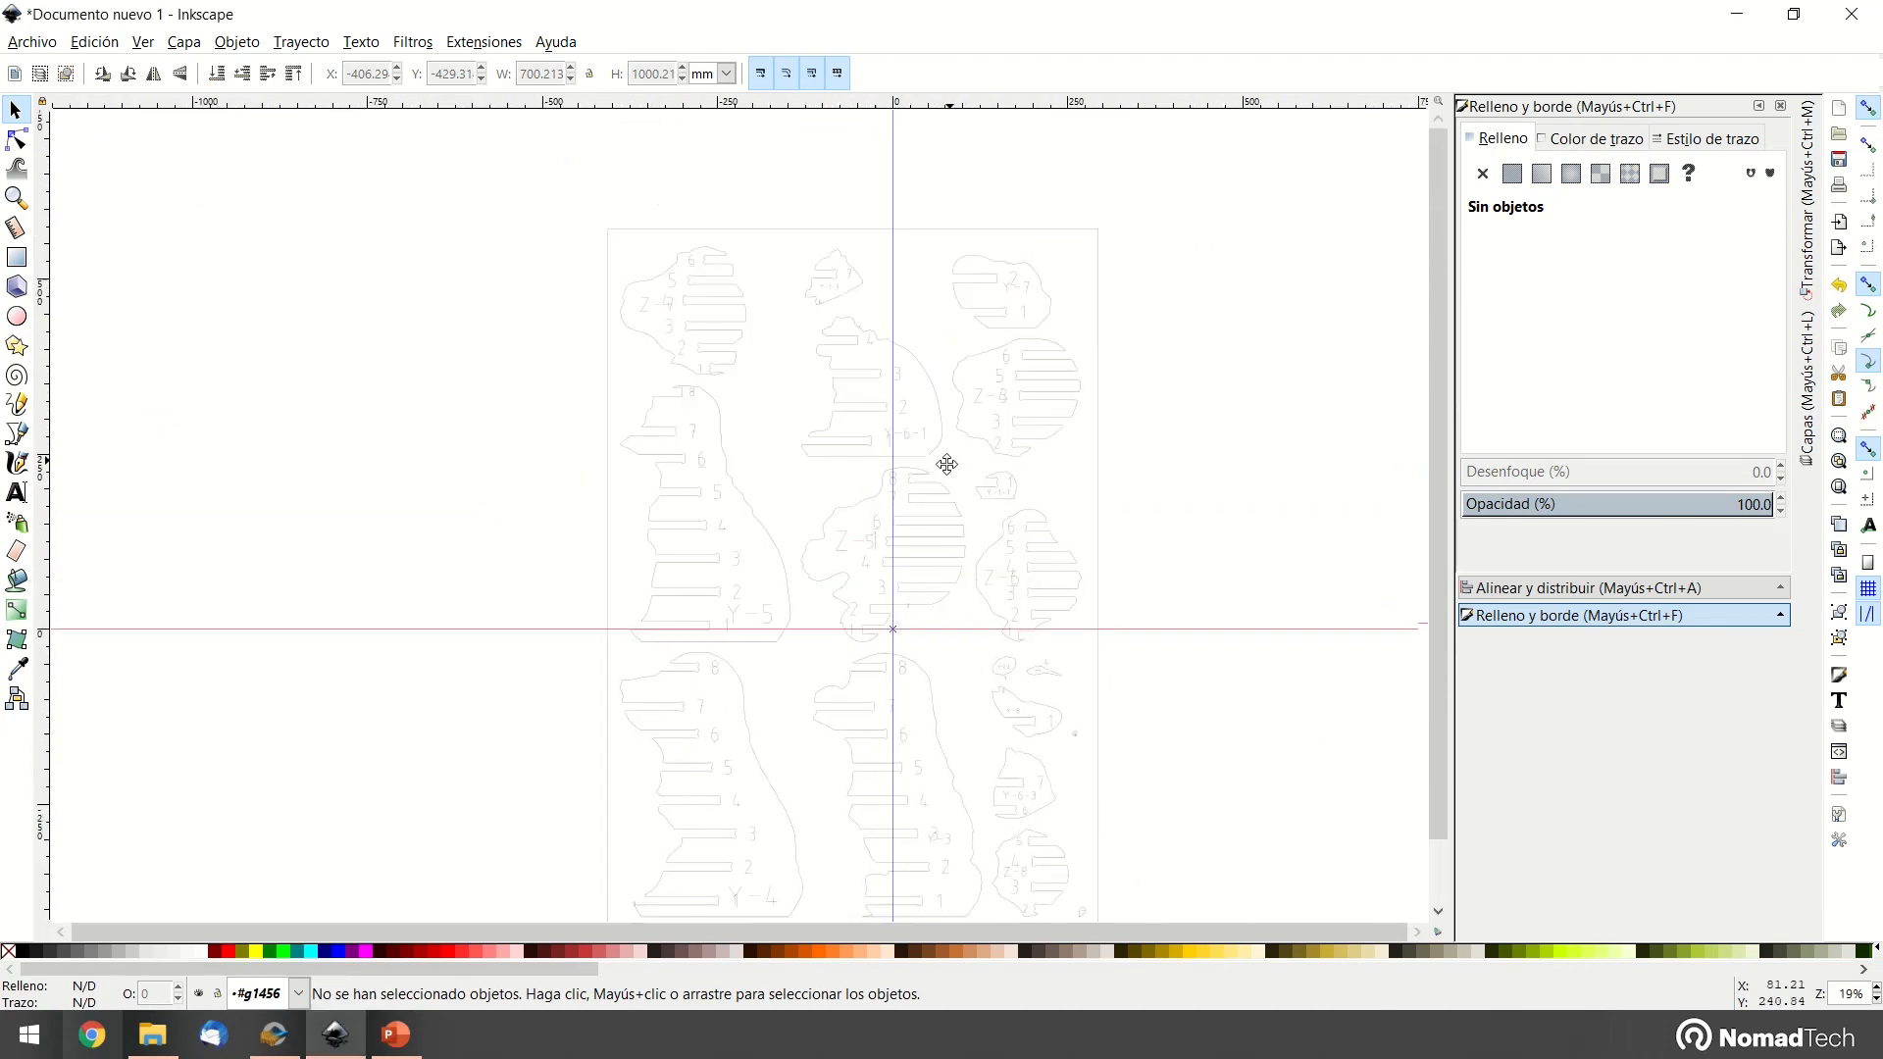
left_click(1051, 442)
left_click_drag(1052, 442, 1238, 346)
middle_click_drag(1313, 490, 1025, 505)
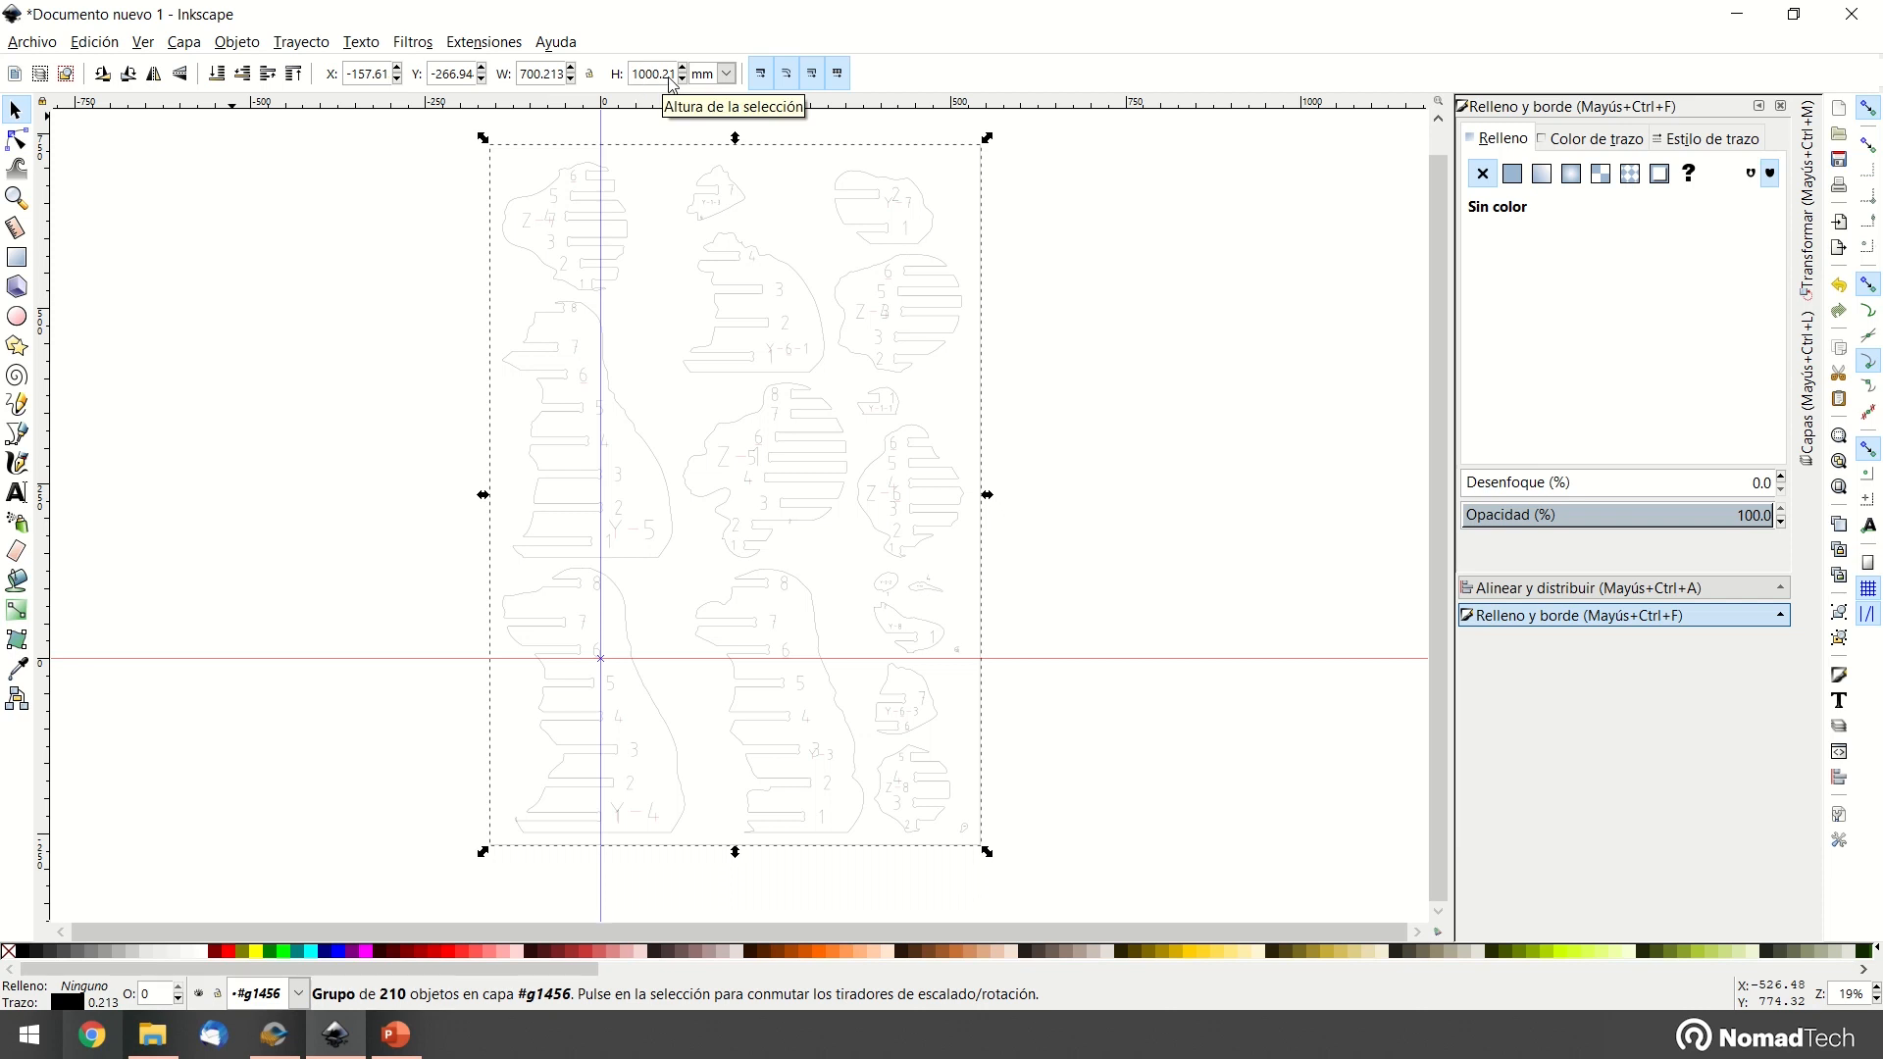
Set the sheet group's size to 700 mm wide and 1000 mm high and lock its proportions
left_click(549, 78)
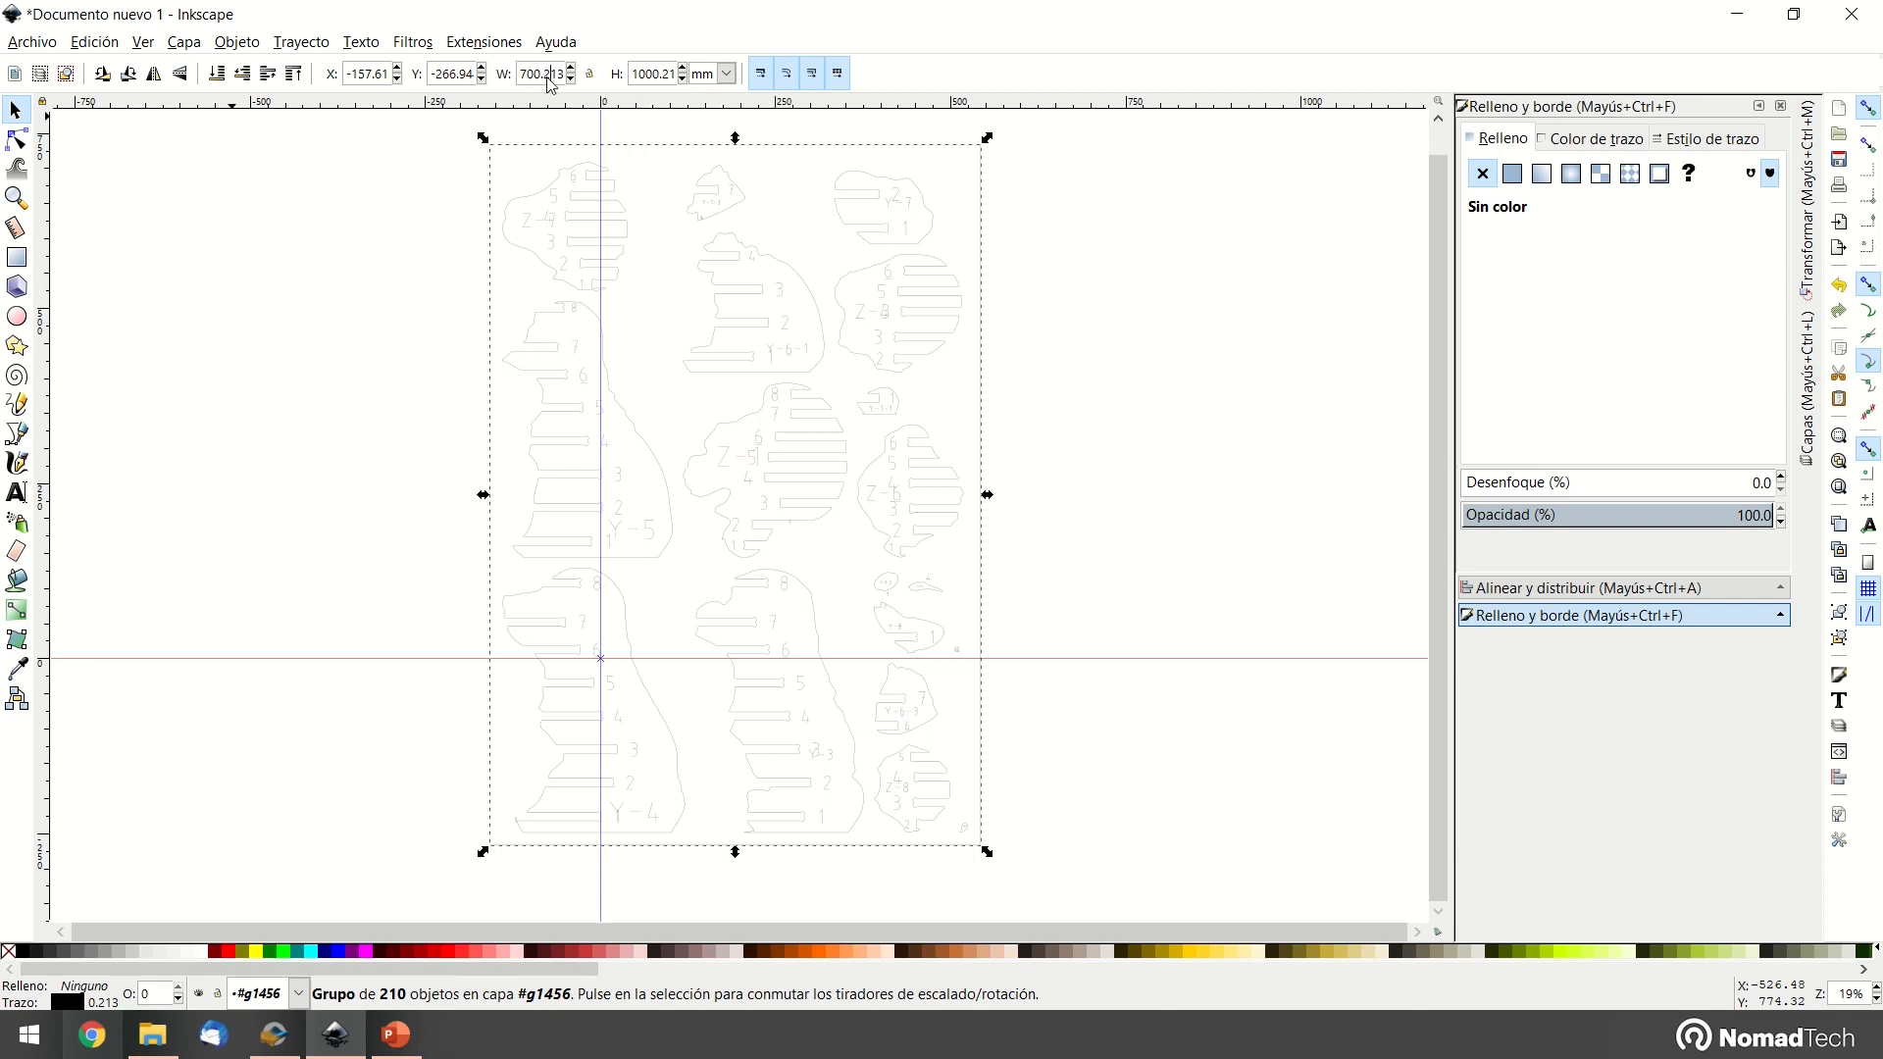
left_click_drag(539, 75, 585, 79)
key("BackSpace")
key("Tab")
left_click(589, 73)
left_click(665, 80)
left_click_drag(655, 80, 731, 80)
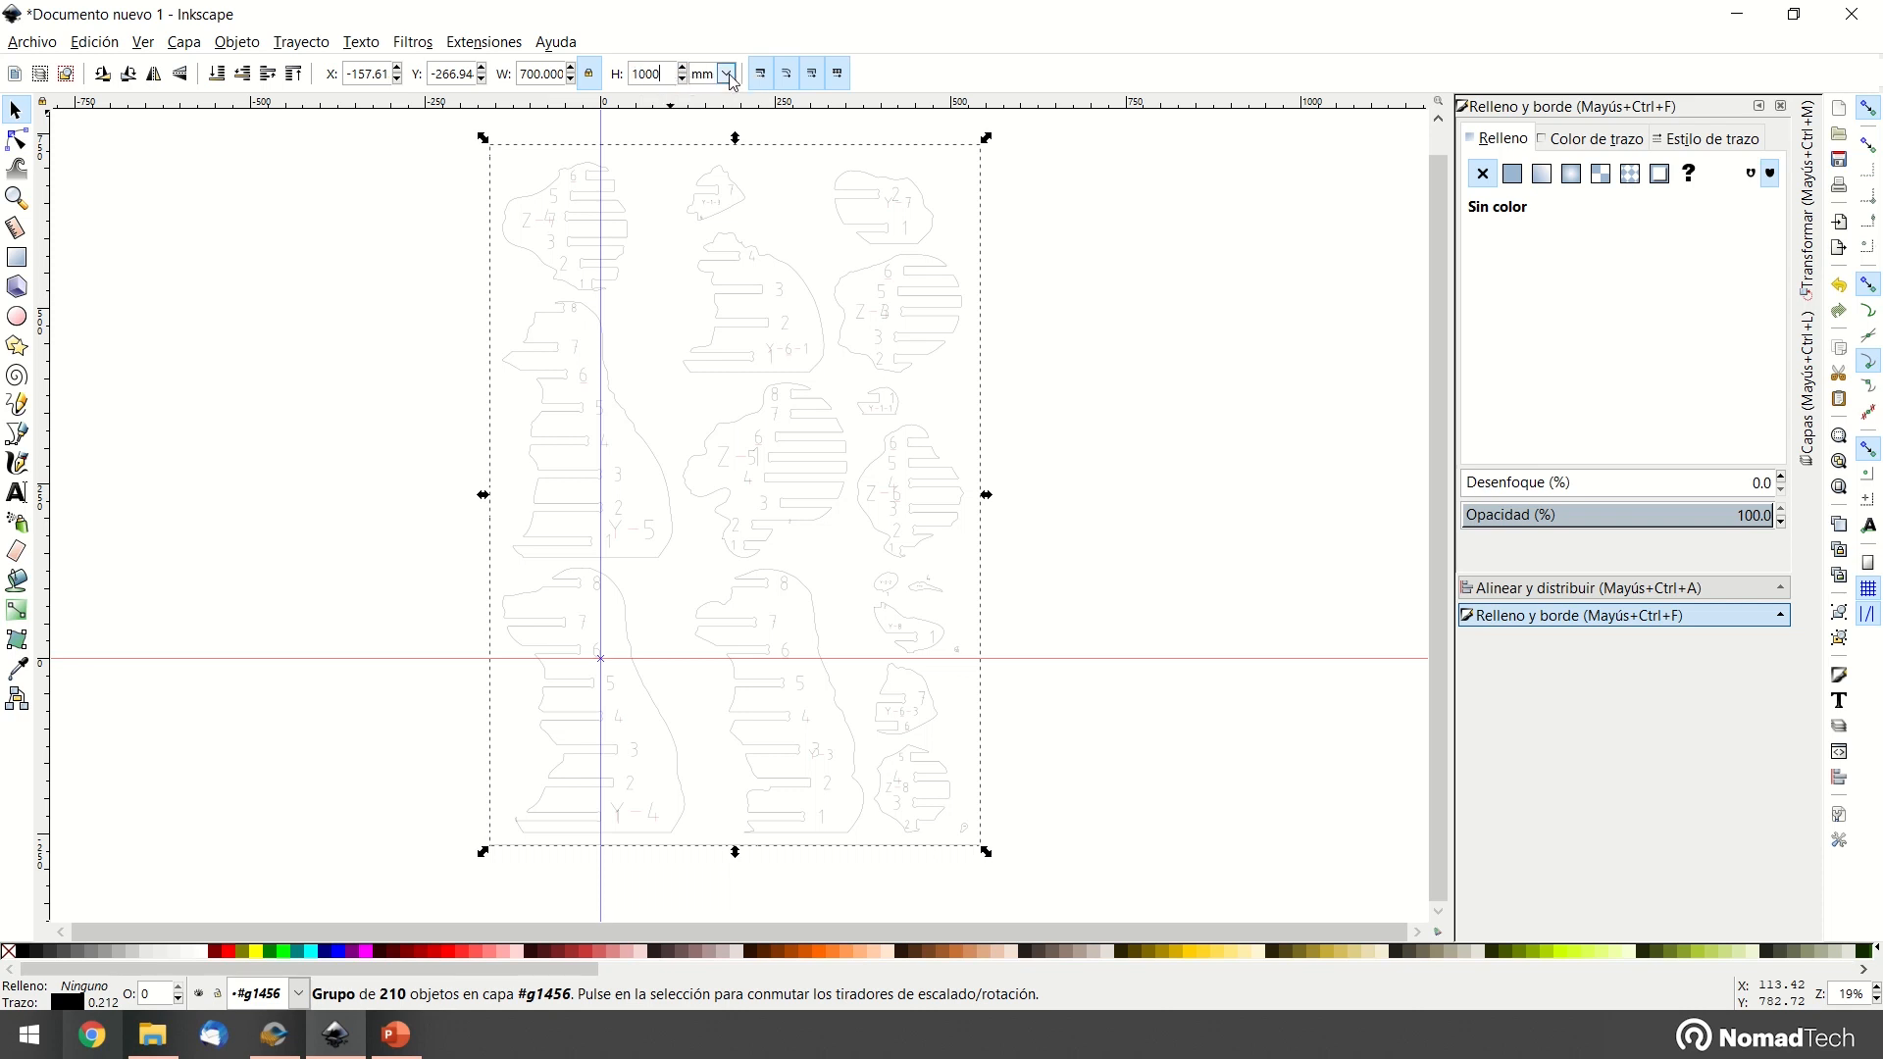
key("Return")
double_click(552, 76)
type("700")
left_click(590, 74)
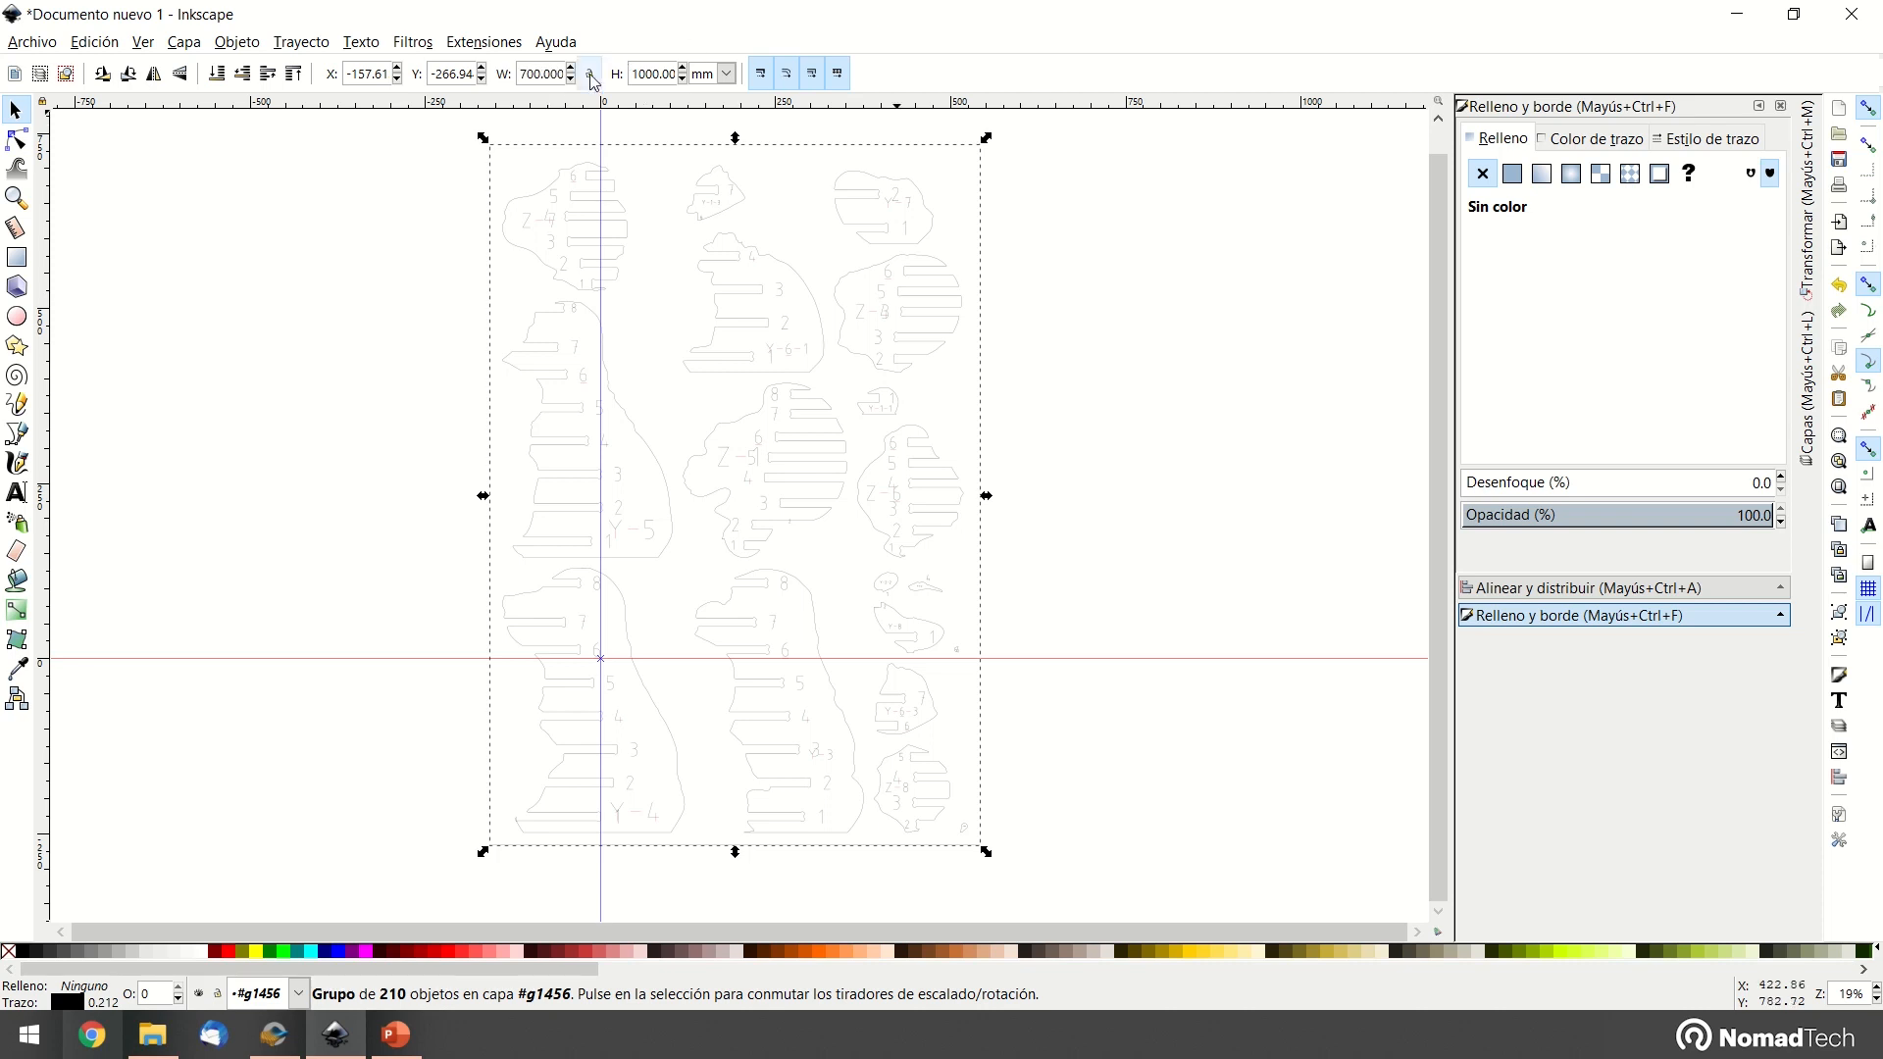
Position the sheet group at X 0 and Y 0 so it starts at the document origin
left_click(990, 279)
left_click(958, 285)
scroll(963, 290, "down", 2, "ctrl")
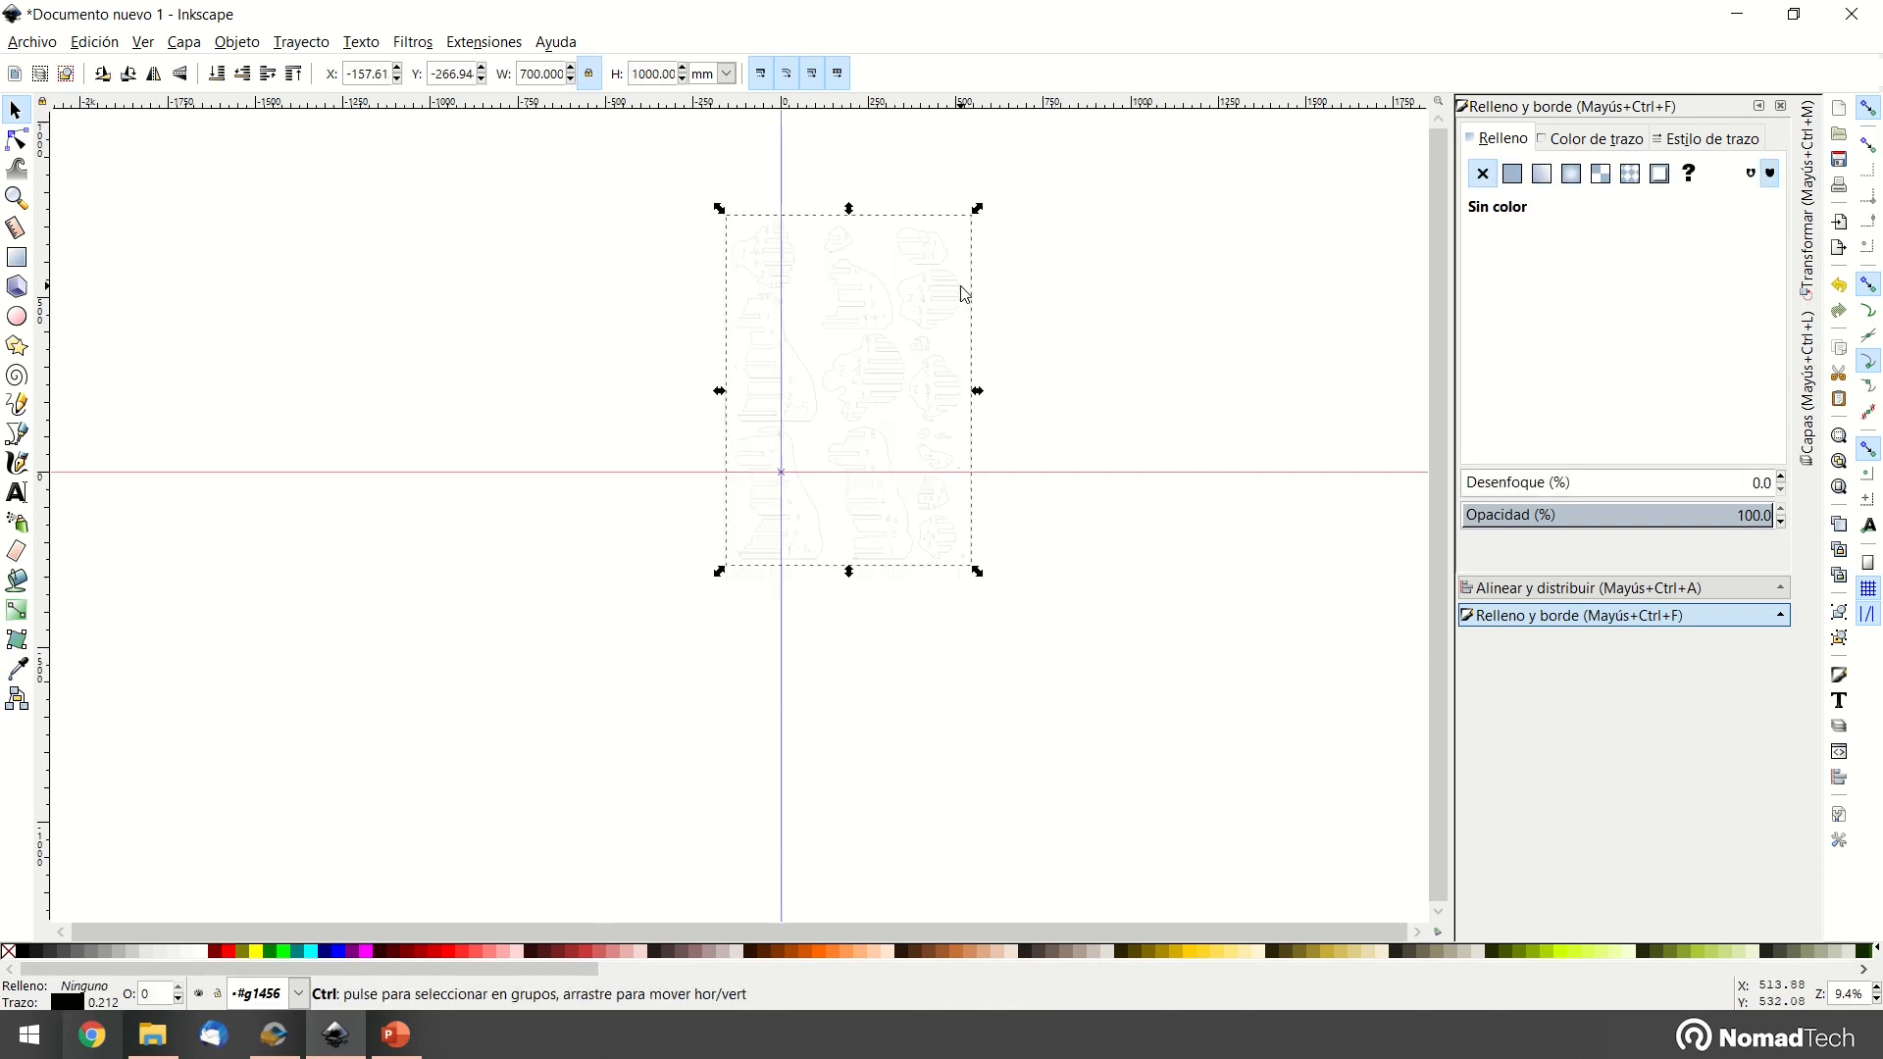
scroll(941, 303, "up", 5)
scroll(802, 562, "down", 4)
scroll(805, 557, "up", 1, "ctrl")
middle_click_drag(614, 285, 566, 346)
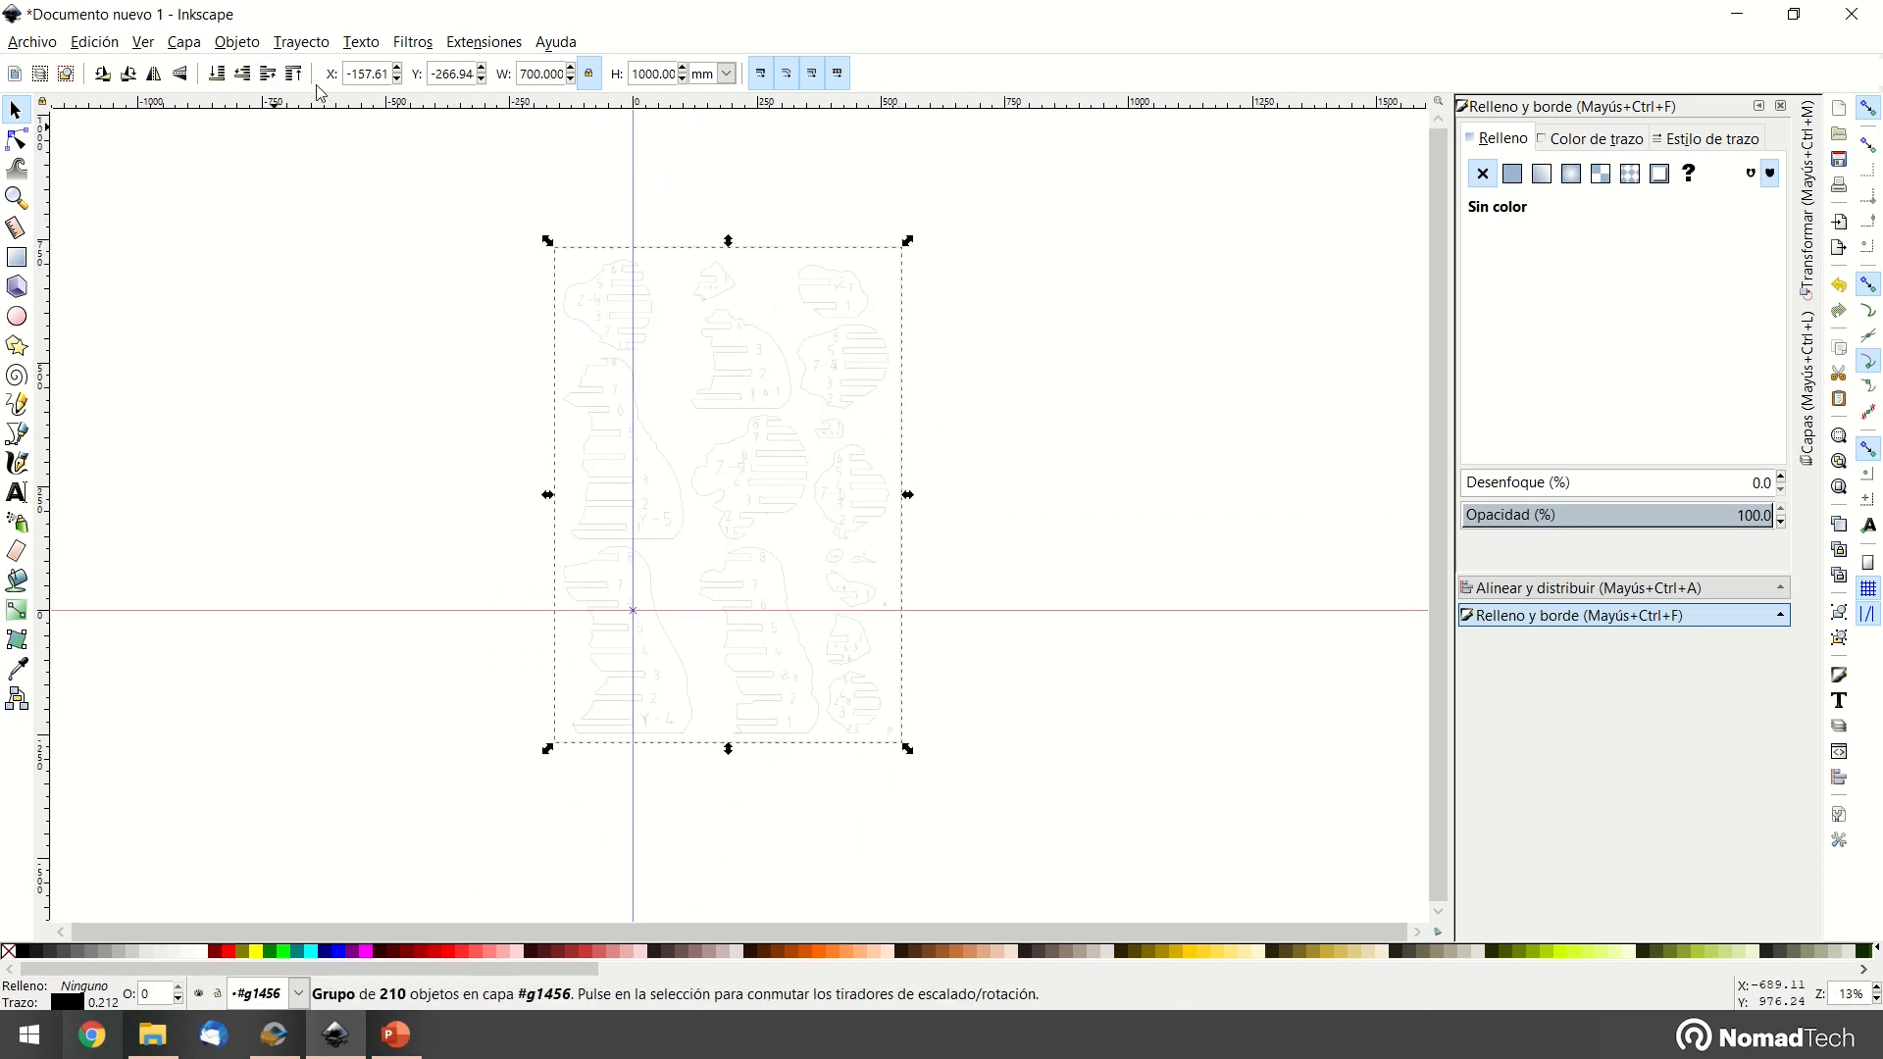
double_click(364, 74)
type("0")
key("Tab")
type("0")
key("Return")
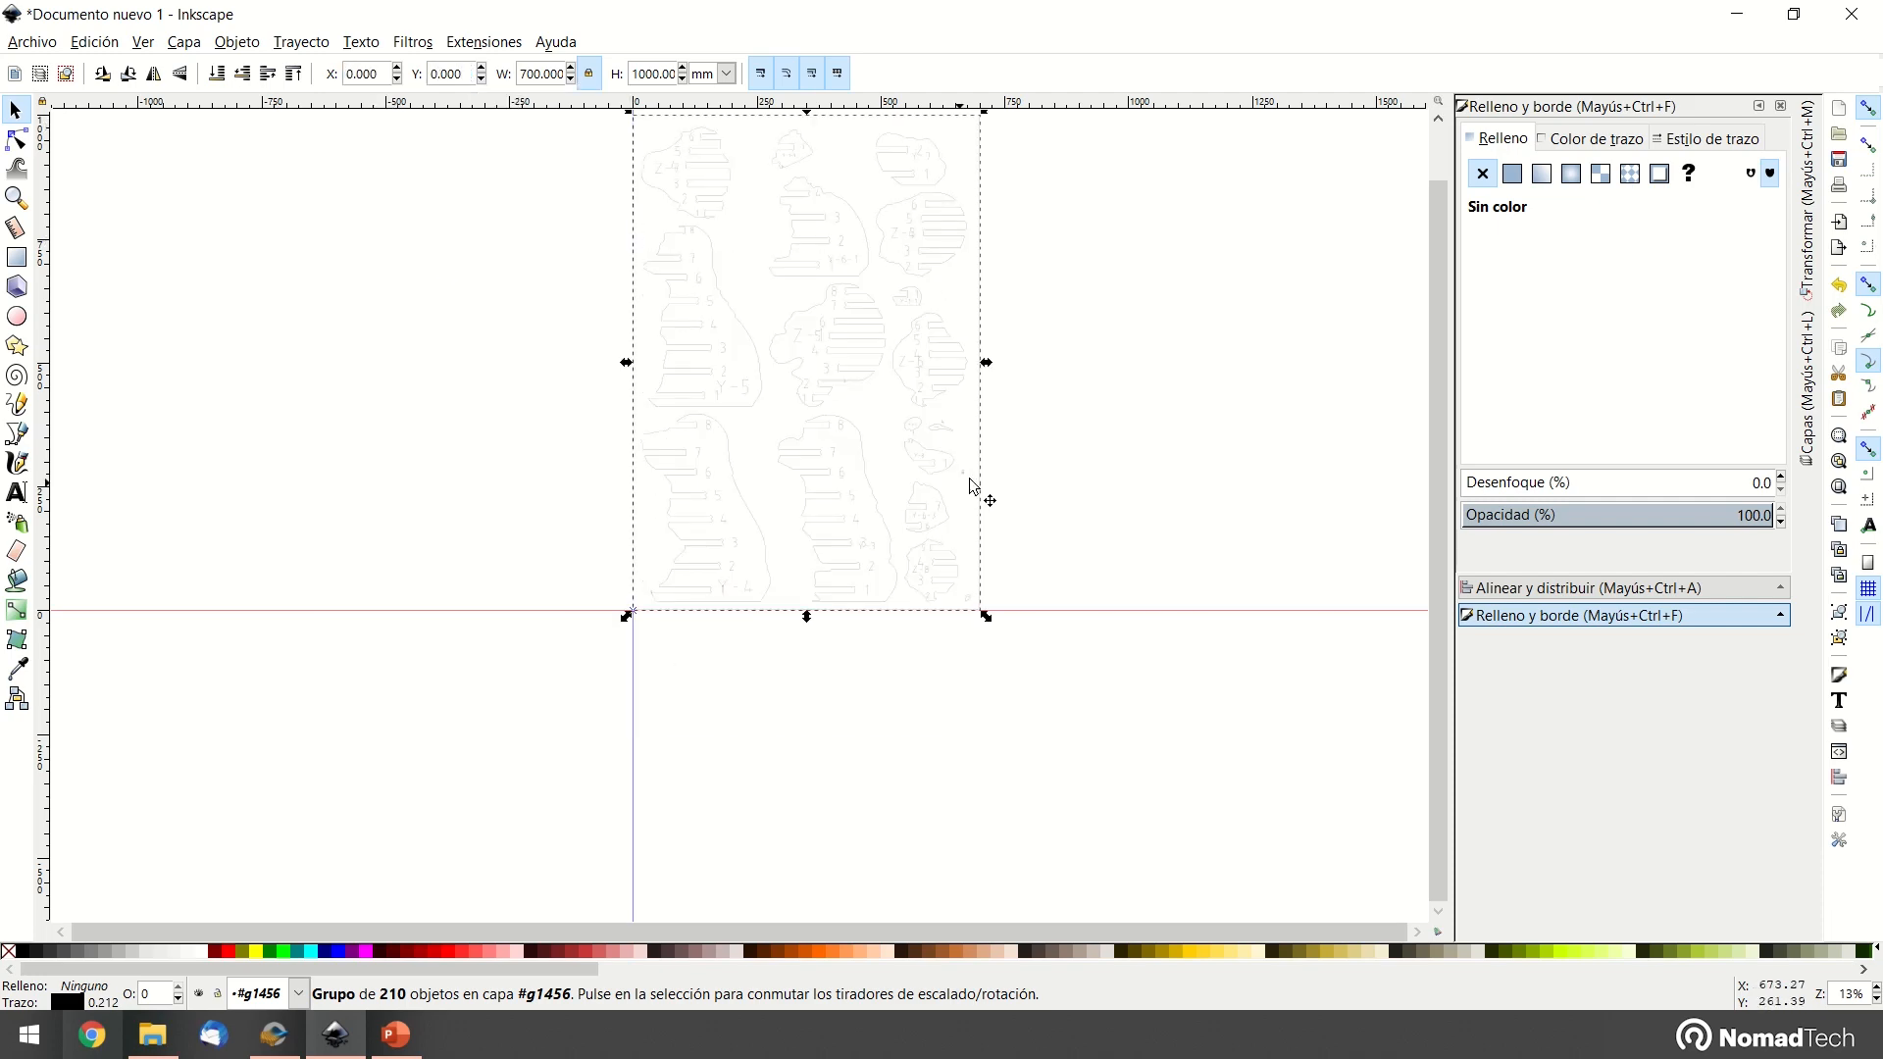
Deselect the sheet and examine the puppy parts and their numbering inside the sheet outline
scroll(950, 593, "up", 3)
left_click(1026, 563)
scroll(888, 653, "up", 2, "ctrl")
scroll(1107, 432, "up", 2)
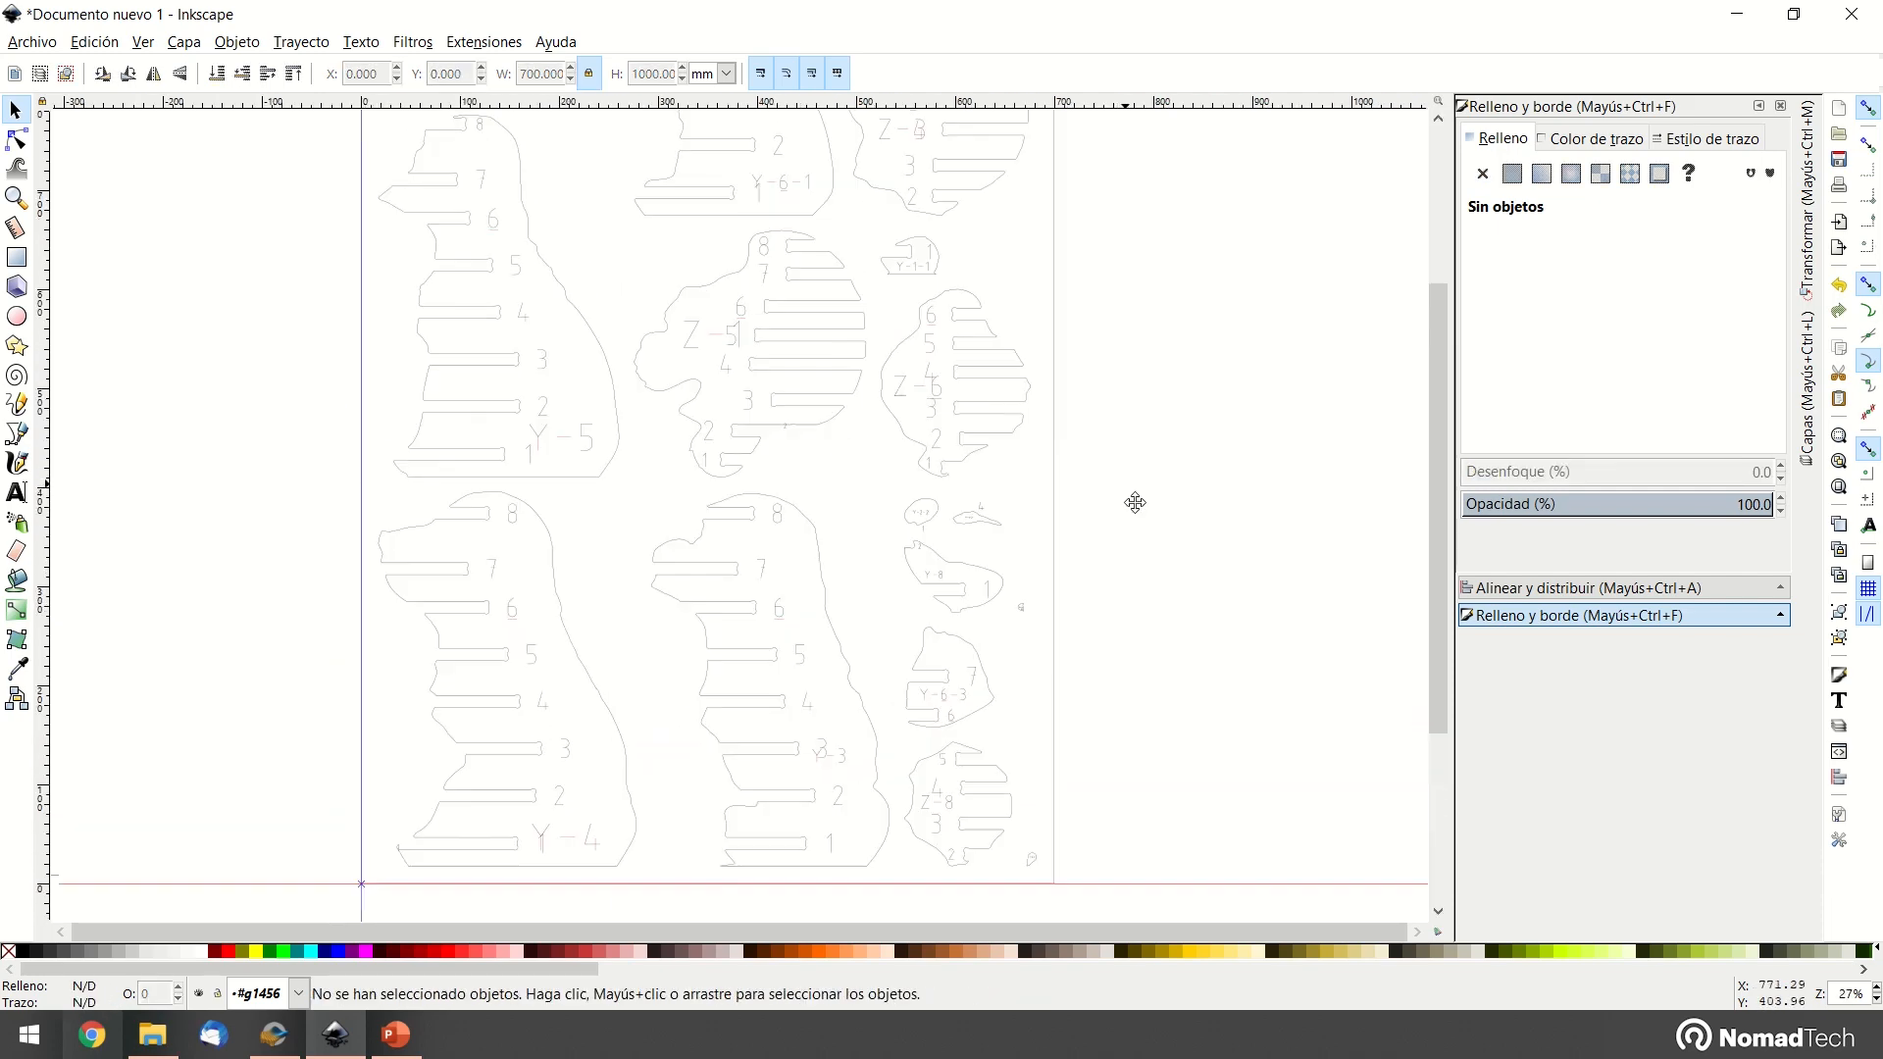
scroll(1182, 441, "down", 1, "ctrl")
scroll(1136, 484, "up", 2)
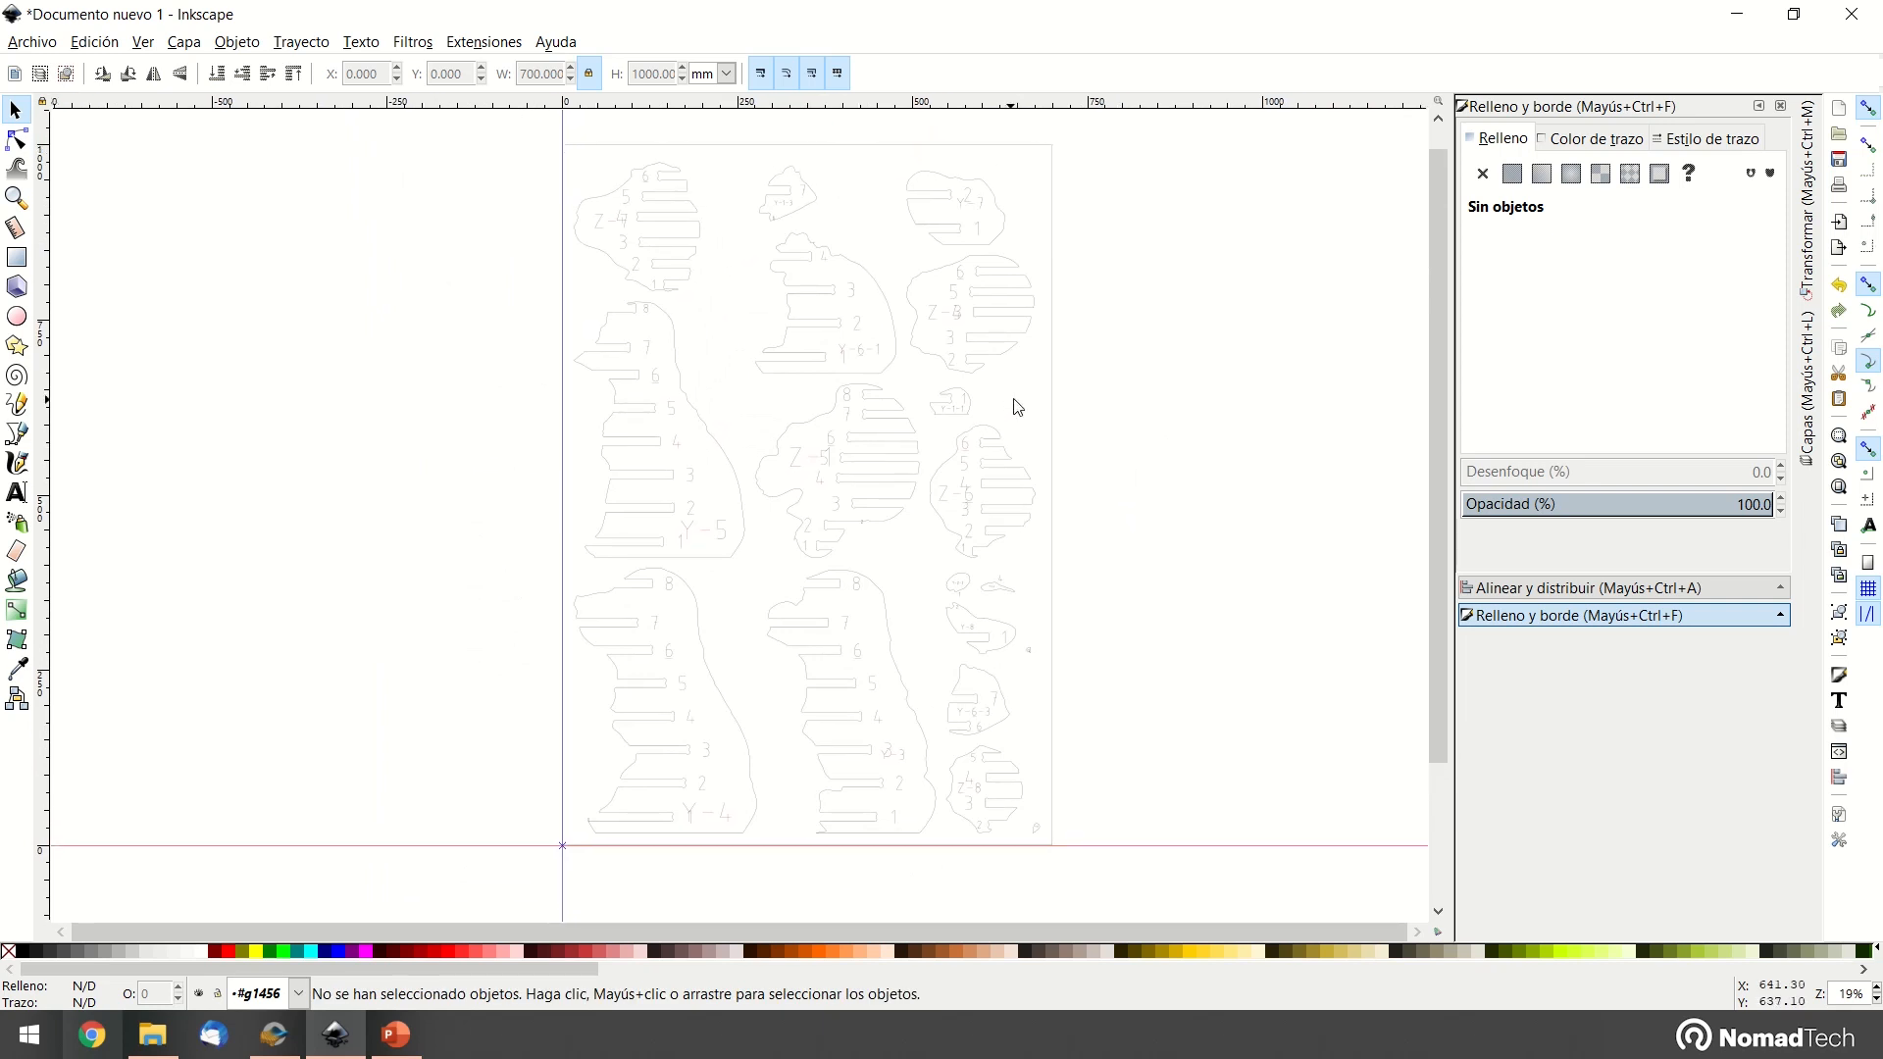
scroll(1064, 390, "up", 1, "ctrl")
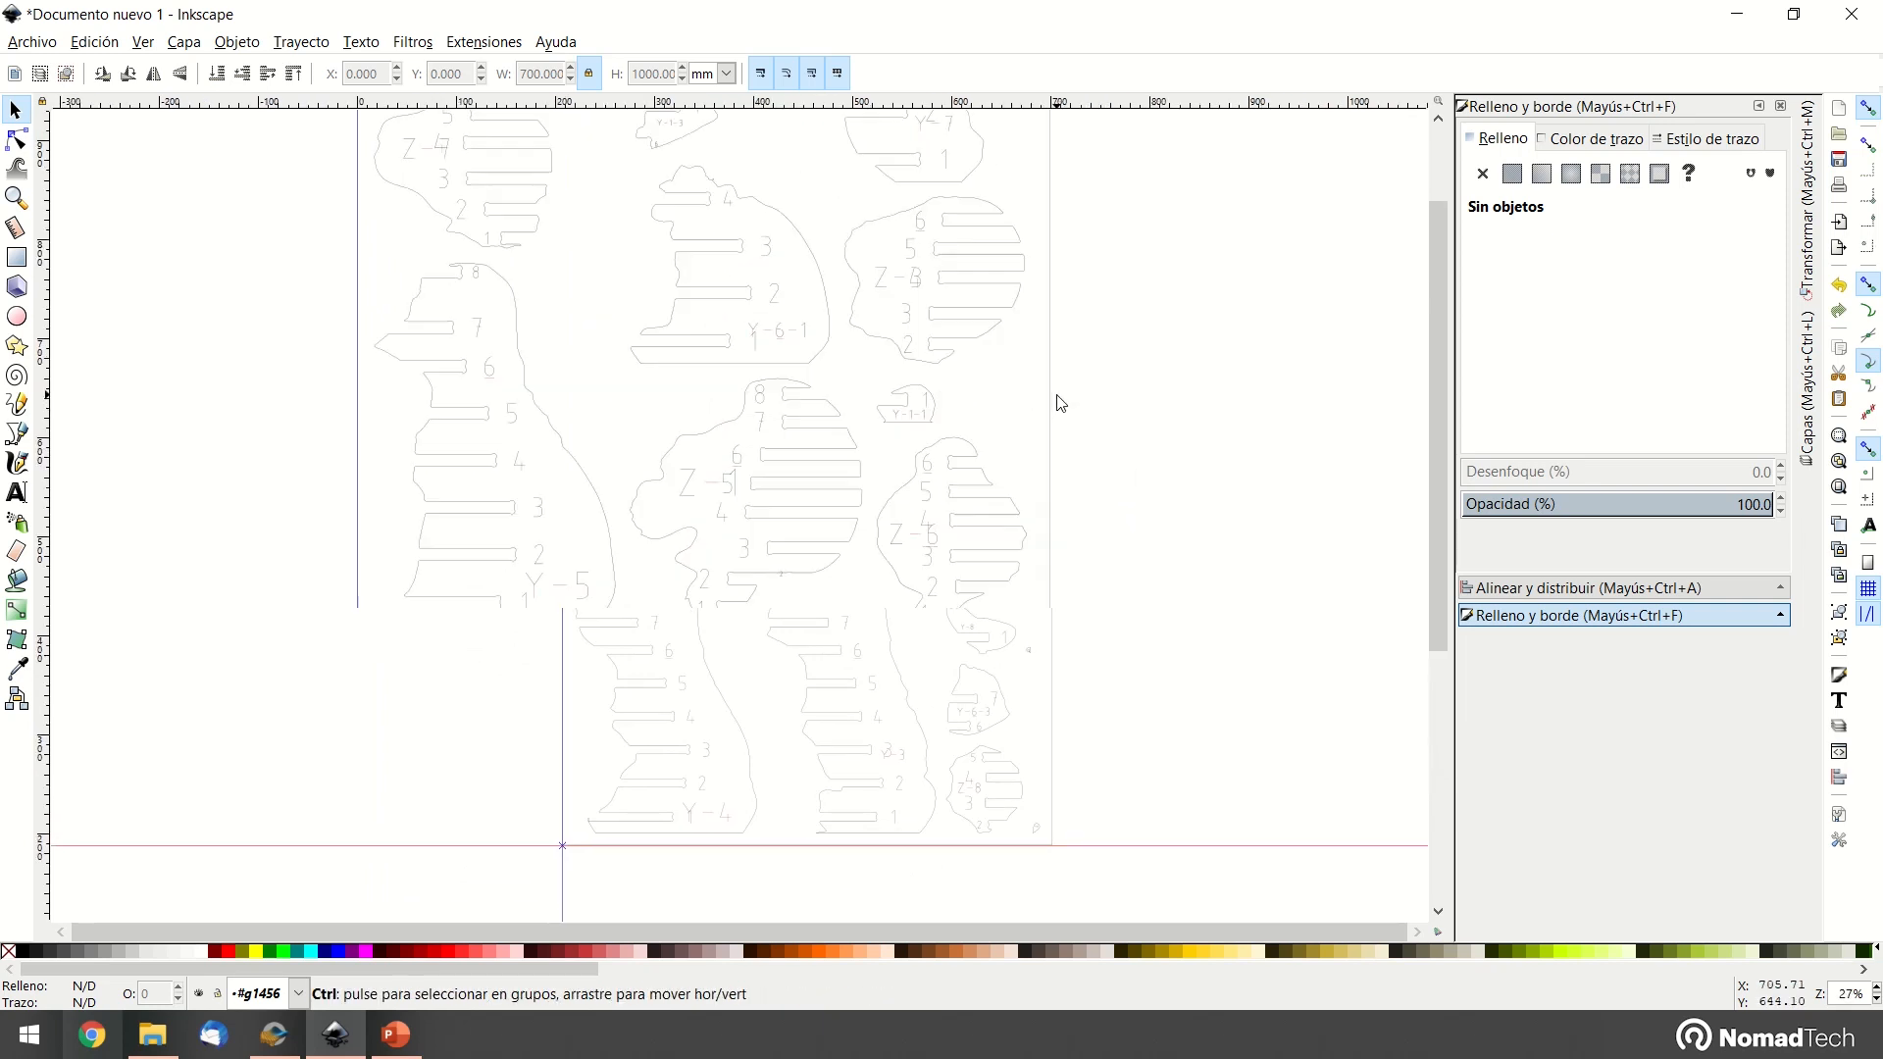
scroll(1118, 420, "down", 1, "ctrl")
scroll(746, 294, "up", 2, "ctrl")
scroll(745, 261, "down", 1, "ctrl")
scroll(1284, 714, "down", 1, "ctrl")
middle_click_drag(1313, 734, 1071, 617)
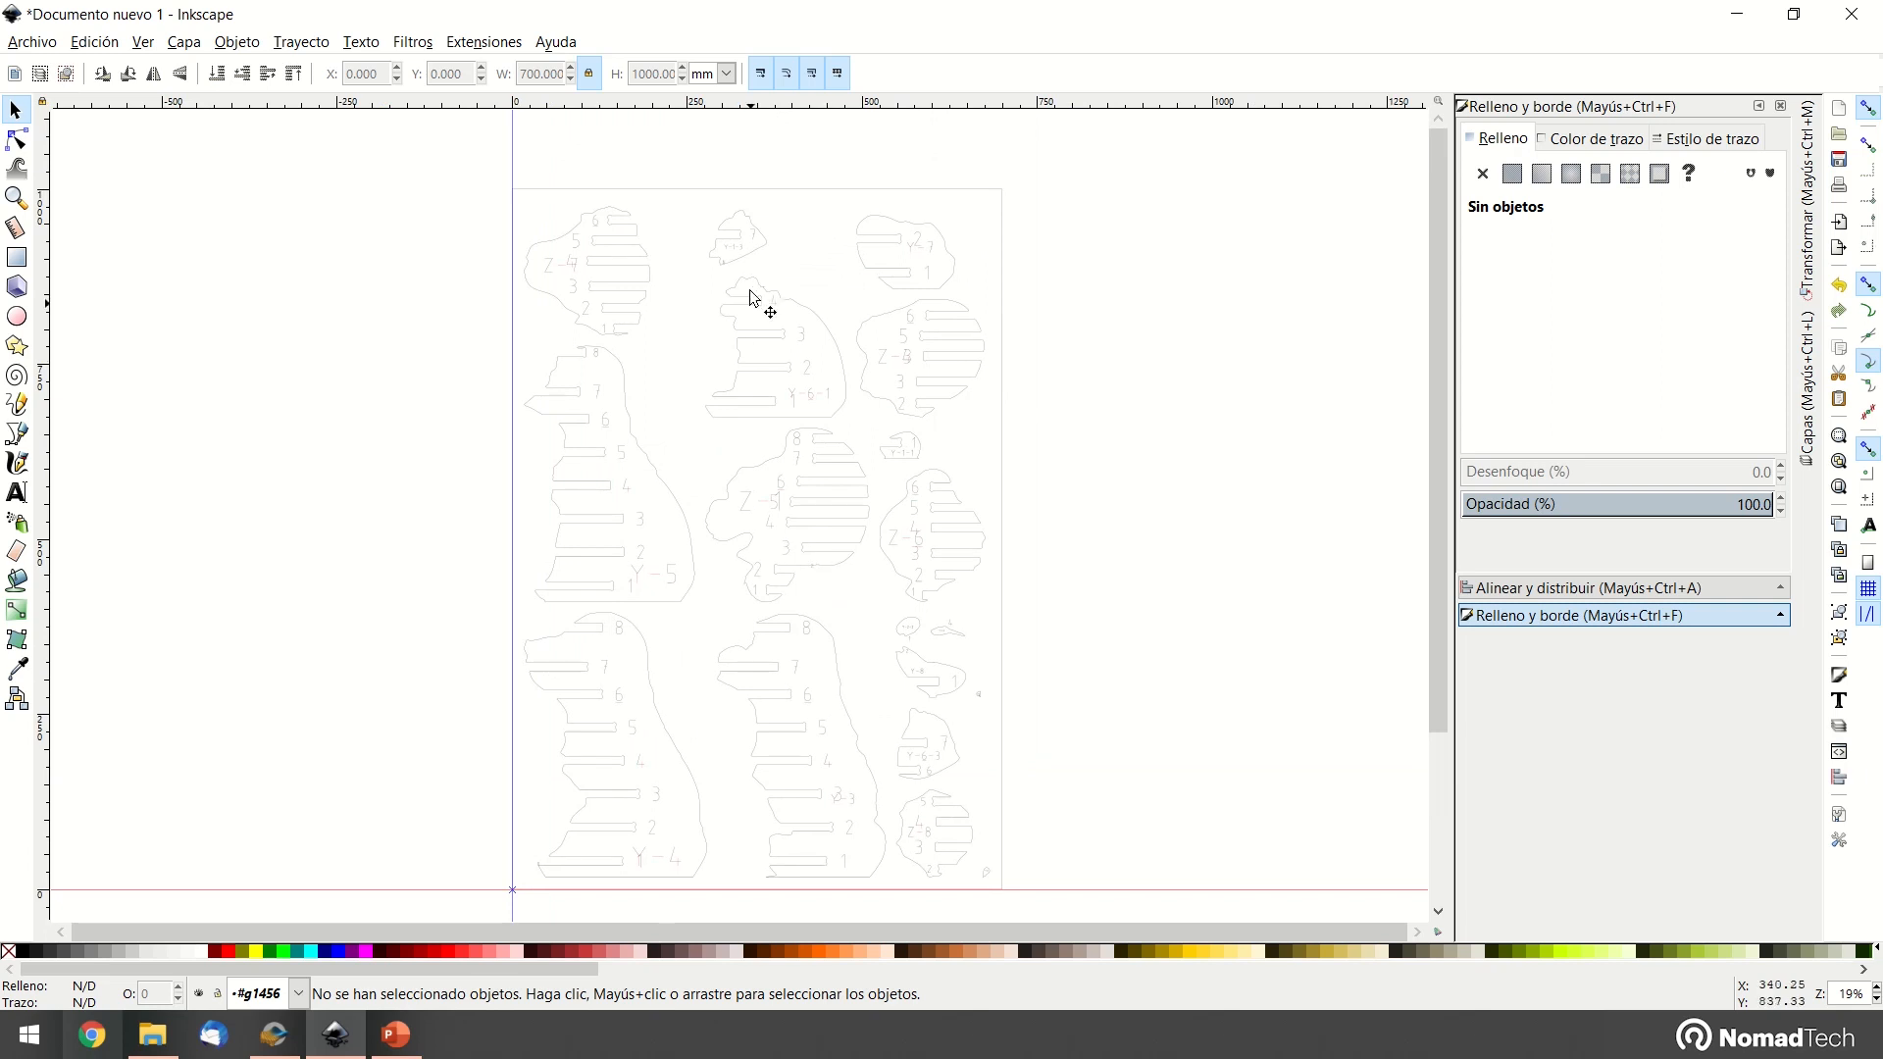
Ungroup the sheet of puppy parts into its individual paths
left_click(761, 201)
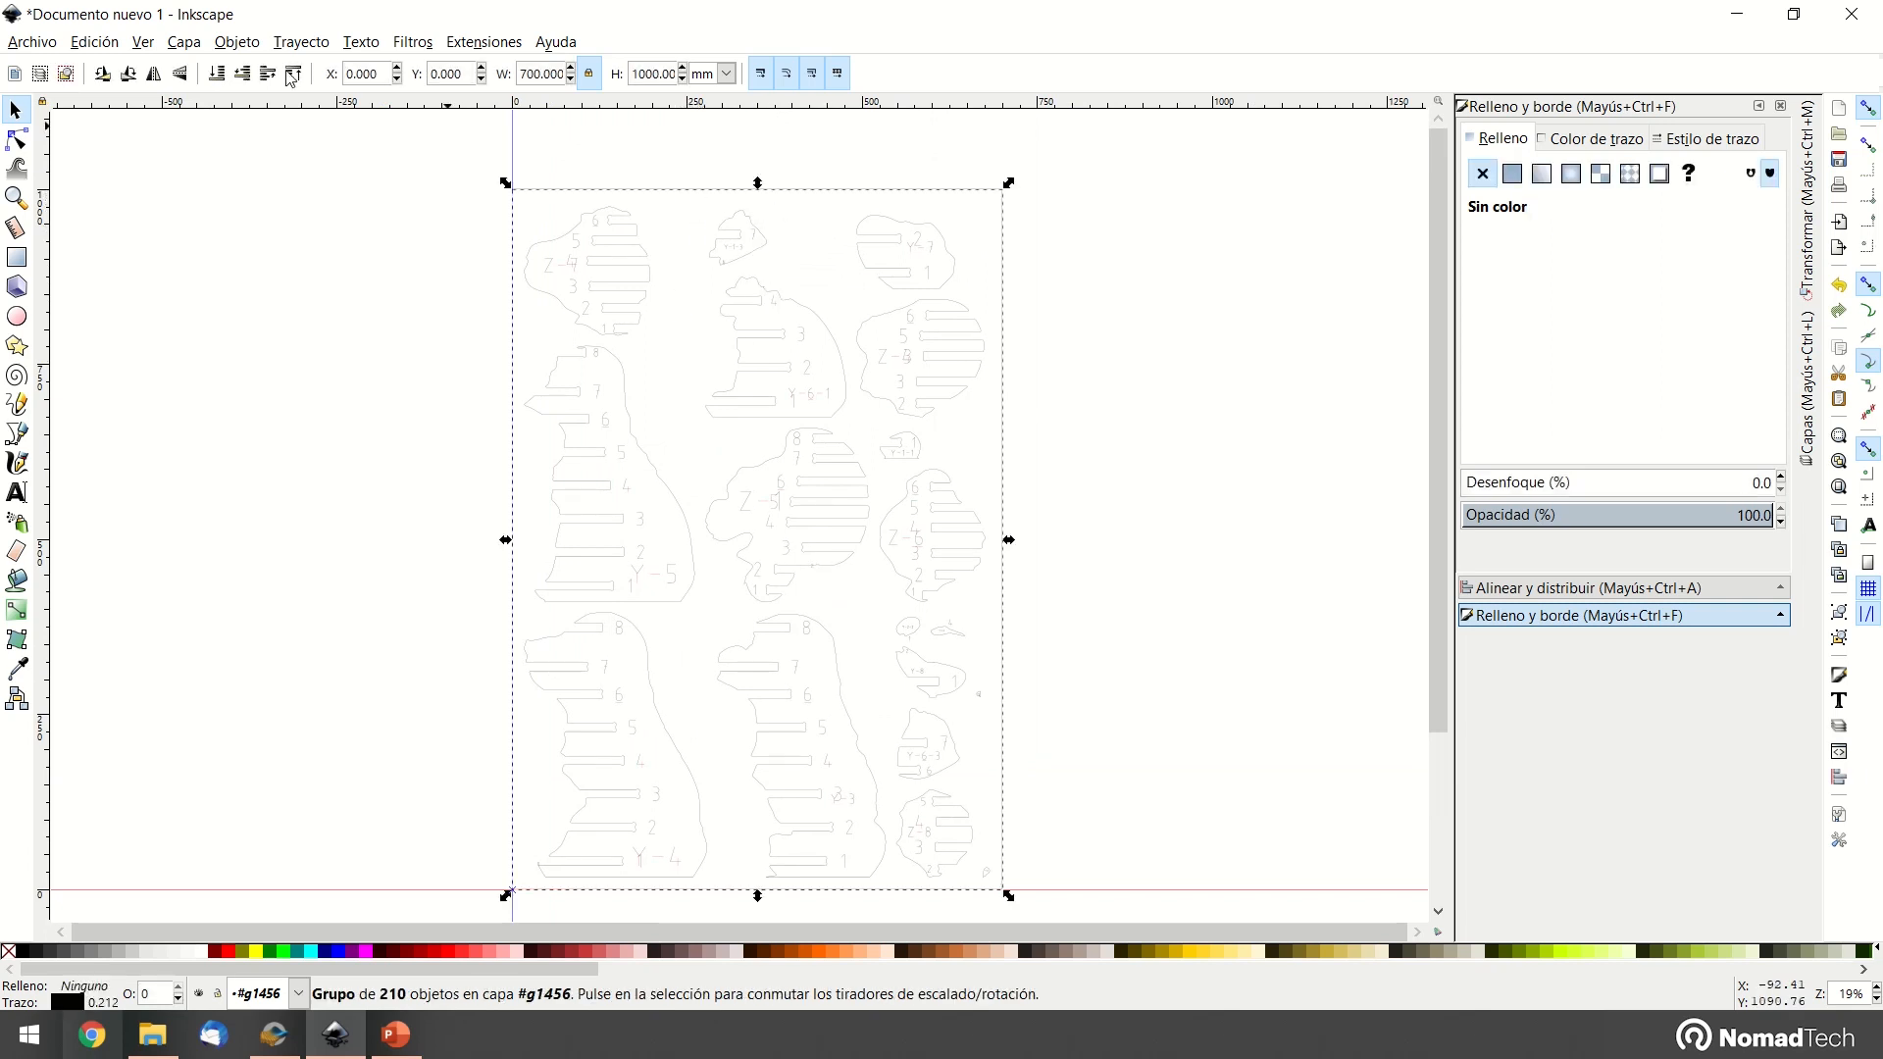
left_click(247, 42)
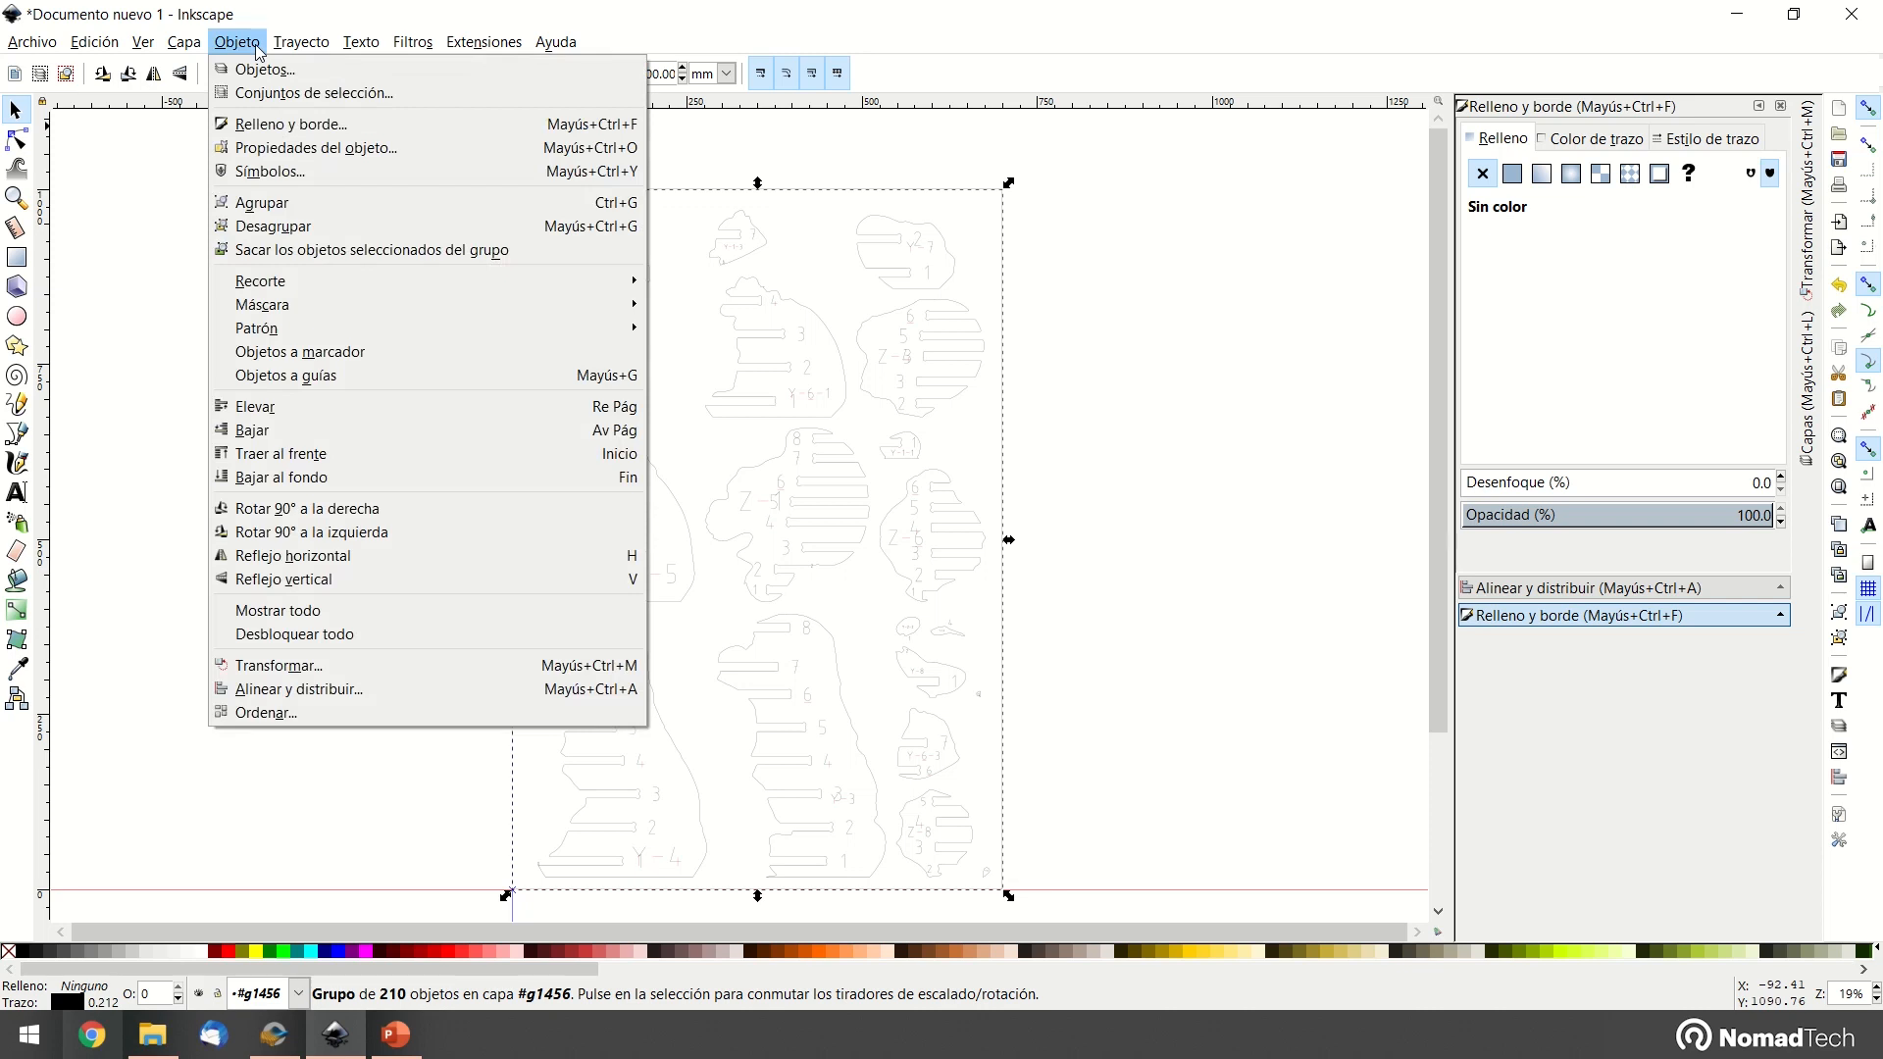
left_click(284, 235)
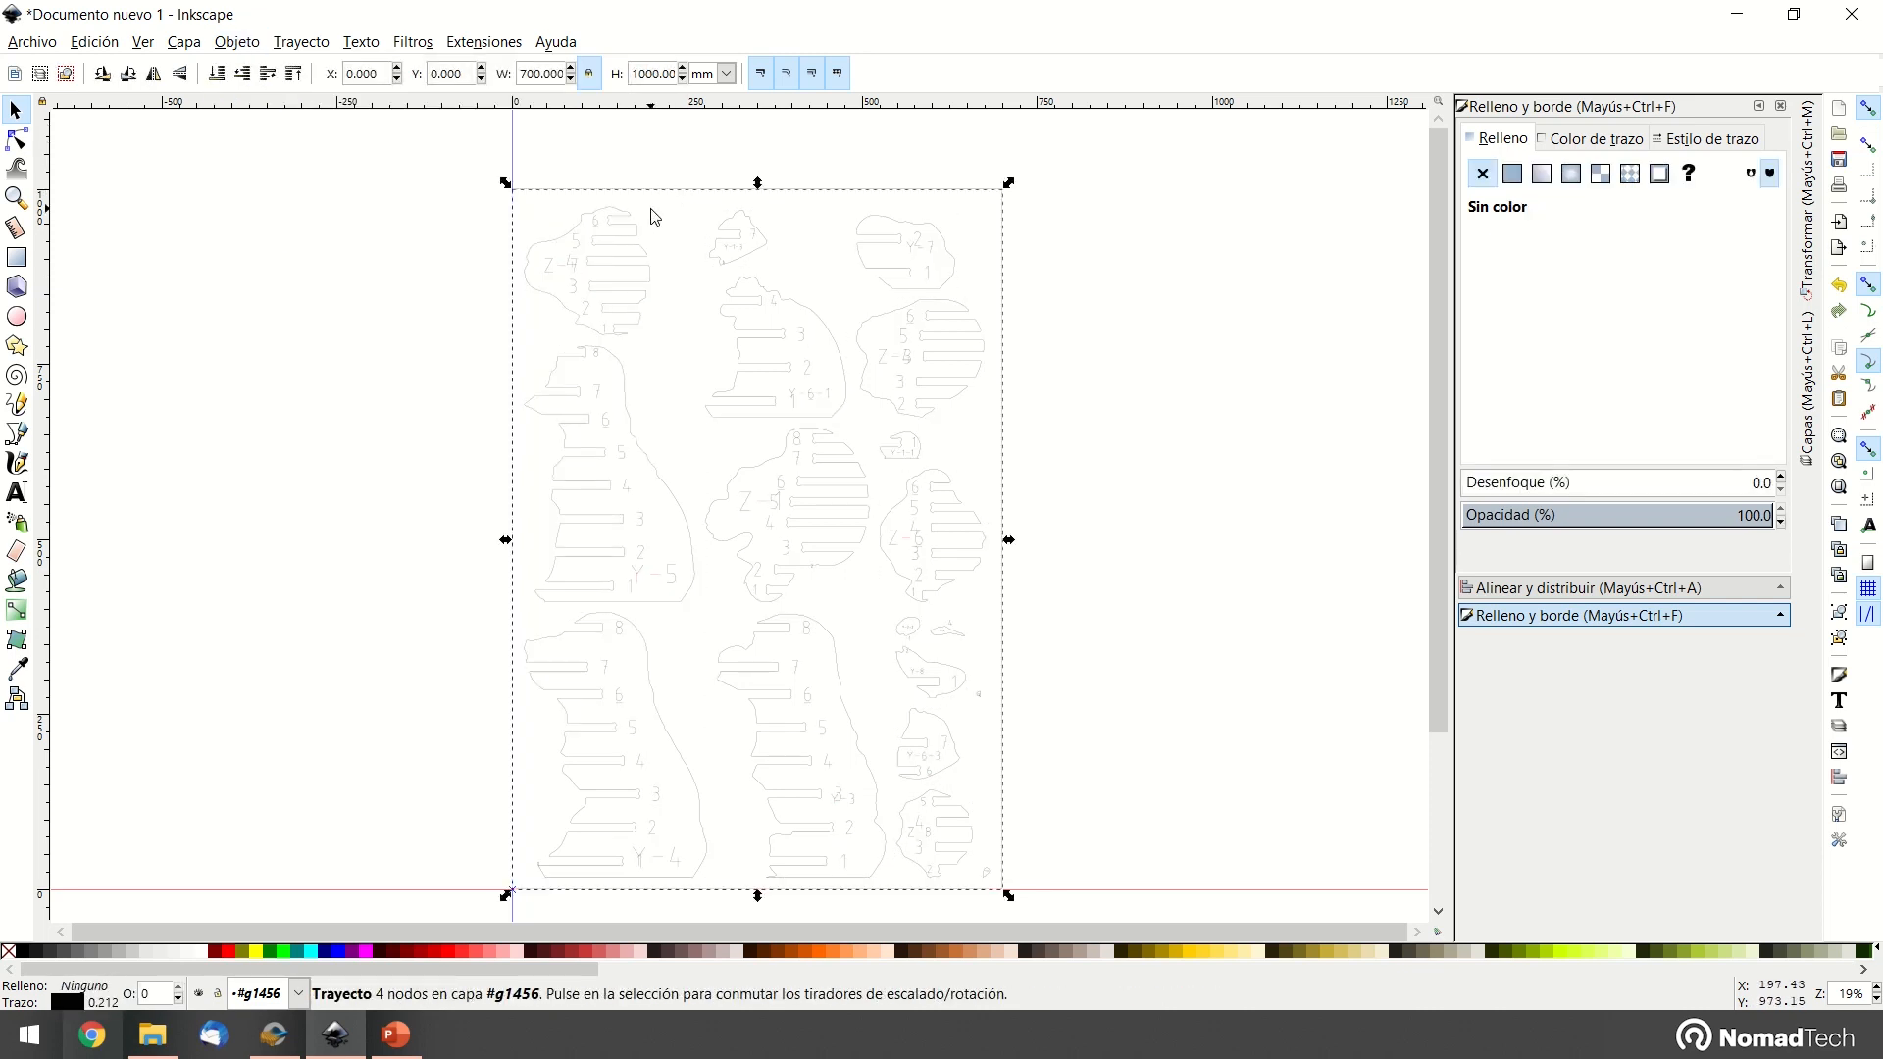
Select several part contours and the sheet outline in turn to check whether they are separate paths
left_click(633, 225)
left_click(726, 243)
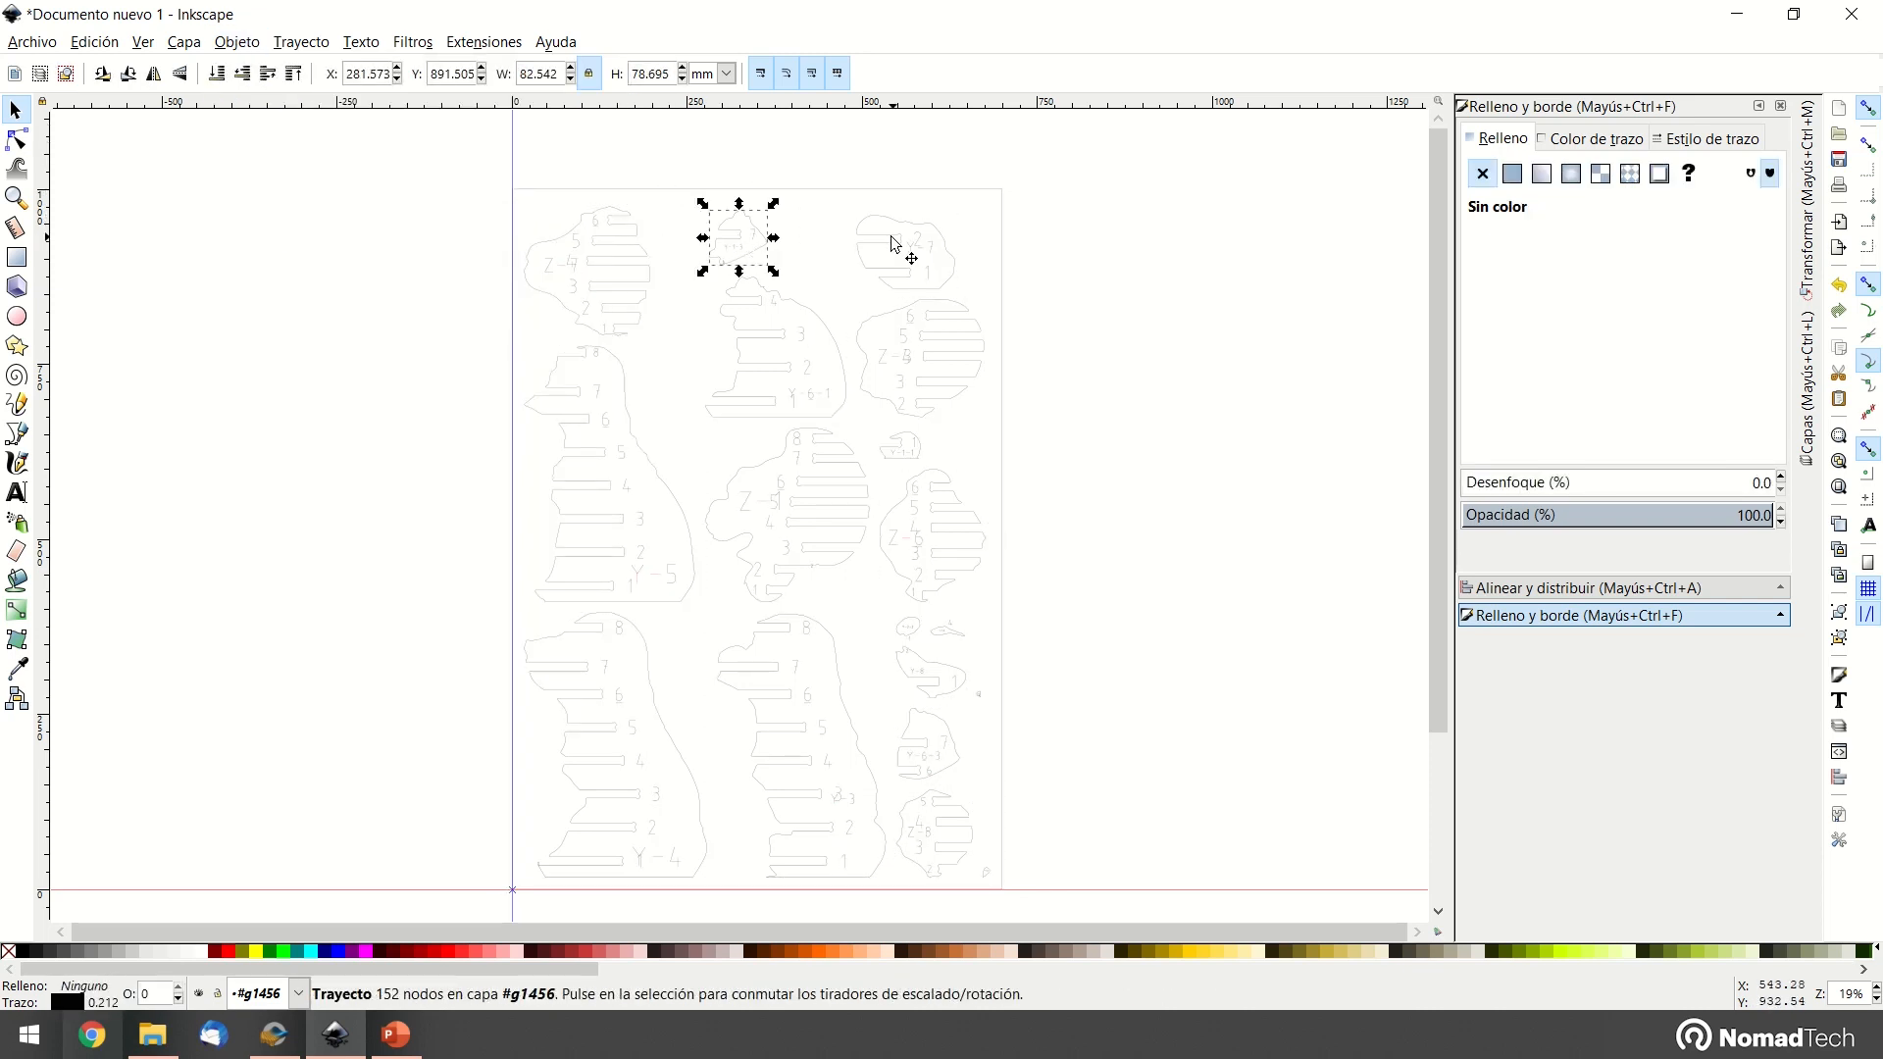
double_click(895, 244)
left_click(12, 112)
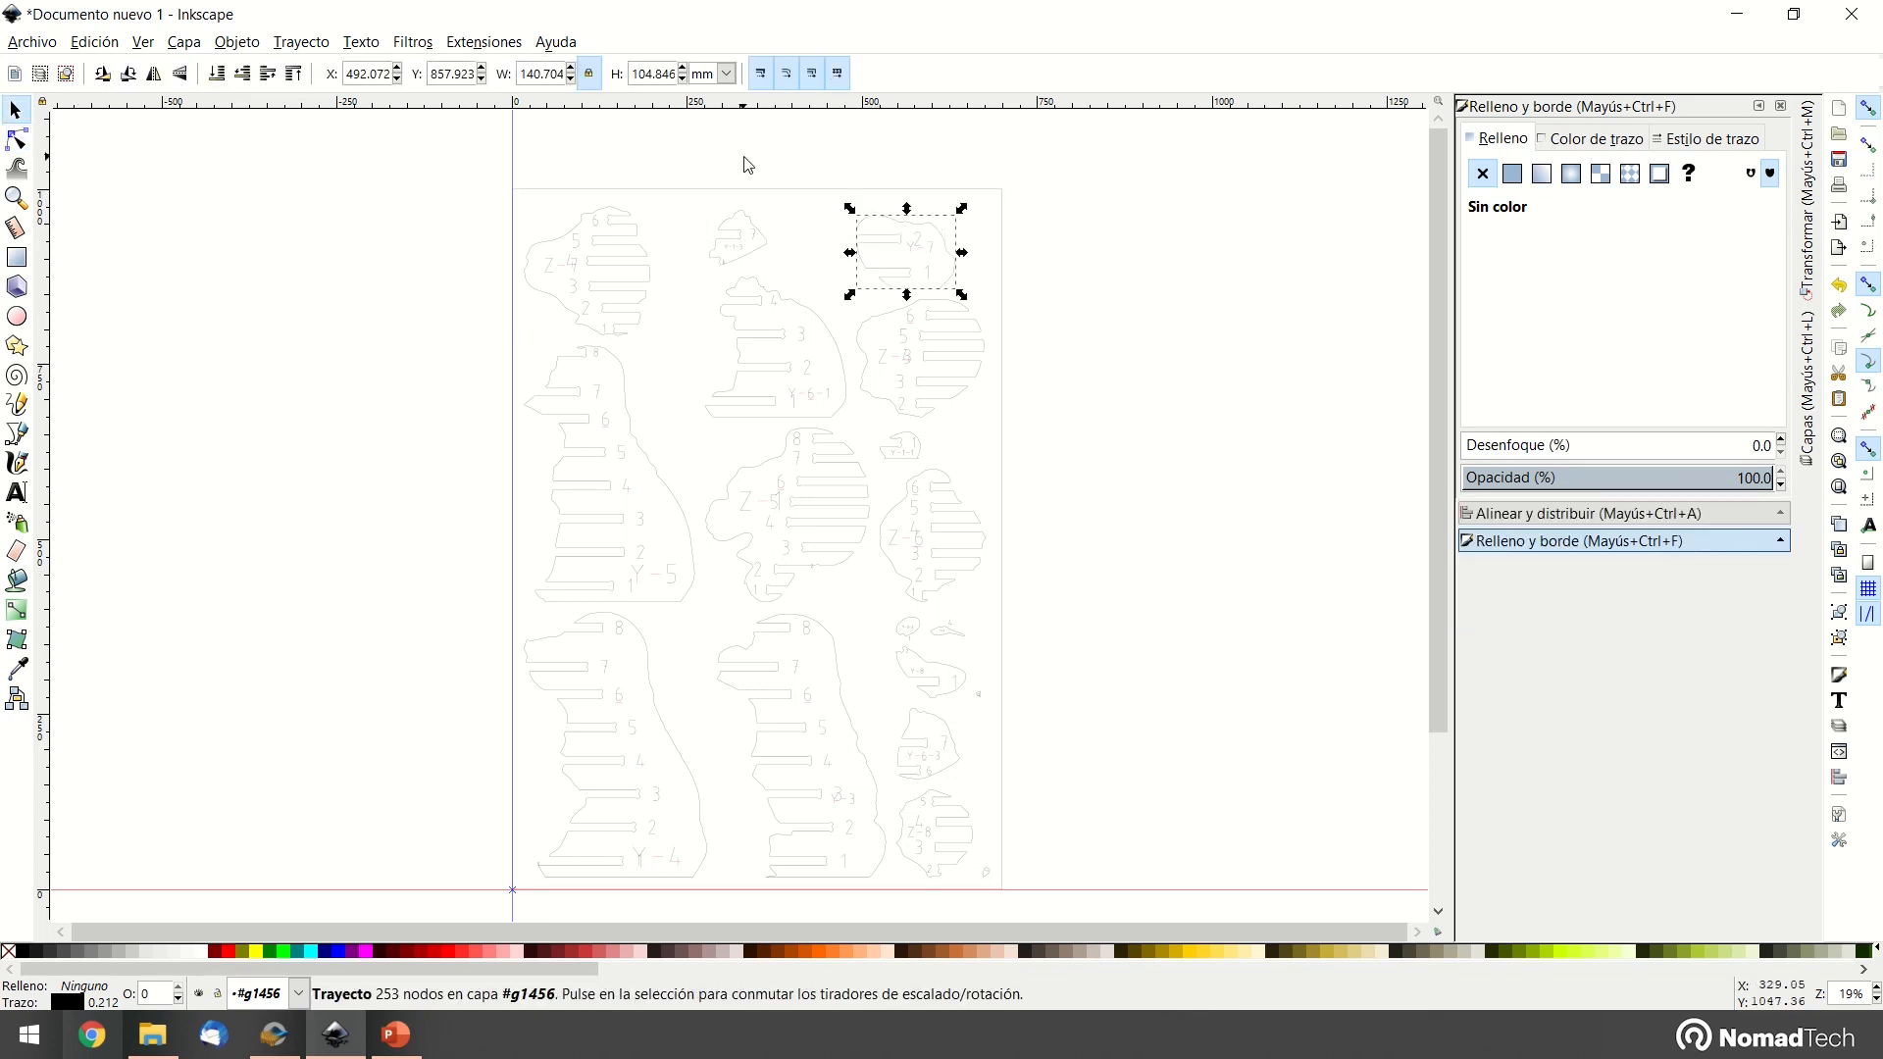
left_click(743, 195)
left_click(743, 190)
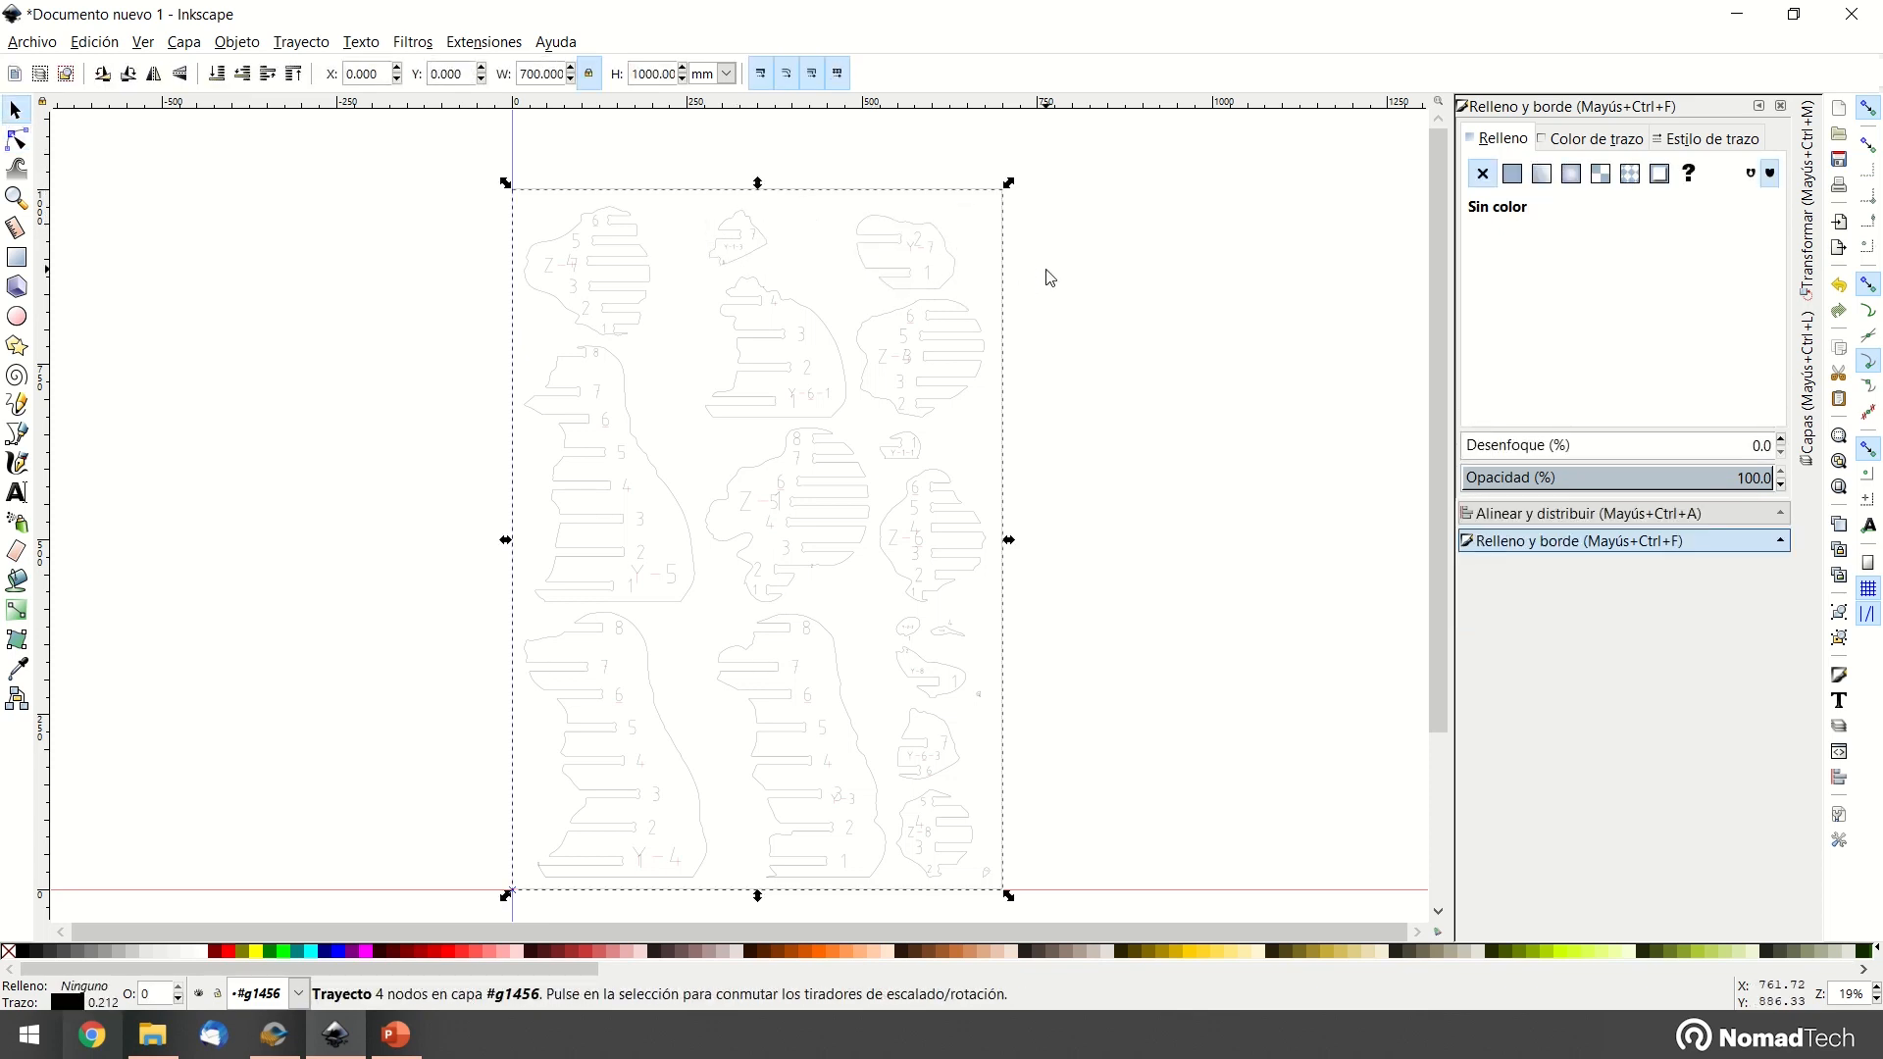
left_click(1069, 785)
Delete the small Y-2-2 piece, the narrow piece beside it and the tiny loose pieces near the sheet's right edge
scroll(997, 706, "up", 3, "ctrl")
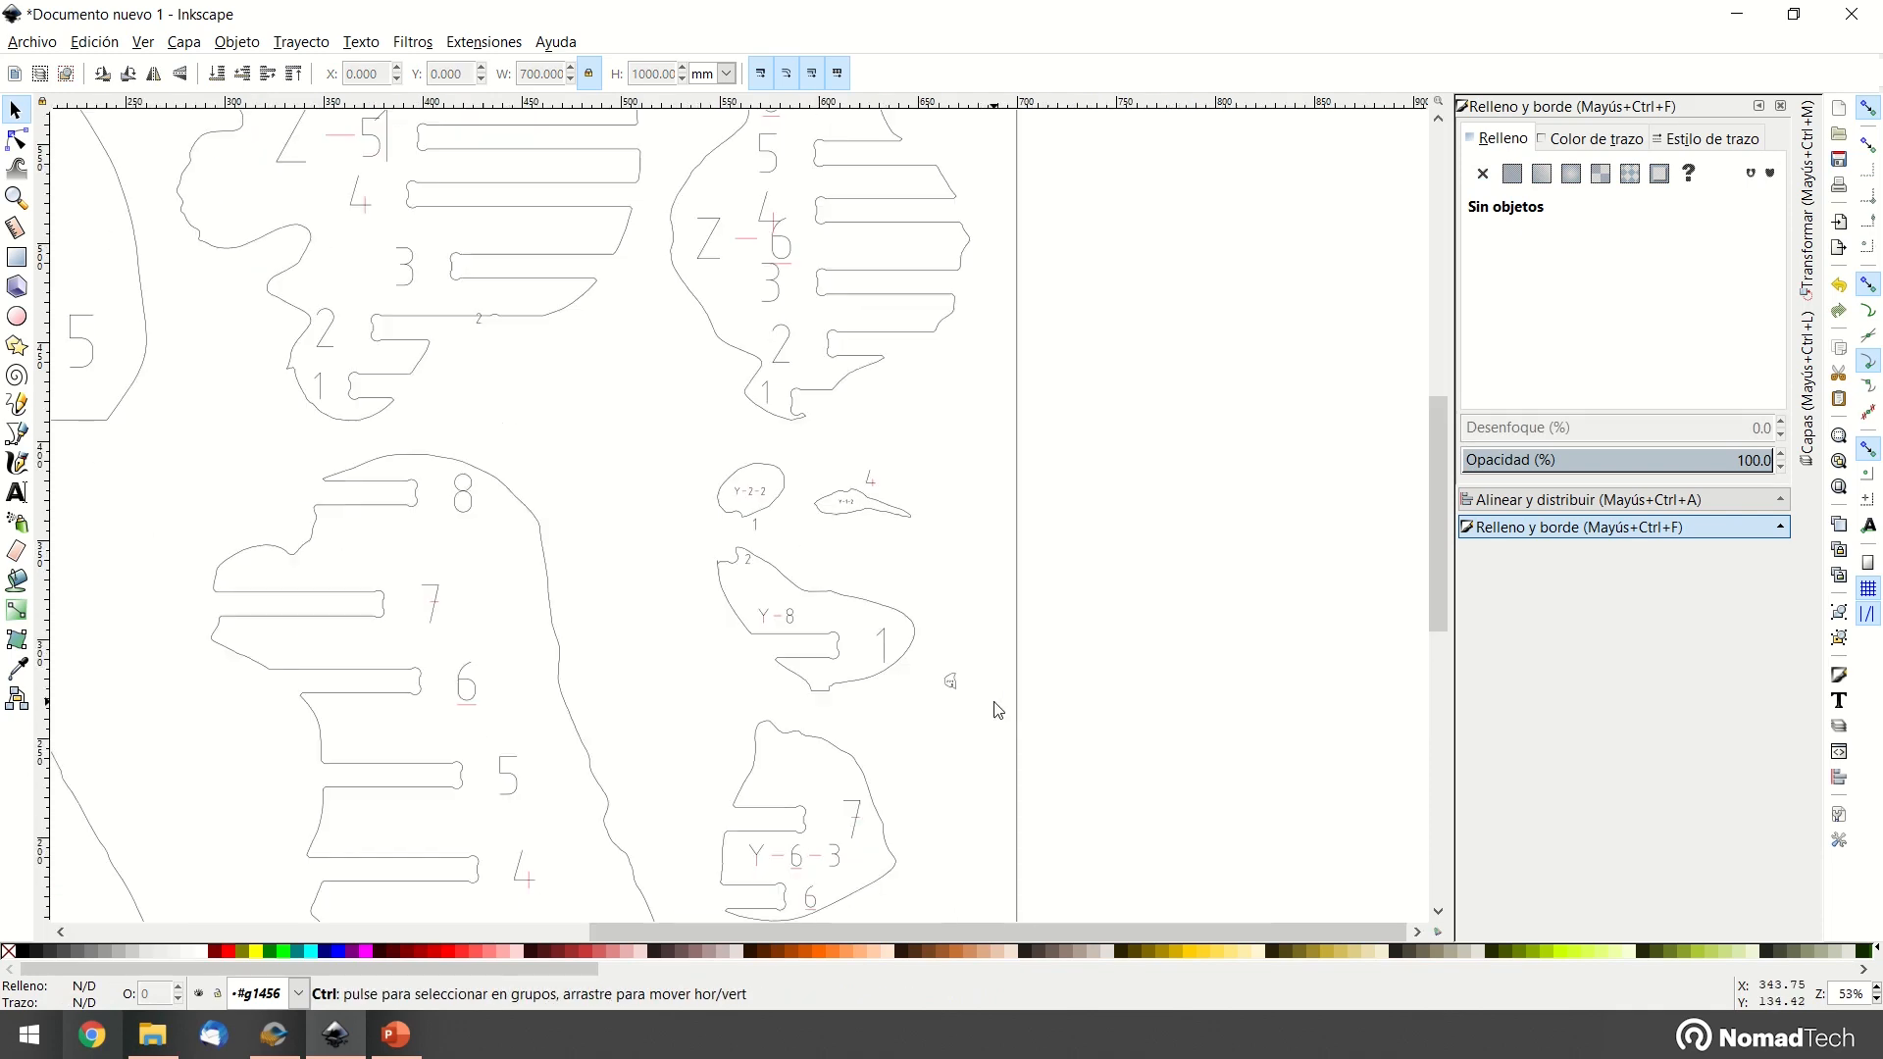
left_click_drag(951, 550, 656, 437)
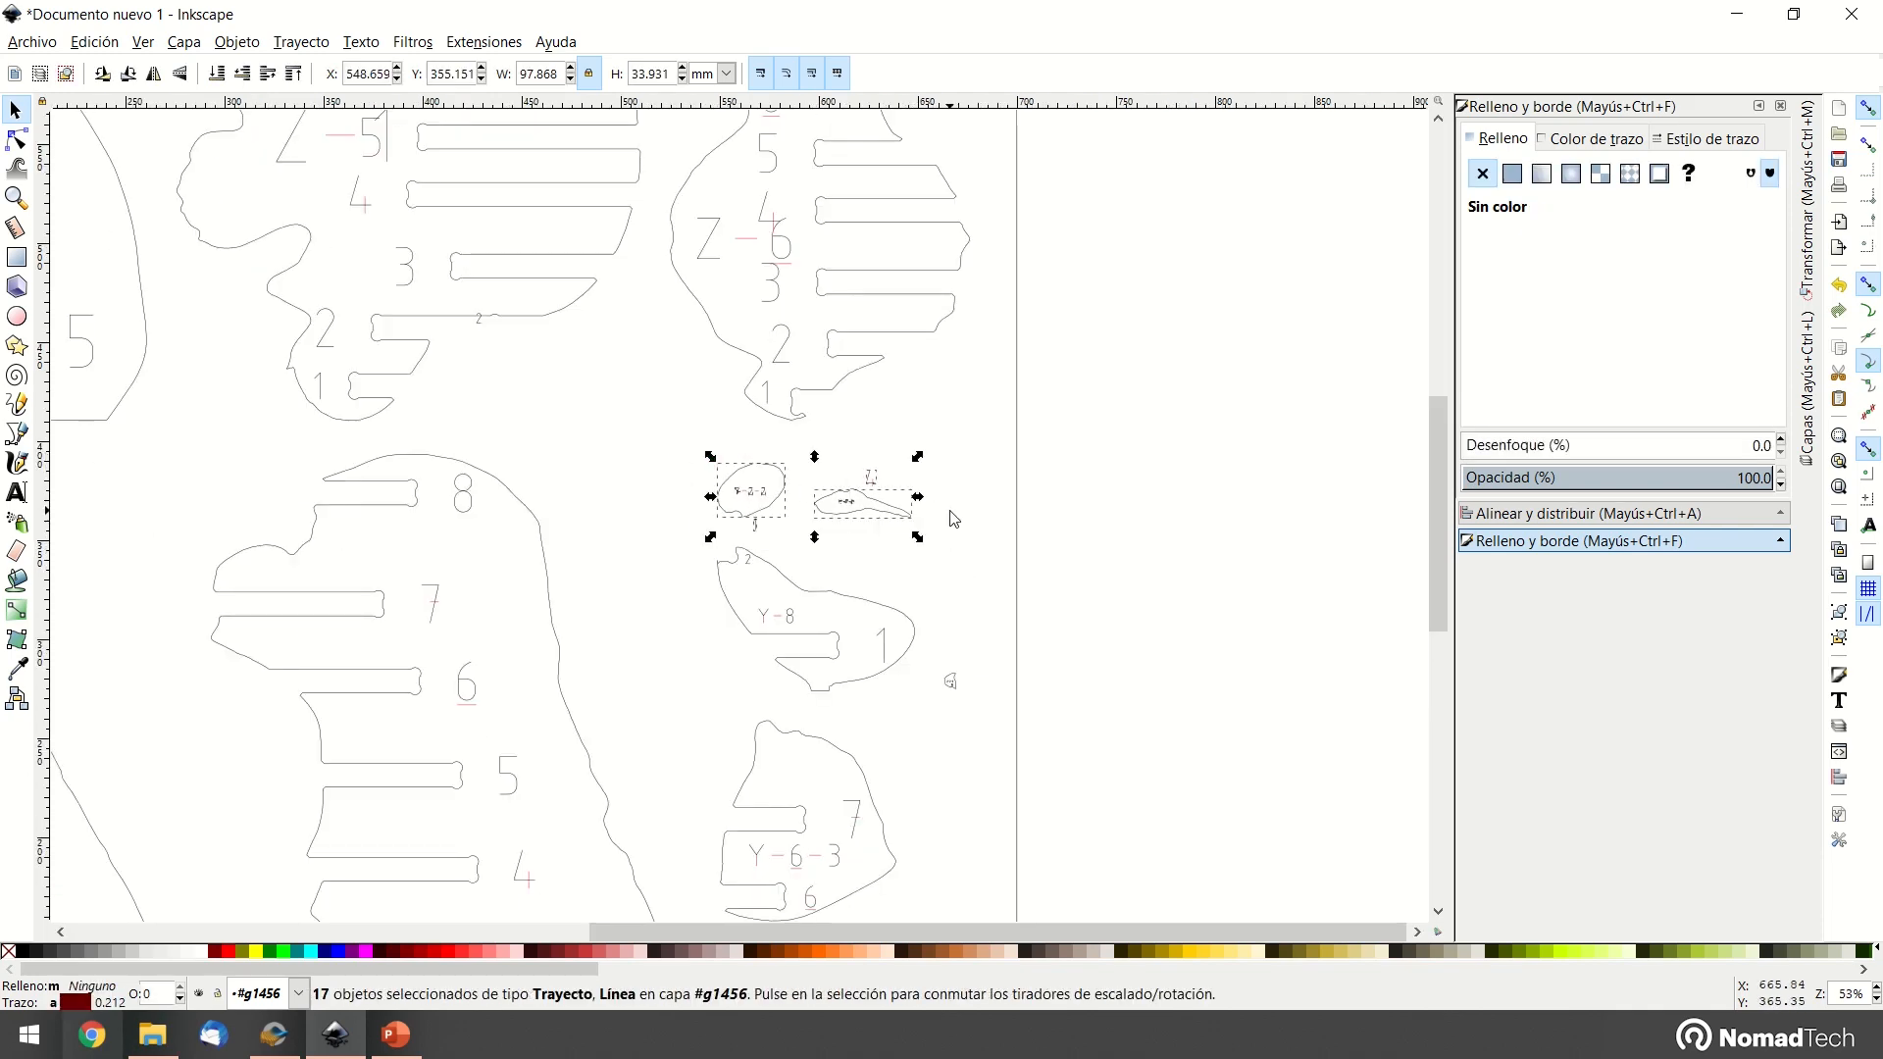
key("Delete")
scroll(942, 637, "down", 10)
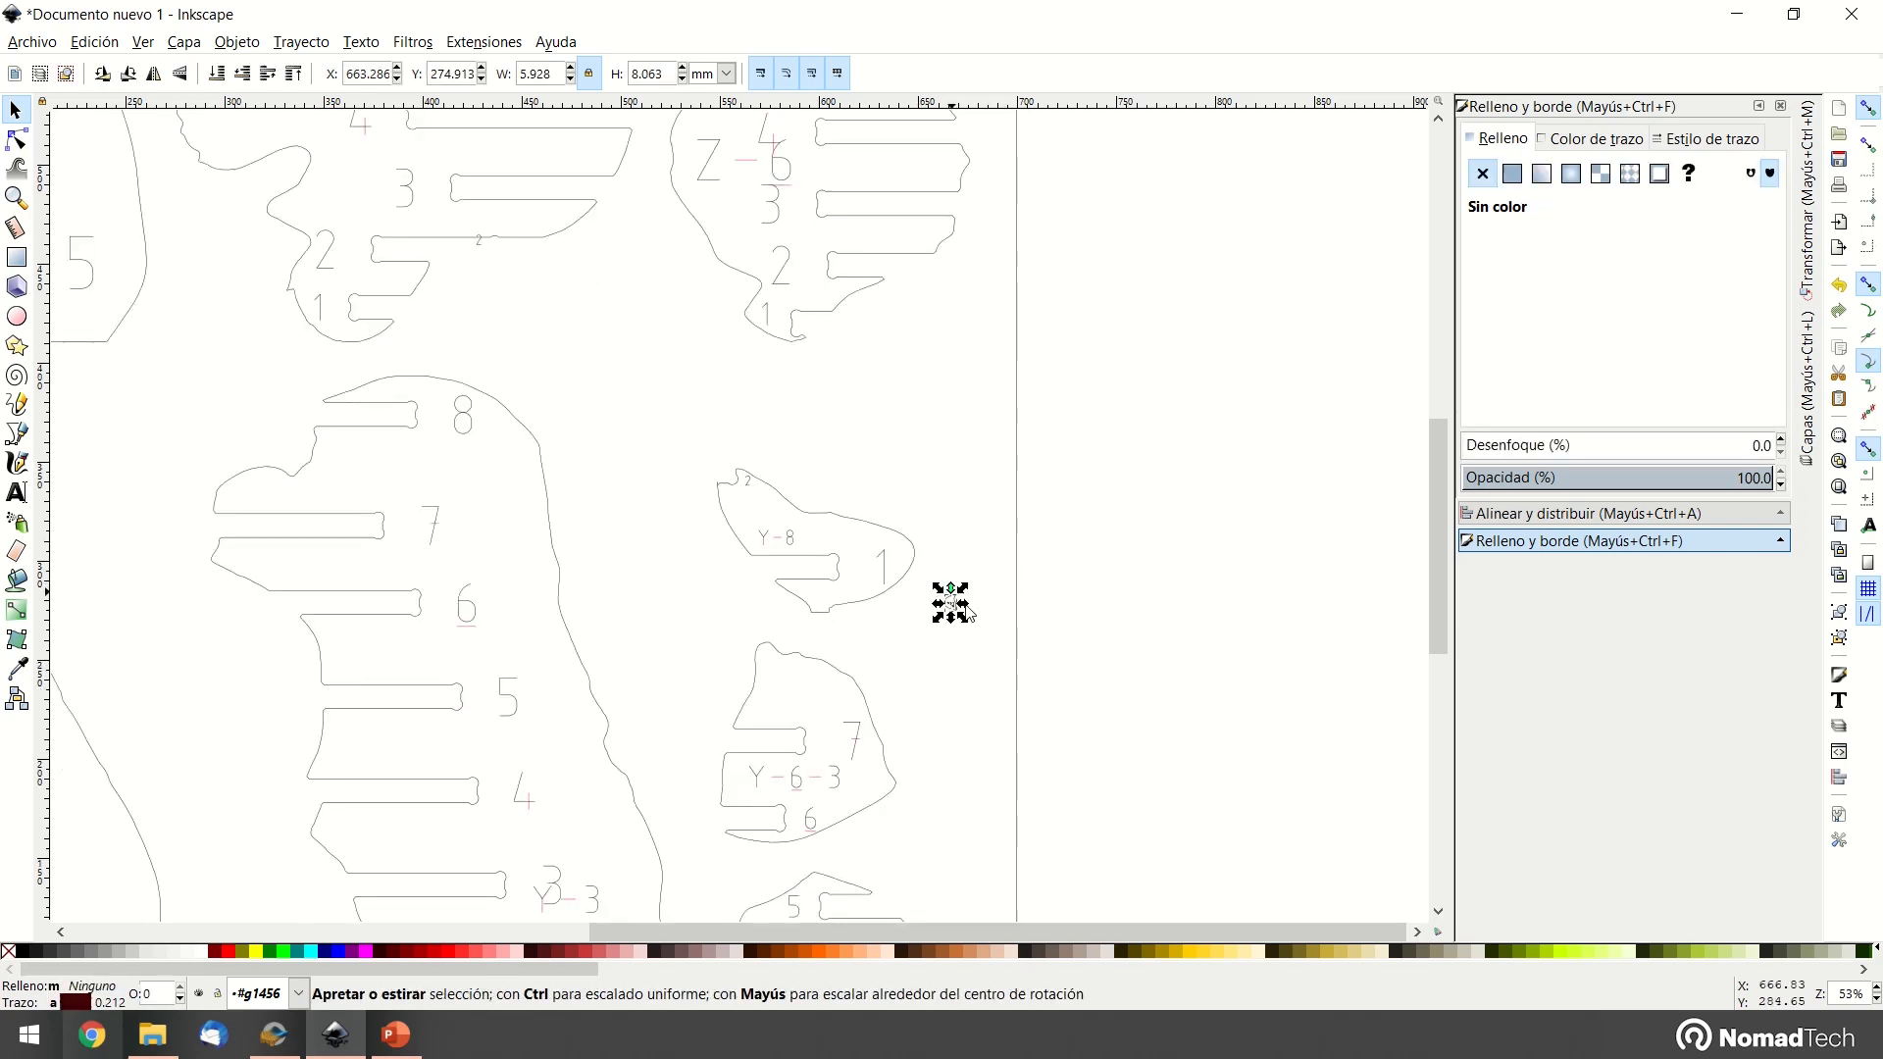
left_click_drag(962, 628, 991, 643)
scroll(975, 602, "down", 2, "ctrl")
scroll(773, 262, "up", 10)
scroll(1004, 748, "left", 3)
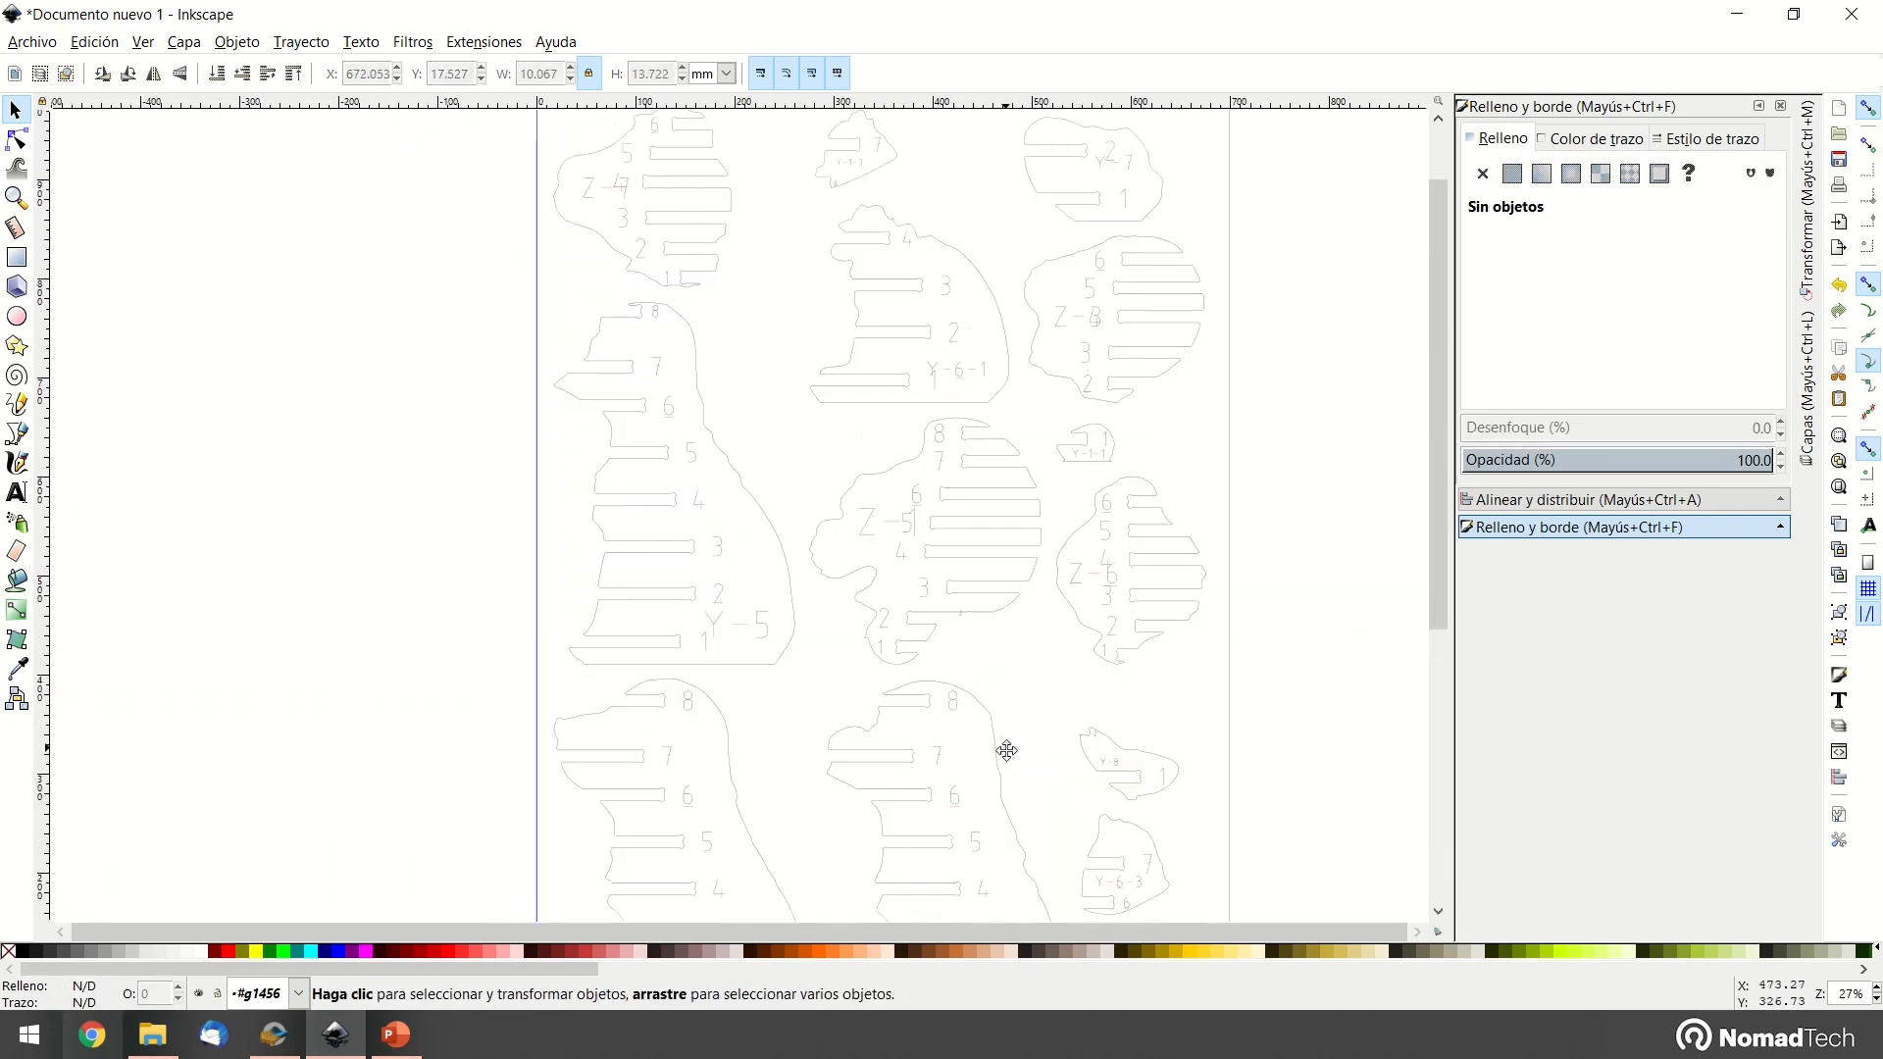
Select the outer contours of all parts except the small Y-1-1 and move them off the sheet to its left
scroll(988, 567, "down", 3)
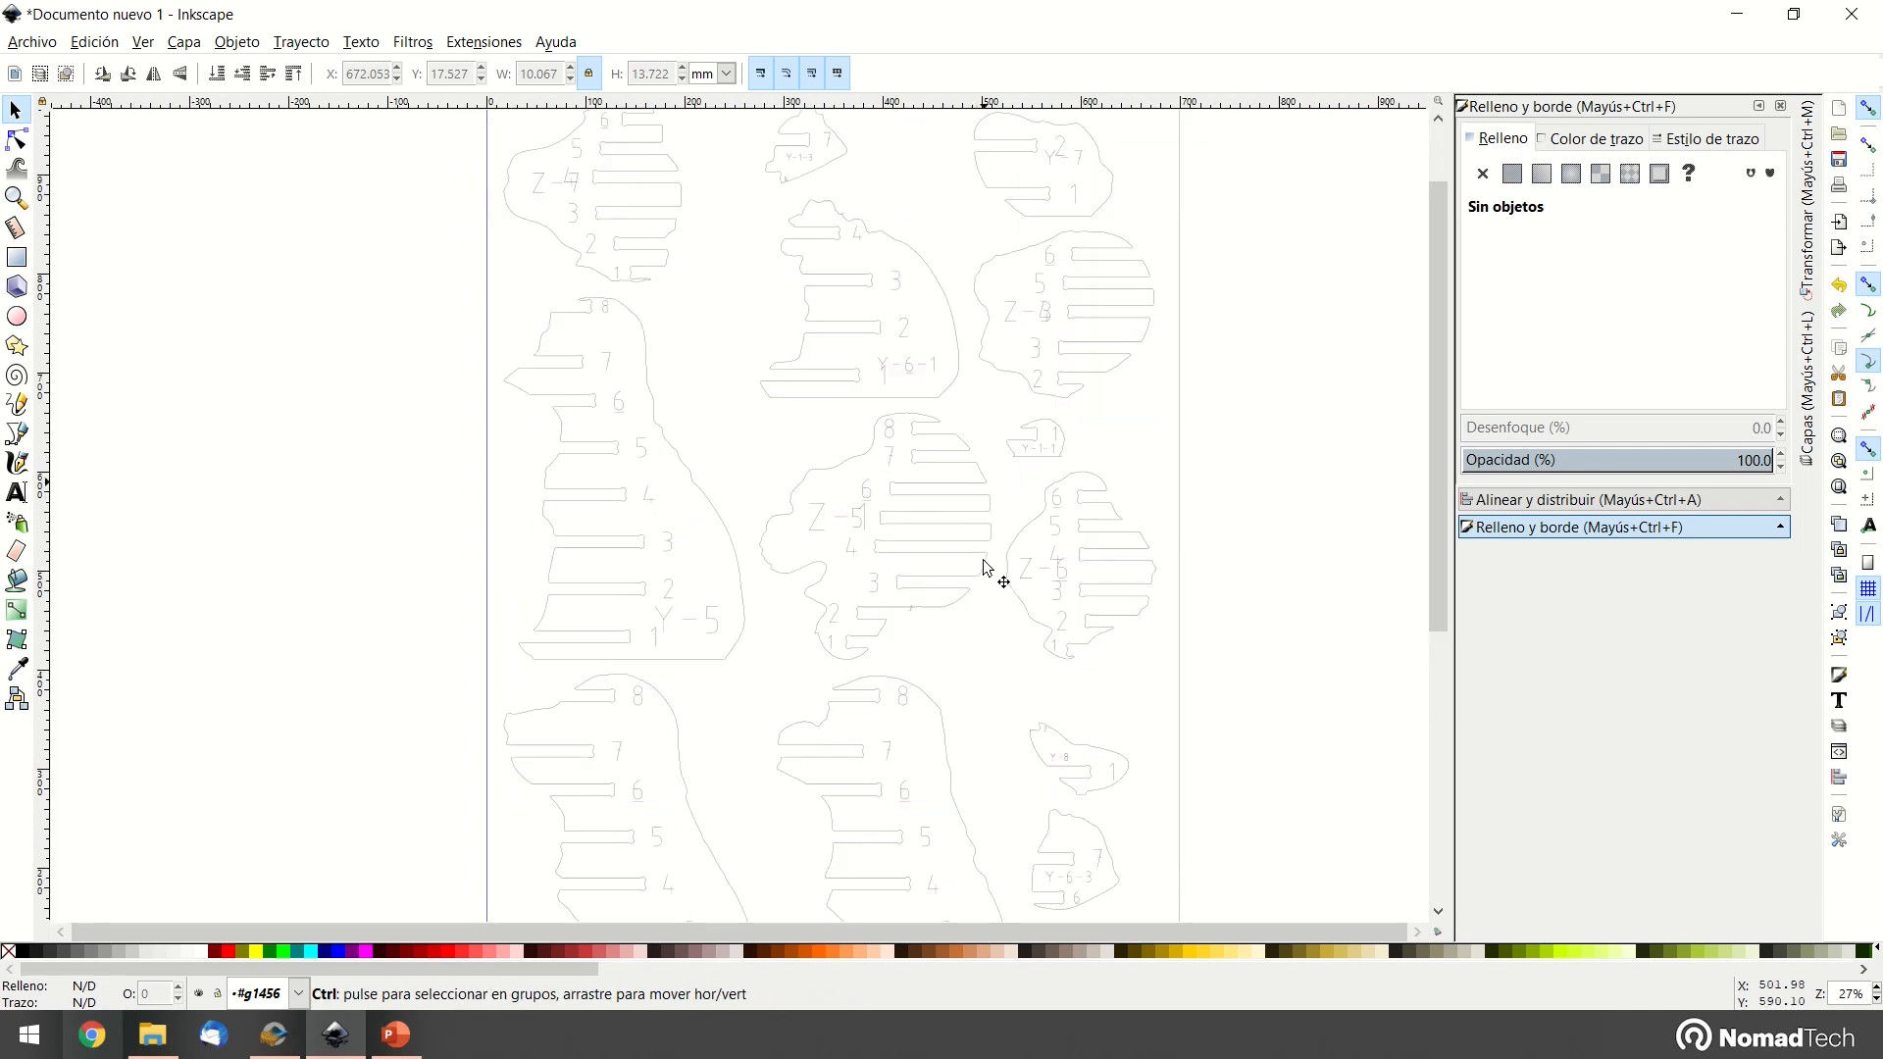
scroll(1052, 575, "down", 1, "ctrl")
middle_click_drag(1051, 576, 971, 470)
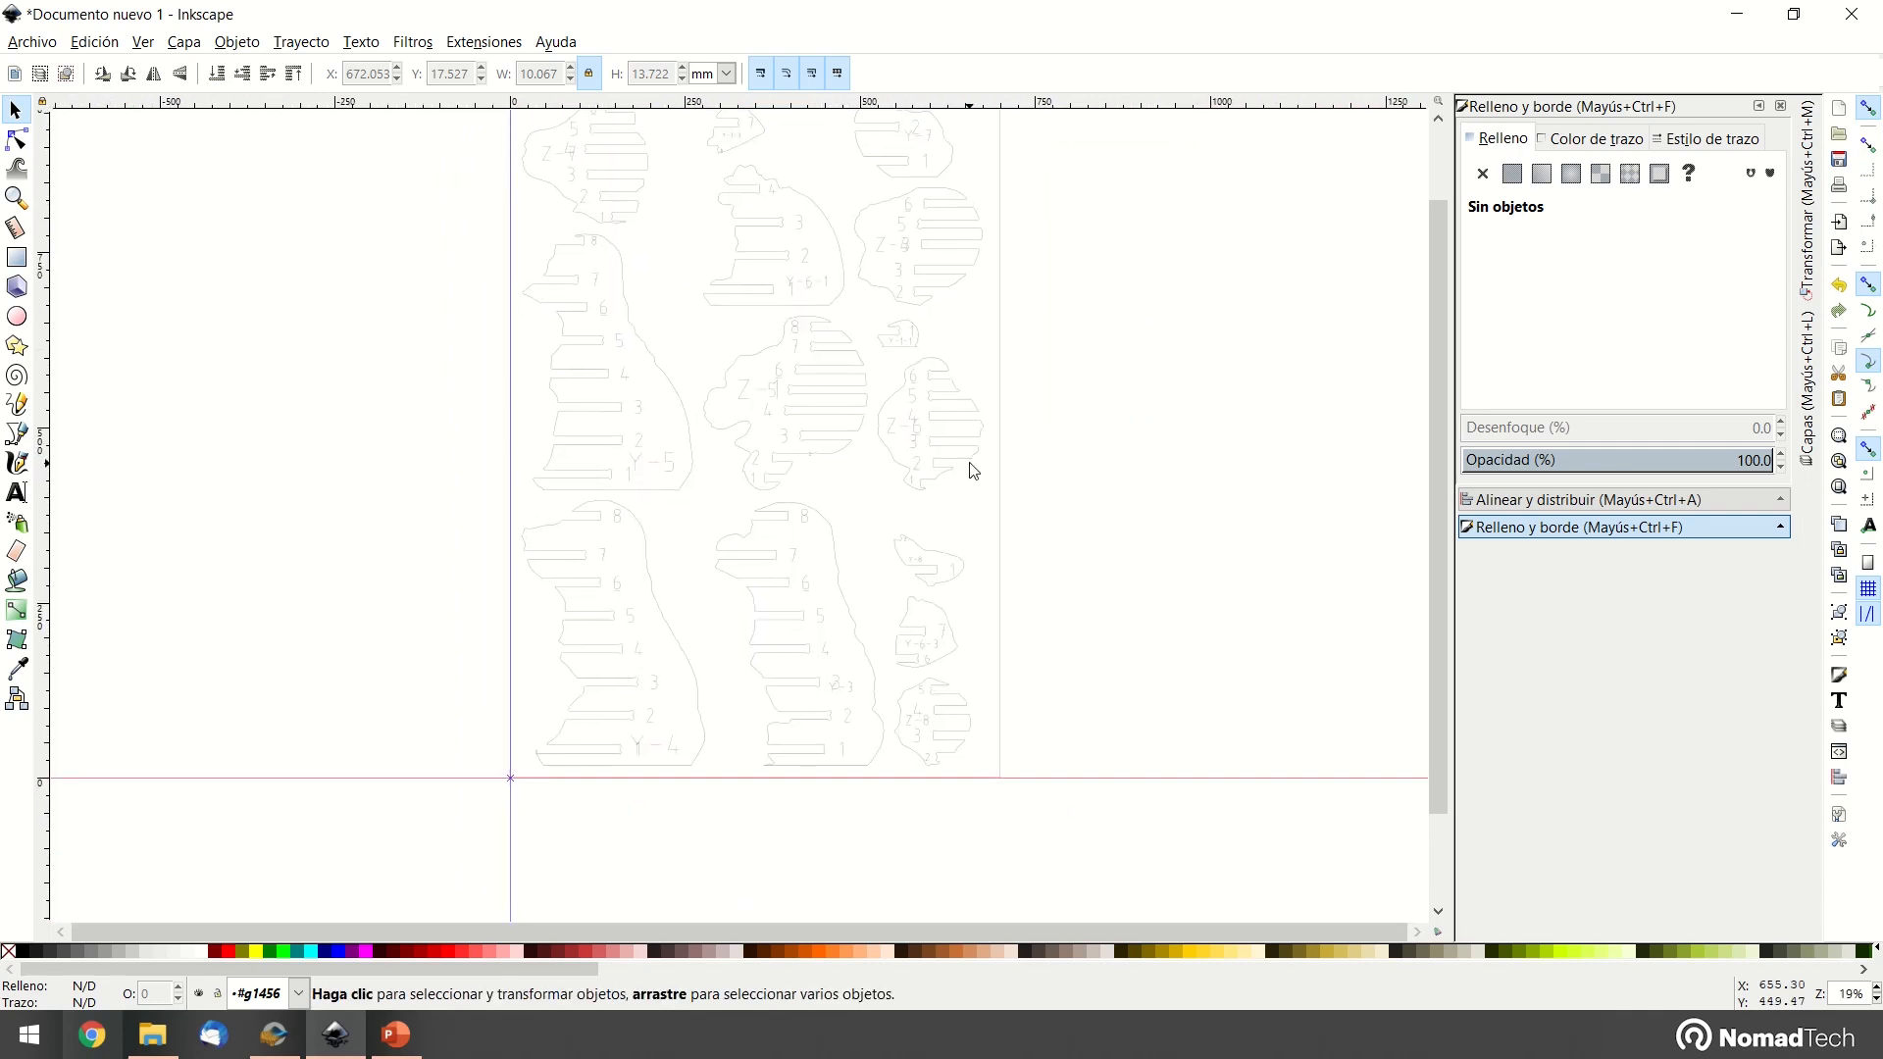
left_click(694, 686)
left_click(888, 733, "shift")
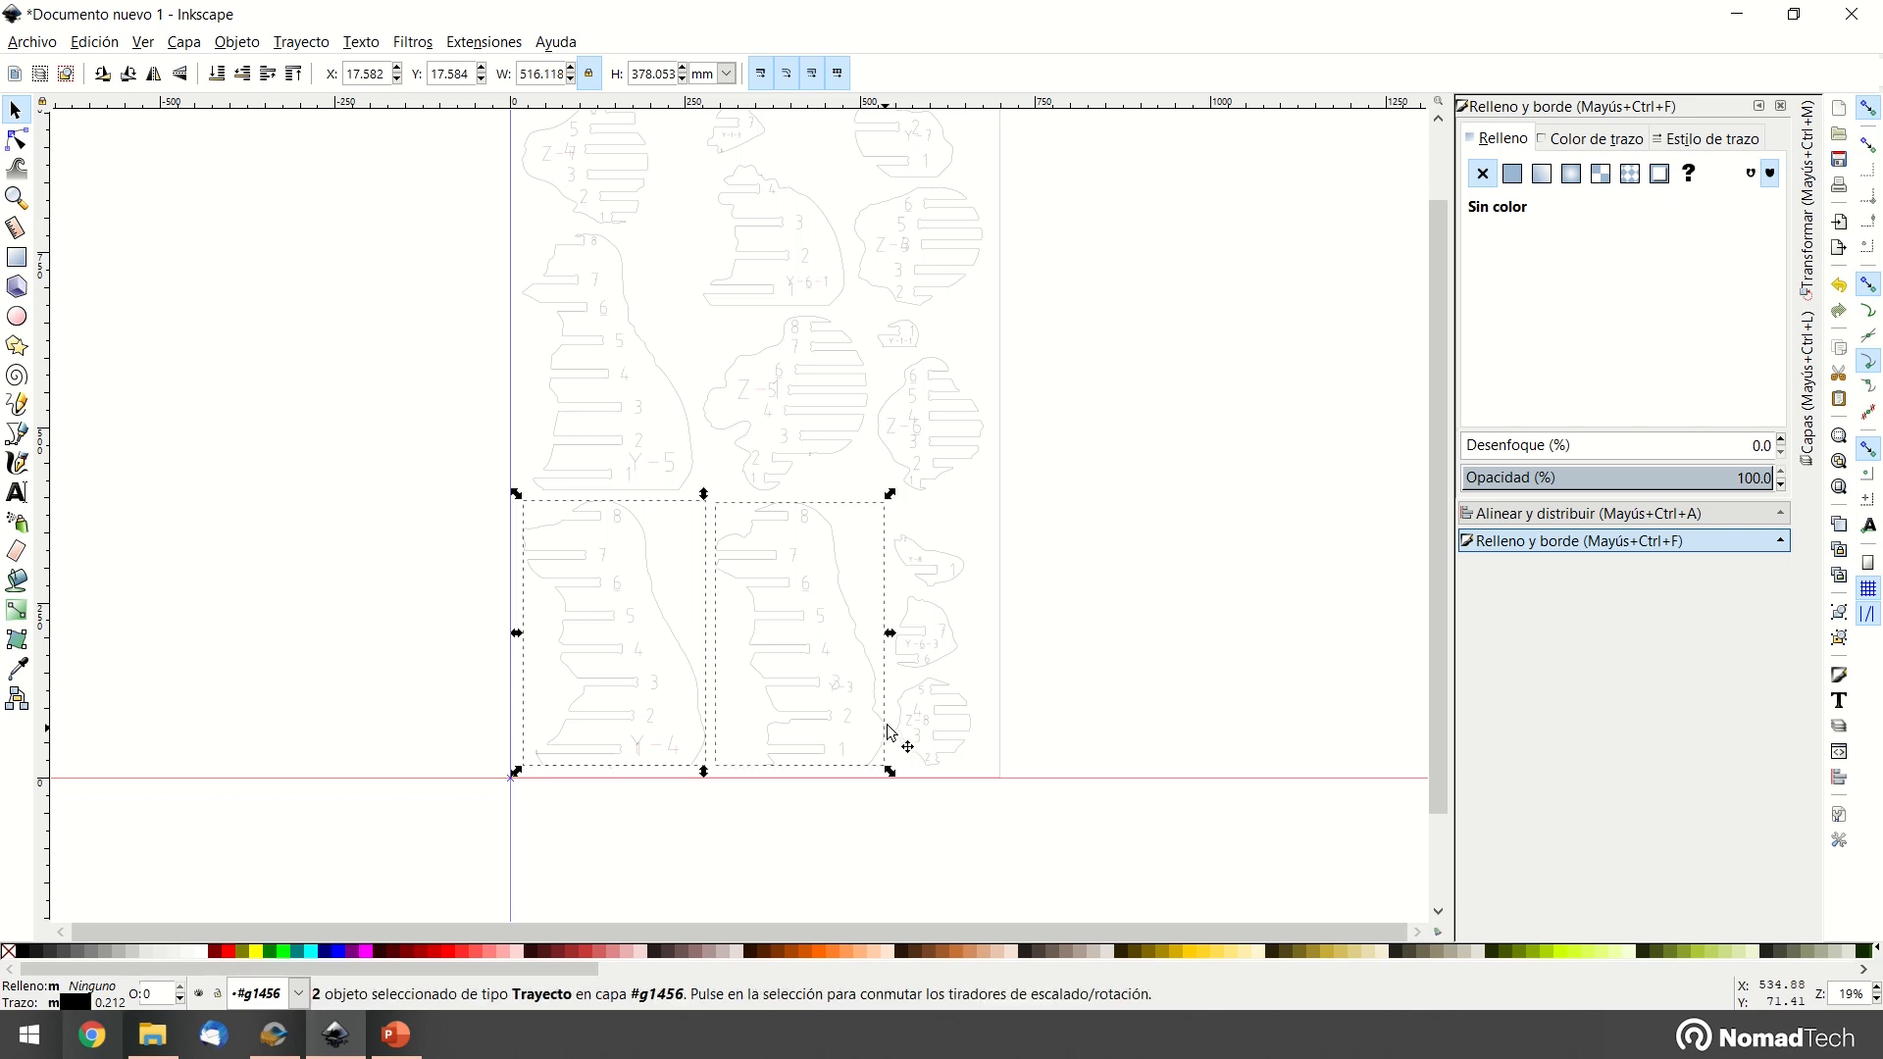
left_click(950, 628, "shift")
left_click(937, 586, "shift")
left_click(954, 687, "shift")
left_click(947, 444, "shift")
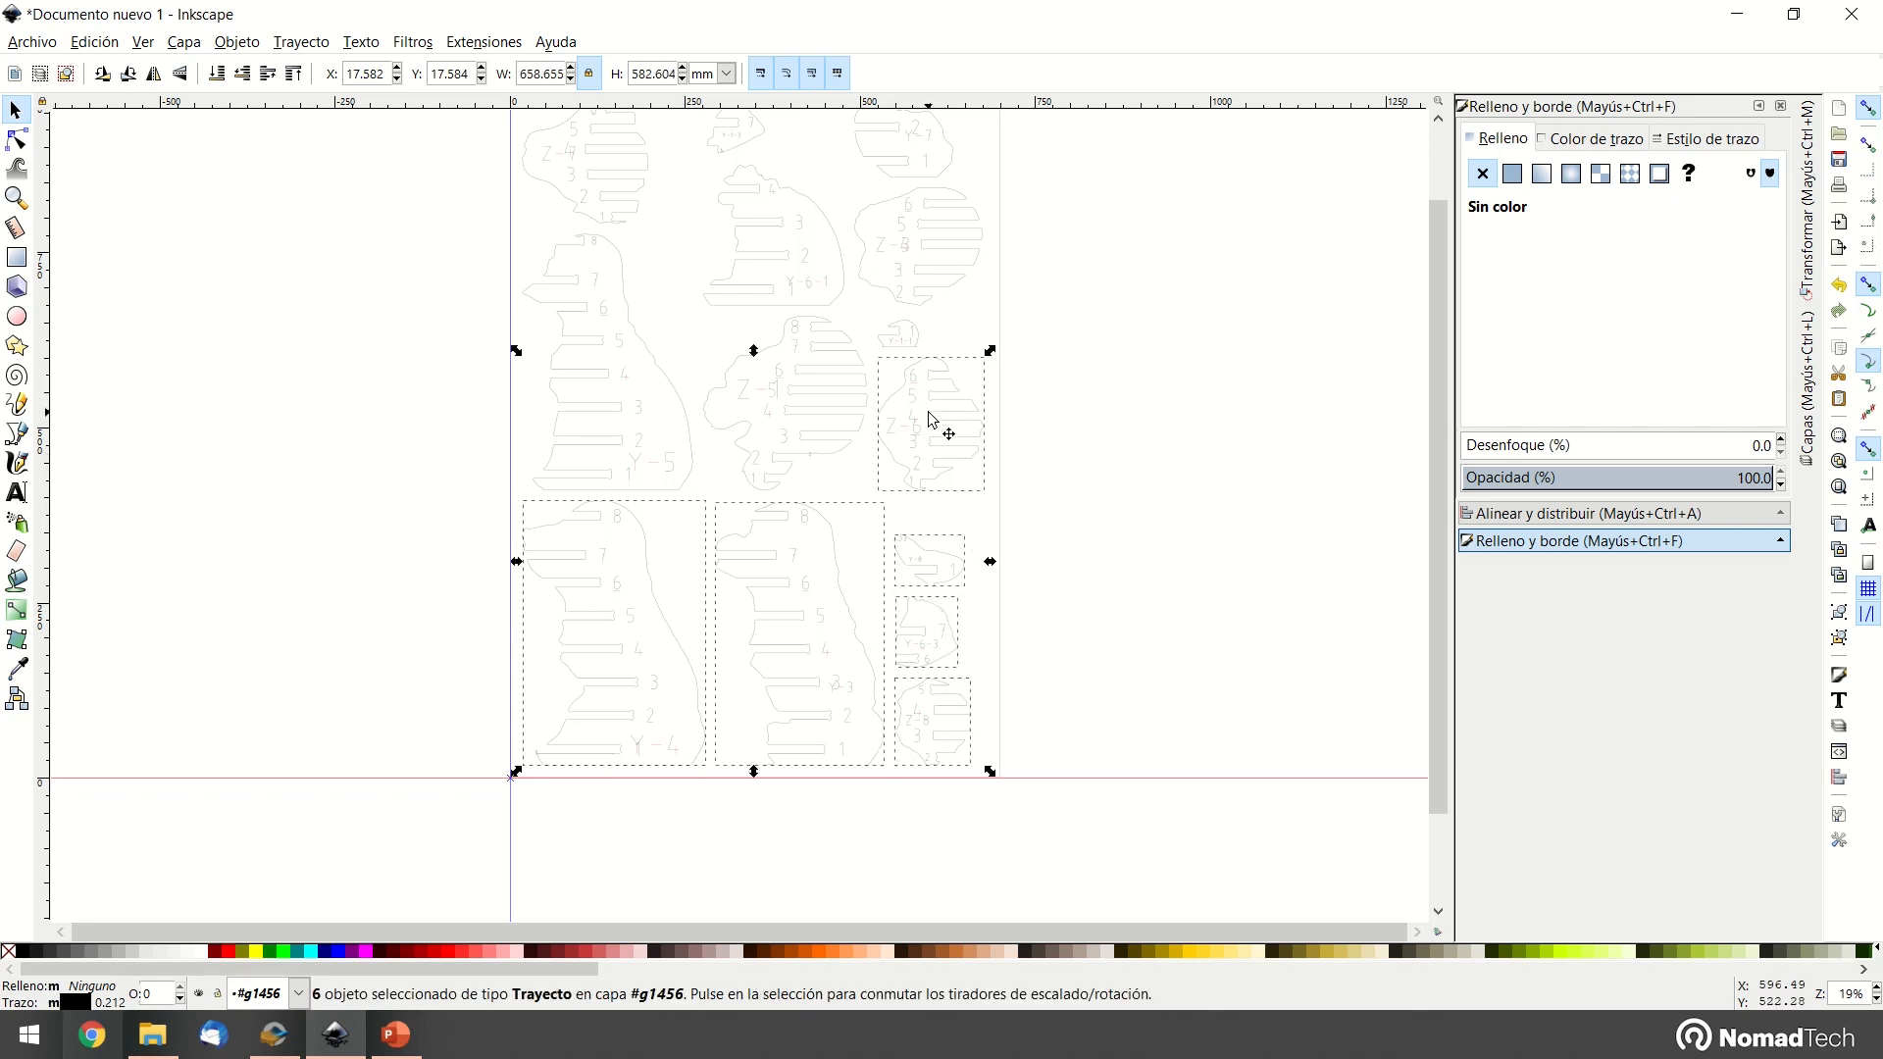
scroll(932, 421, "up", 3, "ctrl")
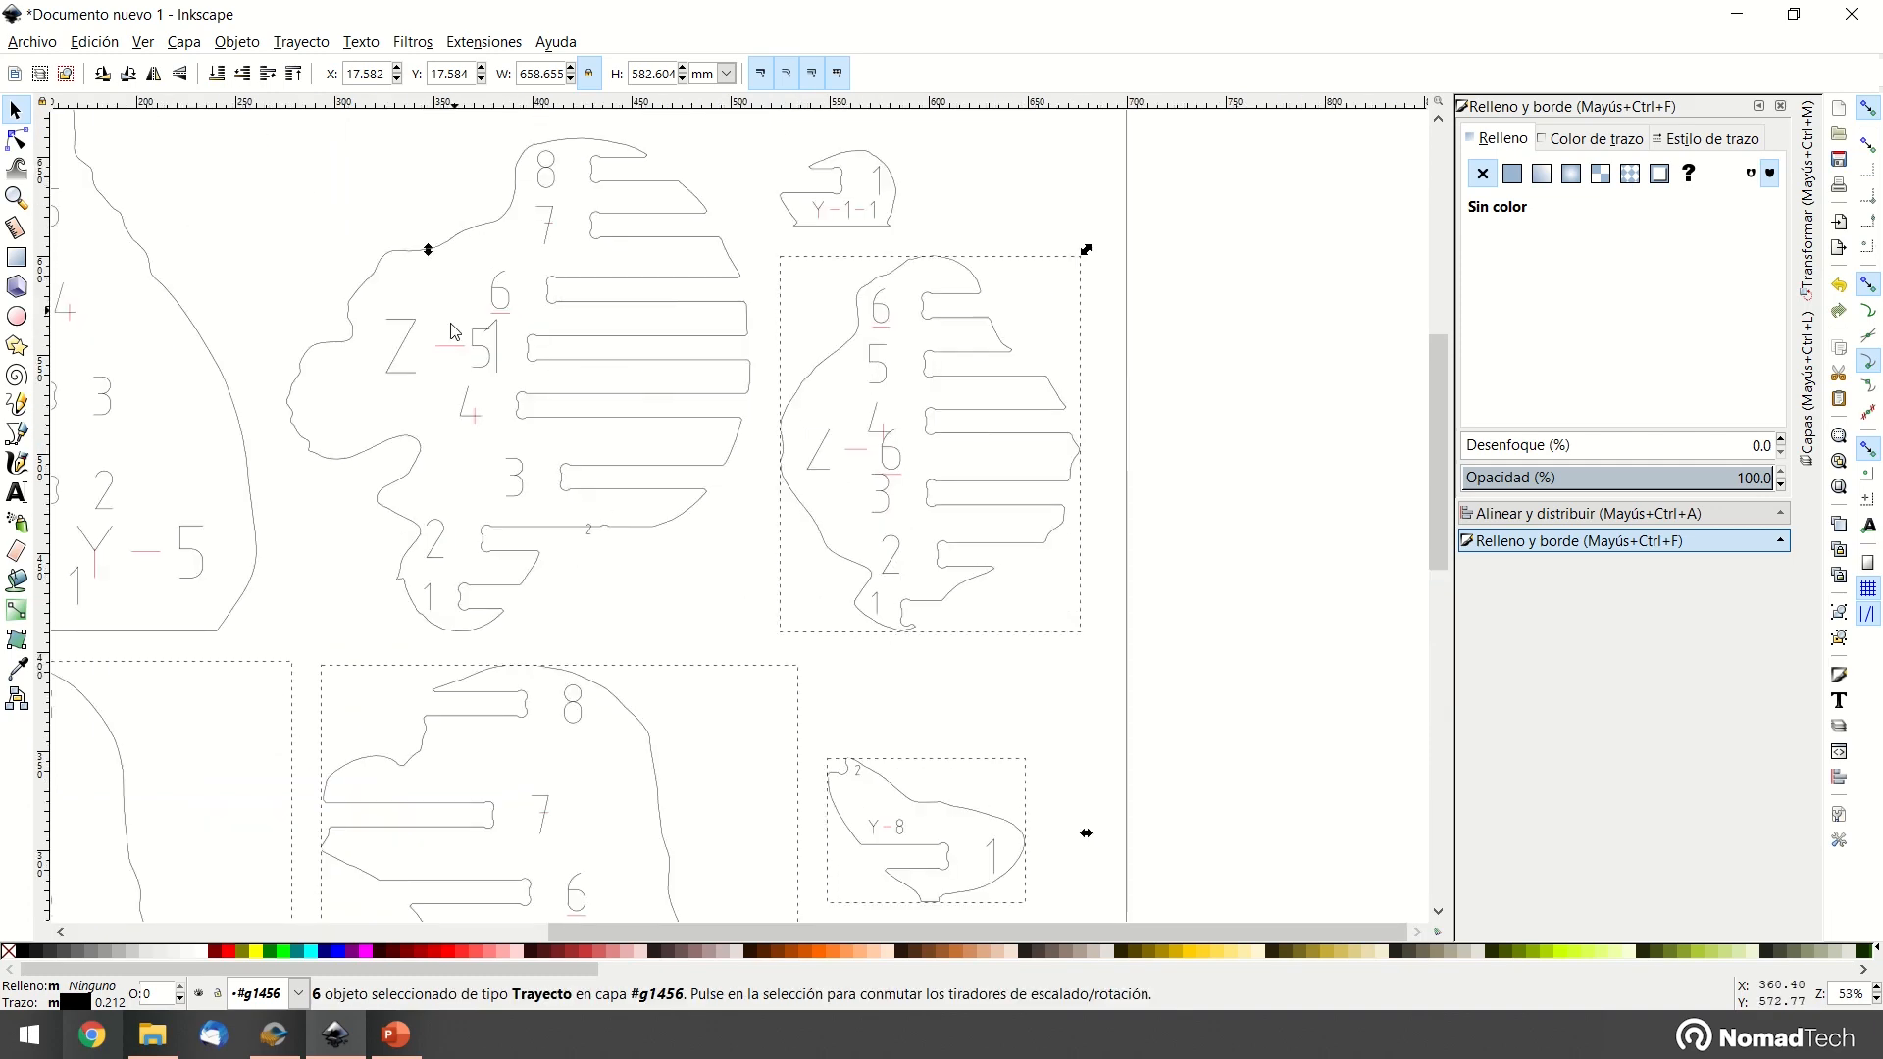
scroll(736, 417, "down", 1, "ctrl")
scroll(738, 417, "down", 1, "ctrl")
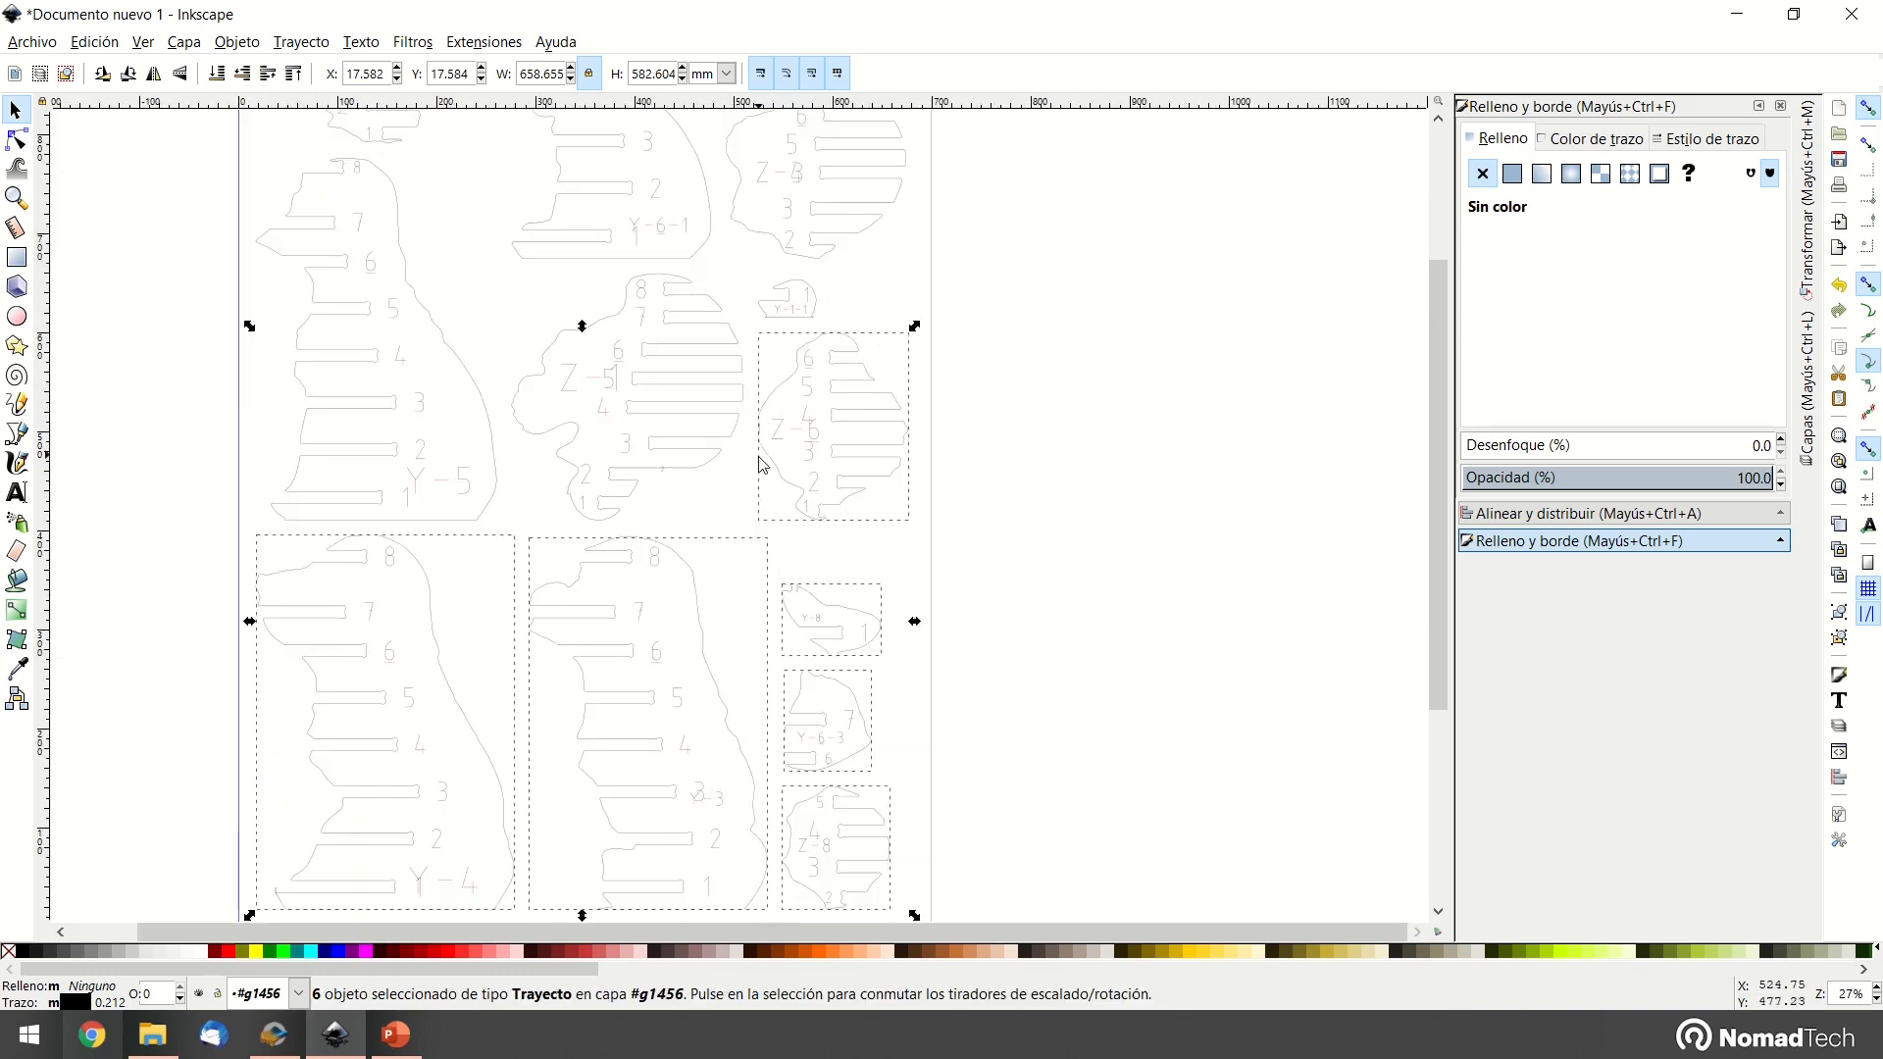
left_click(700, 470, "shift")
scroll(711, 459, "up", 5, "shift")
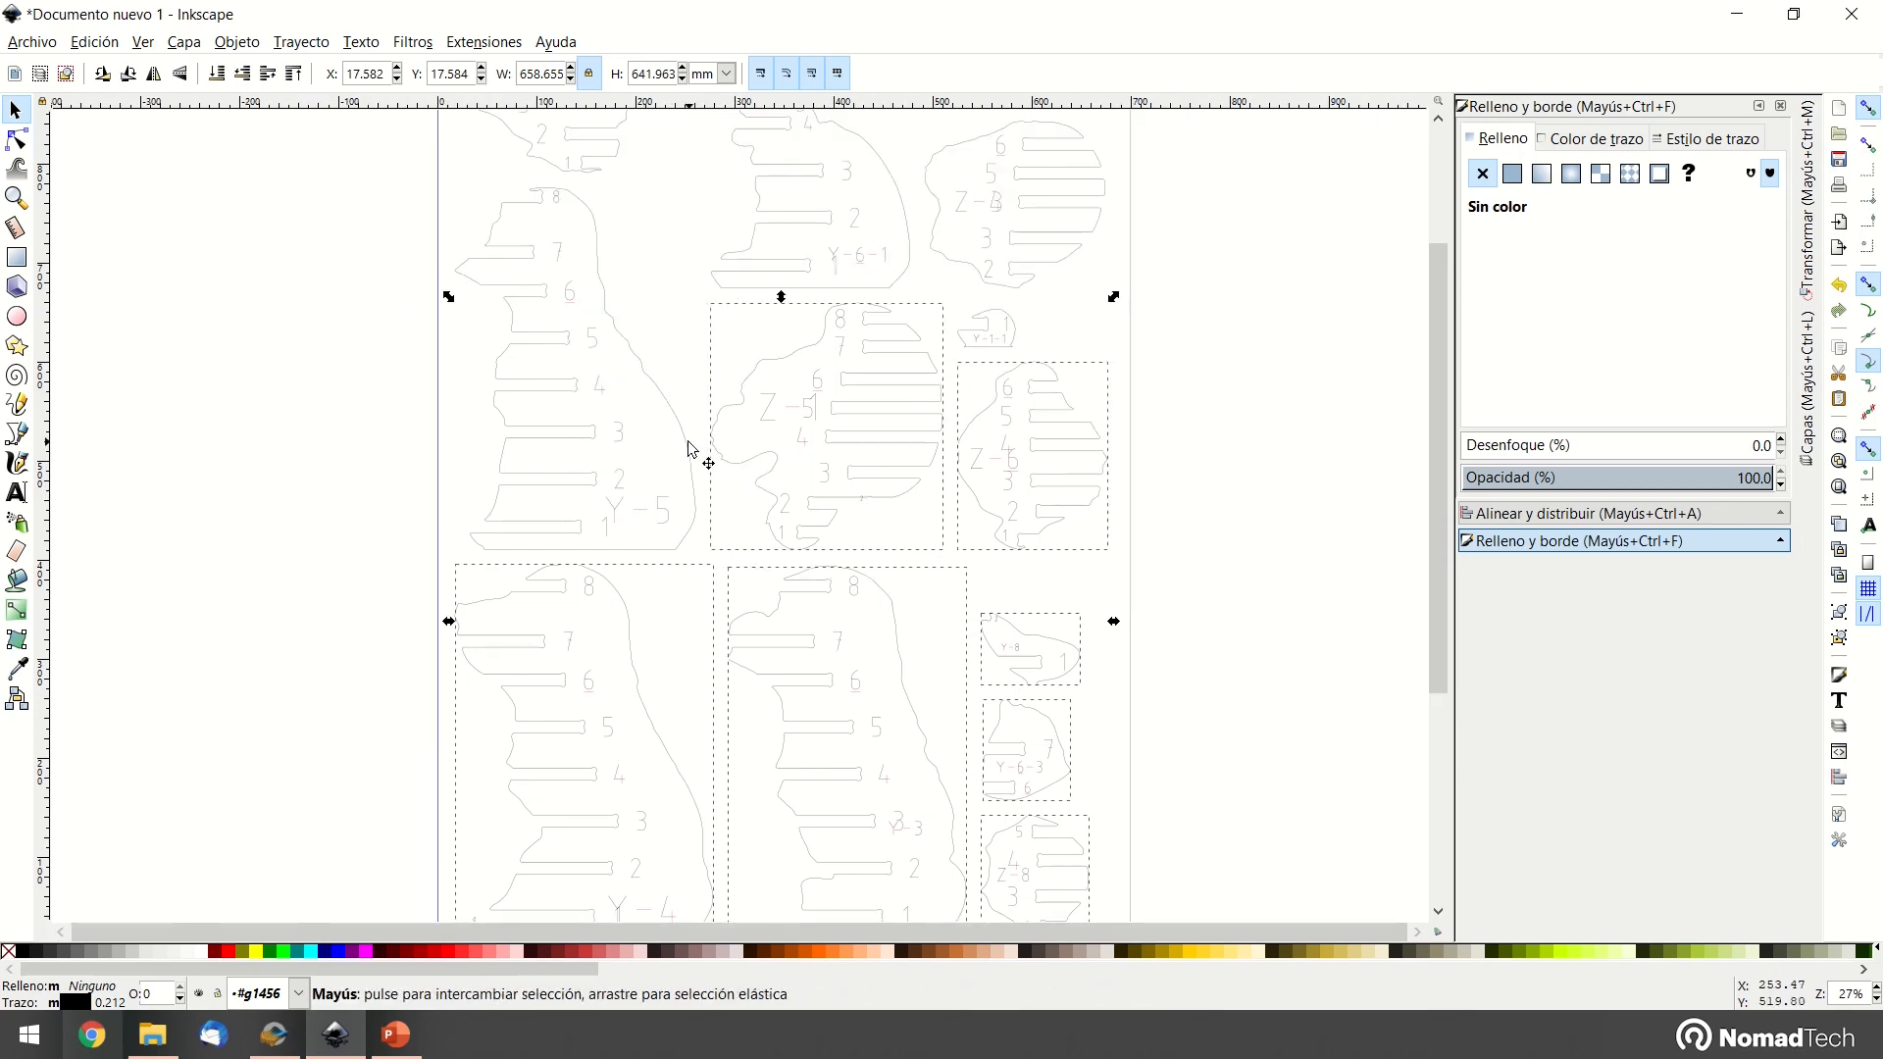
left_click(690, 446, "shift")
middle_click_drag(687, 259, 687, 520)
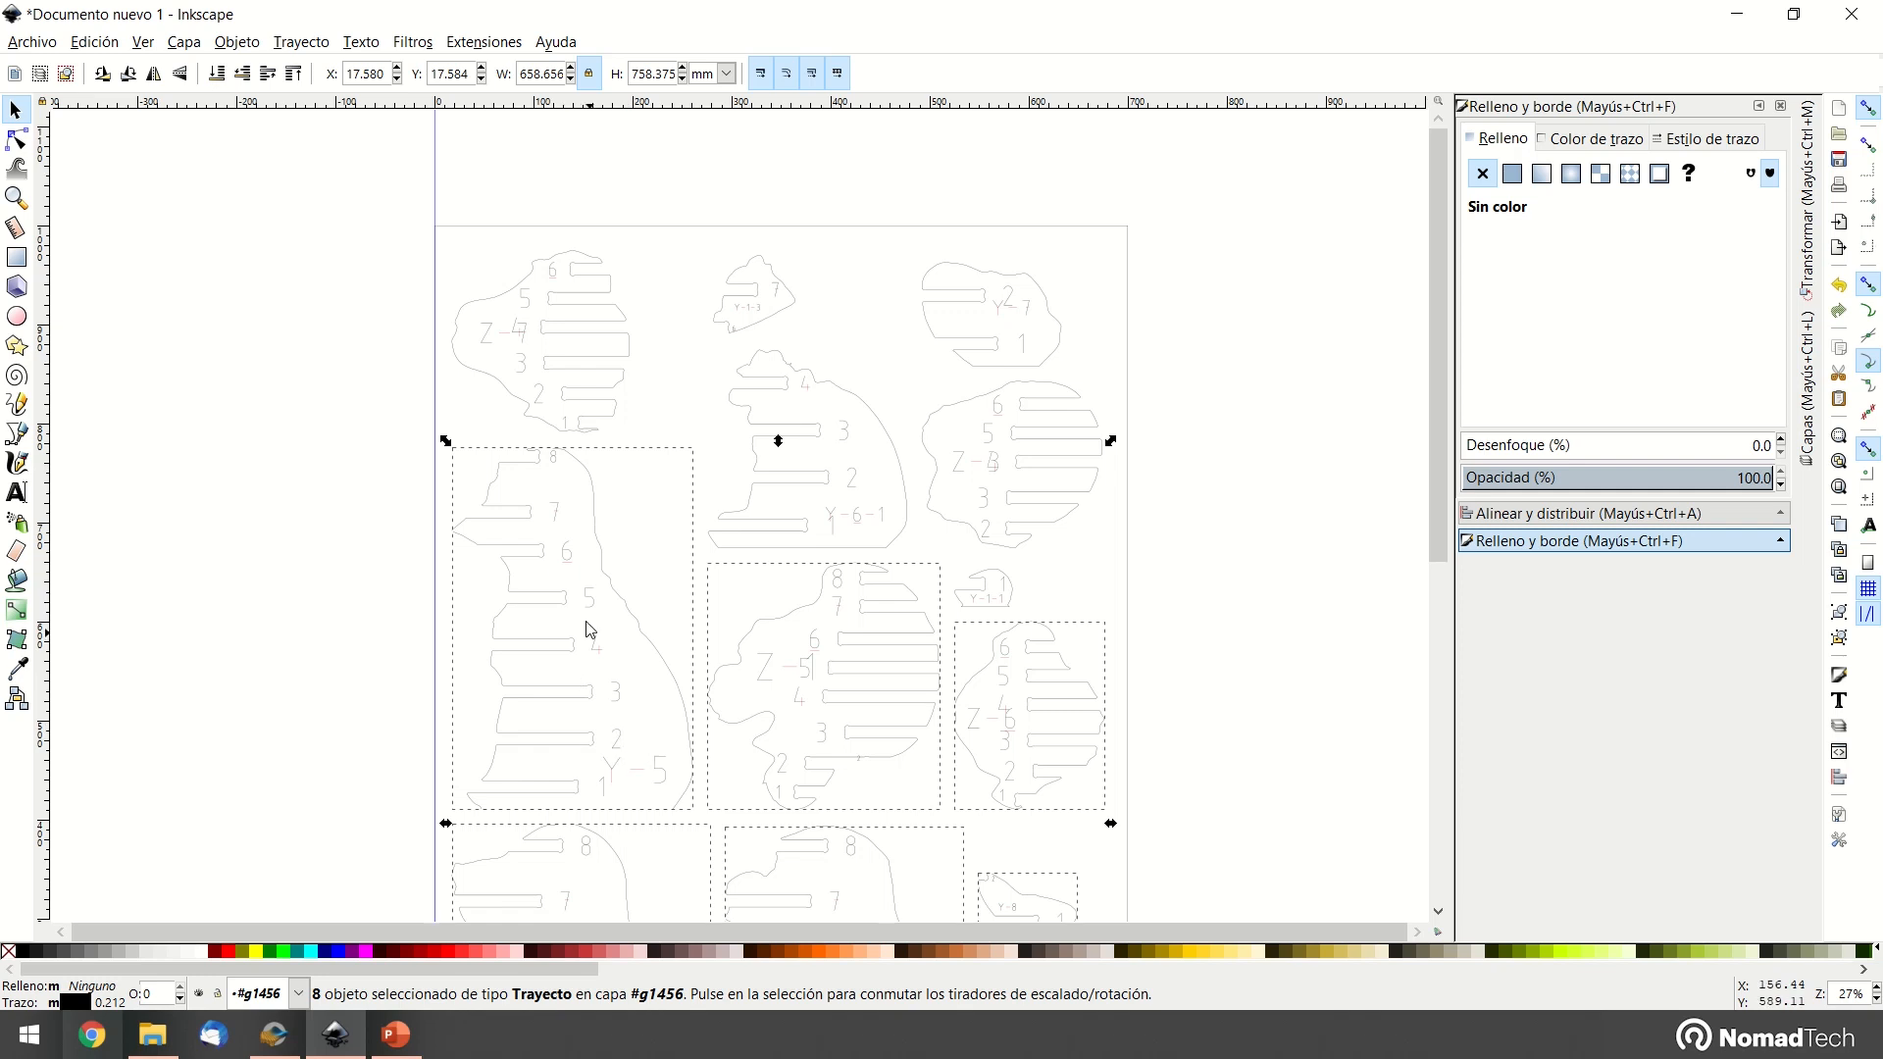
left_click(622, 422, "shift")
left_click(787, 312, "shift")
left_click(829, 387, "shift")
left_click(977, 365, "shift")
left_click(1016, 467, "shift")
scroll(1016, 467, "down", 5)
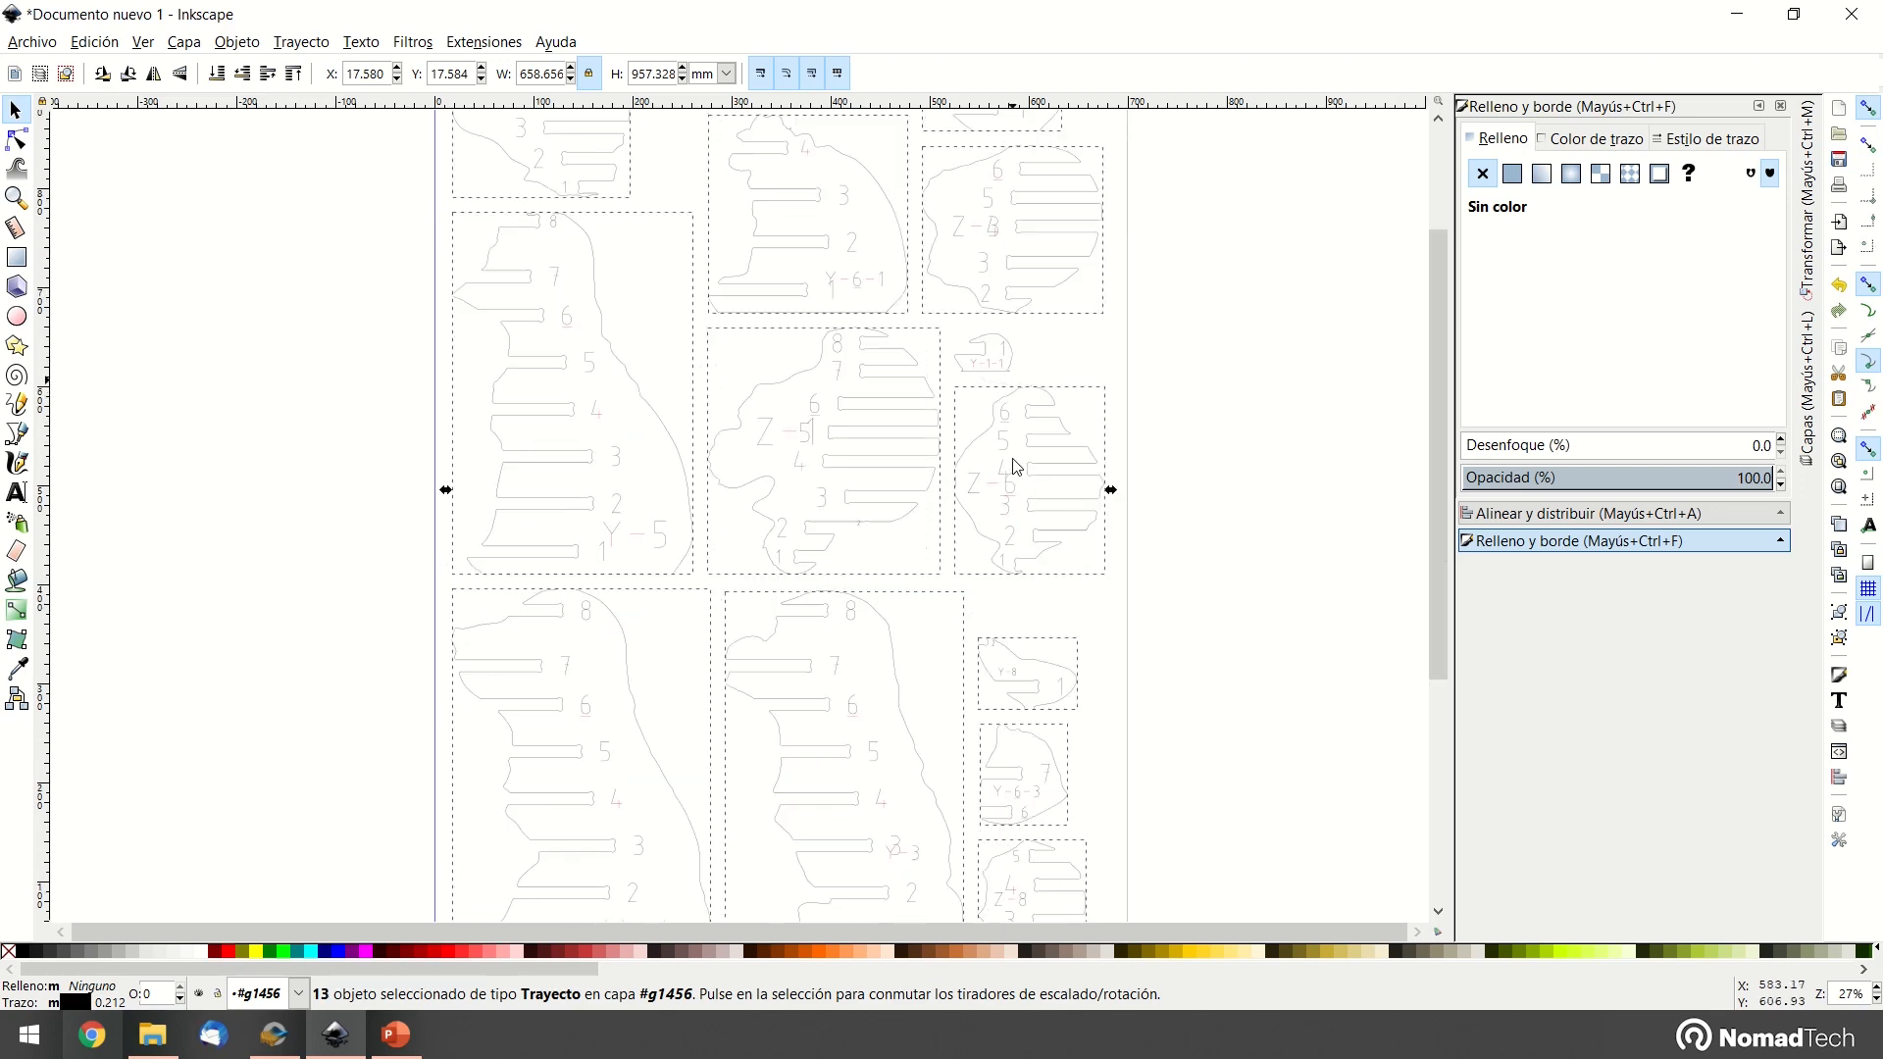
scroll(996, 475, "down", 2, "ctrl")
left_click_drag(957, 422, 589, 418)
Delete the numbering, labels and small Y-1-1 part left on the sheet, keeping the sheet outline
left_click_drag(703, 200, 1186, 778)
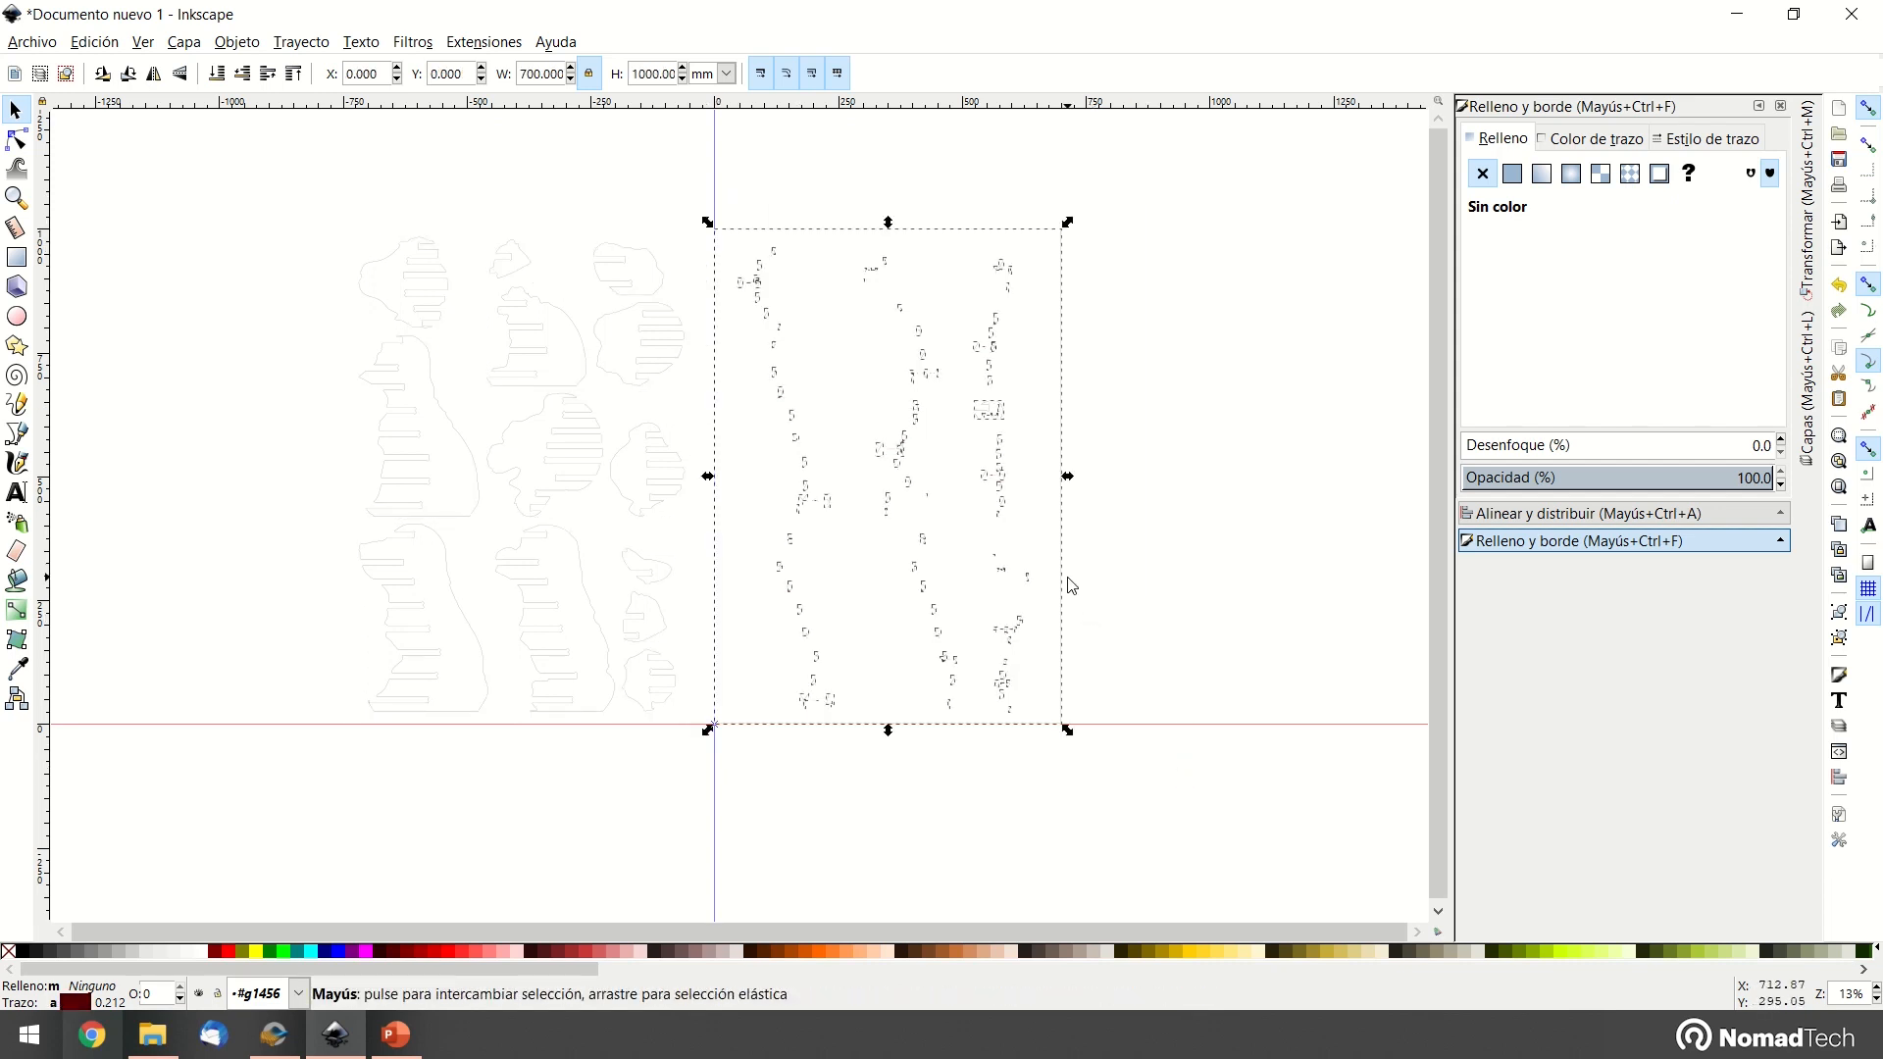
key("ctrl+shift+g")
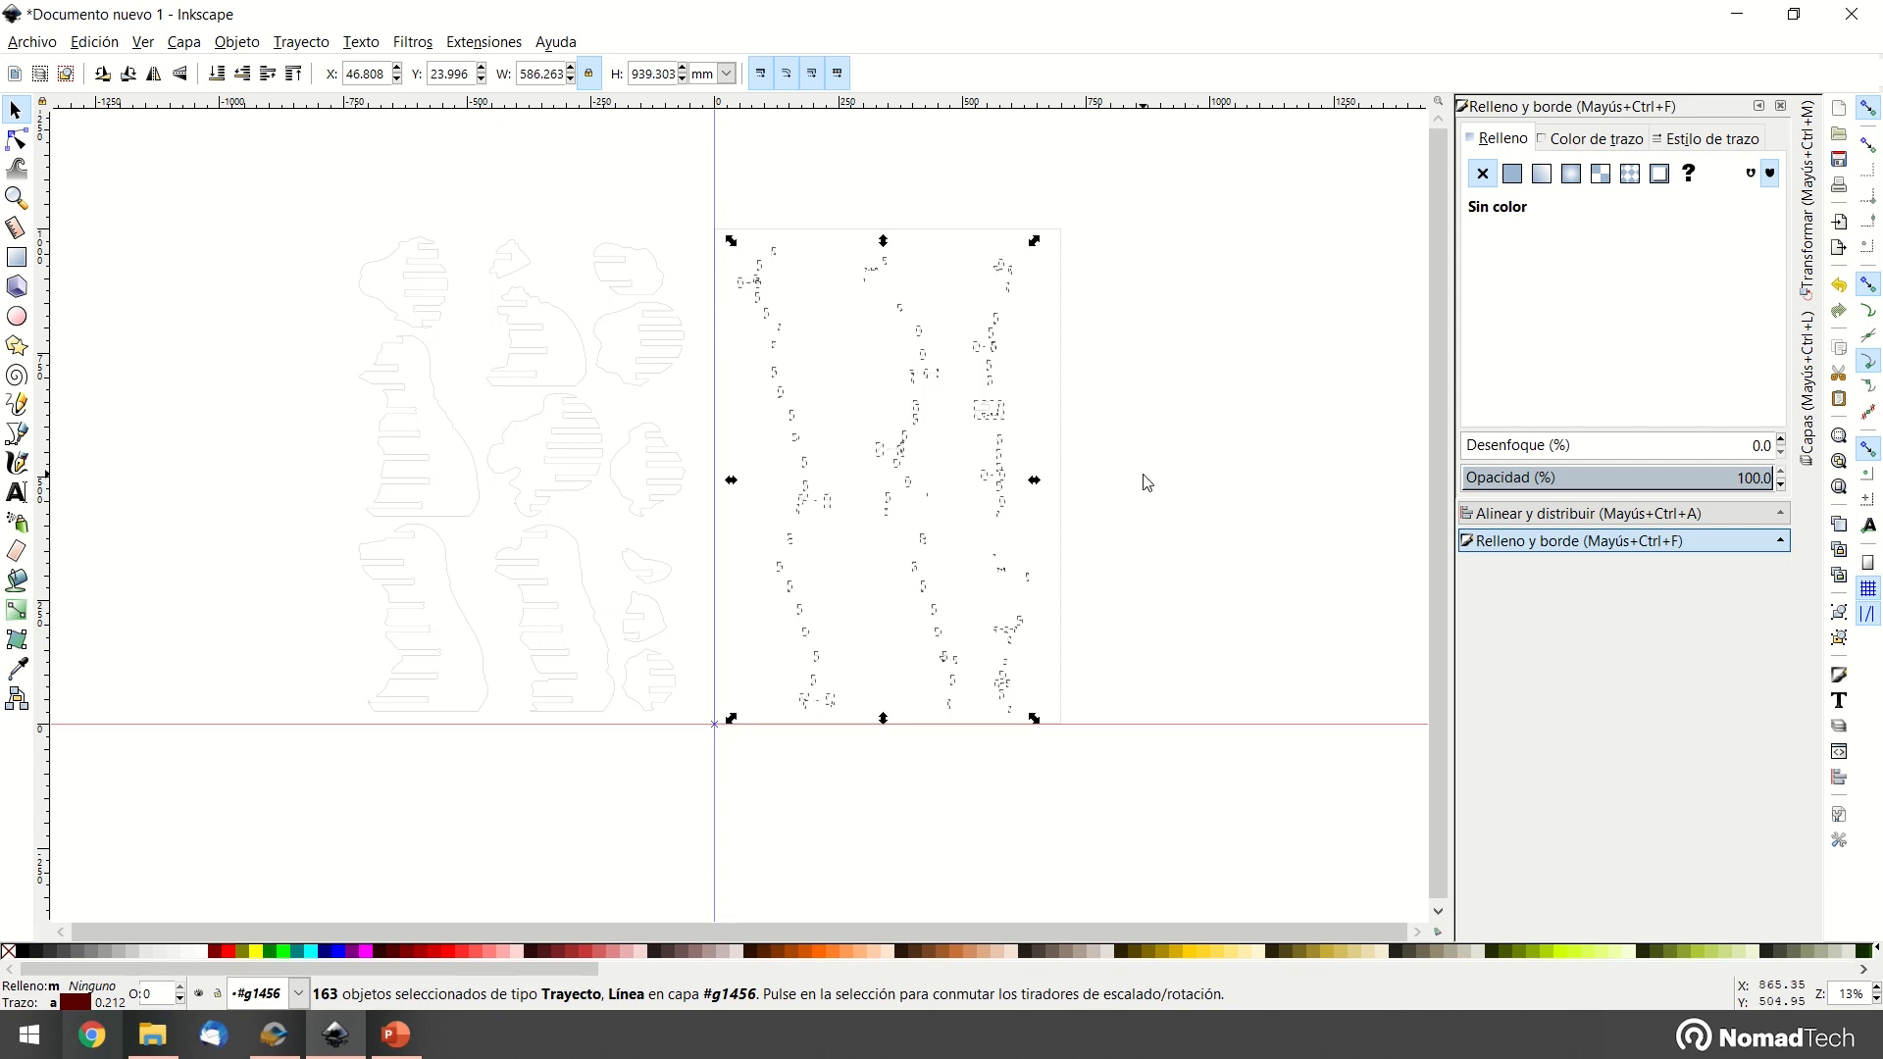
key("Delete")
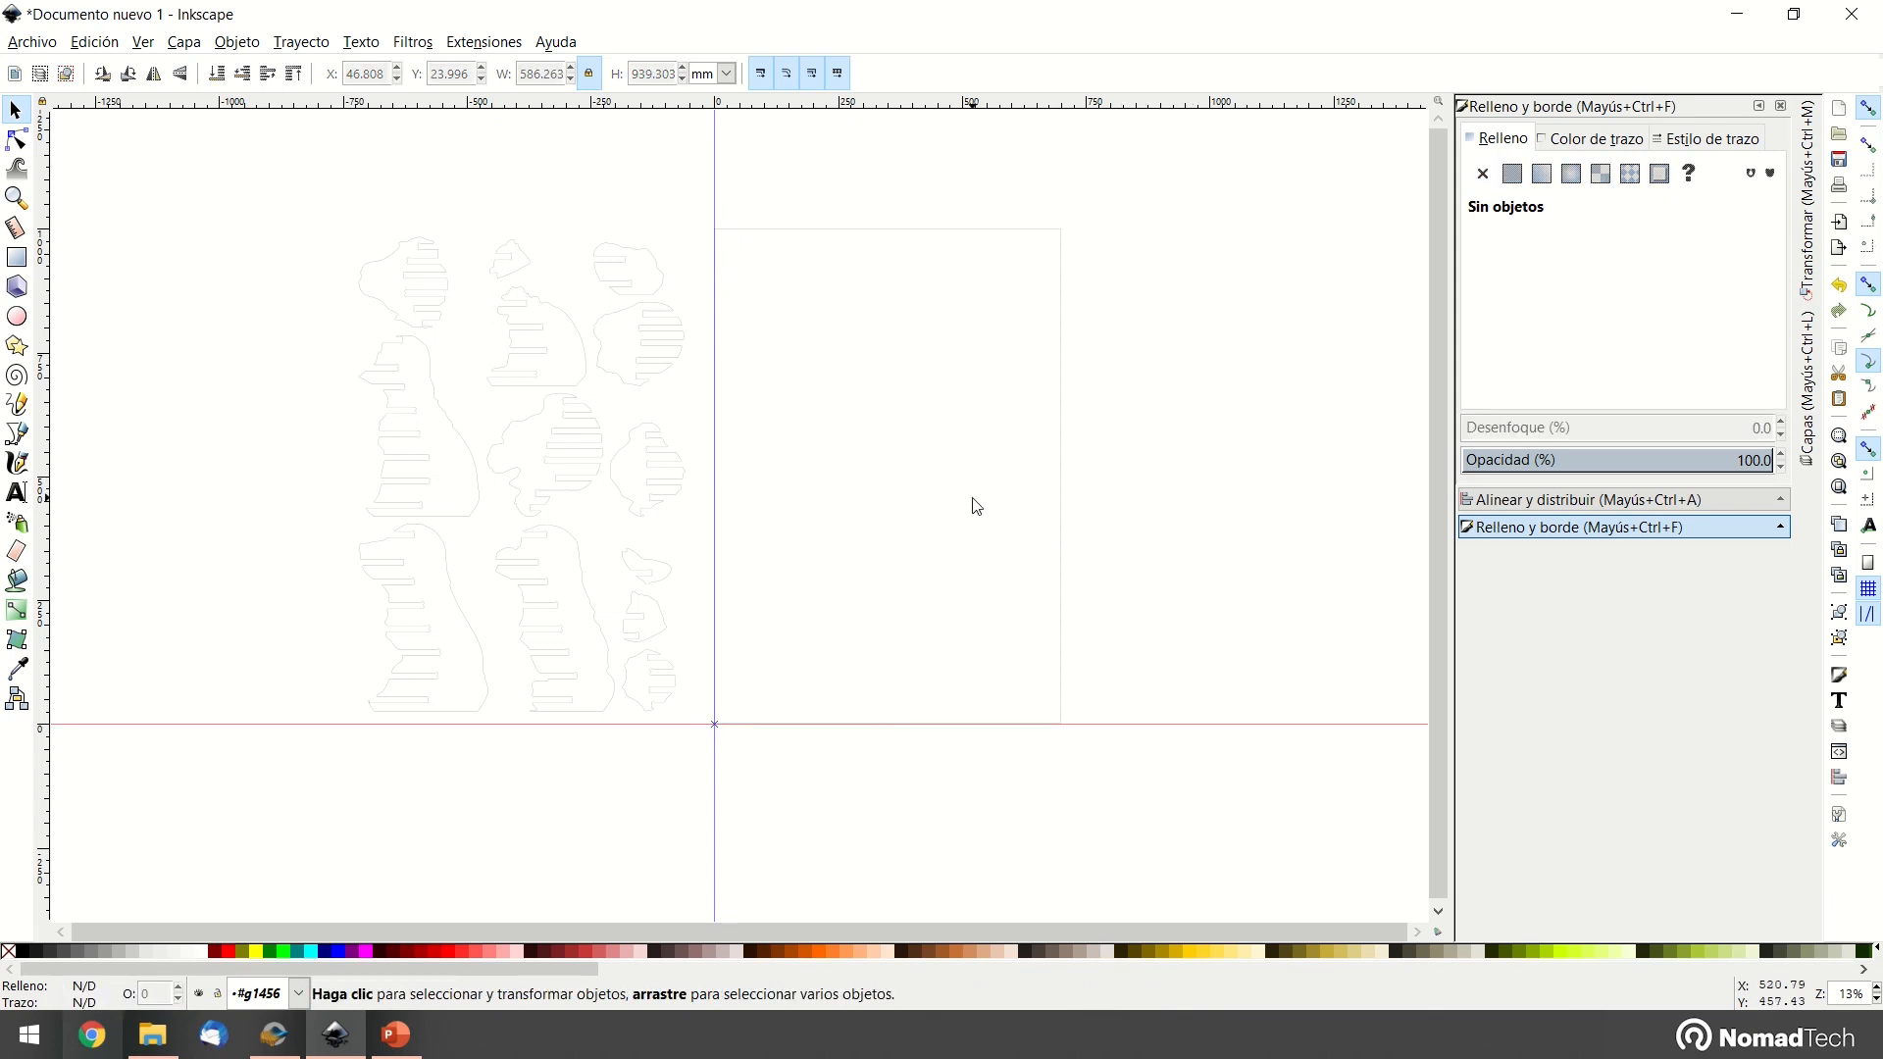
Move the part contours back inside the sheet outline, at about X 15 mm and Y 20 mm
mouse_move(271, 200)
left_mouse_down()
mouse_move(715, 786)
mouse_move(697, 778)
left_mouse_up()
scroll(672, 428, "up", 1, "ctrl")
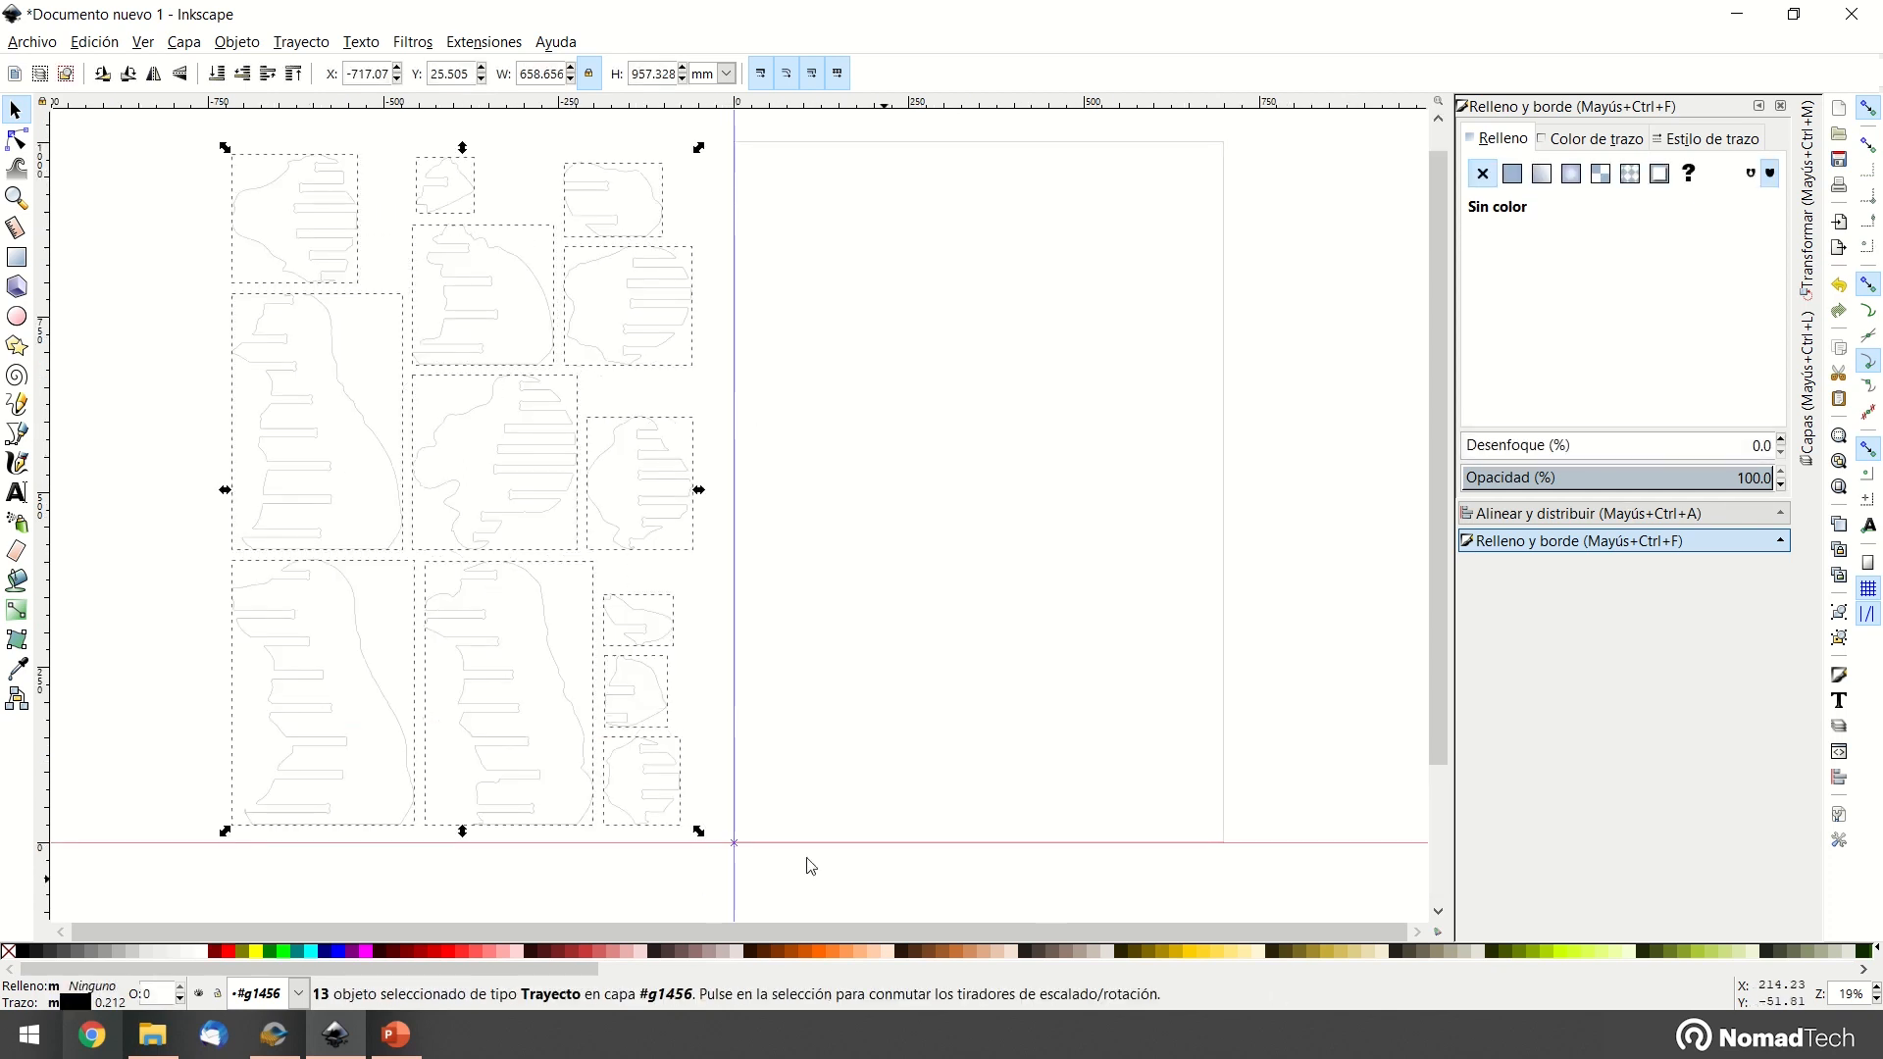
left_click_drag(655, 452, 1171, 448)
Examine the contour of the lower-left part near the sheet origin for loops or crossing lines, then deselect it
scroll(687, 824, "up", 7, "ctrl")
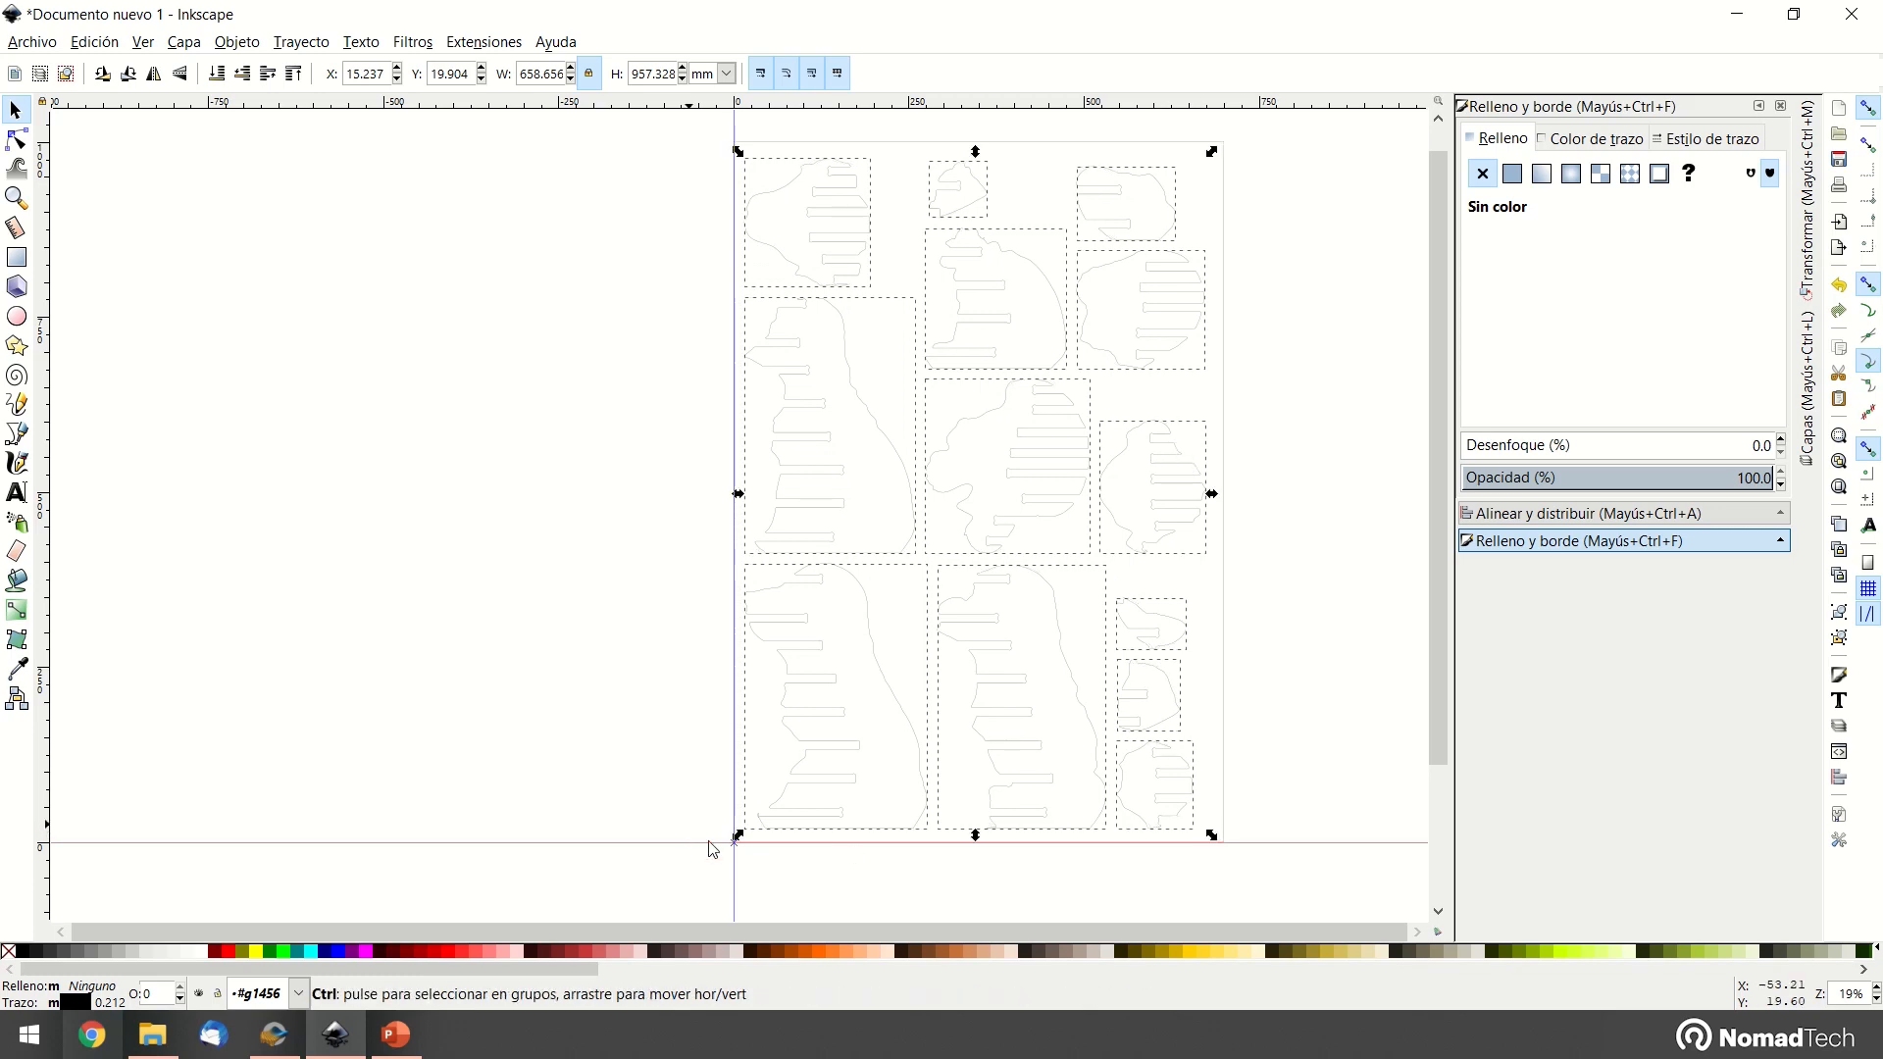
left_click(909, 550)
left_click(889, 613, "ctrl")
scroll(897, 613, "up", 4, "ctrl")
scroll(822, 599, "down", 4, "ctrl")
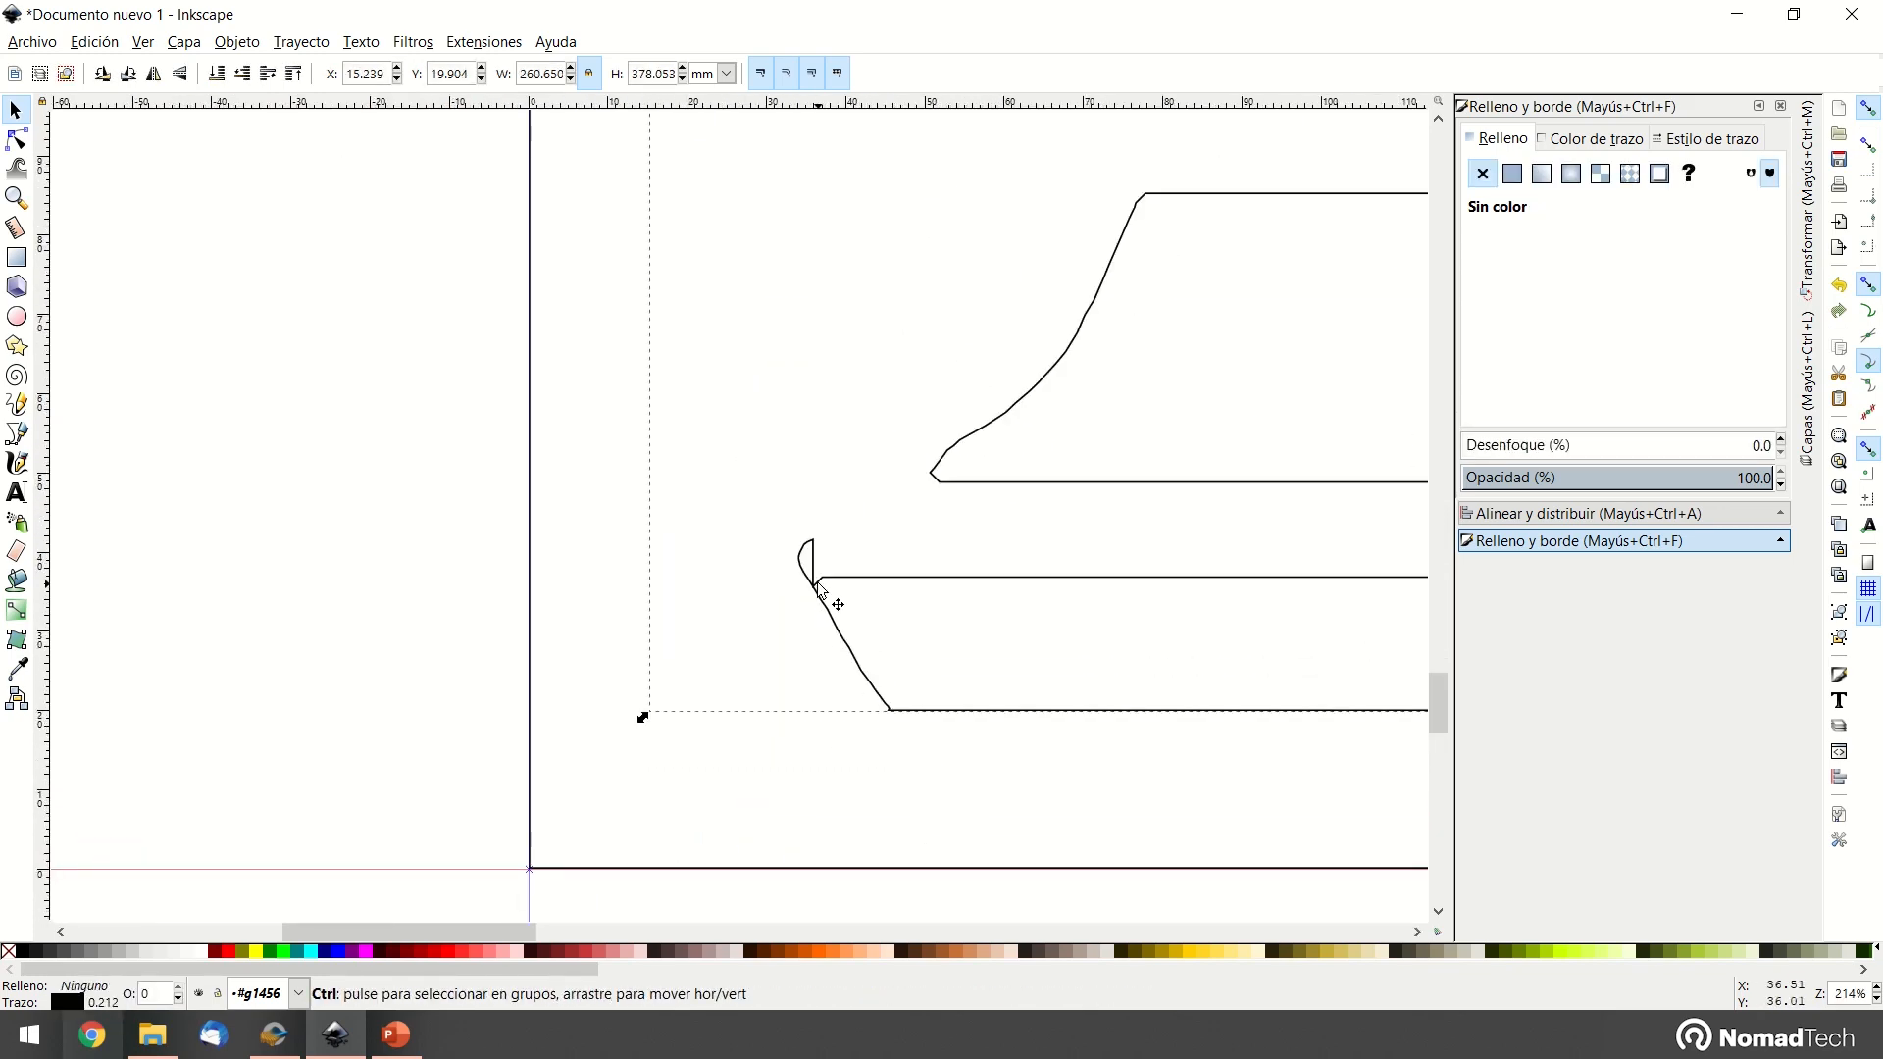
scroll(794, 573, "up", 4, "ctrl")
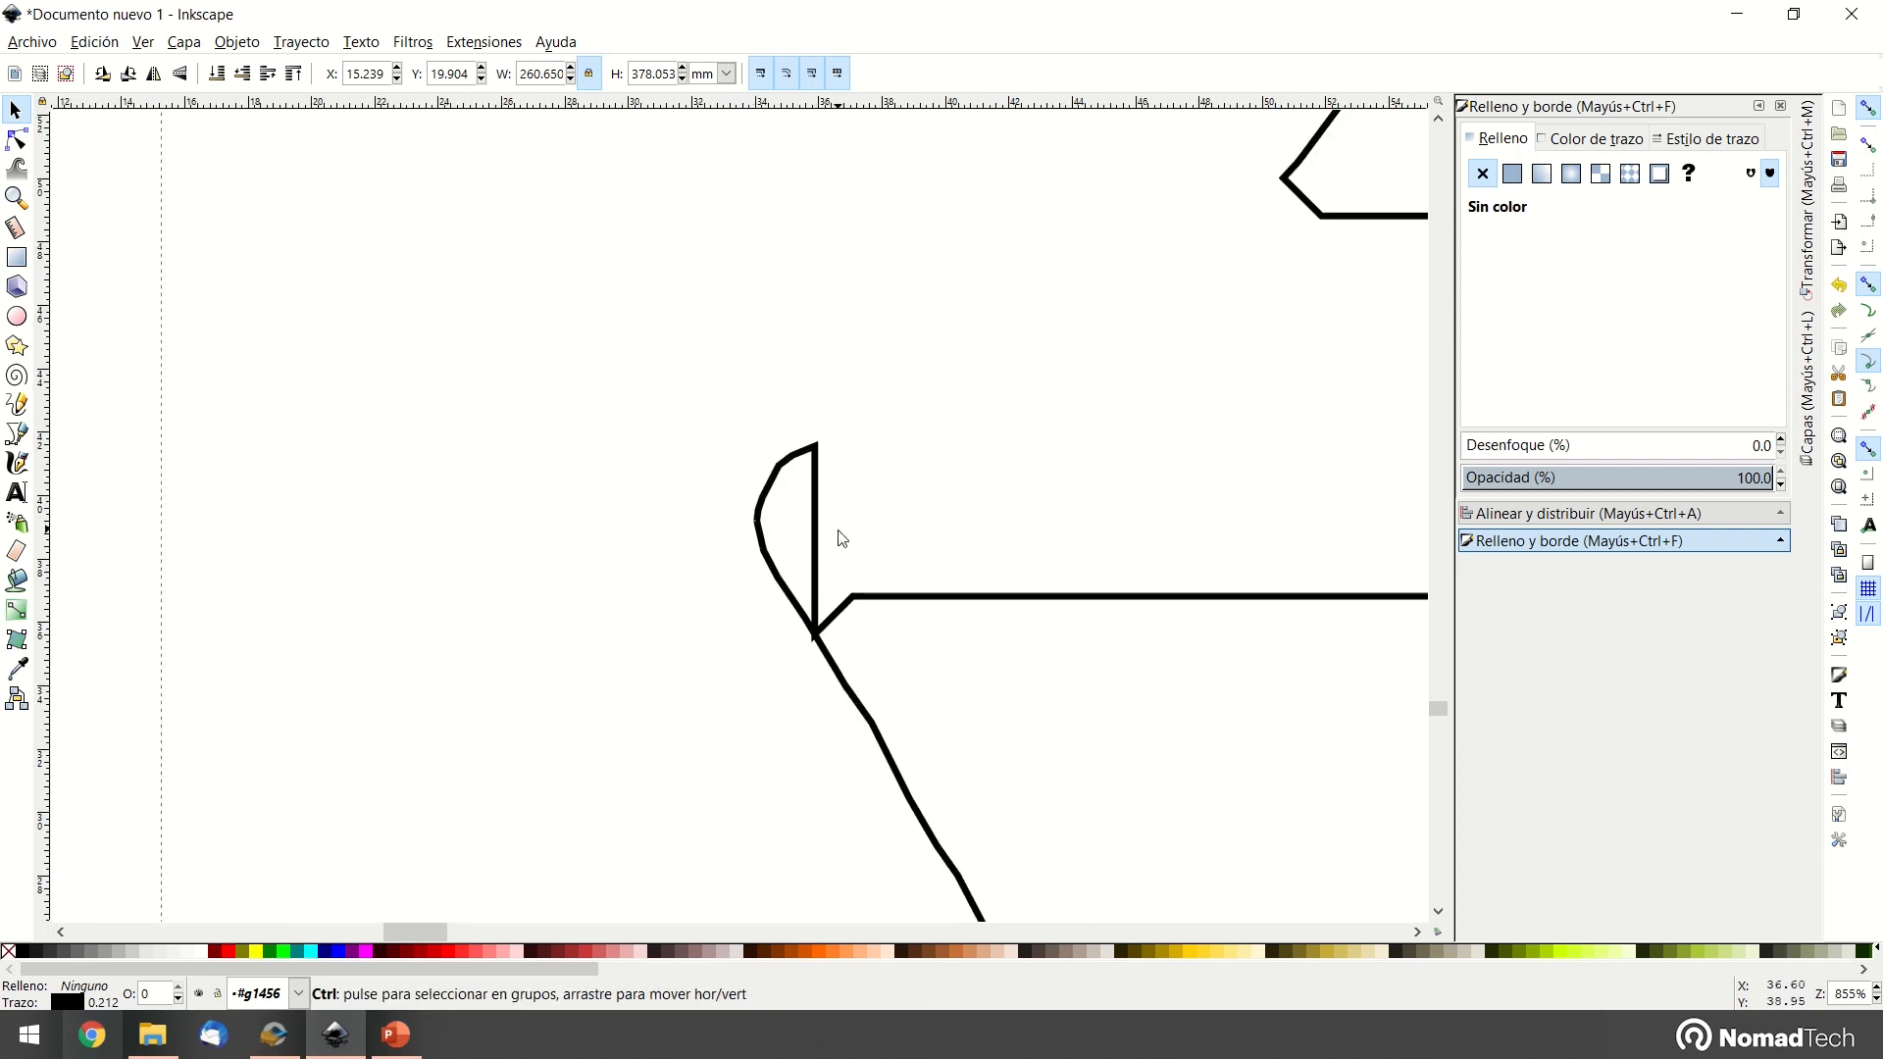
scroll(841, 535, "down", 2, "ctrl")
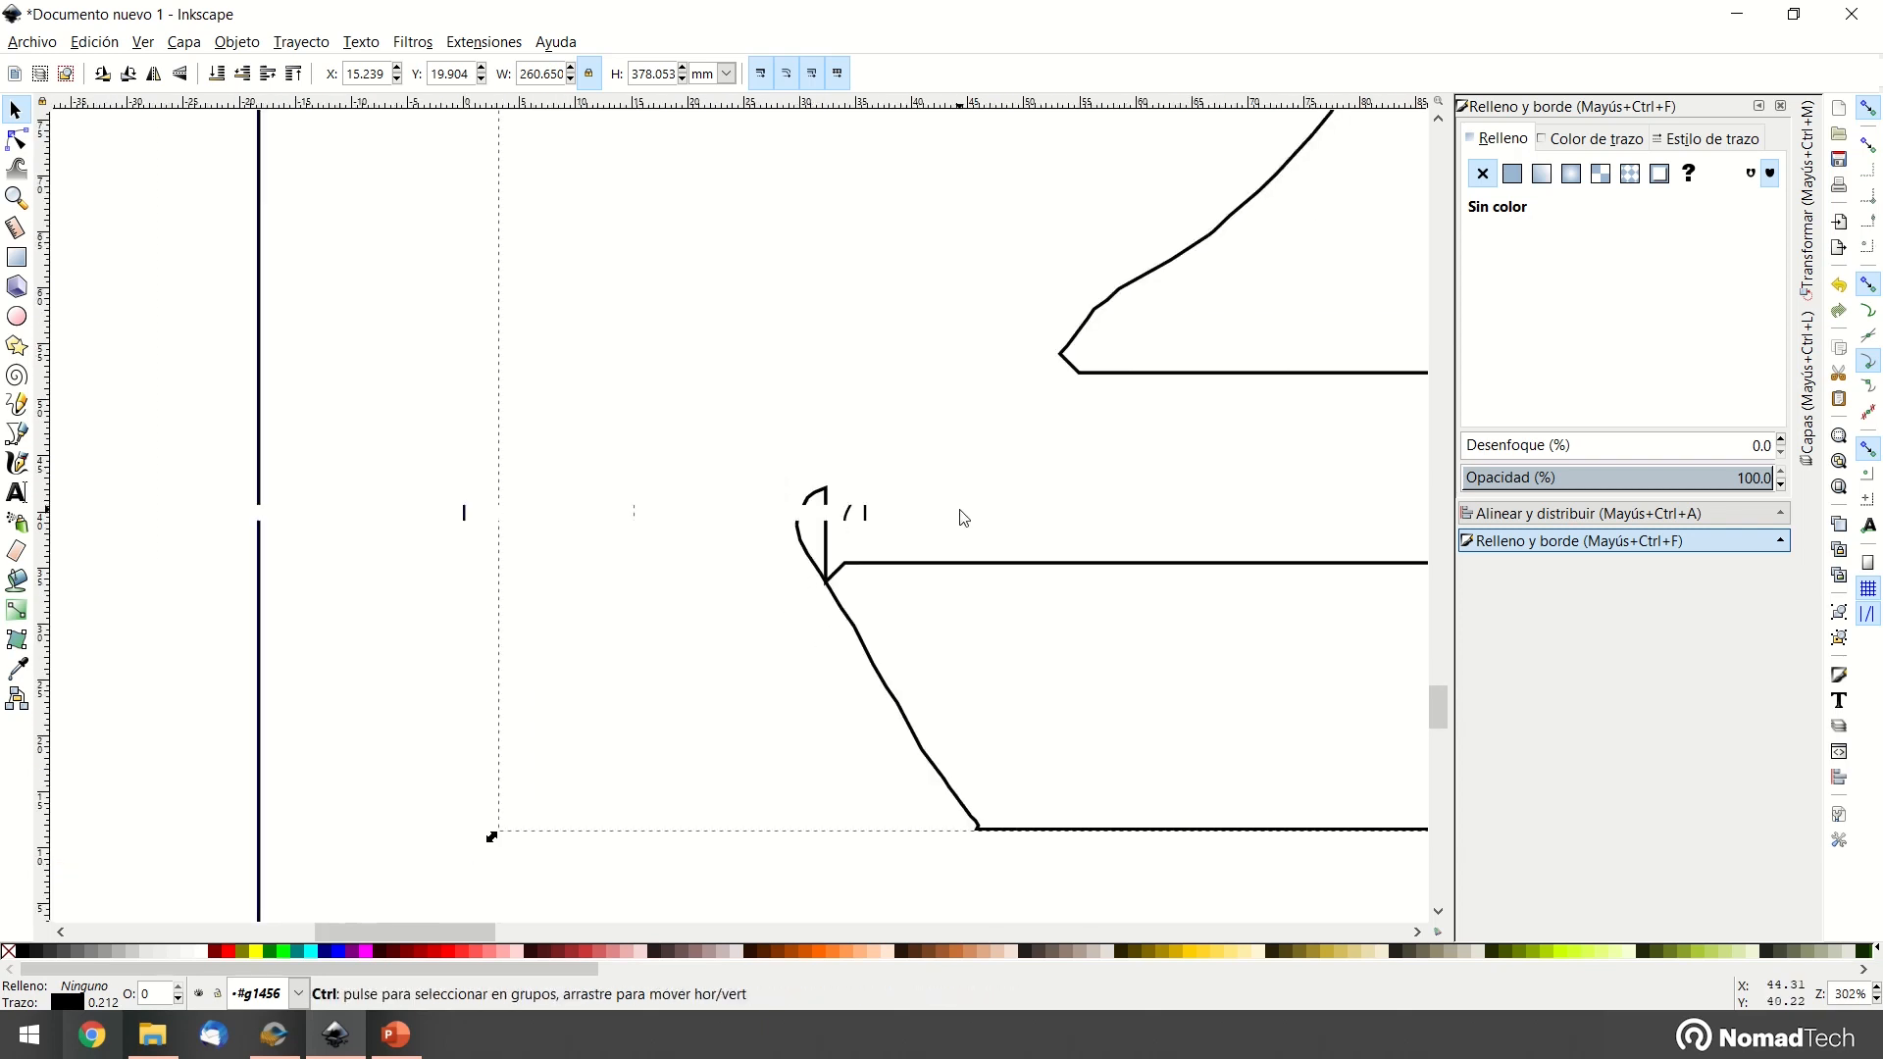
scroll(966, 500, "down", 8, "ctrl")
middle_click_drag(1163, 486, 760, 741)
middle_click_drag(862, 585, 830, 638)
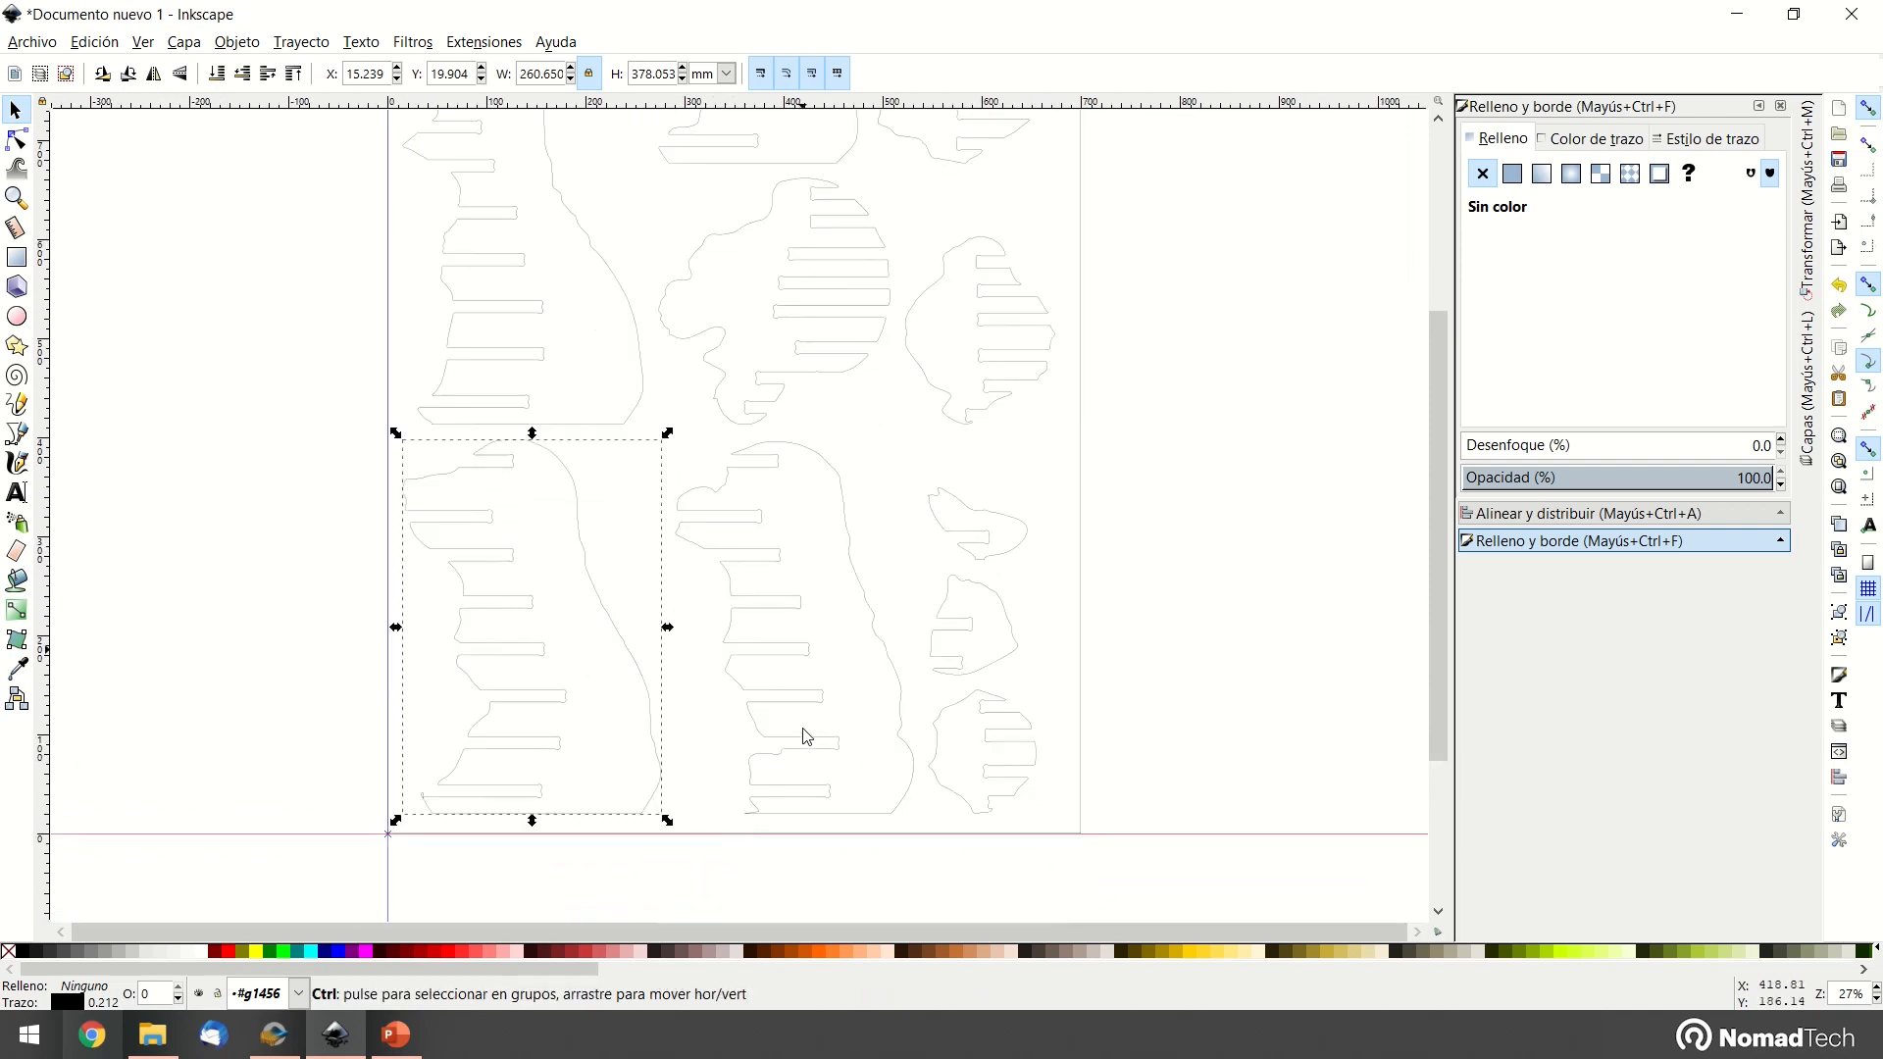
scroll(805, 738, "down", 2, "ctrl")
left_click(1022, 609)
middle_click_drag(997, 662, 944, 647)
Import Planos mascota-1.dxf from the Planos mascota folder in Descargas and place it to the right of the first sheet
left_click(152, 1035)
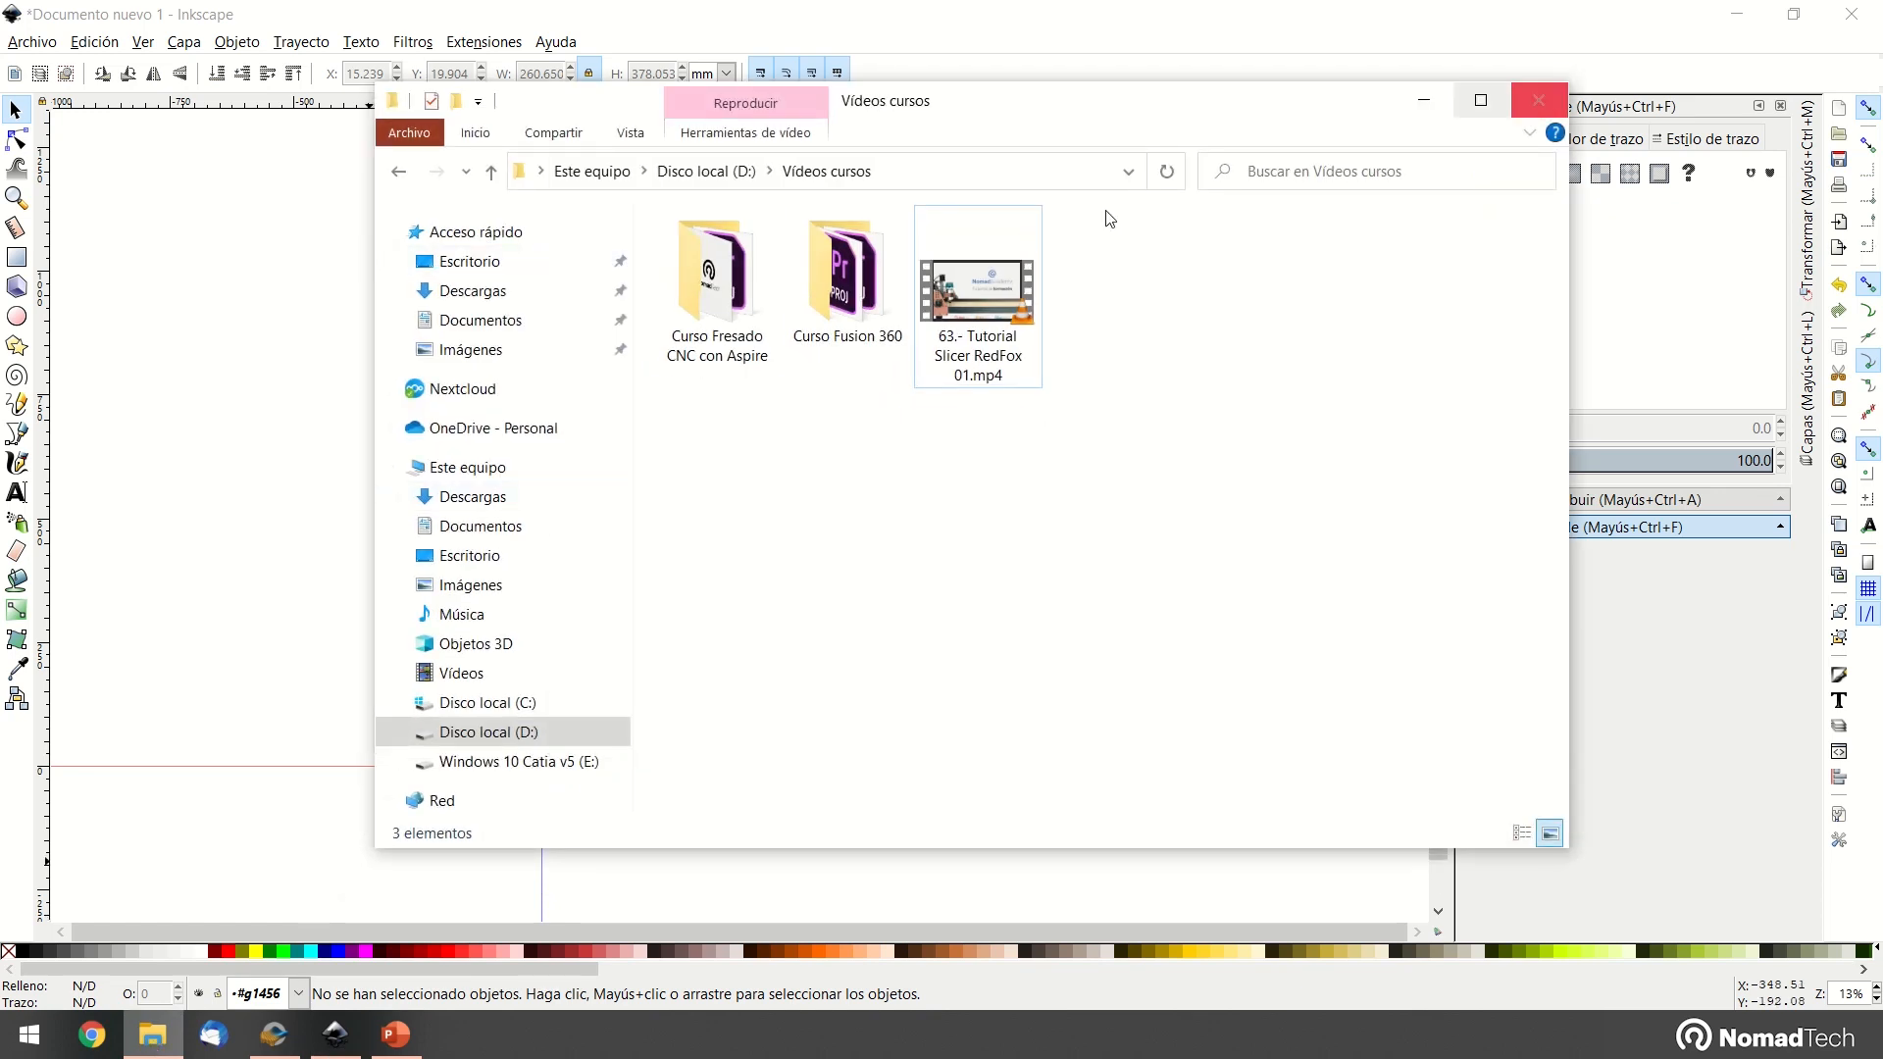
left_click(601, 291)
double_click(822, 292)
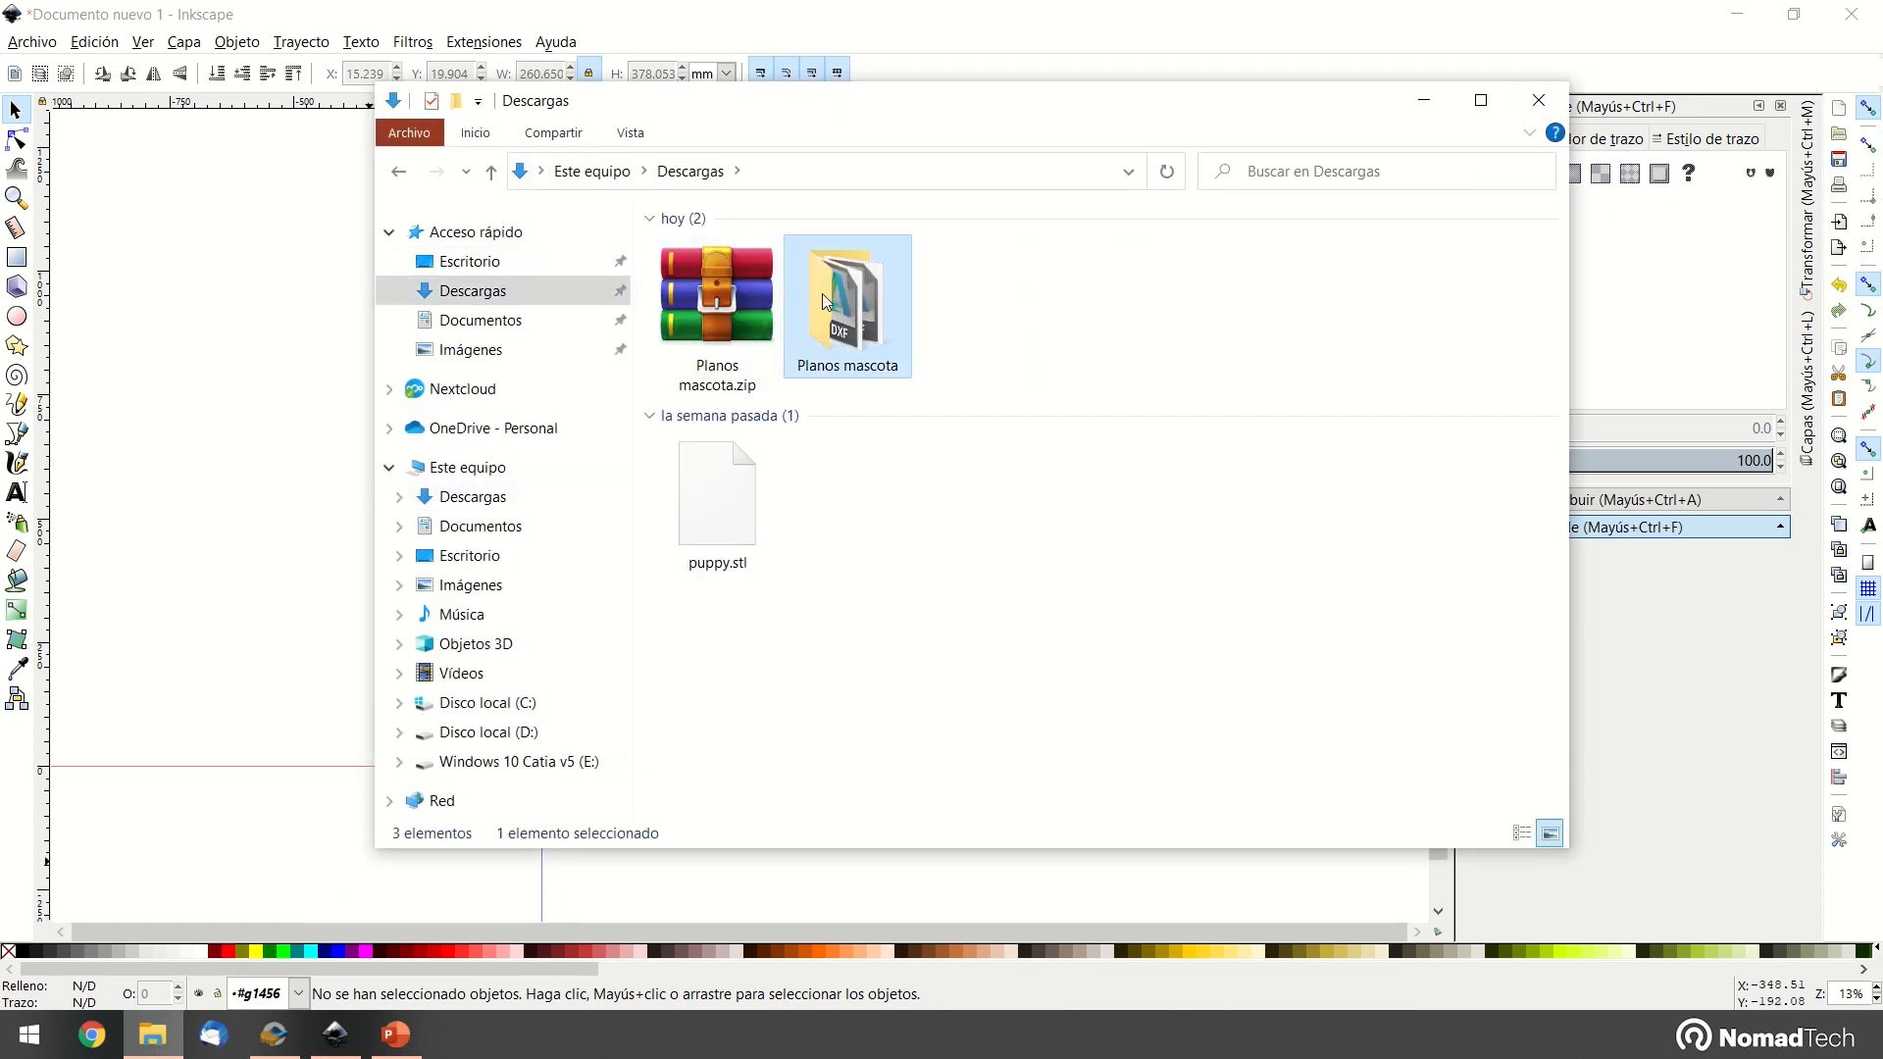
left_click_drag(737, 283, 327, 471)
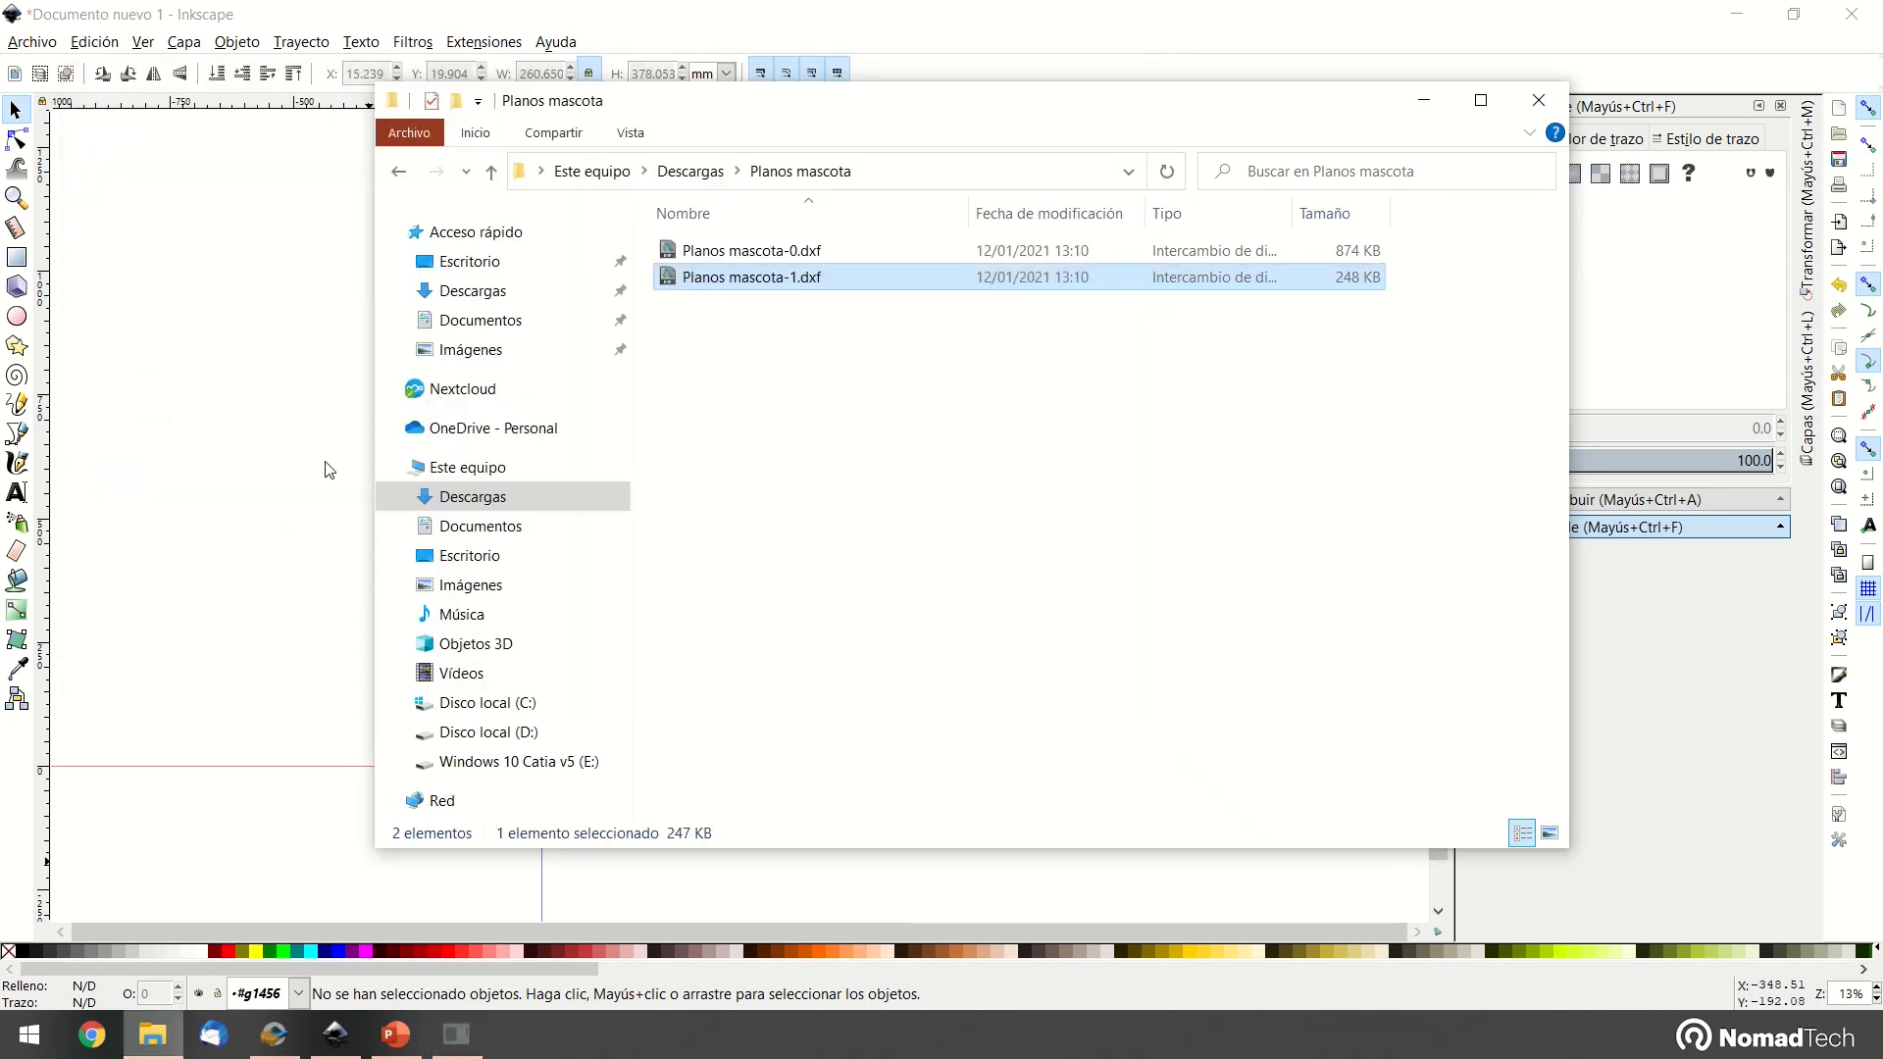
left_click(325, 447)
left_click(307, 568)
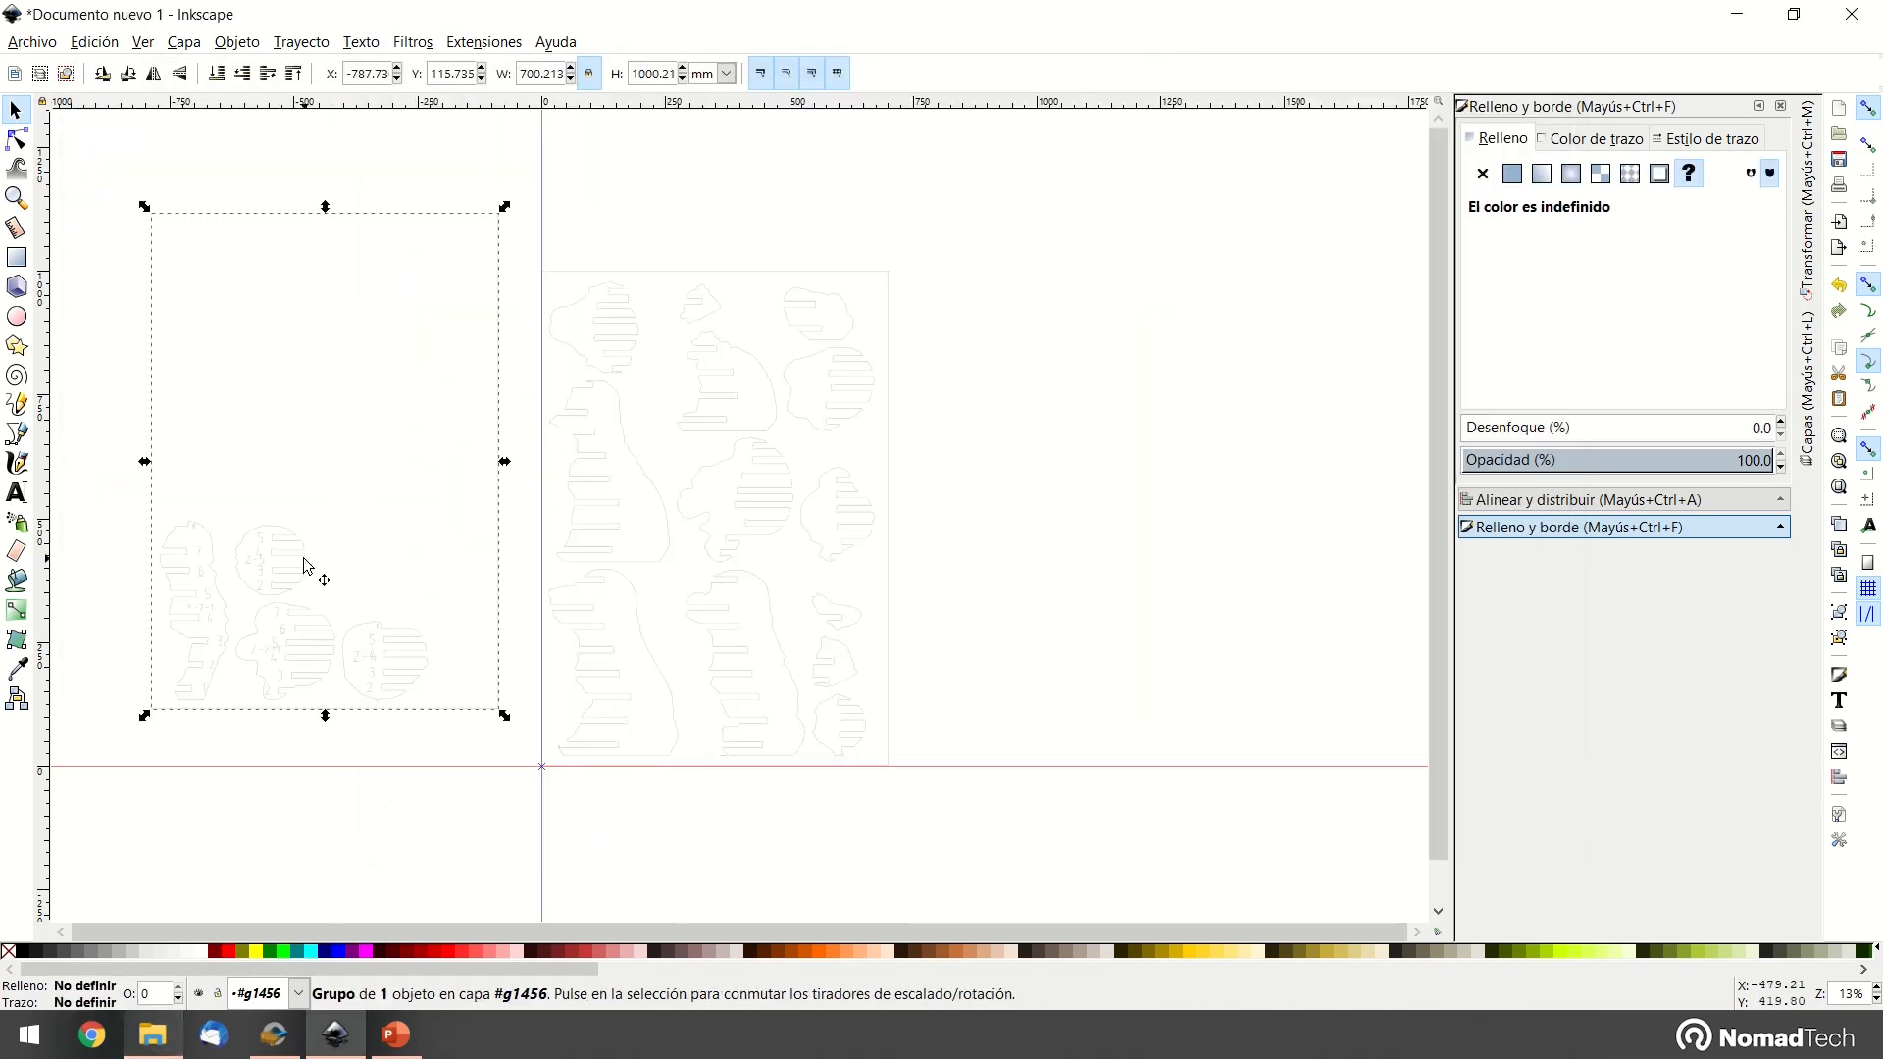
left_click_drag(1073, 555, 1143, 591)
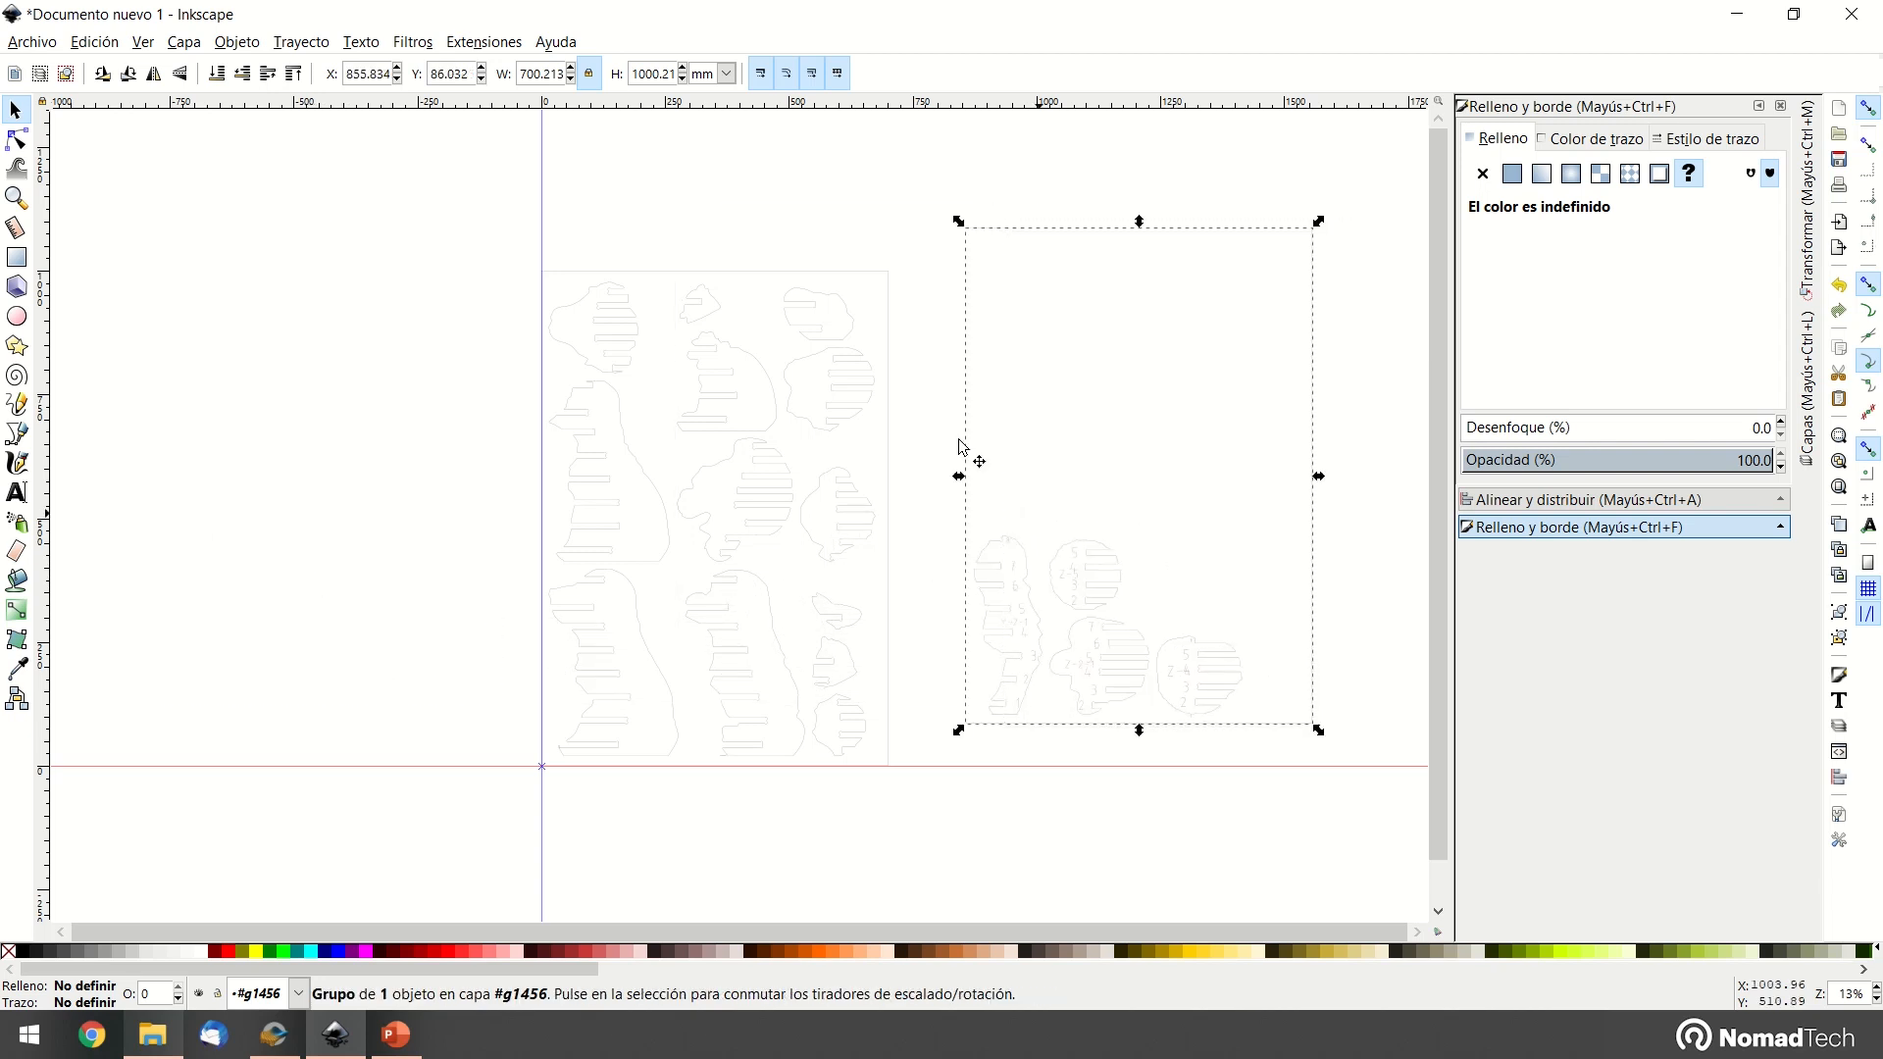
Set the imported sheet group's size to 700 mm wide and 1000 mm high with its proportions unlocked
left_click_drag(542, 76, 606, 95)
key("BackSpace")
left_click_drag(655, 75, 706, 85)
key("BackSpace")
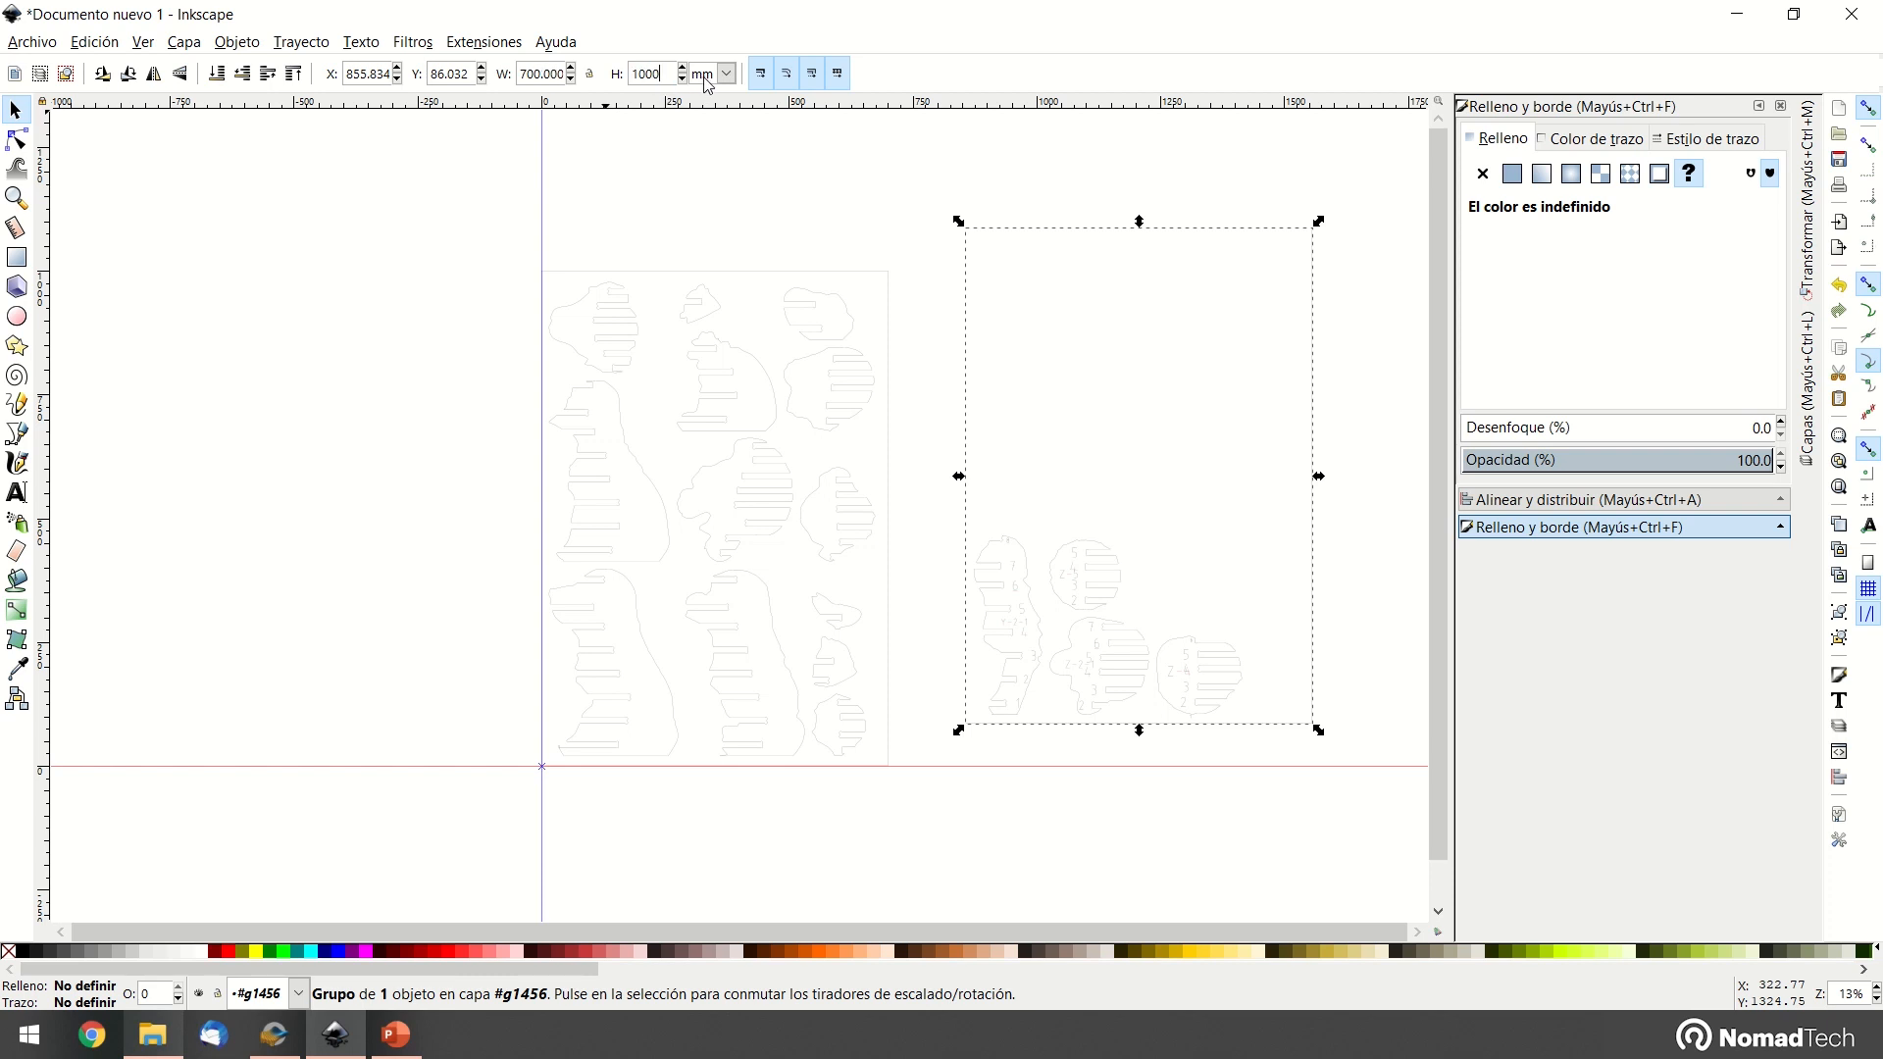
left_click(834, 157)
Ungroup the imported second sheet
left_click(1014, 229)
left_click(234, 42)
left_click(301, 210)
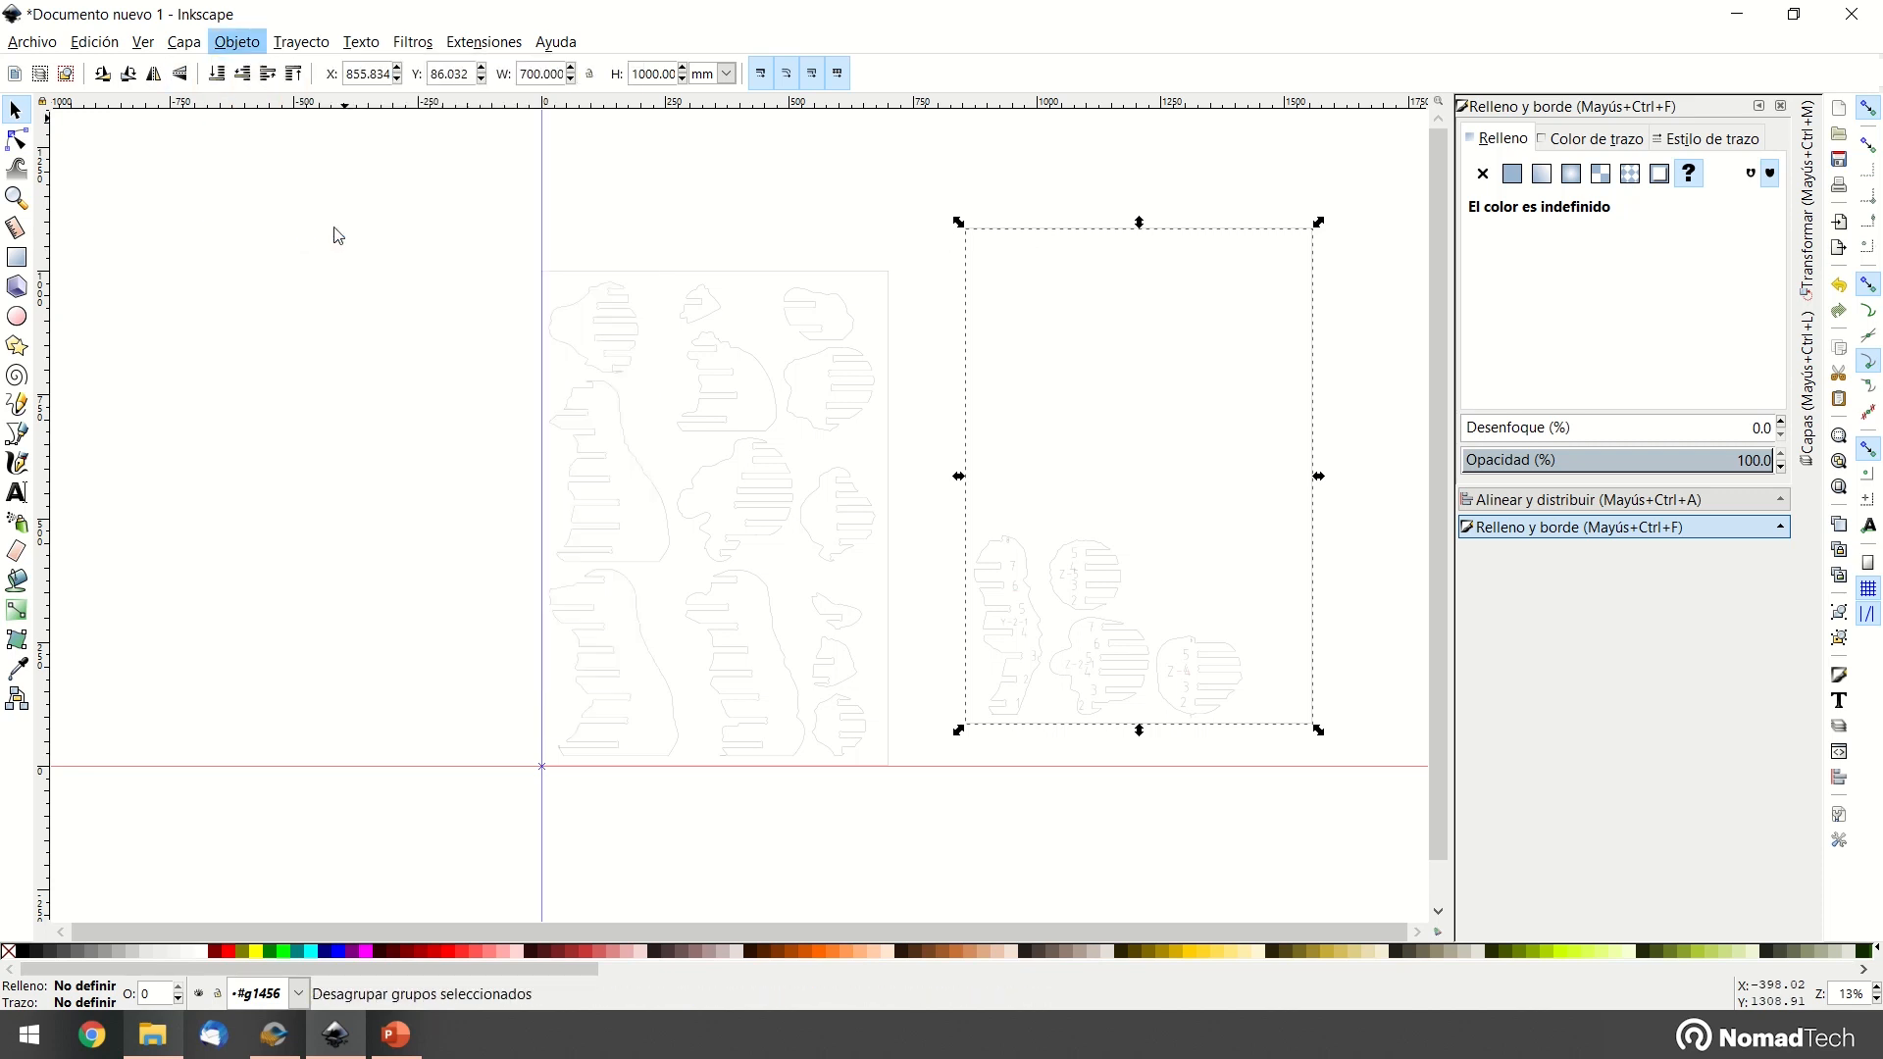
Enter the second sheet's remaining nested group so that its individual part outlines can be selected
left_click(1147, 290)
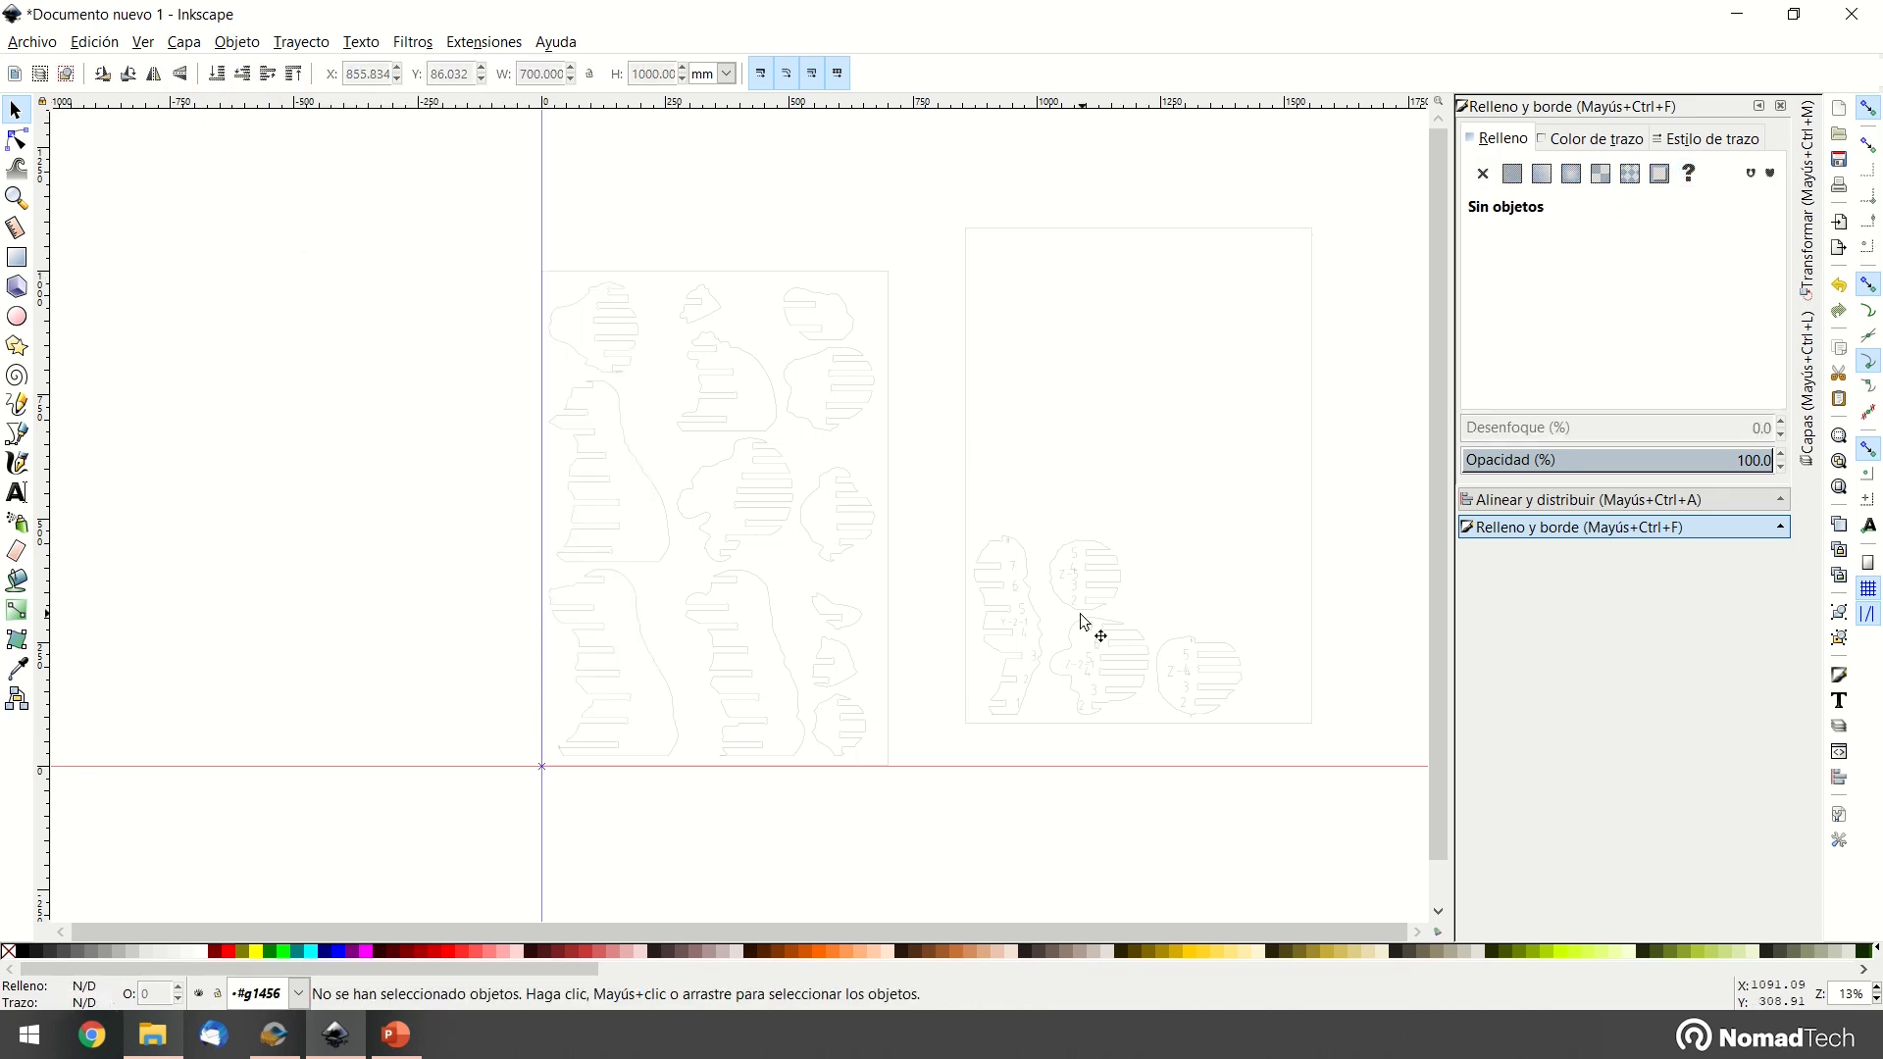
left_click(1036, 574)
double_click(1026, 552)
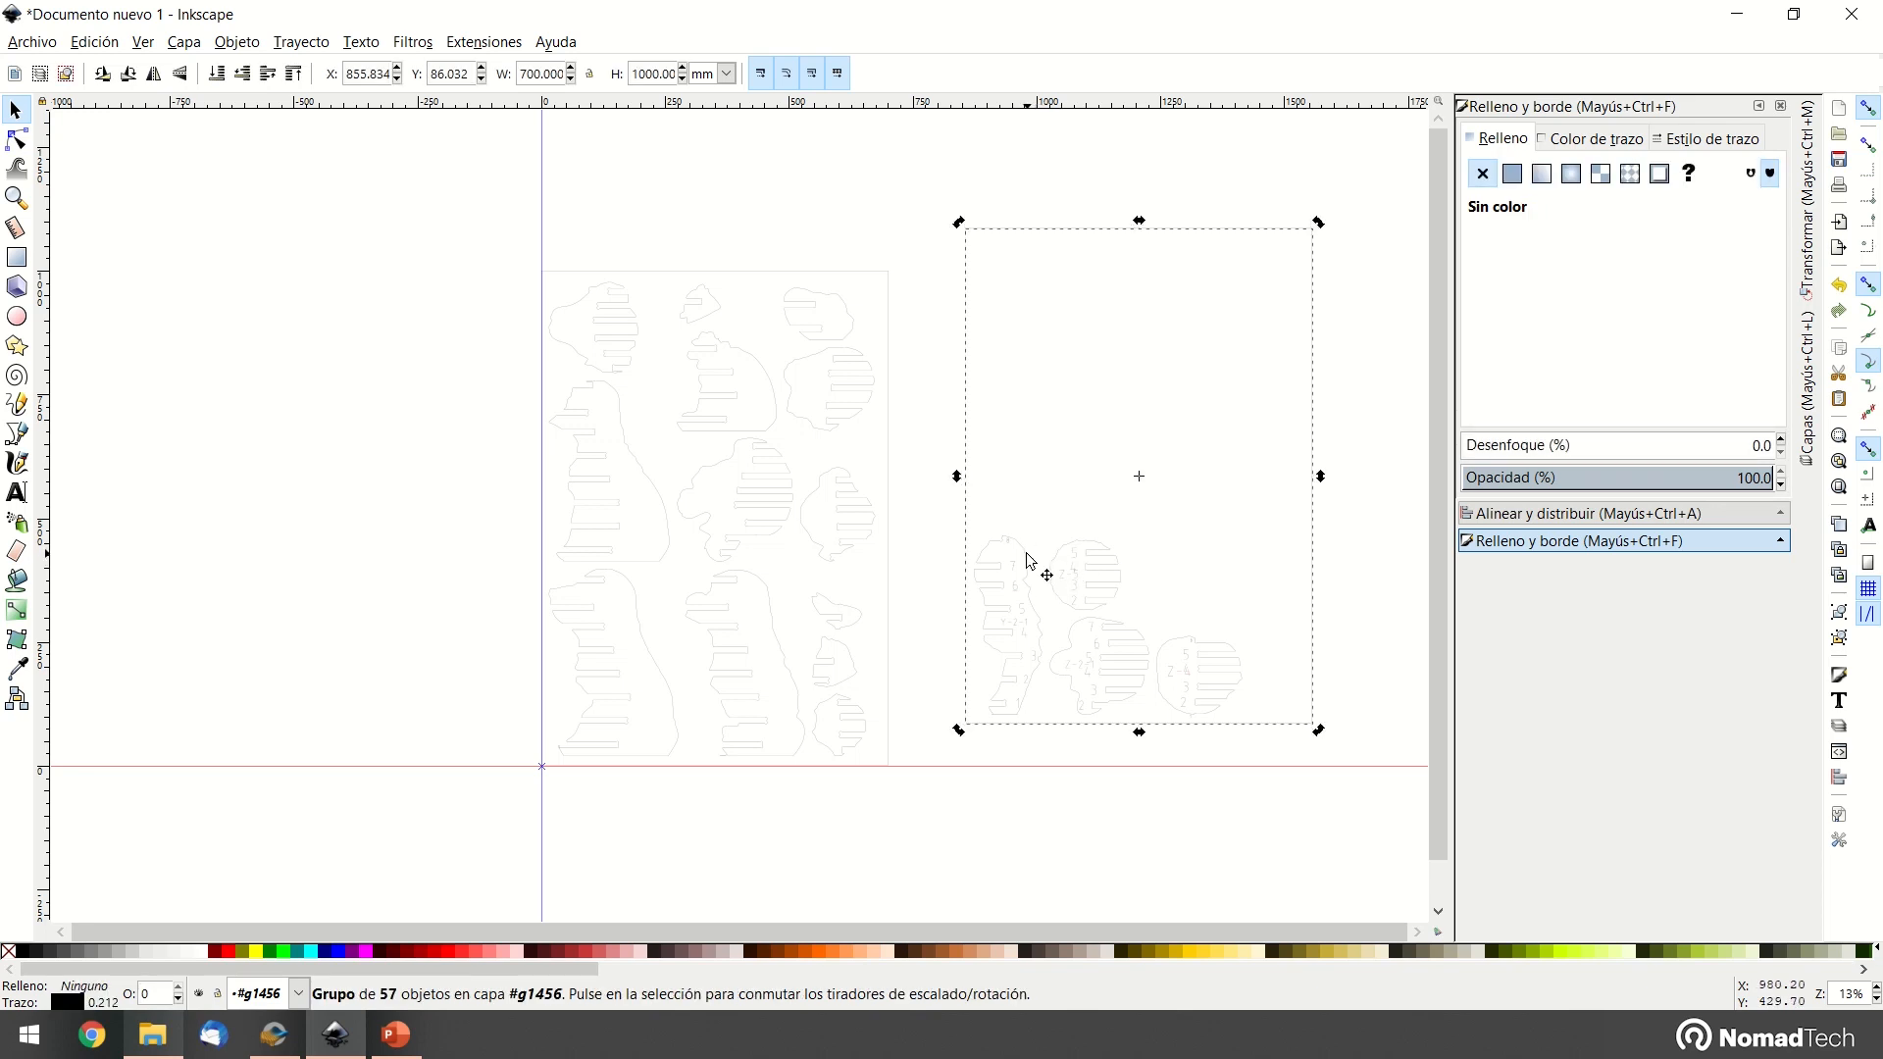
left_click(968, 275)
left_click(236, 41)
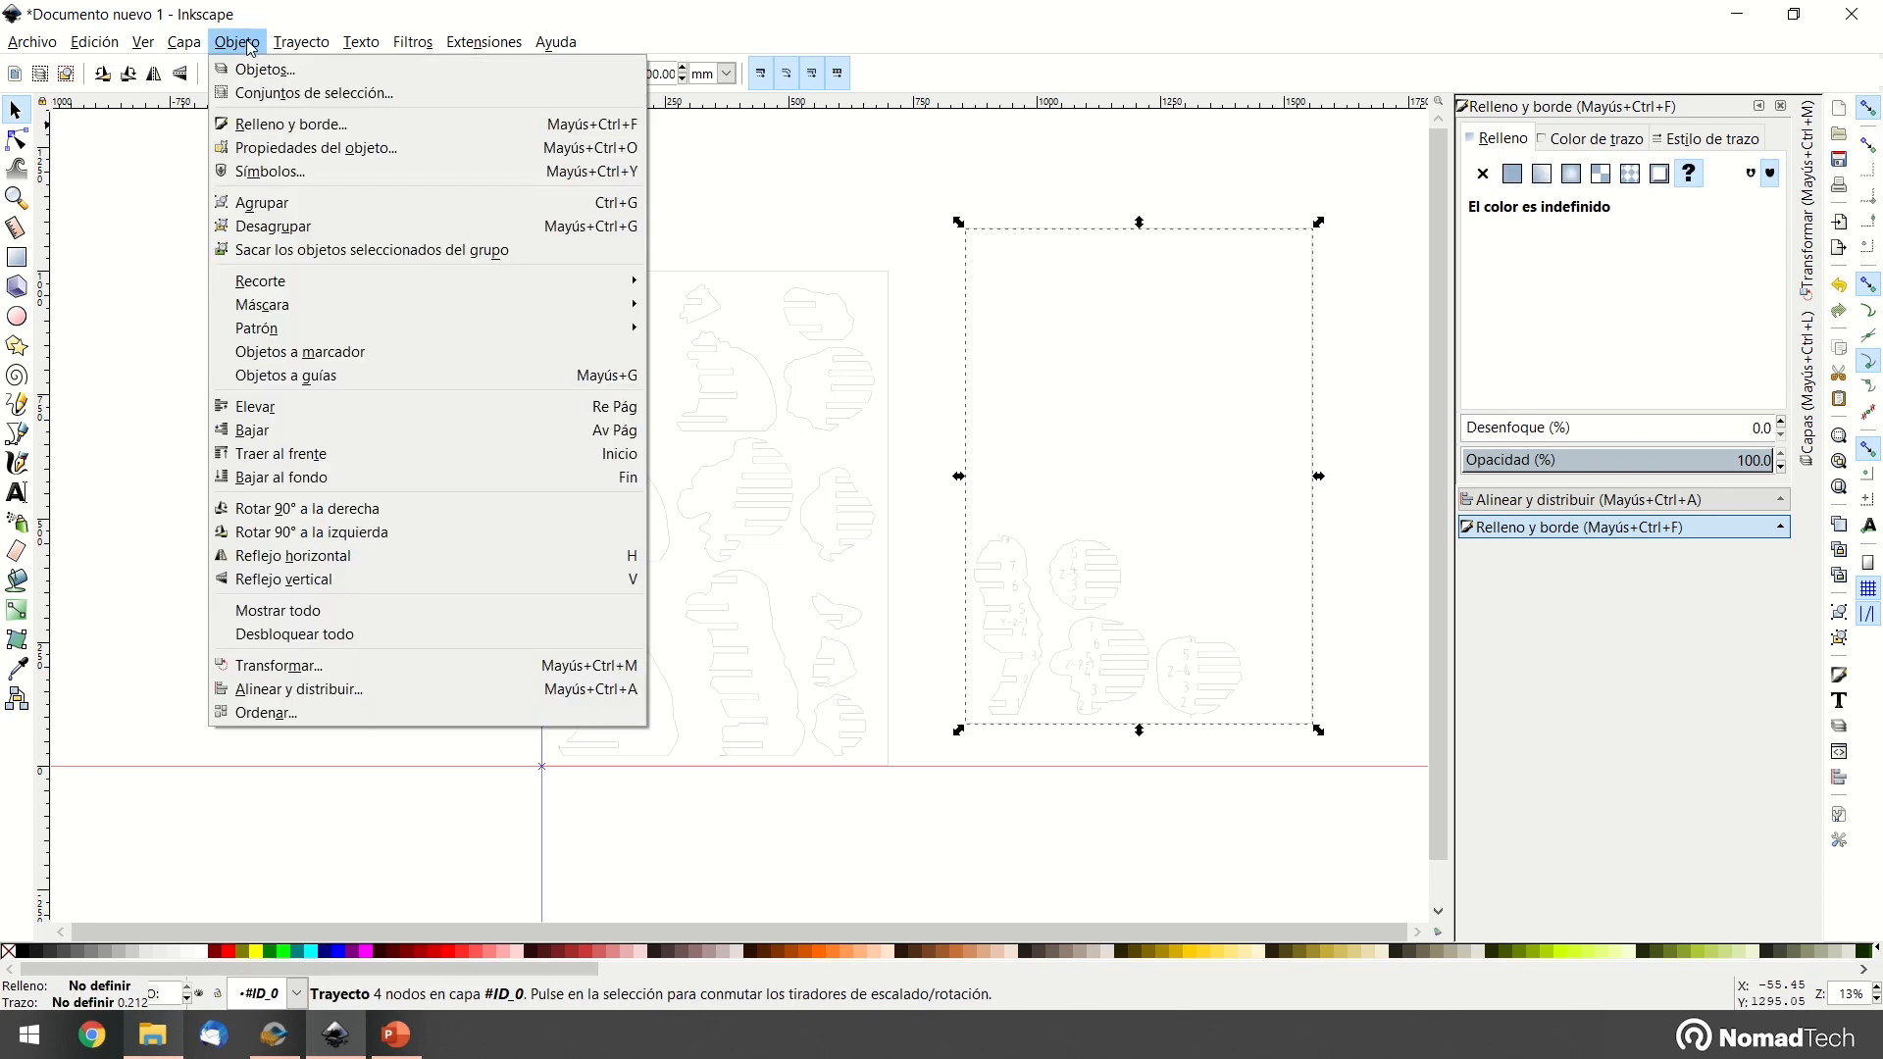
left_click(312, 233)
left_click(1099, 493)
Select the four part outlines on the second sheet without their labels and move them together to the empty area left of the first sheet
left_click(1039, 577)
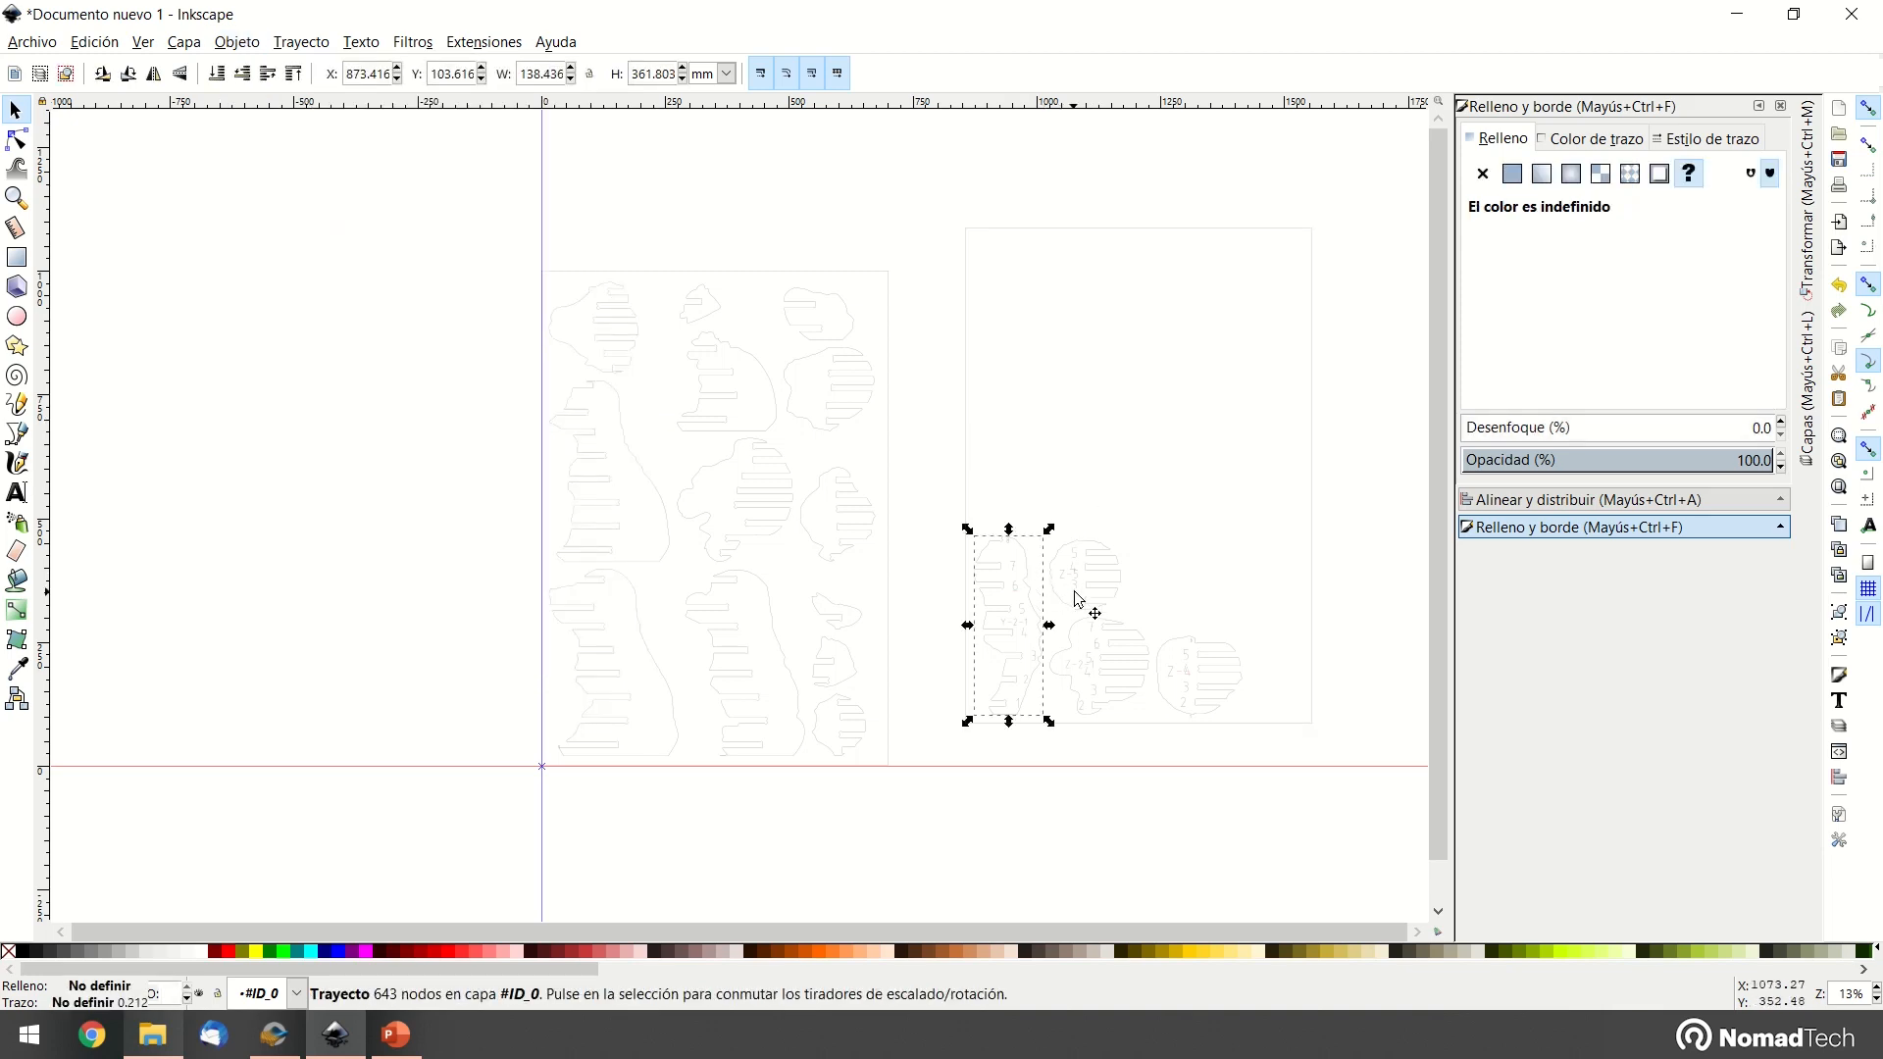
scroll(1071, 580, "up", 2, "ctrl")
left_click(1051, 547, "shift")
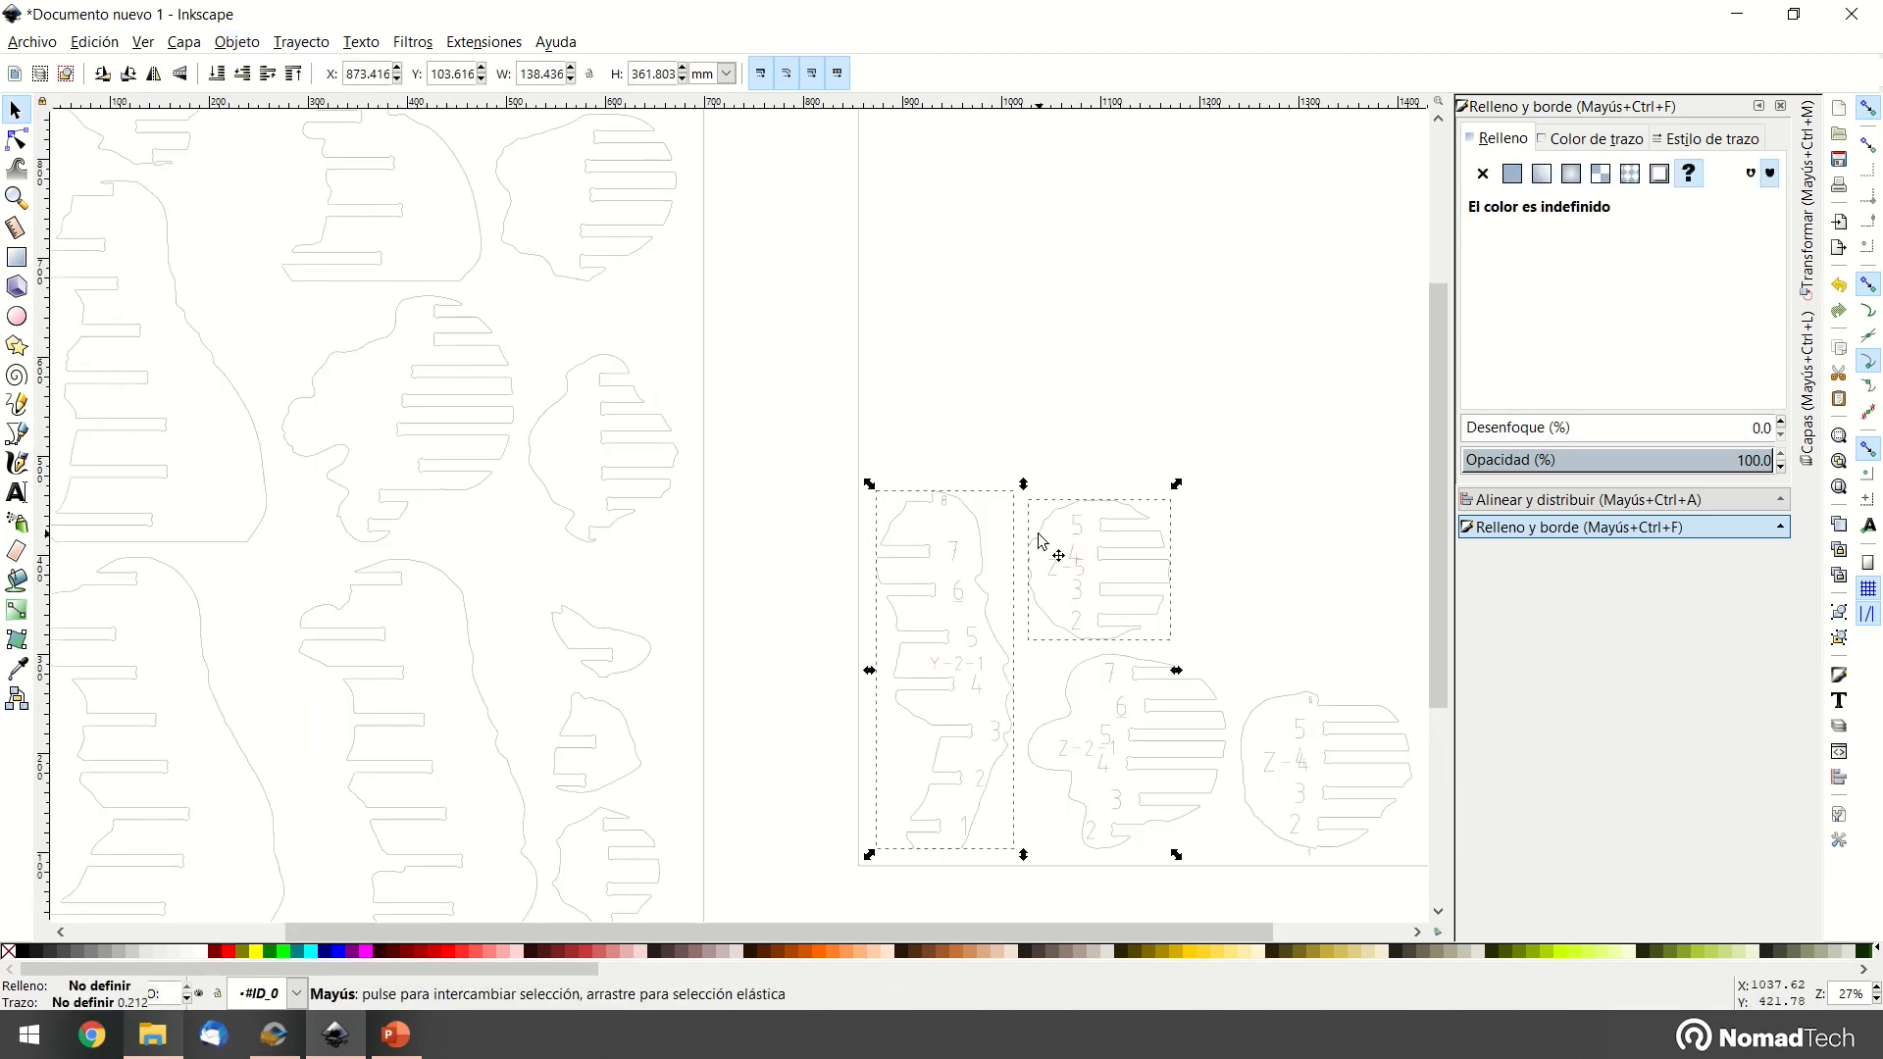
left_click(1077, 673, "shift")
left_click(1260, 716, "shift")
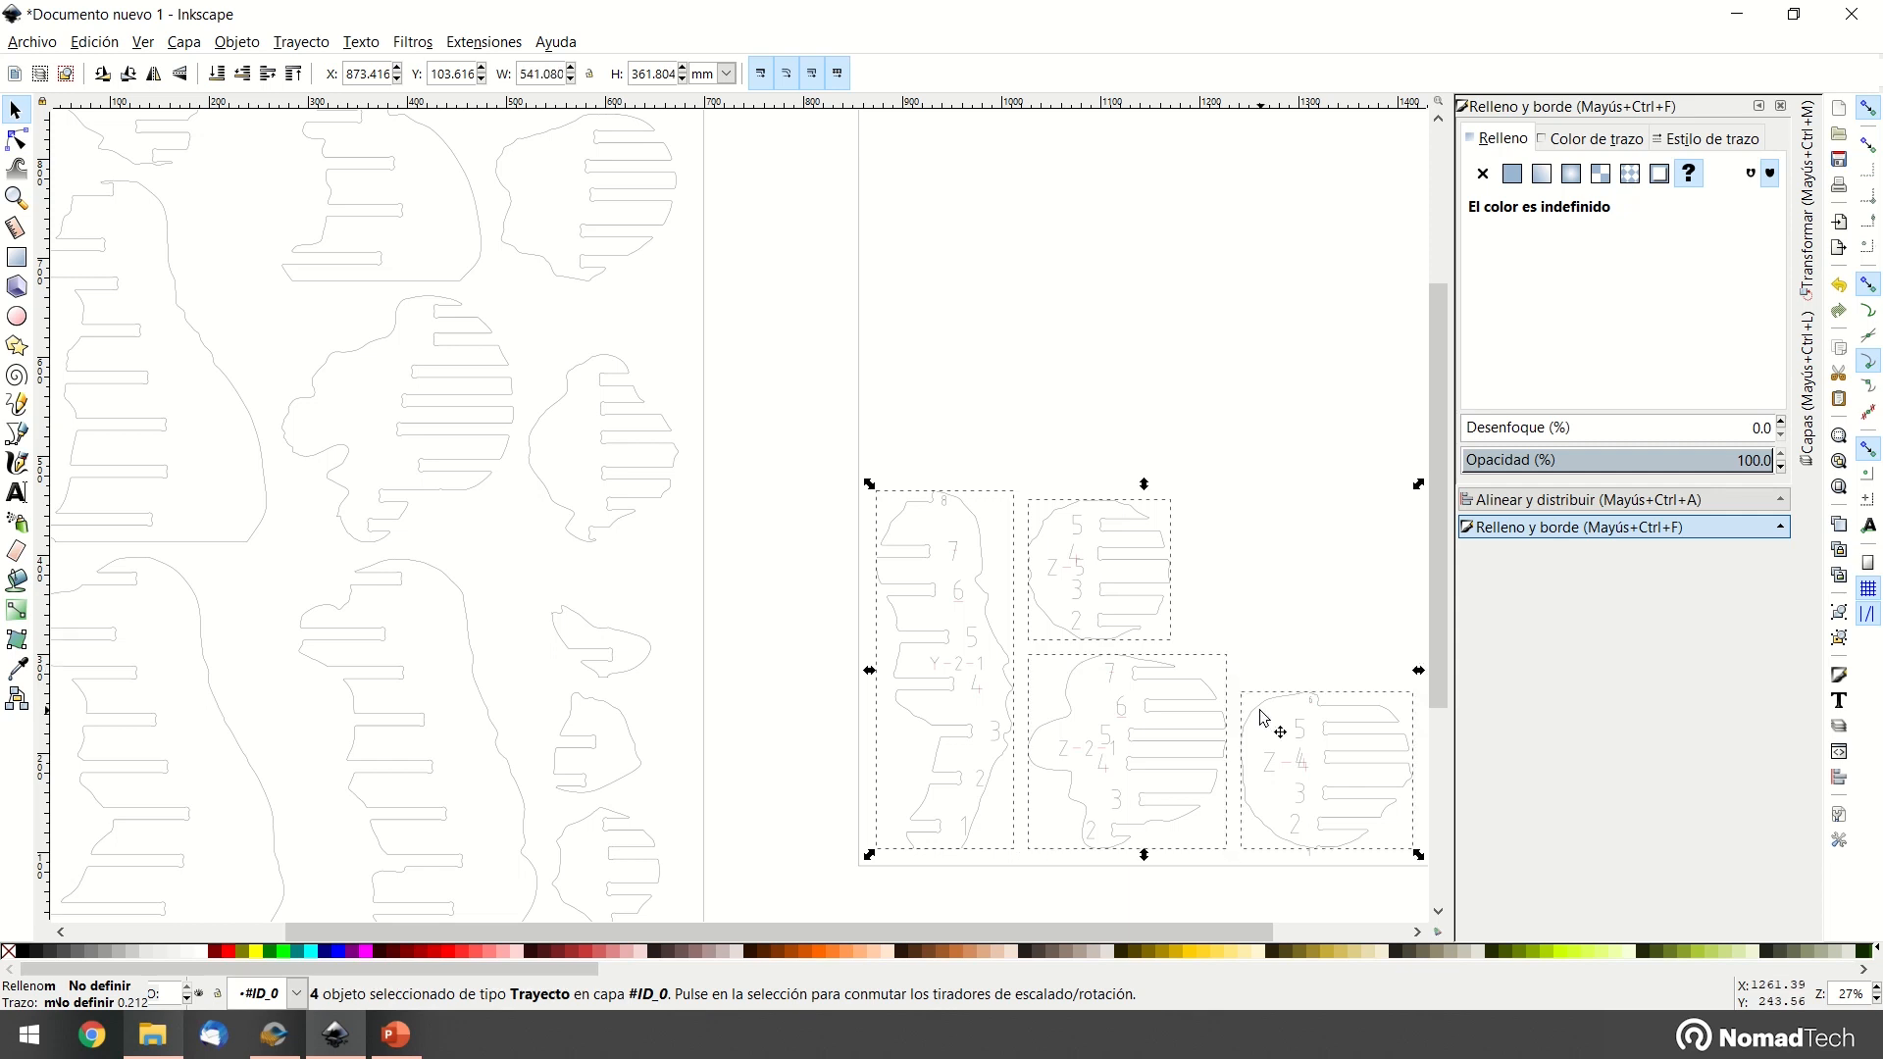
scroll(1262, 715, "down", 2, "ctrl")
left_click_drag(1262, 708, 519, 515)
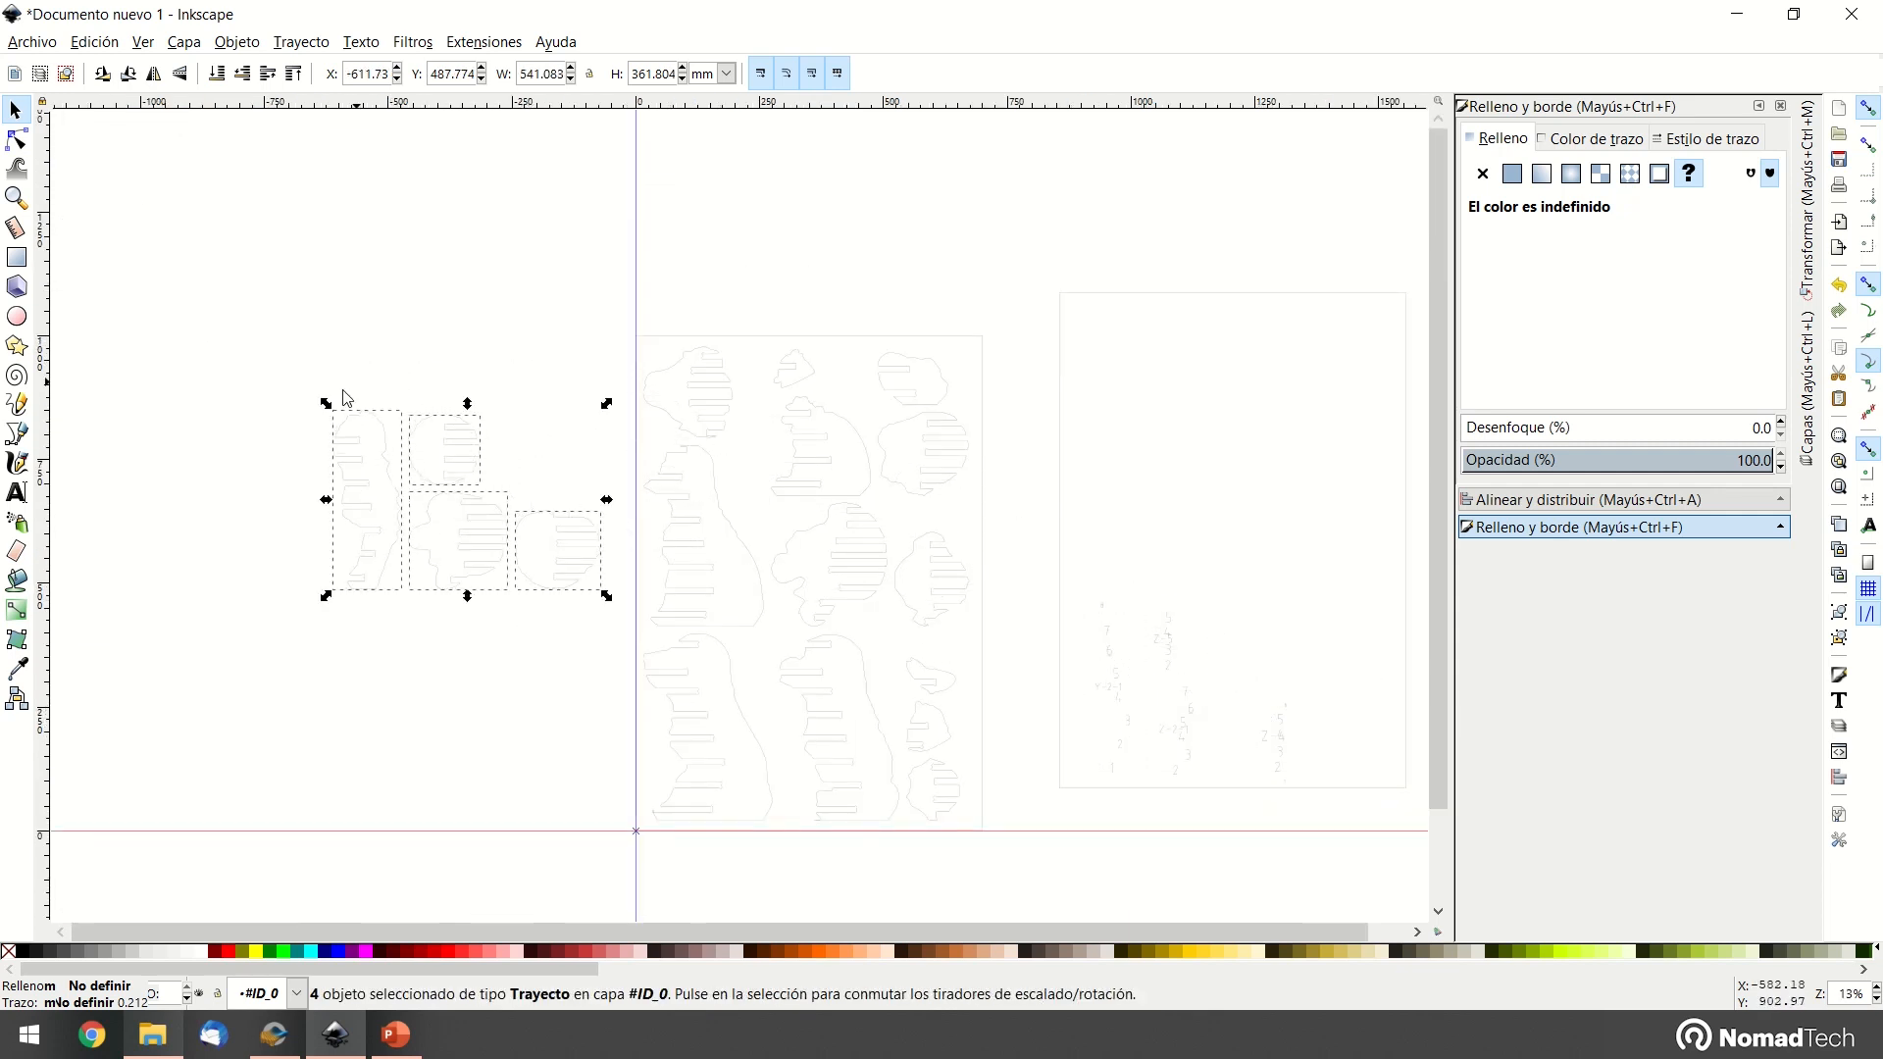
Delete the second sheet's frame together with the label marks left inside it
left_click(1021, 312)
left_click_drag(1021, 257, 1419, 863)
key("Delete")
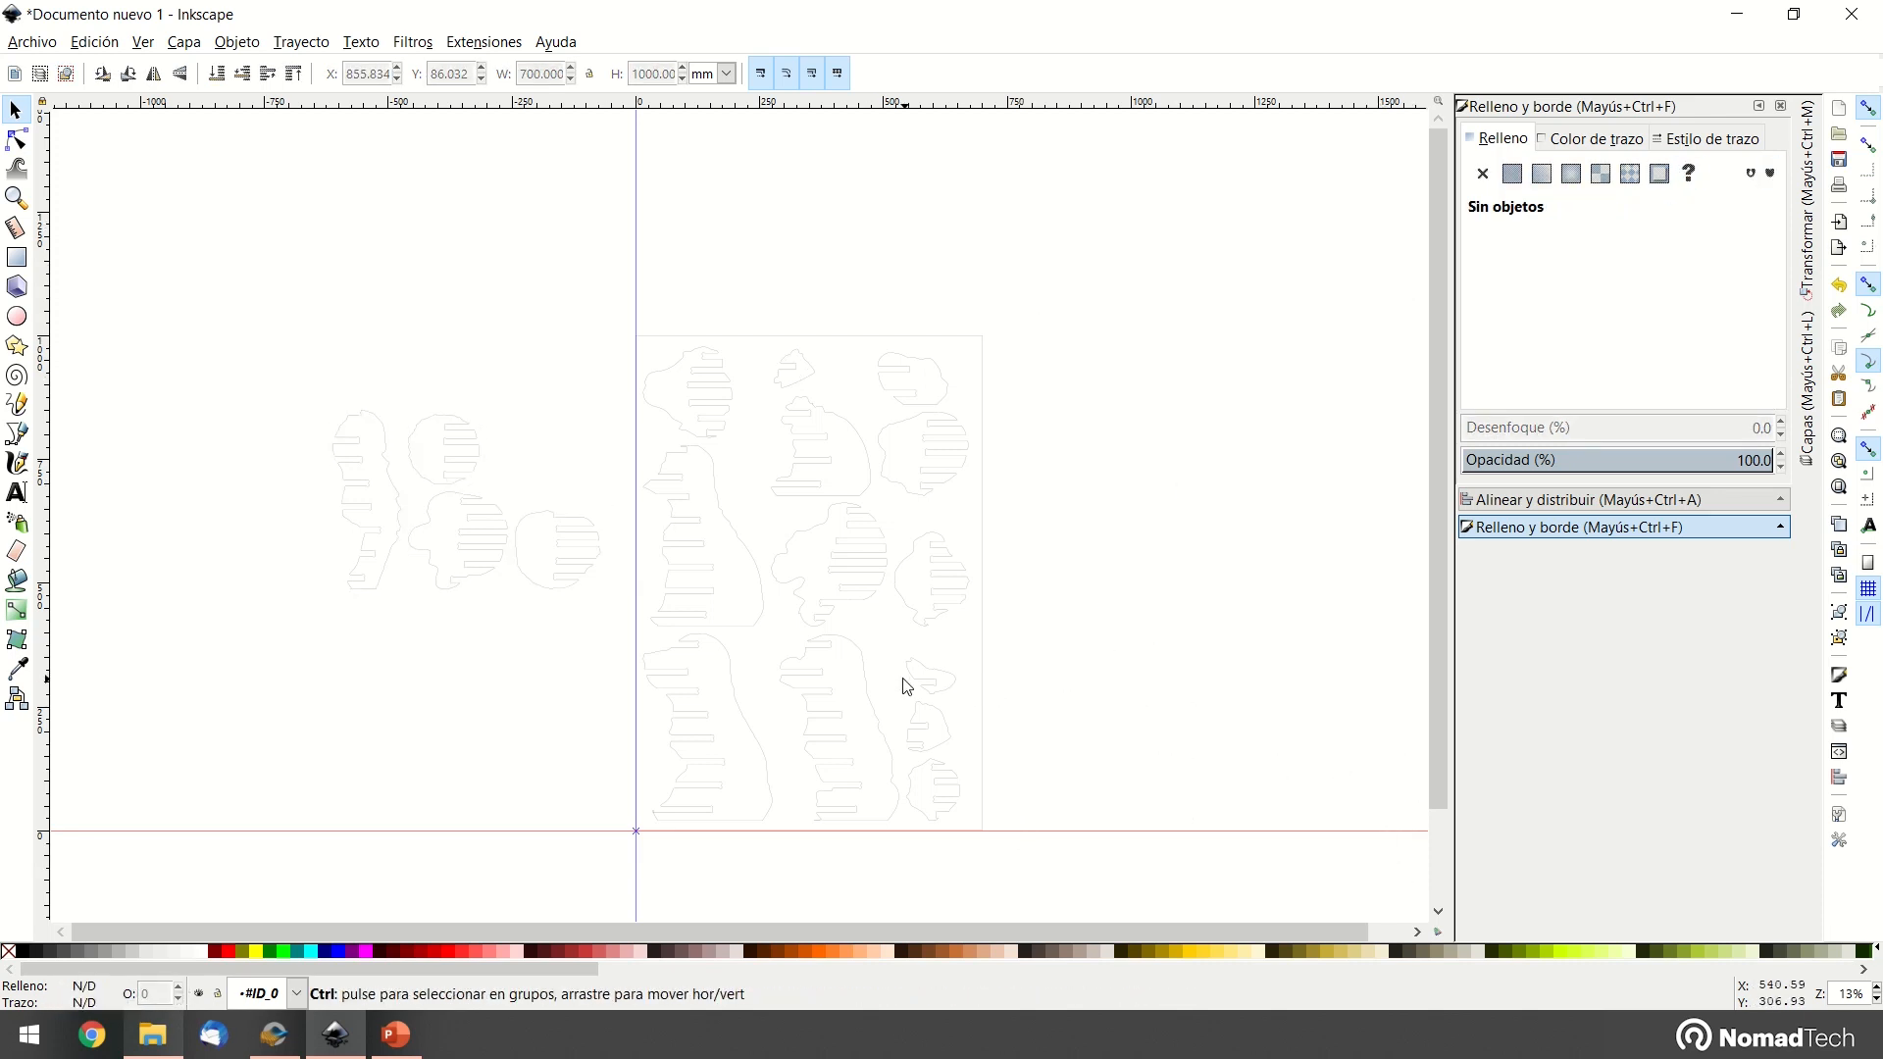
scroll(947, 687, "up", 1, "ctrl")
scroll(813, 674, "down", 1, "ctrl")
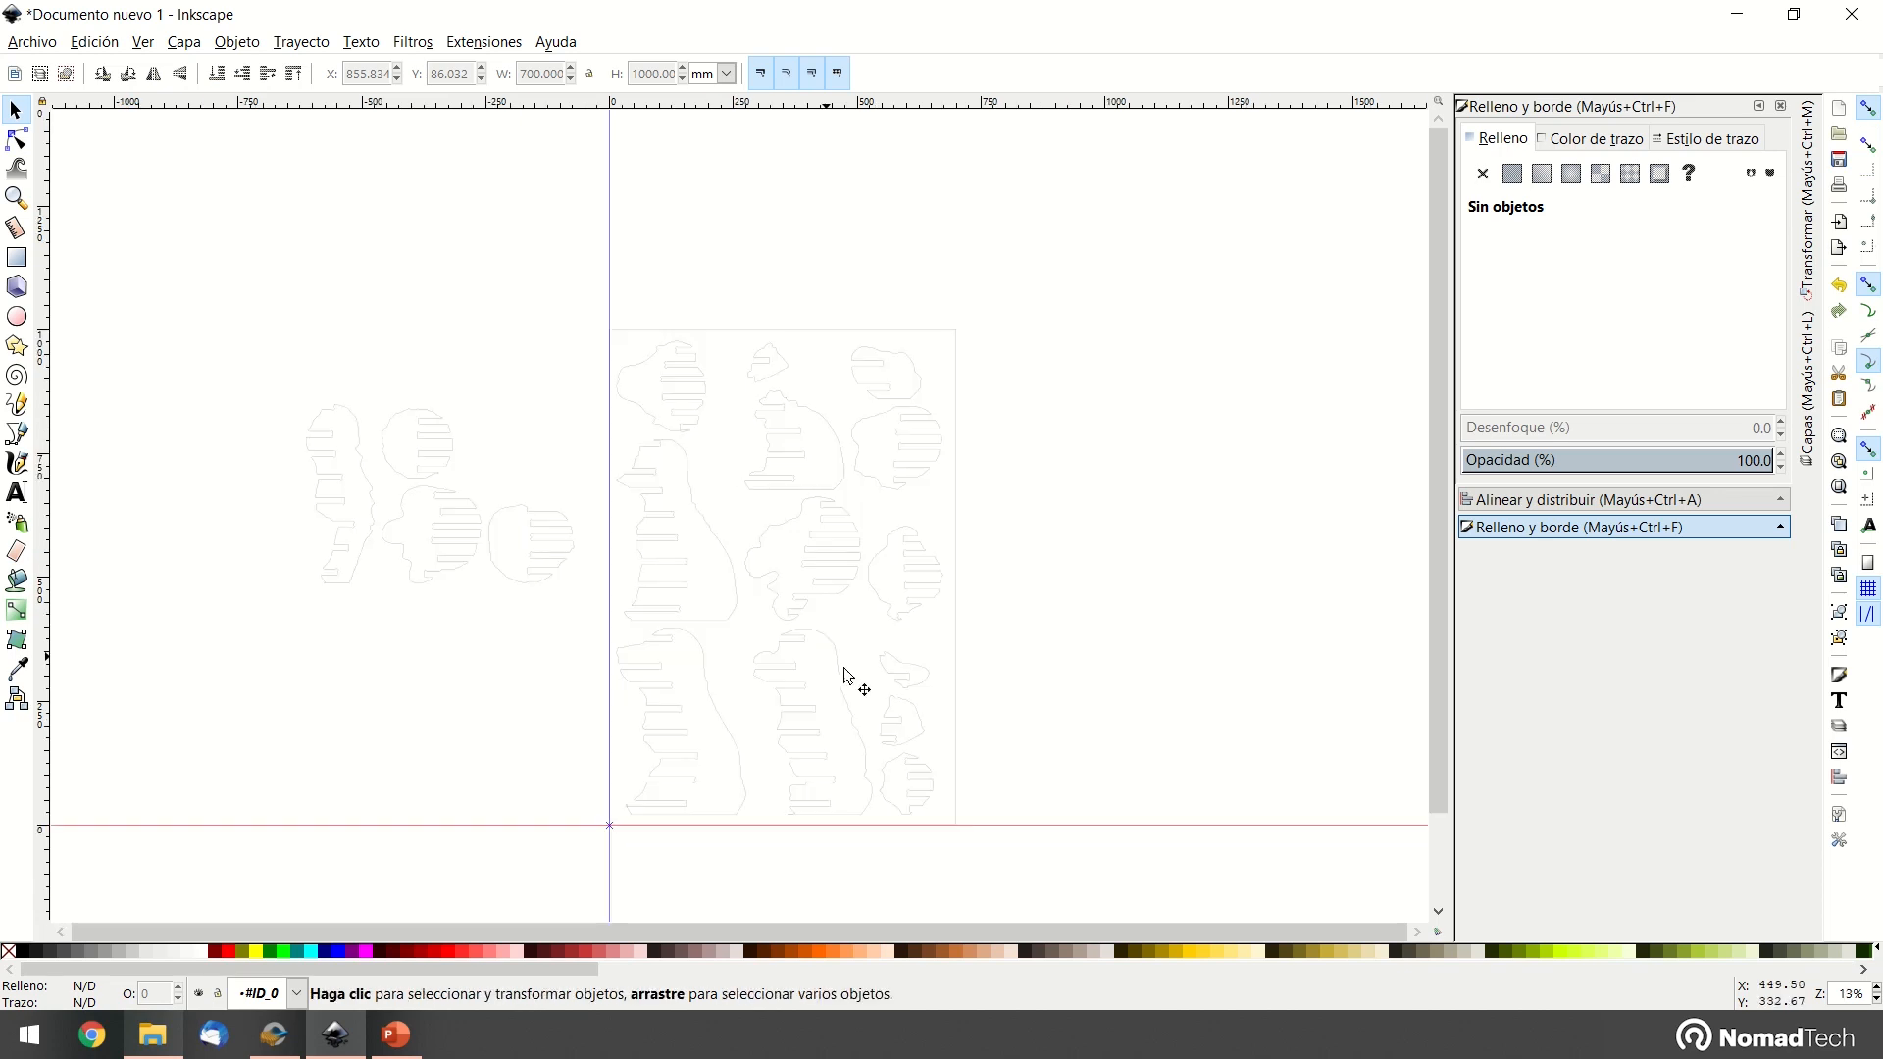
Move the second tall part in the first sheet's bottom row down and left to about X 222 mm, Y 22 mm, close to its neighbour
left_click_drag(854, 724, 814, 730)
scroll(812, 737, "up", 2, "ctrl")
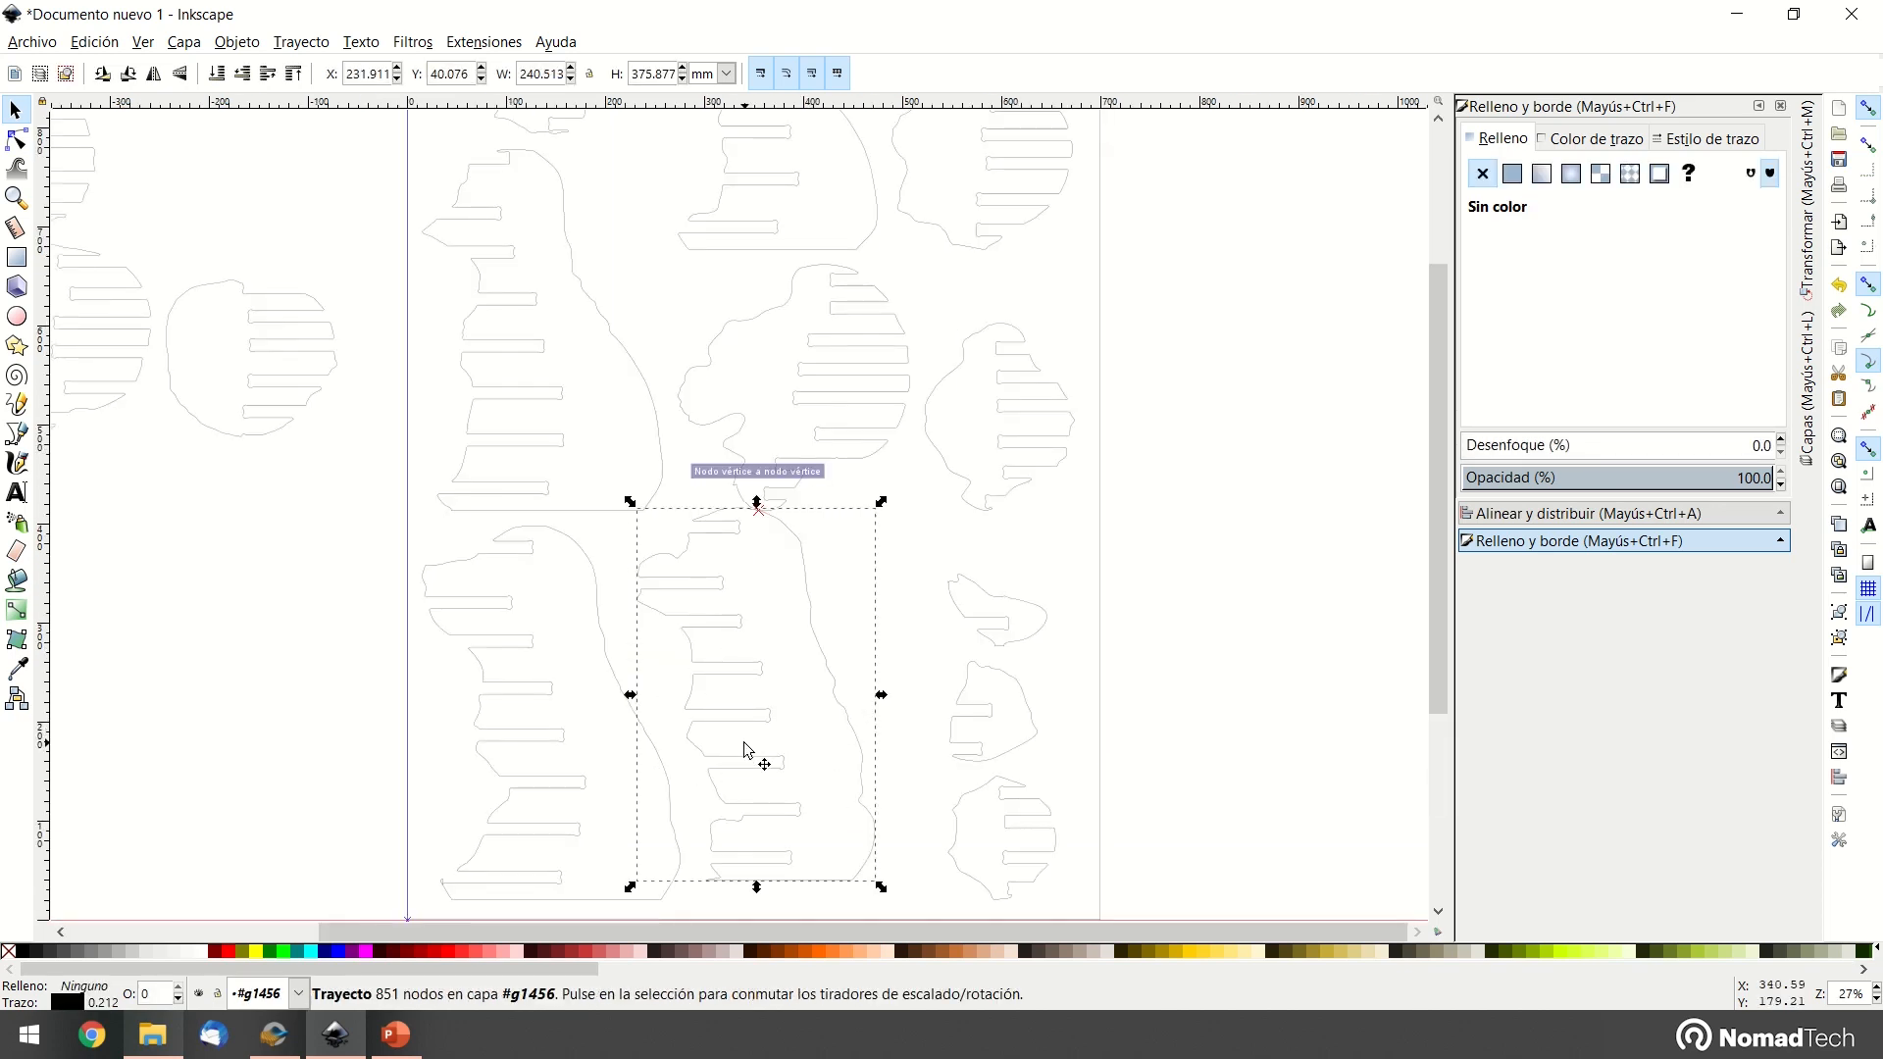
left_click_drag(883, 585, 820, 677)
scroll(853, 685, "up", 1, "ctrl")
key("Left")
key("Left")
key("Left")
key("Left")
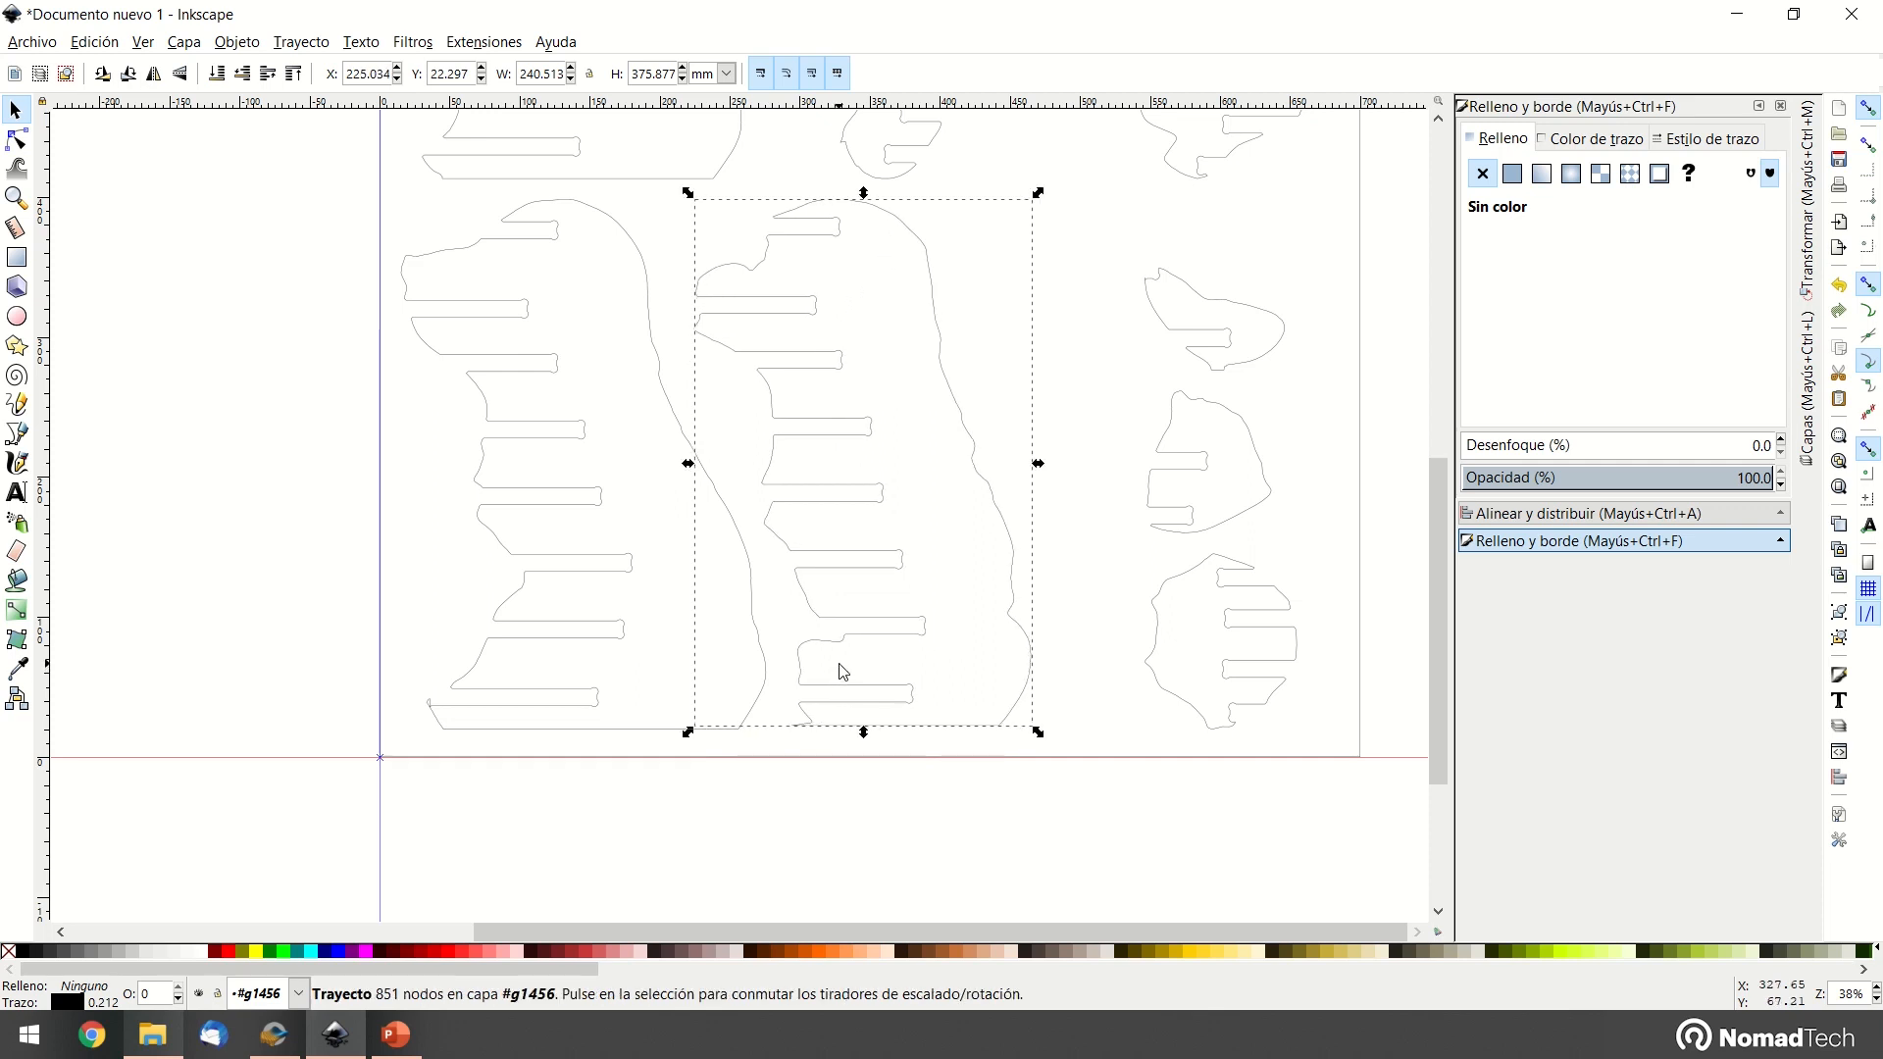
key("Left")
key("Left")
key("Left")
key("Left")
key("Escape")
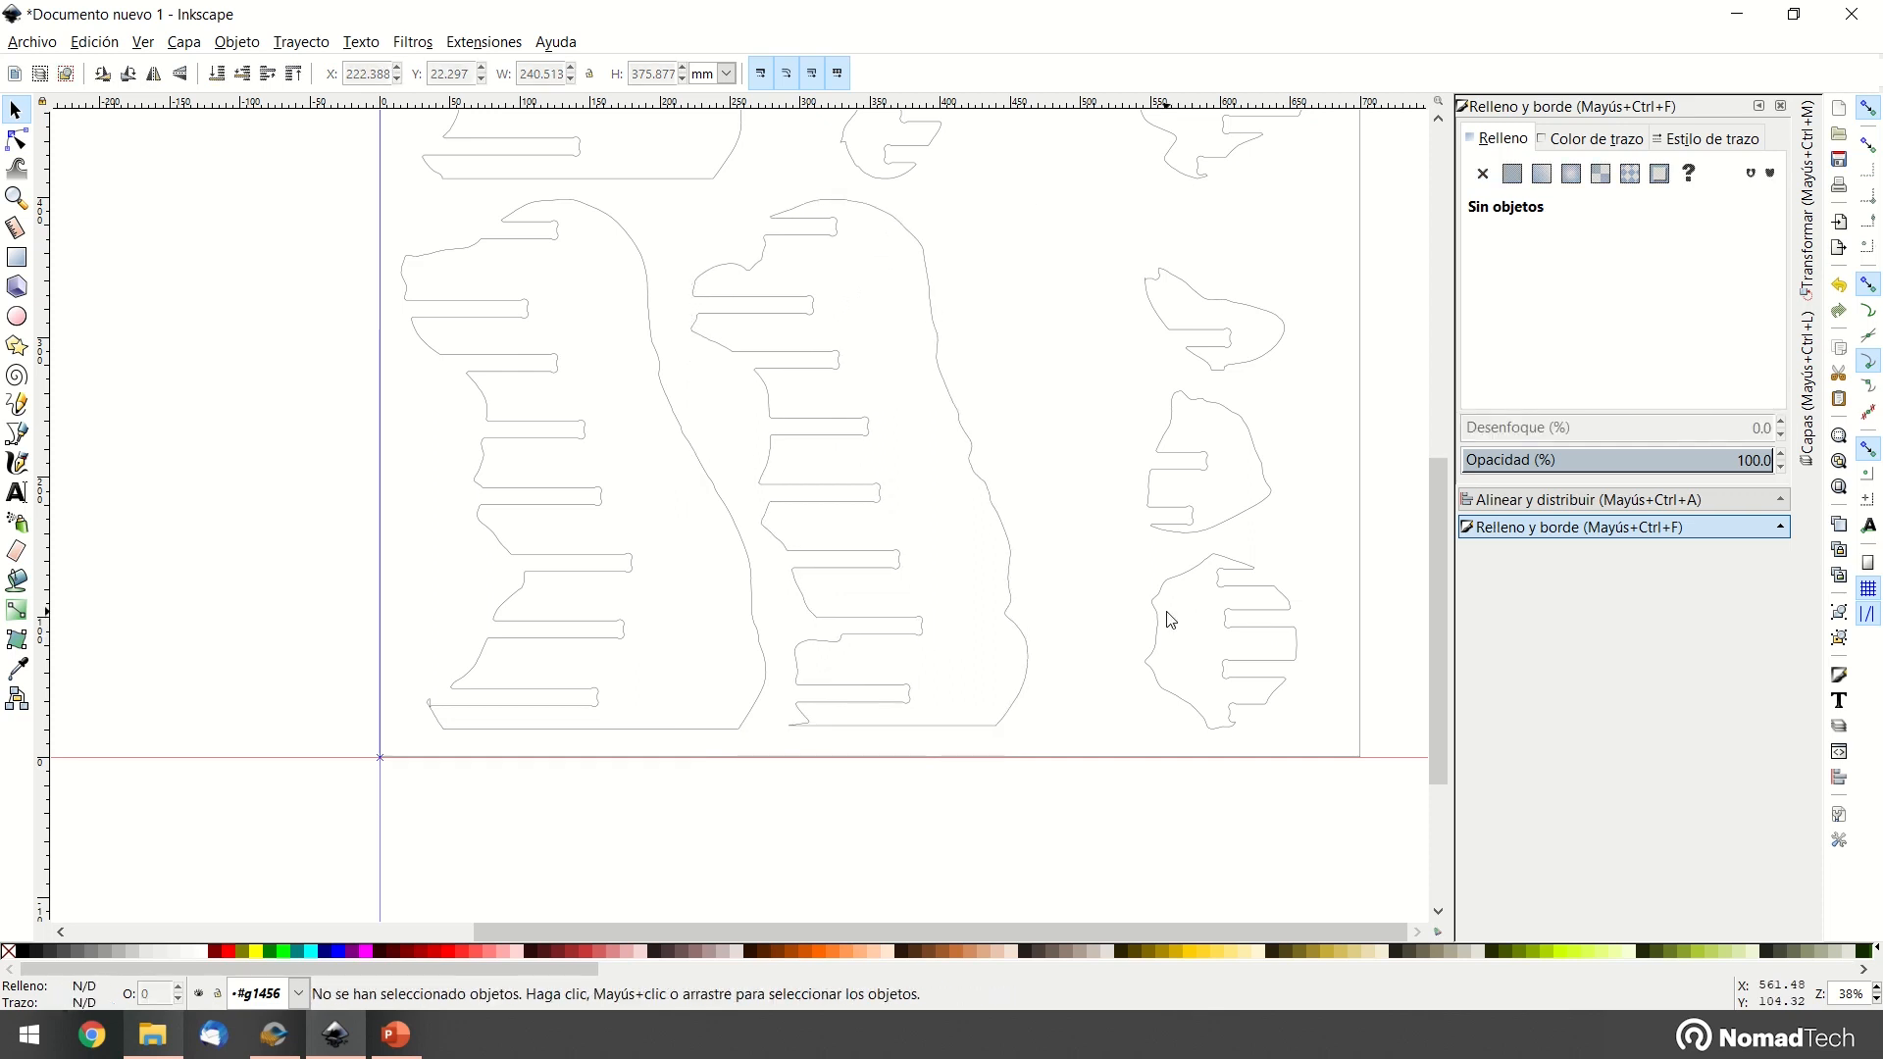
Ungroup the four parts placed left of the sheet and deselect them
key("minus")
key("minus")
key("minus")
scroll(983, 534, "up", 1, "ctrl")
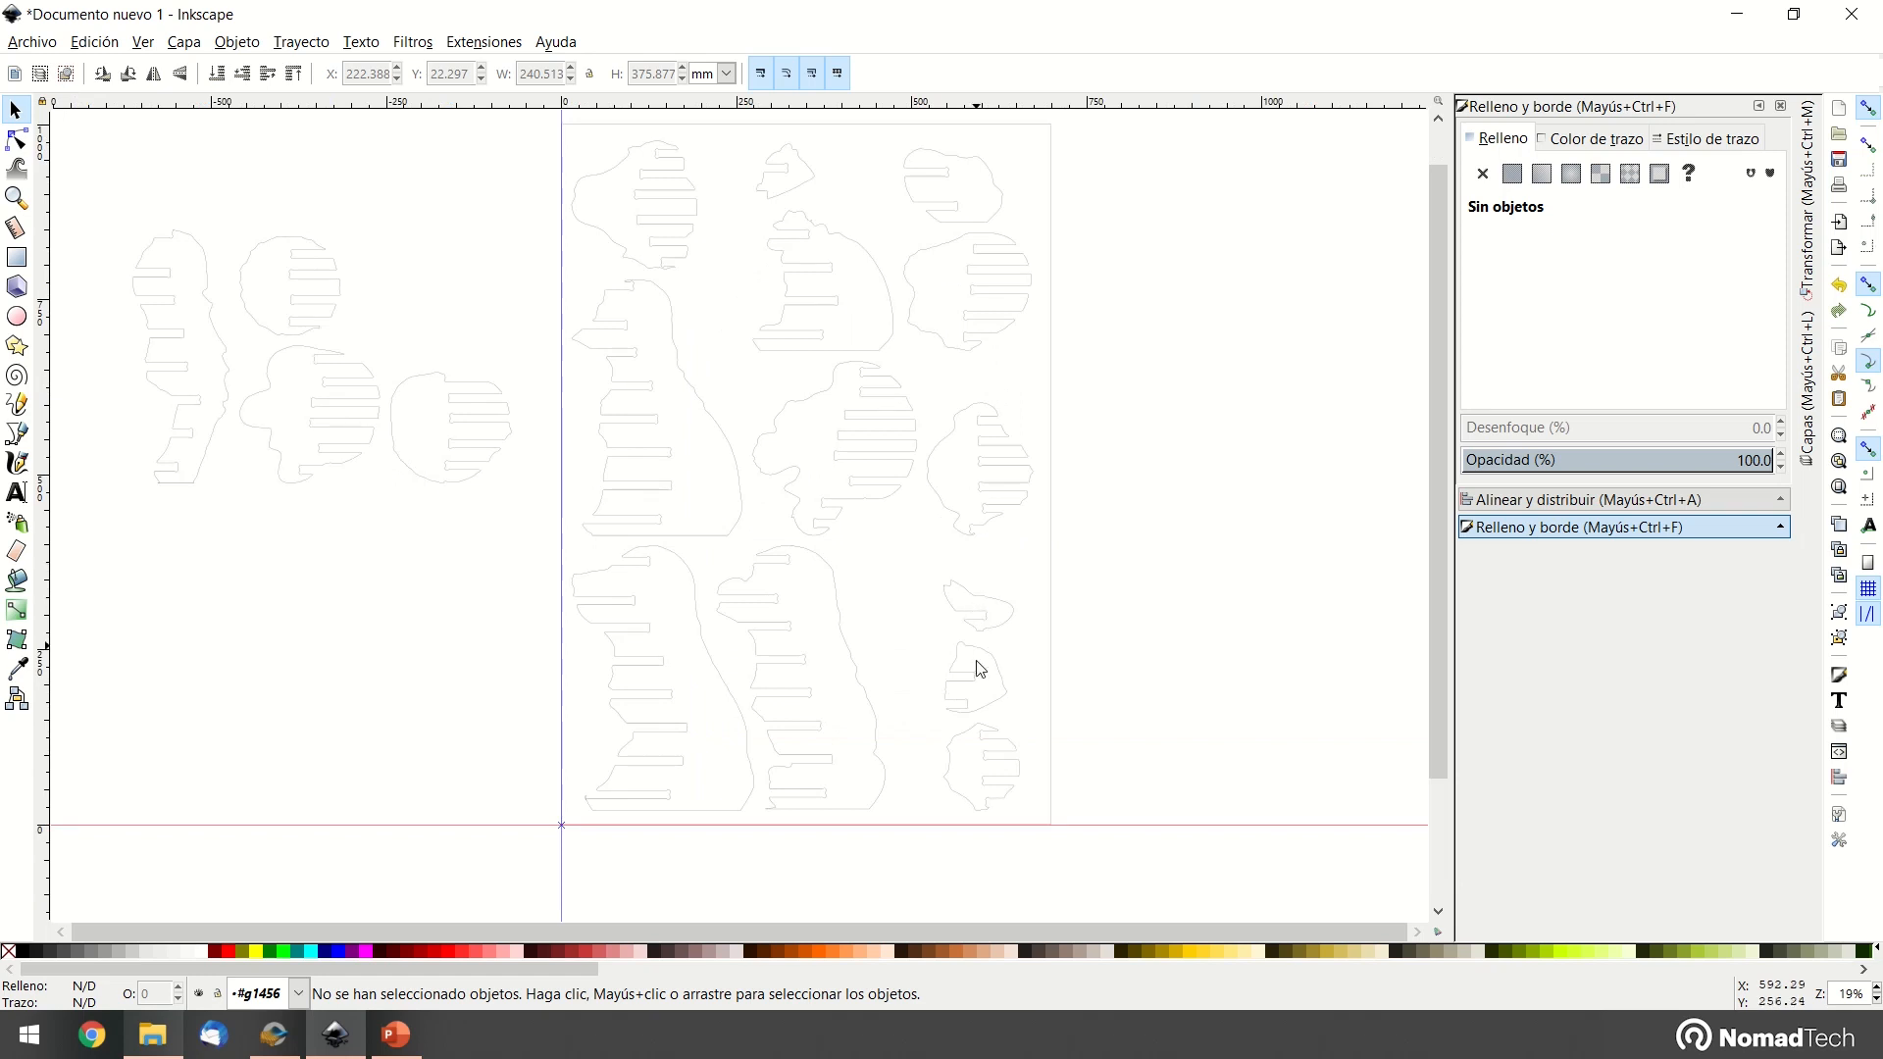
left_click(421, 480)
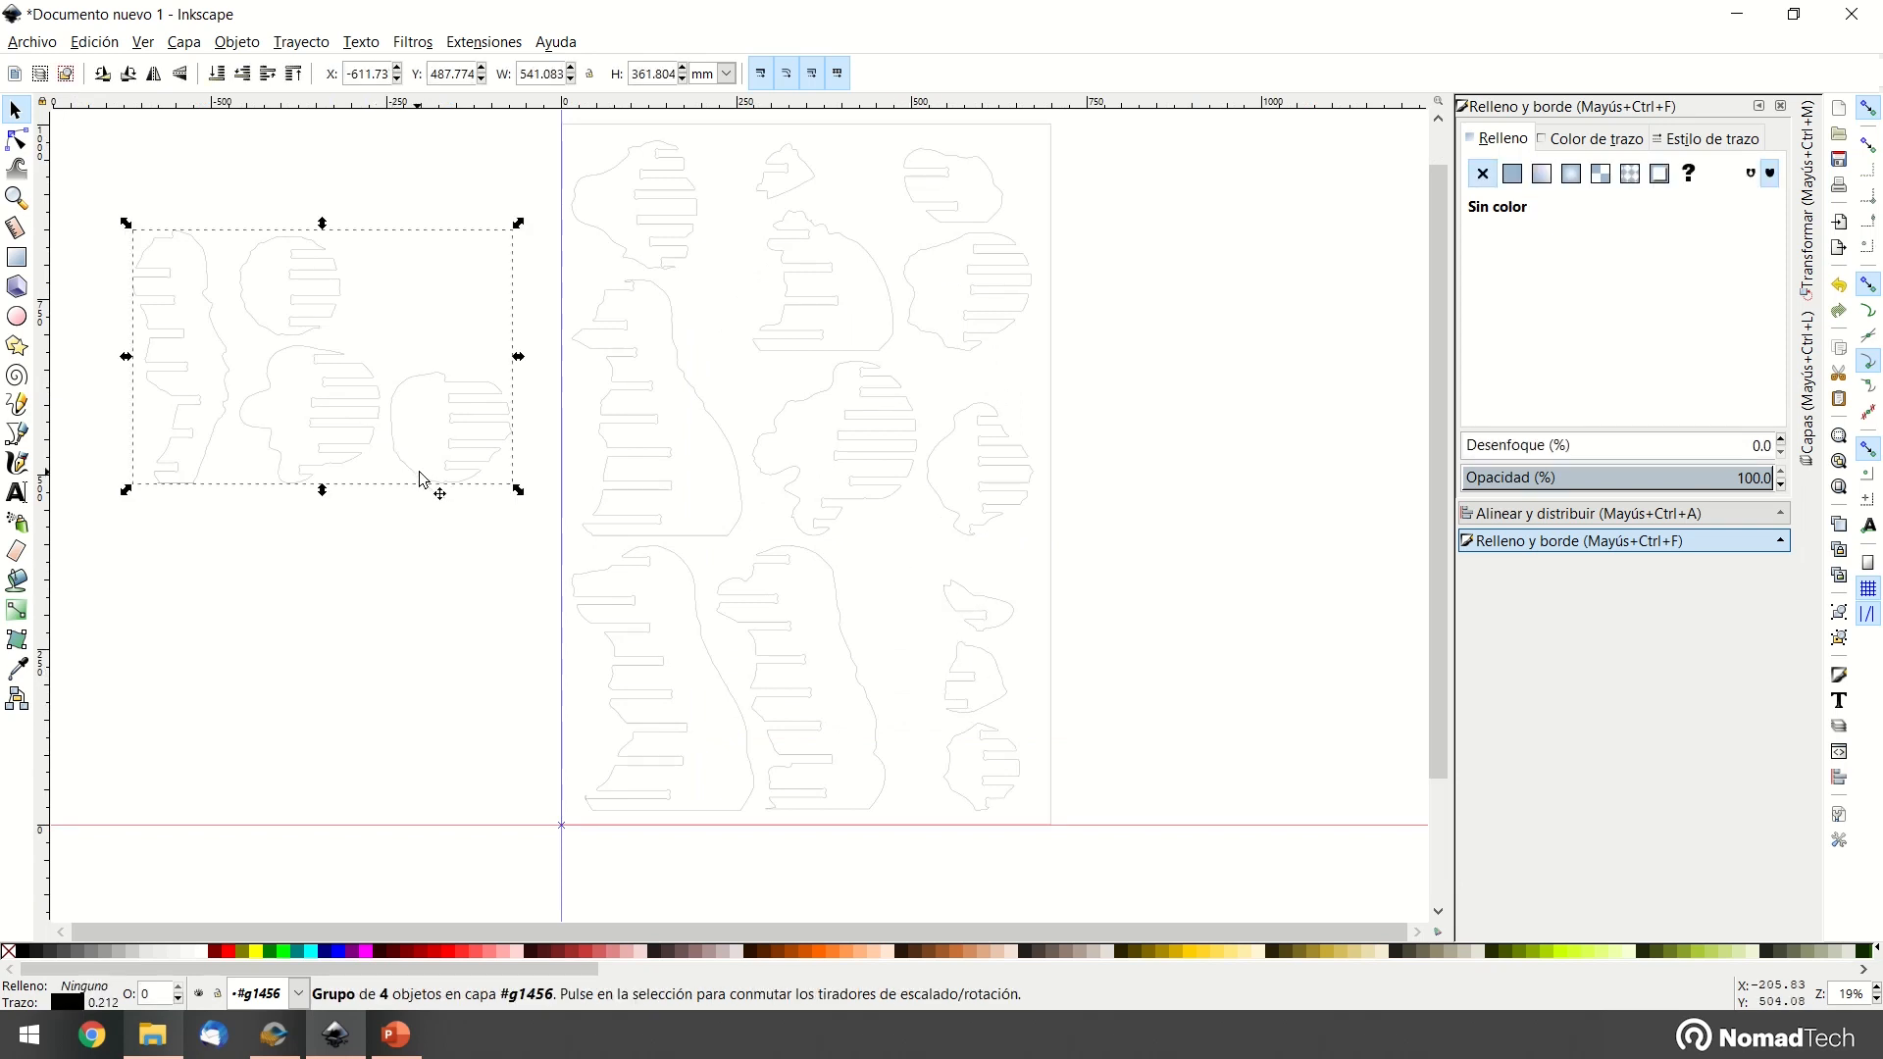
left_click(299, 221)
left_click(399, 389)
left_click(237, 41)
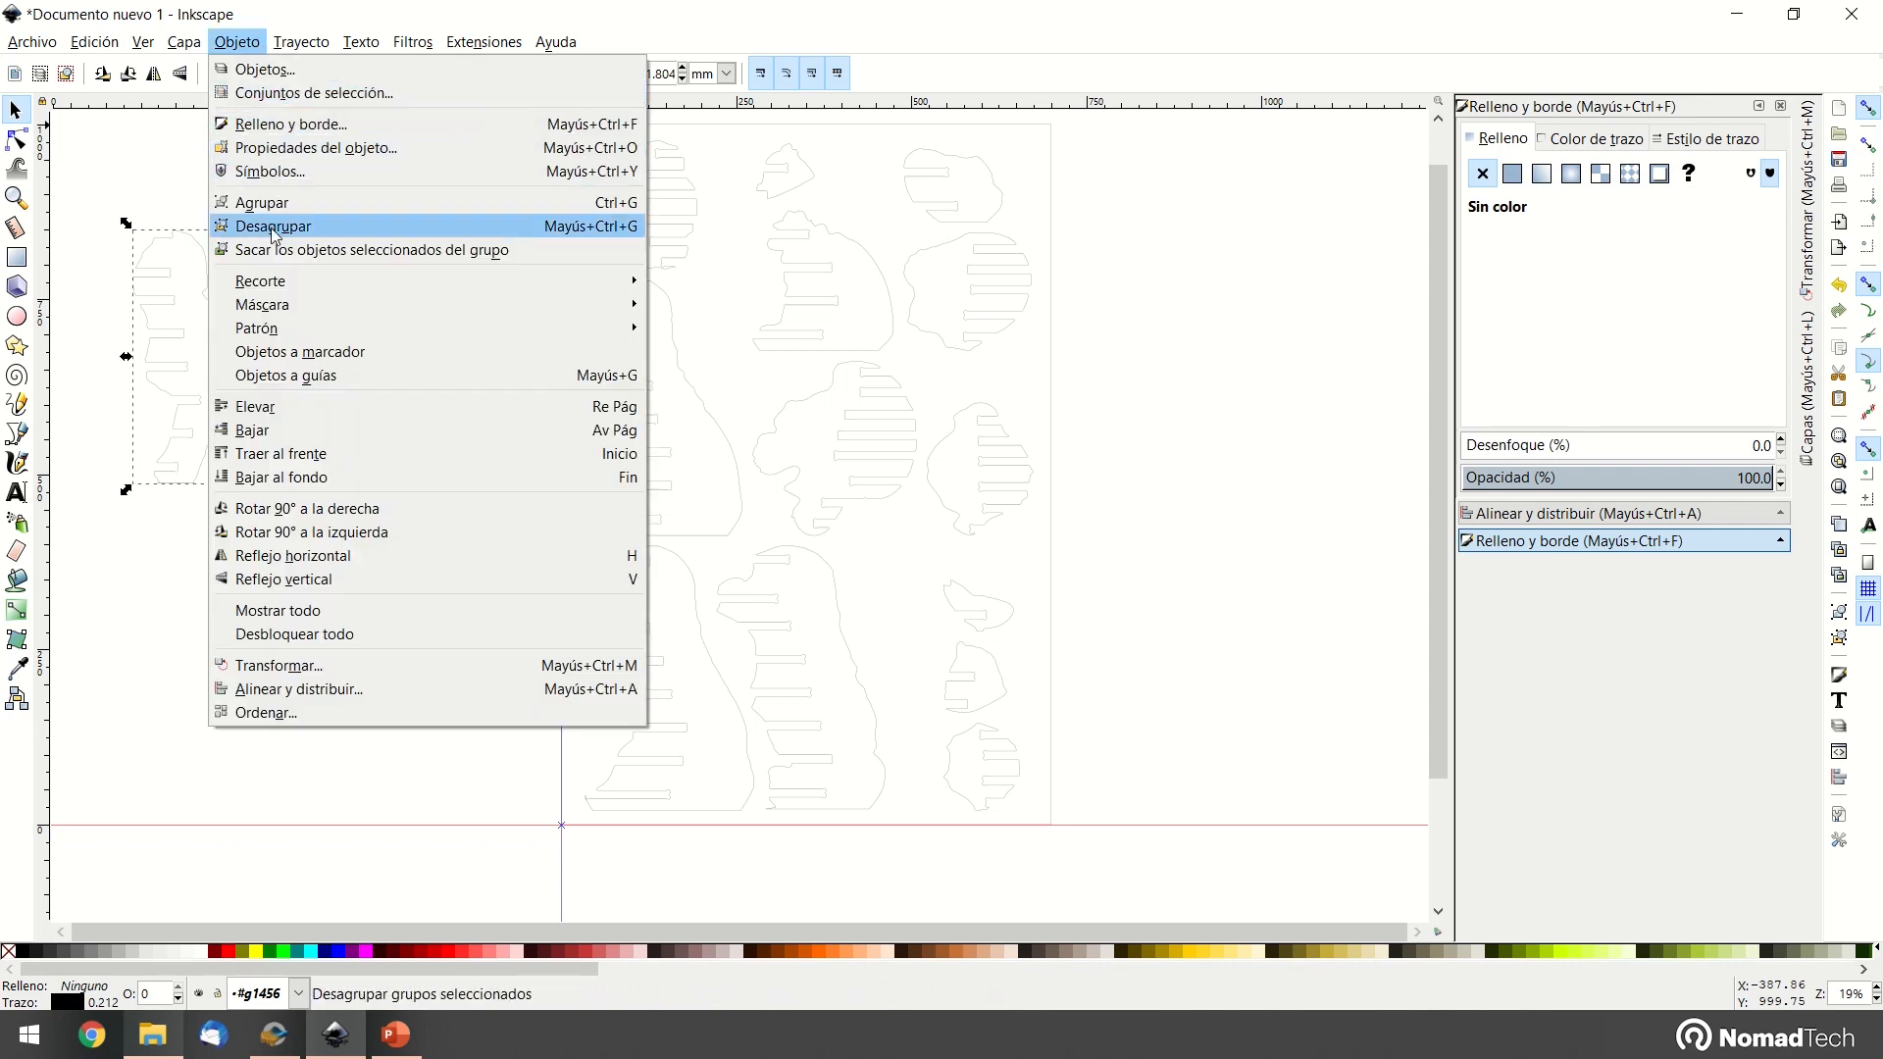
left_click(387, 223)
left_click(402, 202)
Place the lower-right loose round part beside the bottom row's second tall part and shift the three small lower-right parts toward the sheet's right edge
left_click(426, 373)
left_click_drag(424, 379, 870, 530)
scroll(947, 585, "up", 2, "ctrl")
left_click_drag(1069, 626, 1101, 601)
scroll(1046, 723, "down", 3)
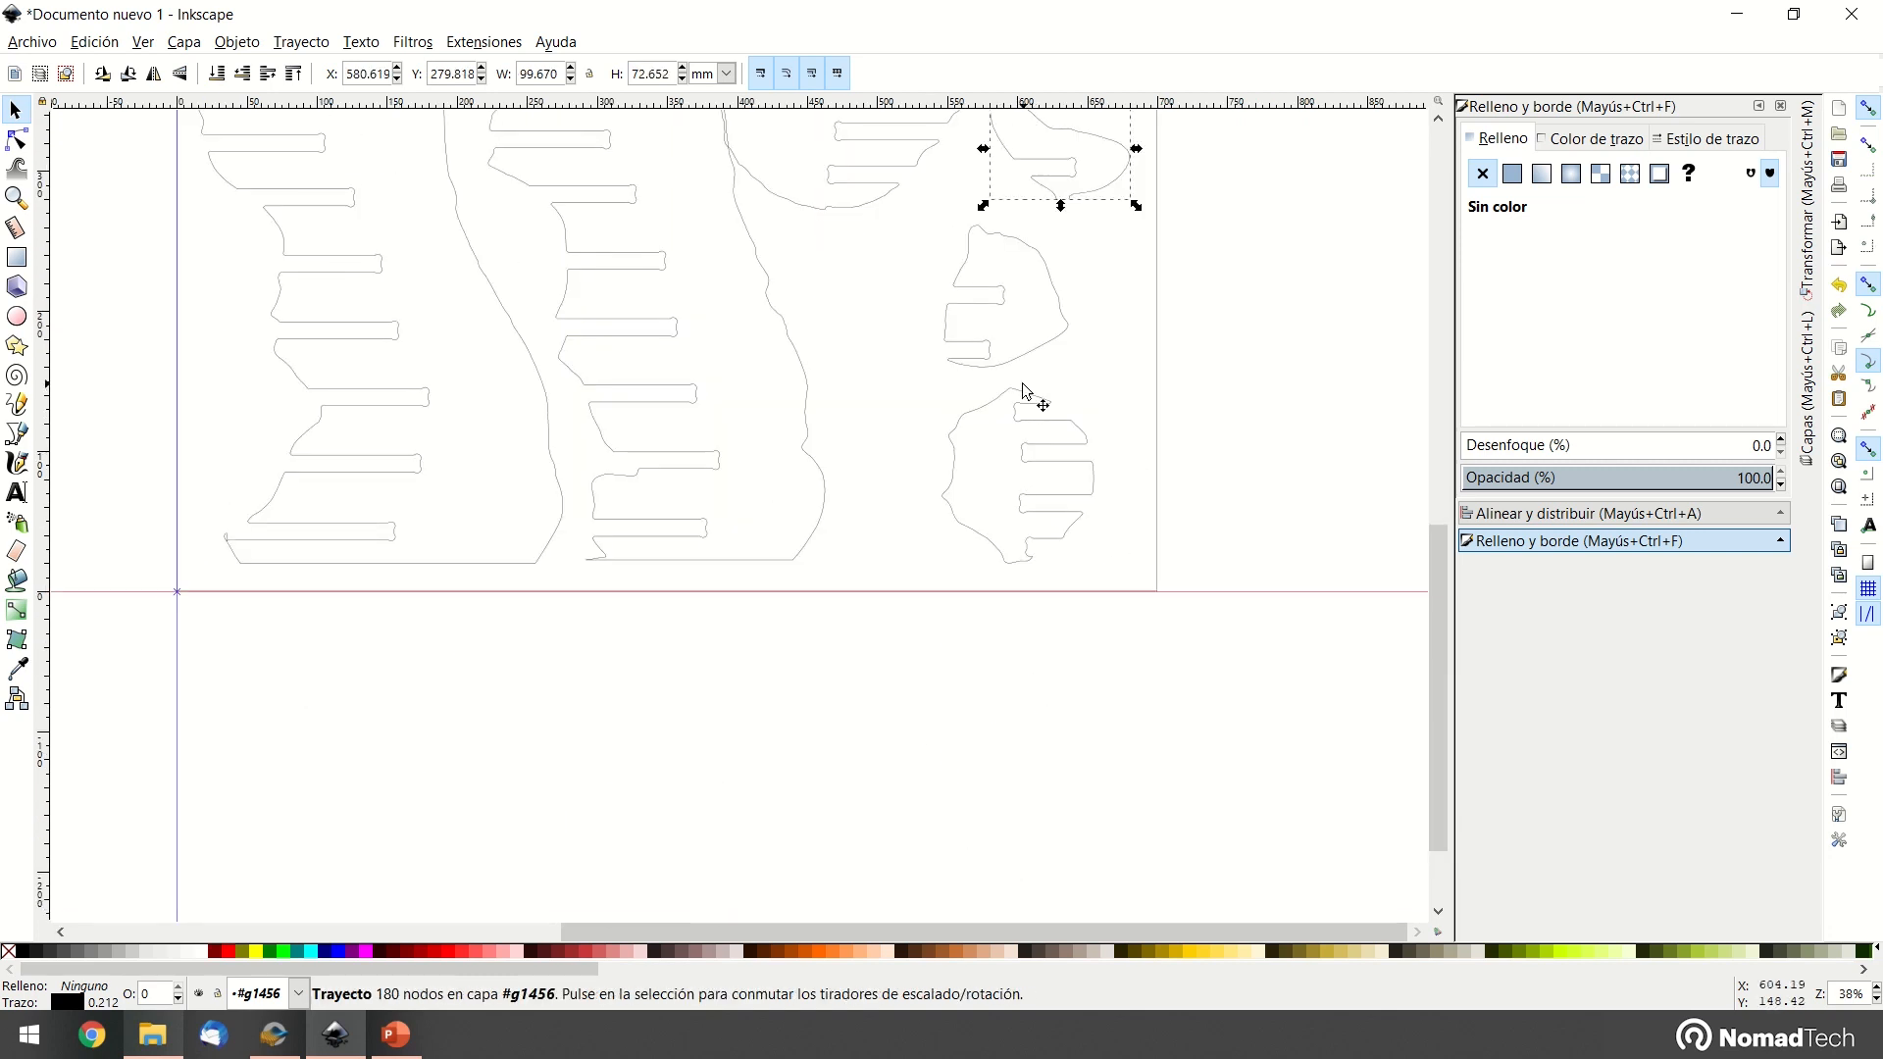
left_click_drag(1059, 502, 1127, 494)
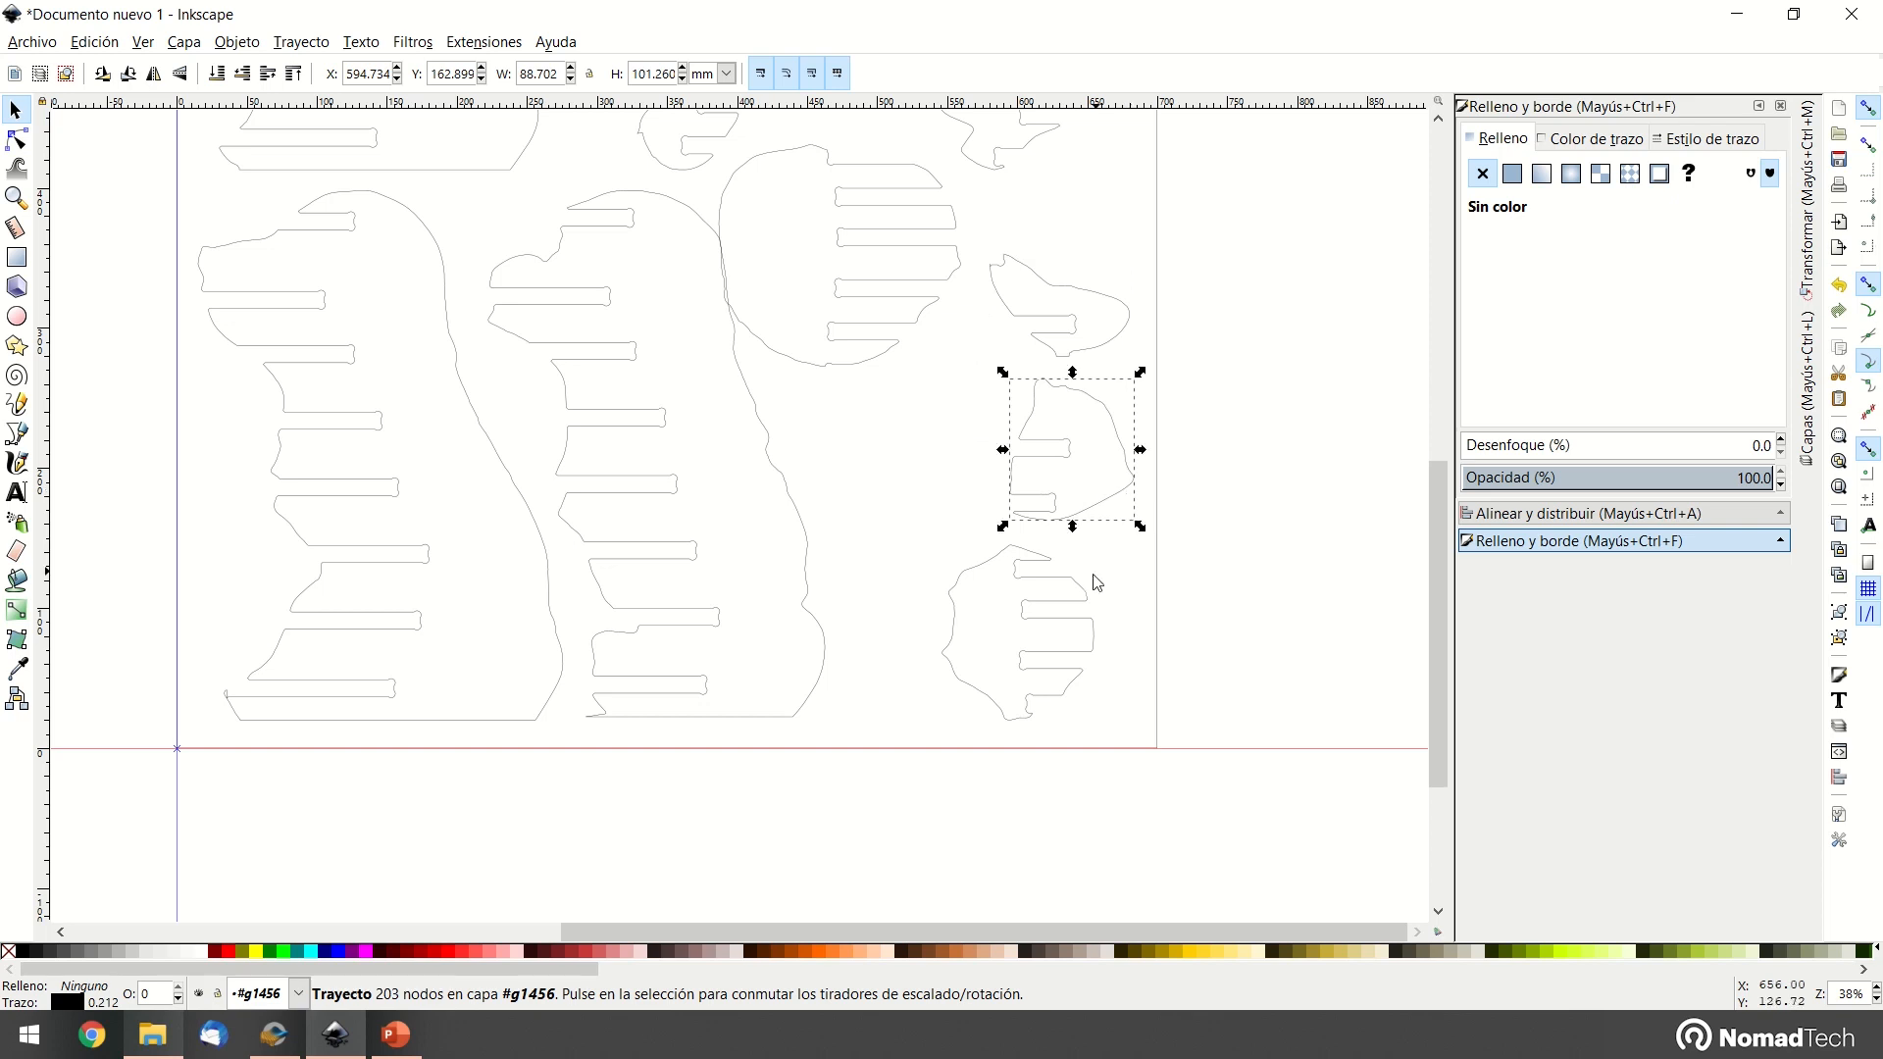
left_click_drag(1088, 601, 1126, 597)
Tilt the upper-middle 532-node part and nest it beside the tall left-hand part, at about X 175 mm, Y 578 mm
scroll(1126, 598, "down", 2, "ctrl")
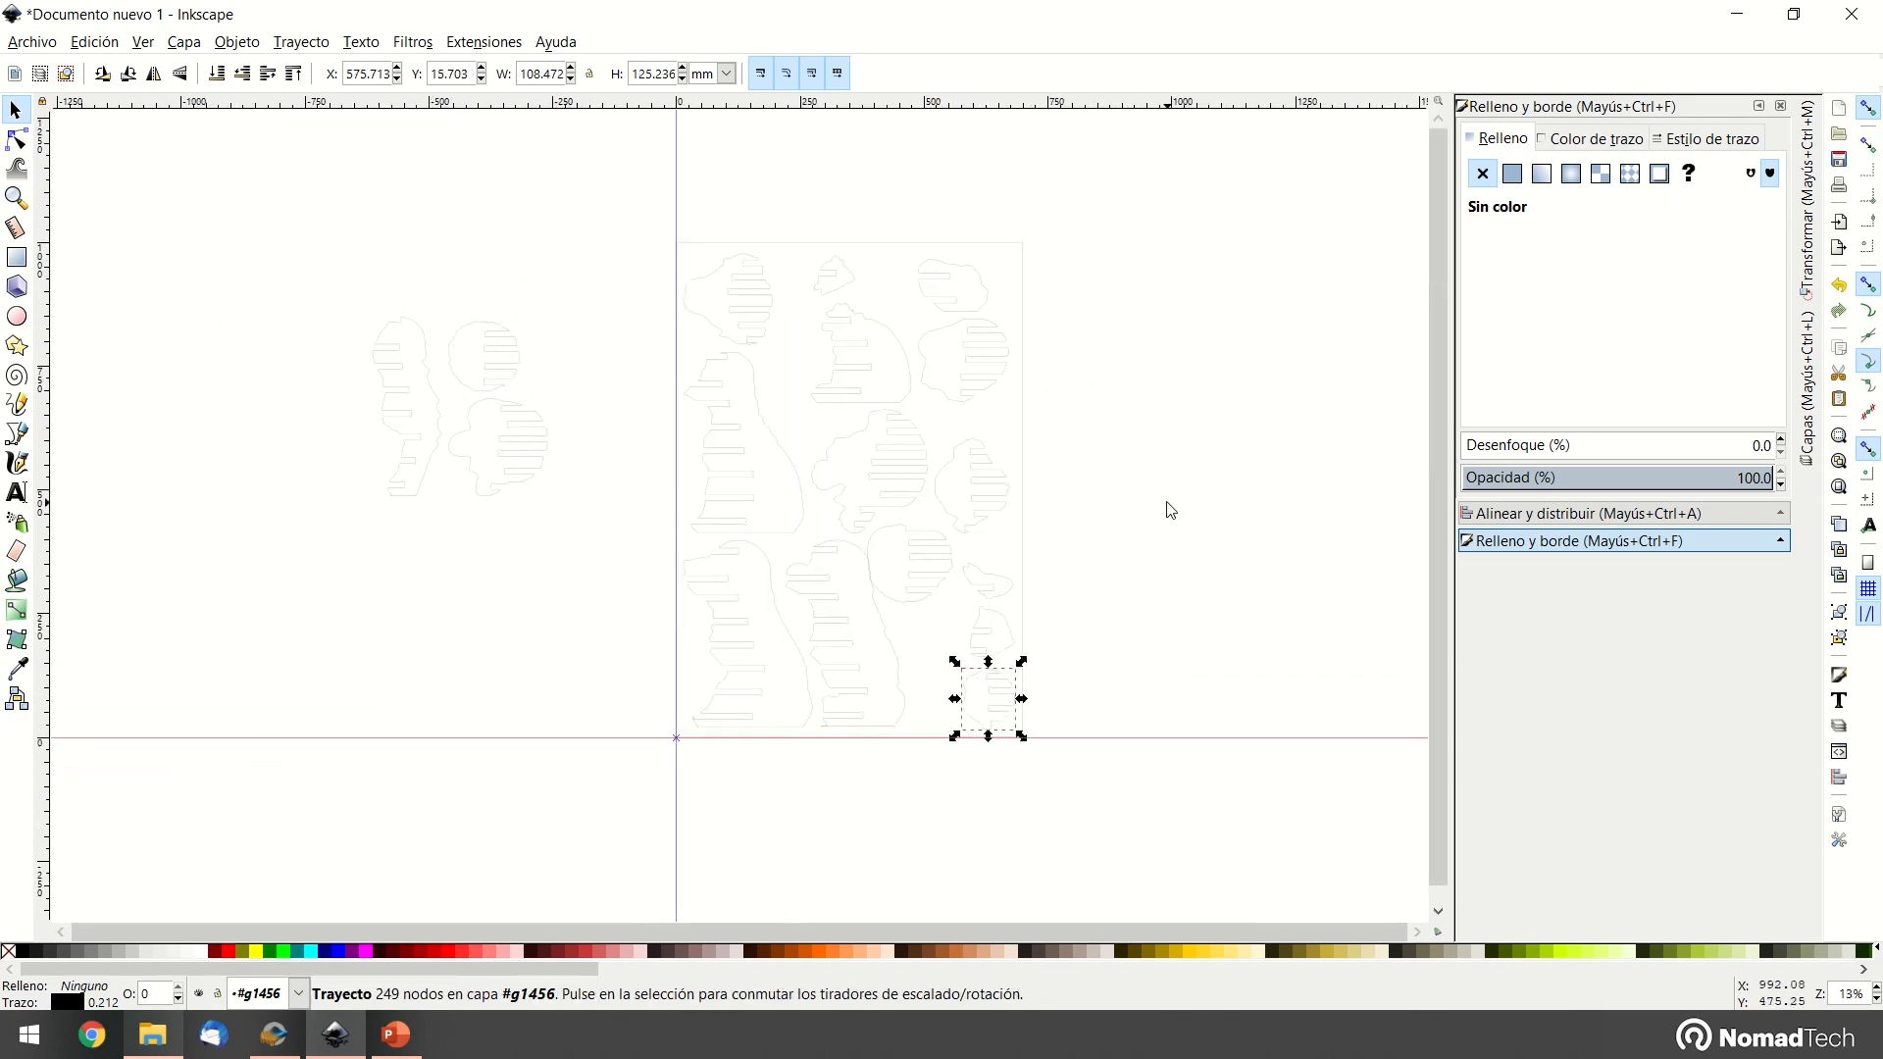
scroll(961, 589, "up", 2)
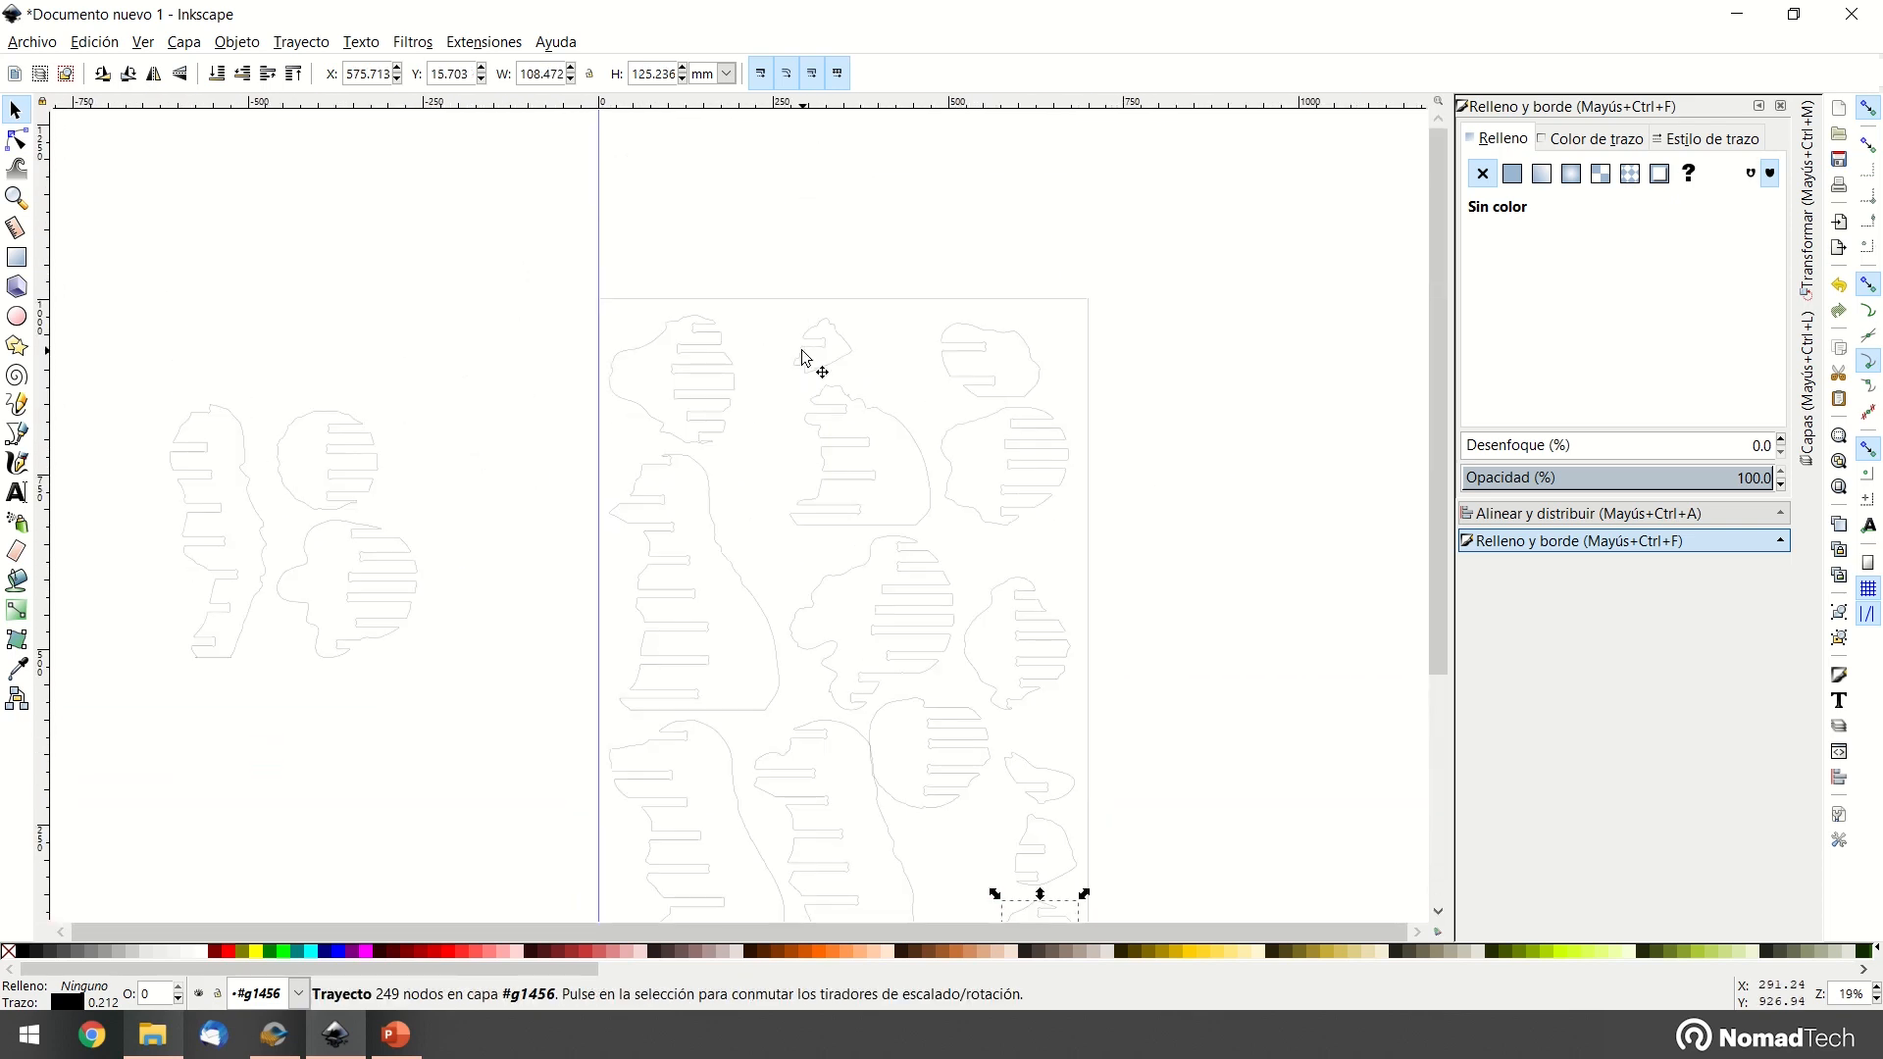
left_click(826, 478)
left_click(918, 412)
scroll(927, 417, "up", 1)
left_click_drag(934, 420, 638, 484)
scroll(827, 593, "up", 2)
scroll(785, 648, "down", 5)
scroll(745, 487, "up", 3, "ctrl")
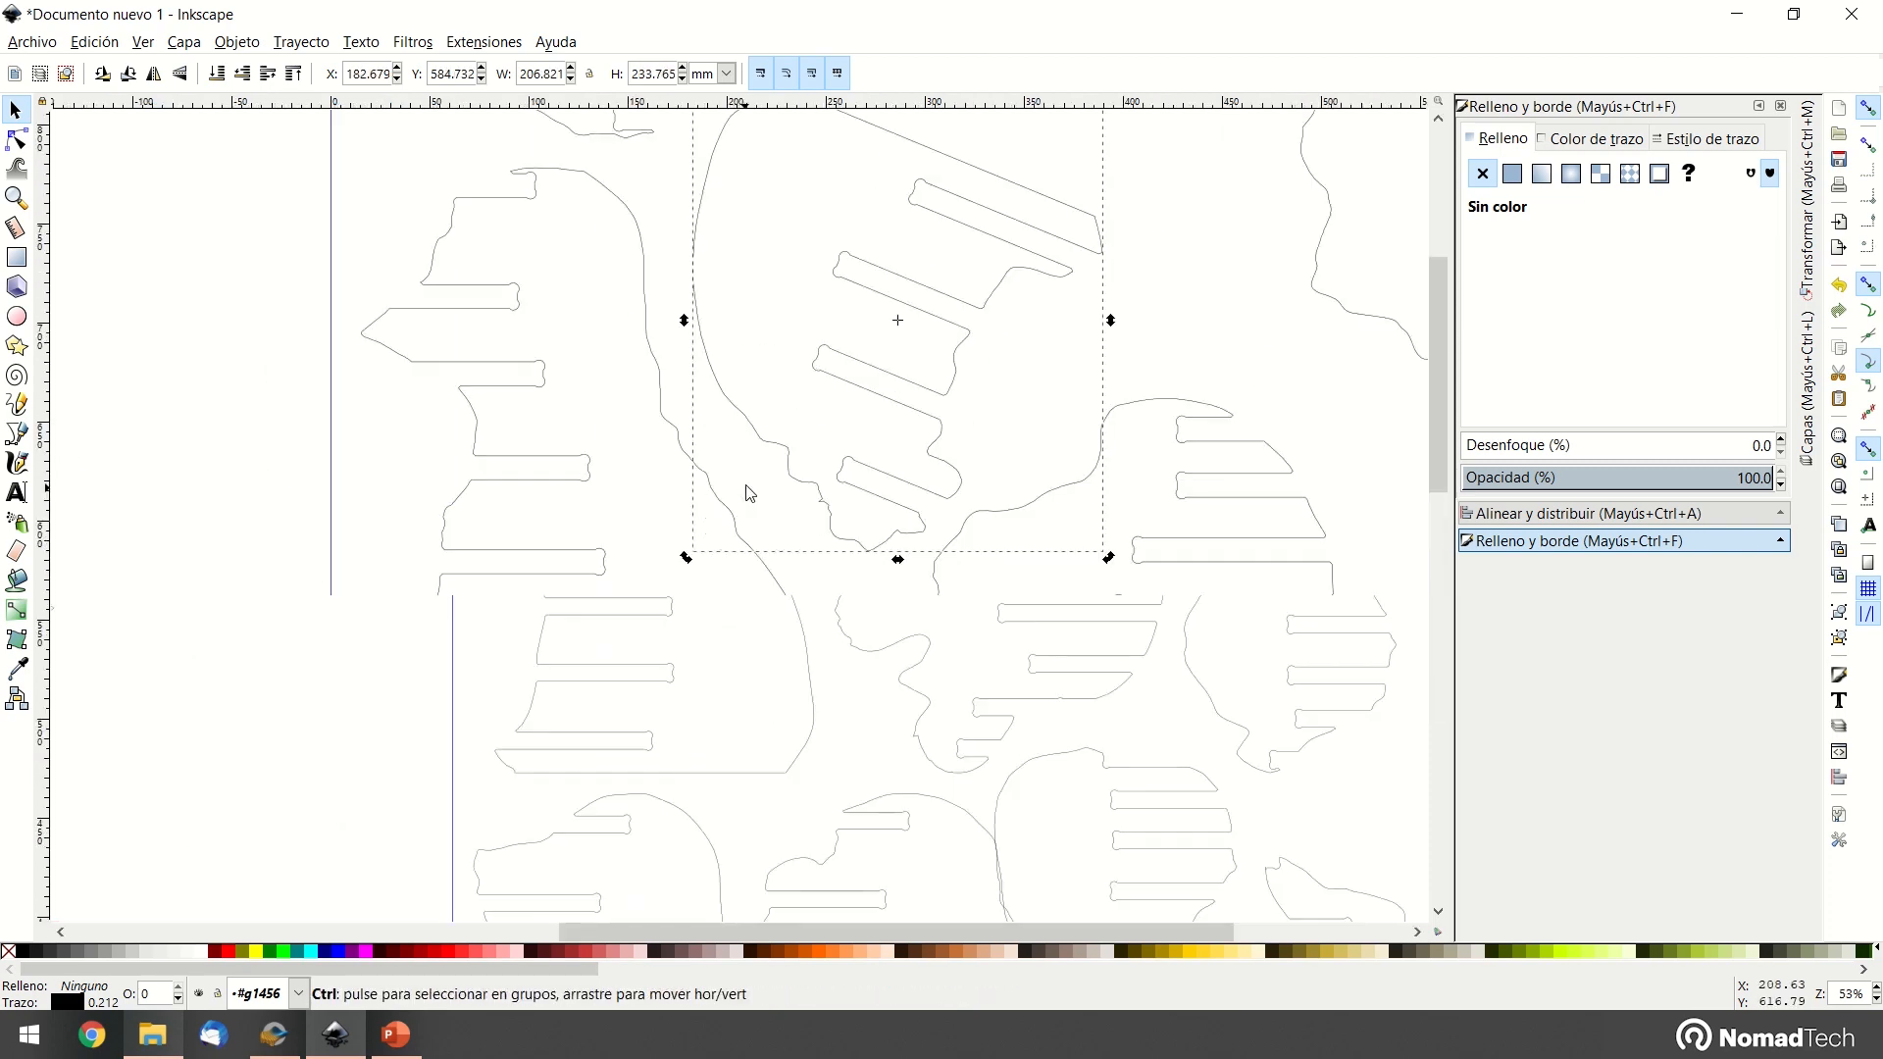
left_click_drag(744, 425, 727, 438)
scroll(731, 432, "down", 3, "ctrl")
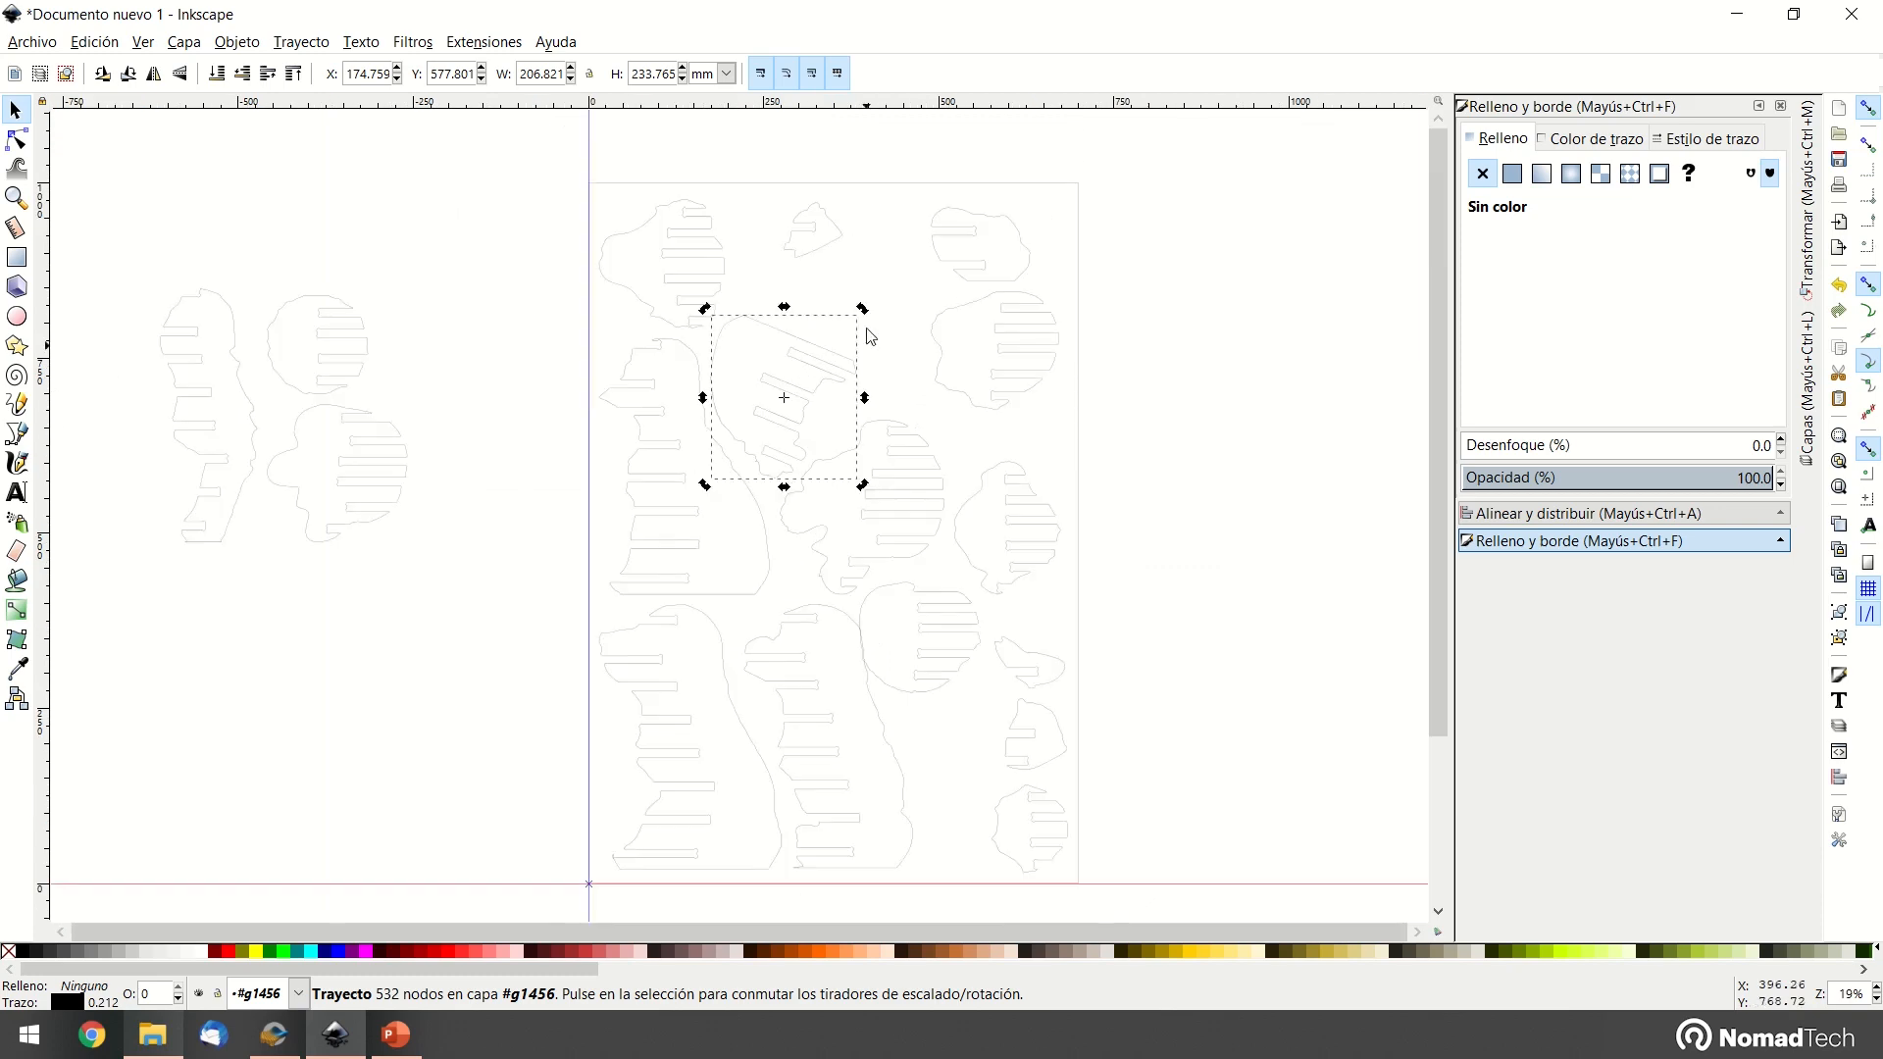
Move the small part at the sheet's top centre into the right-hand column, above the three small parts, at about X 607 mm, Y 353 mm
left_click(764, 281)
left_click(812, 237)
left_click_drag(834, 249, 999, 515)
left_click_drag(1062, 631, 1067, 632)
scroll(1059, 610, "up", 4, "ctrl")
left_click_drag(1029, 556, 1072, 534)
scroll(1072, 534, "down", 3, "ctrl")
left_click(888, 576)
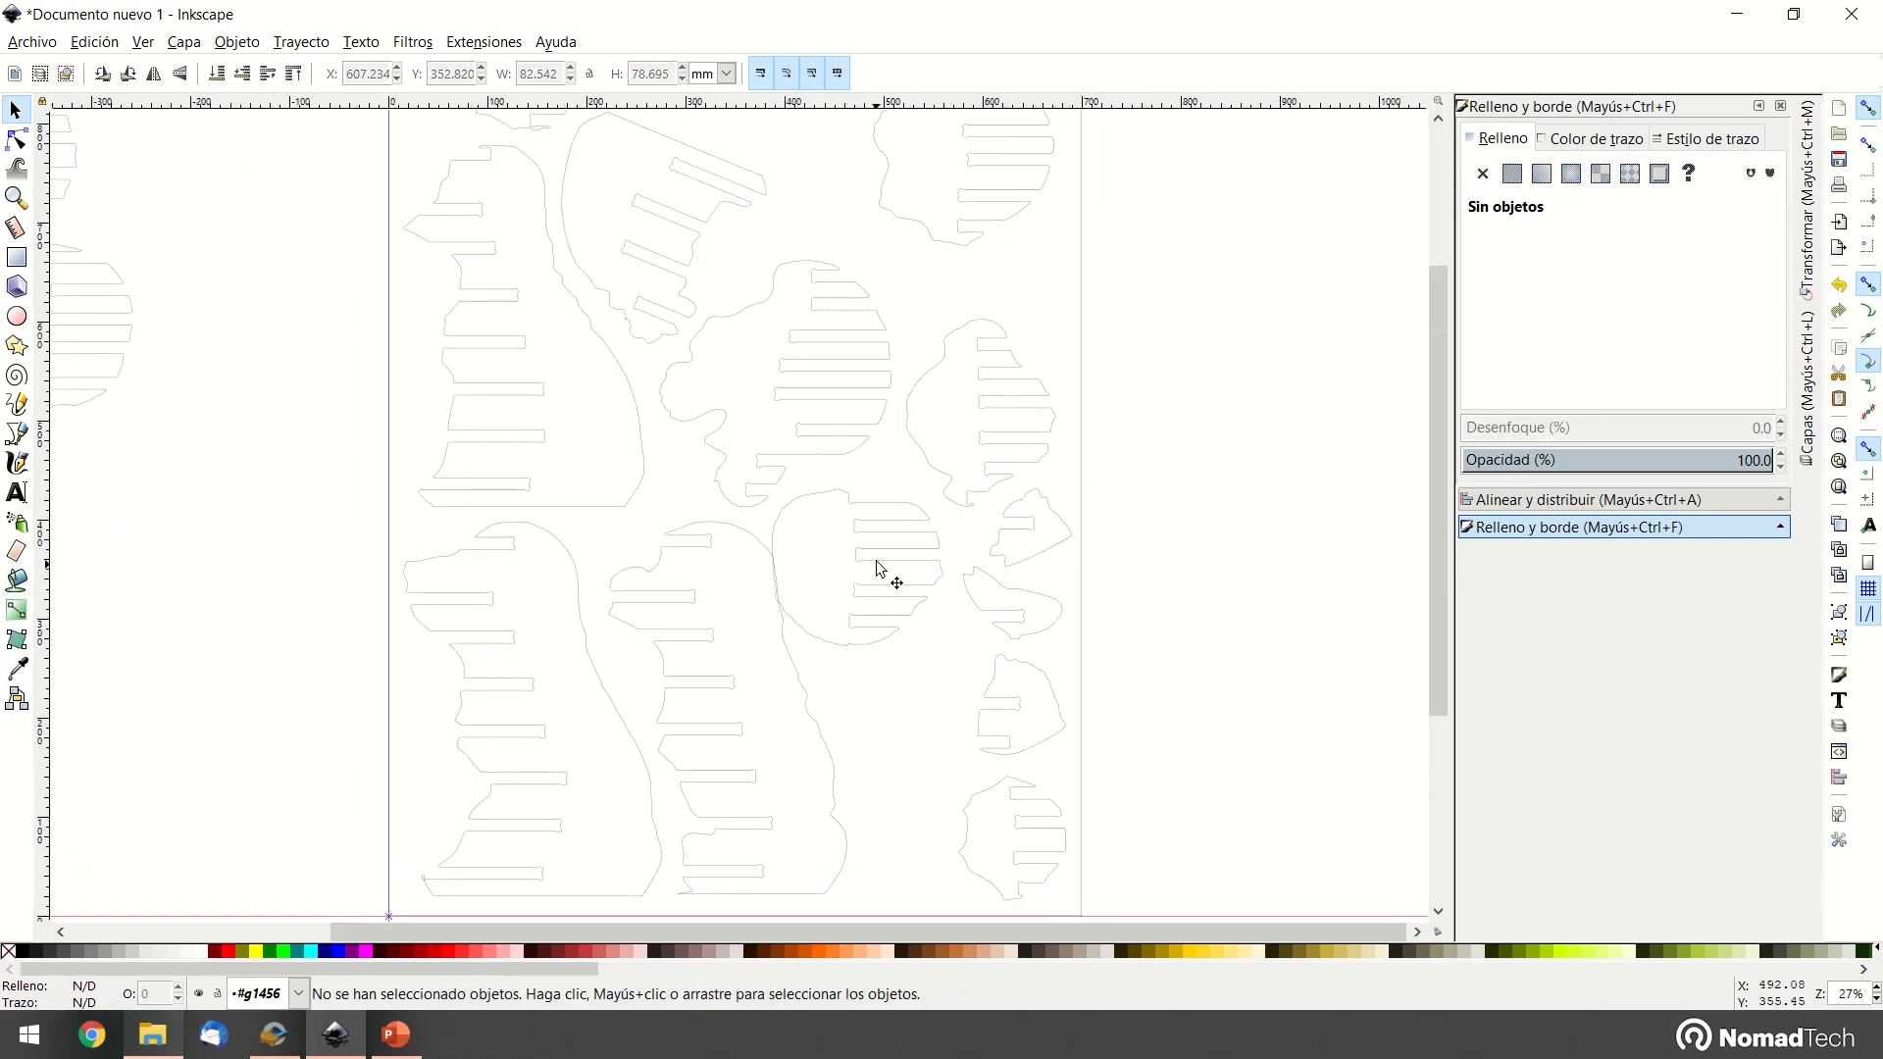
Shift the lower round part right to about X 398 mm, Y 279 mm, clear of the tall part's contour
left_click(846, 596)
scroll(841, 597, "up", 3, "ctrl")
left_click_drag(751, 717, 781, 699)
scroll(782, 701, "down", 4, "ctrl")
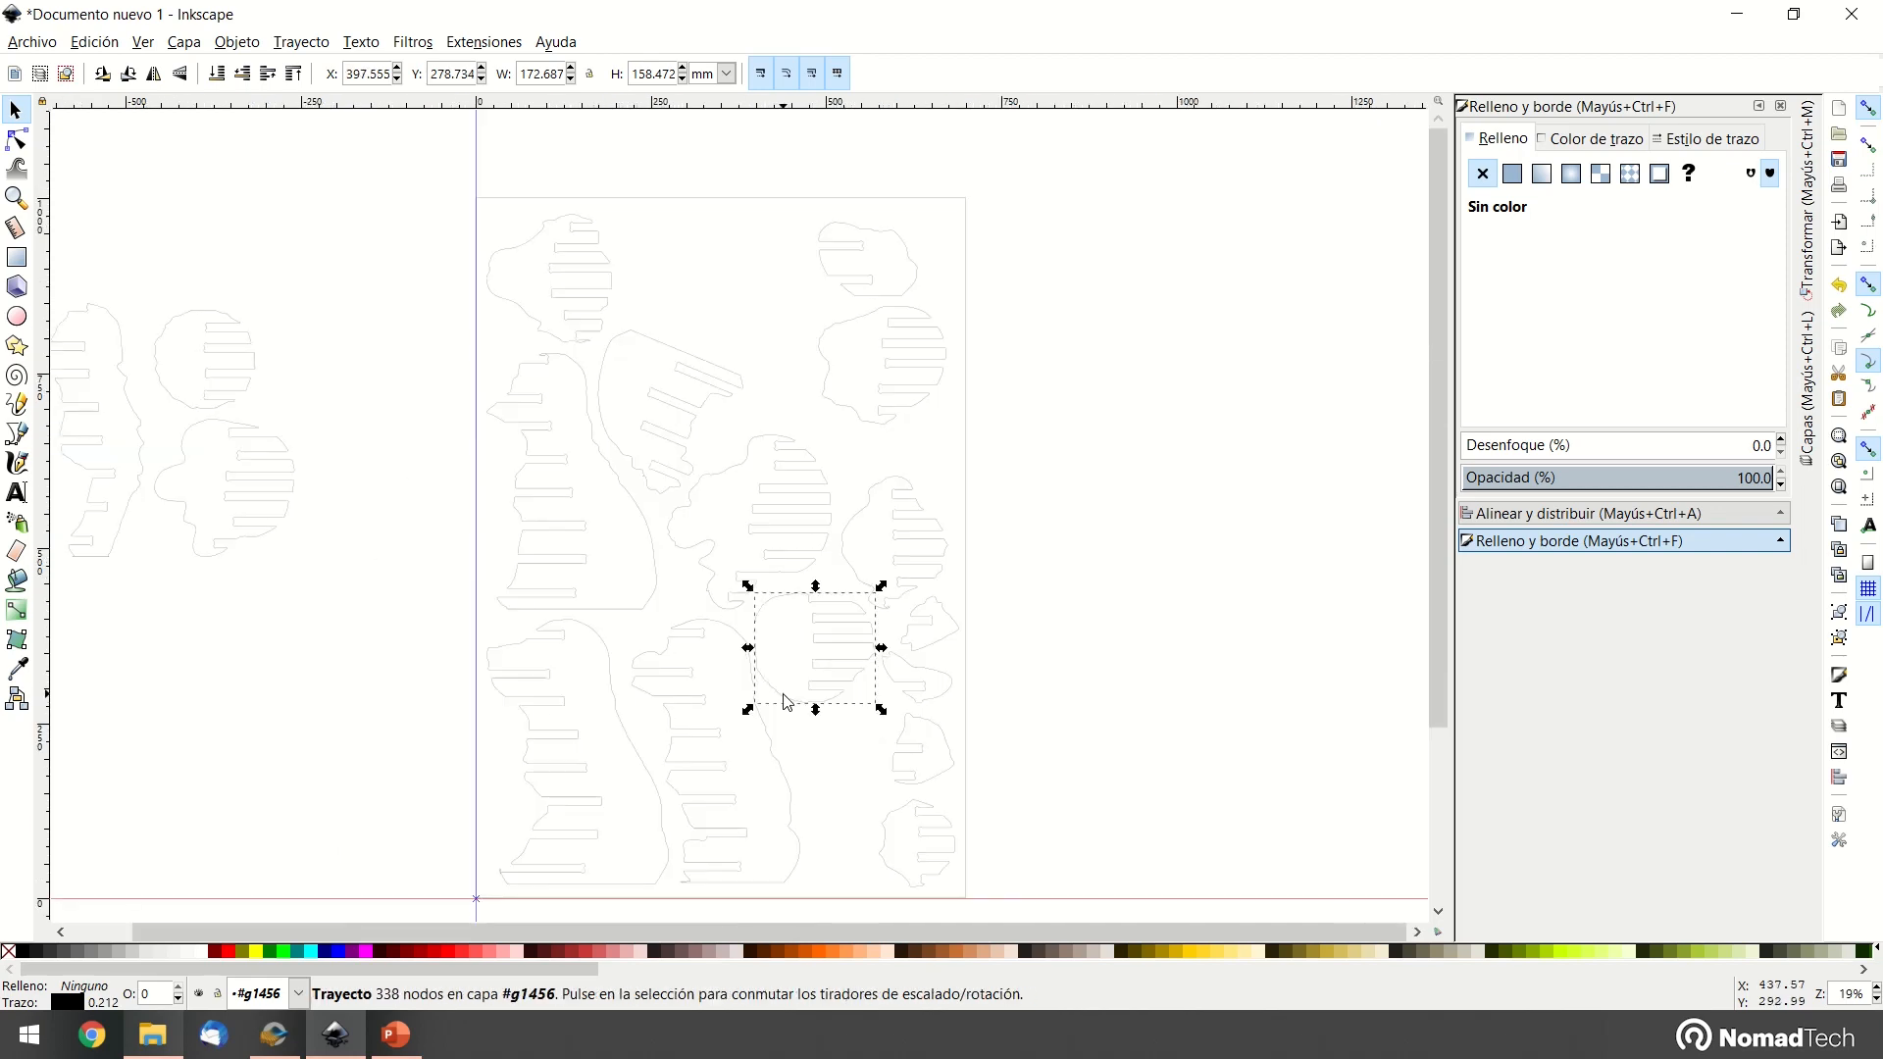
left_click(867, 418)
Bring the long narrow loose part to the top of the sheet and rotate it to lie horizontally
scroll(948, 397, "up", 2)
scroll(948, 396, "left", 6, "shift")
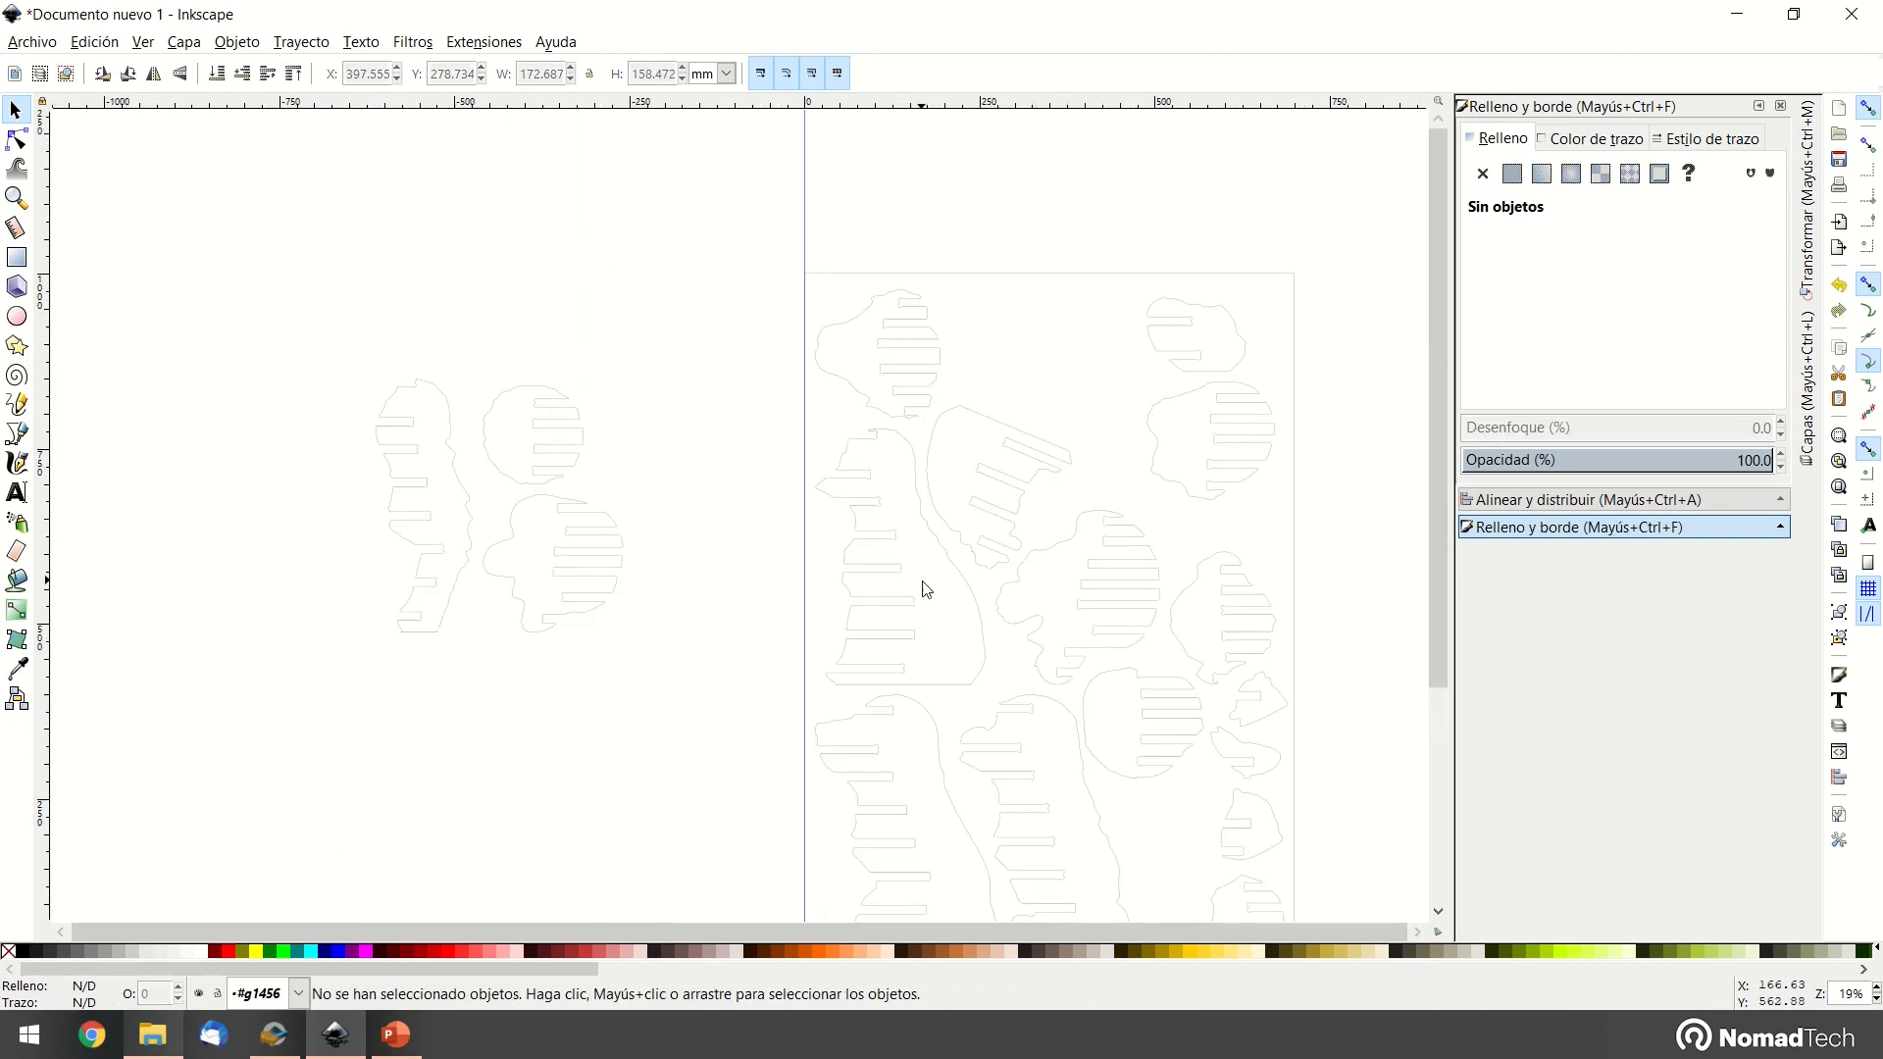
scroll(686, 510, "down", 2)
scroll(424, 439, "right", 3, "shift")
left_click_drag(345, 447, 1003, 337)
left_click(1002, 337)
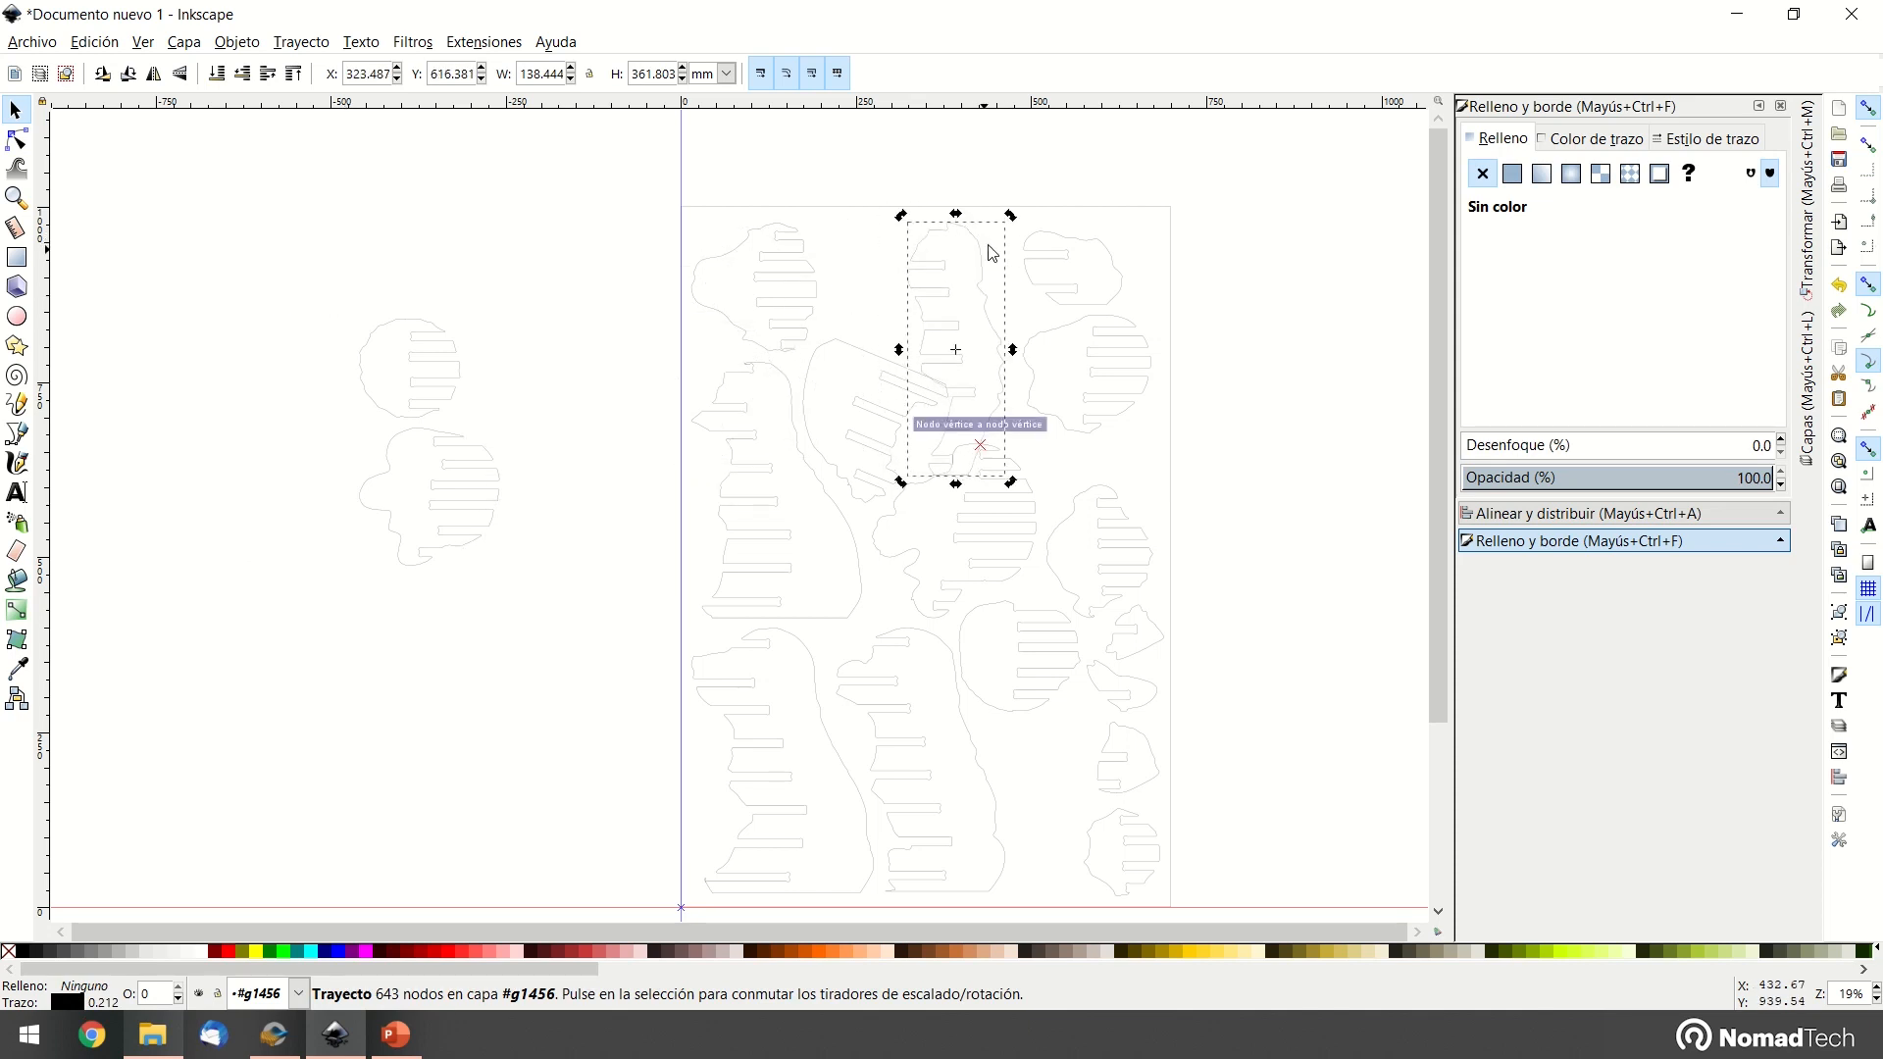
left_click_drag(1010, 210, 915, 235)
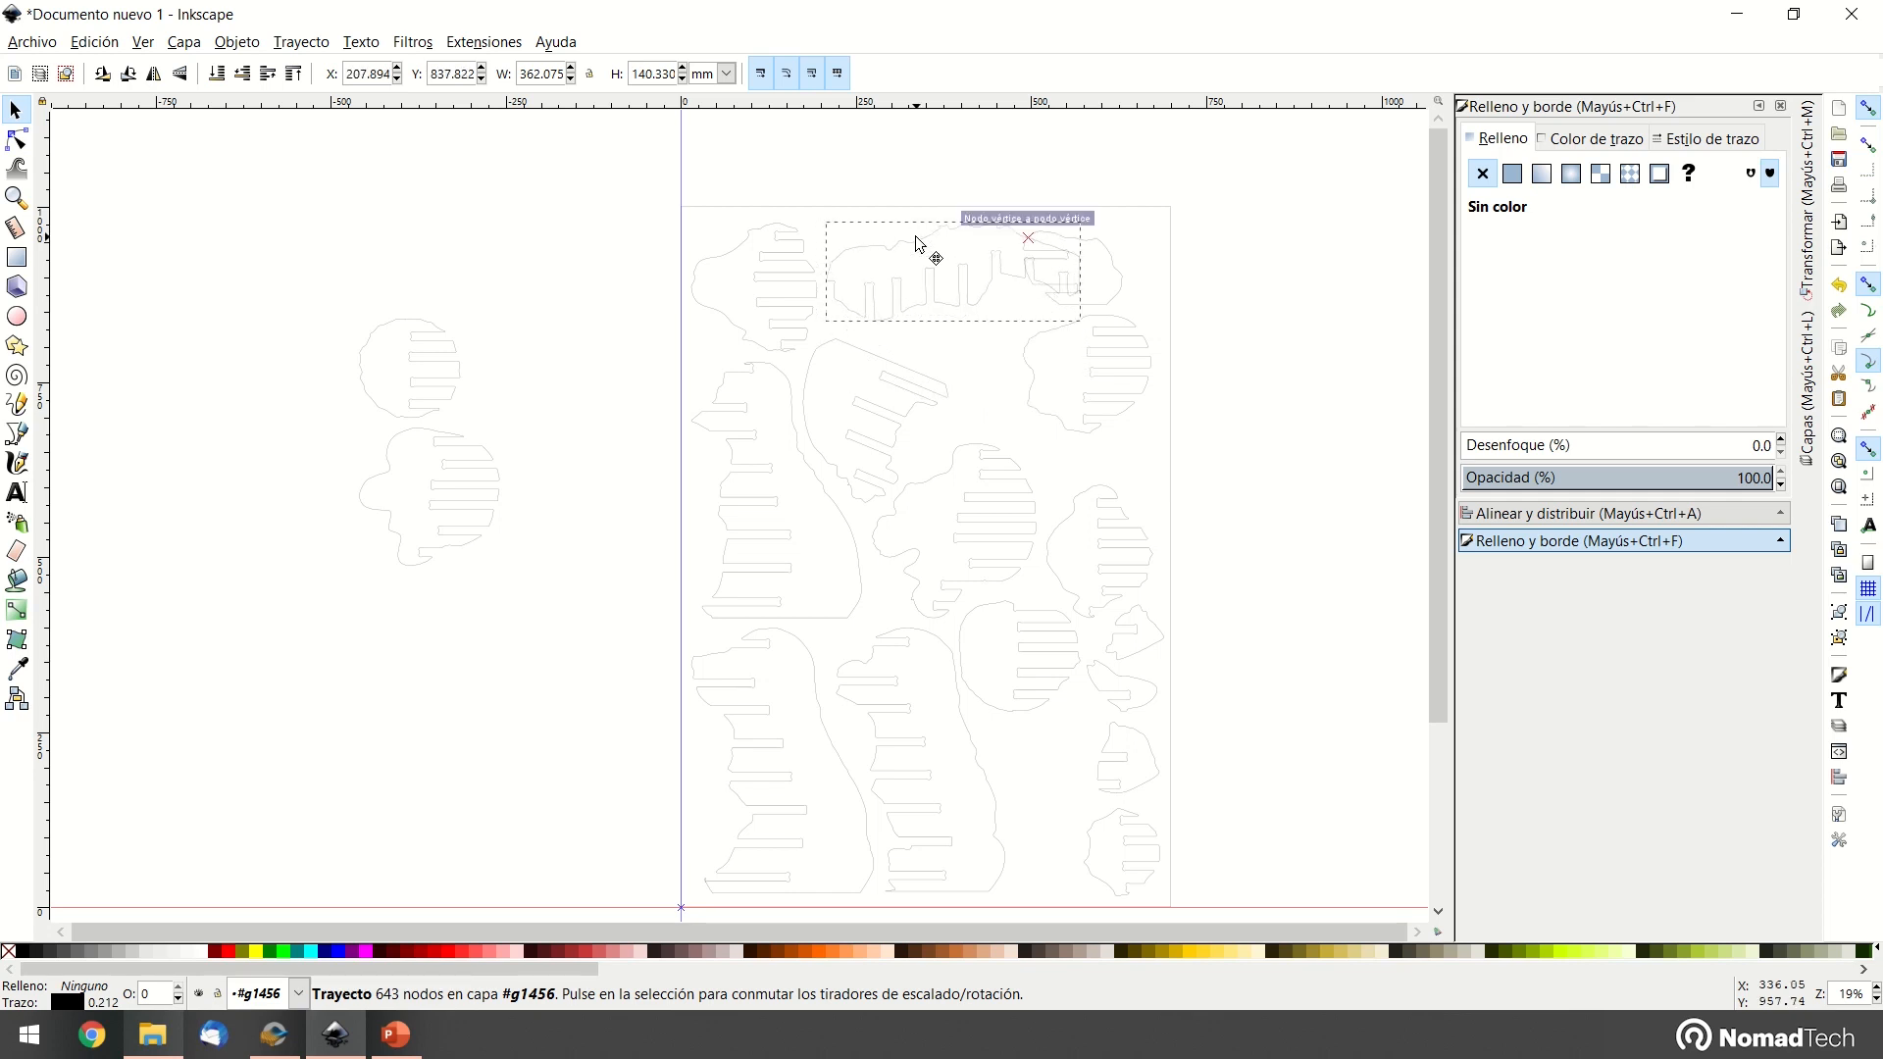
Rotate the small part at the sheet's upper right and fit it into the top-right corner
scroll(1209, 209, "up", 1, "ctrl")
left_click(1089, 294)
left_click(1089, 294)
left_click_drag(1093, 303, 980, 290)
left_click(1154, 267)
Move the horizontal part at the top of the sheet left and up to about X 200 mm, Y 844 mm
left_click(905, 364)
left_click(947, 307)
scroll(951, 296, "up", 1, "ctrl")
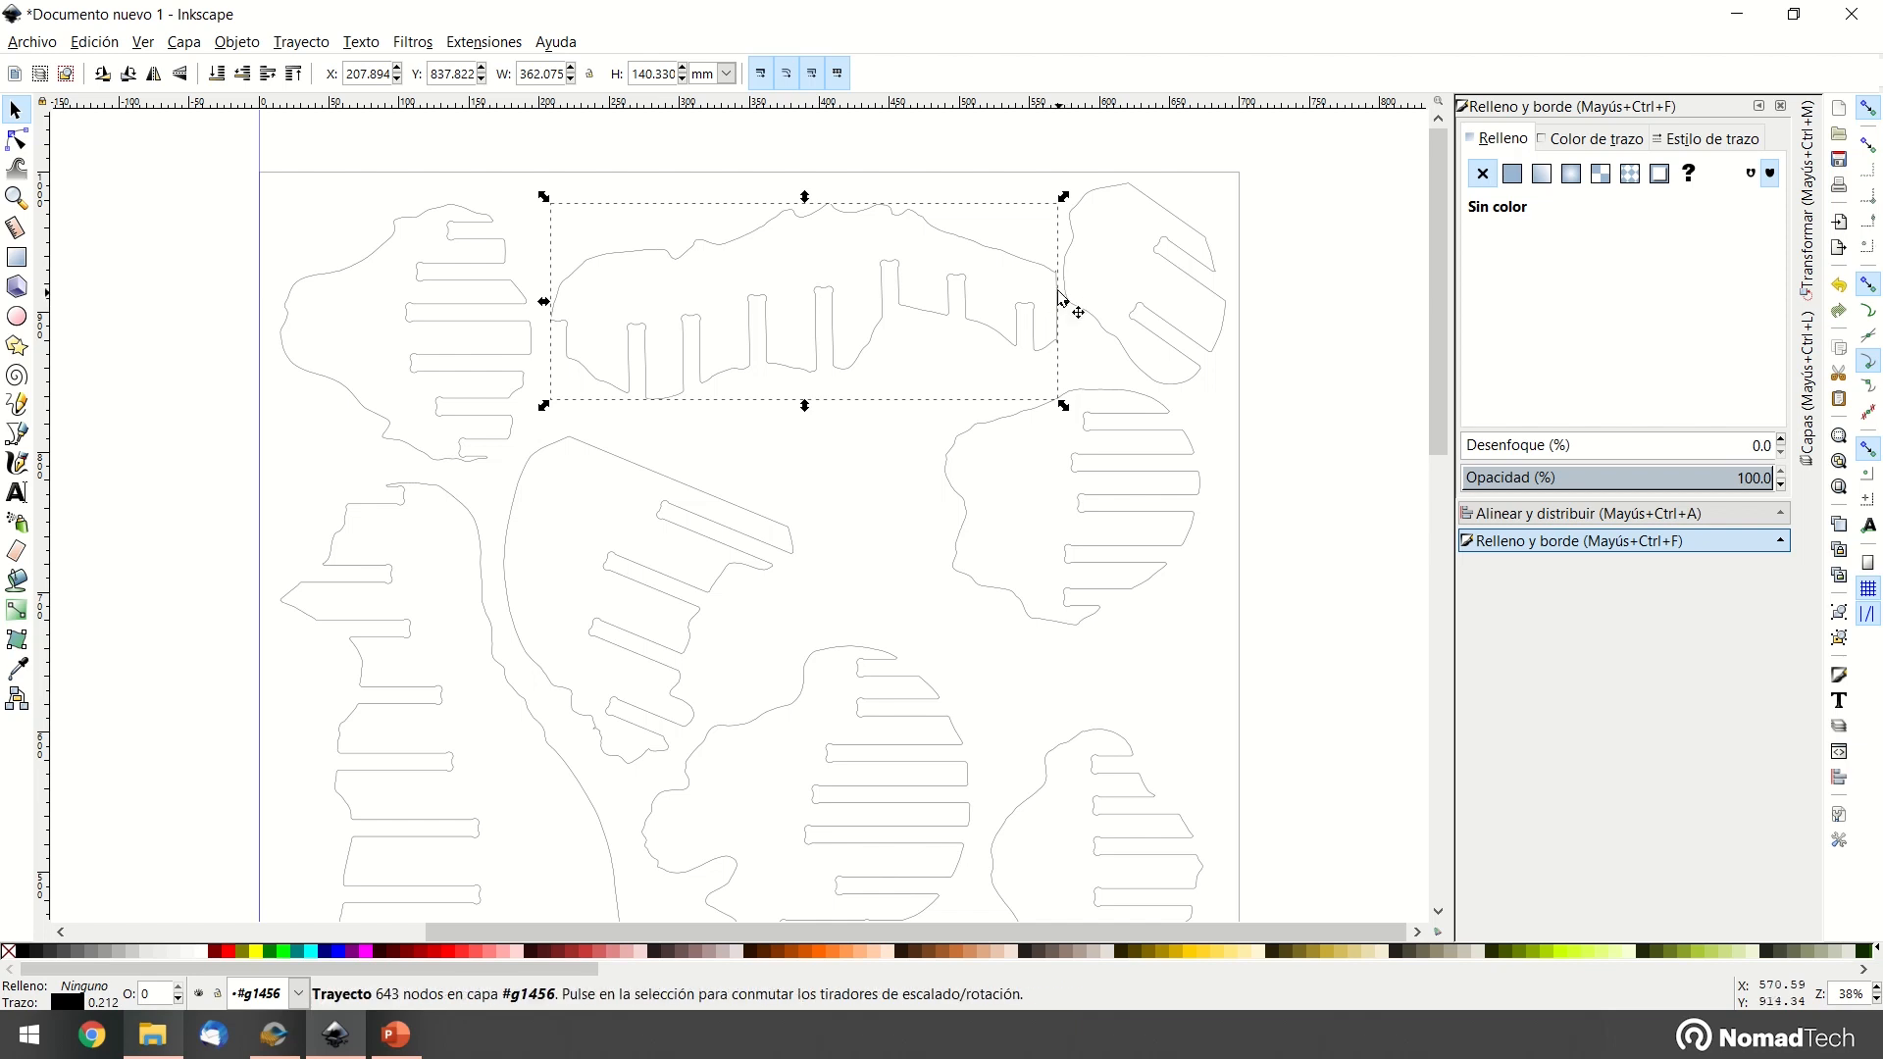
left_click(1040, 236)
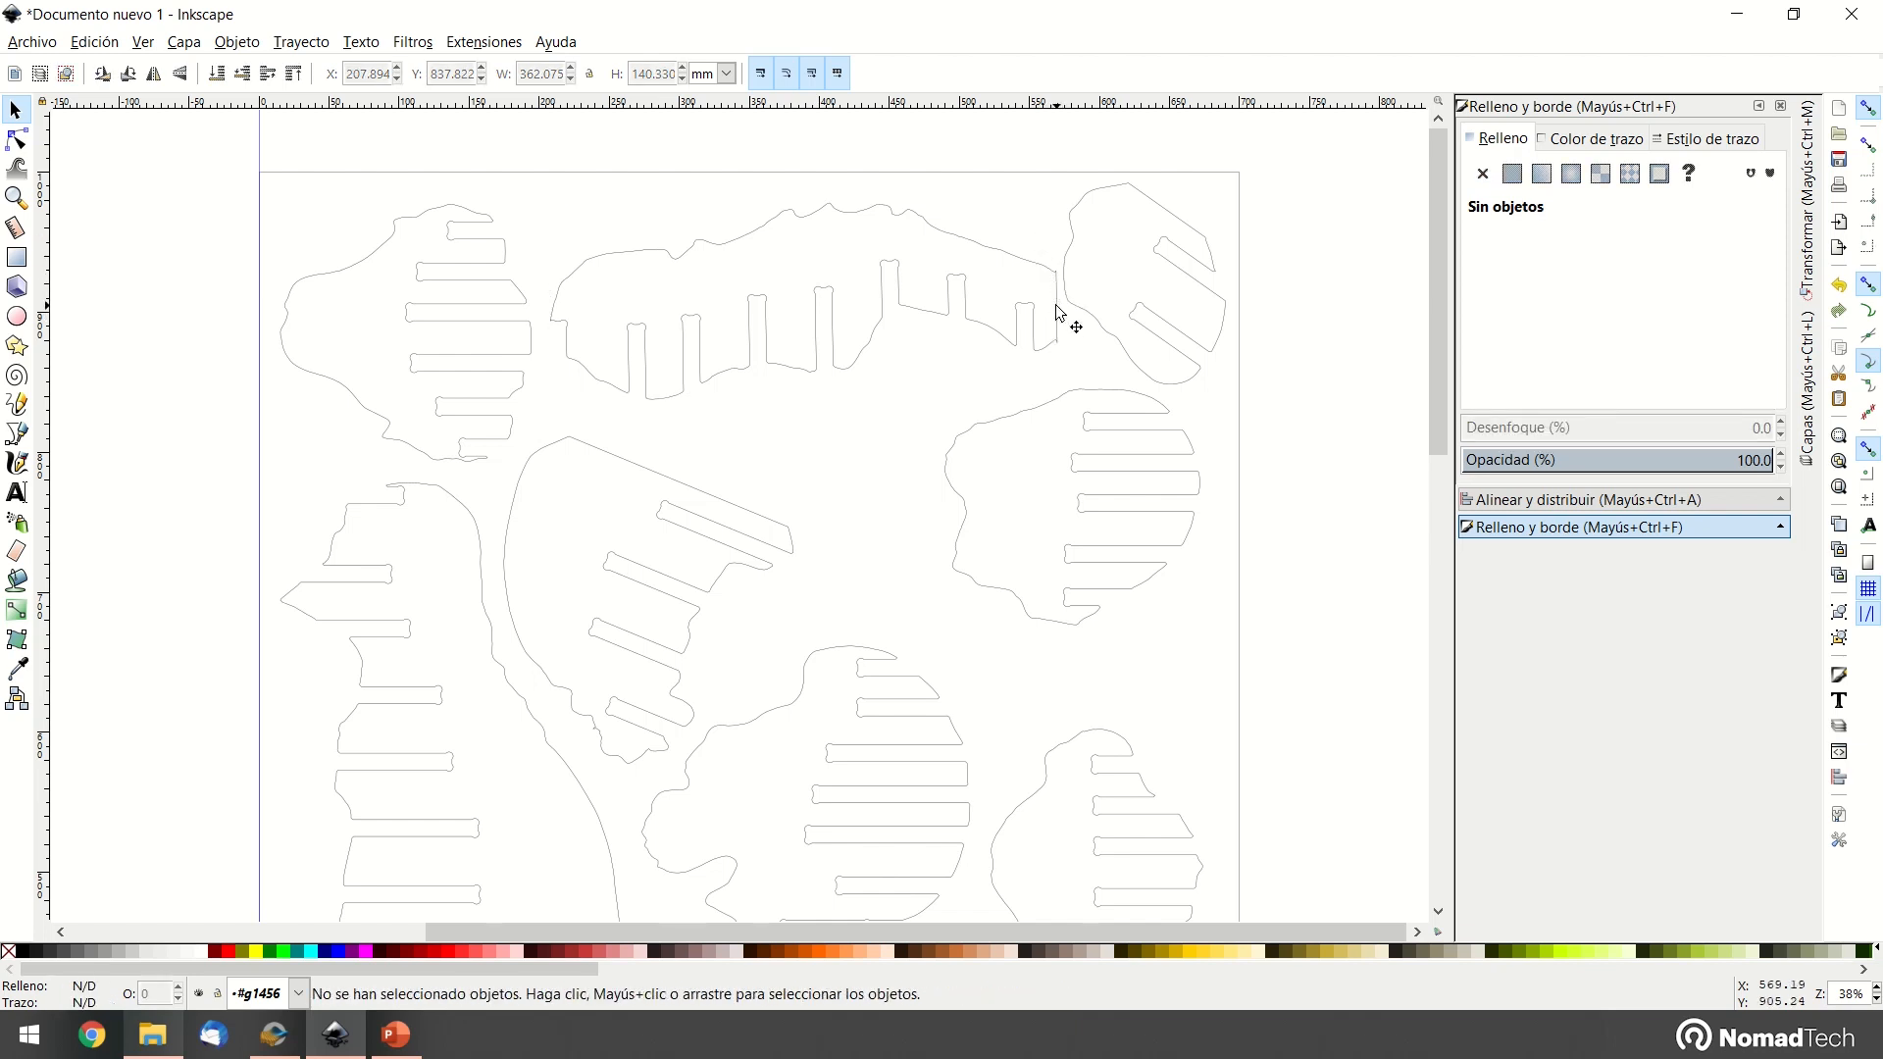
left_click(1058, 312)
left_click_drag(703, 338, 588, 294)
scroll(706, 336, "up", 3, "ctrl")
scroll(772, 413, "down", 4, "ctrl")
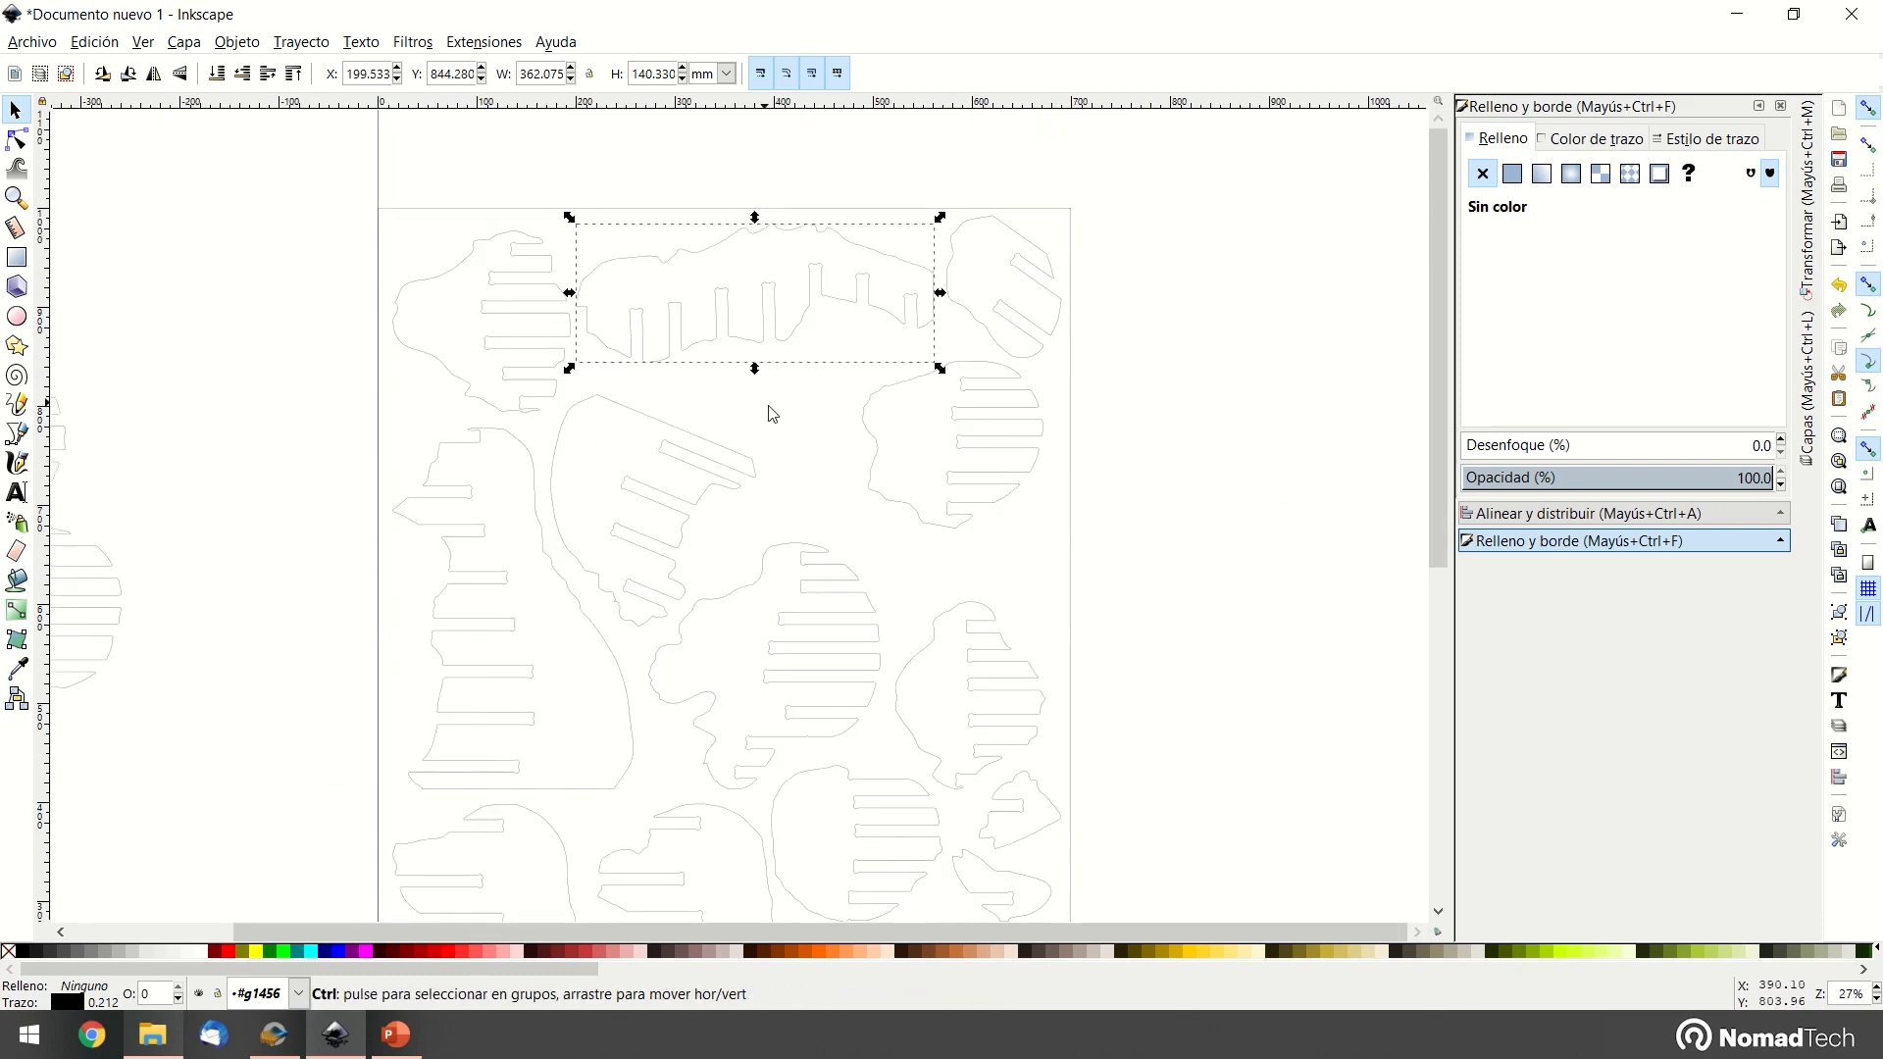
left_click(770, 408)
Bring the lower loose 417-node part into the sheet's upper middle and tilt it to fit below the horizontal part
scroll(770, 407, "down", 2, "ctrl")
middle_click_drag(859, 446, 1033, 402)
left_click(604, 445)
left_click_drag(608, 450, 883, 402)
left_click_drag(997, 356, 1000, 345)
scroll(1000, 345, "up", 5, "ctrl")
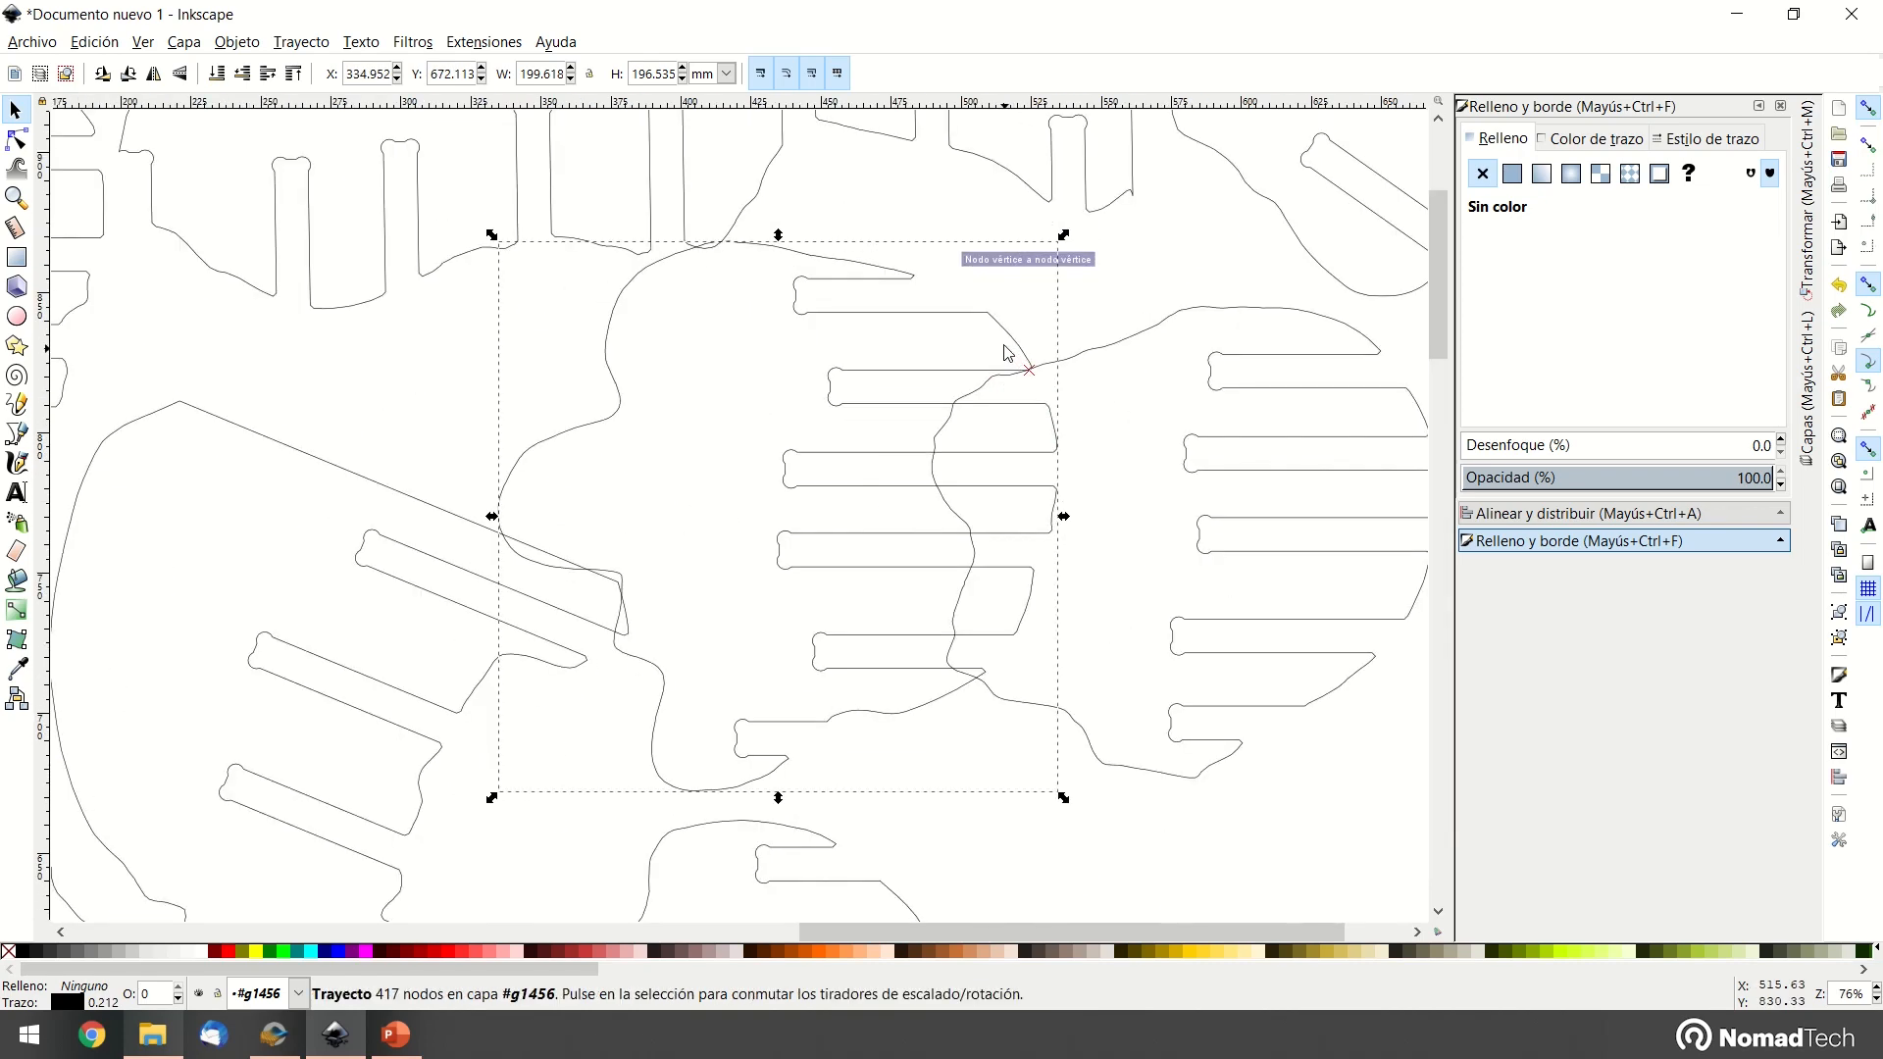
left_click_drag(1060, 243, 1059, 403)
left_click_drag(873, 343, 950, 310)
scroll(1233, 367, "down", 2, "ctrl")
Move the upper-right part with horizontal slots down and slightly right, toward the part below it
left_click(1291, 557)
middle_click_drag(1283, 550, 994, 451)
left_click_drag(1015, 427, 1048, 528)
scroll(1173, 448, "down", 3, "ctrl")
middle_click_drag(1238, 560, 1144, 497)
Place the last loose round part in the lower gap beside the tall parts, at about X 444 mm, Y 131 mm
left_click(480, 352)
left_click_drag(524, 352, 982, 642)
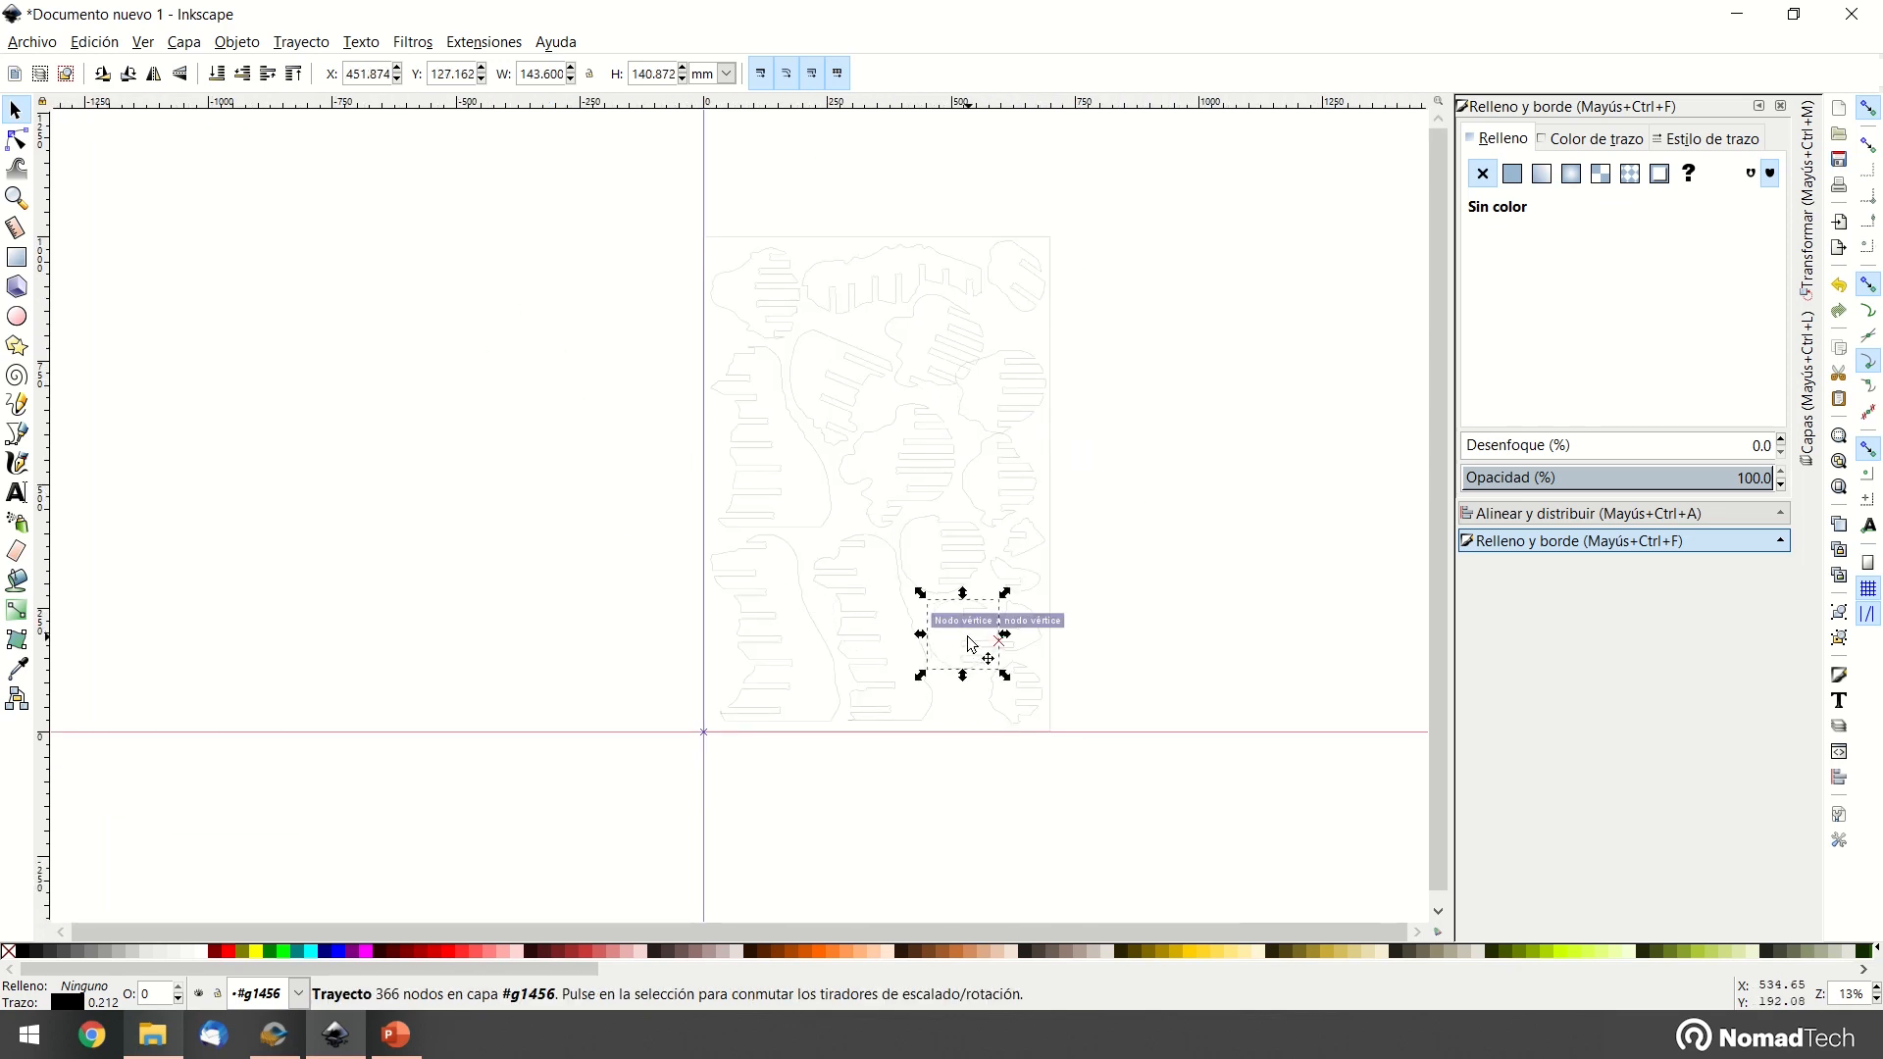
scroll(981, 642, "up", 5, "ctrl")
left_click_drag(1116, 533, 1088, 521)
scroll(1227, 471, "down", 4, "ctrl")
left_click(1060, 701)
Rotate the upper-right part about 90° clockwise and reposition it near the sheet's right edge
scroll(981, 549, "up", 1, "ctrl")
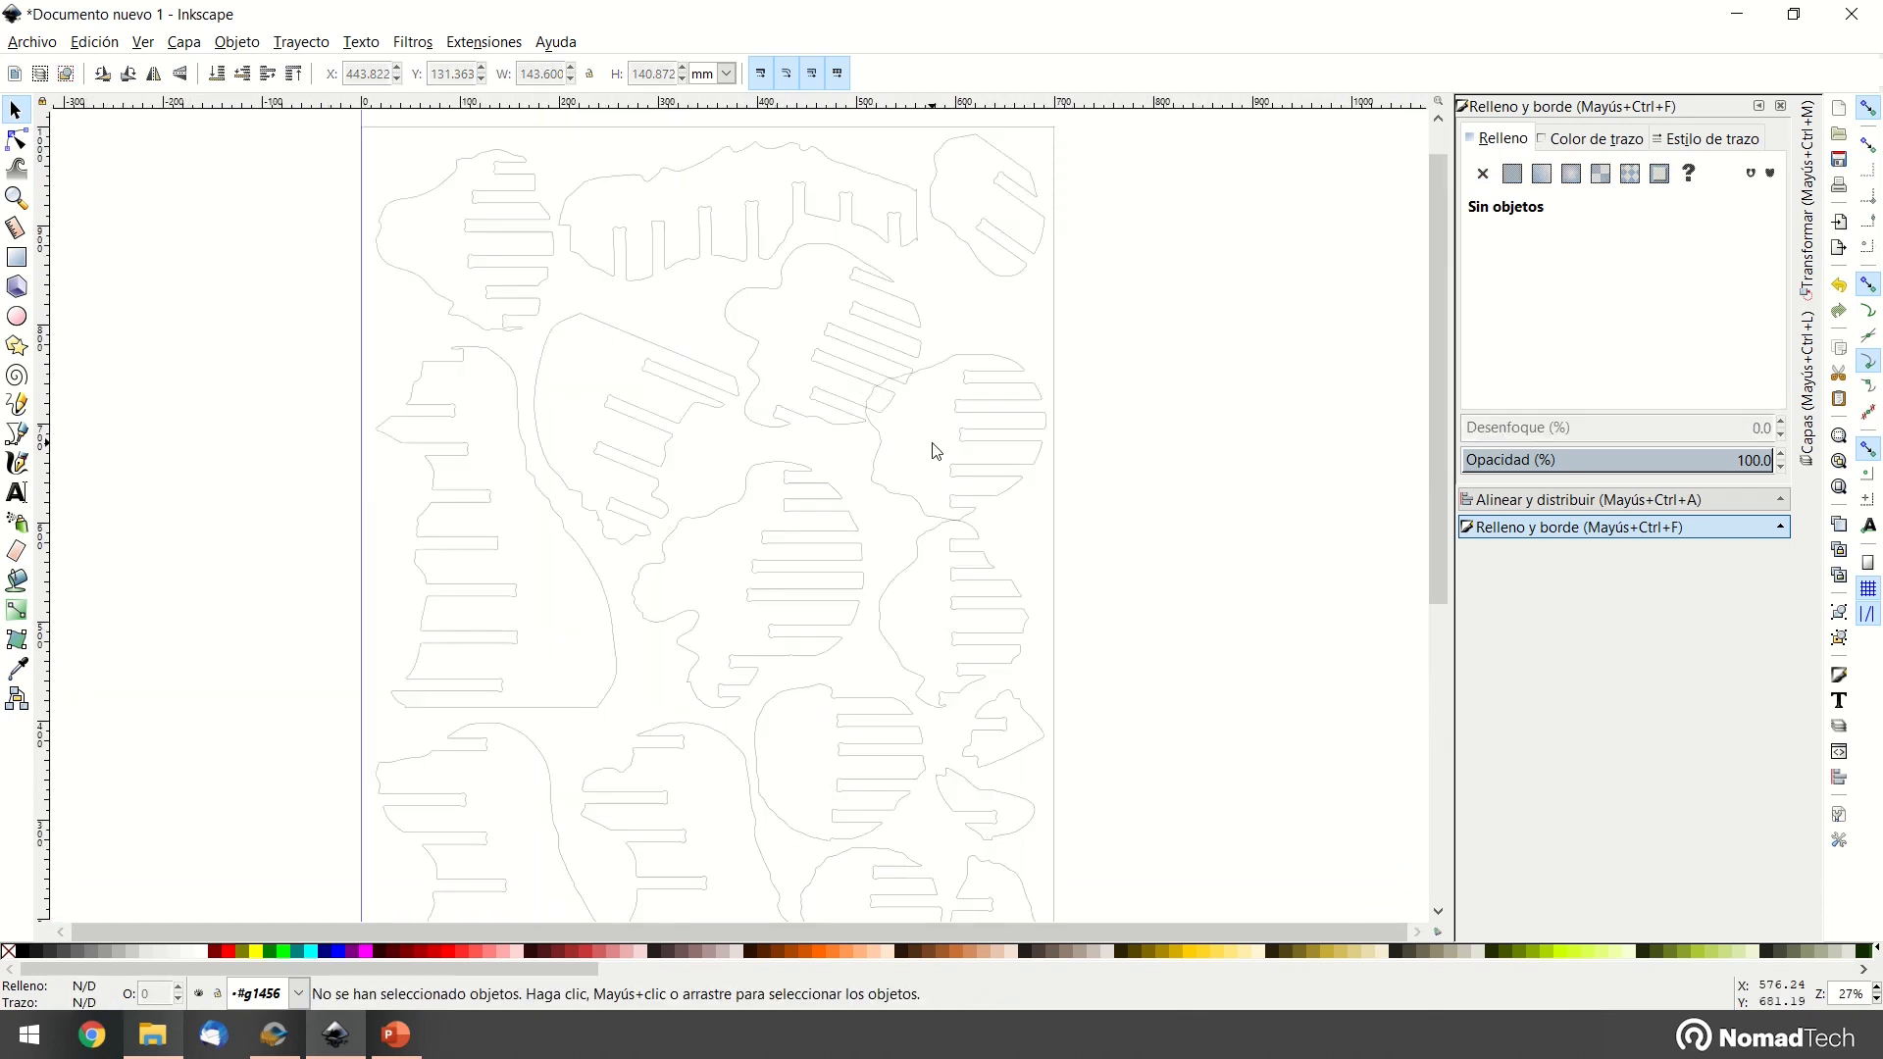
left_click(996, 480)
left_click(1035, 372)
left_click_drag(1052, 347, 1023, 485)
mouse_move(1024, 412)
left_mouse_down()
mouse_move(1032, 371)
mouse_move(1021, 392)
left_mouse_up()
left_click(1113, 349)
Move the tilted 417-node part out of the upper middle to just outside the sheet's right edge
left_click(872, 344)
left_click_drag(872, 343, 1275, 608)
scroll(1091, 589, "down", 2)
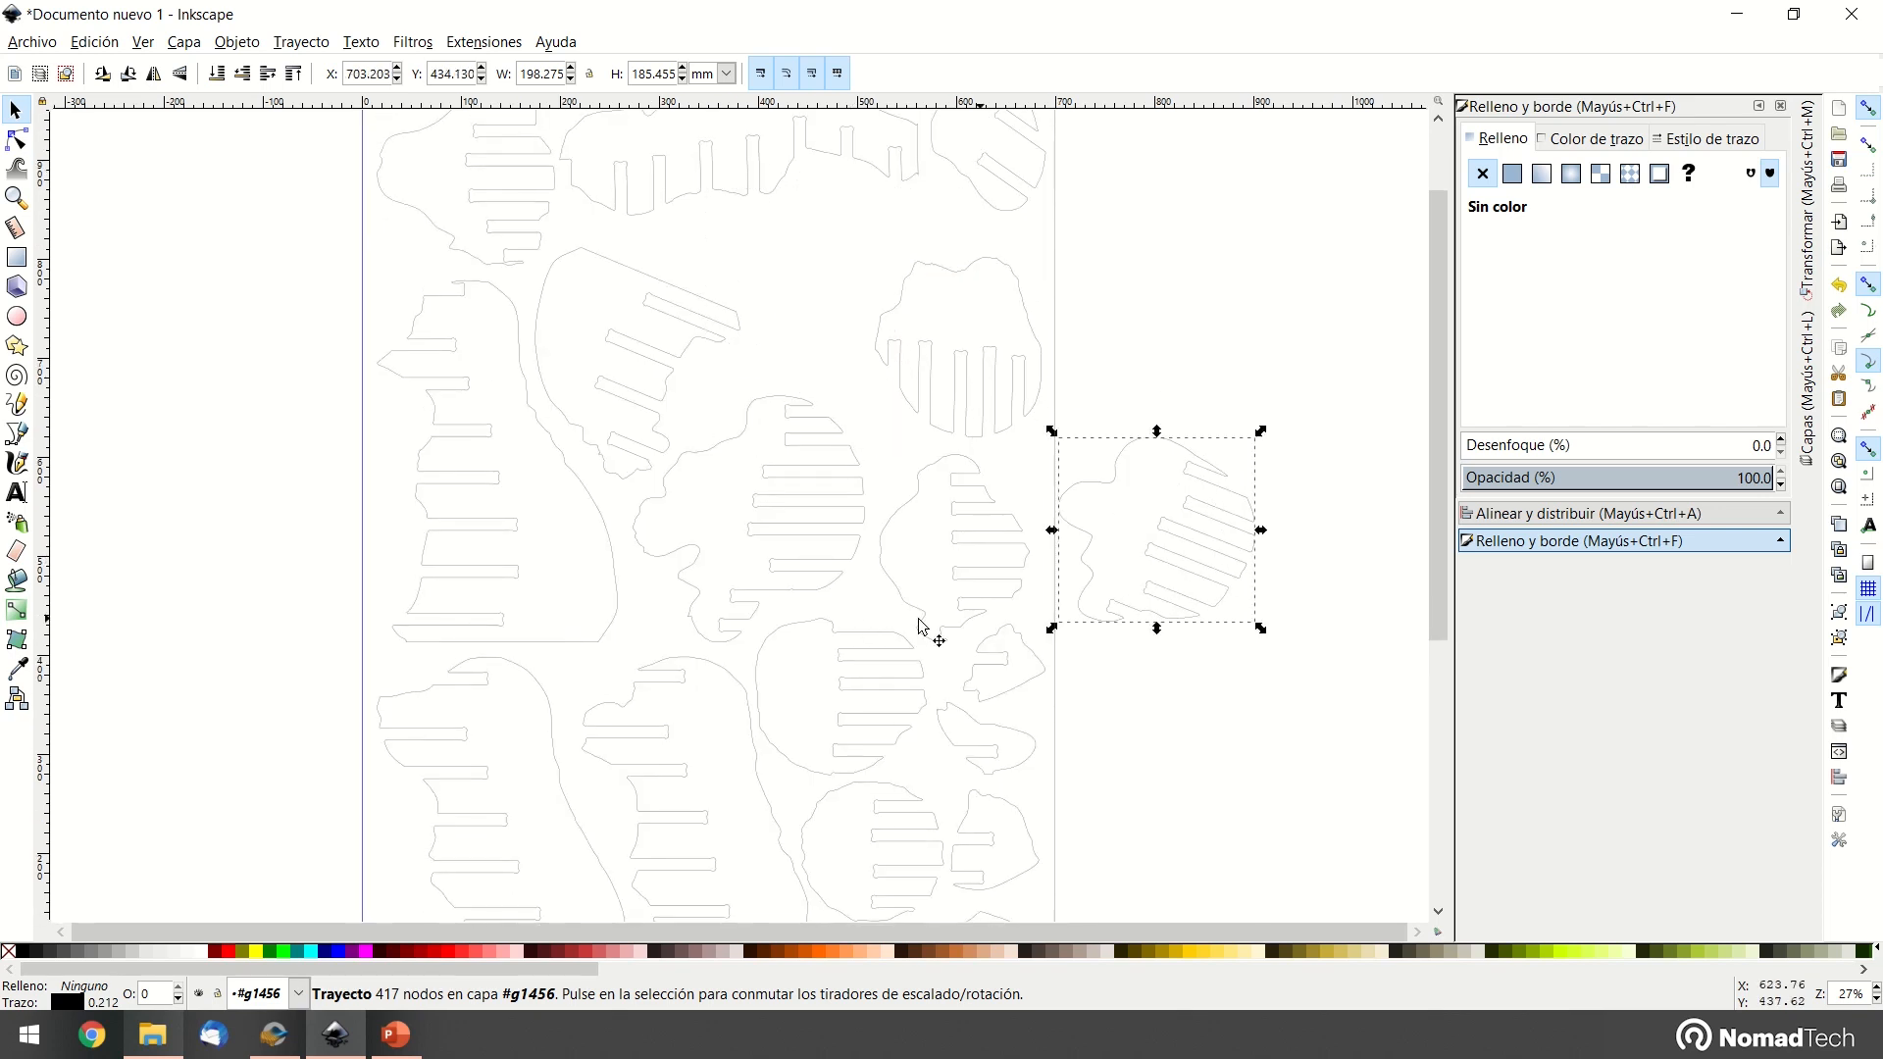
Move the 338-node round part to the upper-middle gap and rotate it to fit at about X 376 mm, Y 694 mm
left_click_drag(883, 634, 845, 479)
scroll(863, 204, "up", 2, "ctrl")
left_click(890, 229)
left_click_drag(865, 385, 845, 377)
scroll(853, 392, "down", 2, "ctrl")
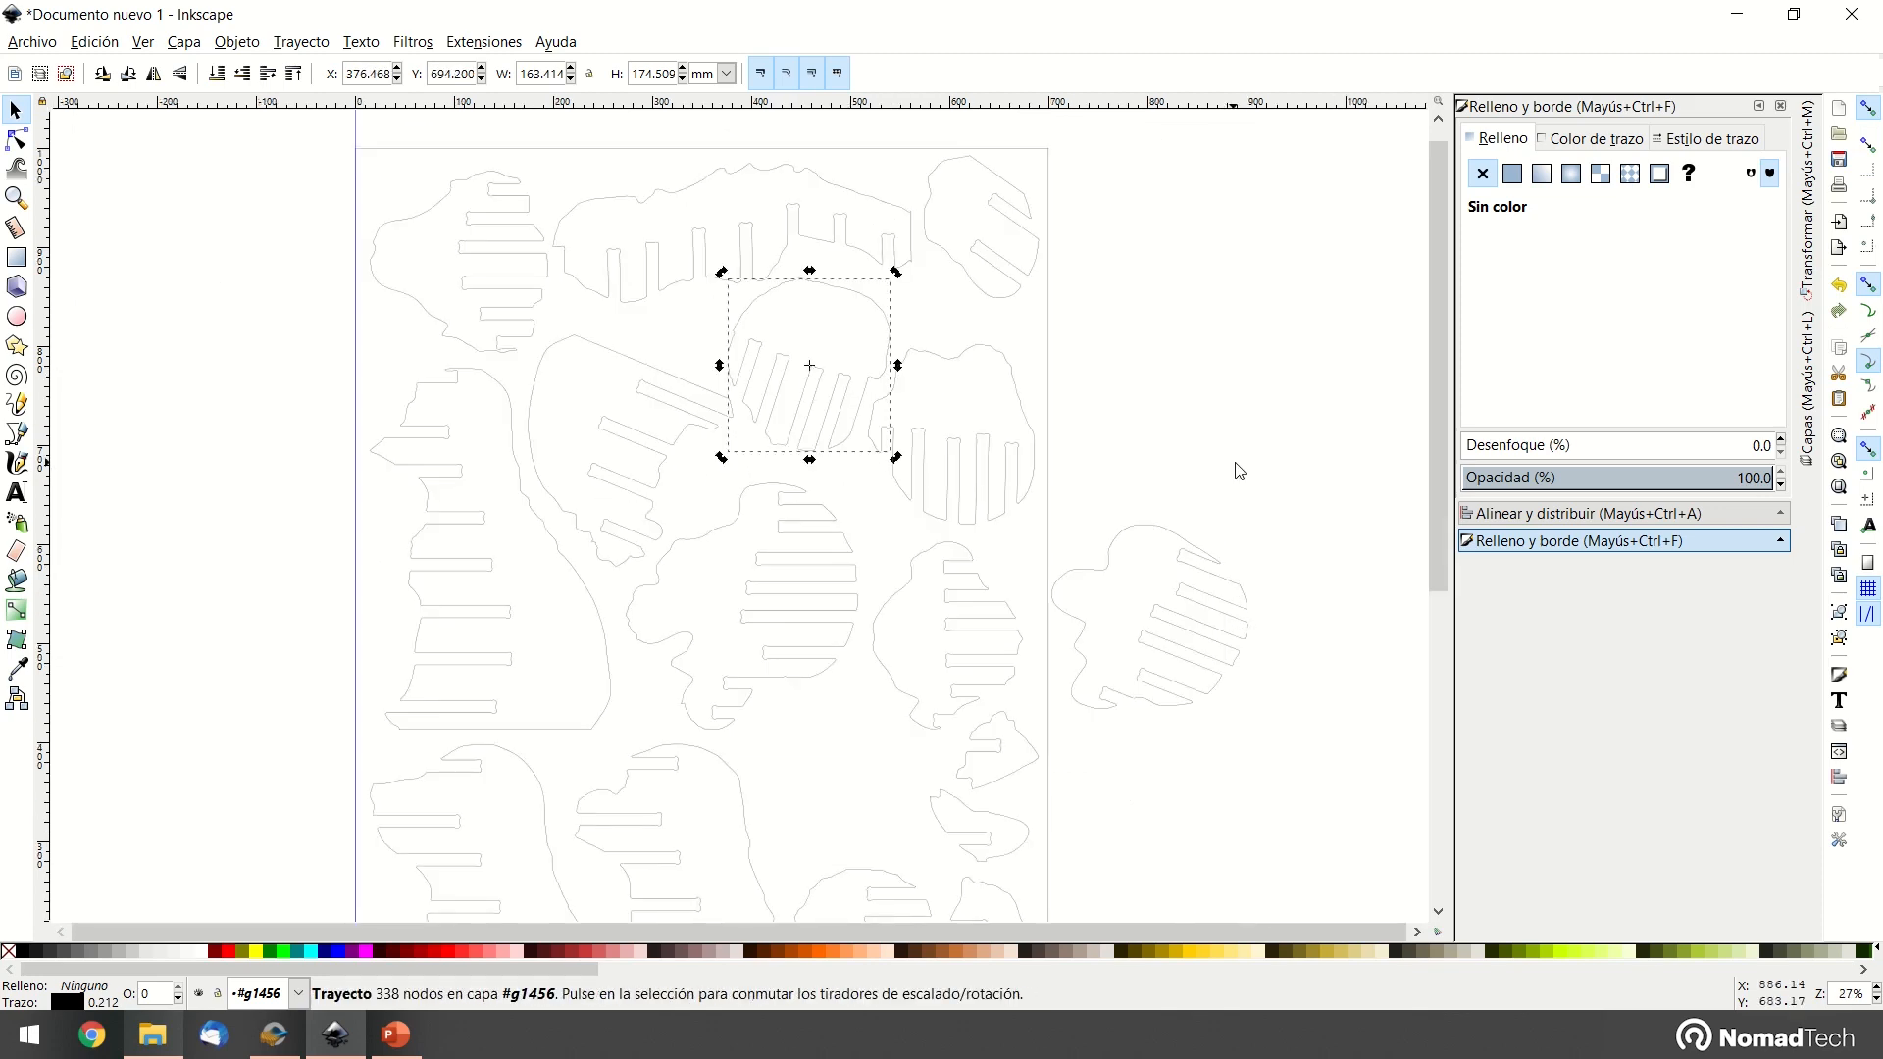
Move the 417-node part from outside the sheet into the gap beside the two lower tall parts and rotate it to fit
left_click(1232, 483)
mouse_move(1177, 501)
left_mouse_down()
mouse_move(1072, 601)
mouse_move(861, 673)
mouse_move(861, 649)
left_mouse_up()
scroll(863, 655, "up", 2, "ctrl")
left_click_drag(839, 457, 852, 786)
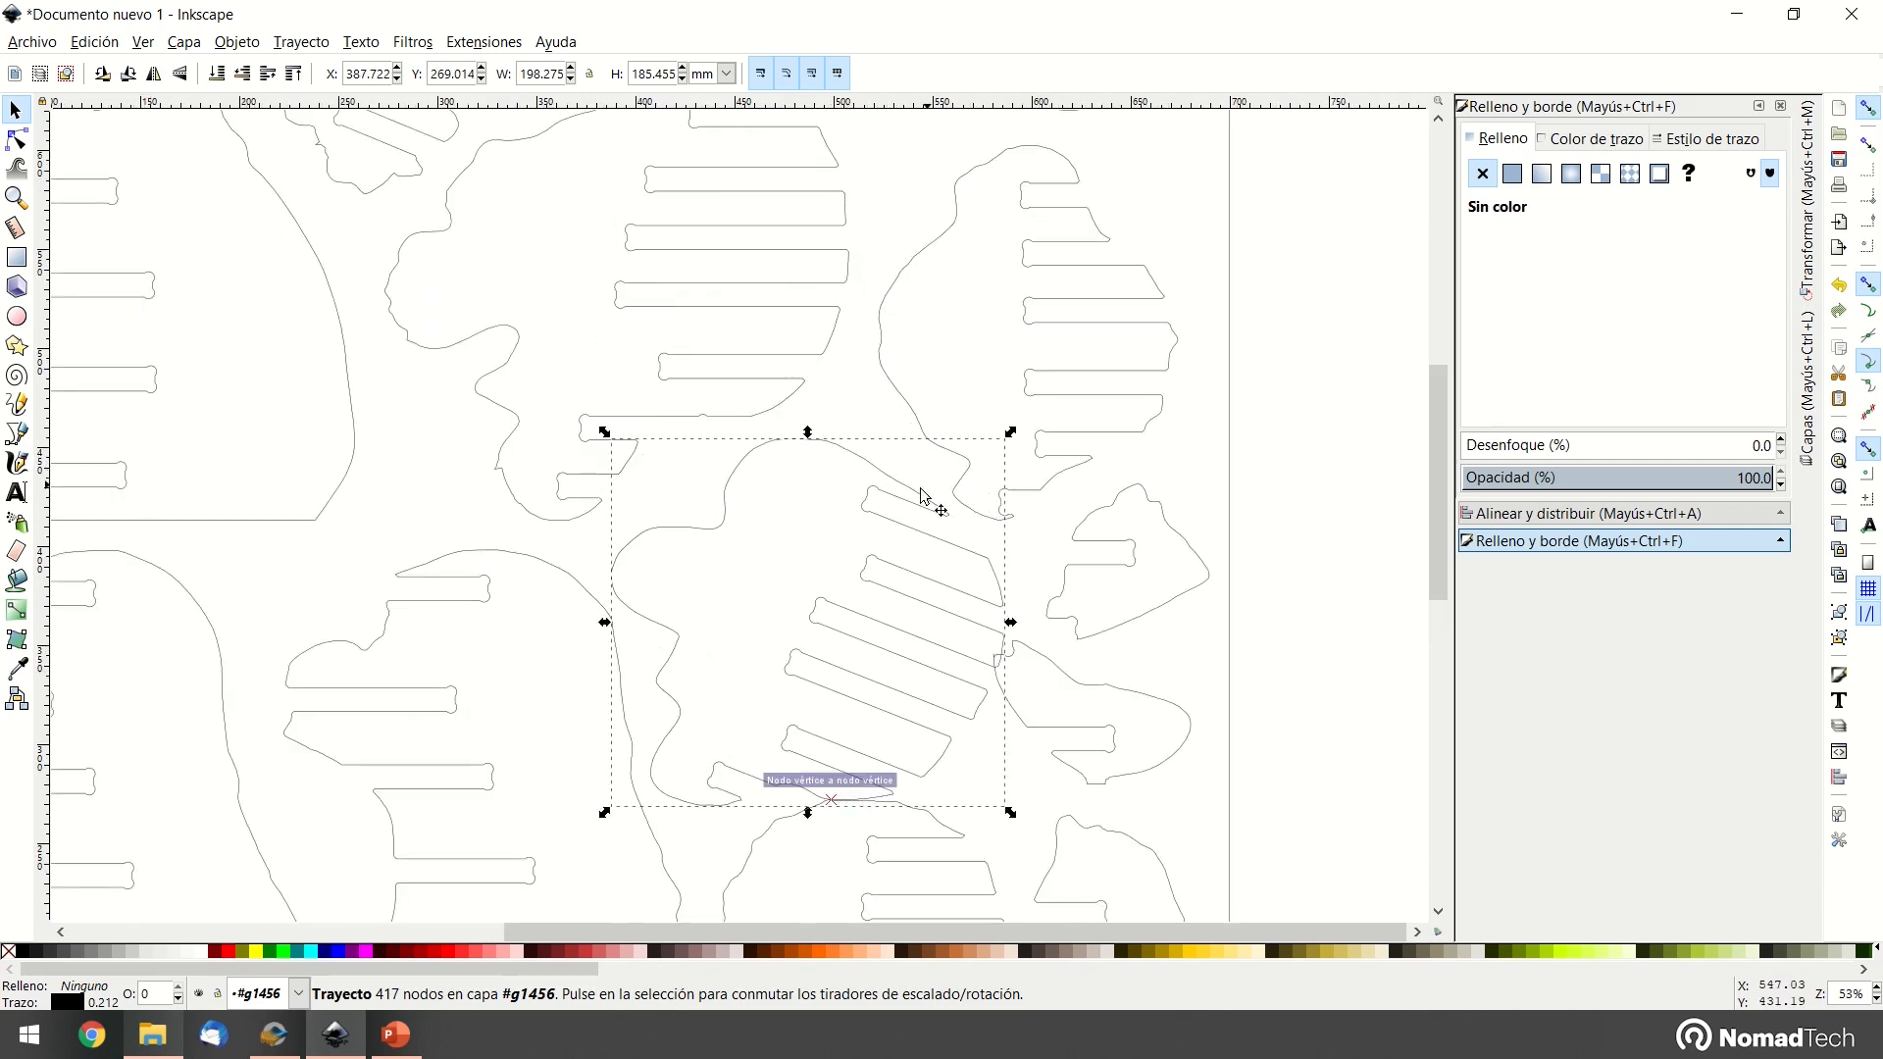
left_click_drag(1010, 433, 956, 449)
left_click_drag(890, 510, 886, 502)
Shift the 388-node part above the small pieces up and toward the sheet edge, to about X 532 mm, Y 423 mm
middle_click_drag(1047, 236, 984, 444)
double_click(1017, 384)
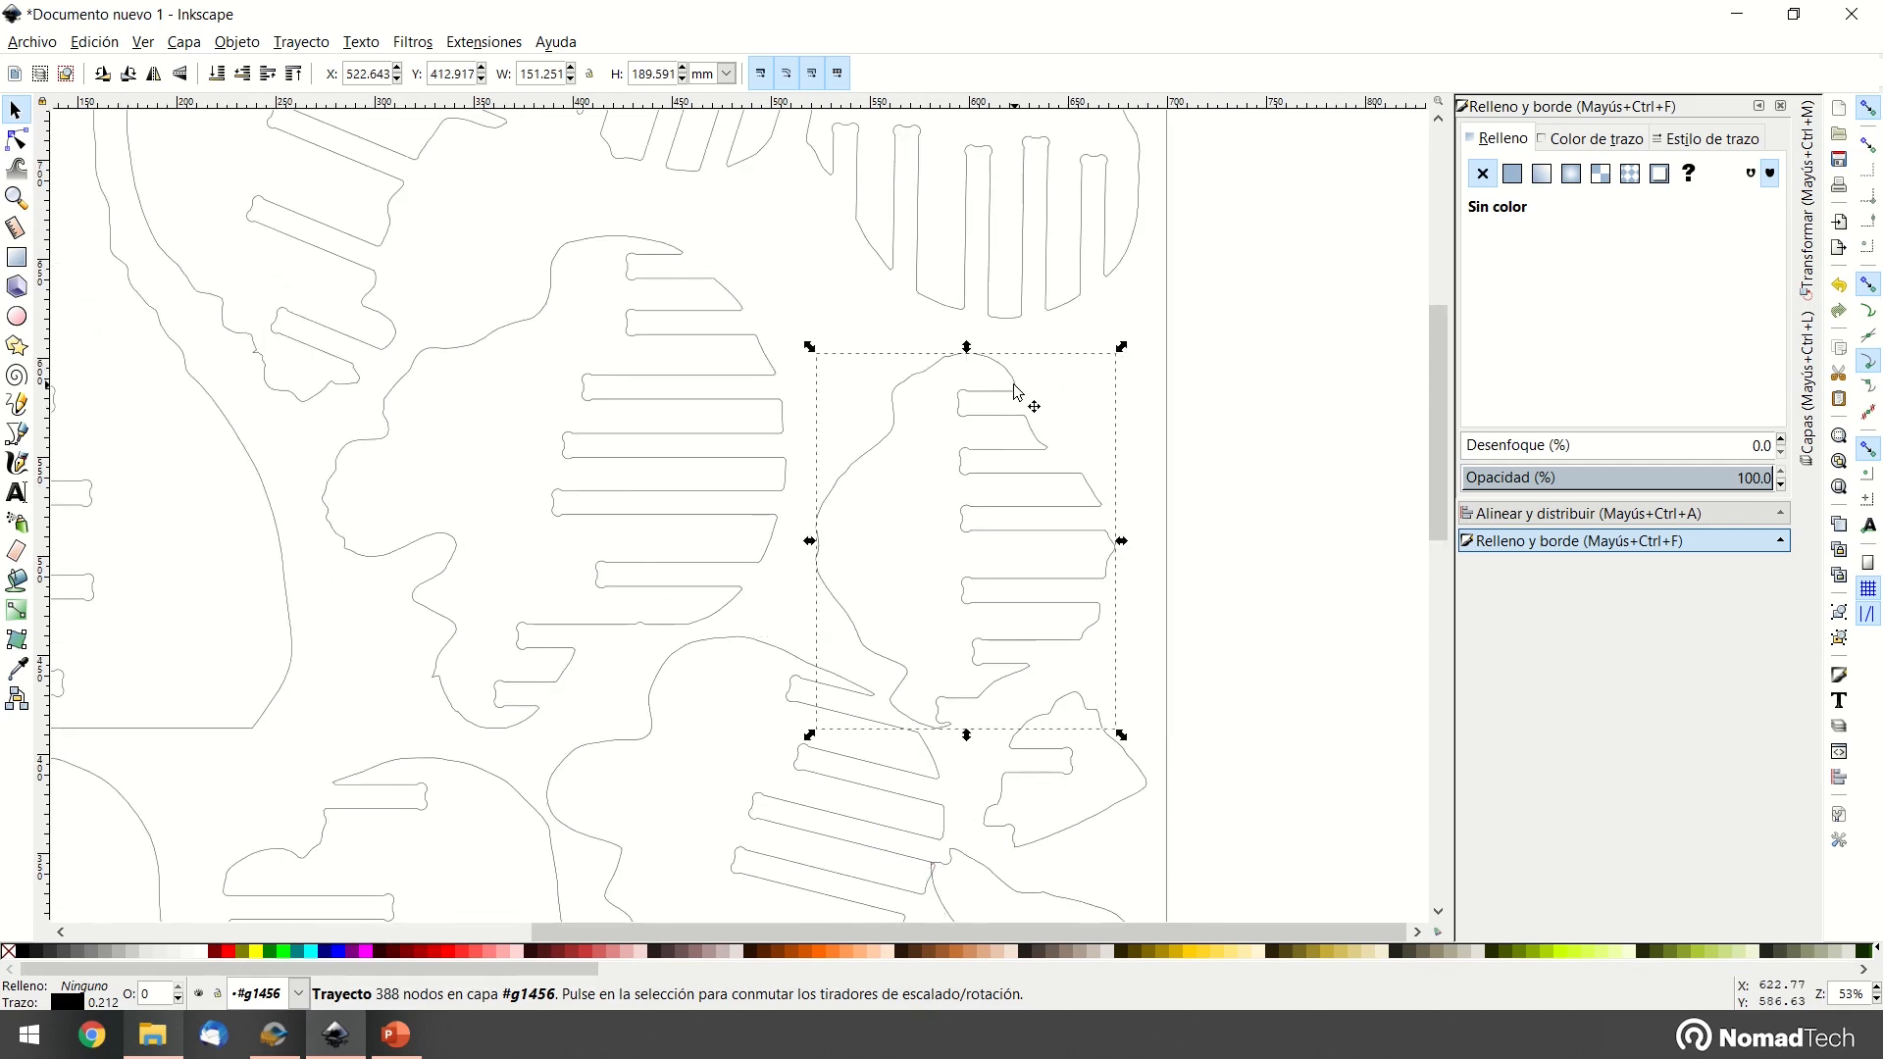
left_click(15, 110)
left_click_drag(1000, 374, 1019, 355)
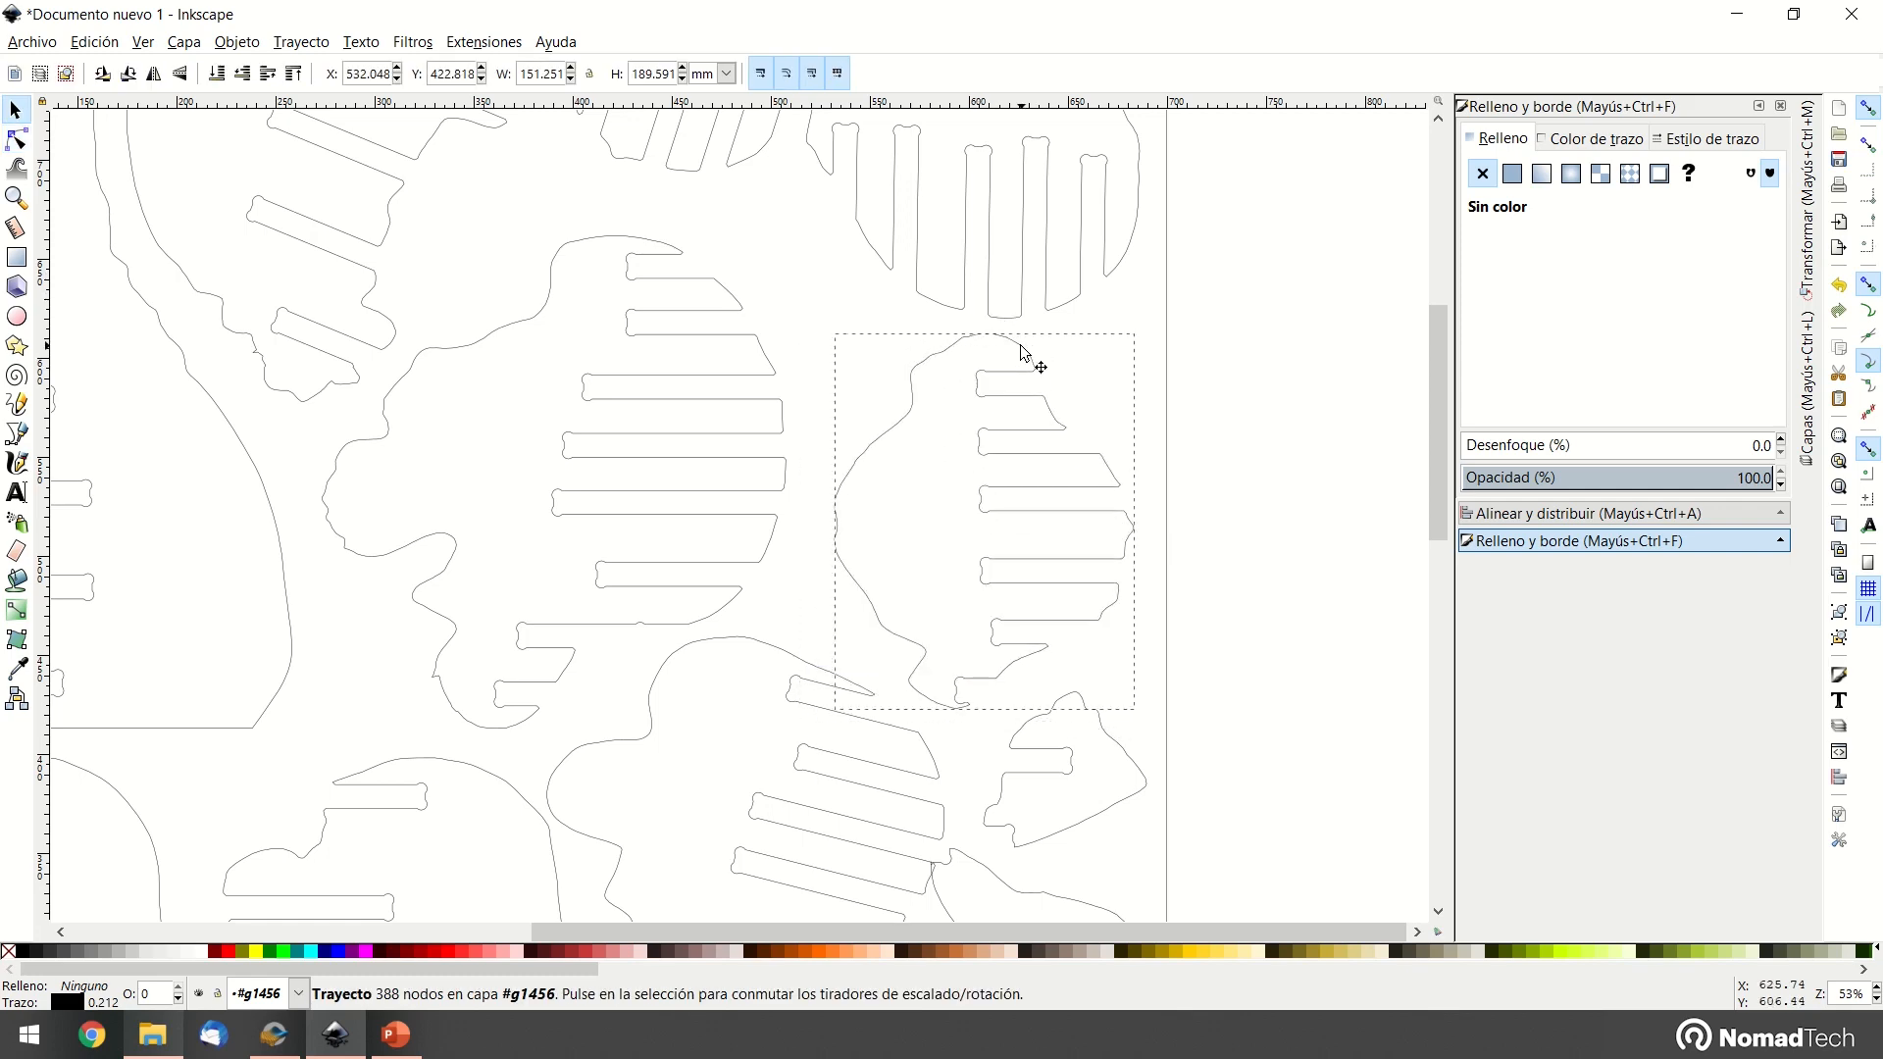
Rotate the small narrow part between the other small pieces to clear its neighbour, placing it at about X 578 mm, Y 273 mm
scroll(1187, 390, "down", 4)
left_click(1245, 407)
left_click(1053, 739)
middle_click_drag(1283, 741, 1241, 418)
left_click(1089, 460)
left_click_drag(1090, 362, 1024, 461)
left_click(1224, 454)
key("5")
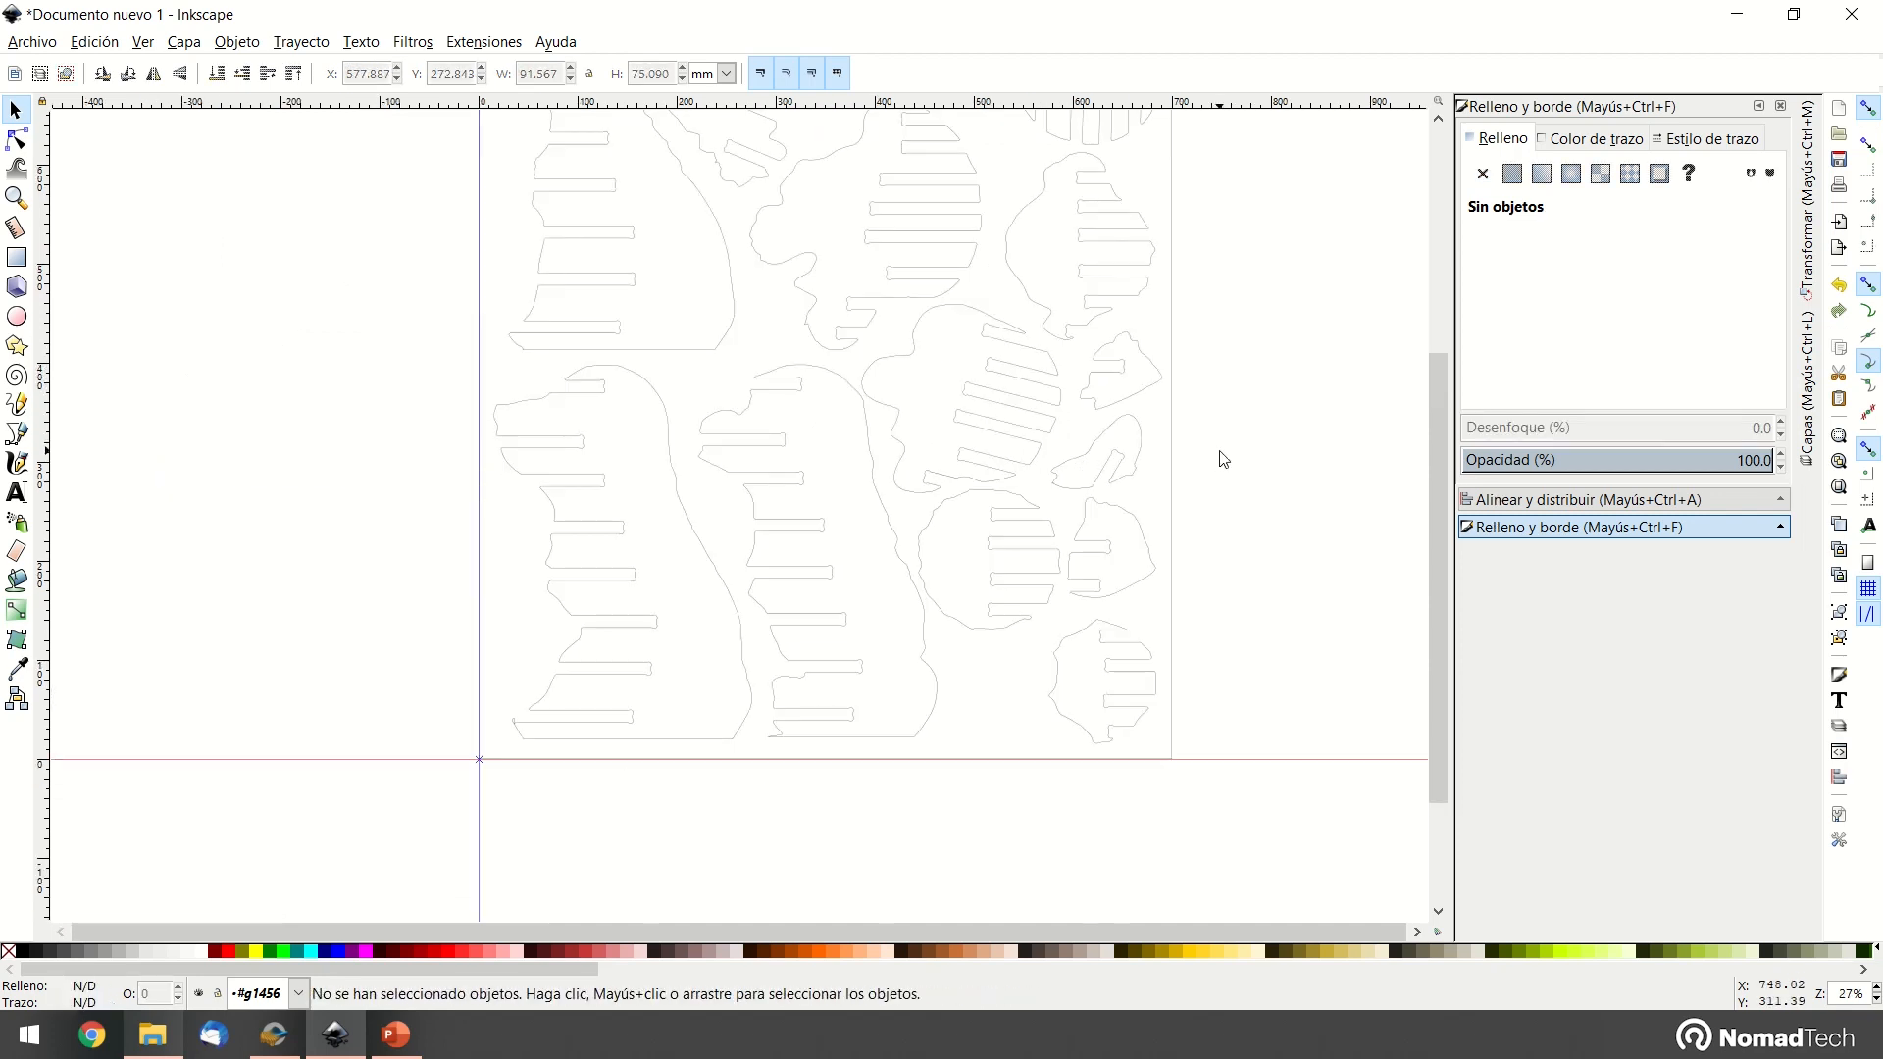
Nudge the 851-node tall part away from the neighbouring round part, to about X 216 mm, Y 22 mm
scroll(812, 535, "up", 2, "ctrl")
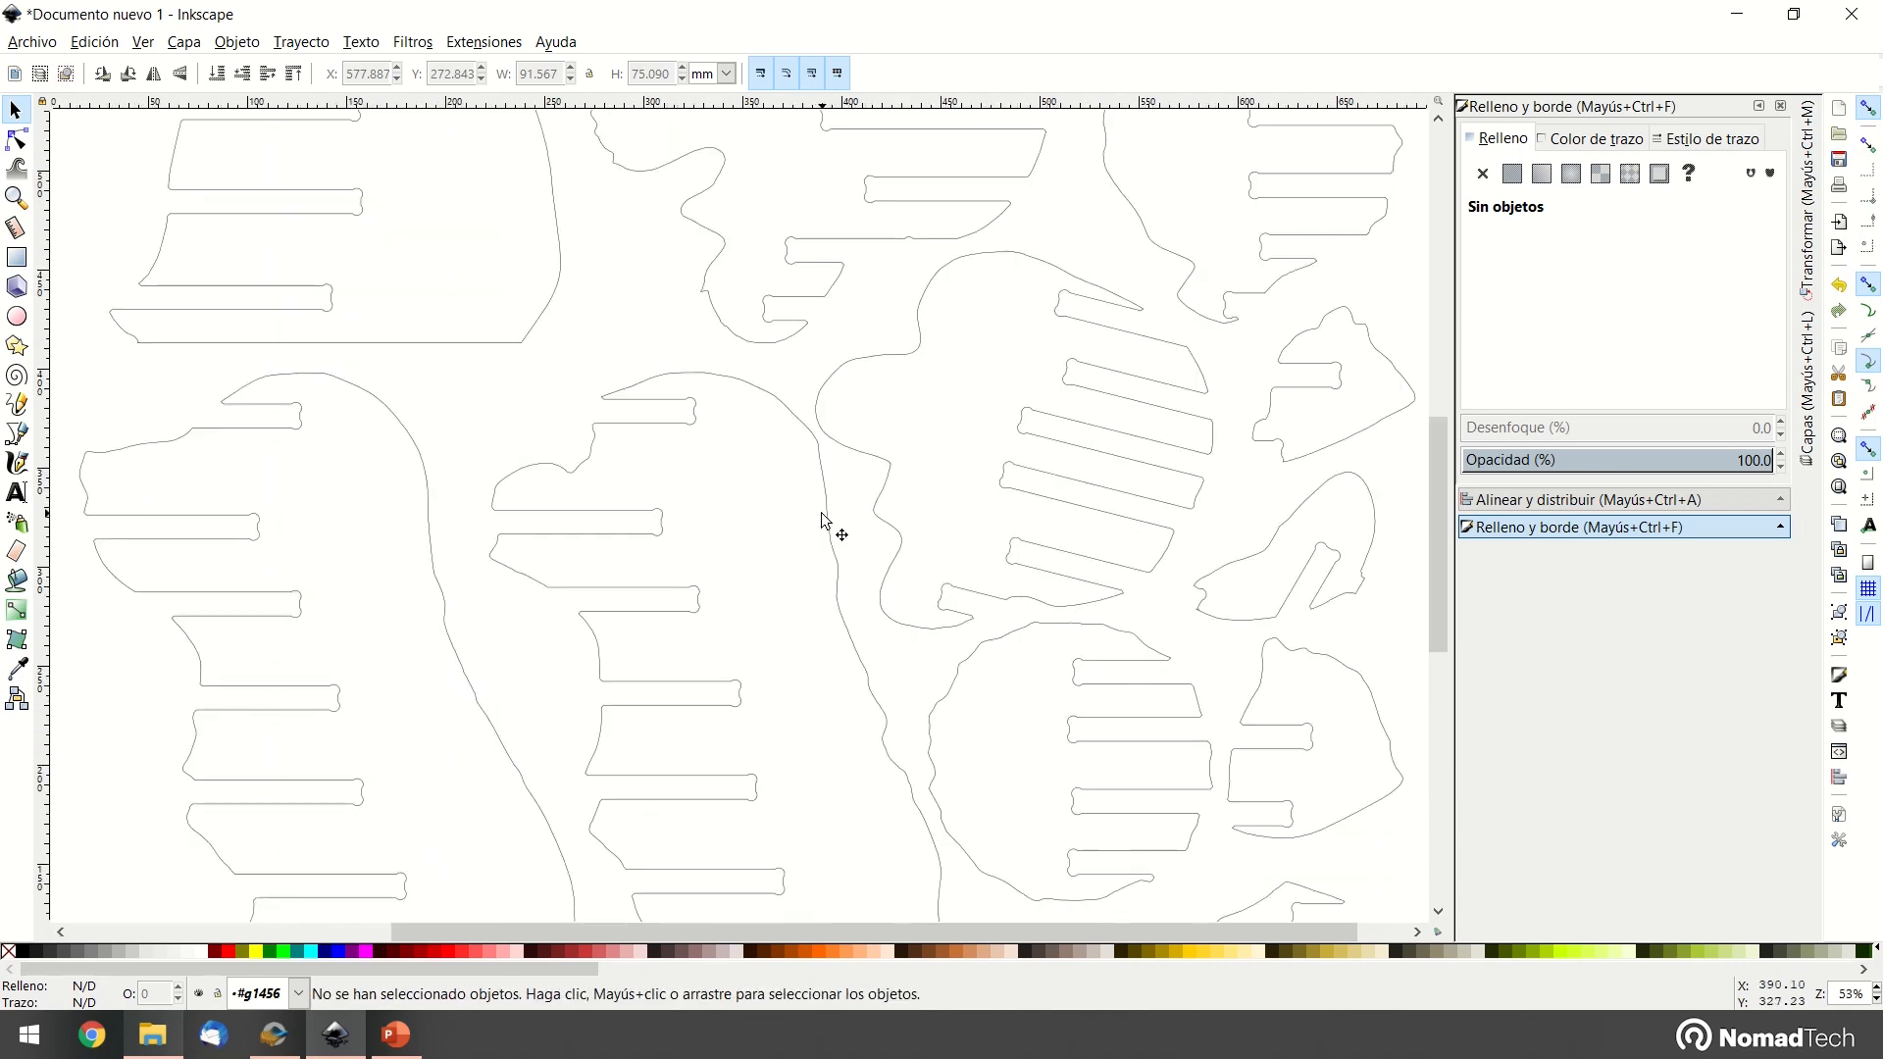
left_click(567, 489)
scroll(513, 500, "up", 2, "ctrl")
left_click_drag(502, 494, 476, 491)
scroll(476, 491, "down", 3, "ctrl")
middle_click_drag(652, 727, 682, 593)
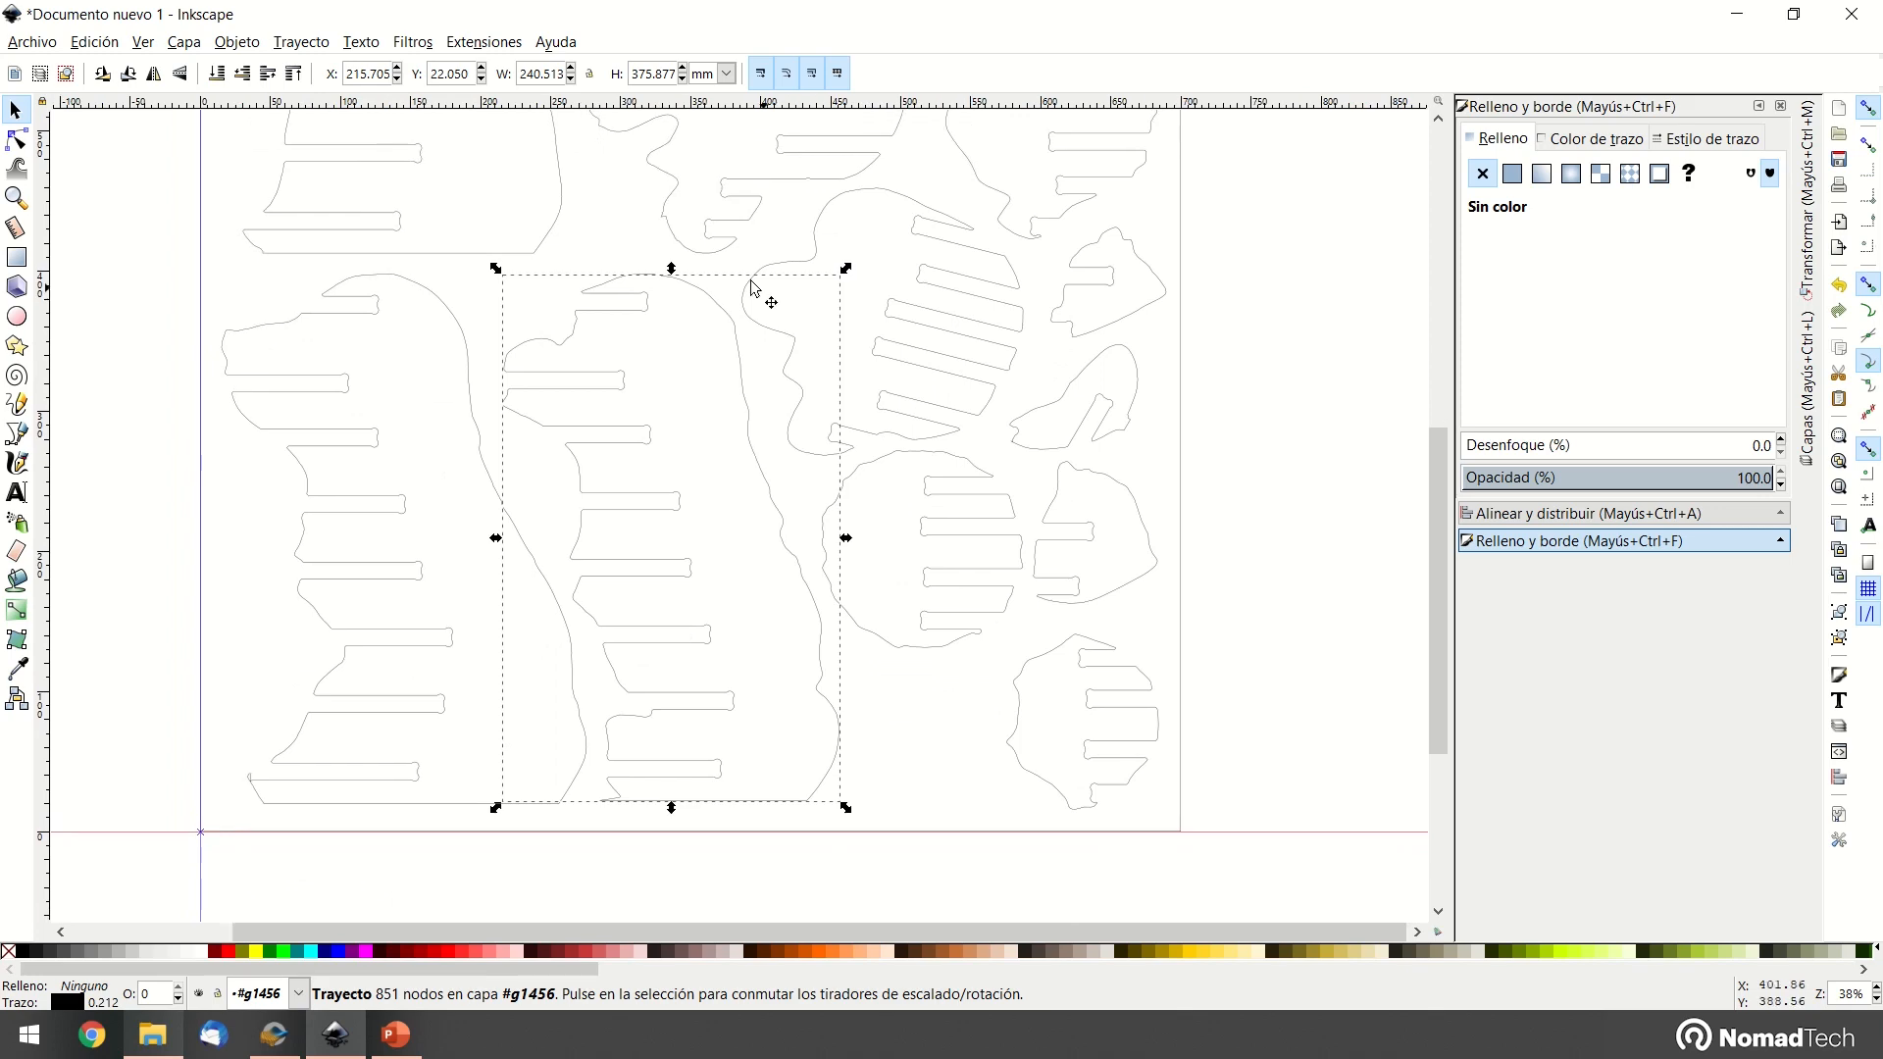
scroll(984, 601, "down", 2, "ctrl")
middle_click_drag(984, 601, 1076, 614)
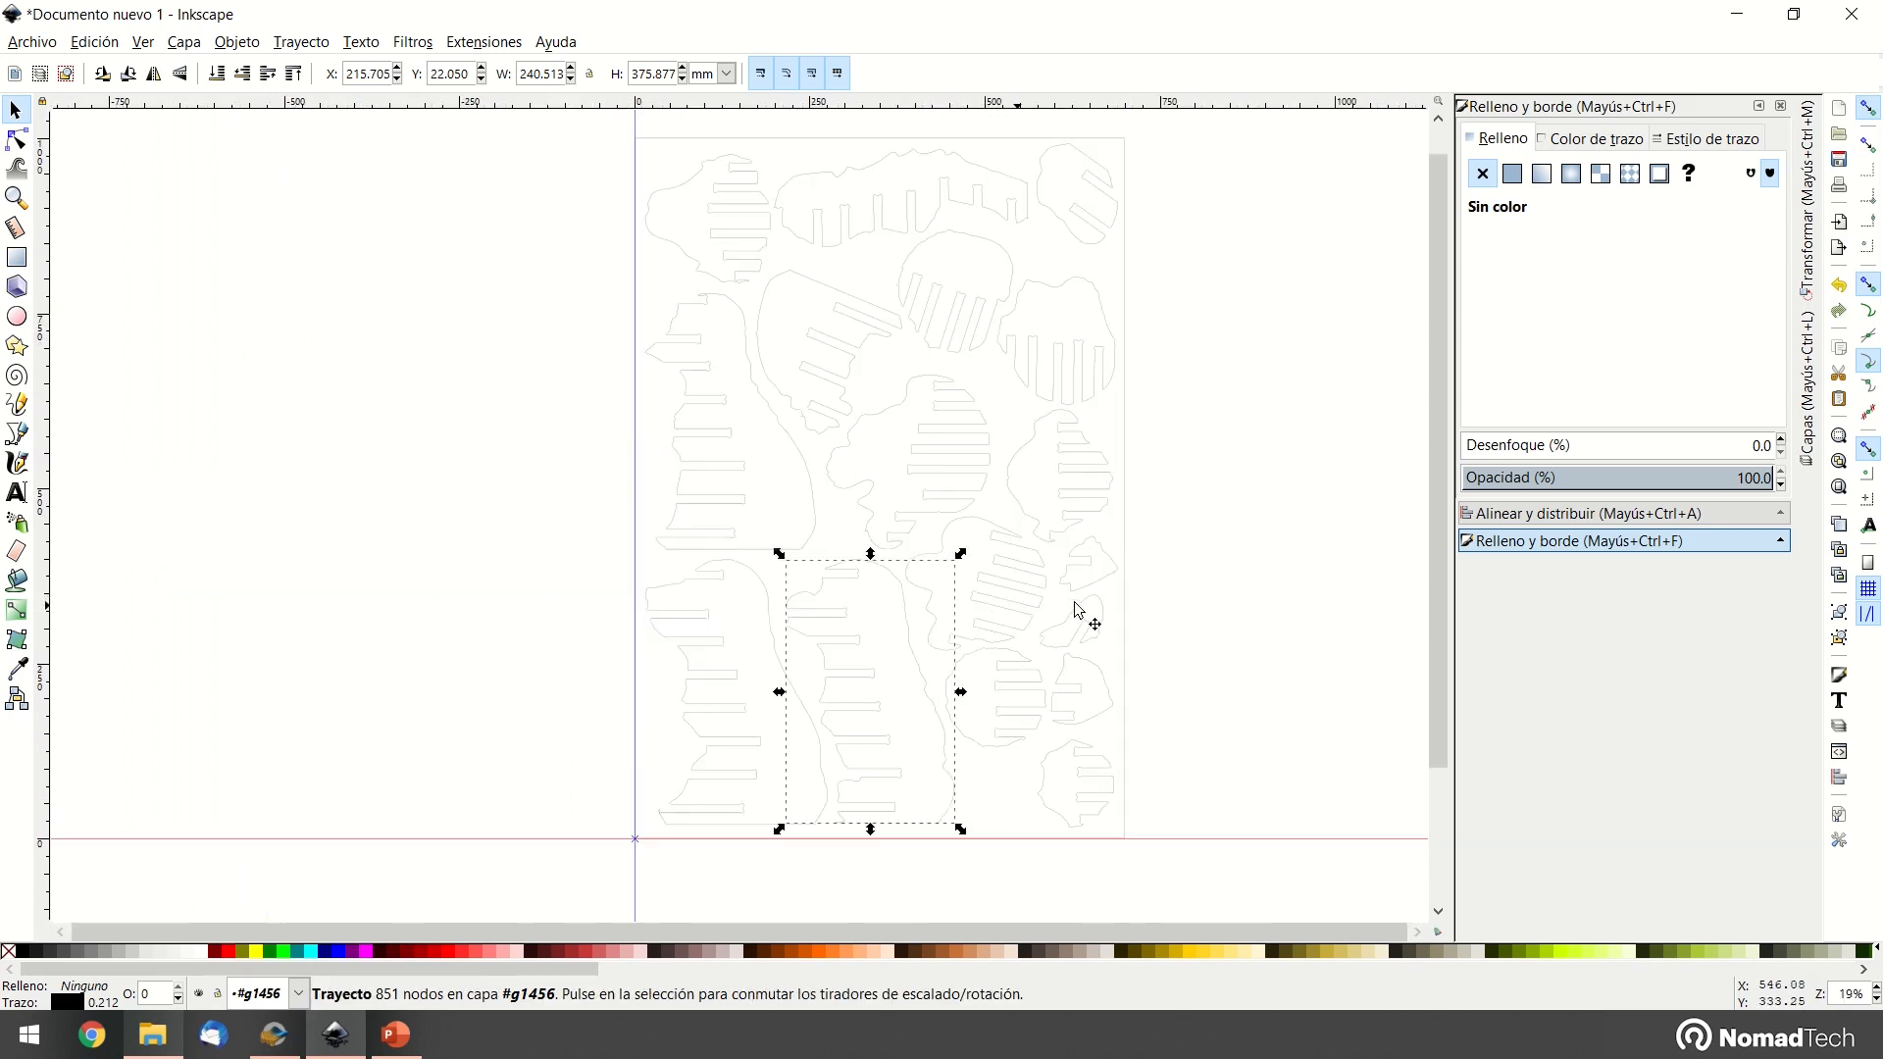
Delete the 700 x 1000 mm sheet outline around the nested parts
left_click(1192, 576)
mouse_move(1221, 546)
middle_mouse_down()
mouse_move(1165, 576)
mouse_move(1203, 560)
middle_mouse_up()
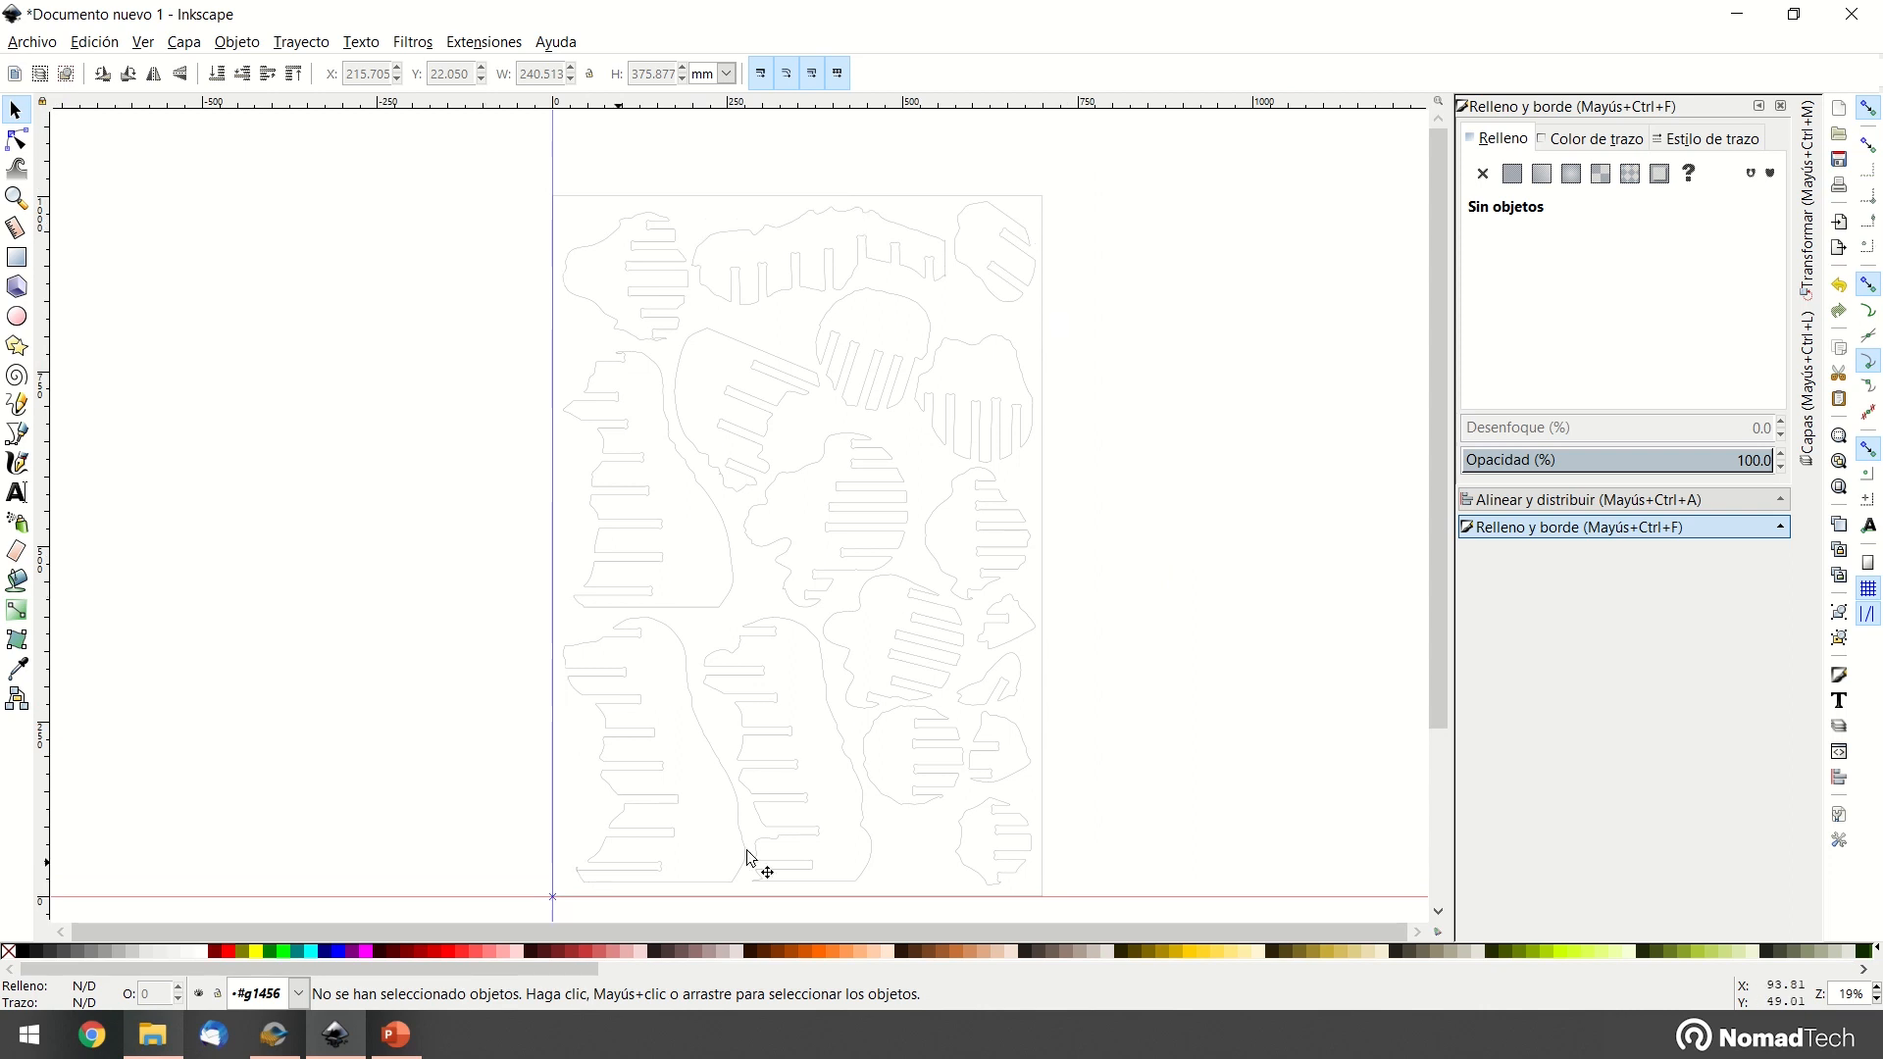
left_click(1044, 642)
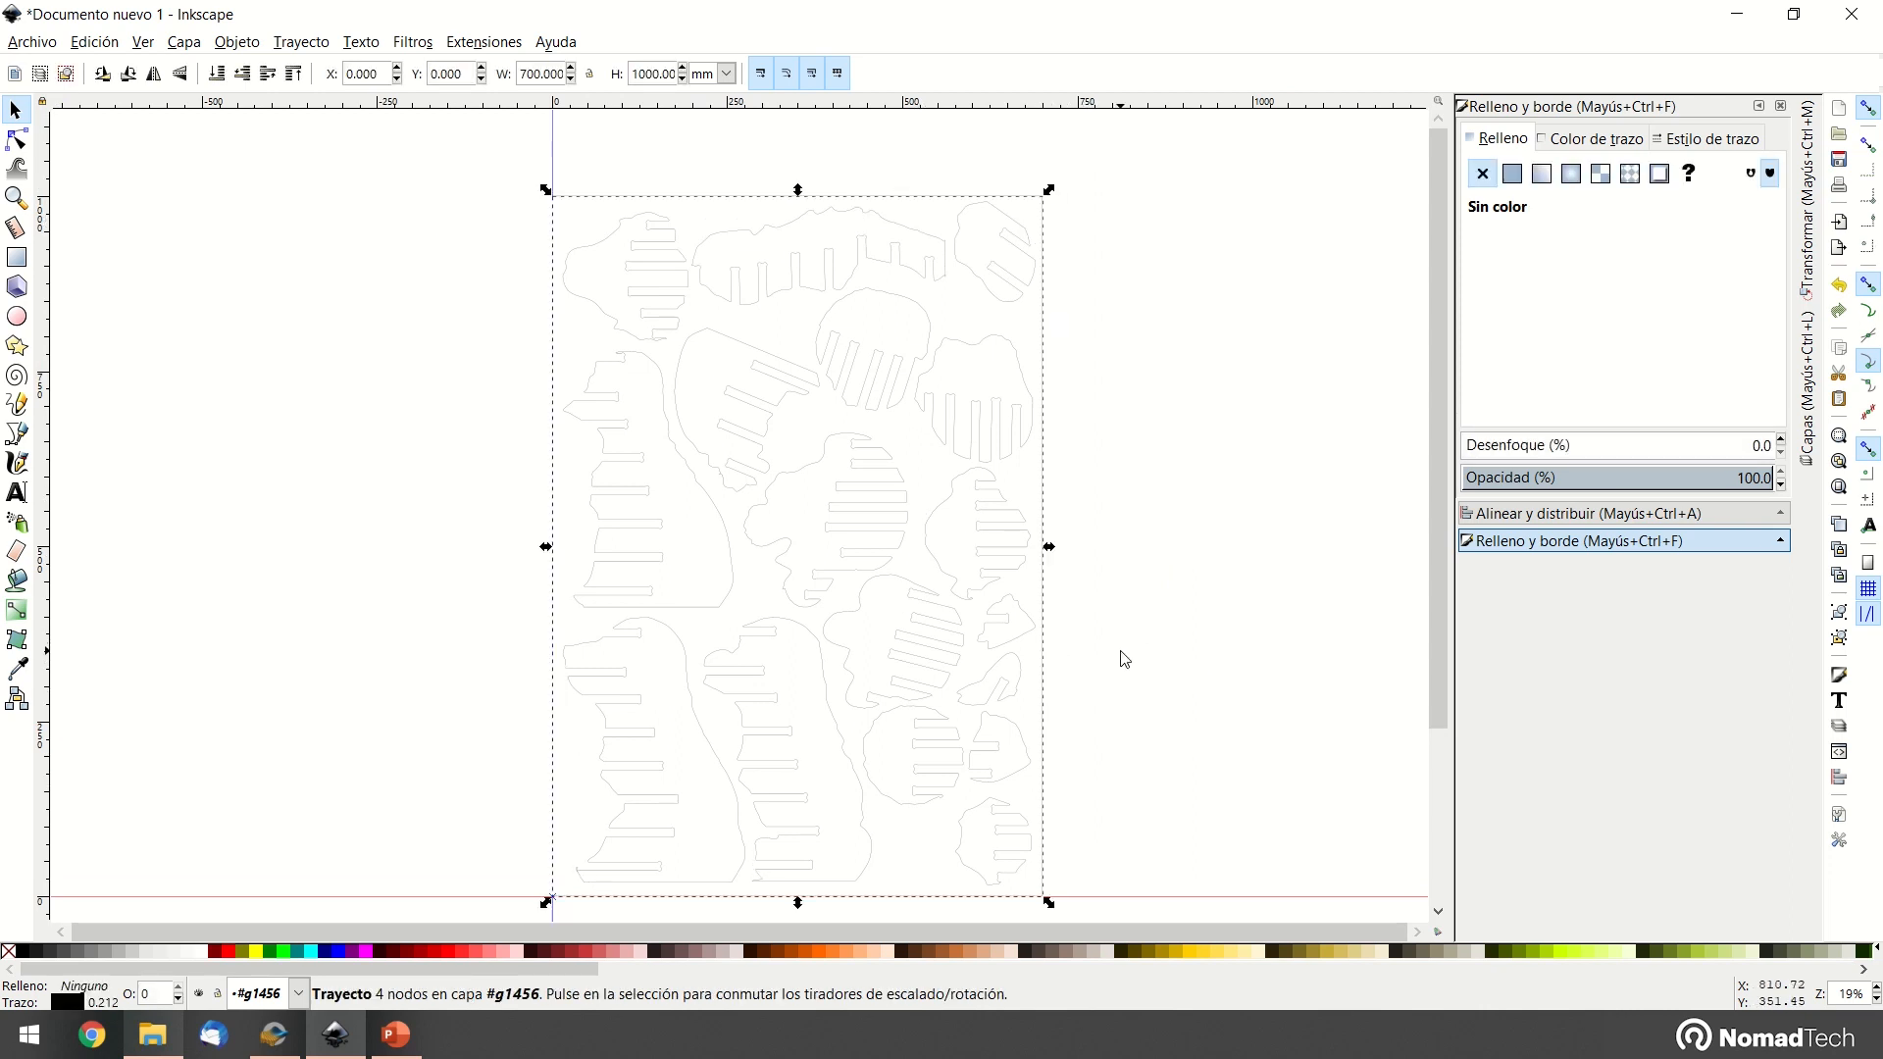
left_click(1124, 661)
middle_click_drag(1138, 765, 1131, 748)
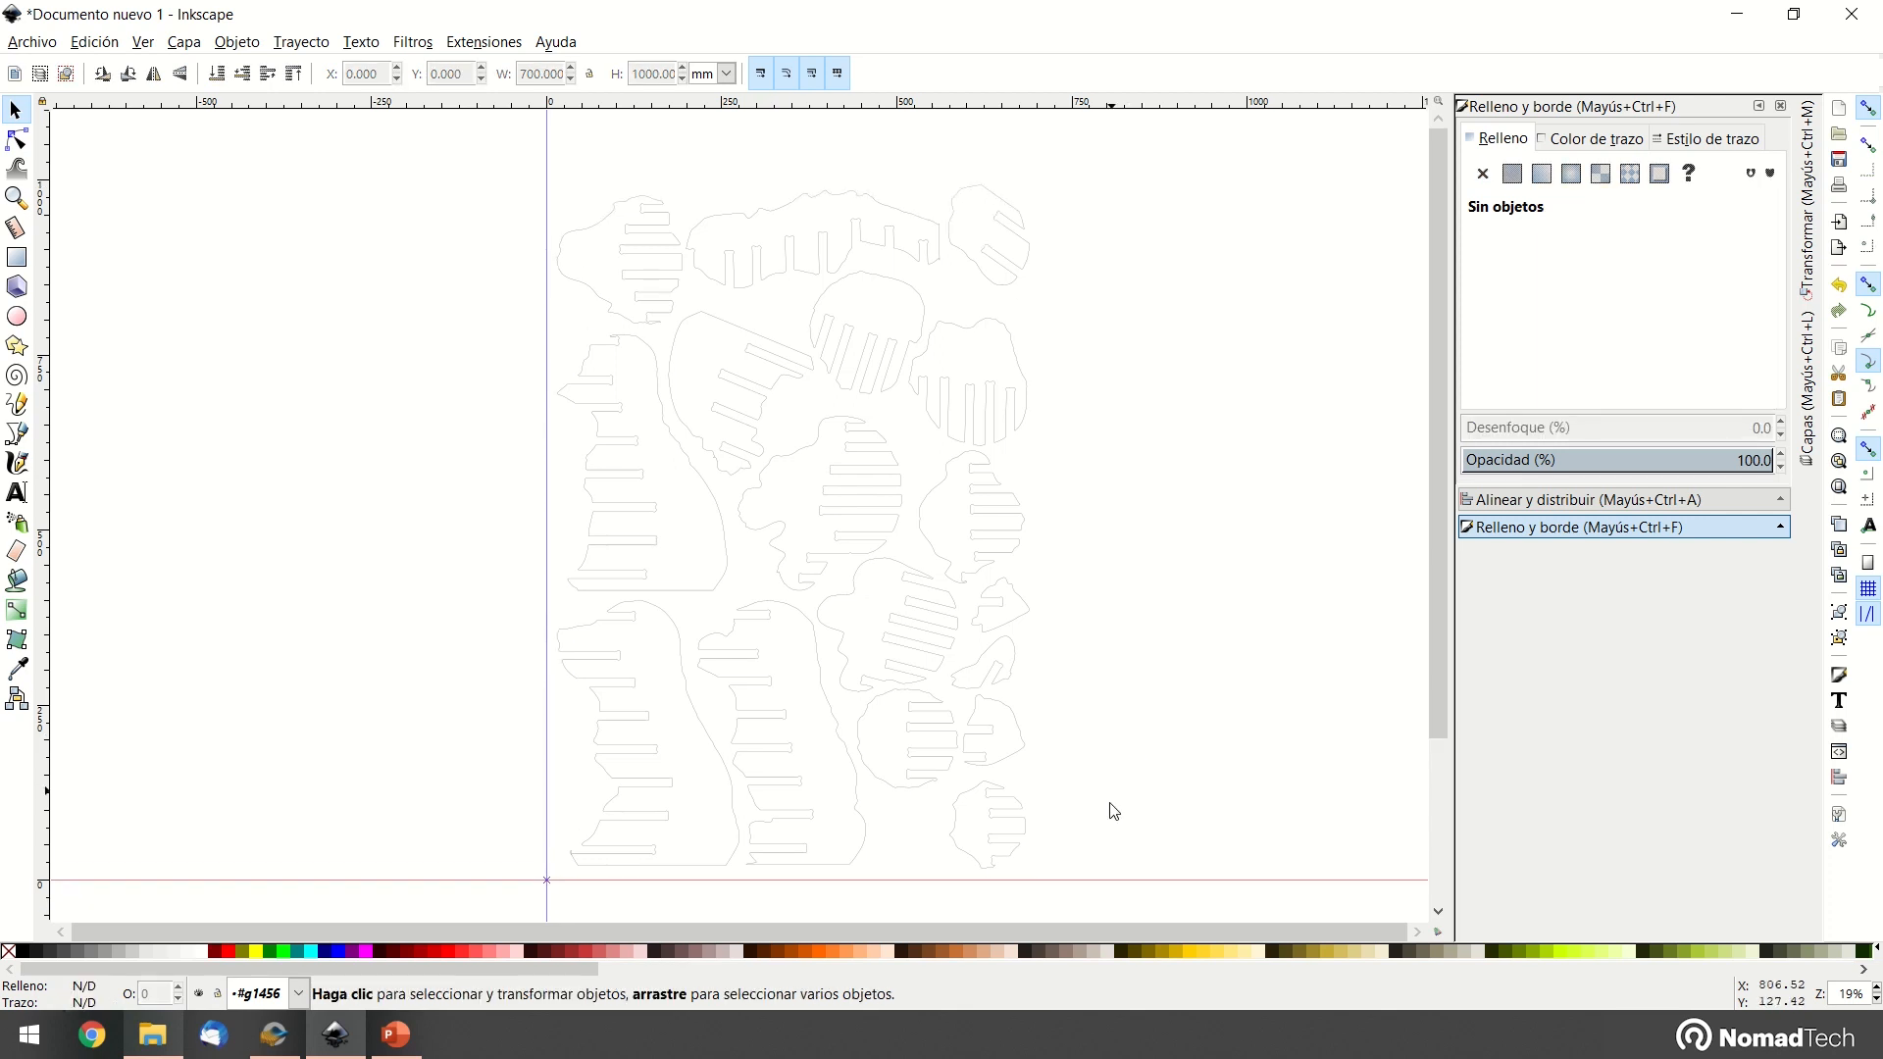
Prepare all nested parts for CNC with the Fresadora FOX CNC extension, using Exclusión fusion mode and the Perfilado / Contorneado job type
left_click_drag(518, 168, 1131, 881)
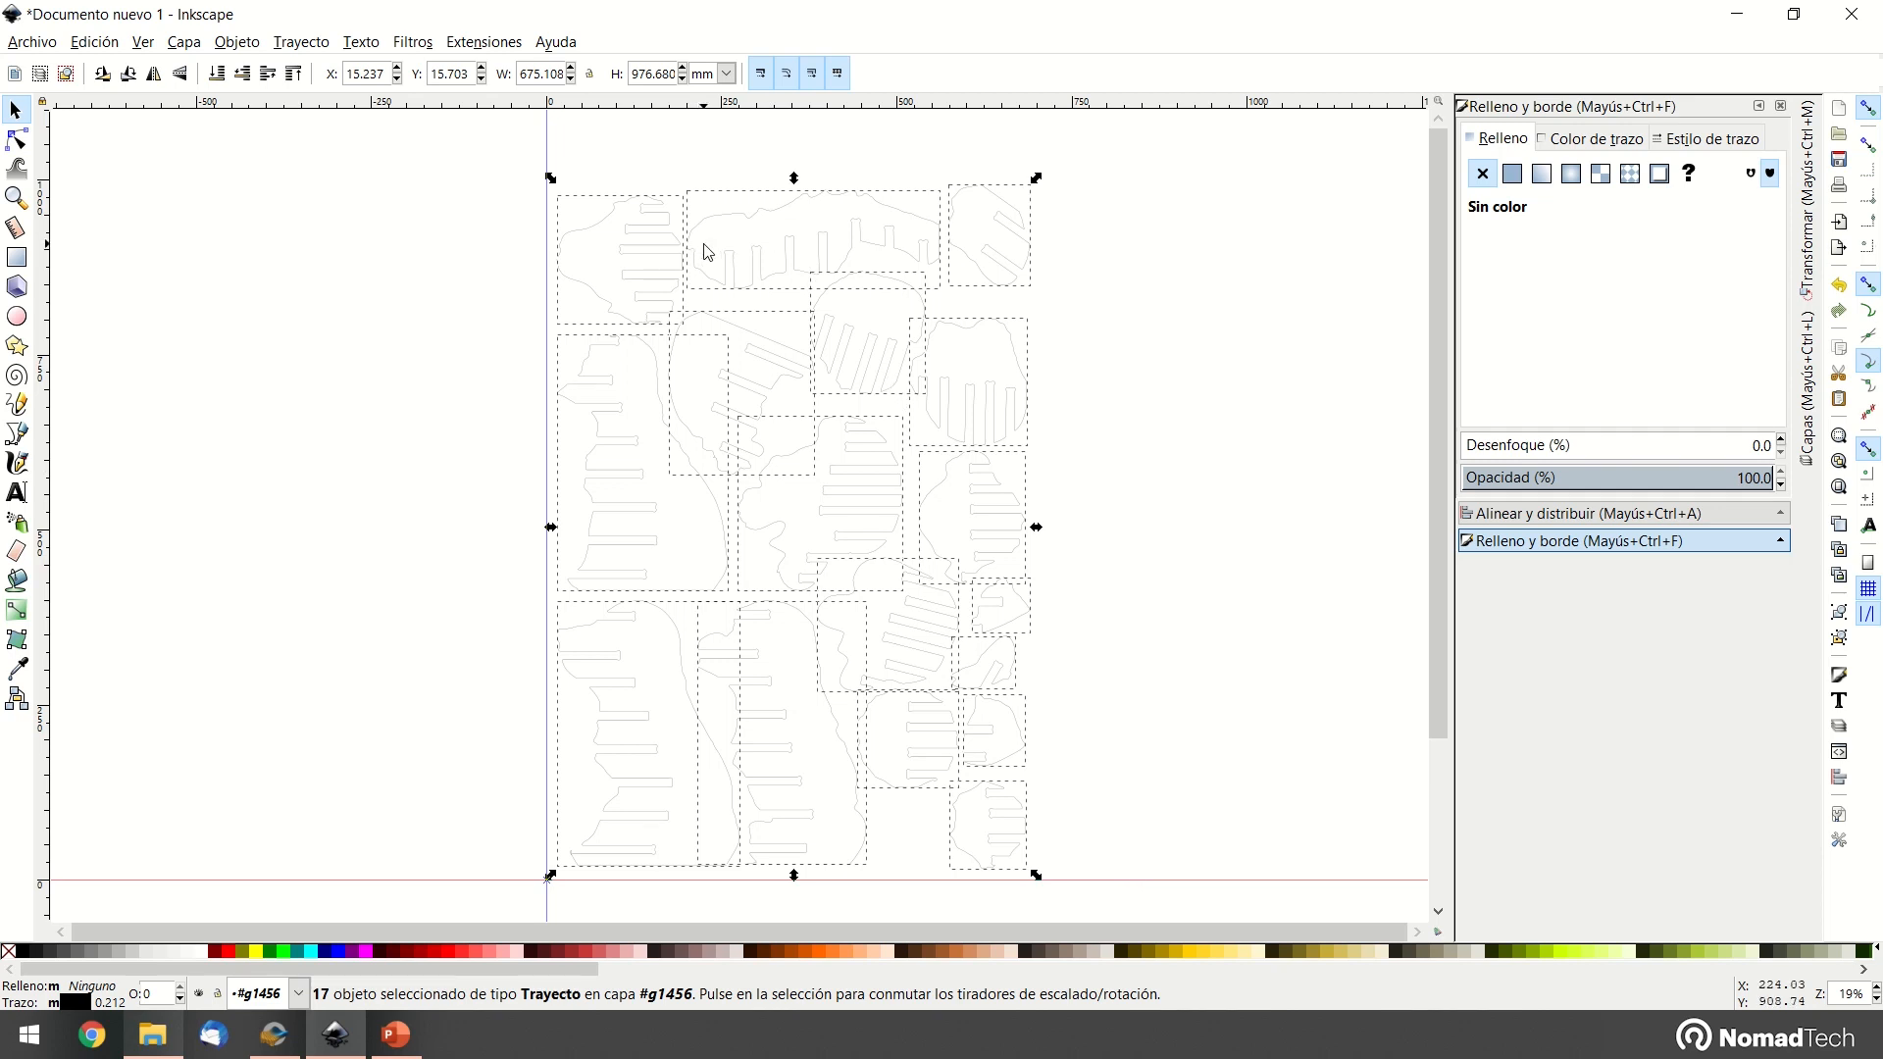
left_click(485, 42)
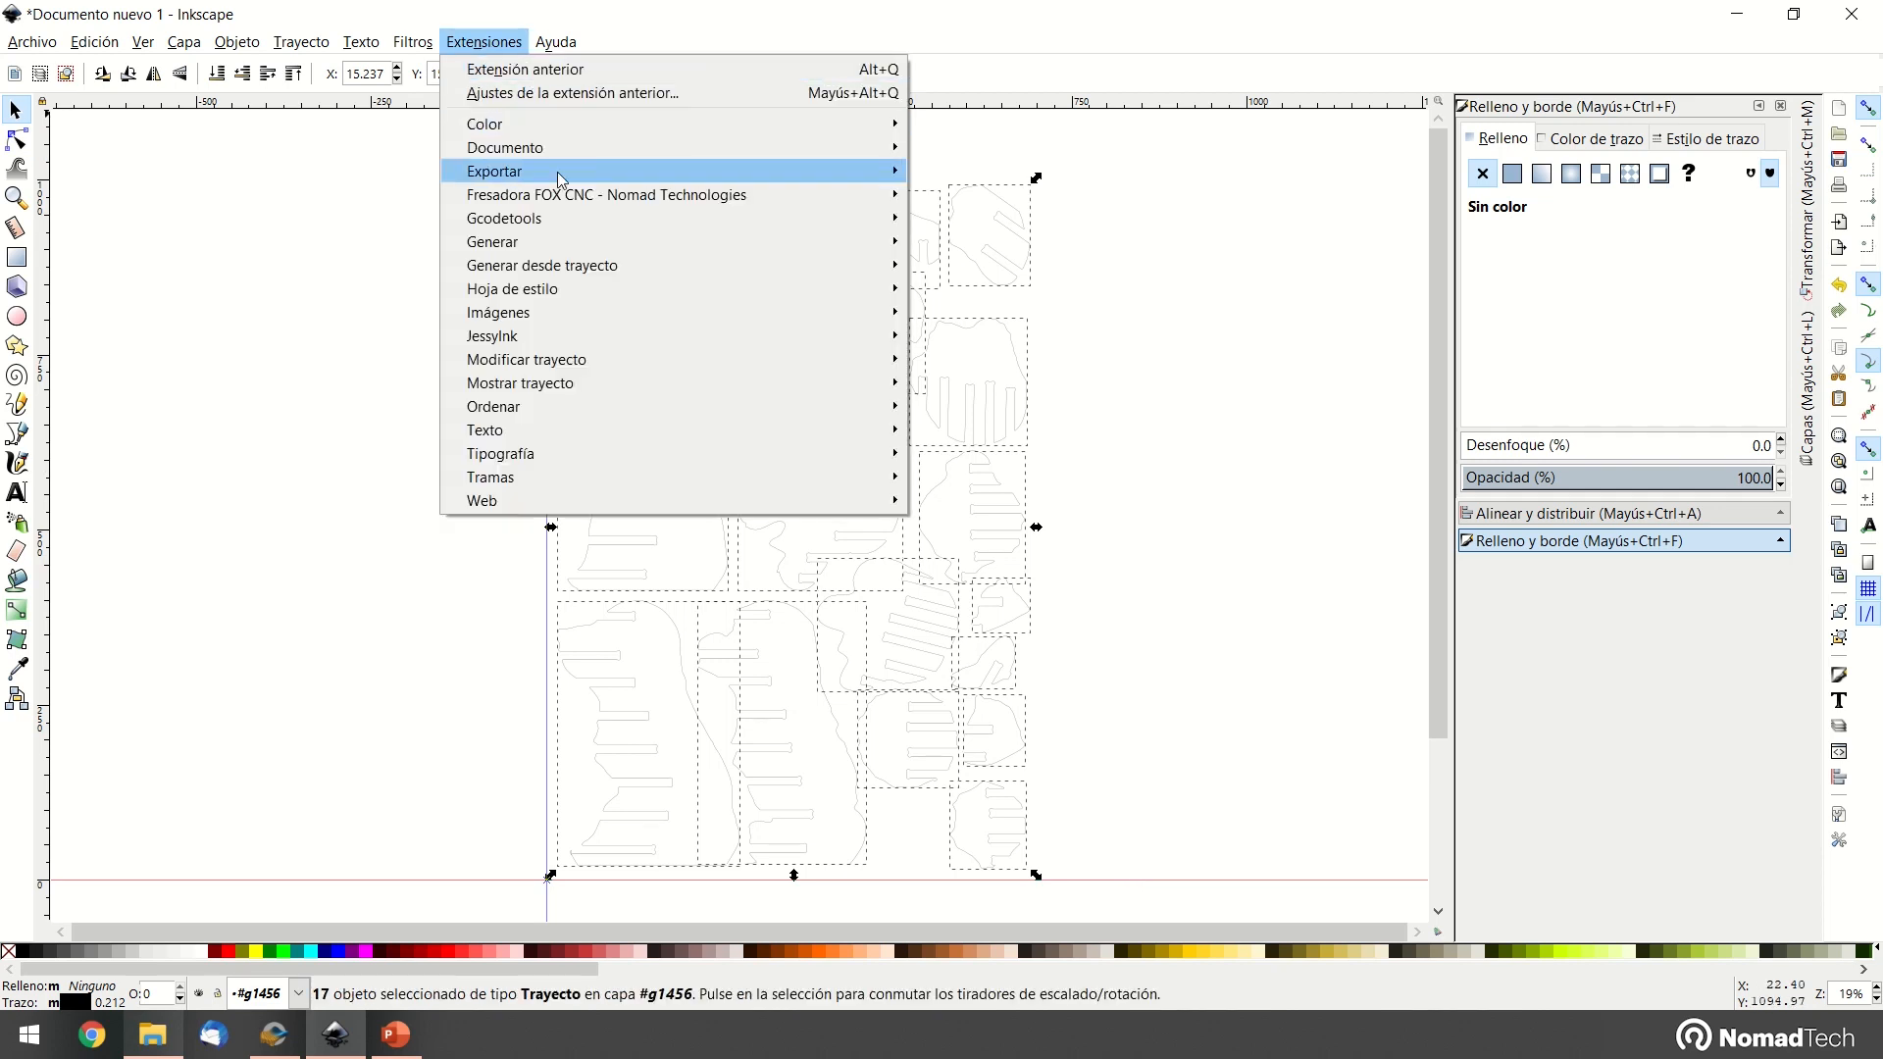
mouse_move(563, 198)
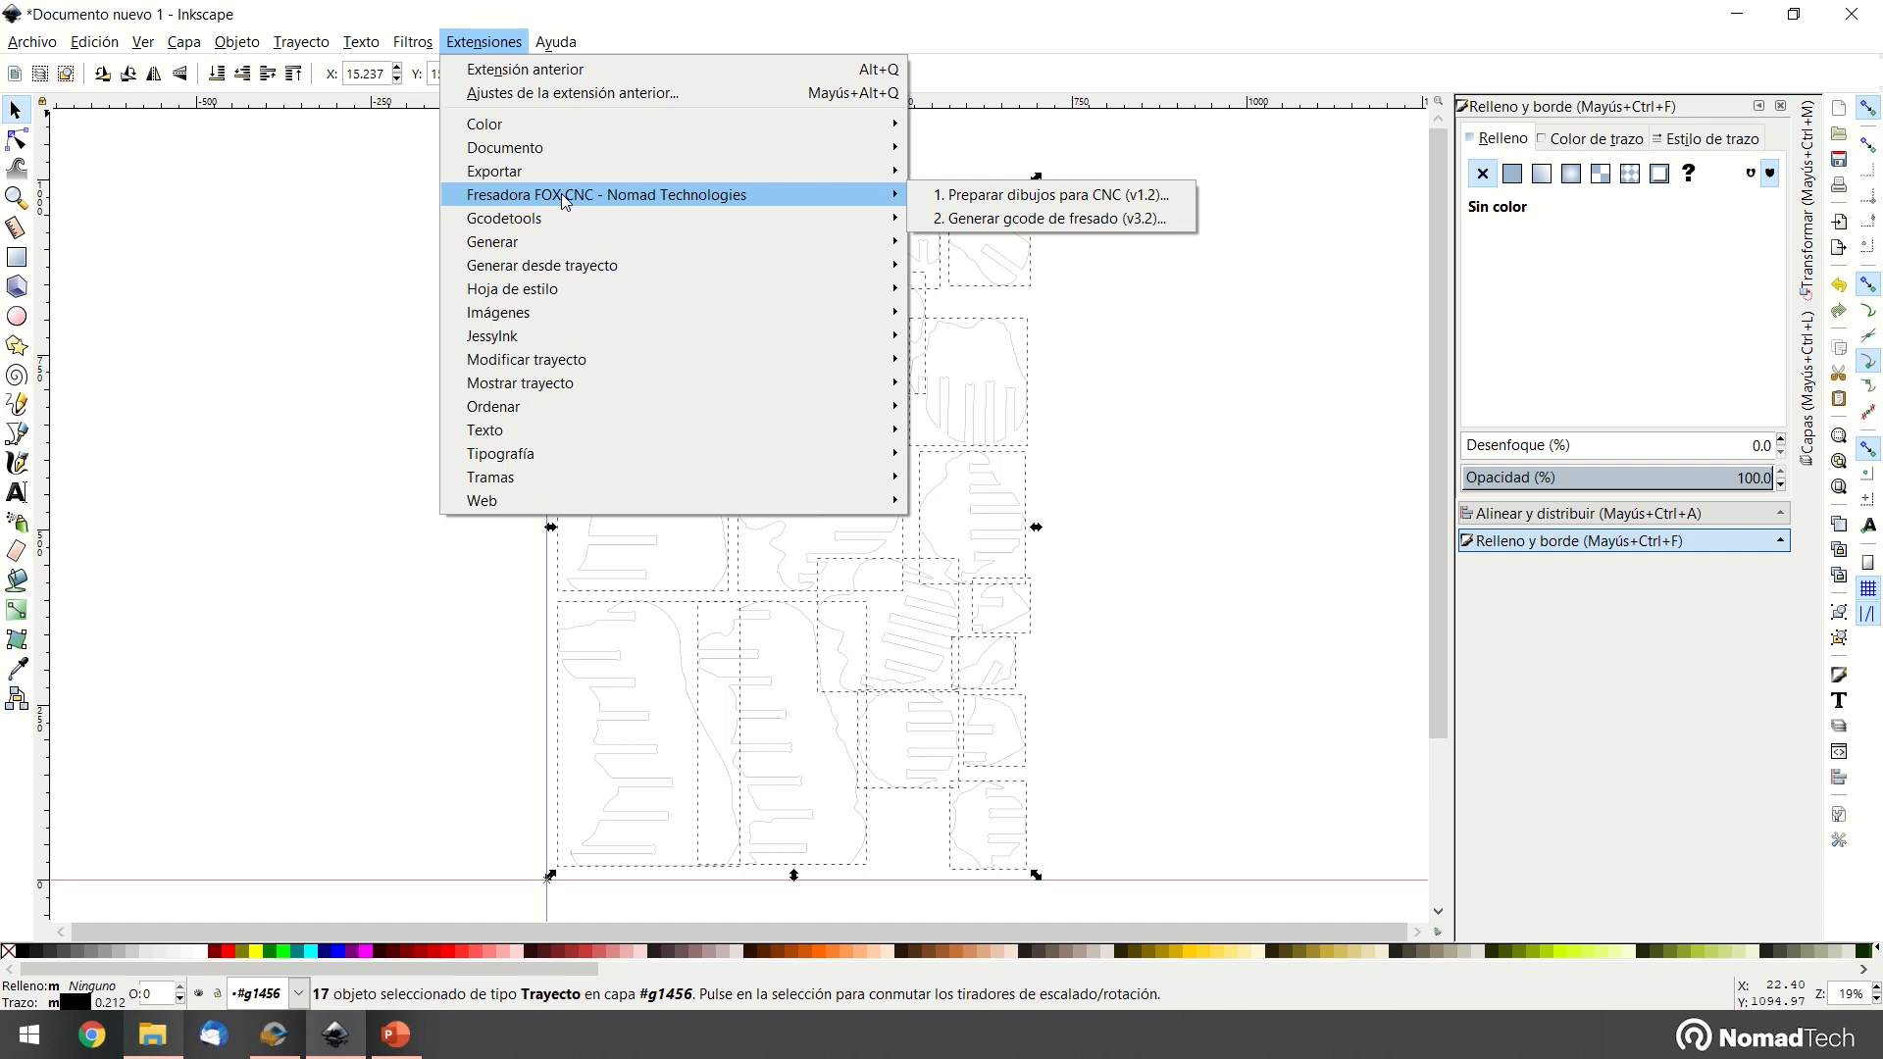
left_click(1098, 203)
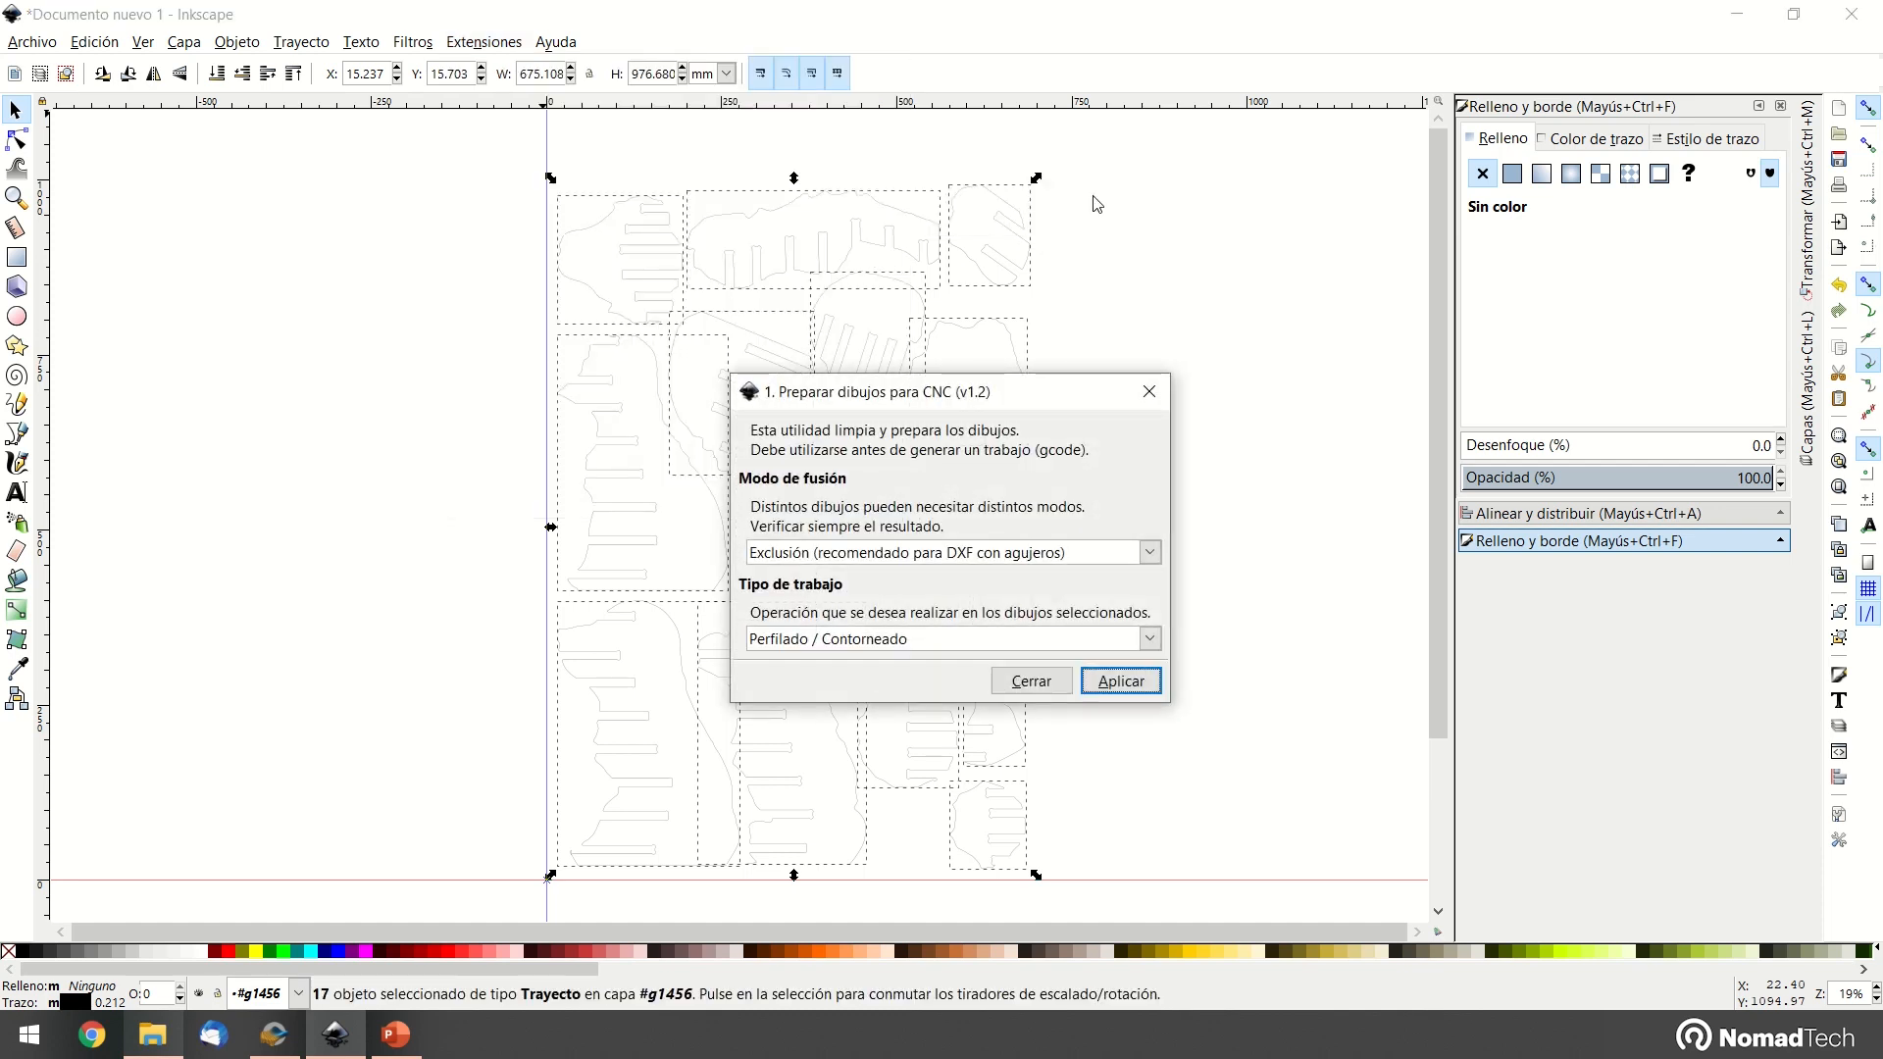
left_click_drag(959, 407, 1276, 350)
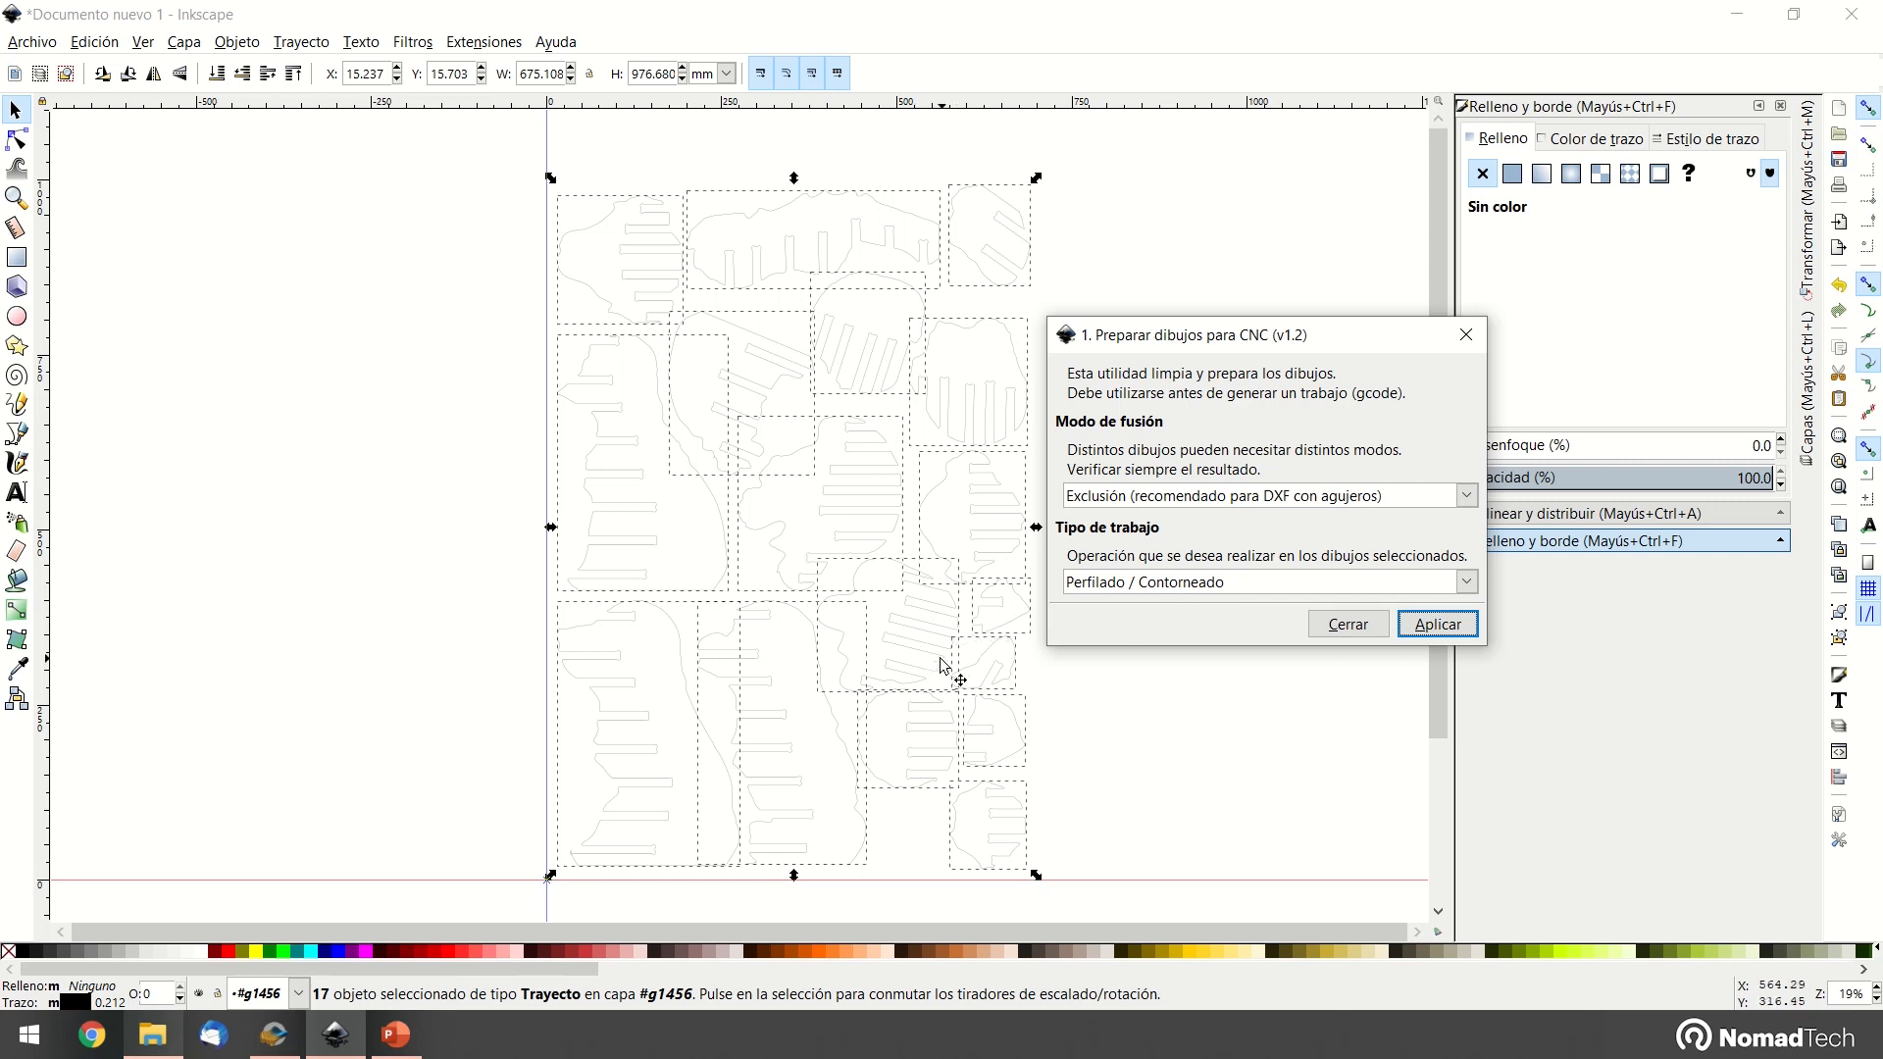
left_click(1438, 624)
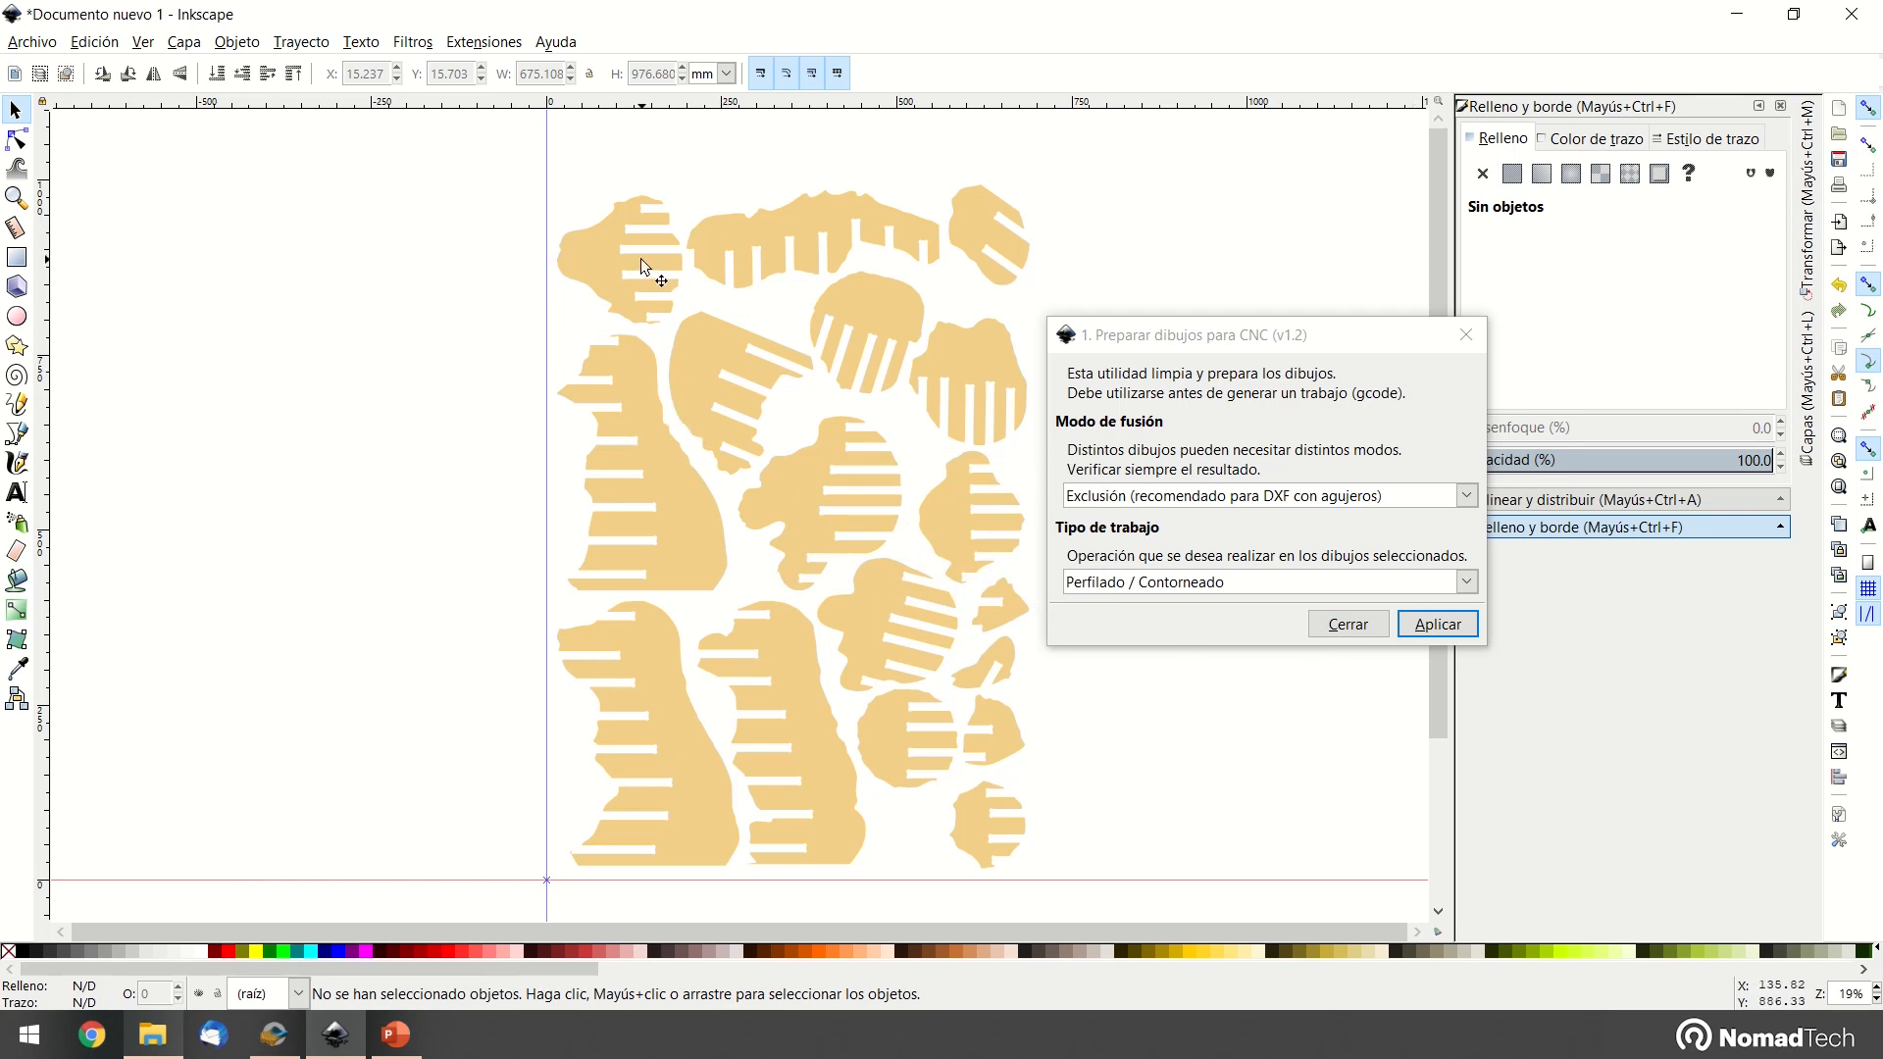
left_click(609, 251)
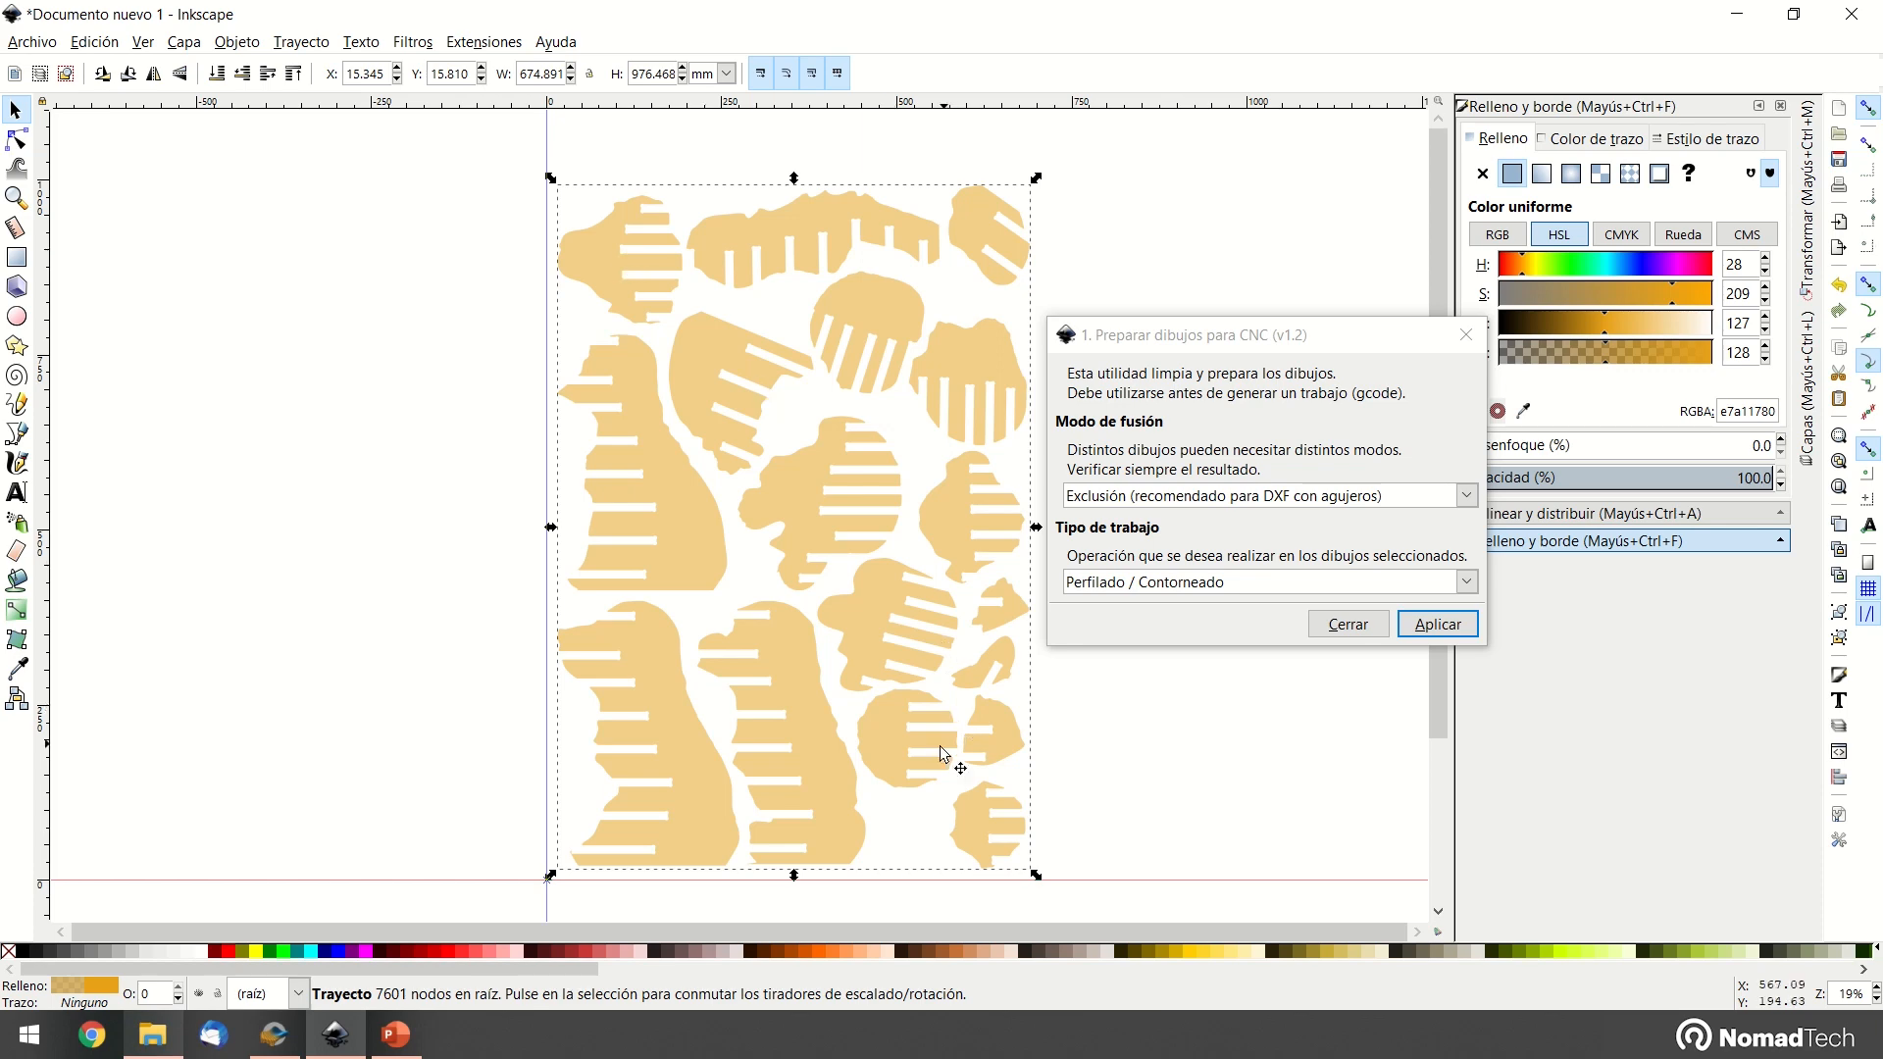
scroll(904, 790, "up", 3, "ctrl")
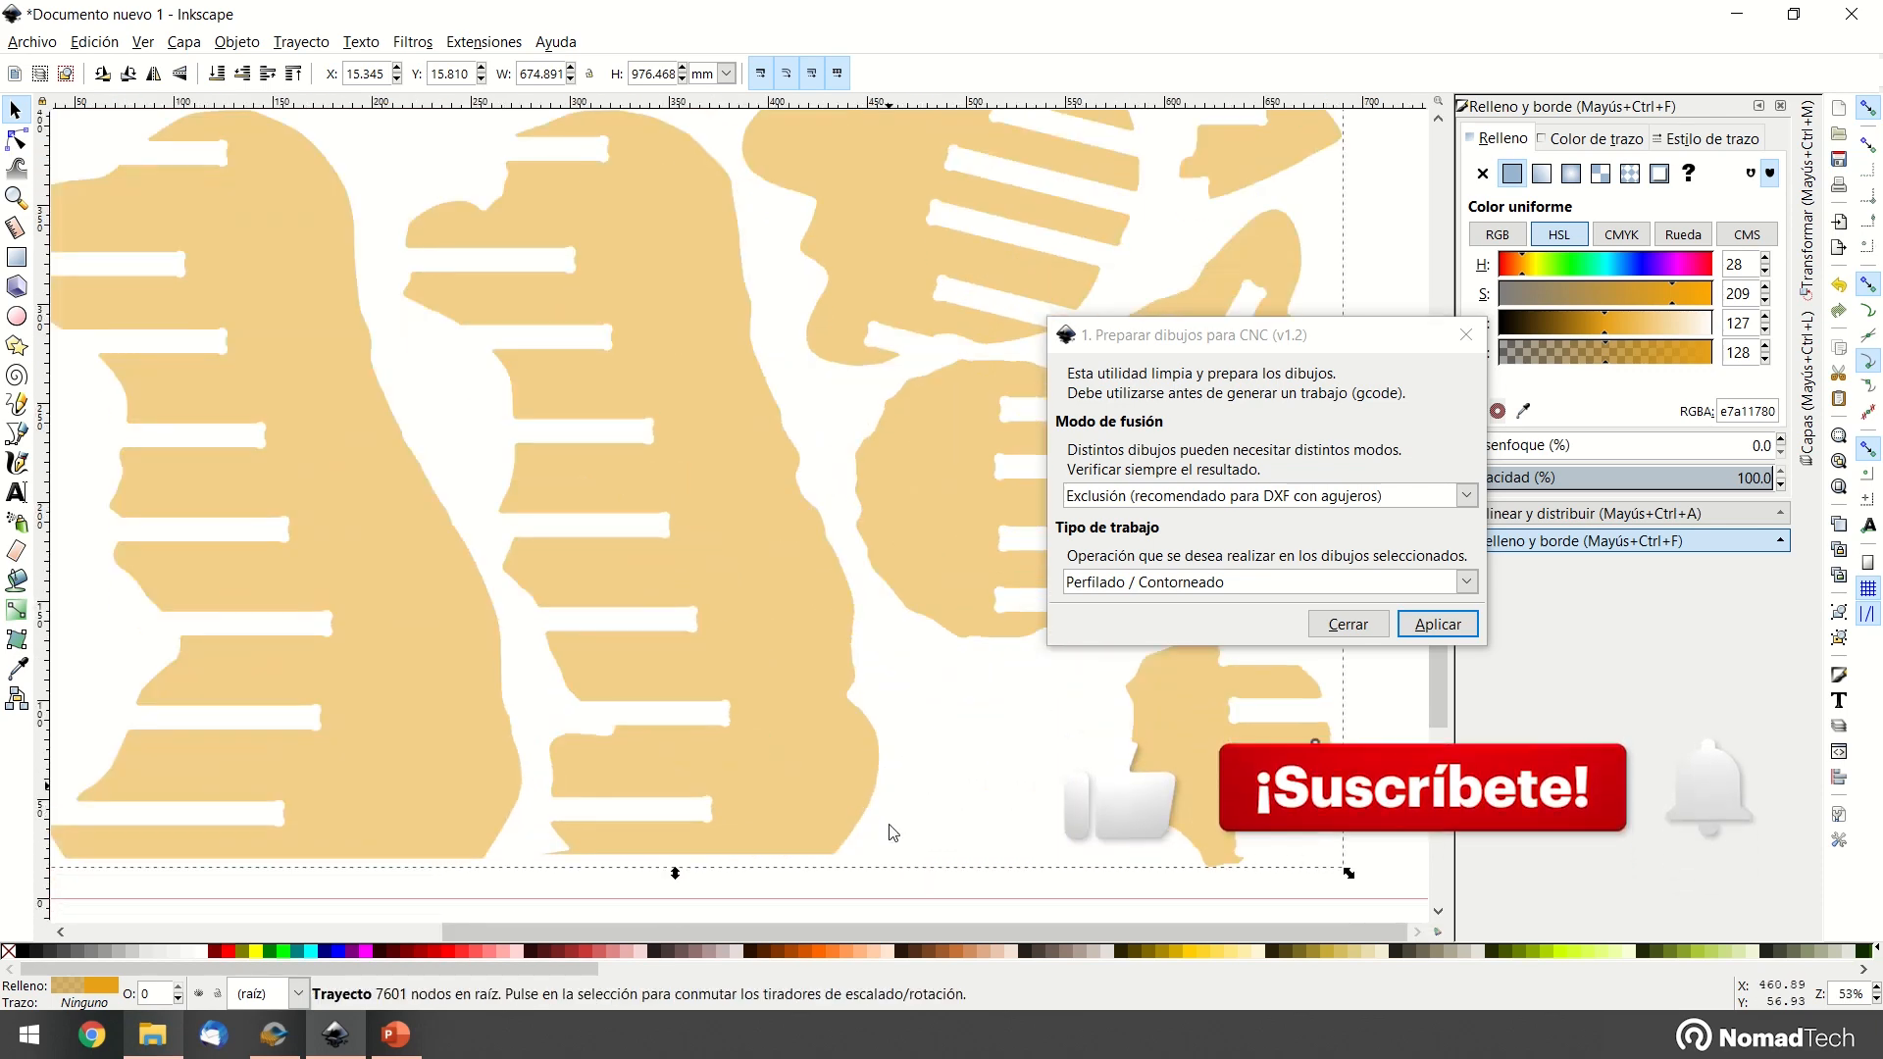
middle_click_drag(809, 257, 687, 656)
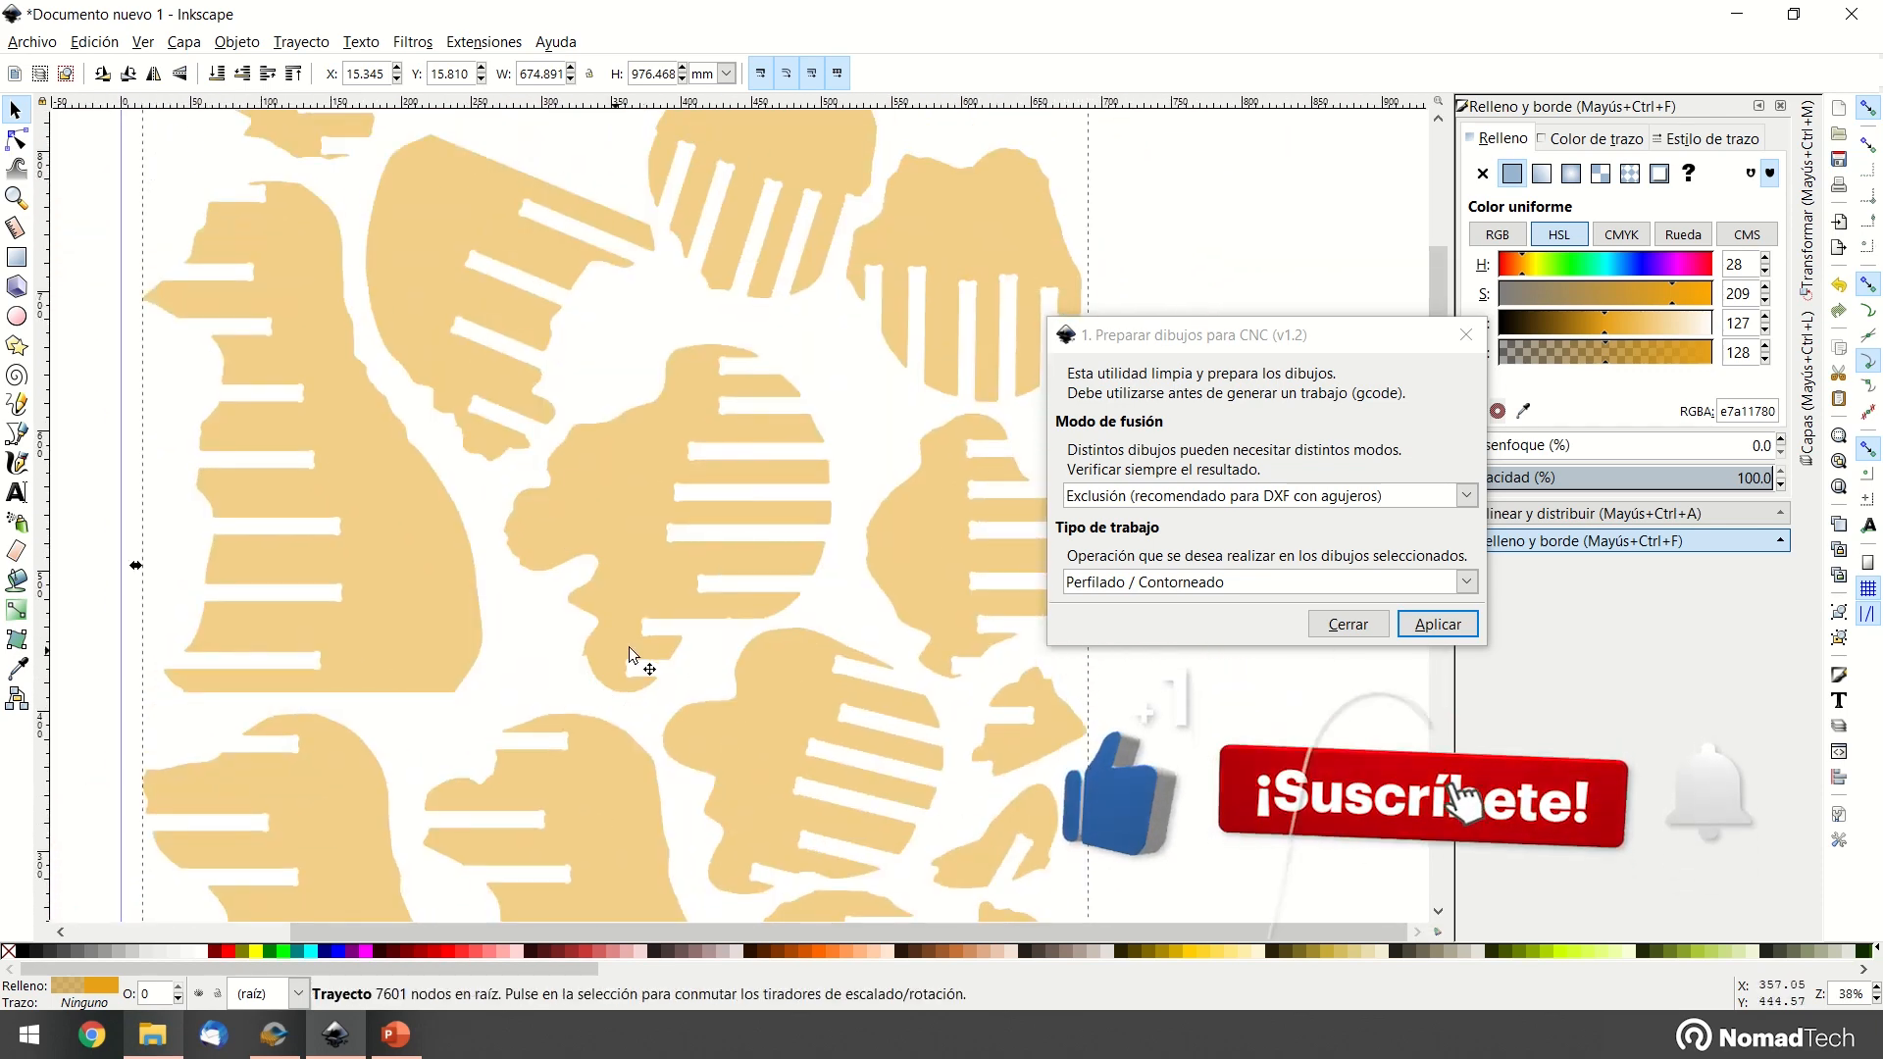
left_click(1359, 635)
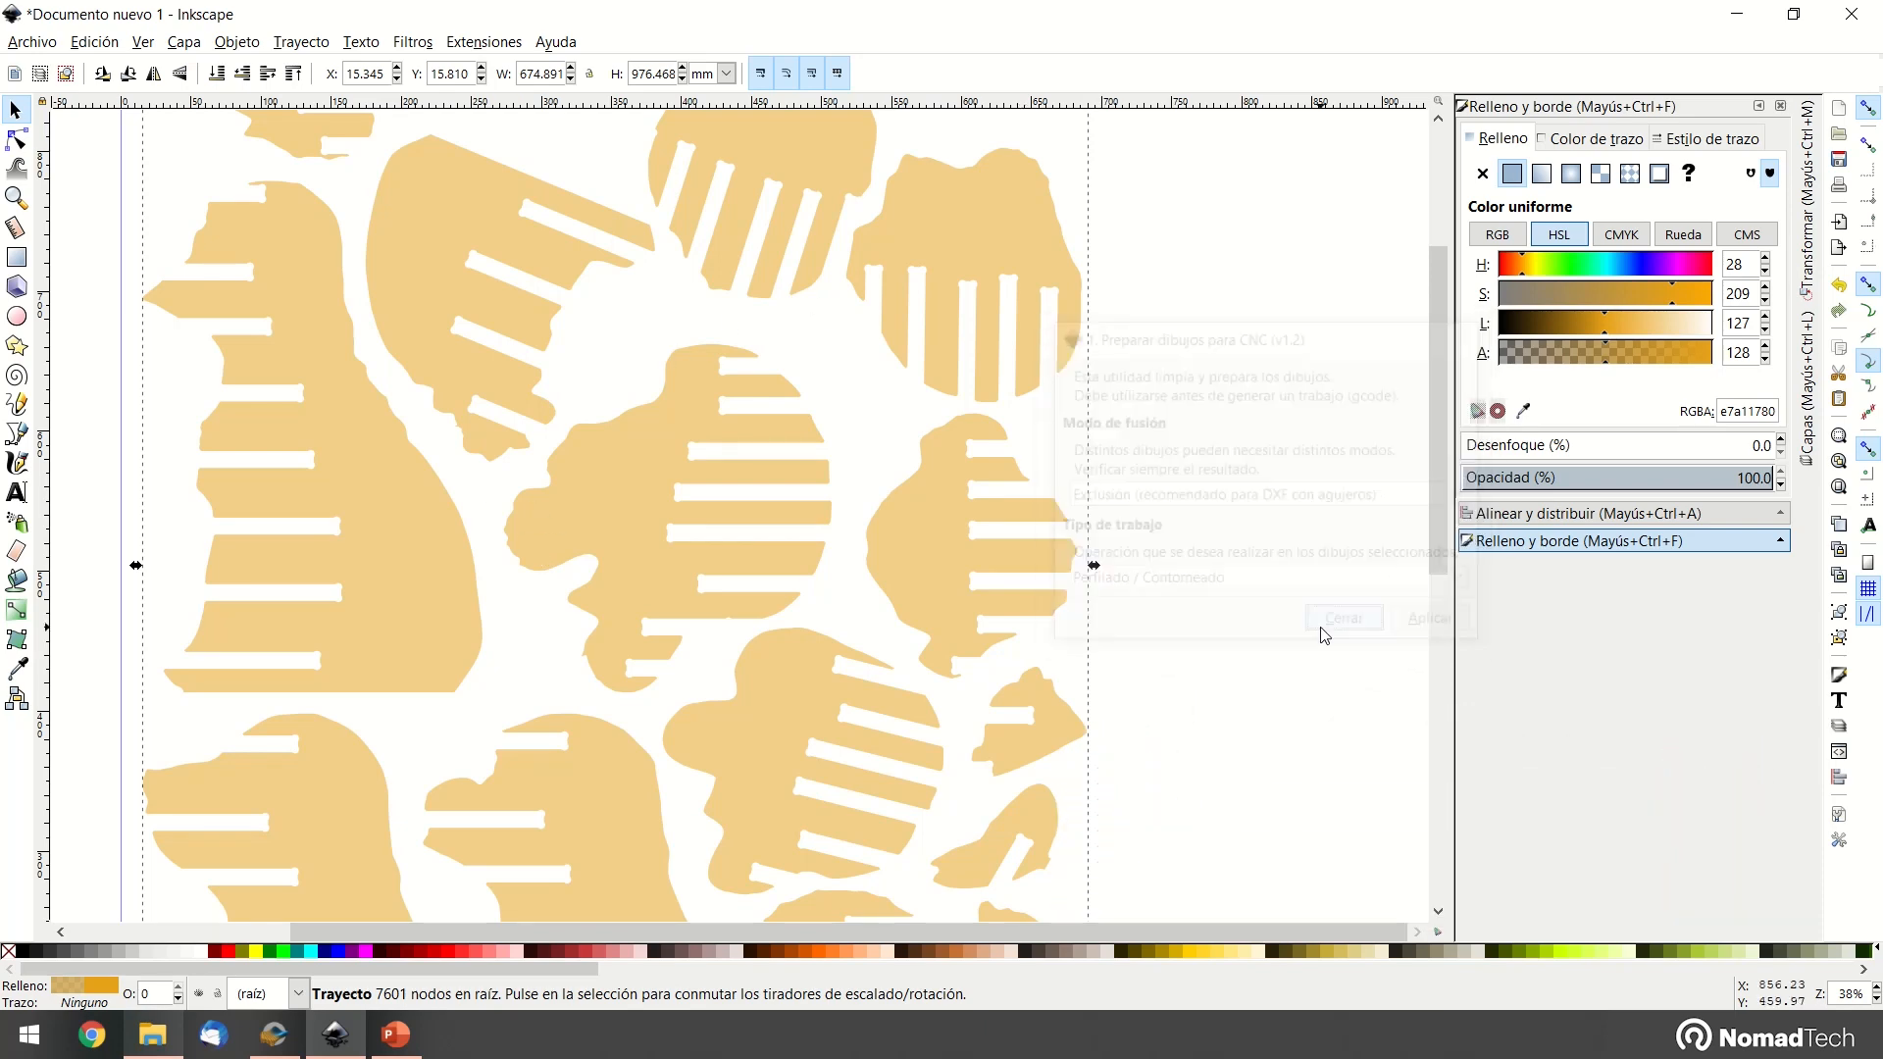
Delete the nodes of the stray sliver beside the lowest slot on the lower-left tall part
scroll(929, 324, "up", 1, "ctrl")
scroll(769, 336, "up", 1, "ctrl")
scroll(437, 763, "up", 2, "ctrl")
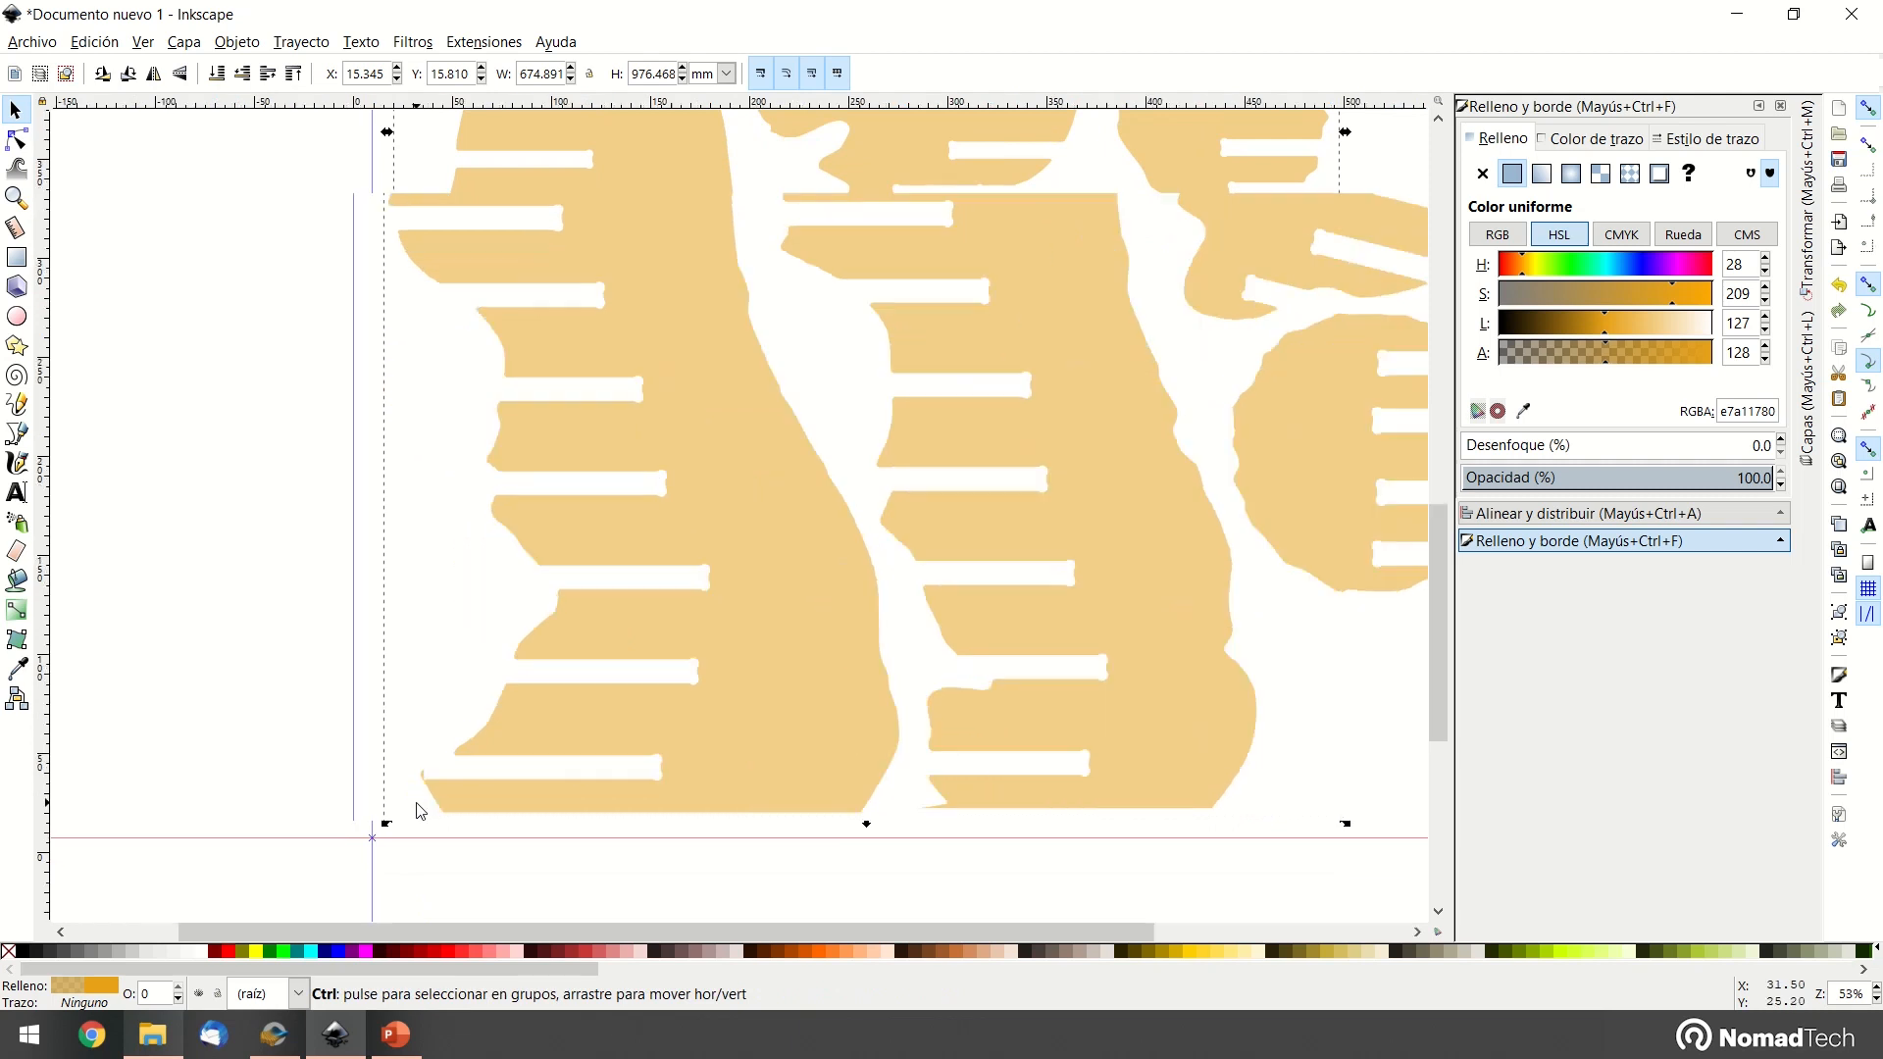
scroll(437, 763, "up", 4, "ctrl")
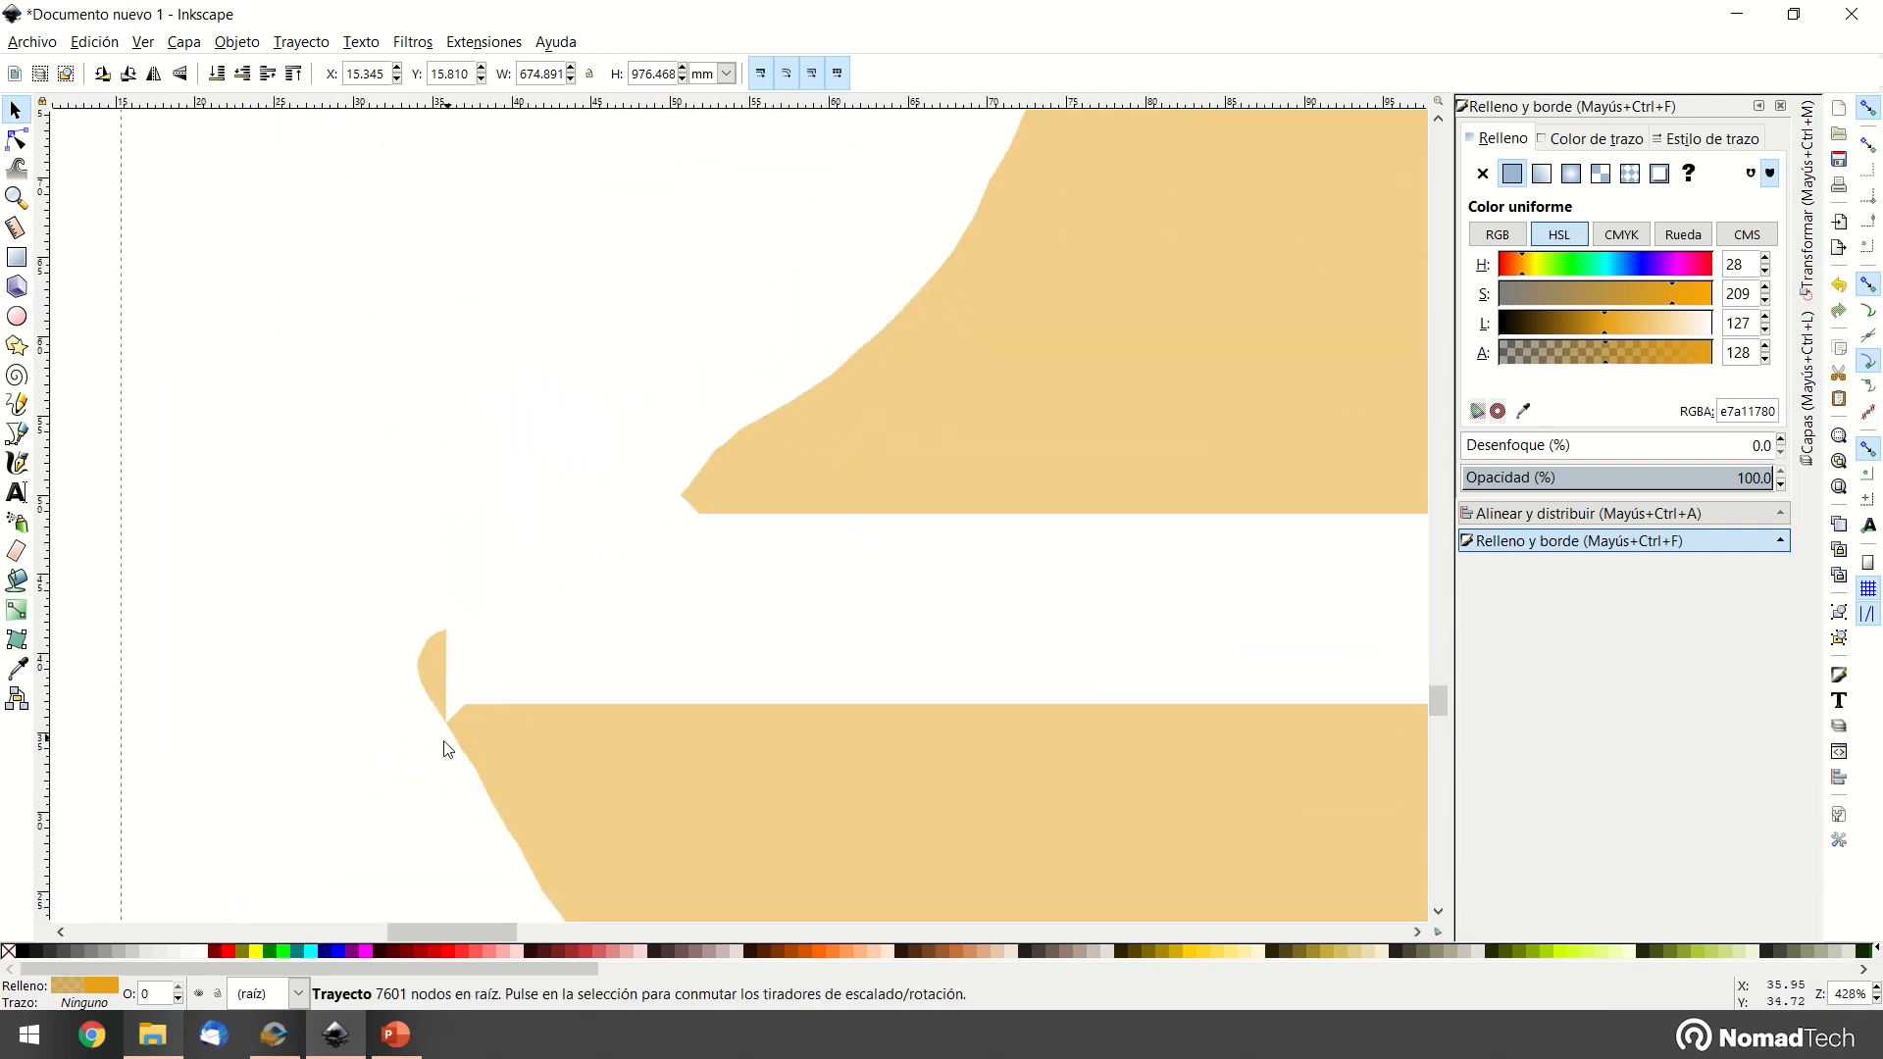
scroll(462, 715, "up", 1, "ctrl")
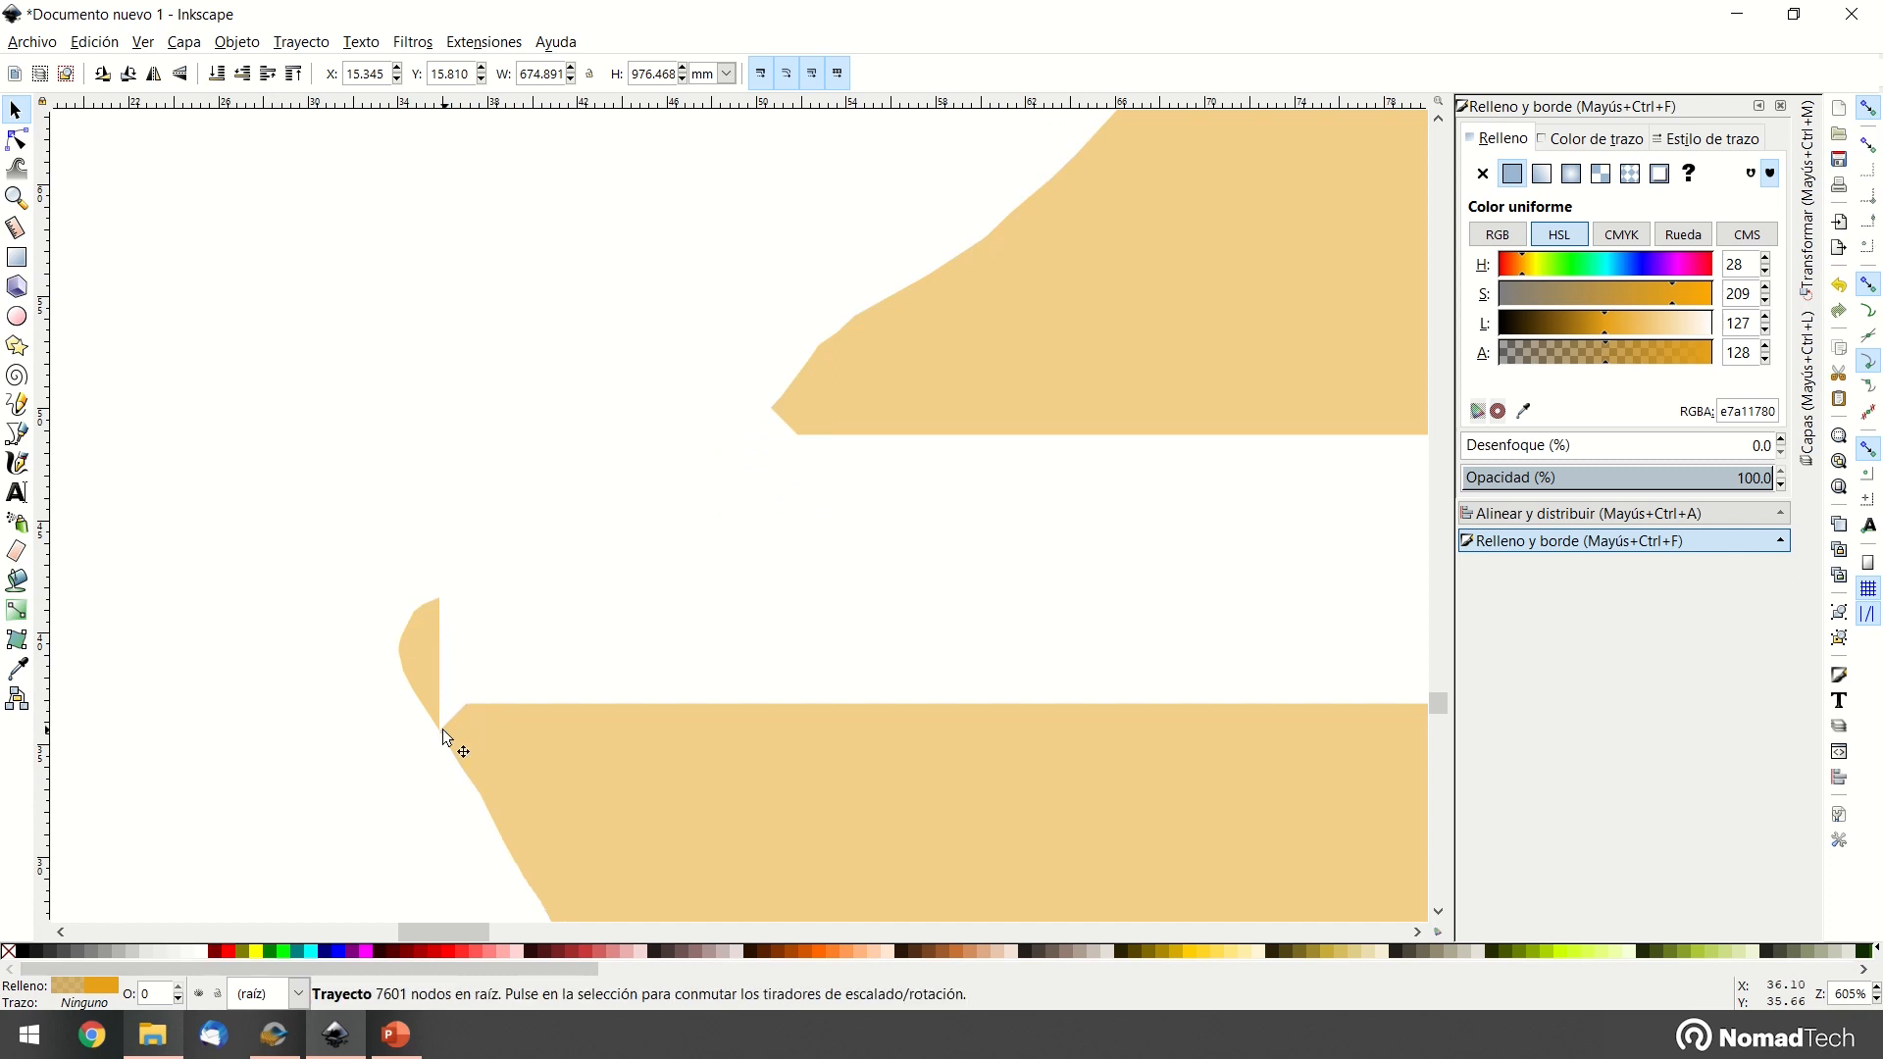
scroll(440, 780, "down", 1, "ctrl")
scroll(502, 759, "down", 2, "ctrl")
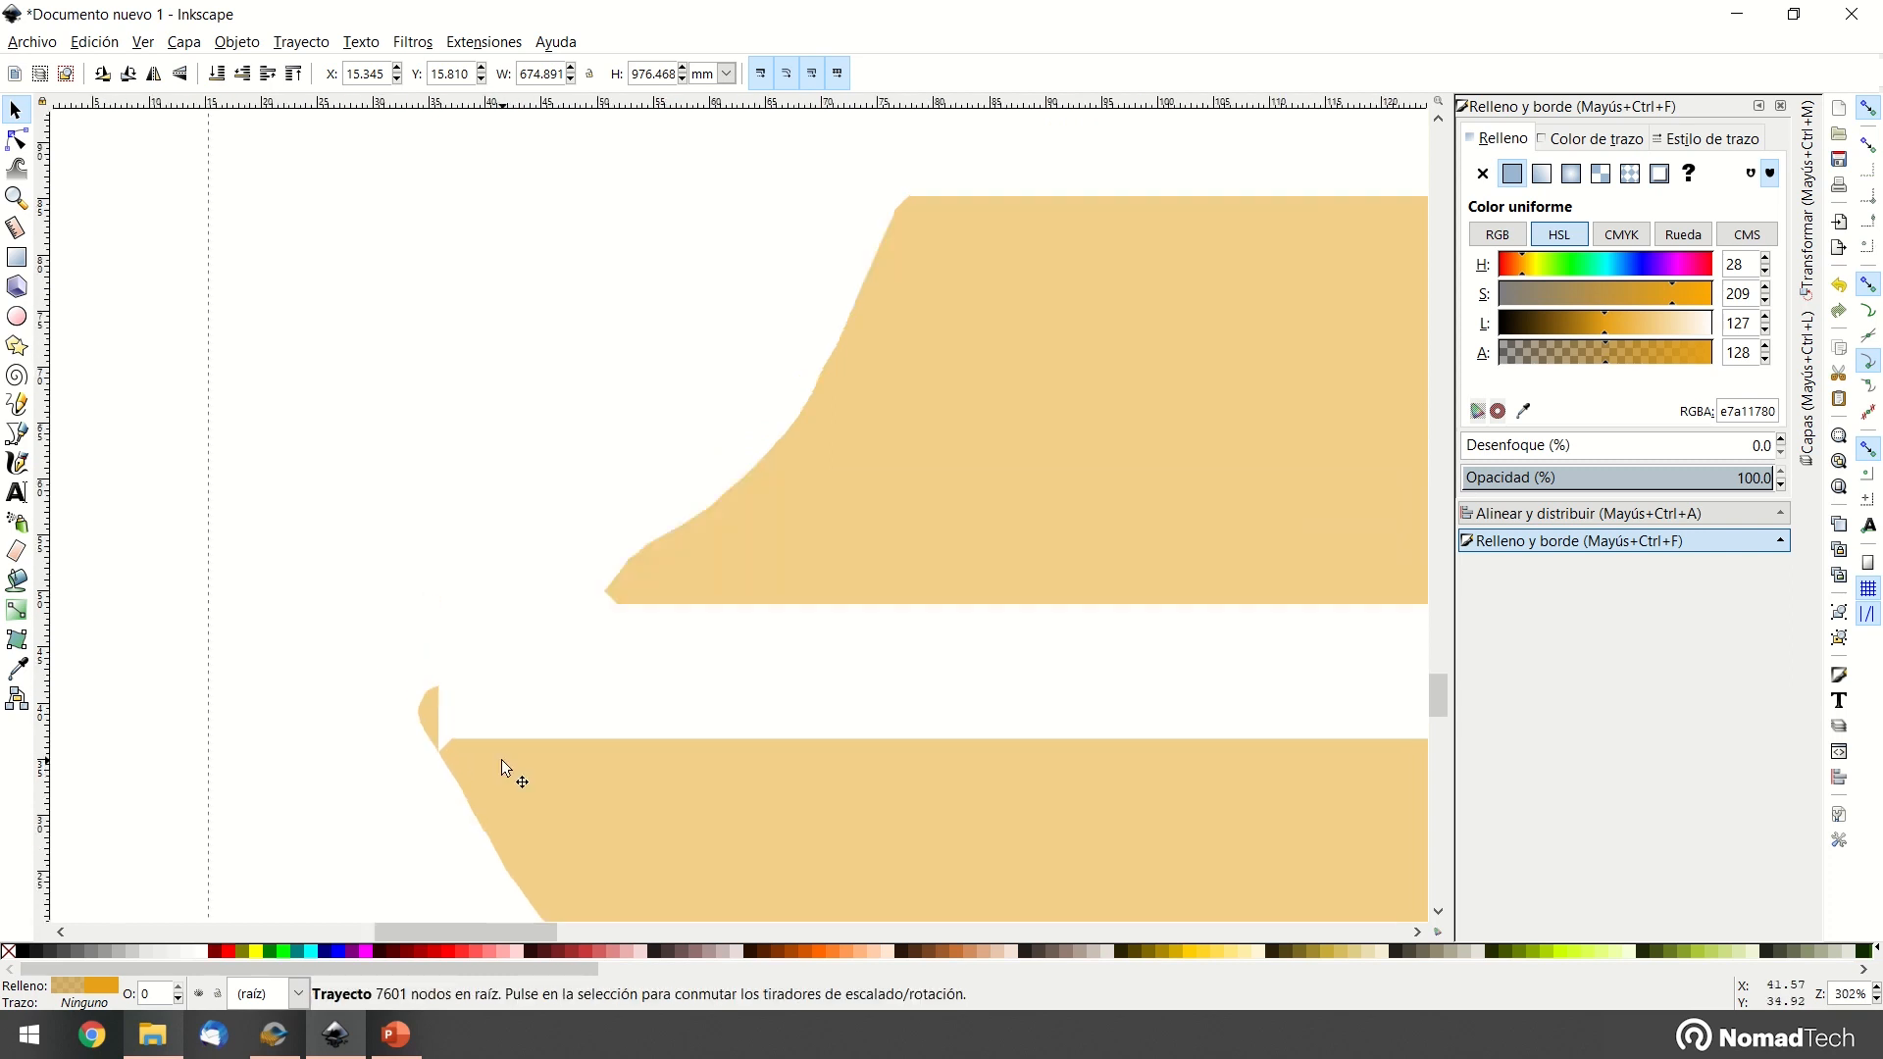
left_click(15, 142)
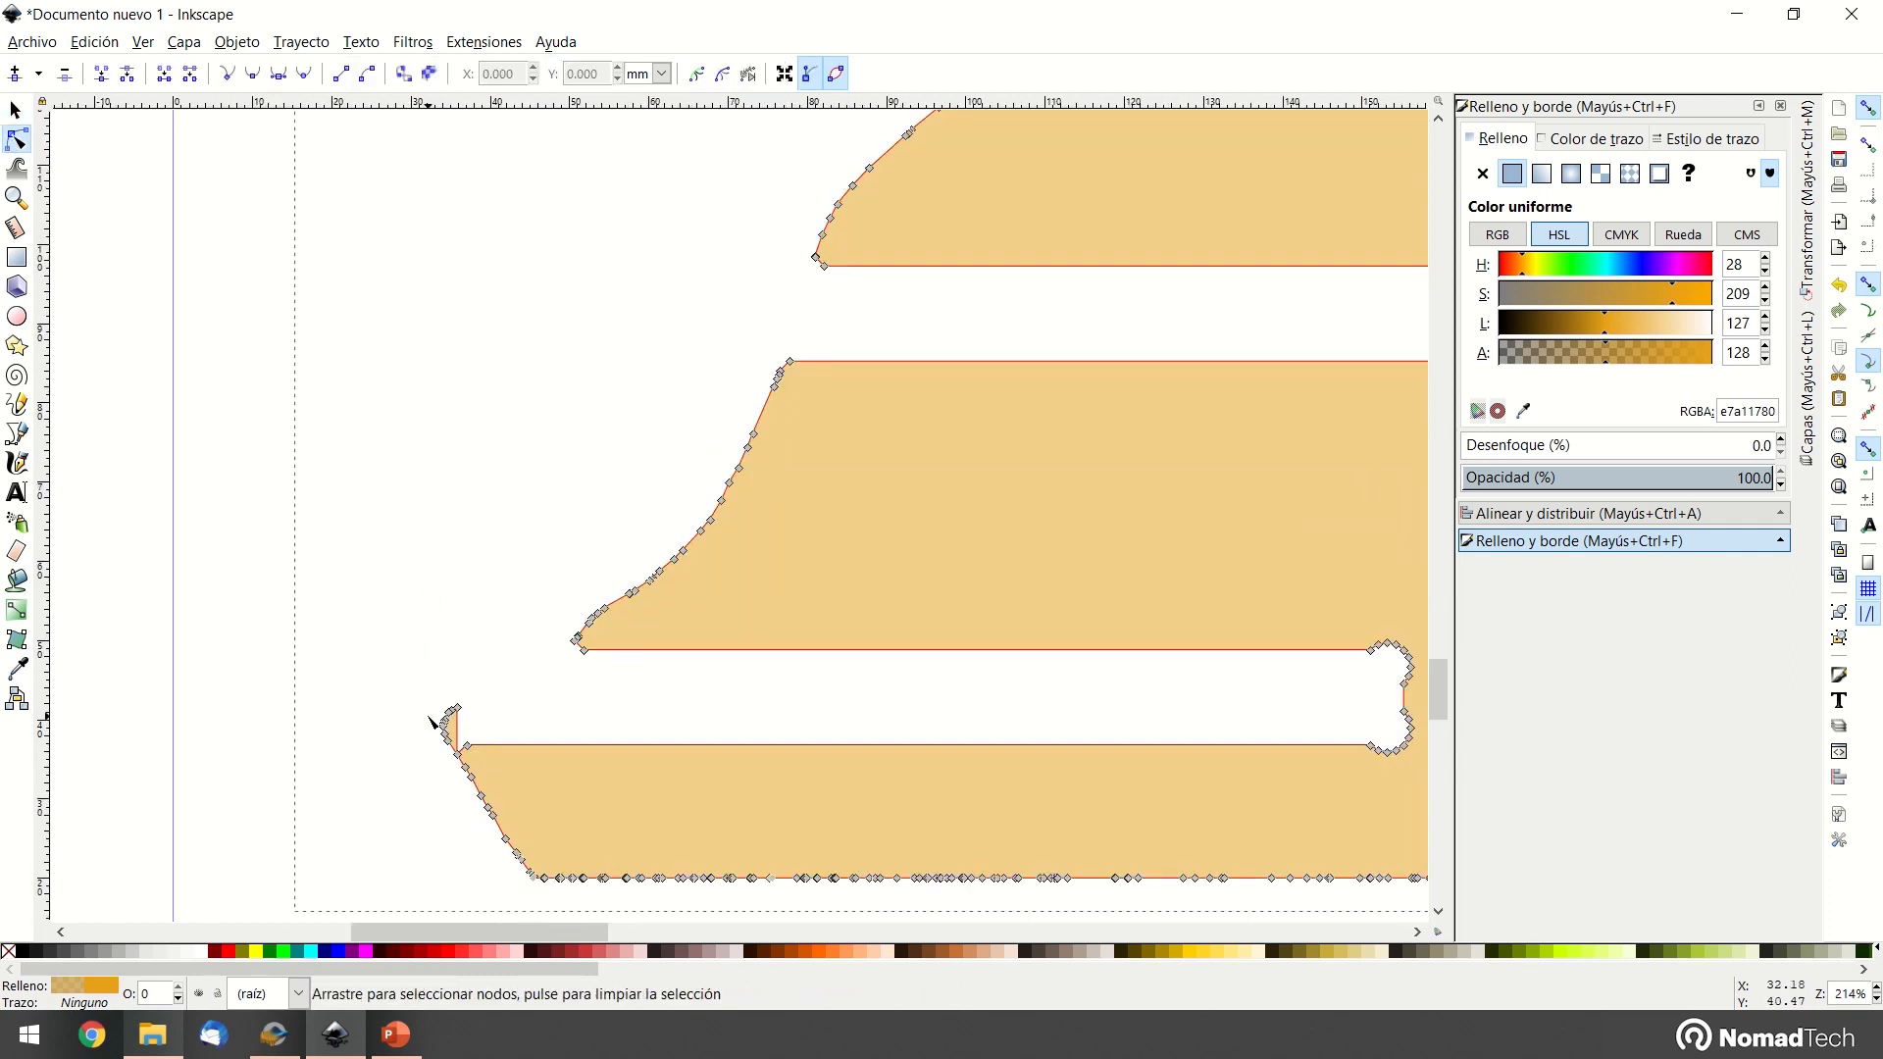
scroll(428, 735, "up", 4, "ctrl")
scroll(584, 744, "down", 2)
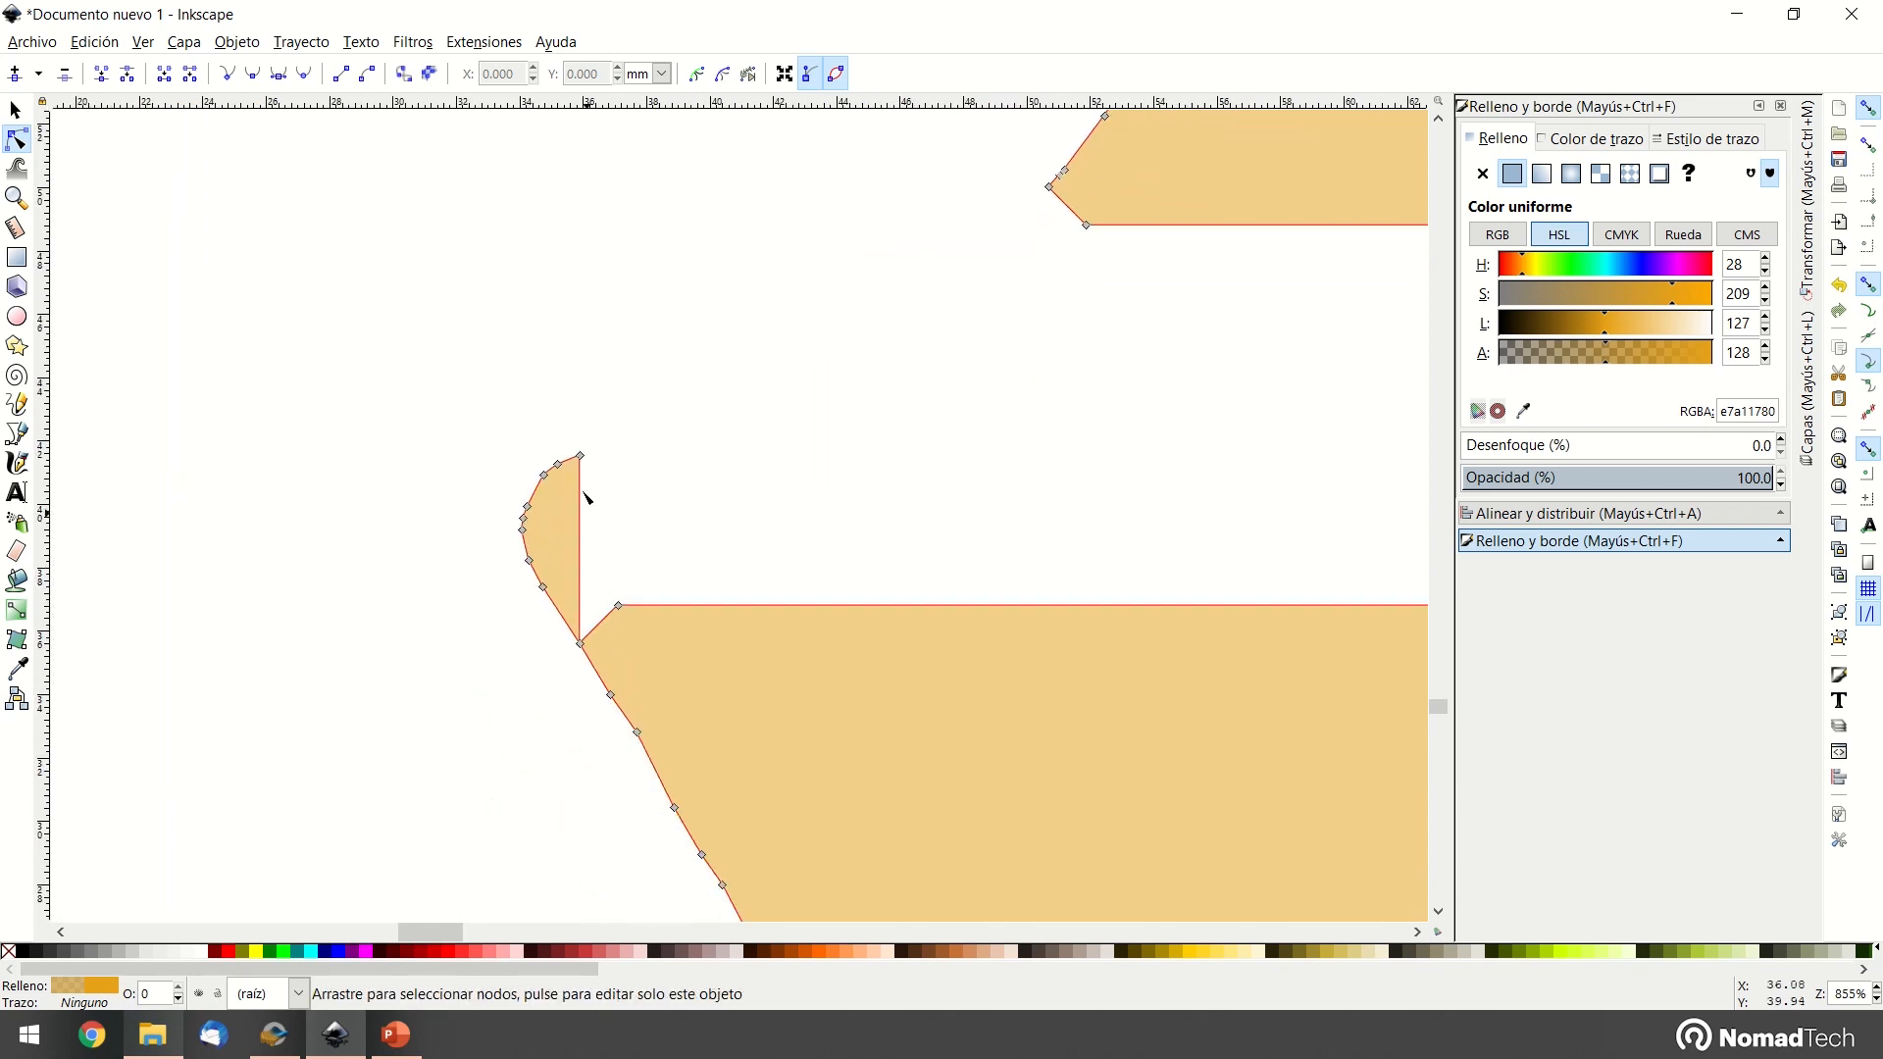
left_click(580, 455)
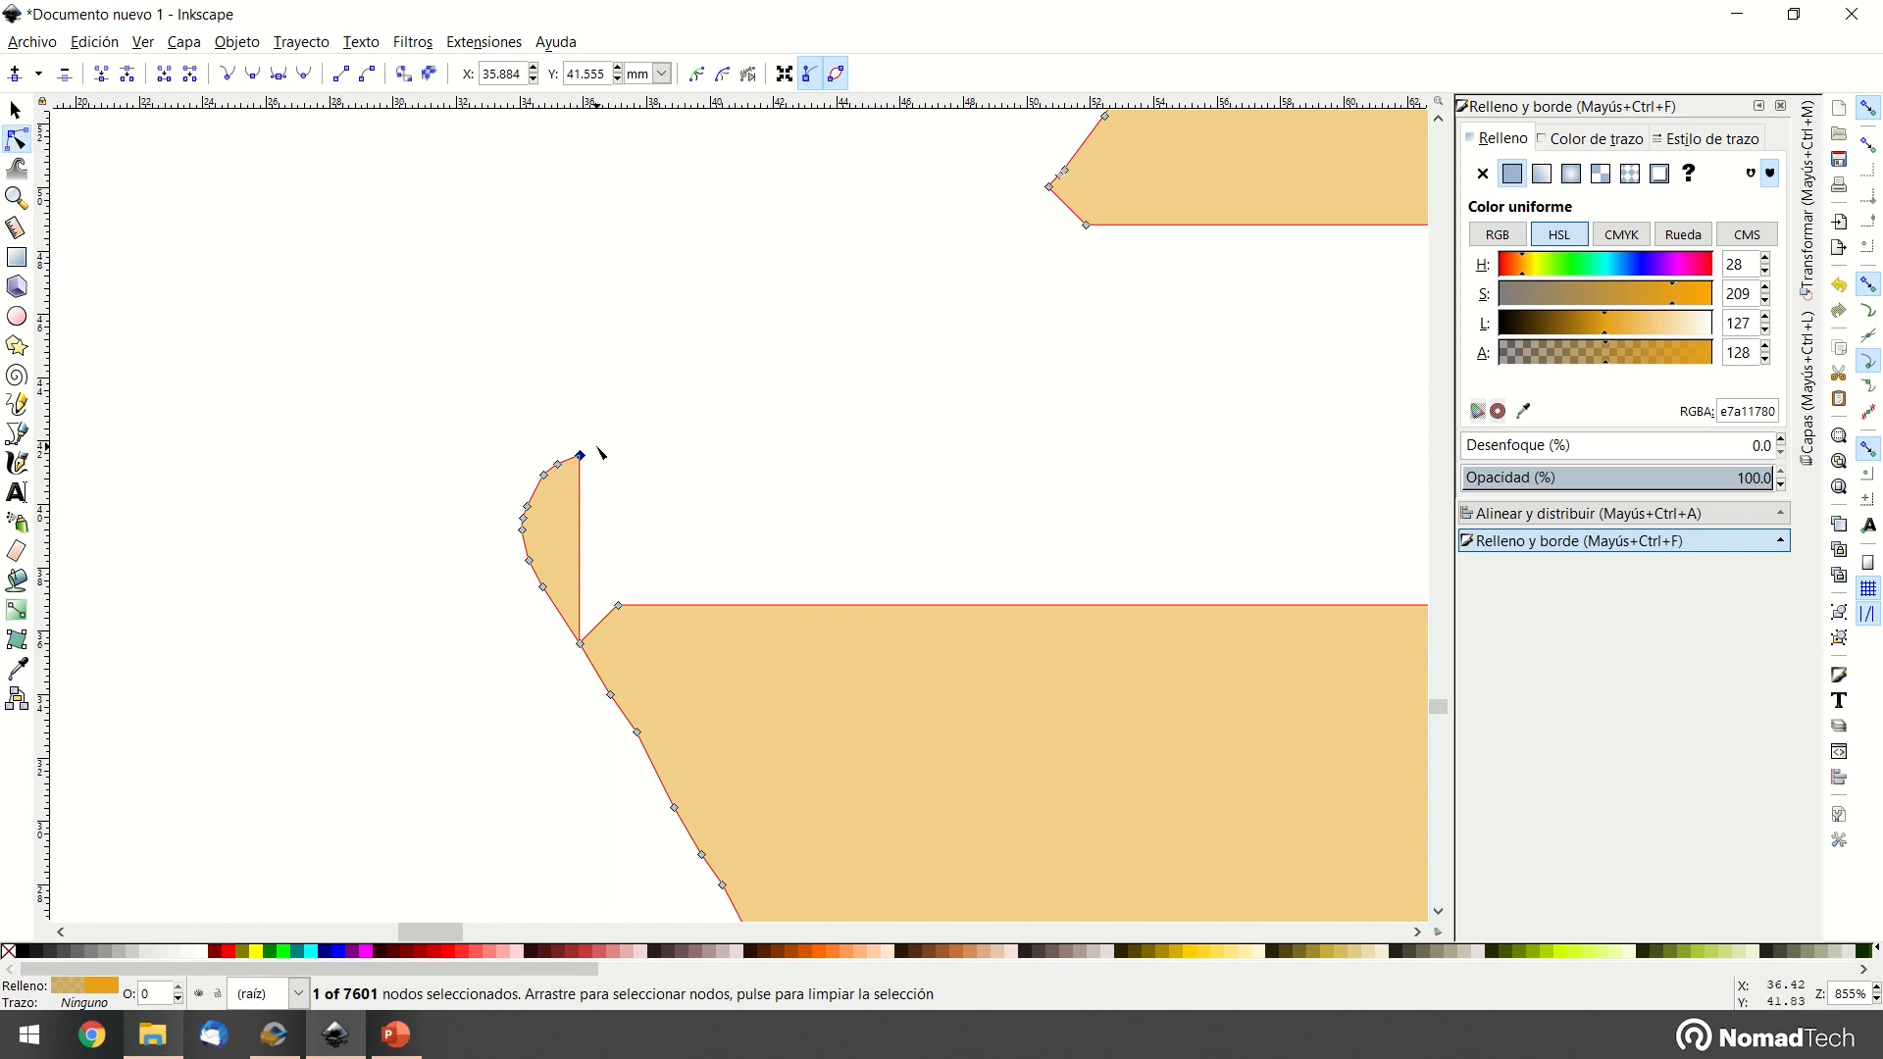
left_click(65, 76)
left_click_drag(434, 440, 579, 624)
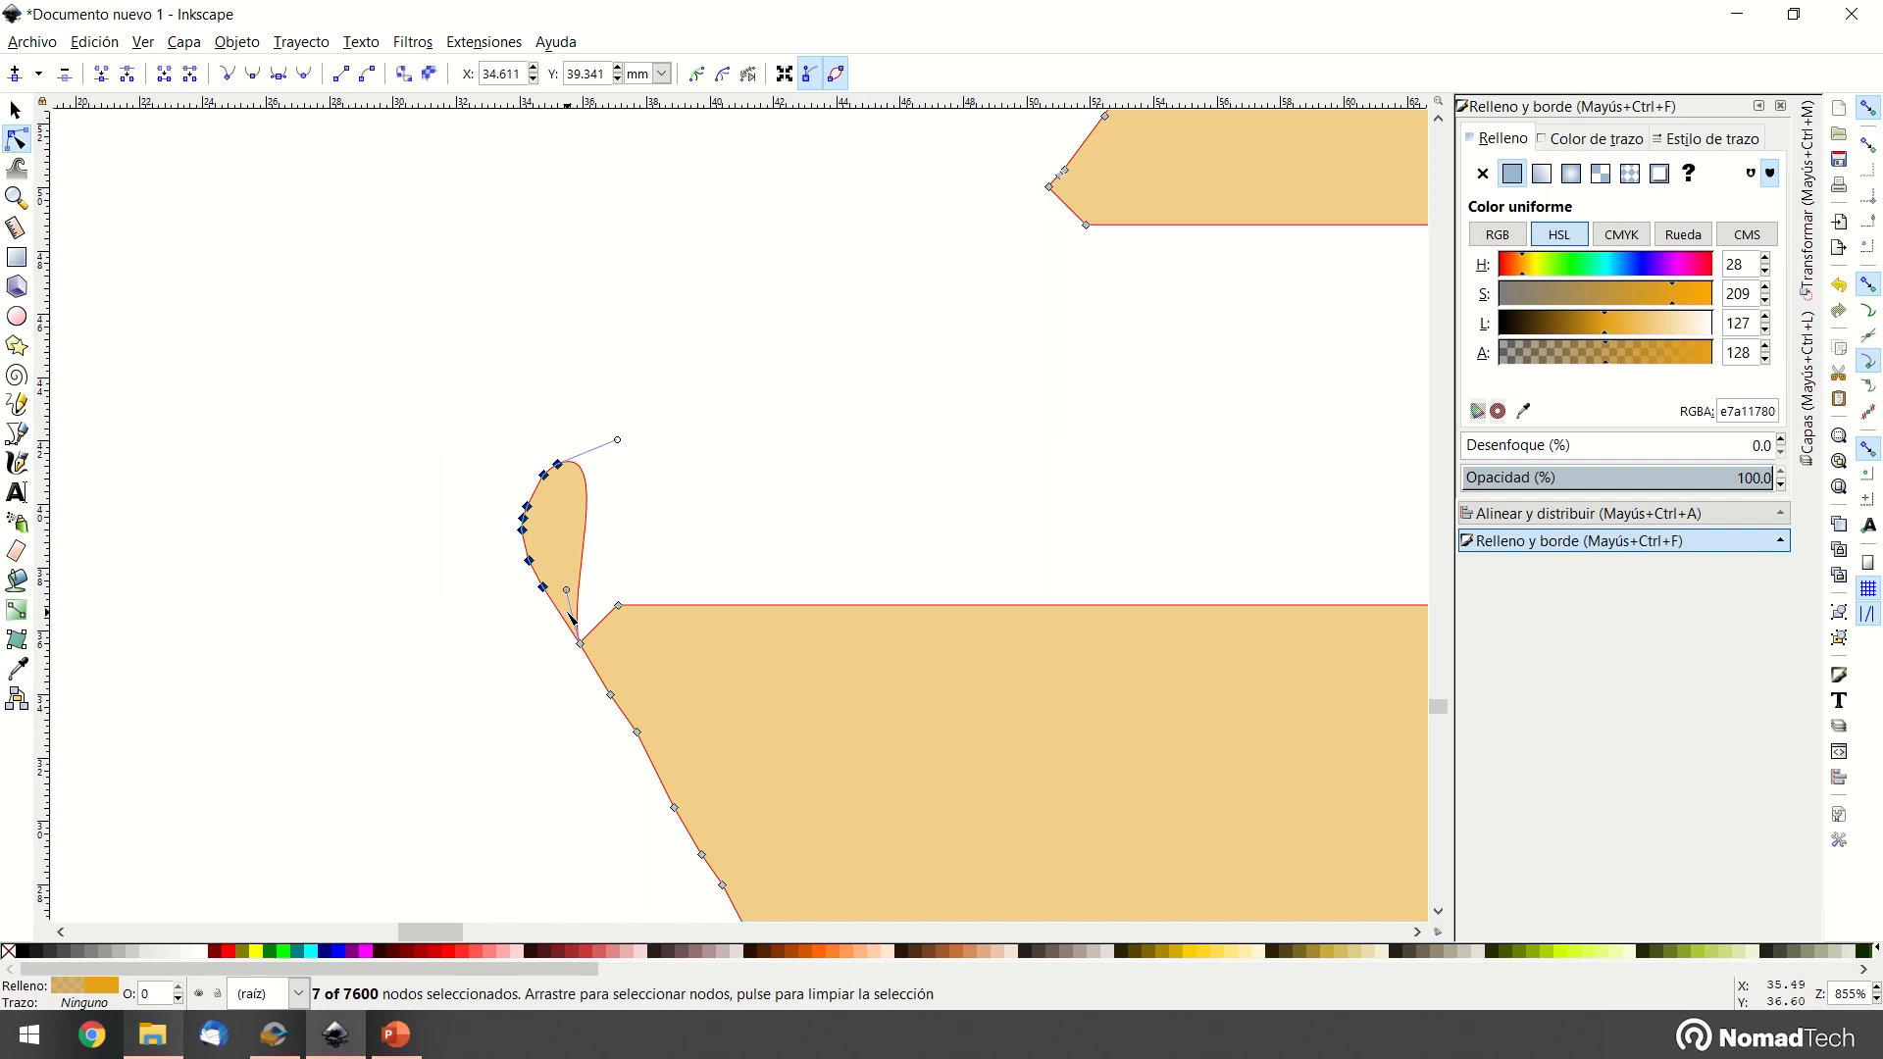
left_click(65, 75)
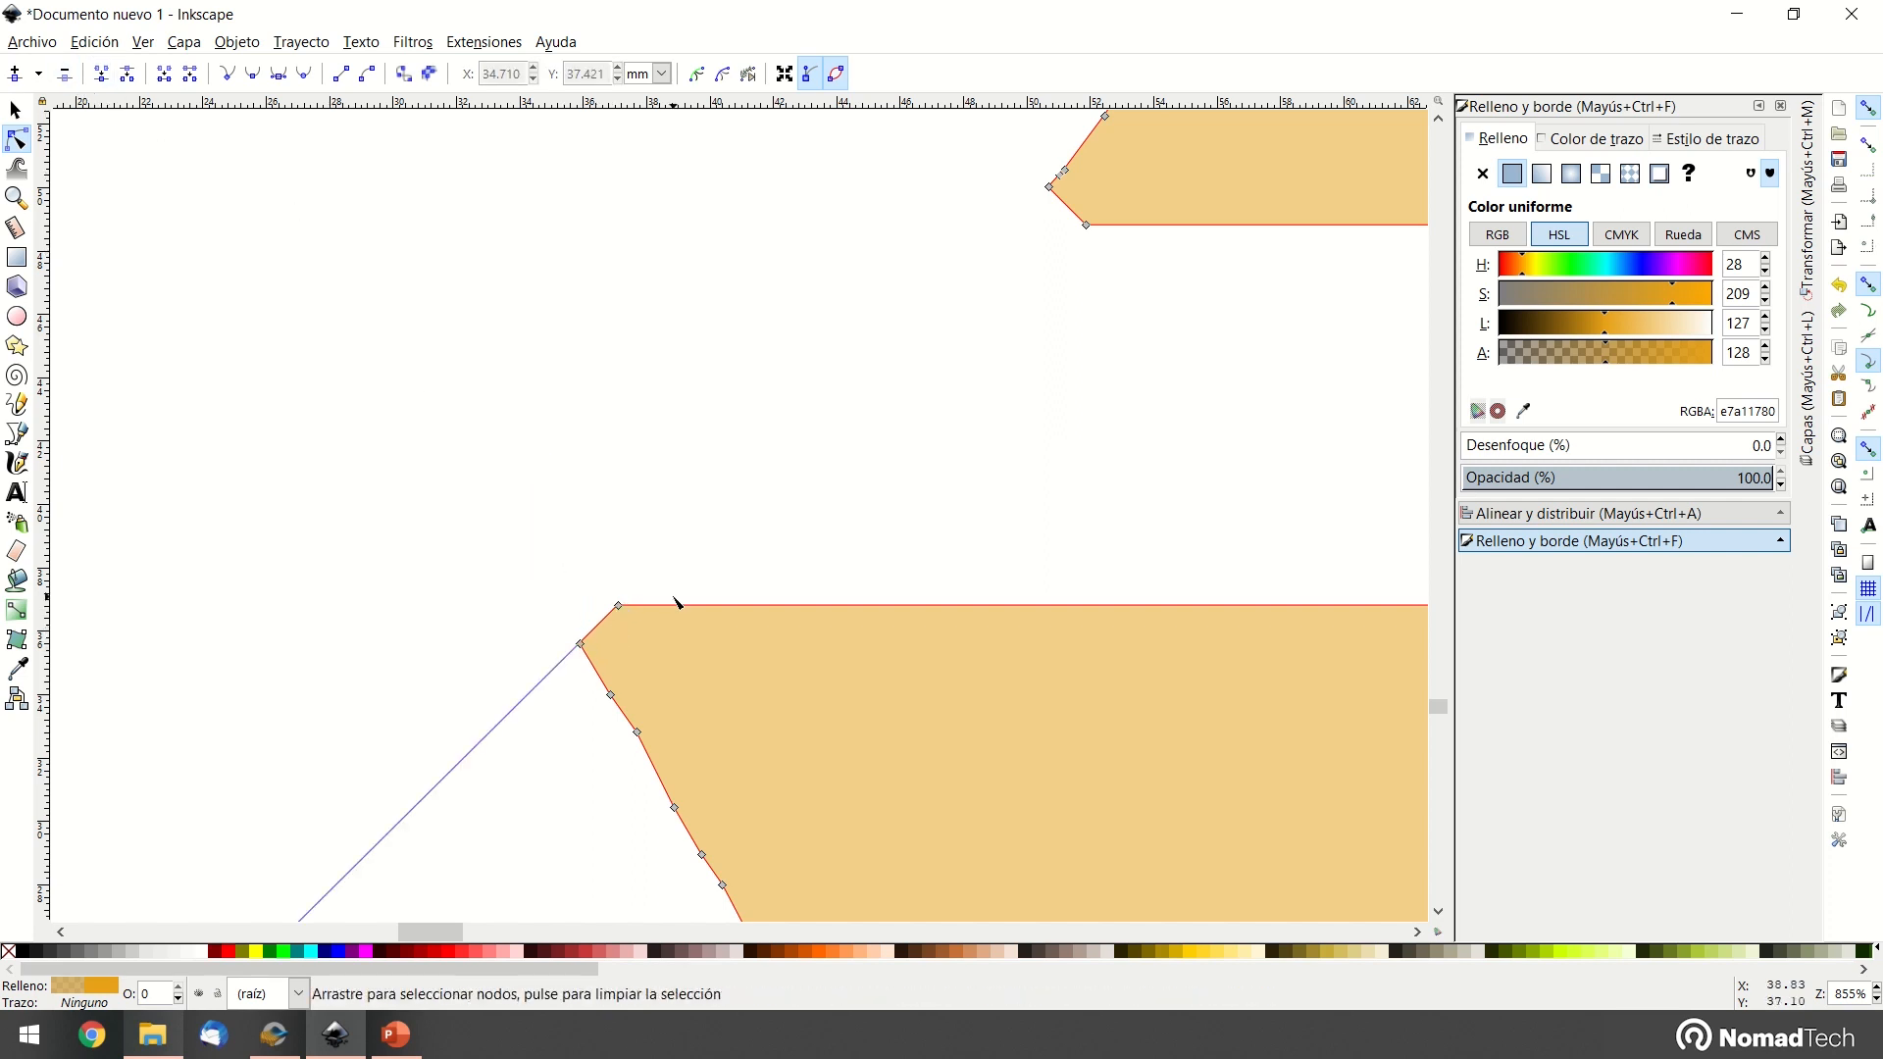
Delete the node that carries the leftover curve line at the slot corner of the lower-left tall part
scroll(589, 694, "down", 4, "ctrl")
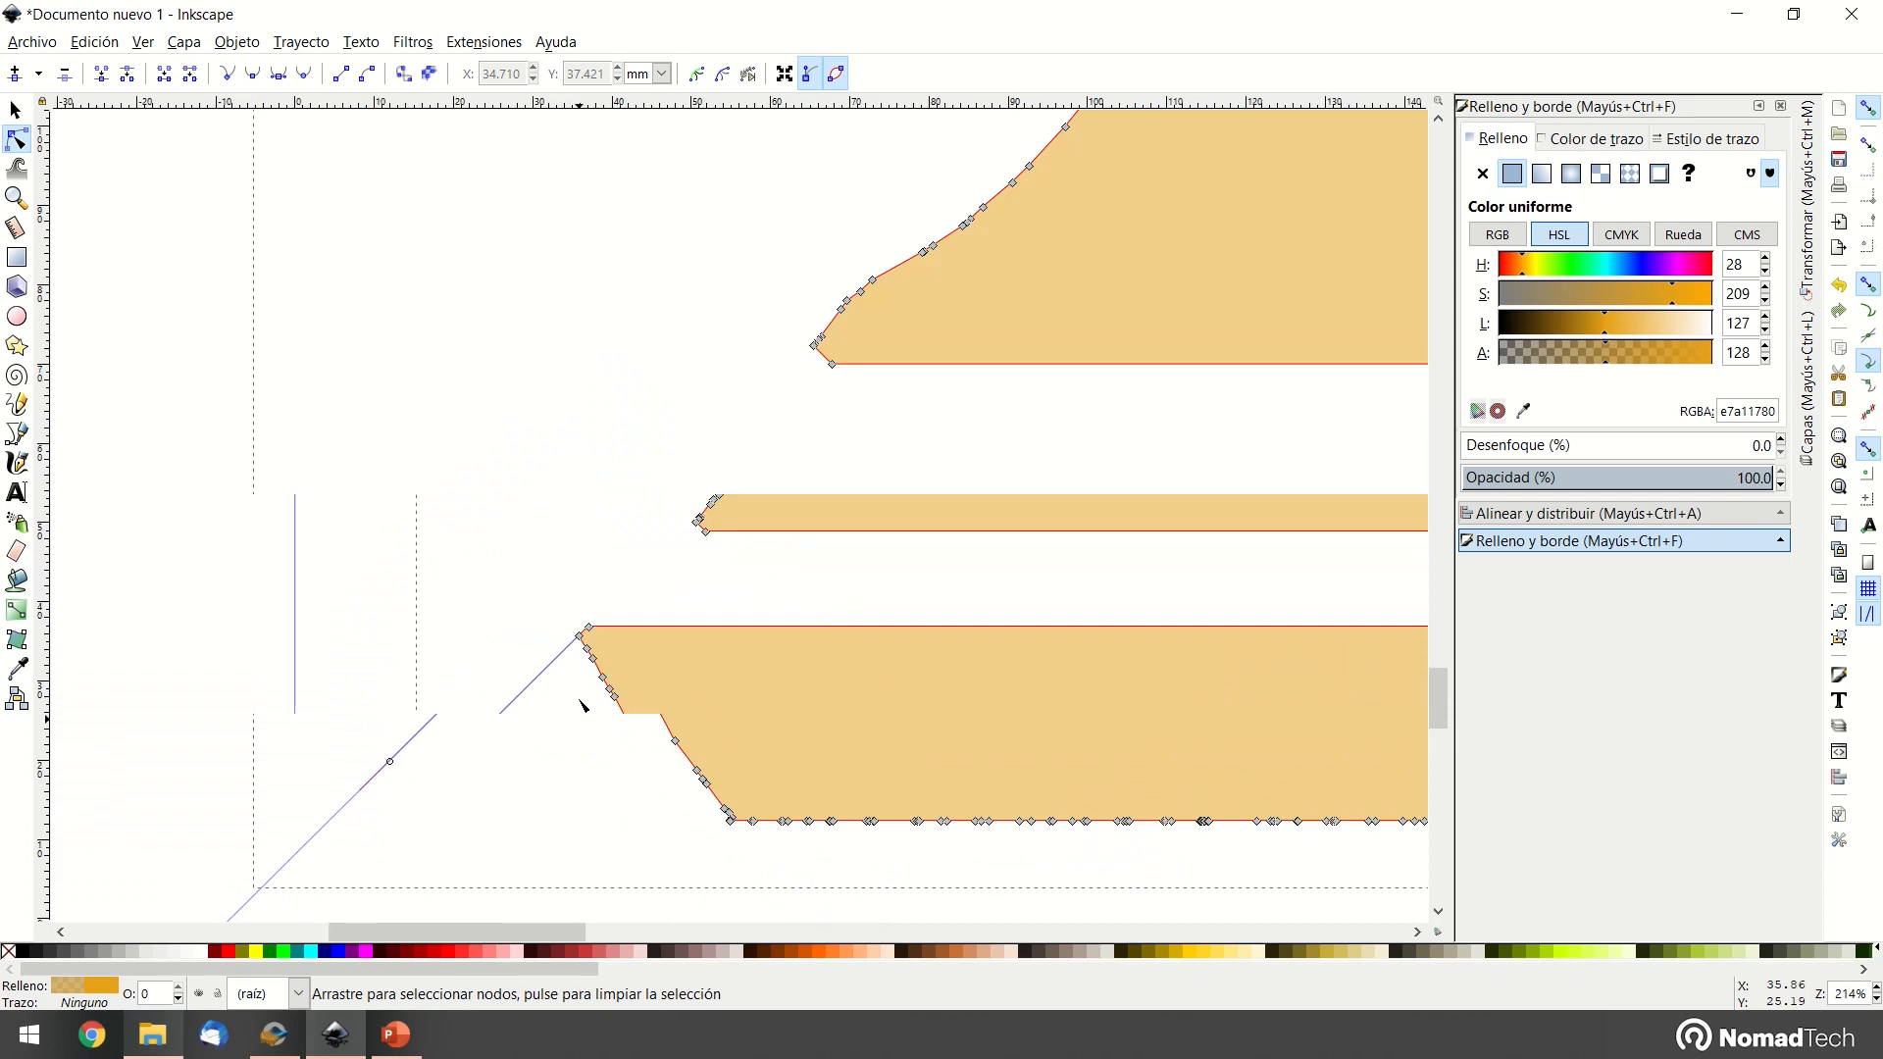
scroll(581, 704, "up", 2, "ctrl")
scroll(413, 764, "down", 2, "ctrl")
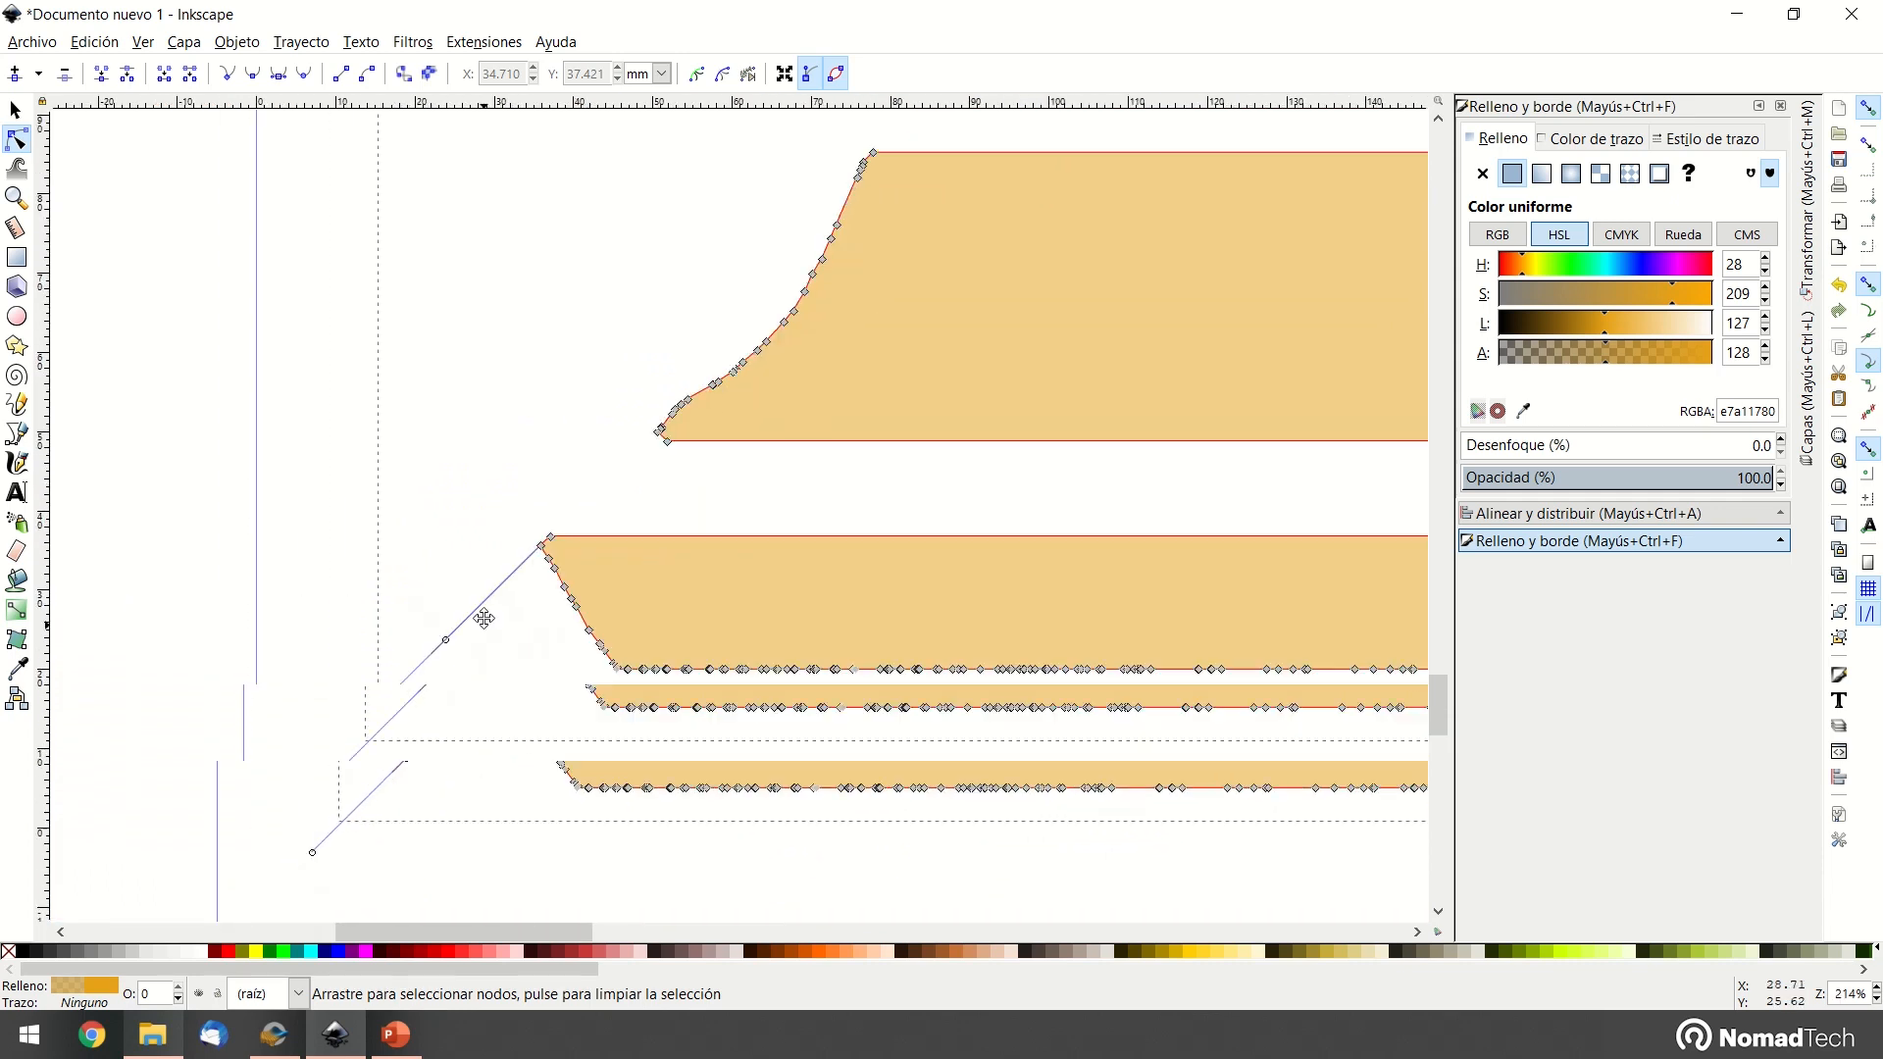
left_click_drag(326, 567, 566, 761)
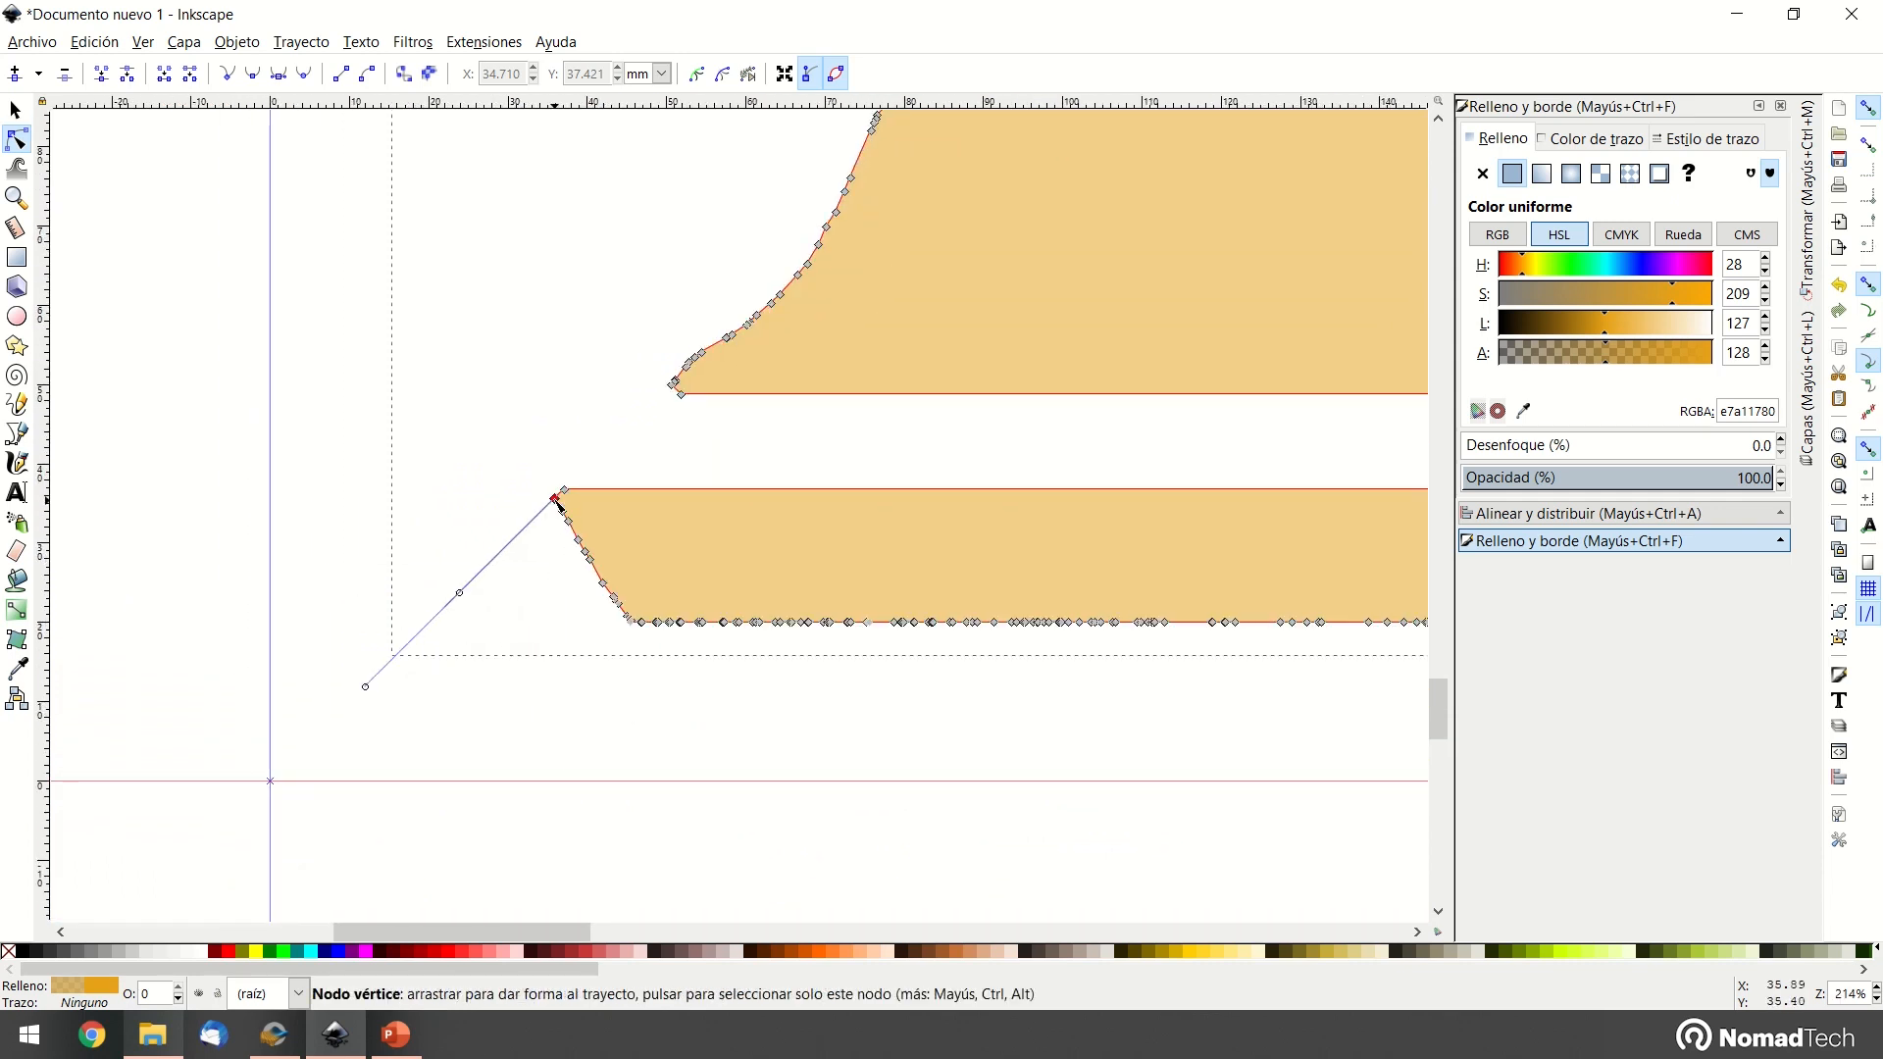
scroll(555, 505, "up", 5, "ctrl")
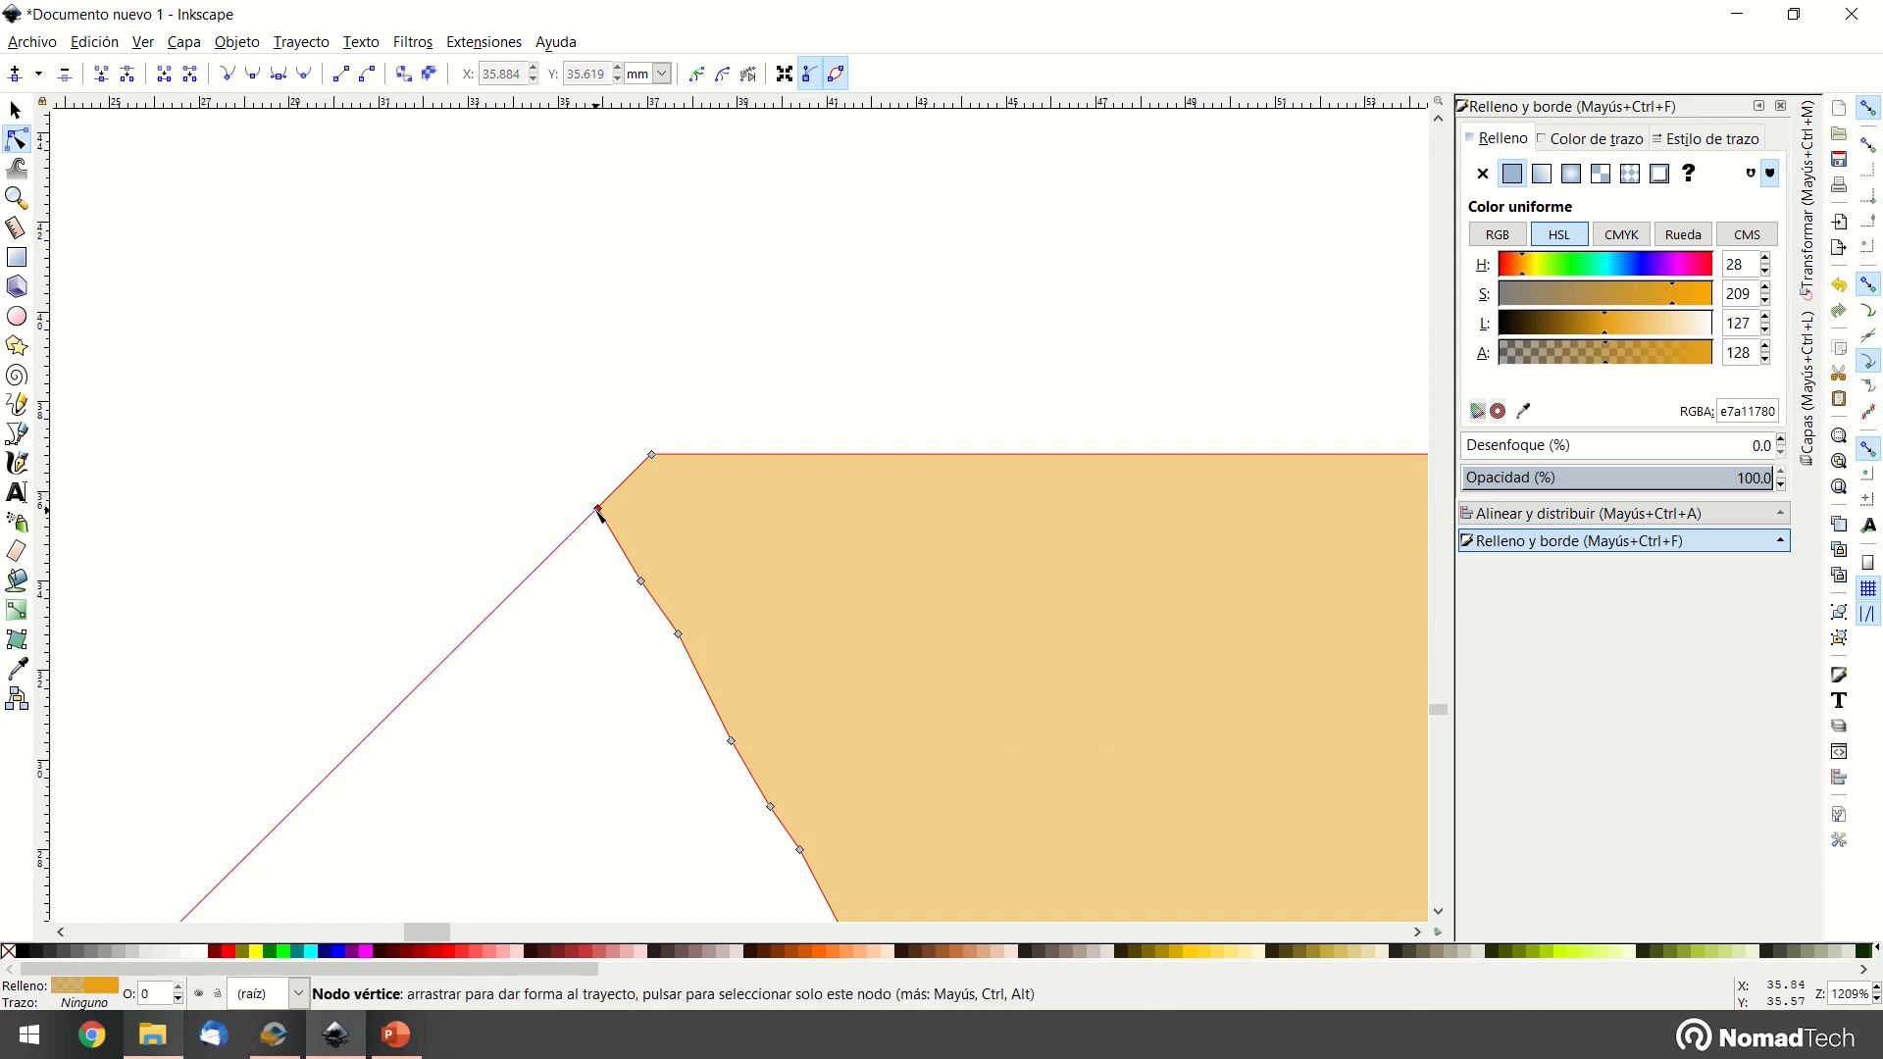
left_click(64, 74)
Pull the overlapping node away from the same slot corner to about X 35 mm, Y 38.7 mm
scroll(653, 416, "down", 3, "ctrl")
left_click(636, 447)
left_click(634, 447)
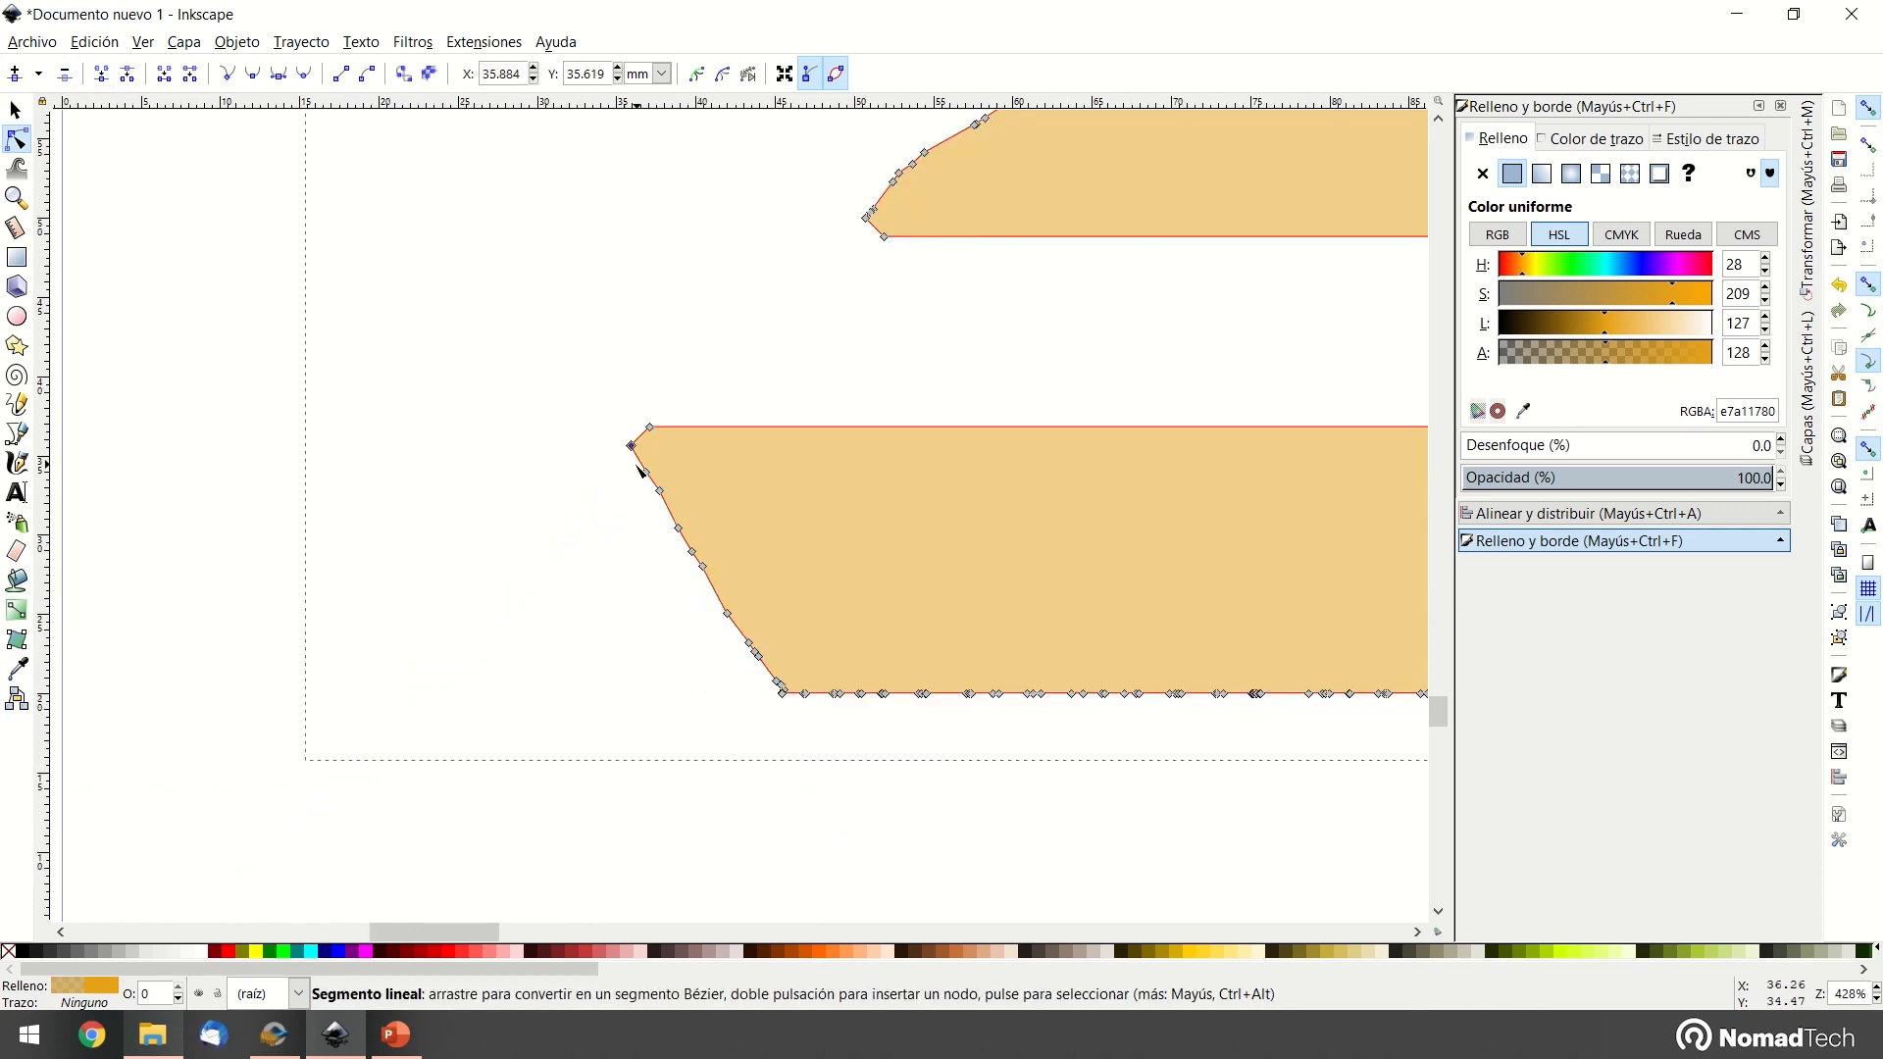
left_click_drag(633, 447, 617, 397)
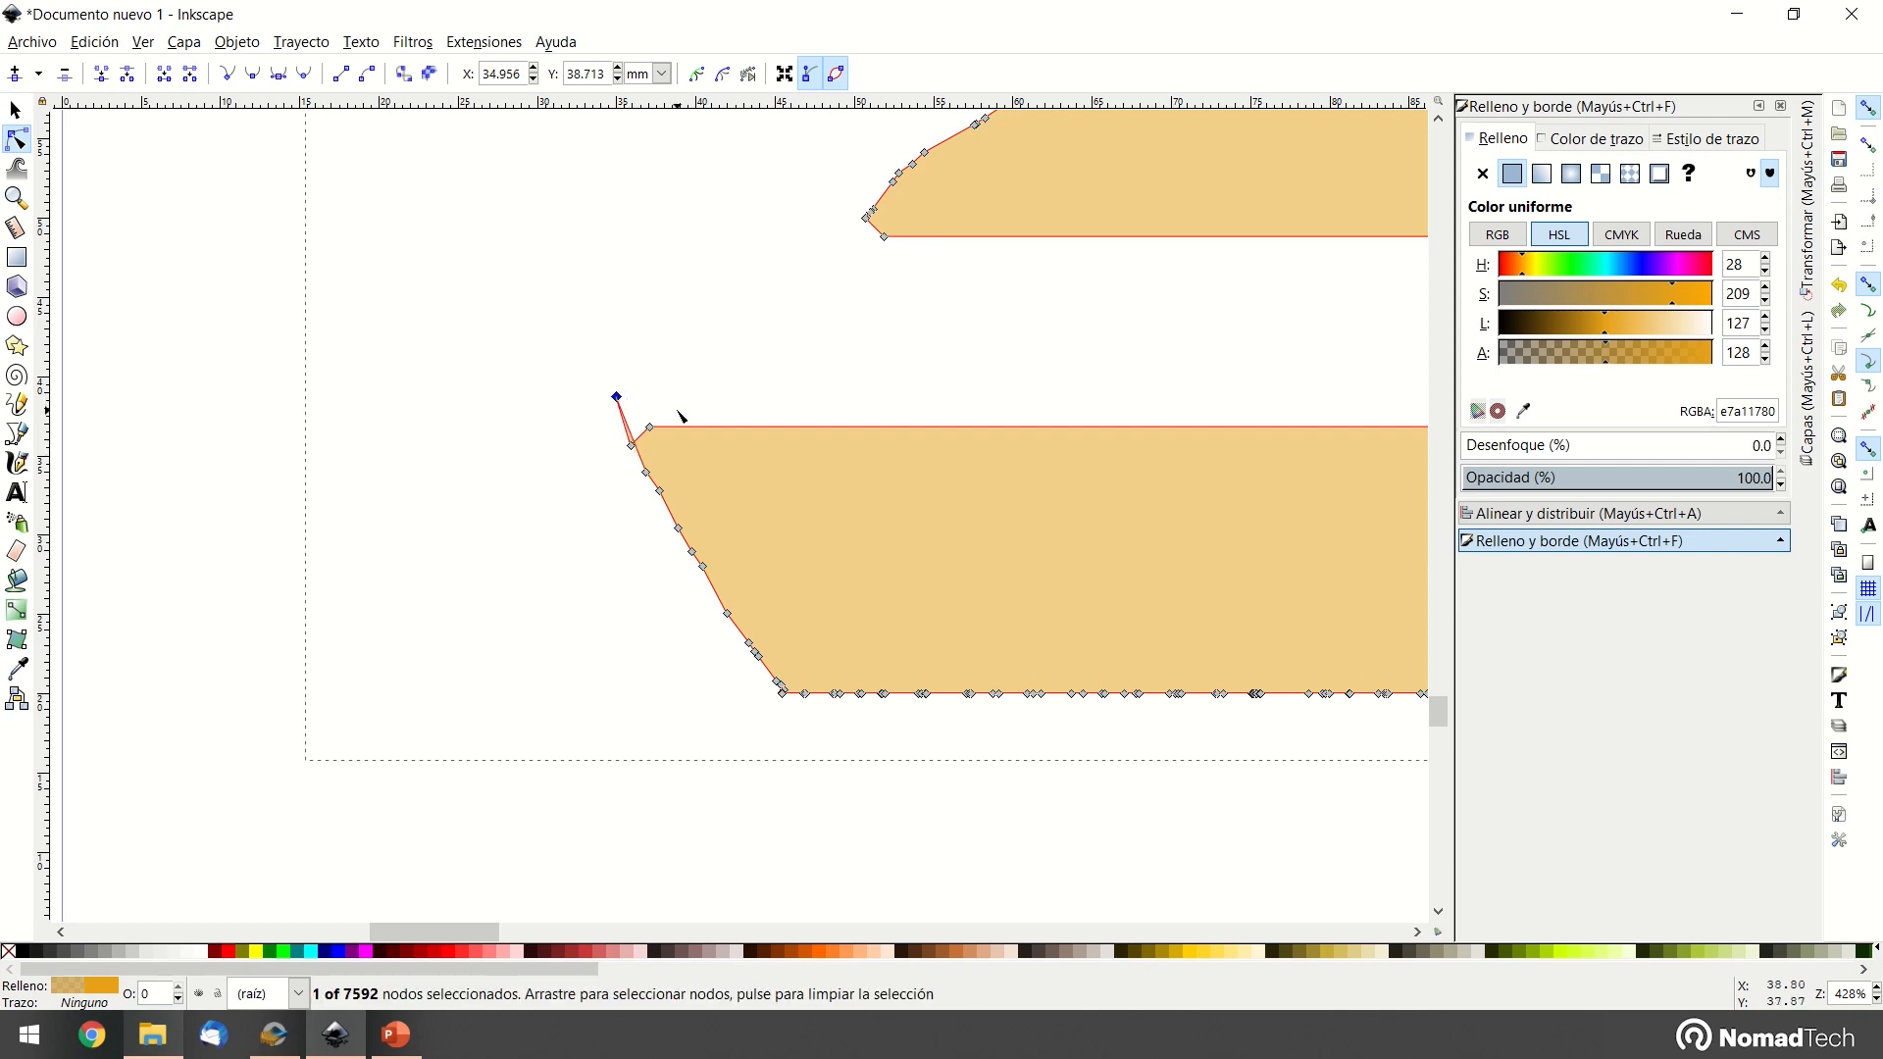
Undo the last node move at the slot corner and switch back to the Selector tool
key("ctrl+z")
scroll(678, 408, "down", 5, "ctrl")
key("s")
scroll(647, 637, "down", 2, "ctrl")
scroll(632, 626, "down", 2, "ctrl")
scroll(898, 461, "up", 4)
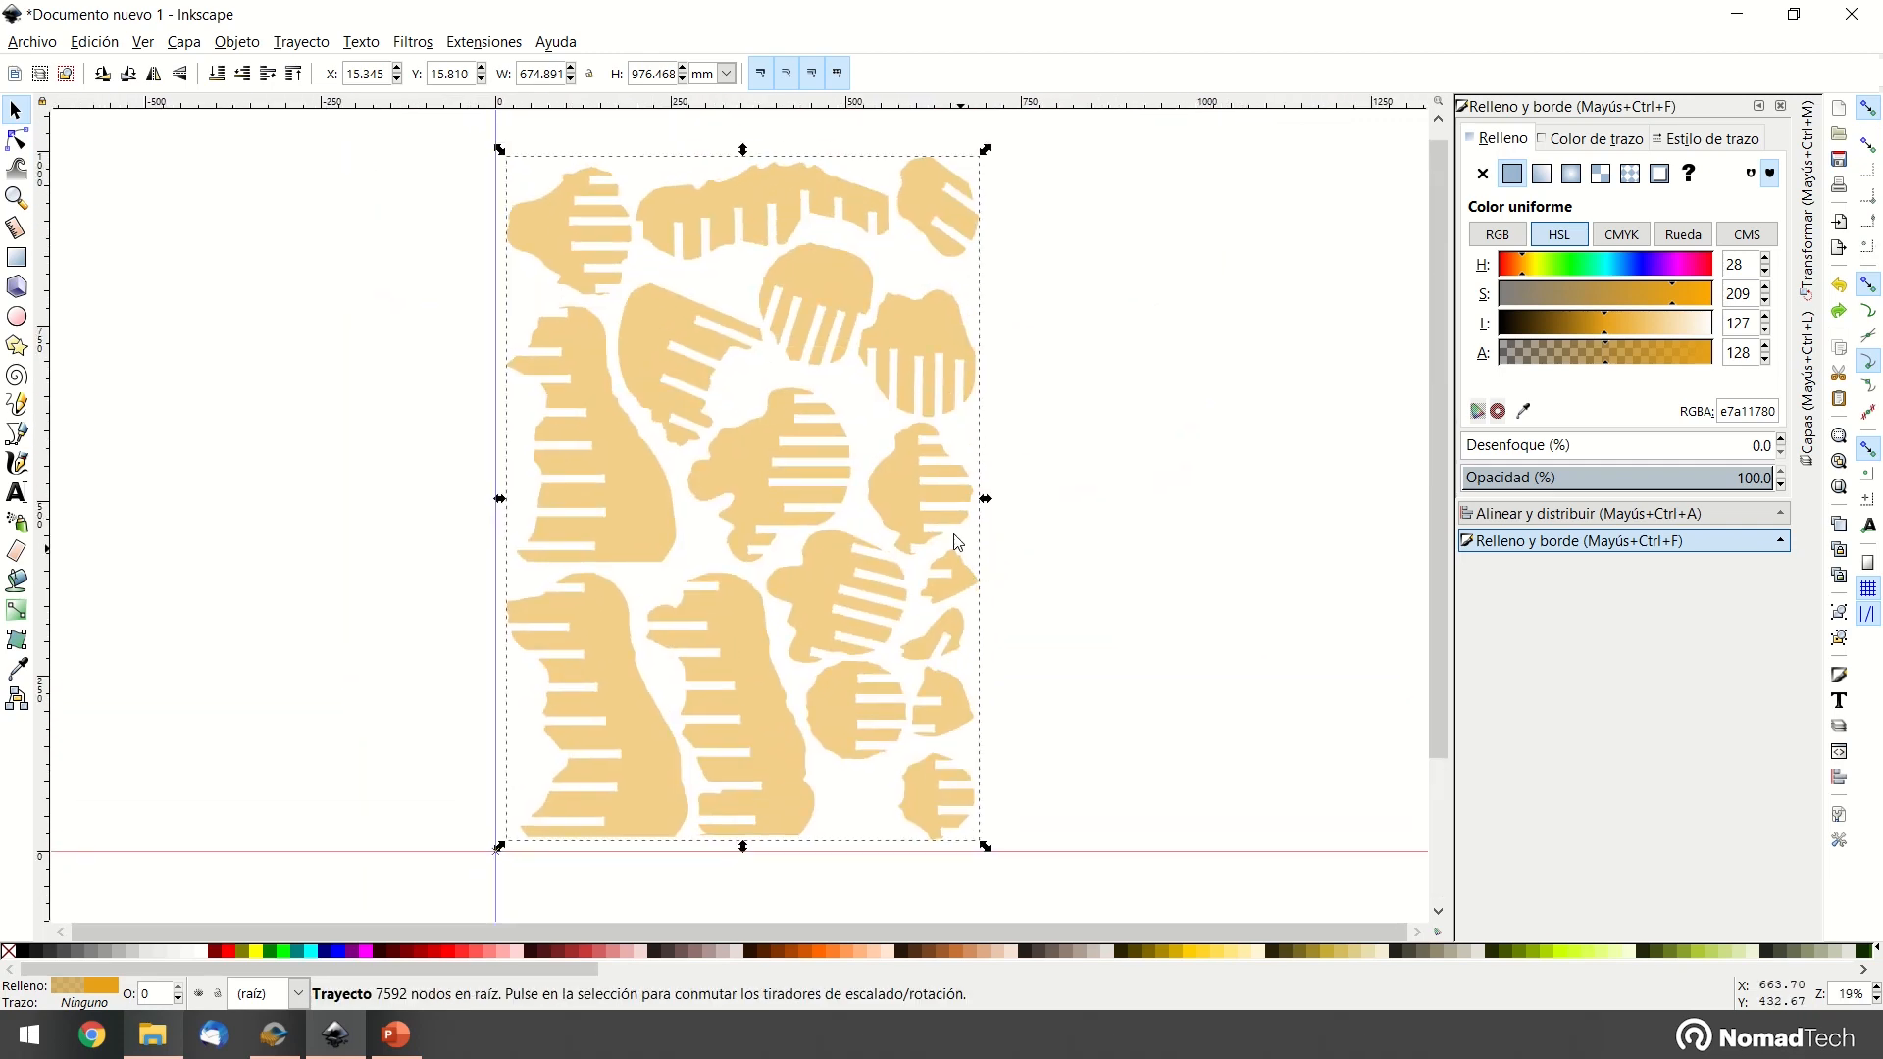
scroll(601, 308, "up", 4, "ctrl")
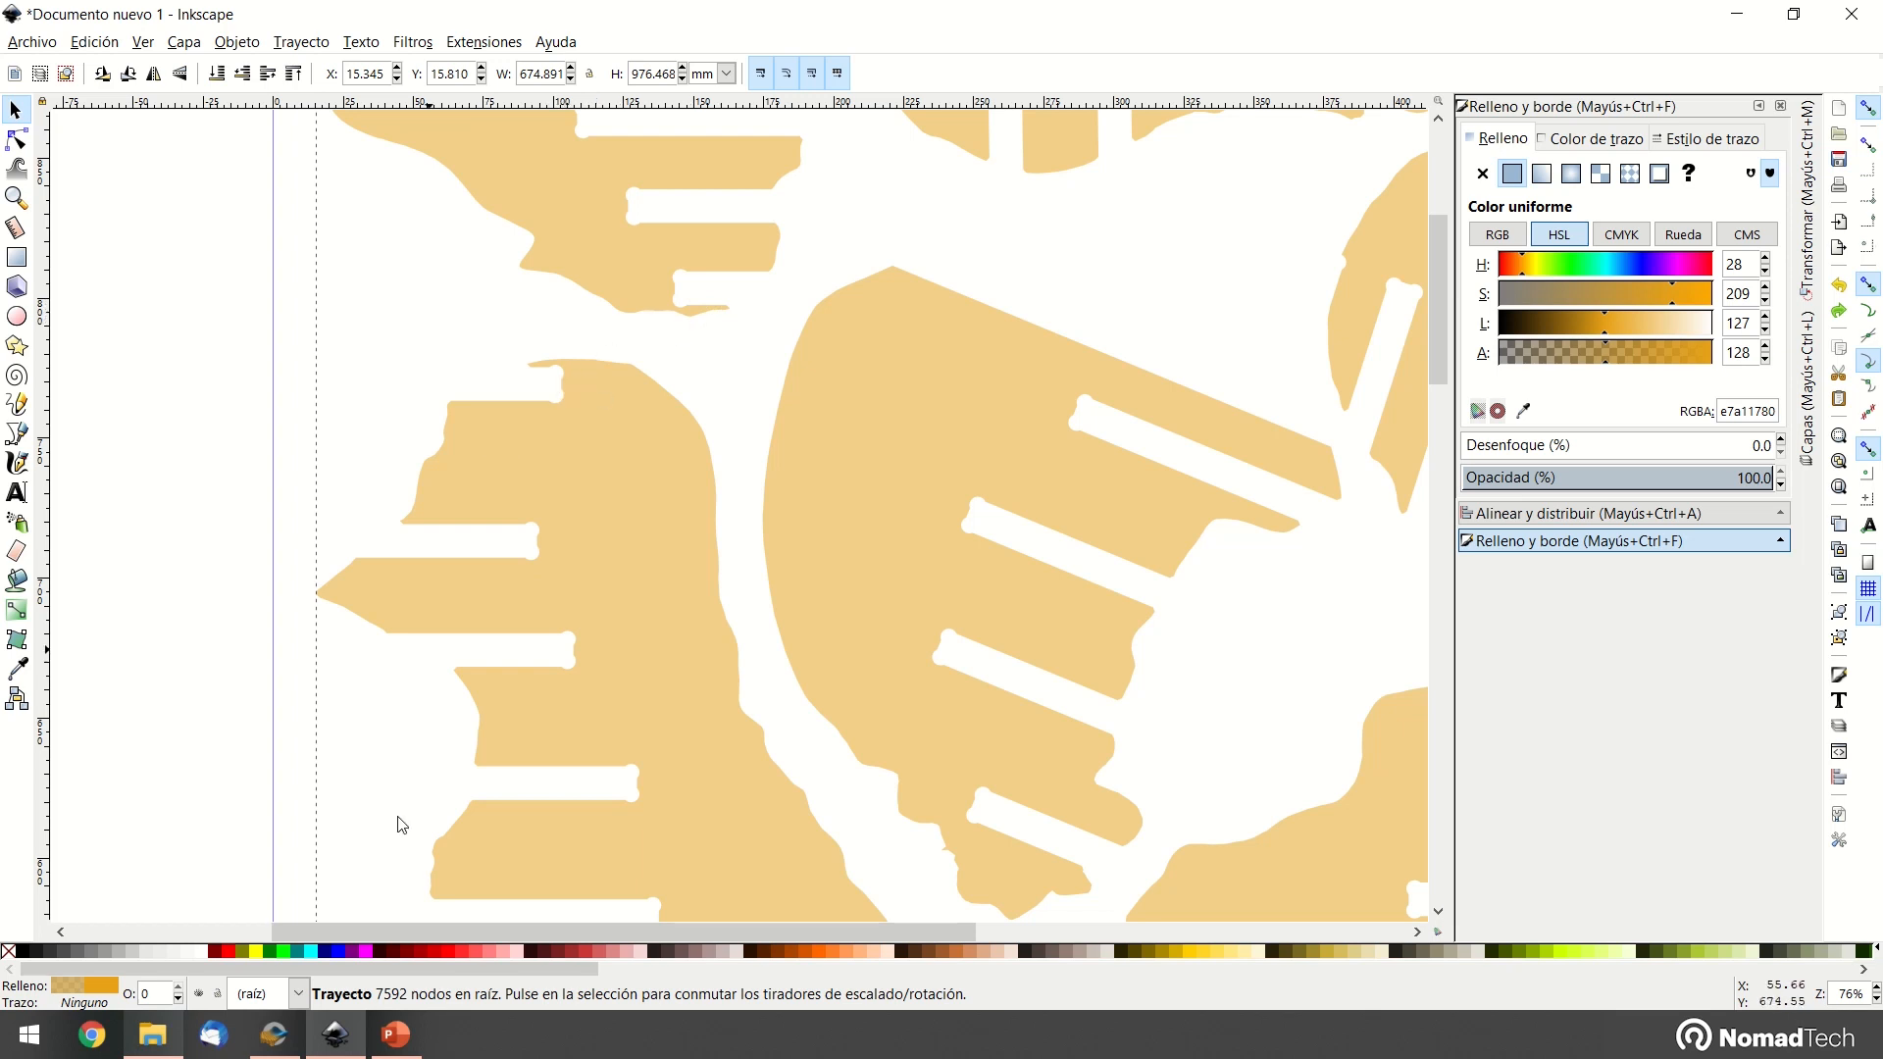
Switch to Slicer for Fusion 360, leave the cutting plans and examine the assembled puppy model from another side
left_click(273, 1035)
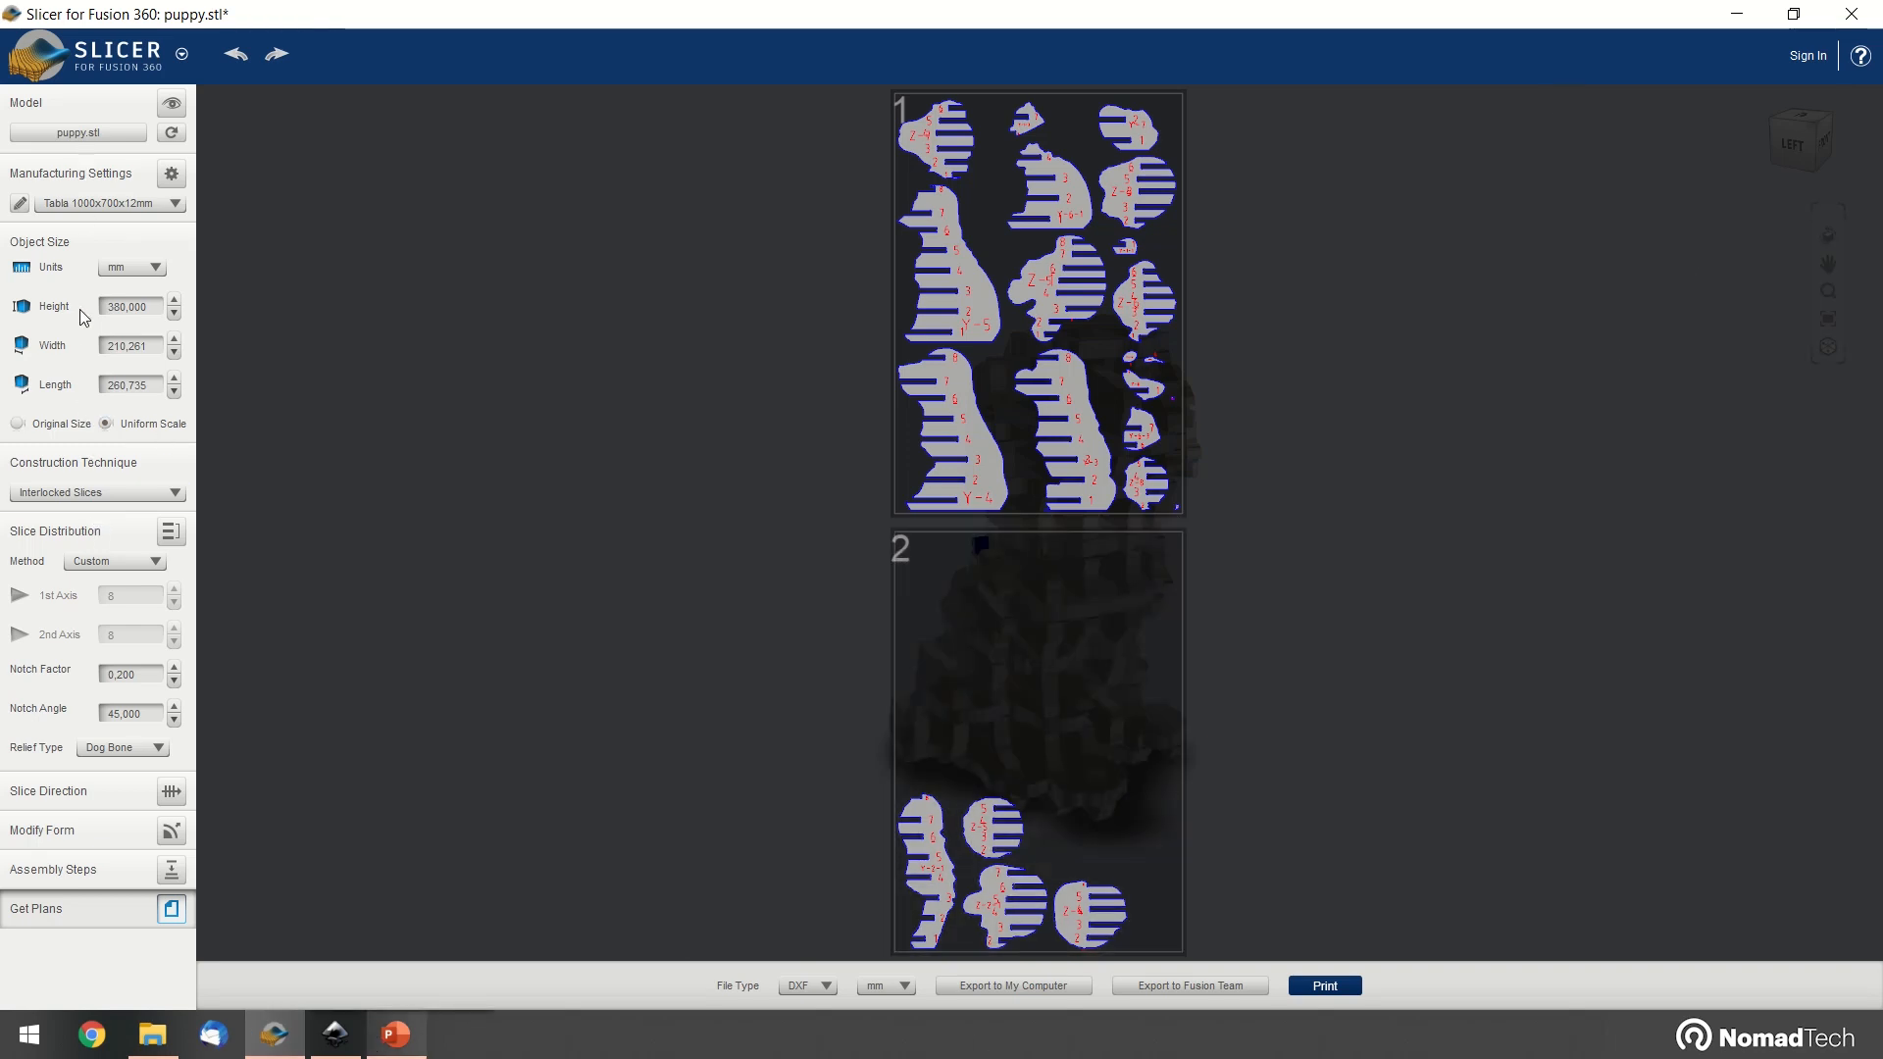
left_click(135, 305)
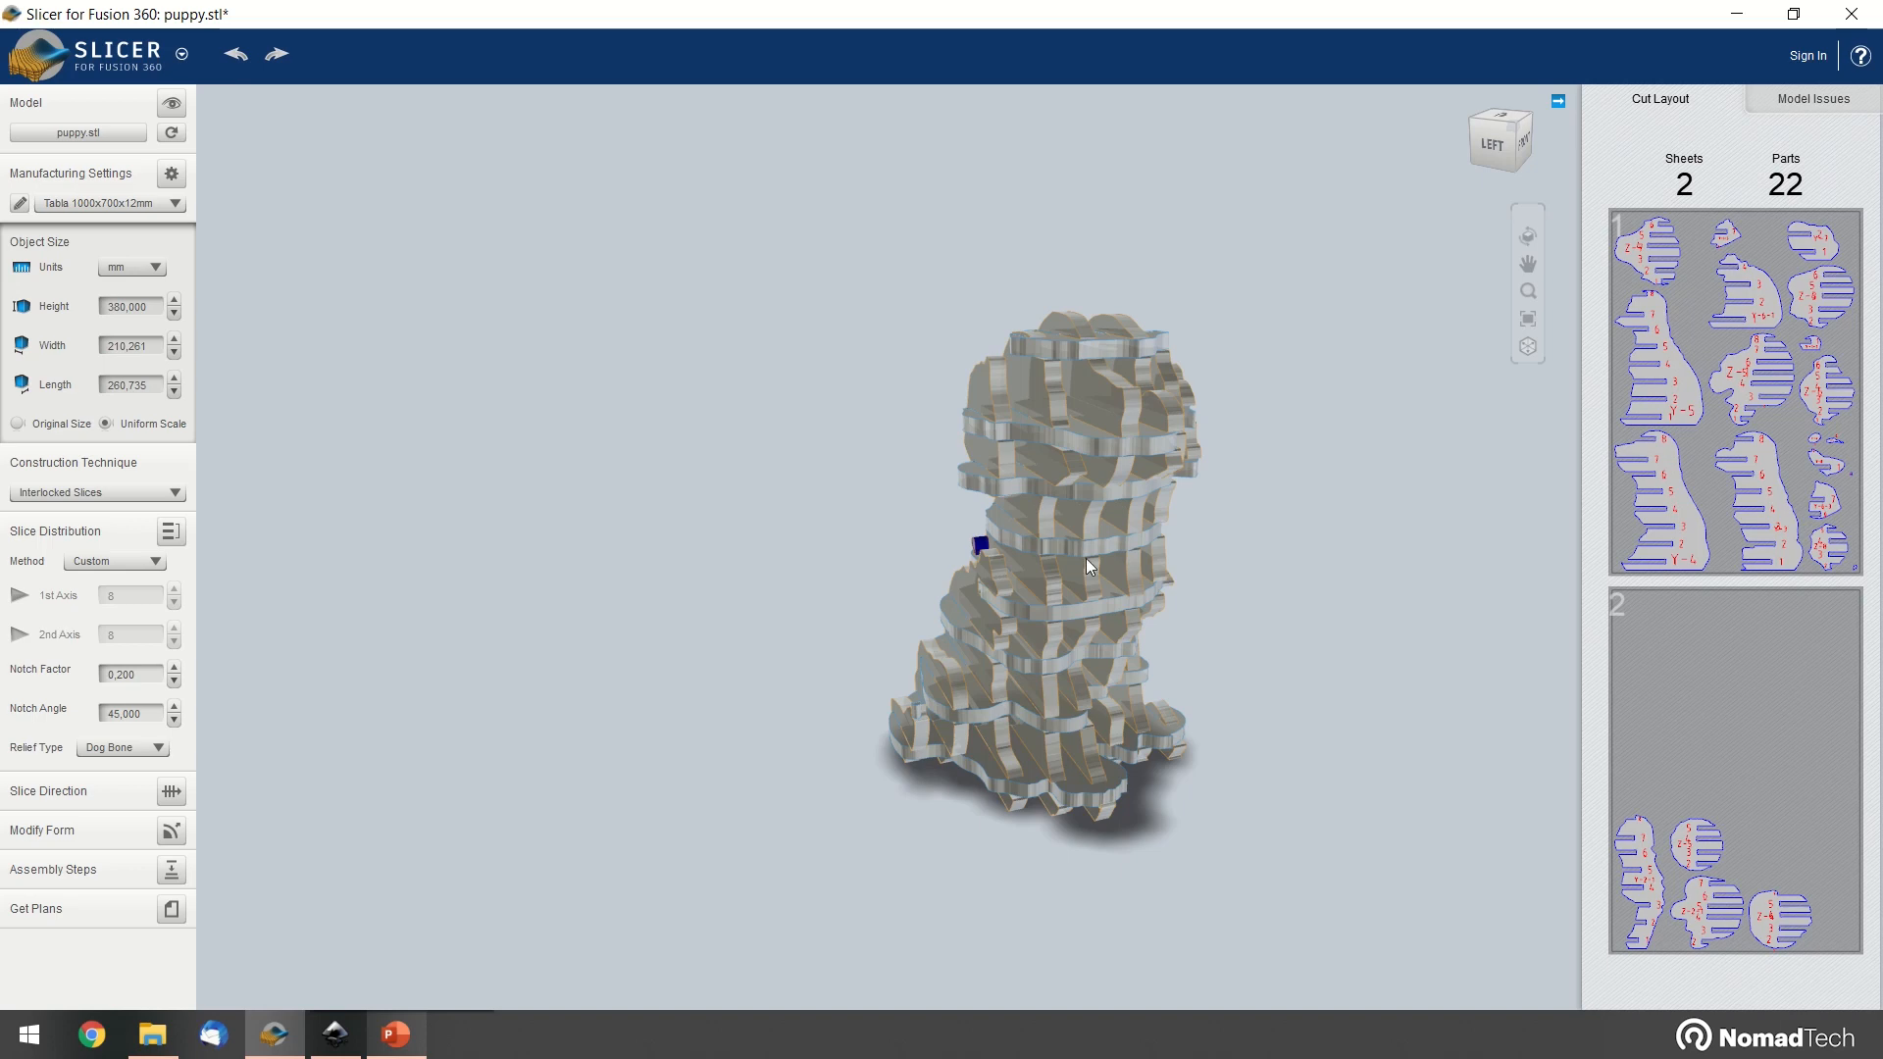
left_click_drag(1168, 543, 1318, 563)
scroll(769, 891, "up", 3)
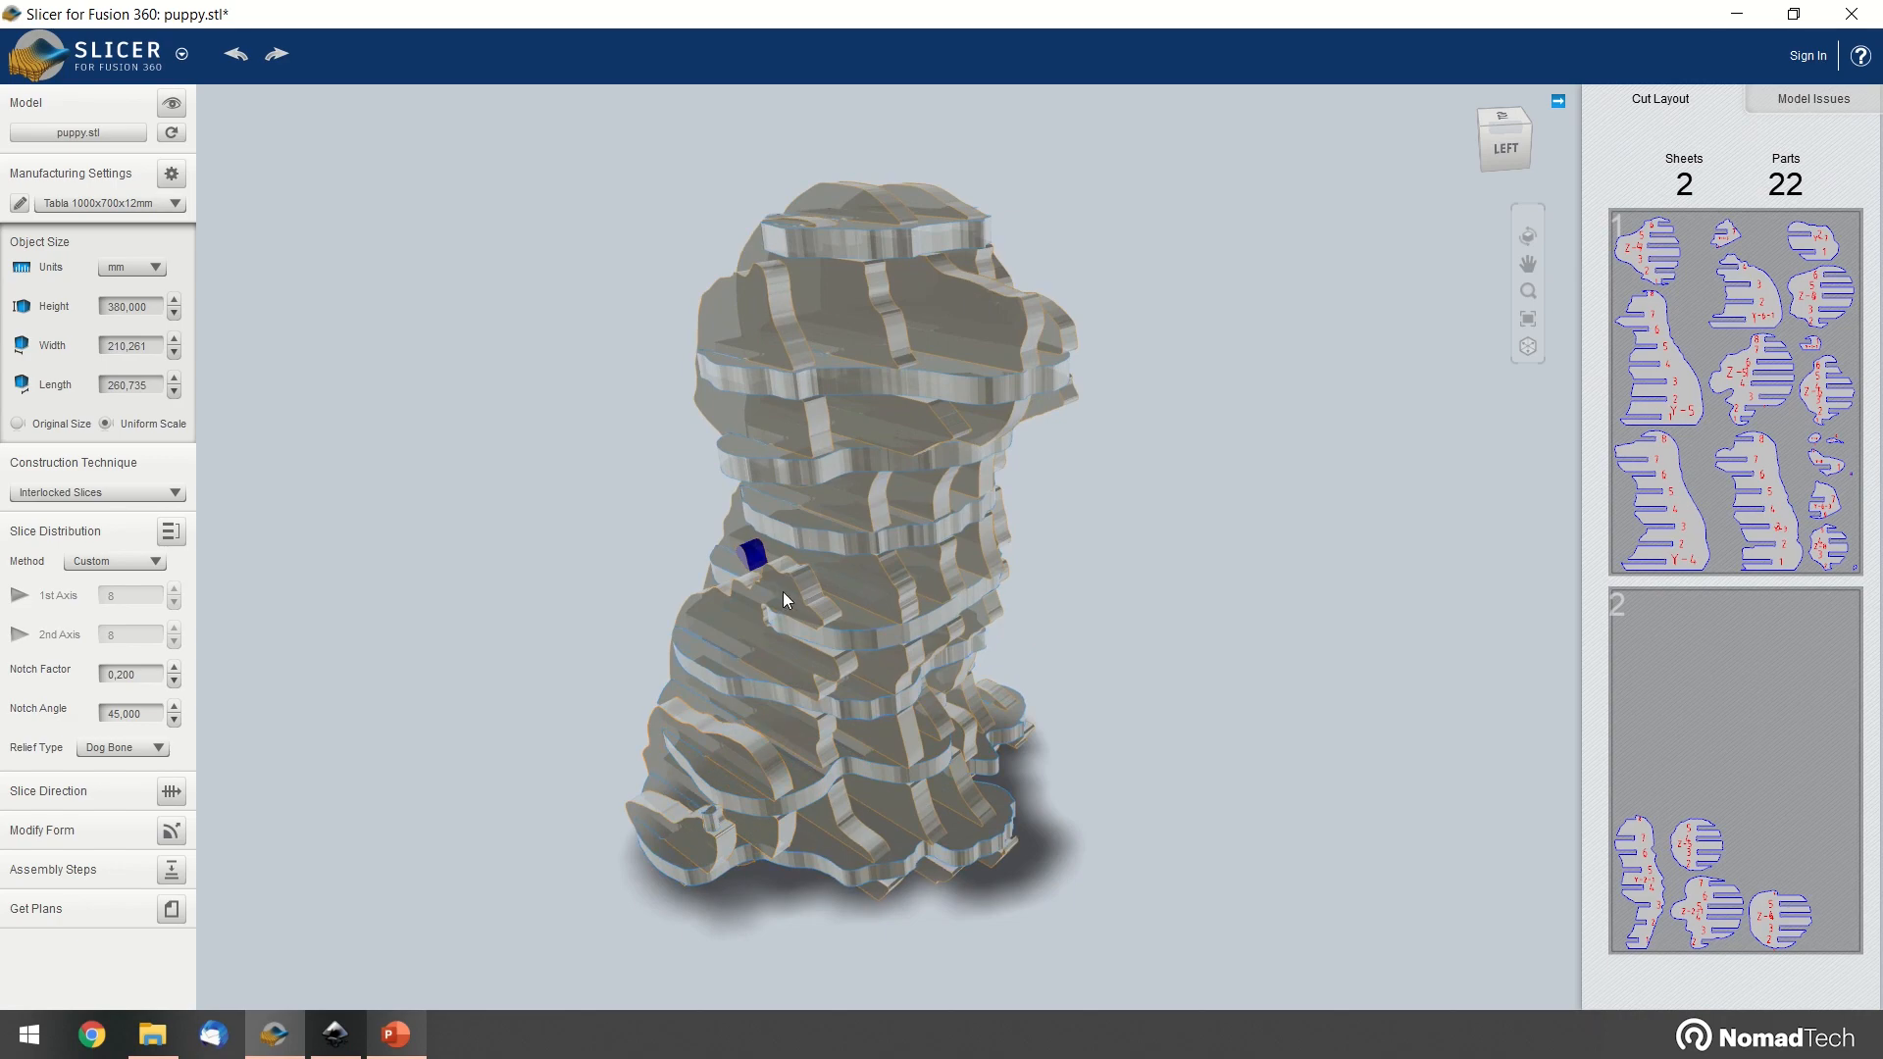
Switch back to Inkscape, deselect the merged path and look over the whole sheet of nested parts
left_click(335, 1034)
scroll(731, 481, "down", 8, "ctrl")
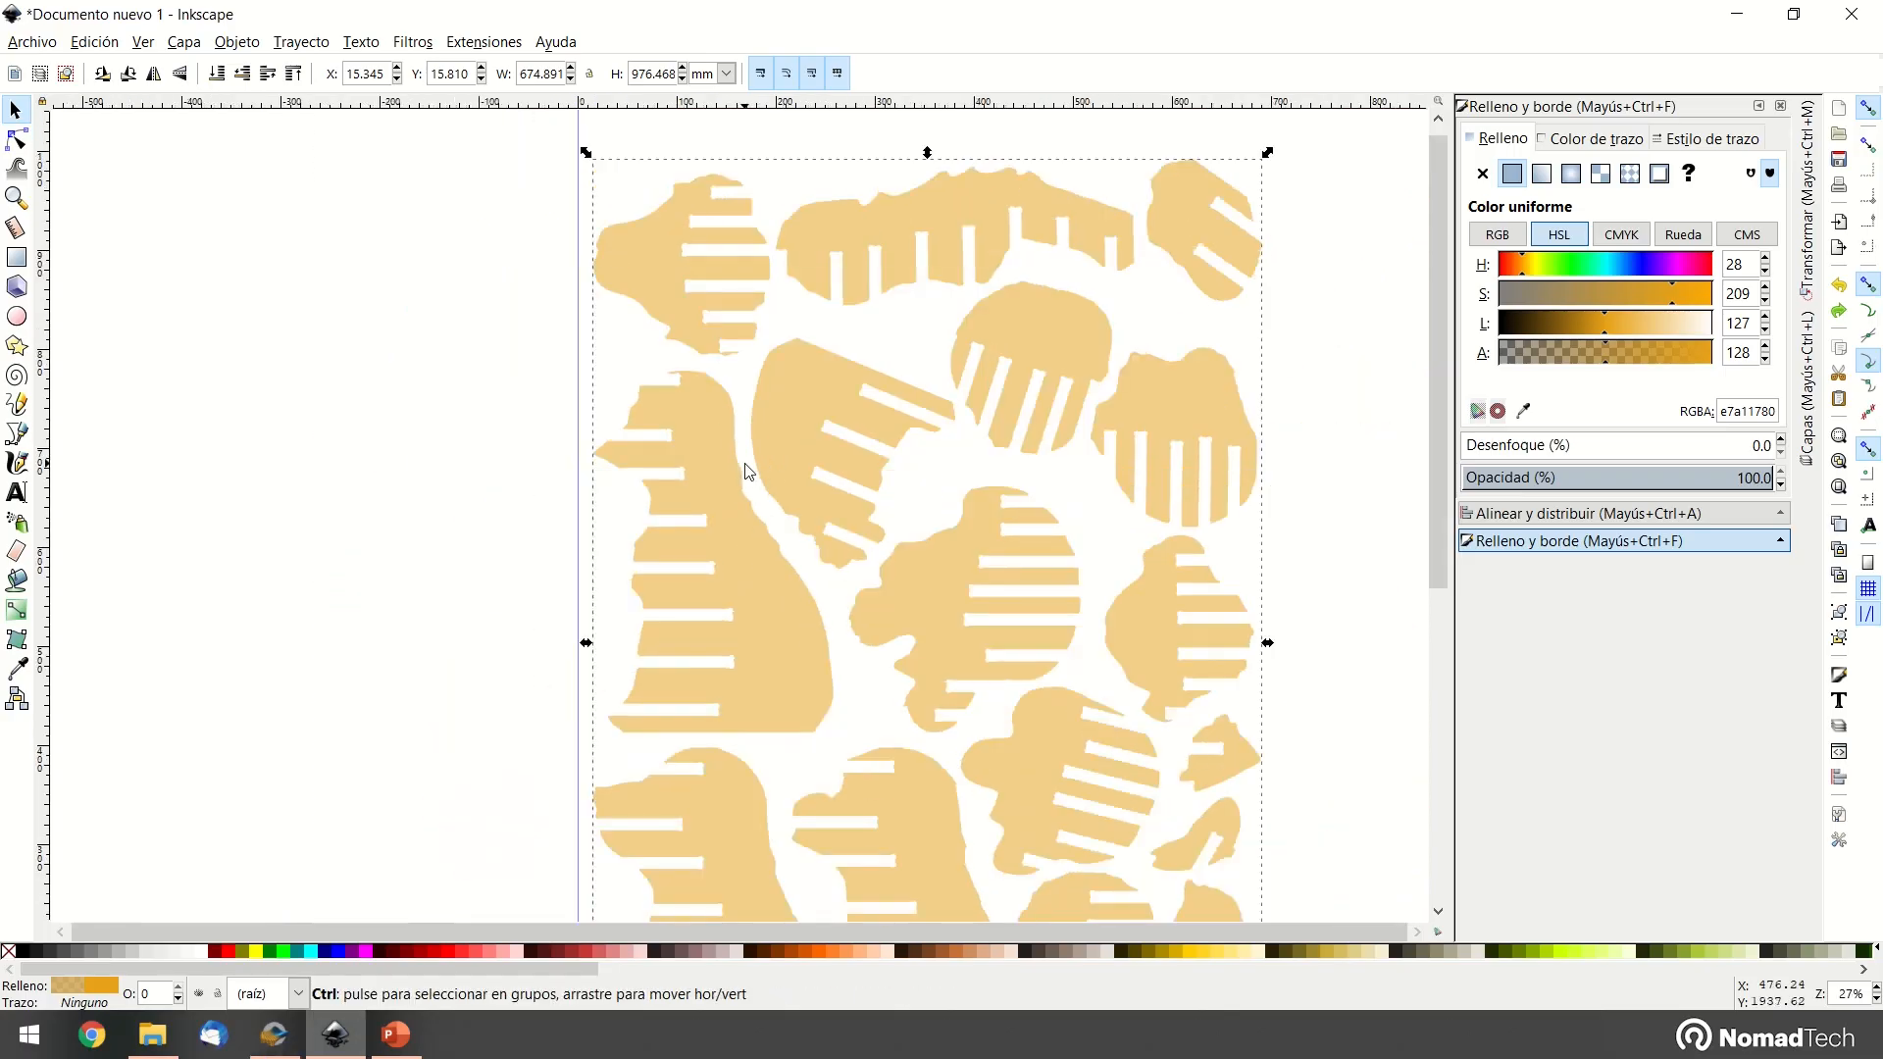
left_click(1051, 509)
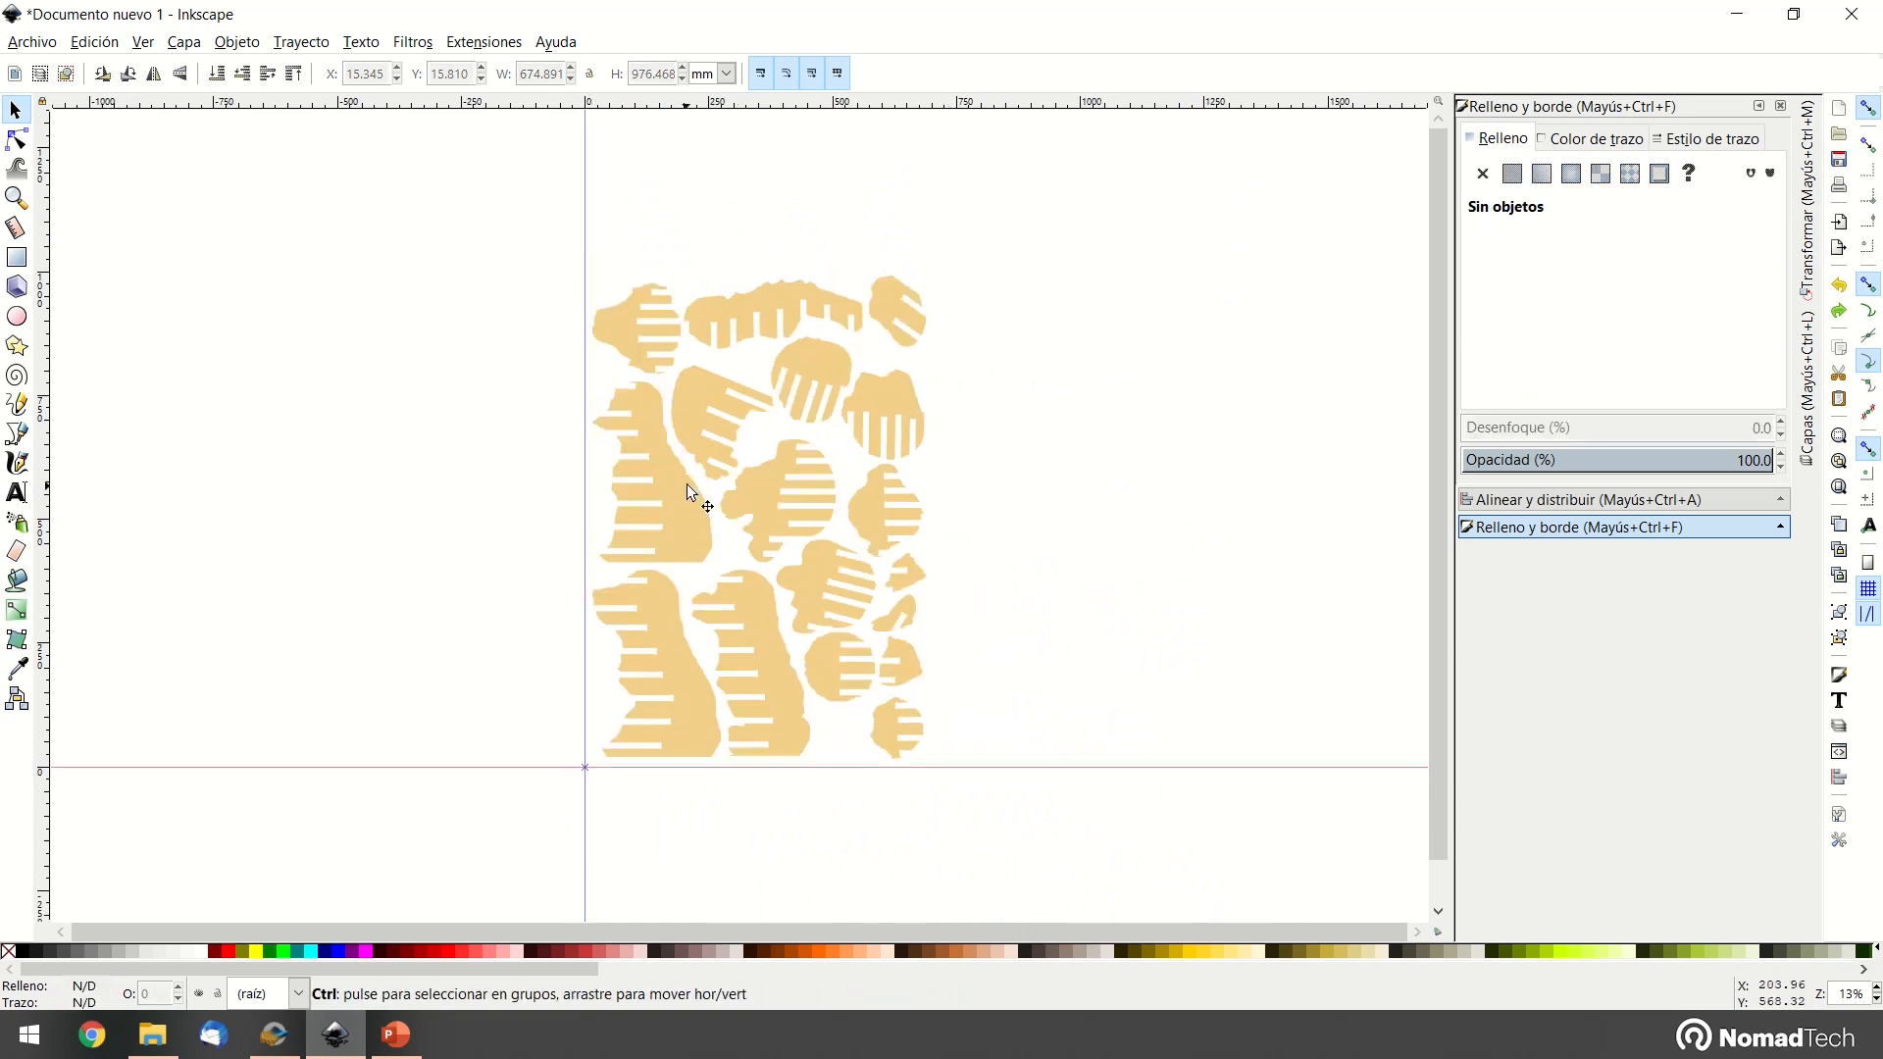
scroll(720, 405, "up", 2, "ctrl")
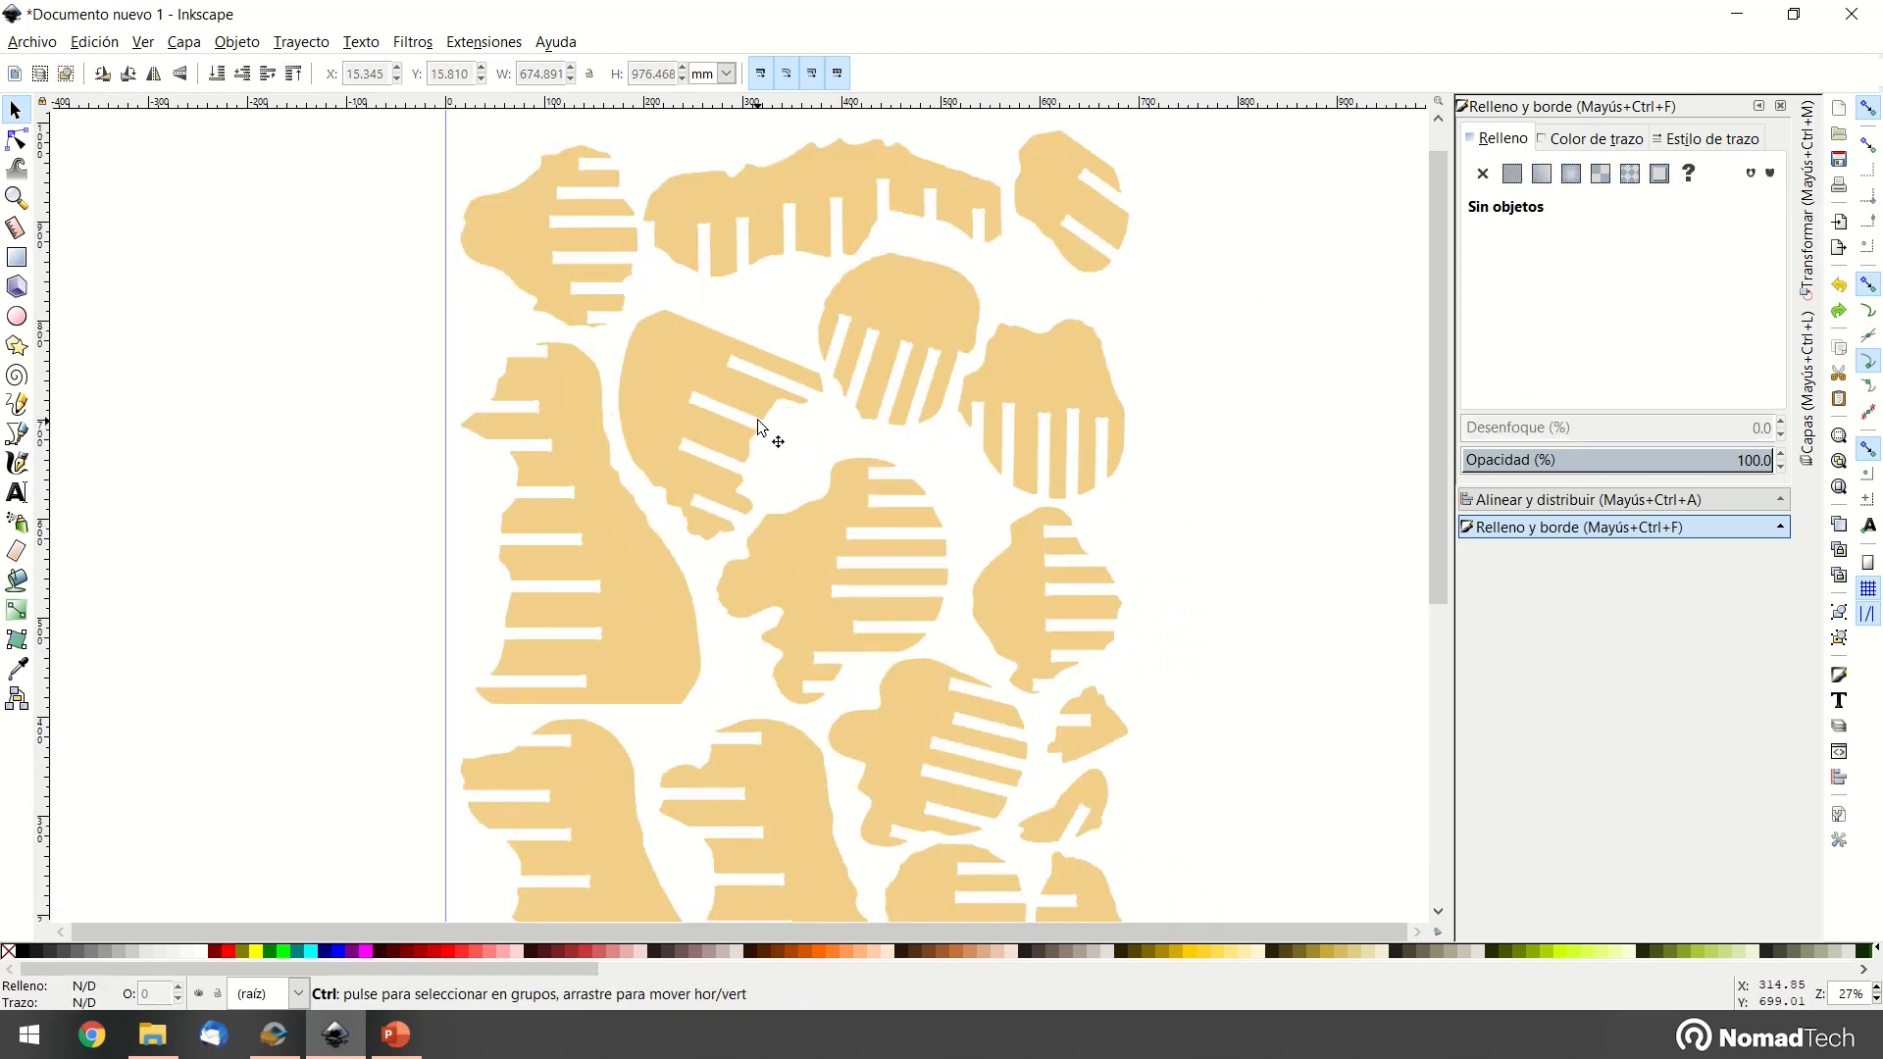
scroll(755, 426, "down", 1, "ctrl")
middle_click_drag(1175, 547, 1166, 612)
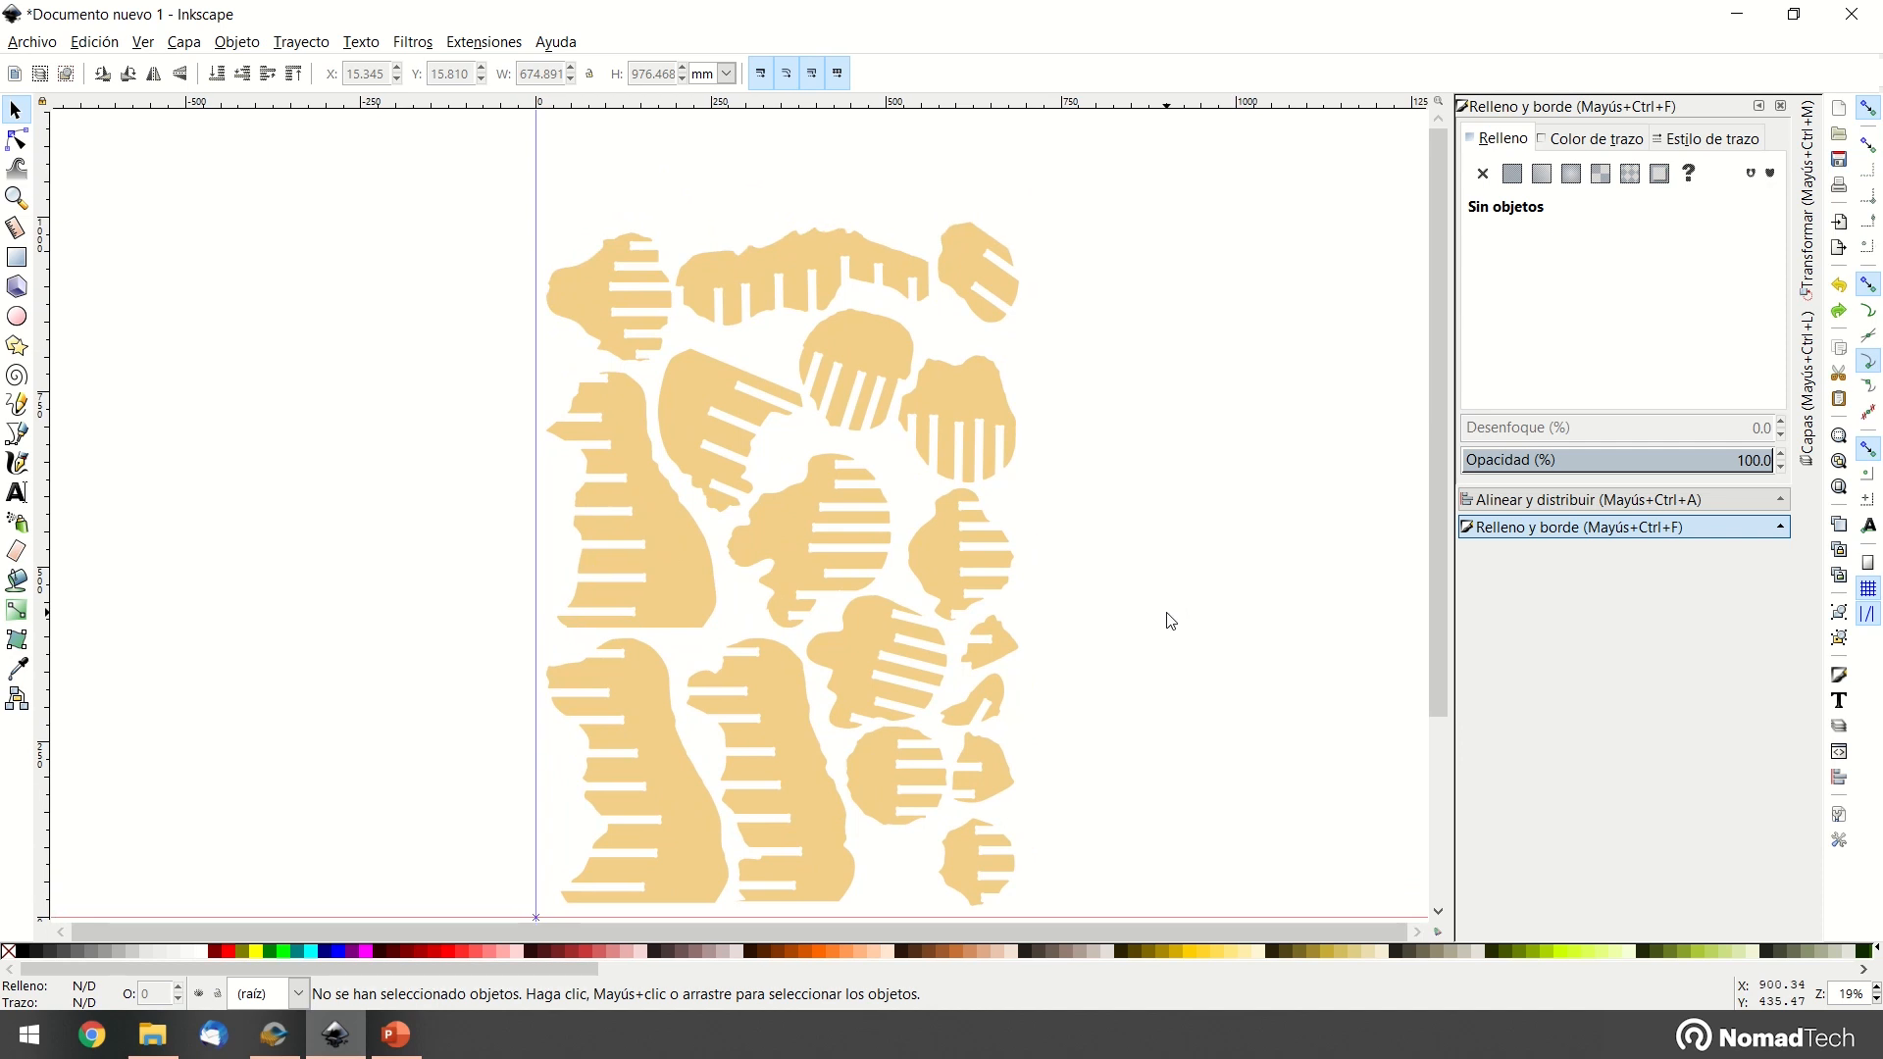
middle_click_drag(1186, 661, 1112, 613)
Open the Generar gcode de fresado (v3.2) extension for the merged parts path and set the safety height to 10 mm
left_click(720, 502)
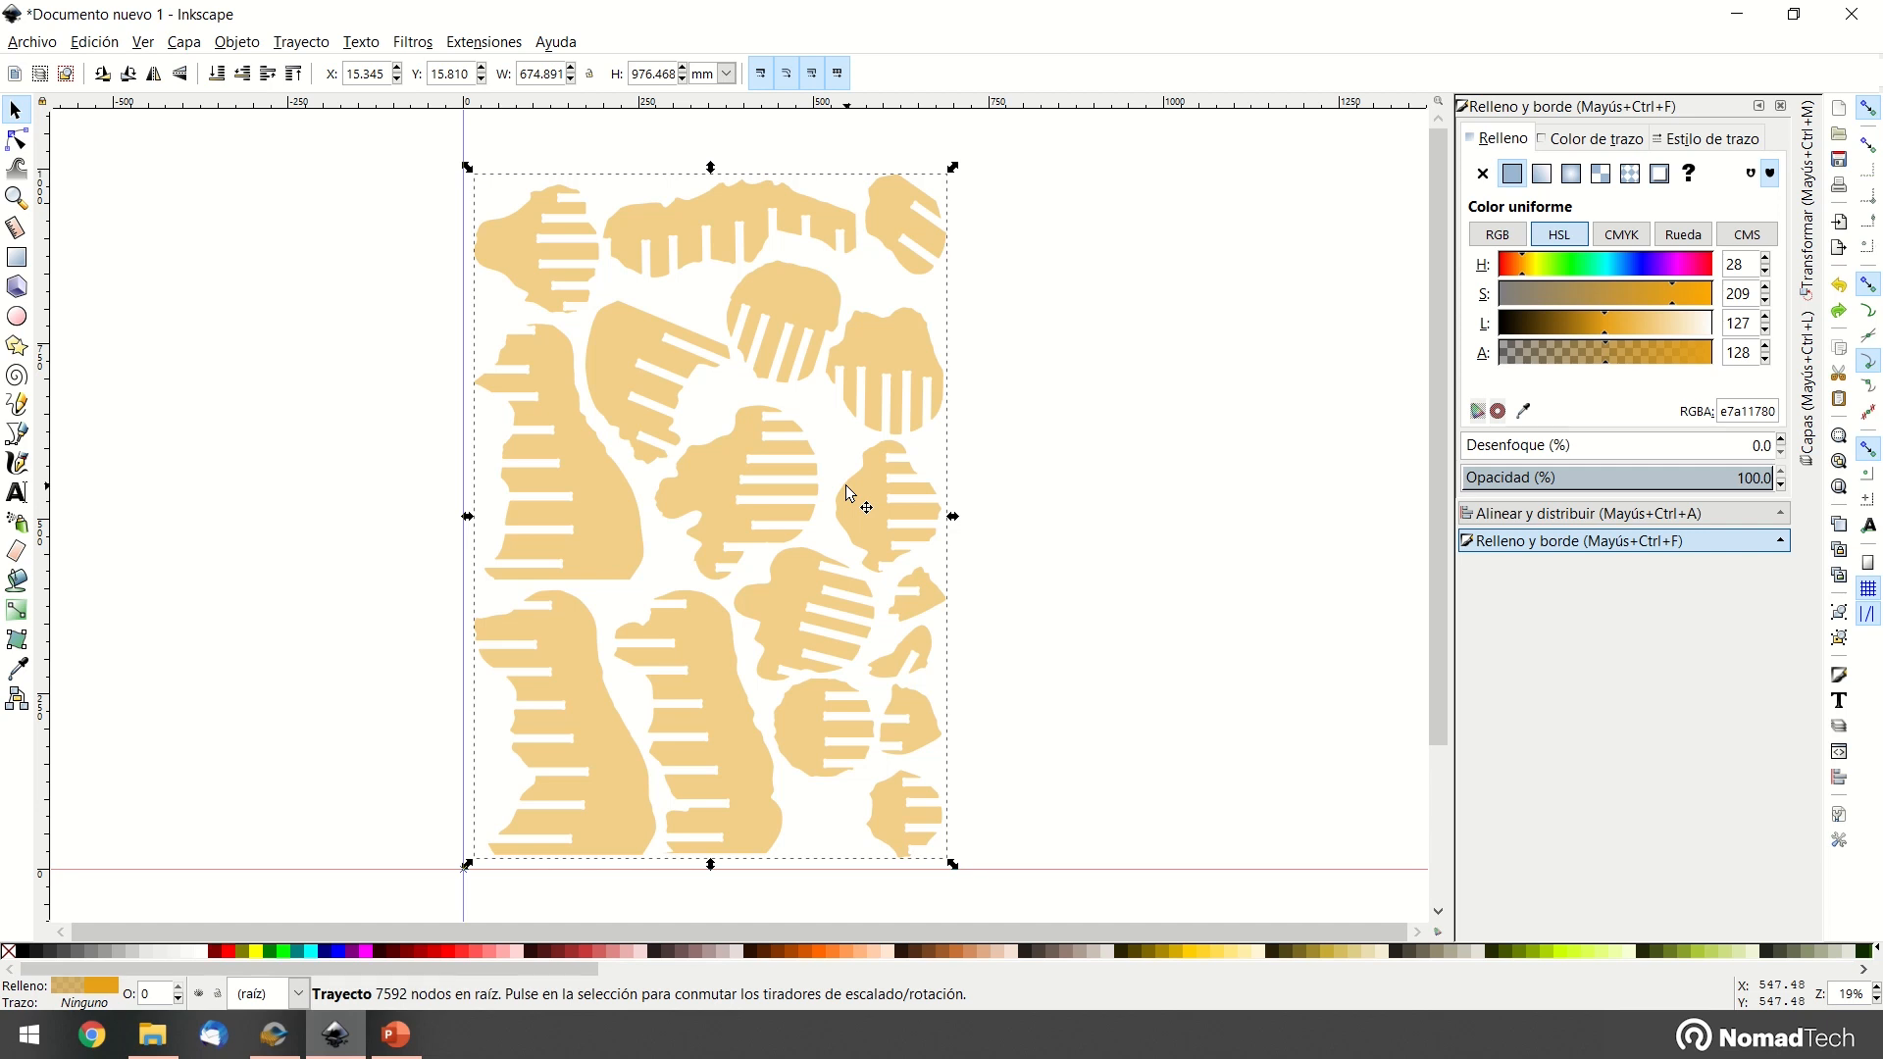
left_click(495, 45)
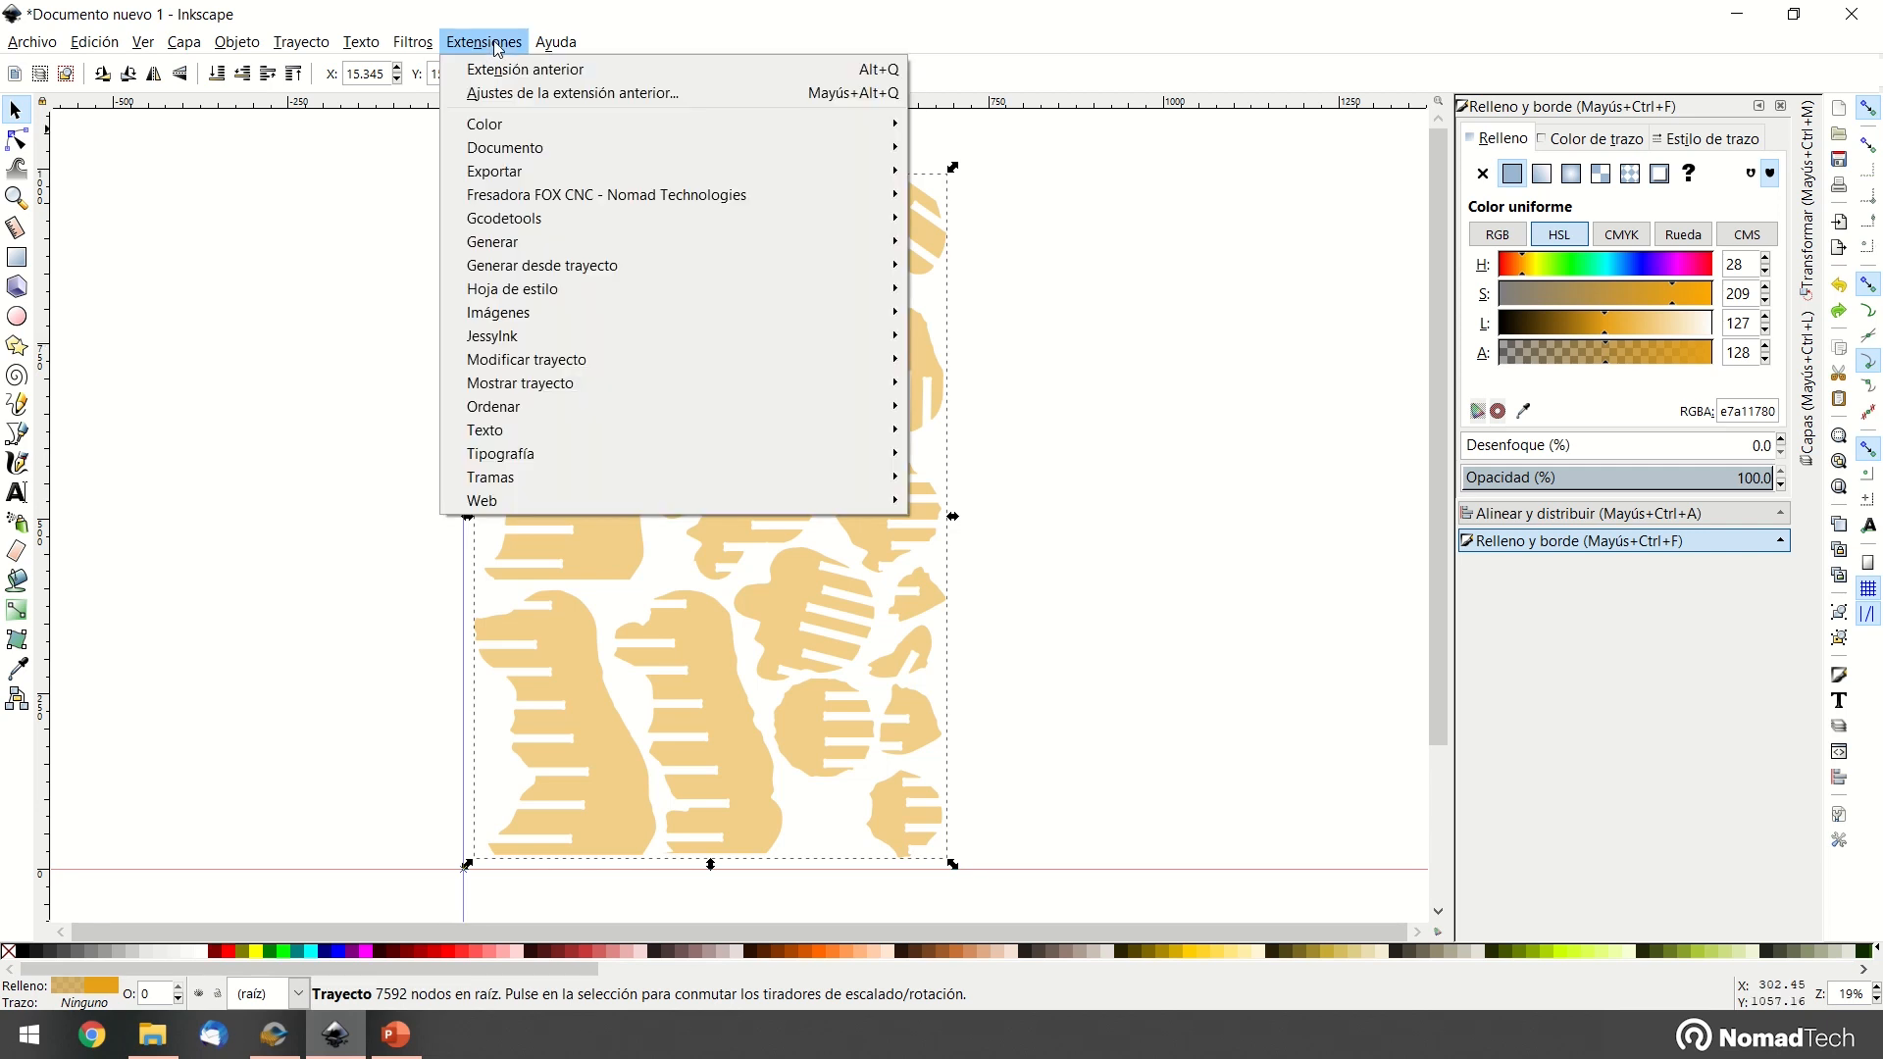
mouse_move(554, 197)
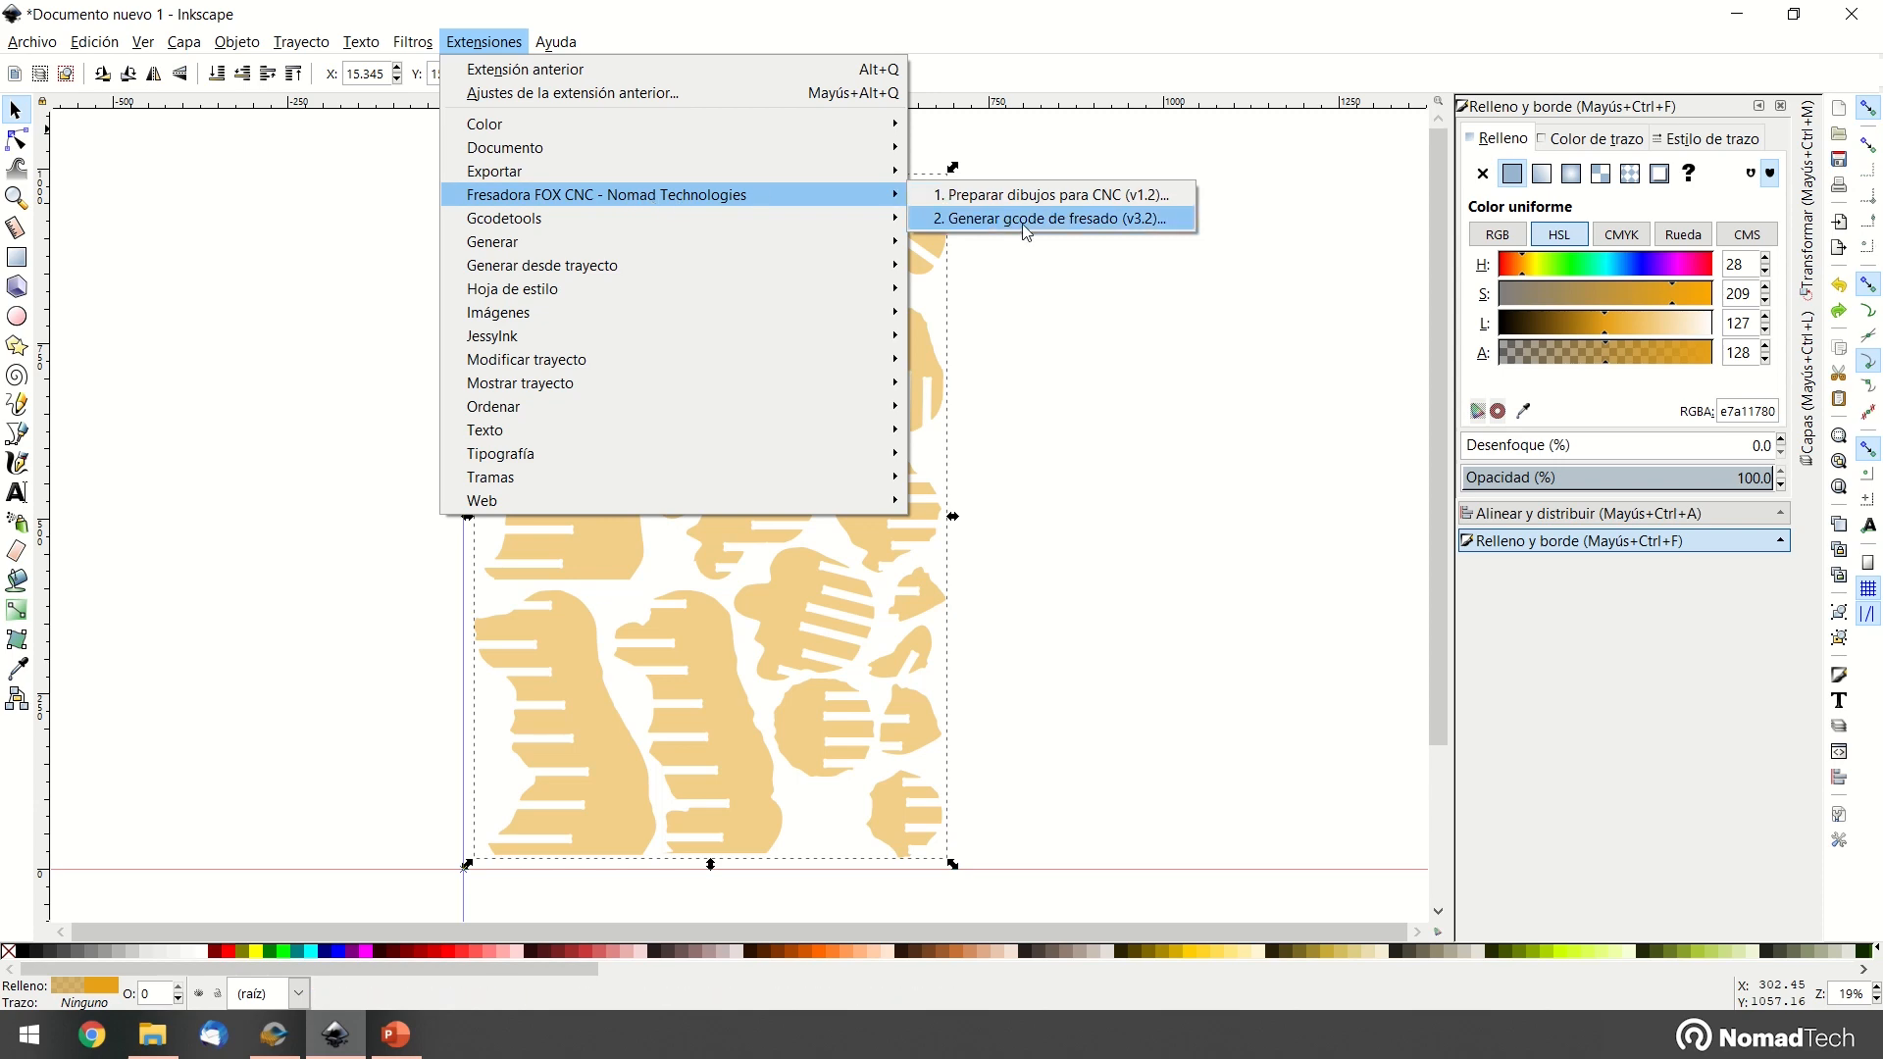
left_click(1134, 220)
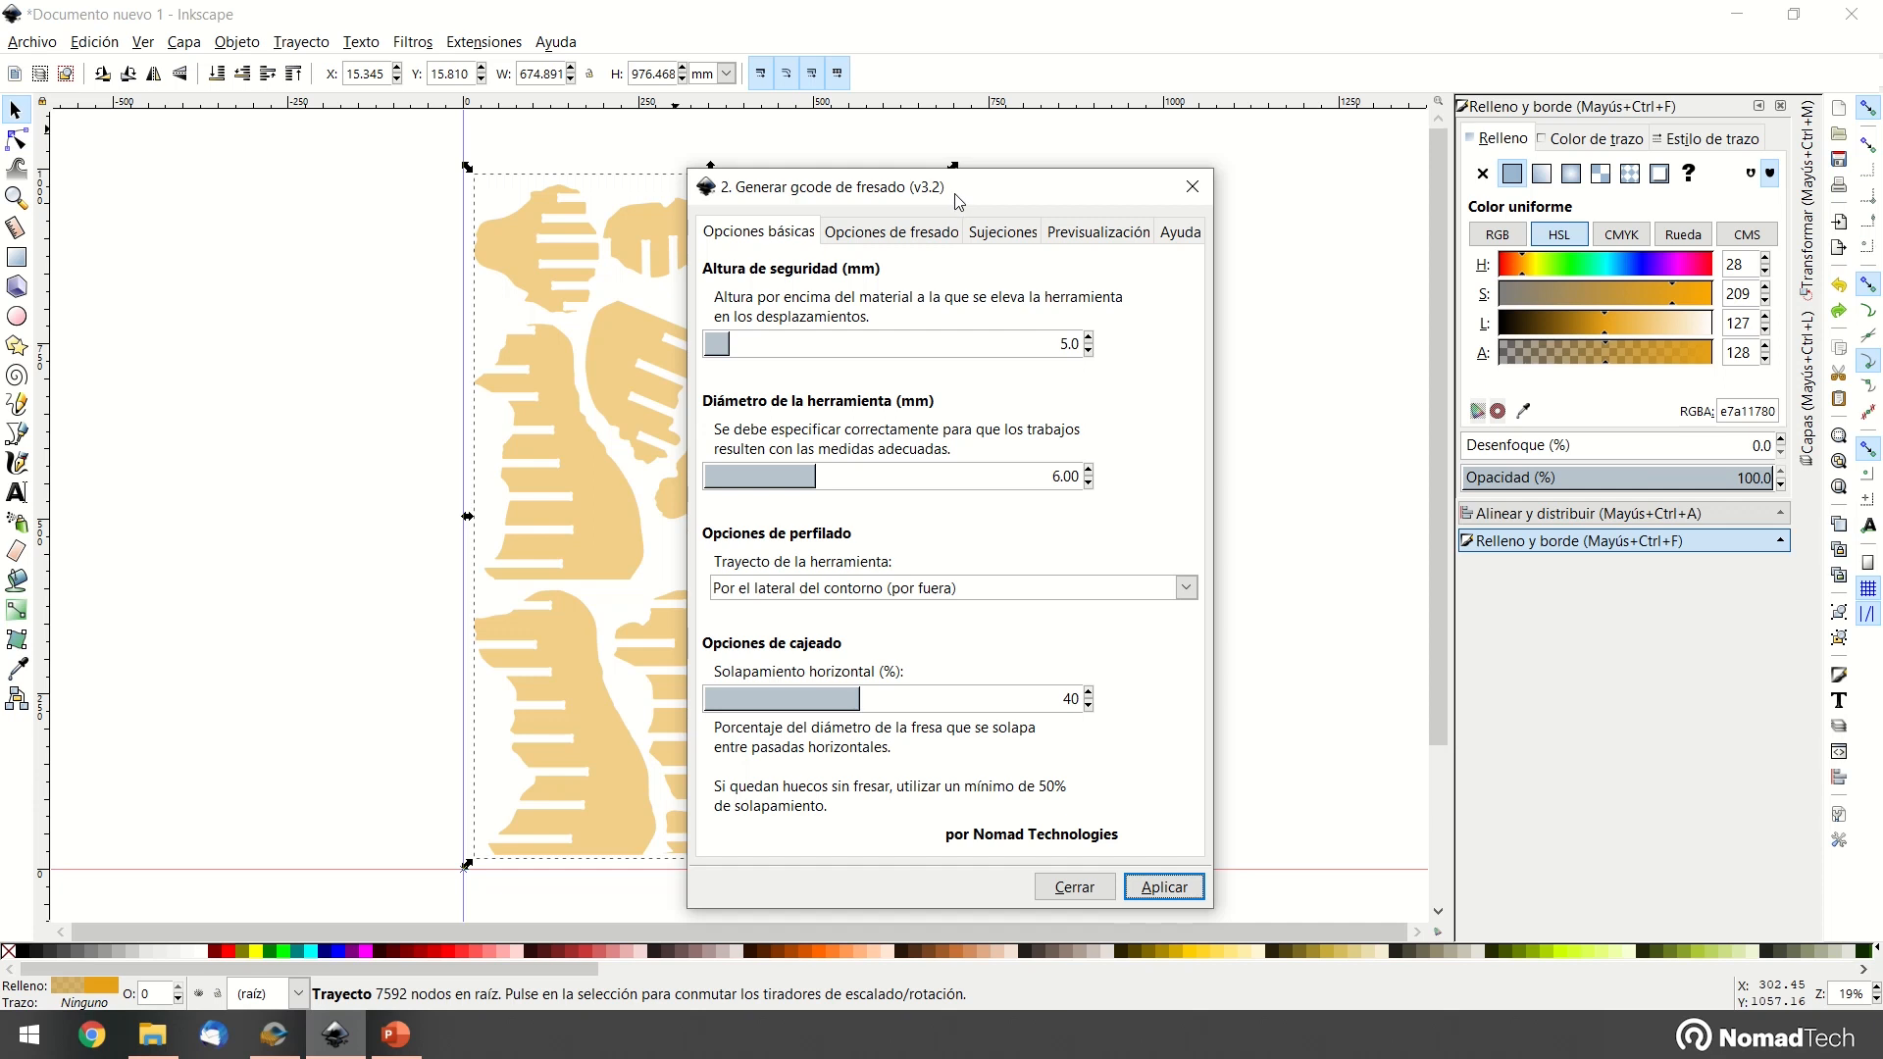
left_click_drag(898, 194, 1035, 162)
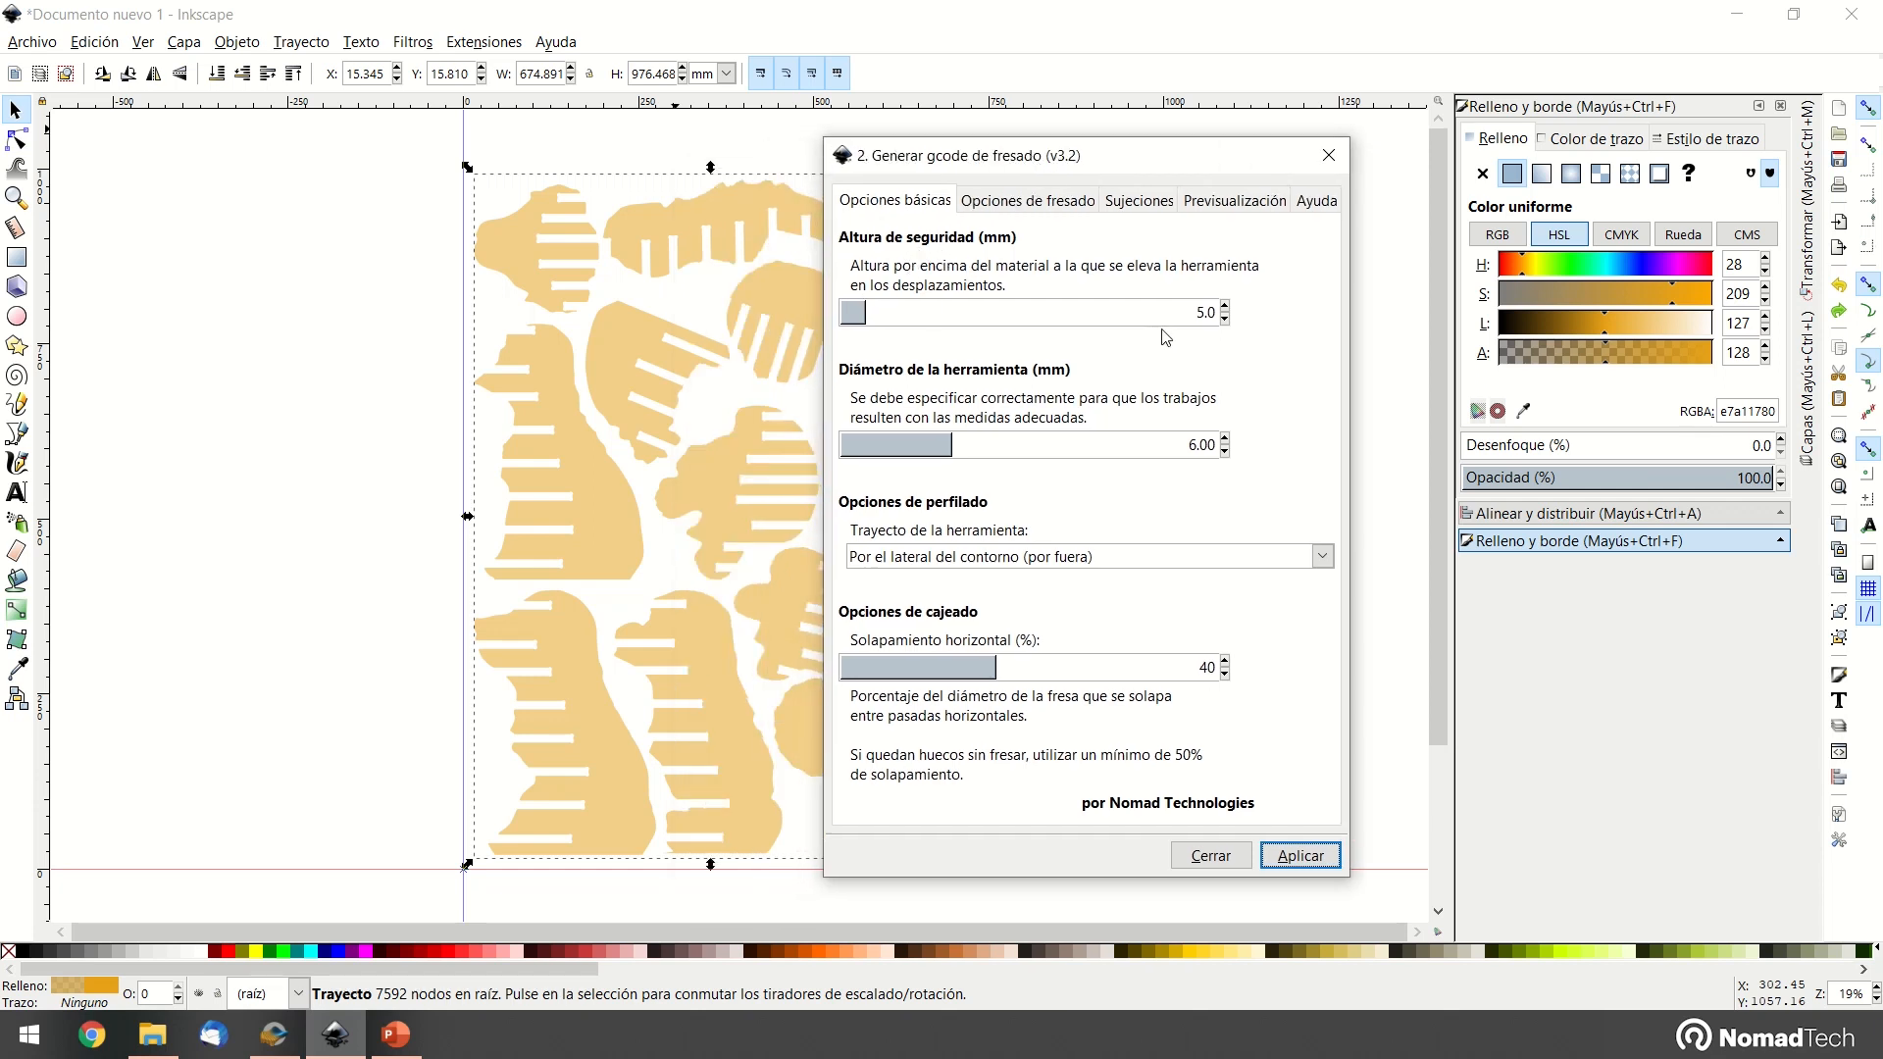
double_click(1217, 313)
type("10")
Open the tool diameter for editing and examine the slots and outlines of the nested parts
left_click(1206, 446)
left_click_drag(1214, 445, 1189, 445)
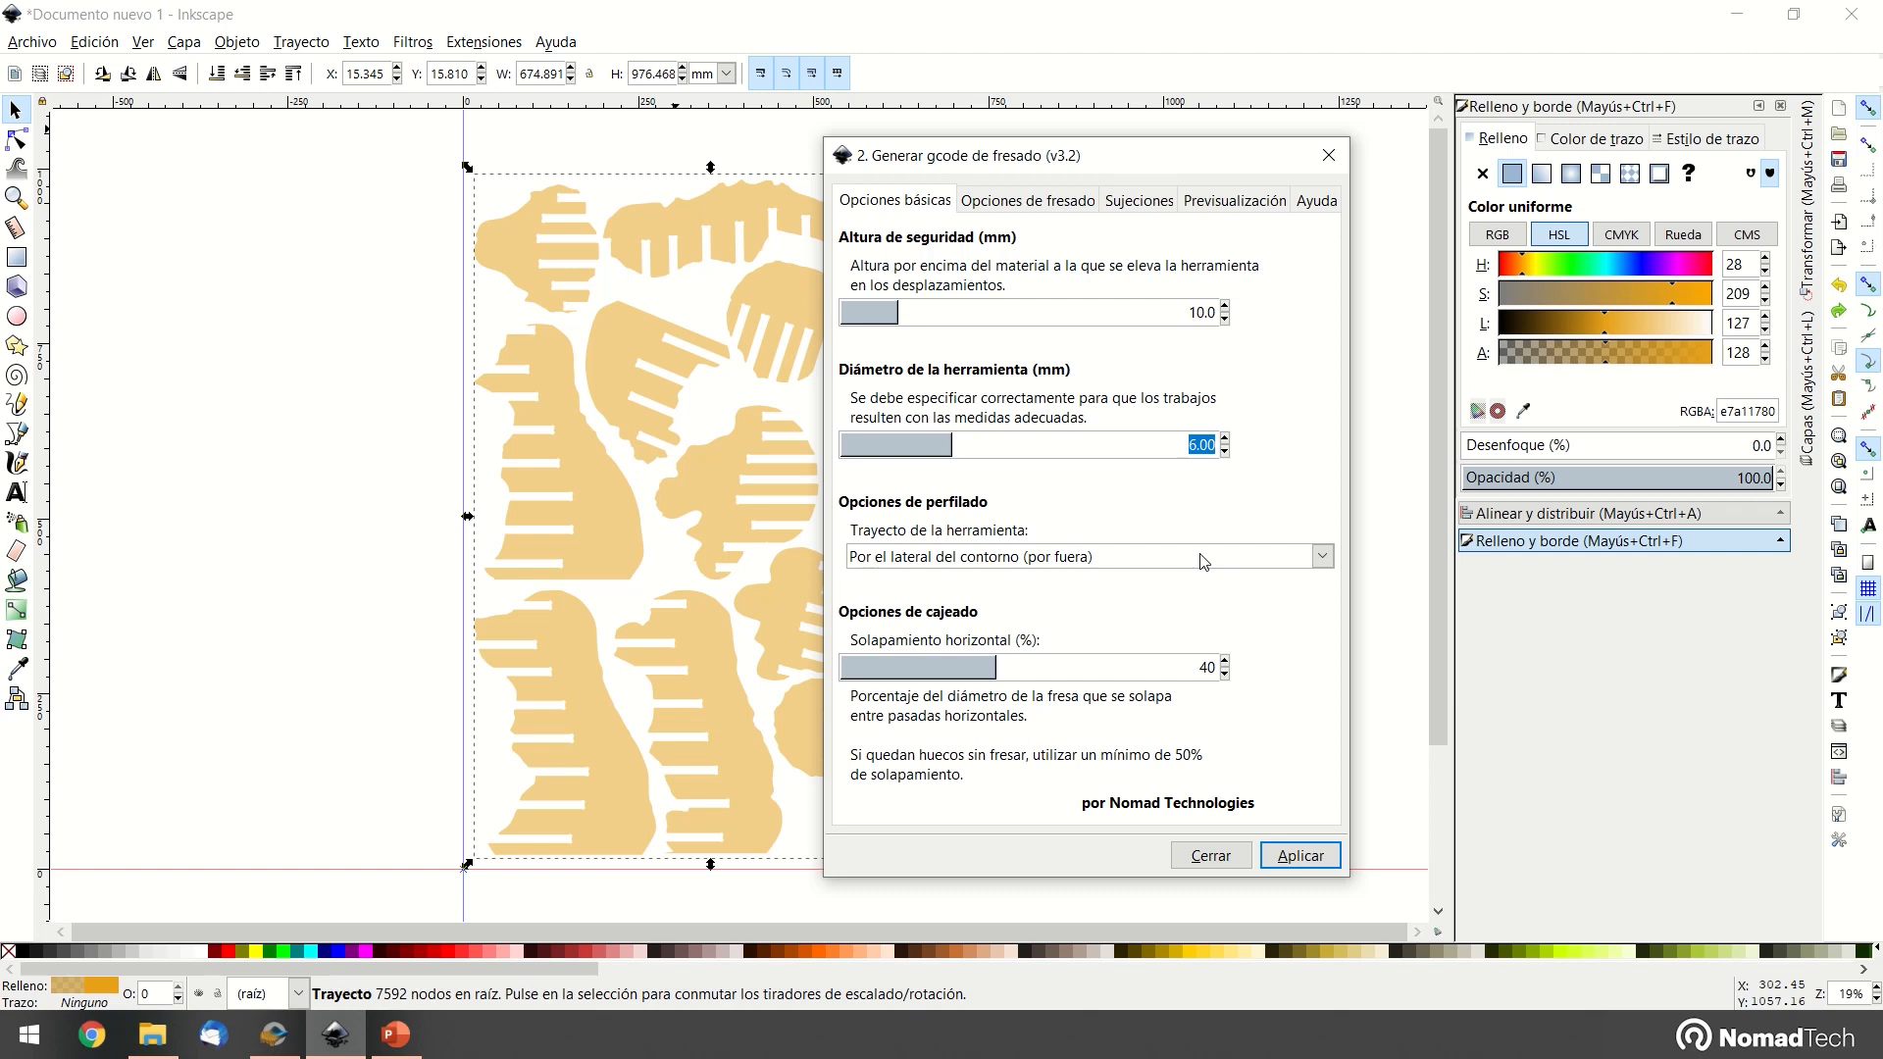
scroll(688, 637, "up", 2)
scroll(688, 639, "down", 4)
scroll(679, 527, "up", 5, "ctrl")
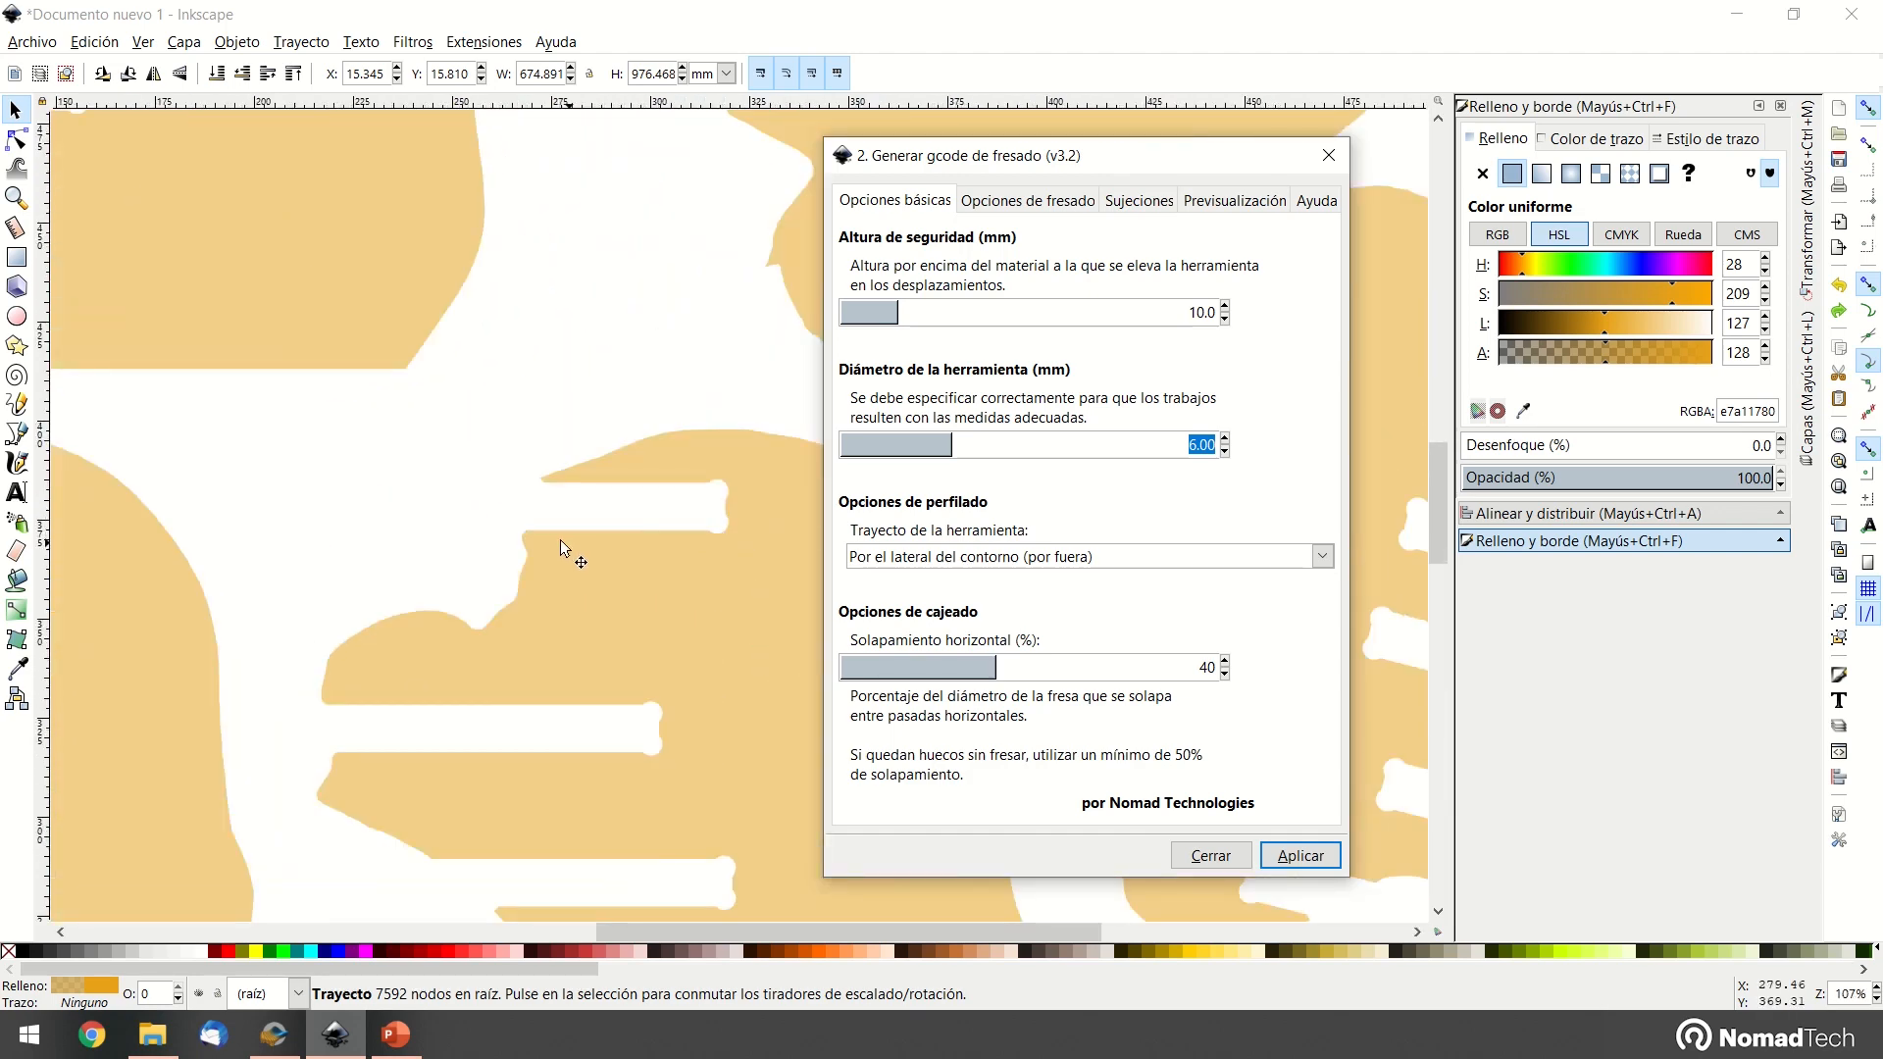
scroll(553, 562, "down", 2, "ctrl")
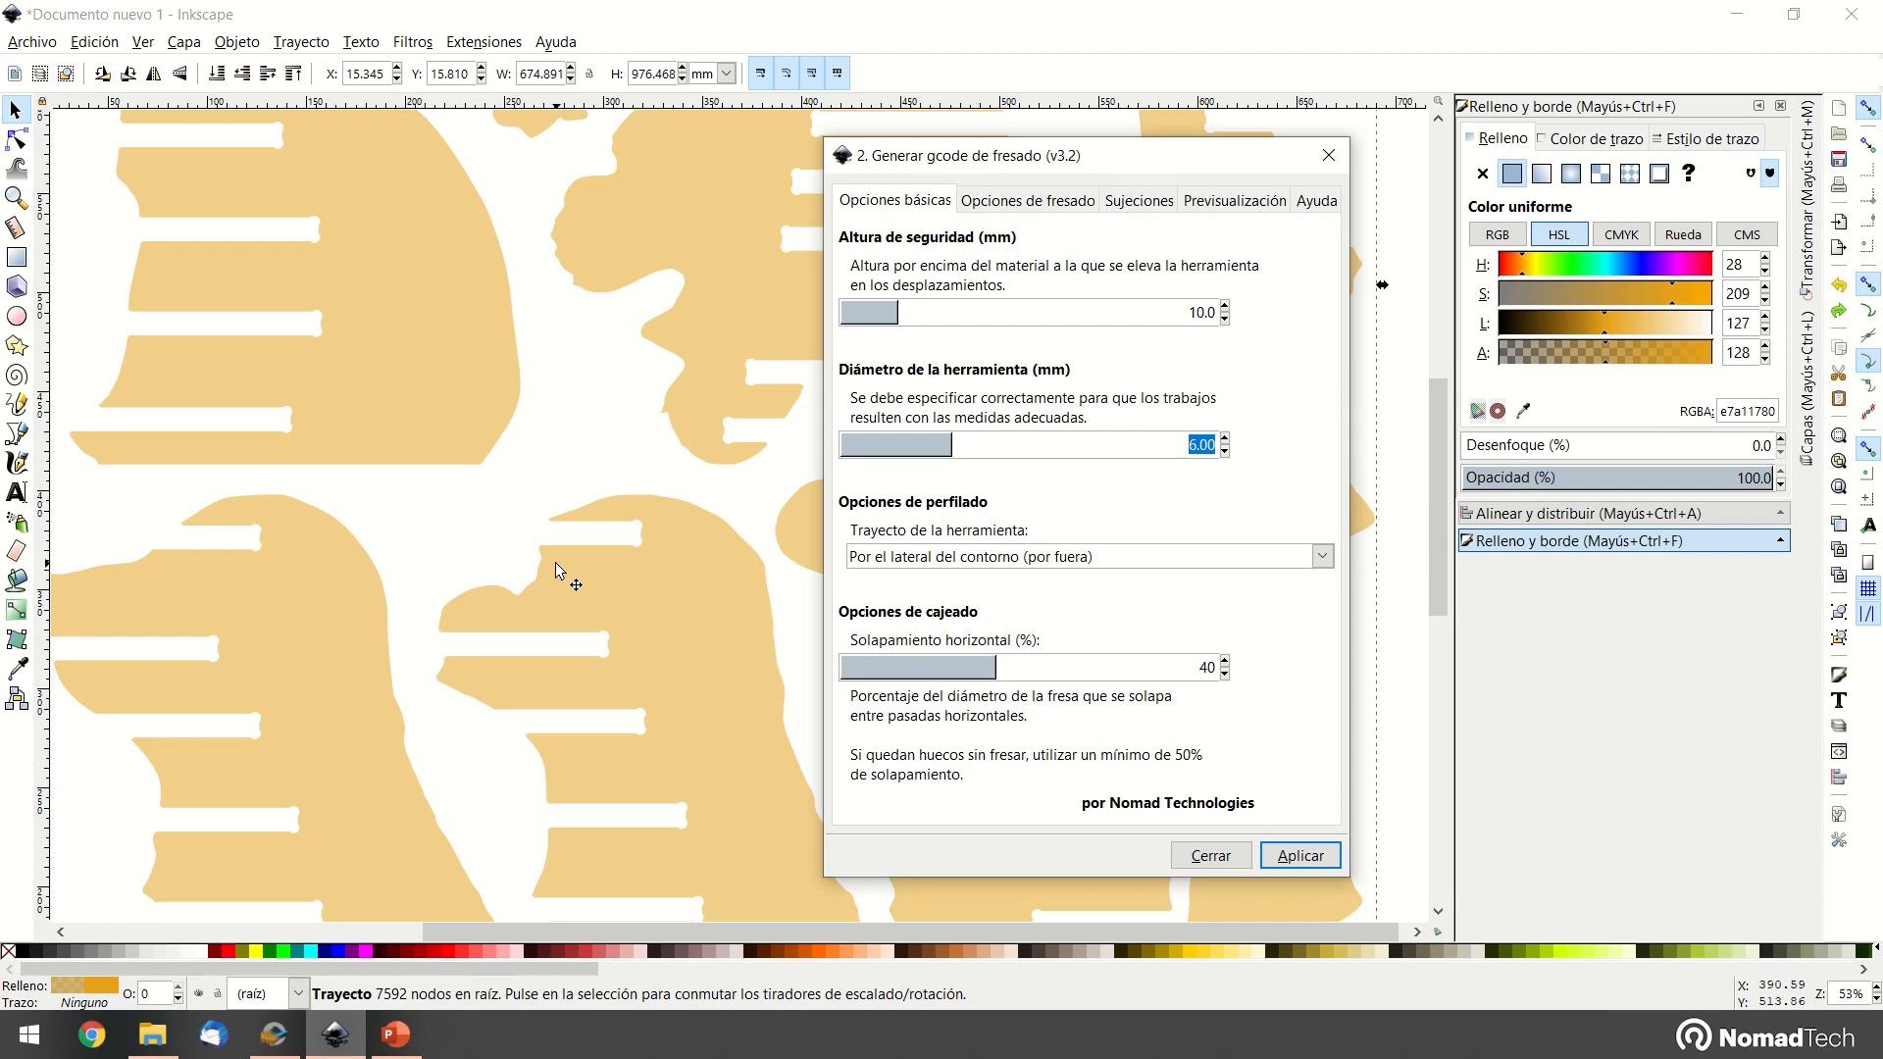
scroll(579, 520, "down", 3, "ctrl")
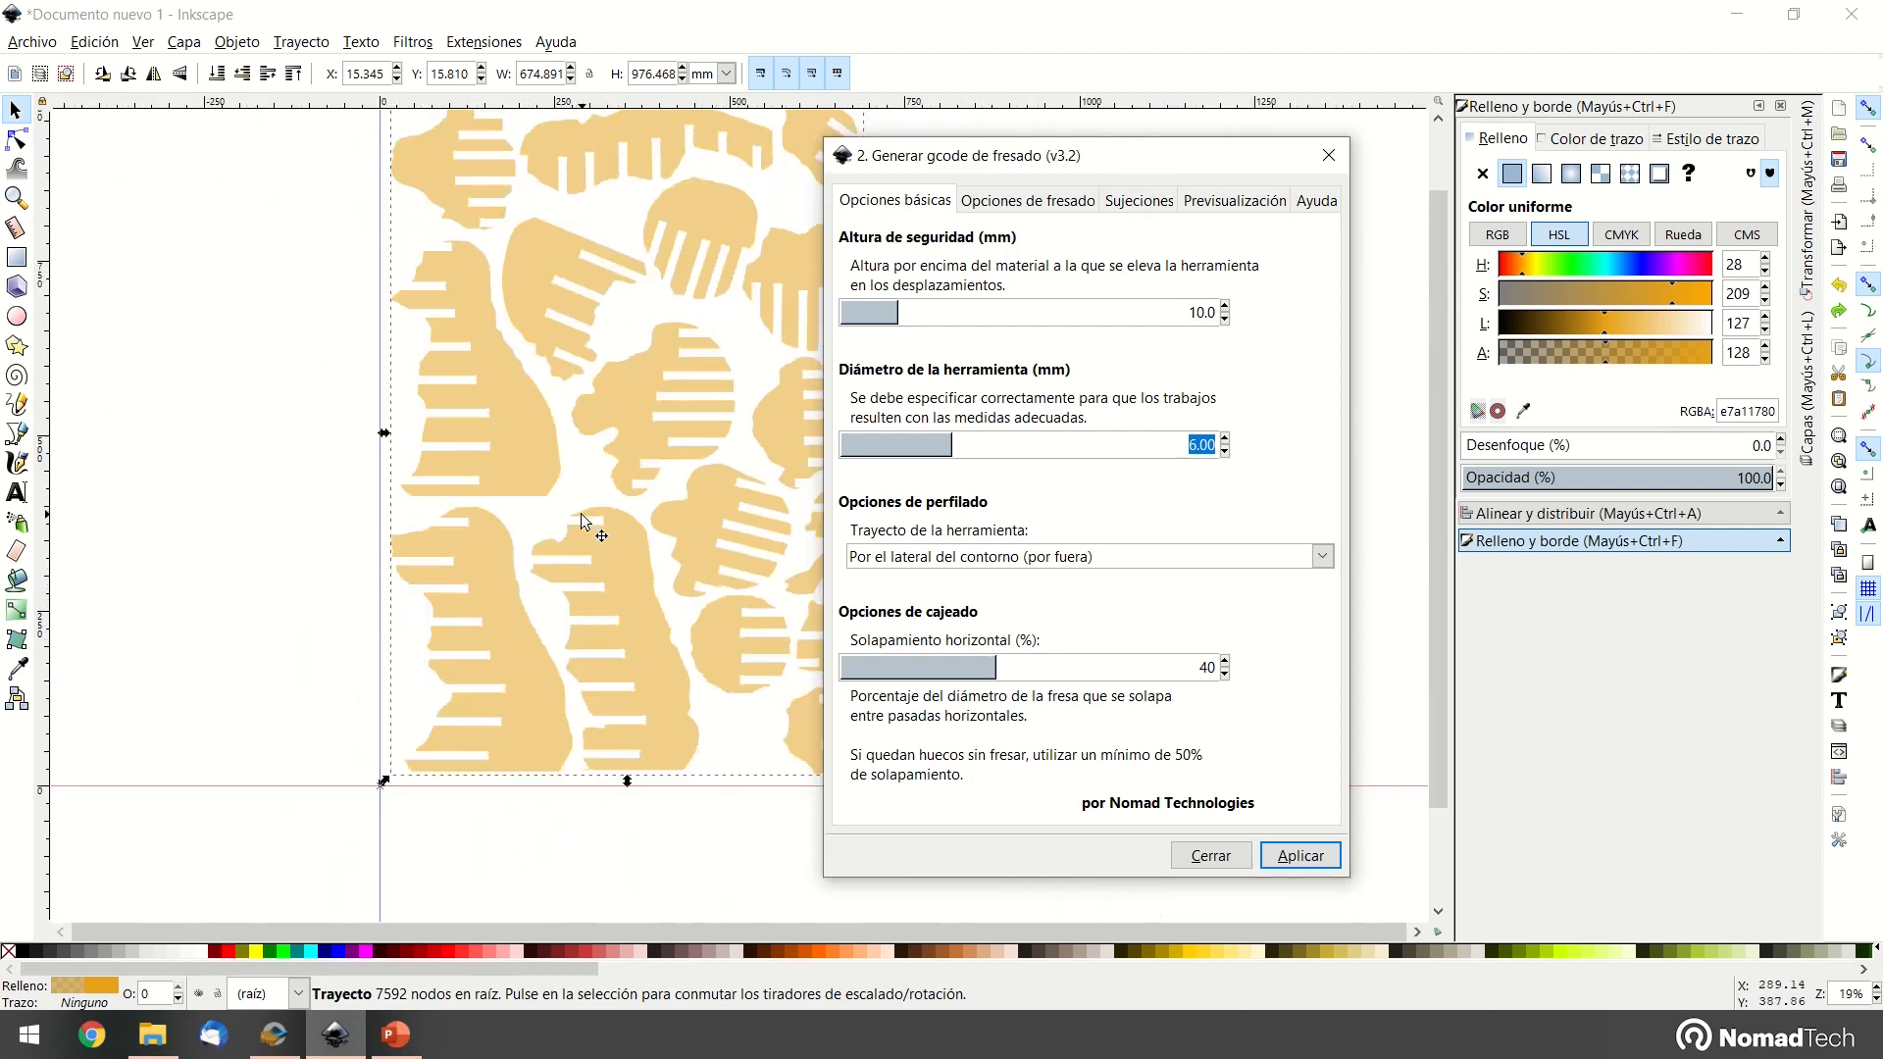
scroll(553, 518, "up", 1, "ctrl")
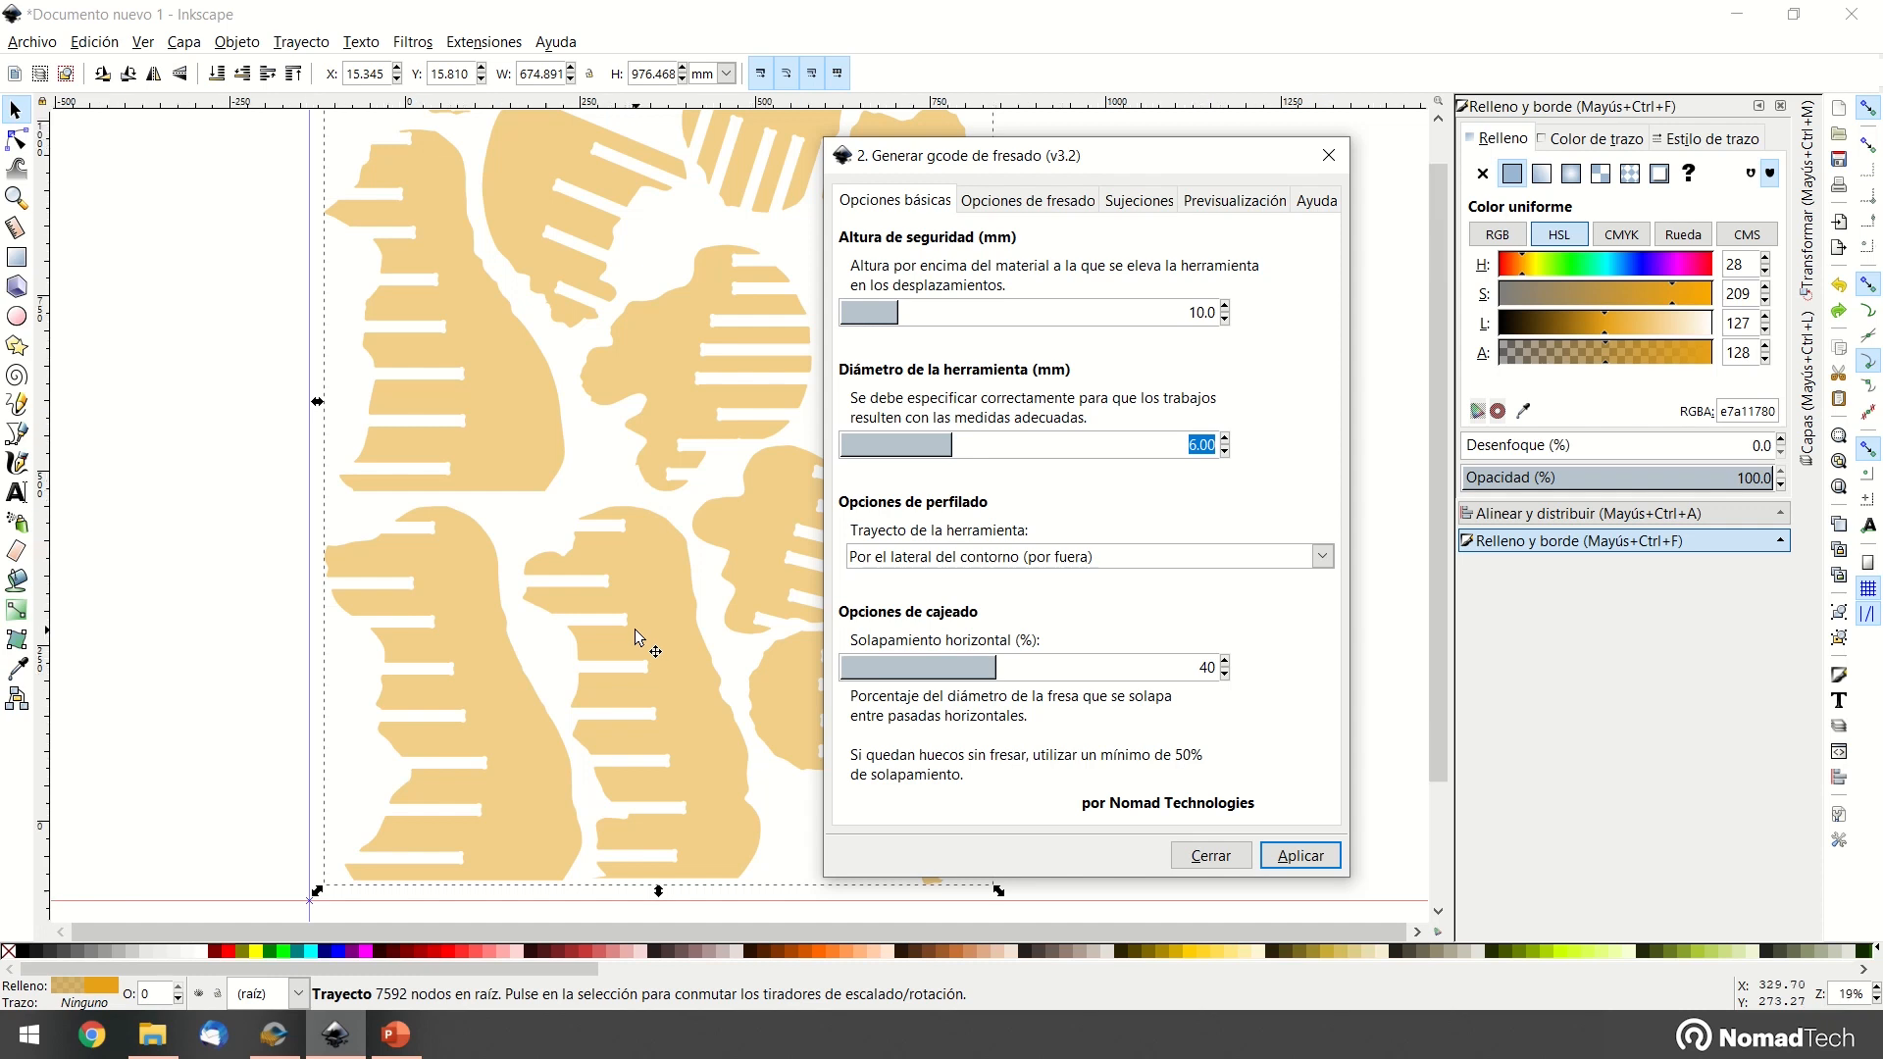
scroll(637, 630, "down", 1, "ctrl")
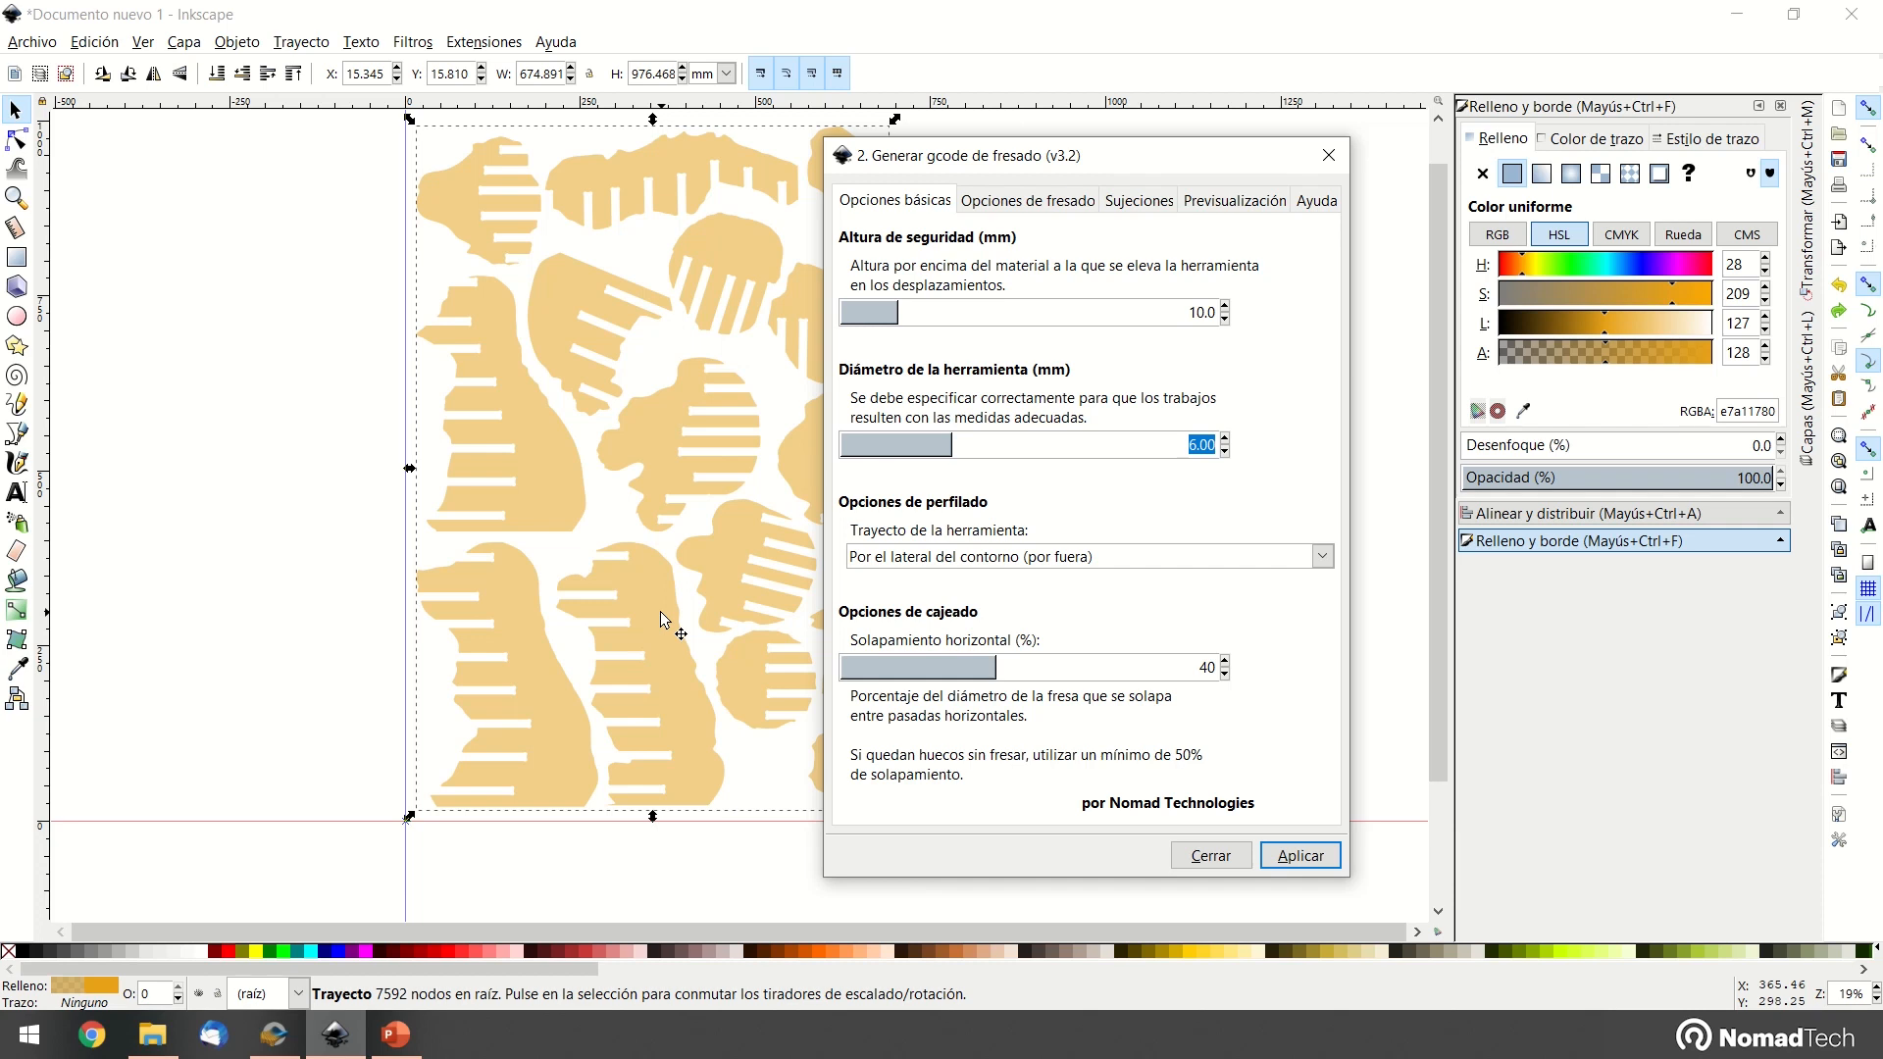
middle_click_drag(699, 522, 560, 528)
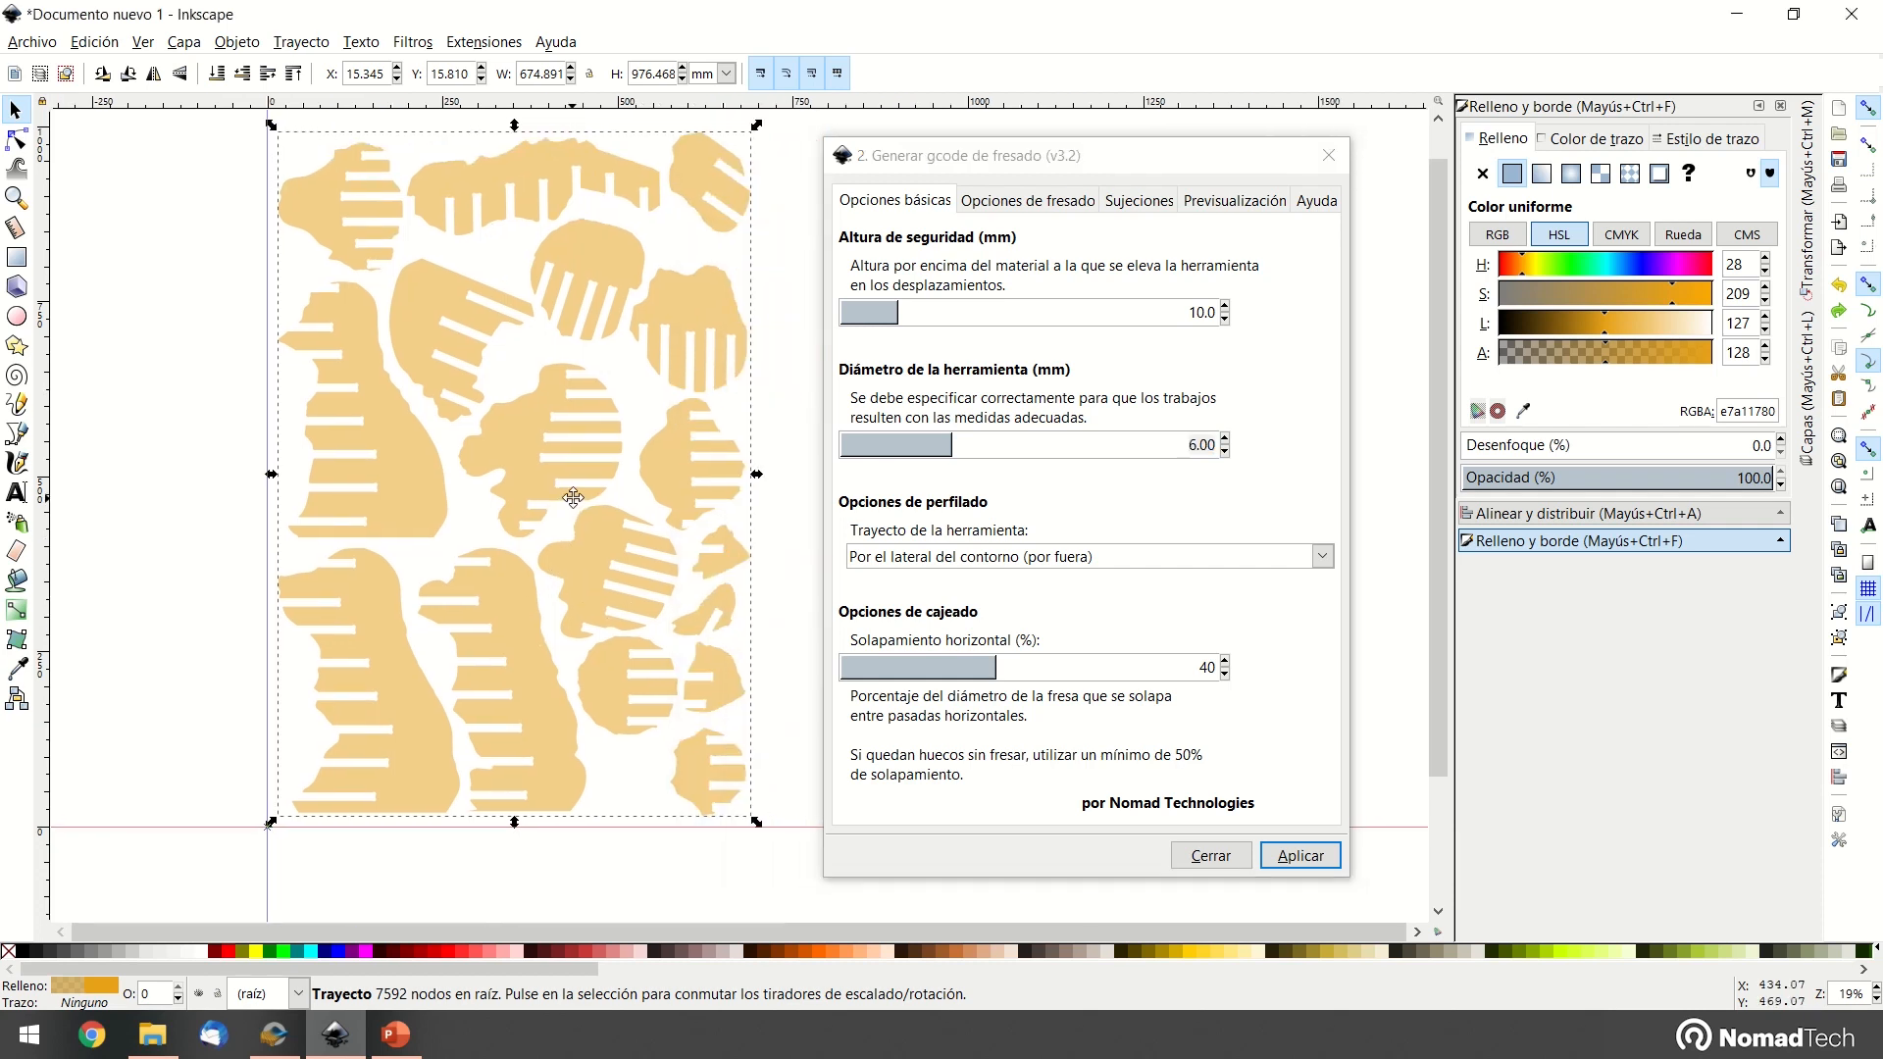
Set the milling tool diameter to 5.60 mm
left_click(1218, 448)
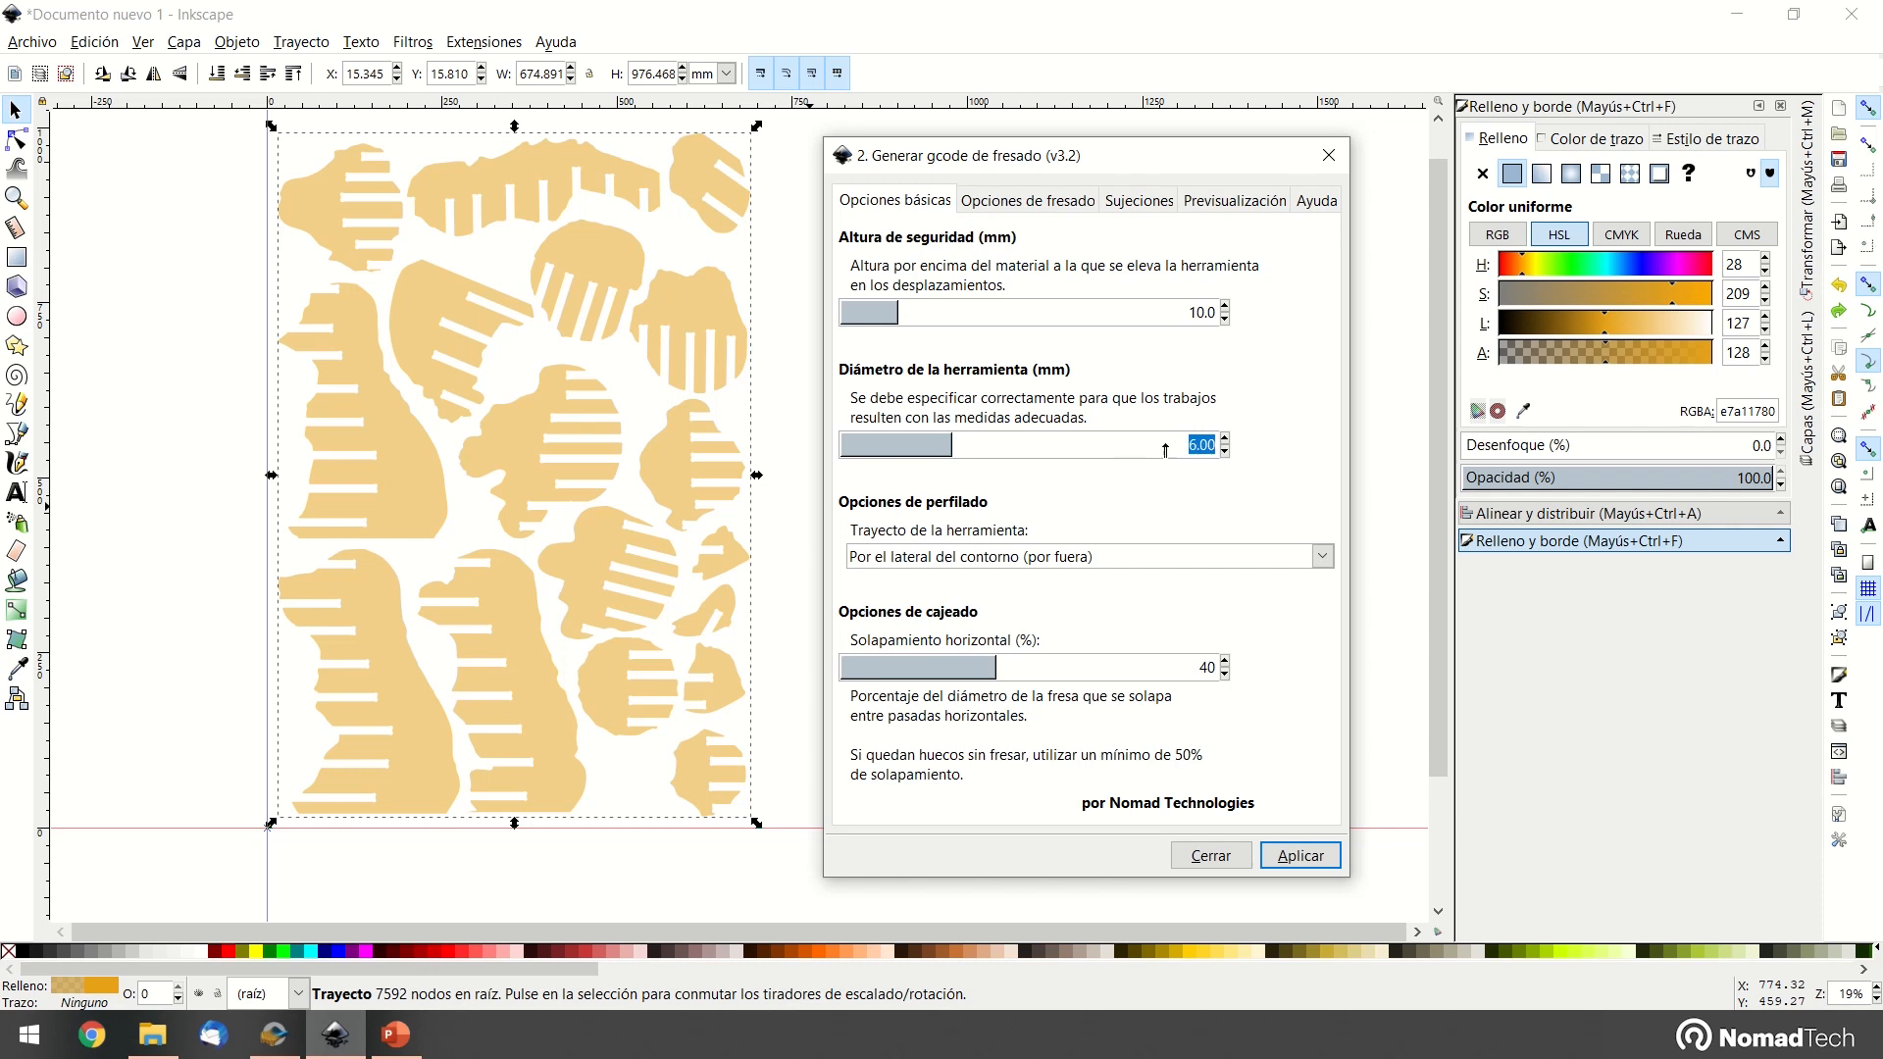
type("5")
key("BackSpace")
left_click(1215, 313)
left_click_drag(1199, 446, 1207, 446)
type("6")
left_click(1222, 313)
left_click_drag(1204, 444, 1200, 444)
left_click(985, 561)
left_click(992, 565)
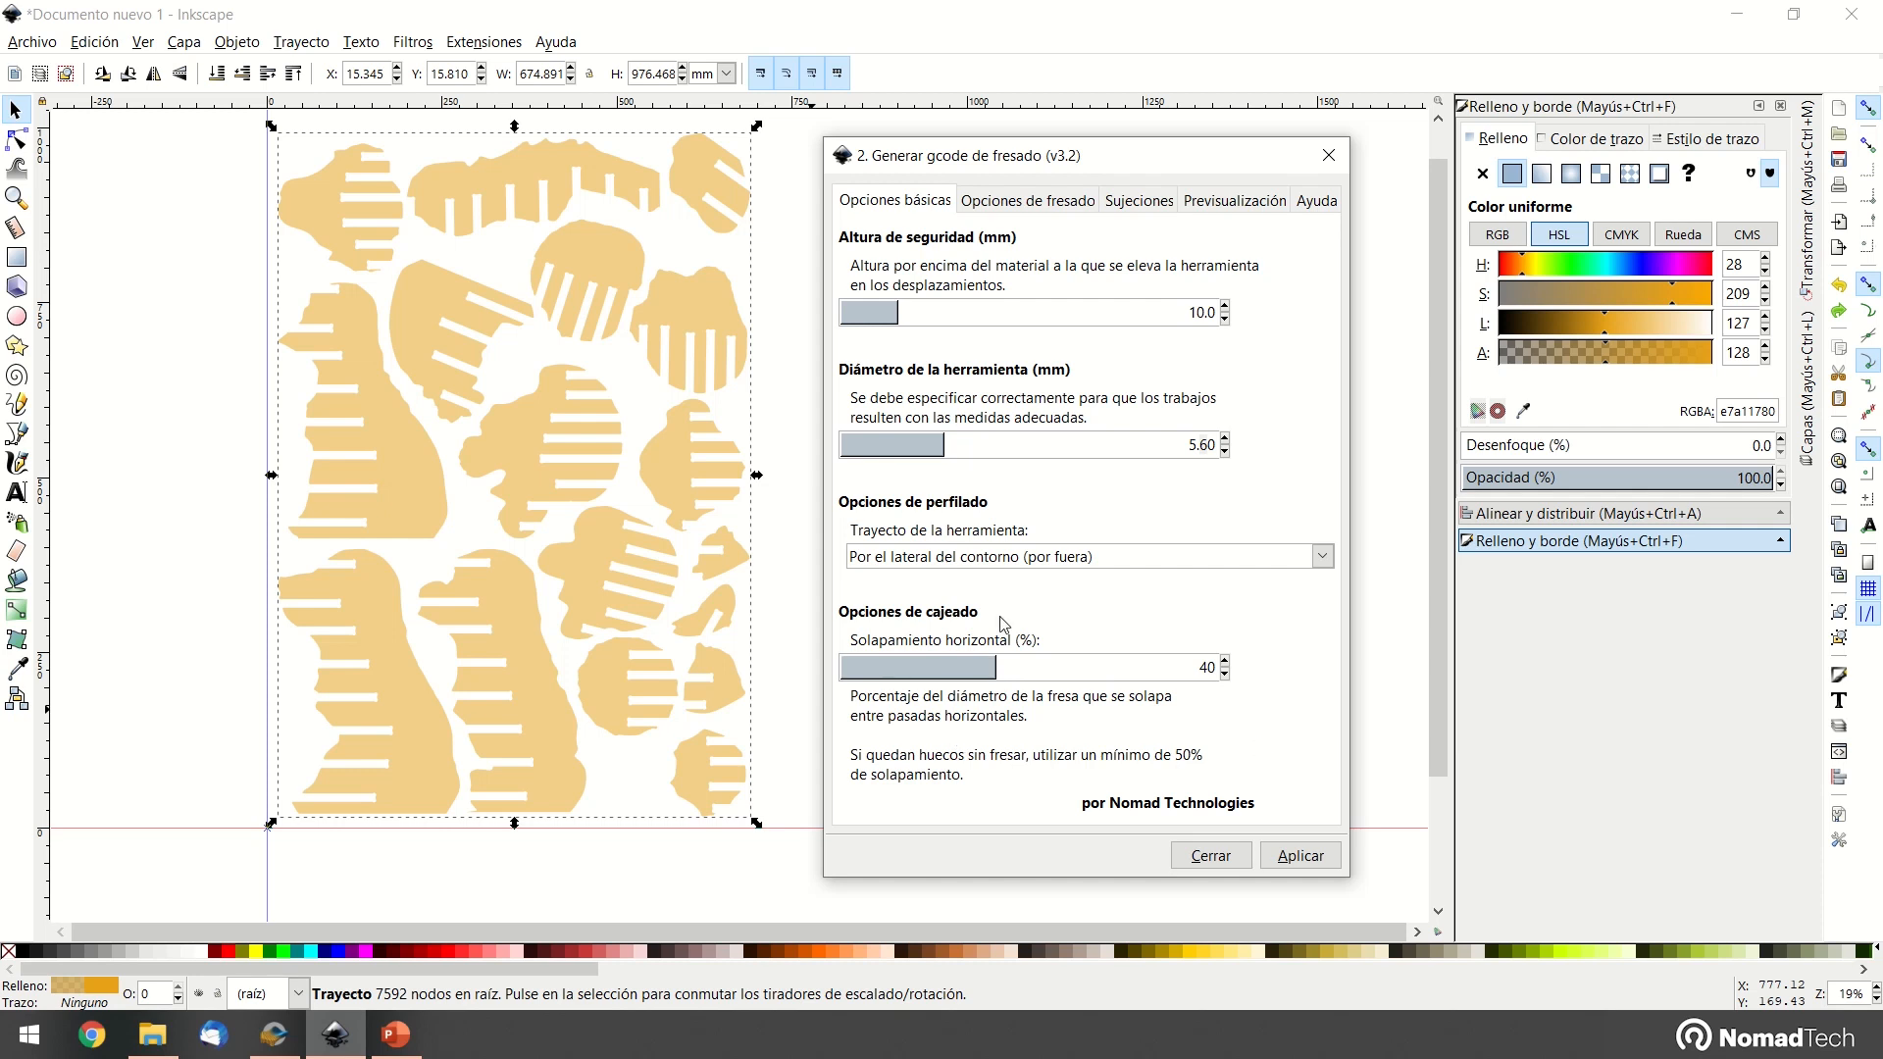
Set the plunge speed to 350 mm/min and review the total milling depth and the maximum depth per pass
left_click(1003, 201)
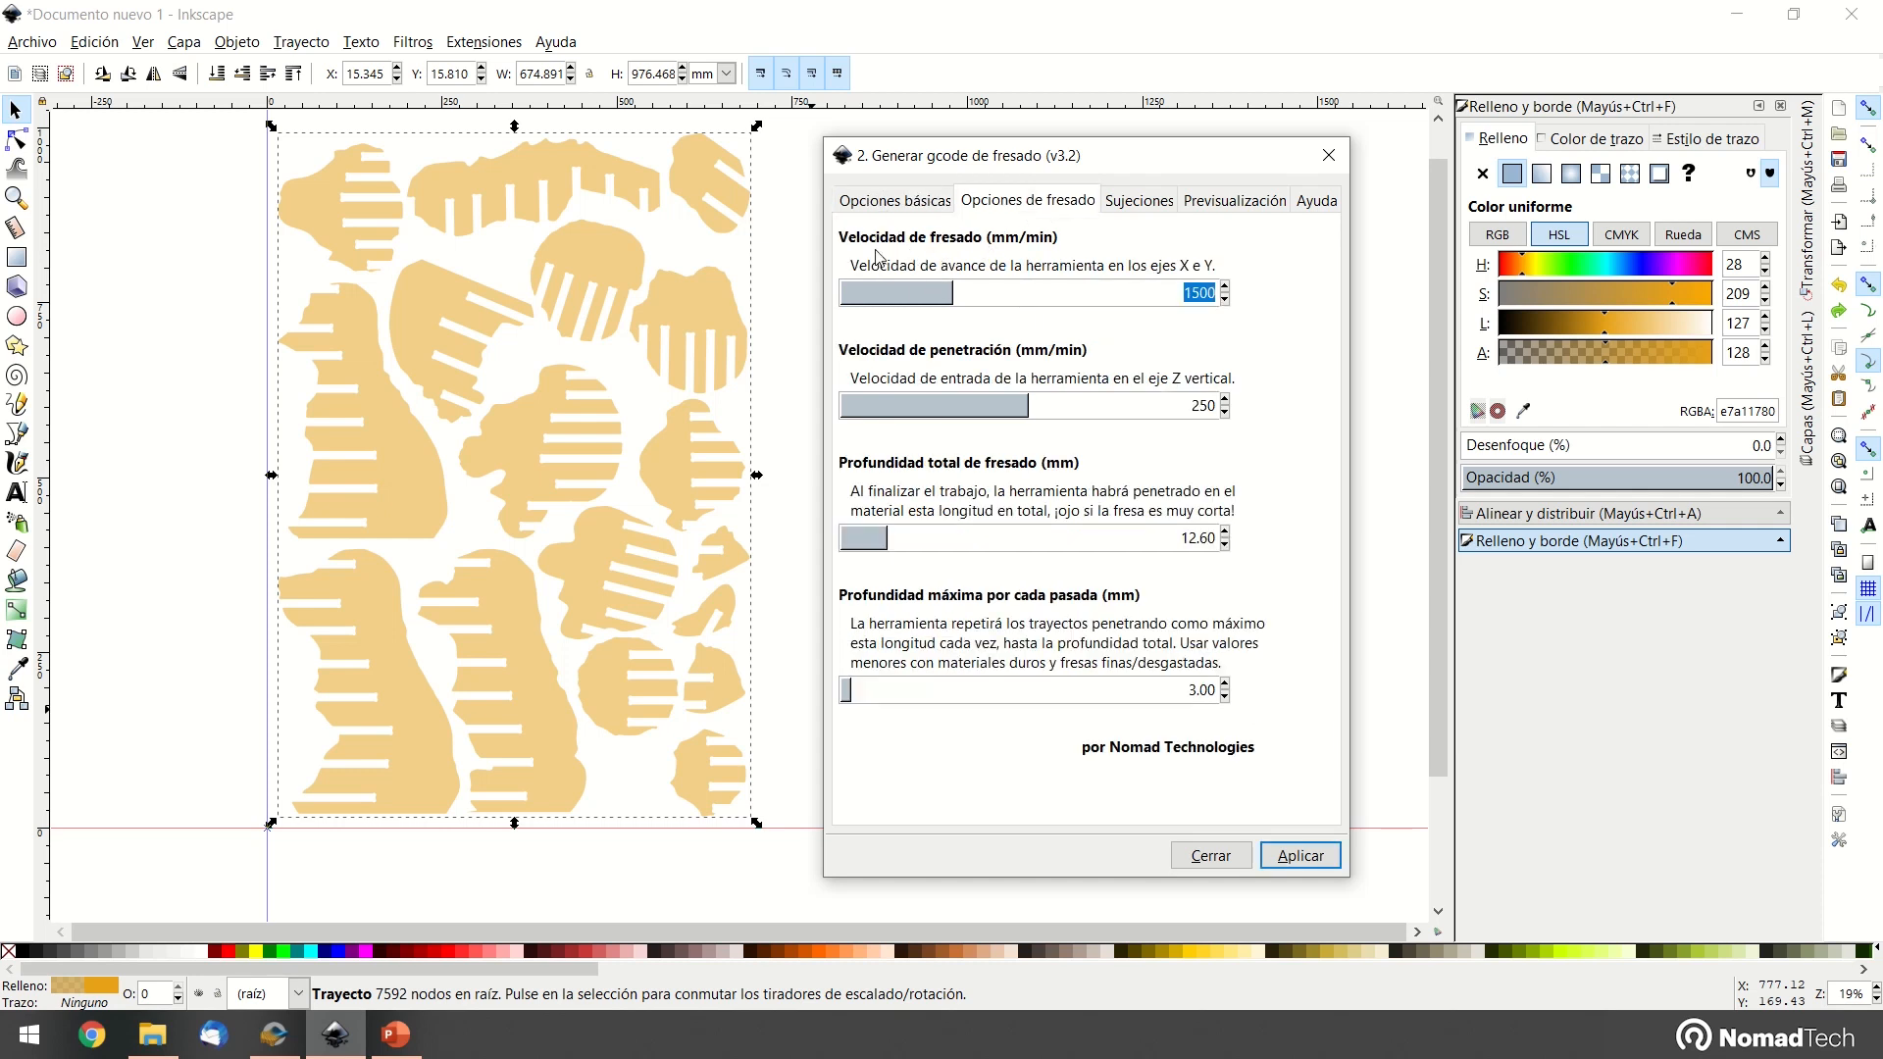
left_click(1209, 294)
left_click(1212, 406)
double_click(1175, 404)
type("350")
left_click(1217, 538)
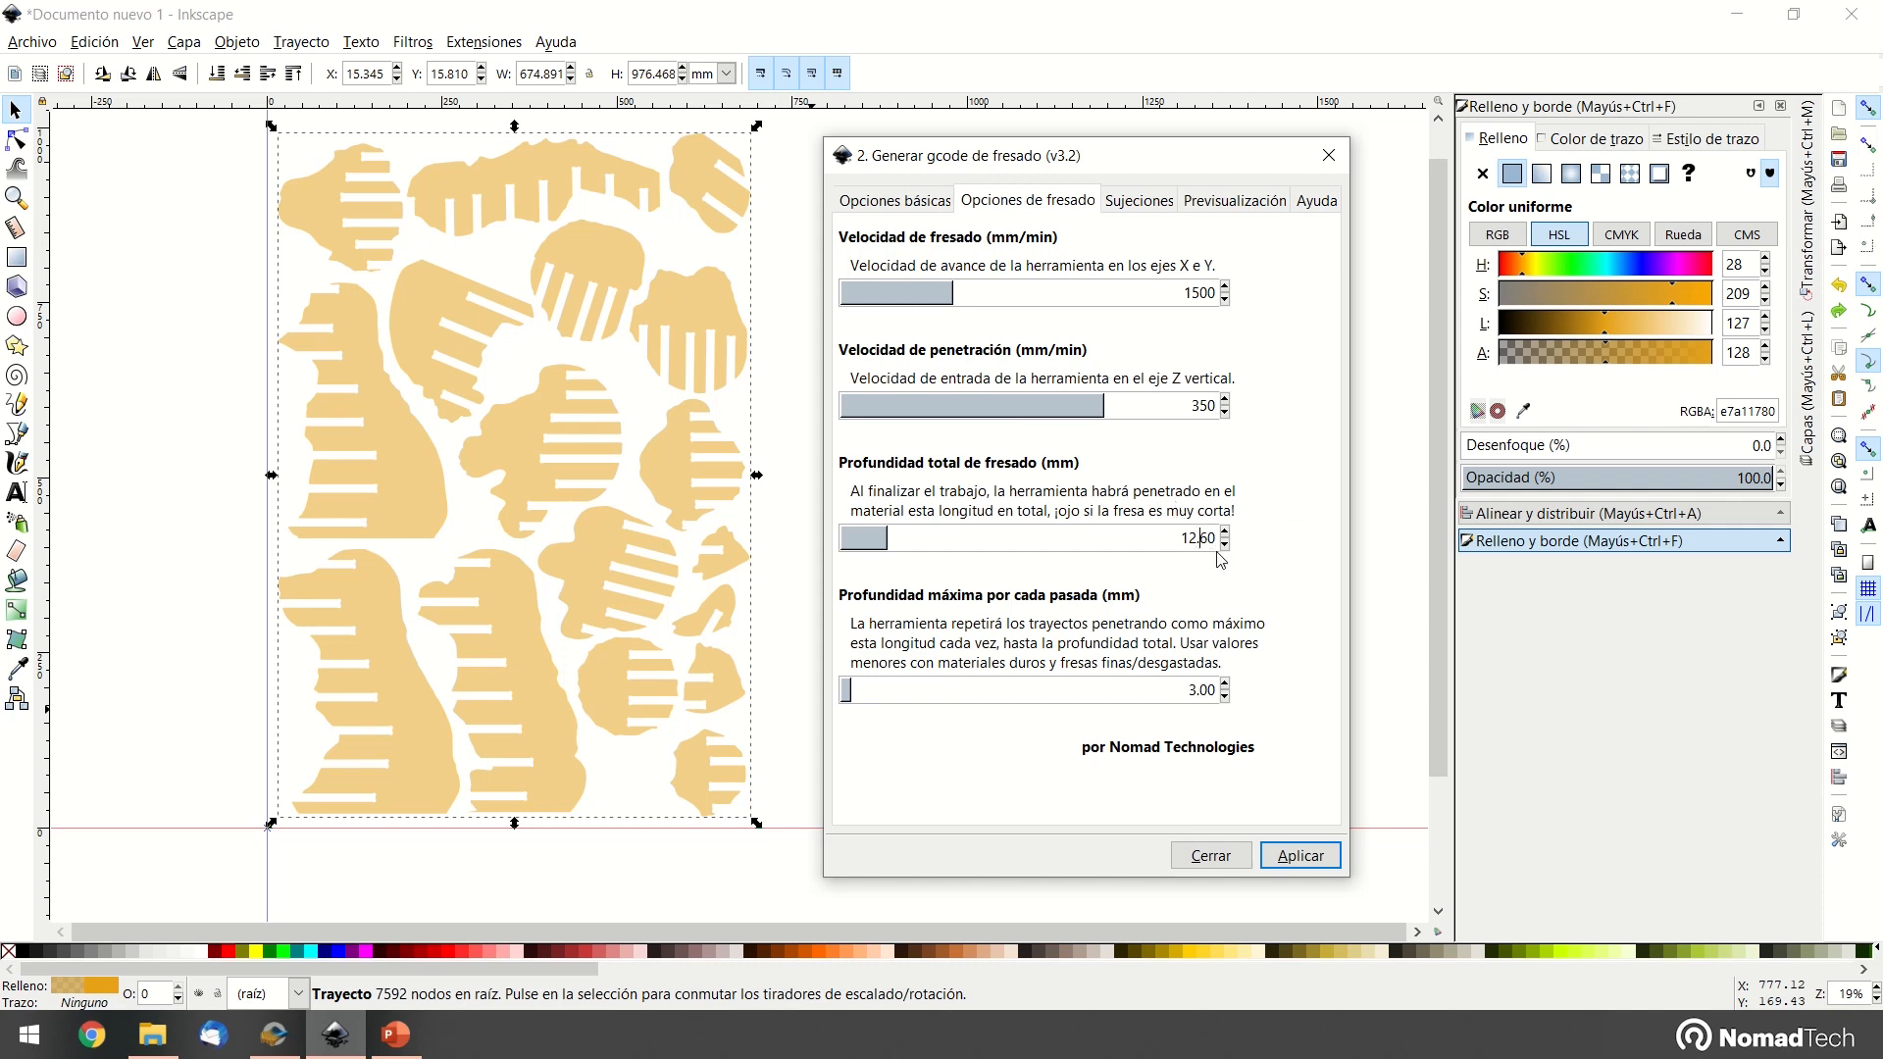
left_click_drag(1219, 538, 1180, 542)
double_click(1213, 692)
left_click(1207, 689)
Set the holding tabs on the parts to a width of 5 mm and a height of 3 mm
left_click(1138, 200)
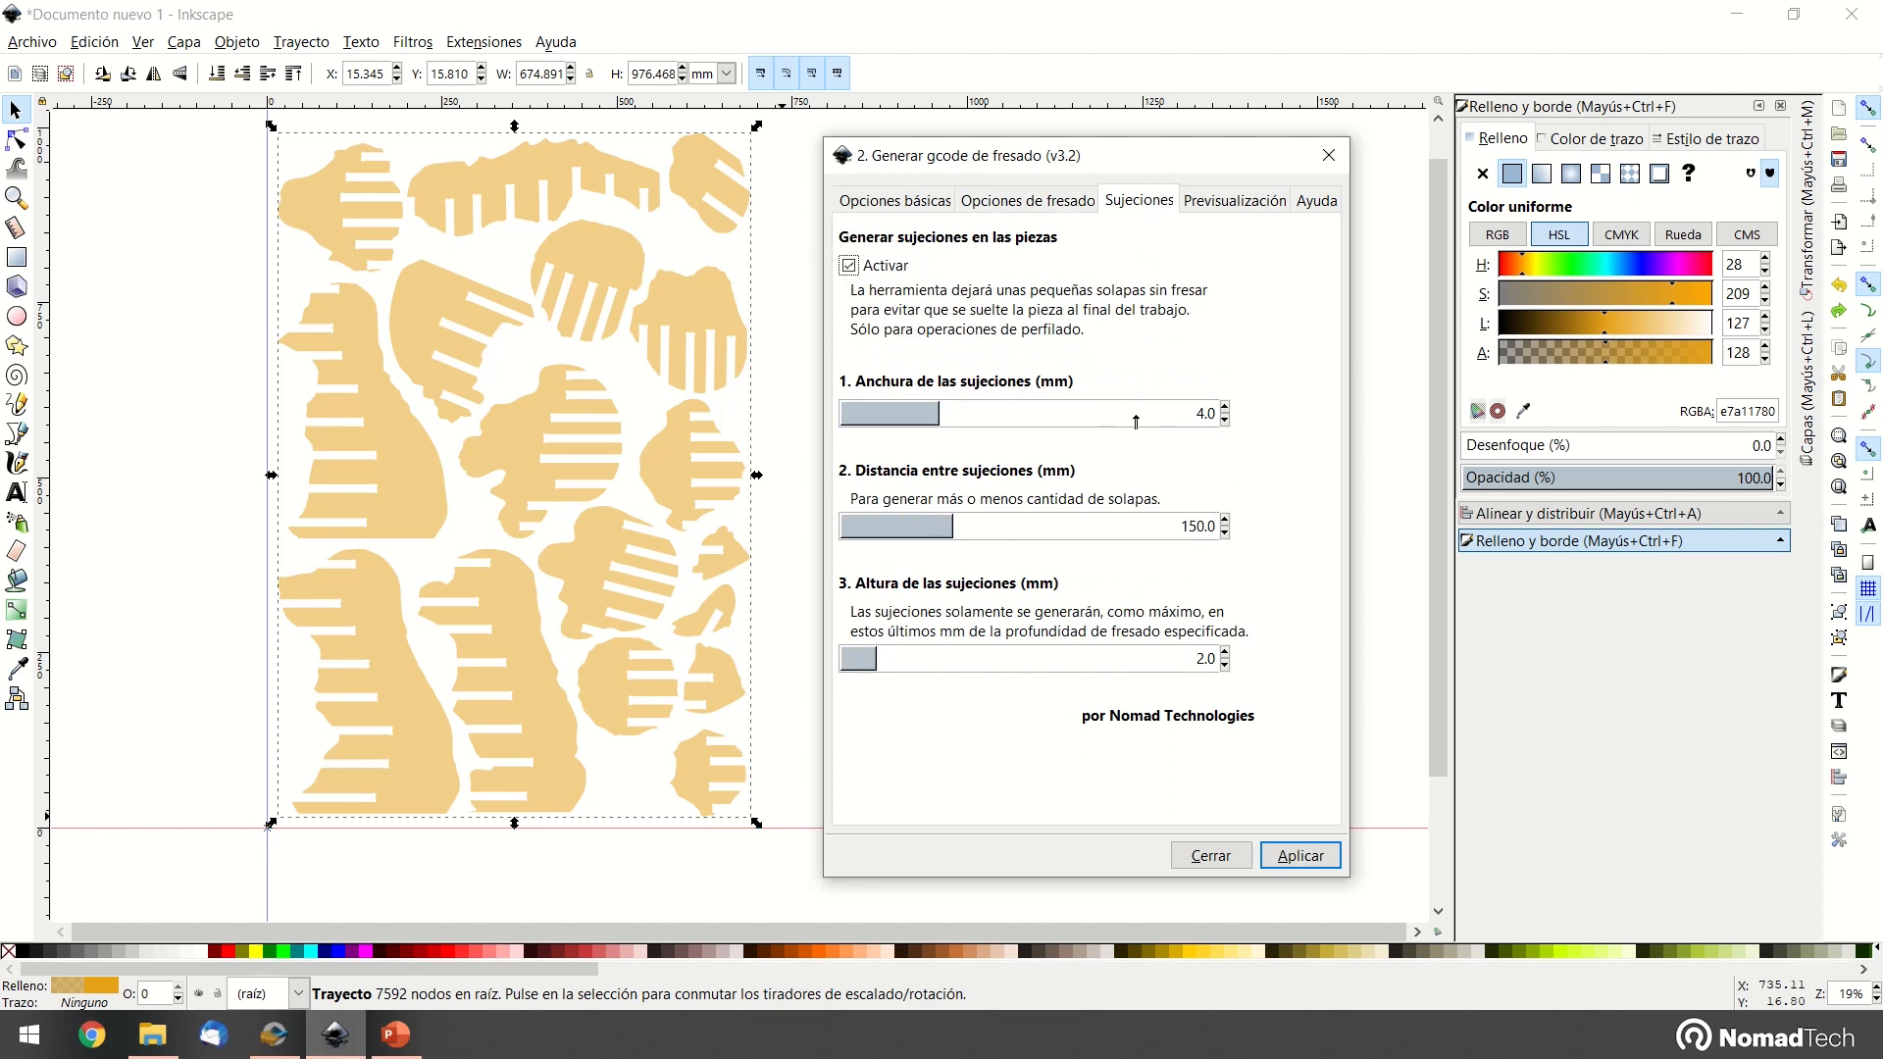
left_click(1201, 415)
left_click_drag(1200, 415, 1183, 415)
type("3")
left_click(1206, 412)
left_click_drag(1202, 526, 1180, 526)
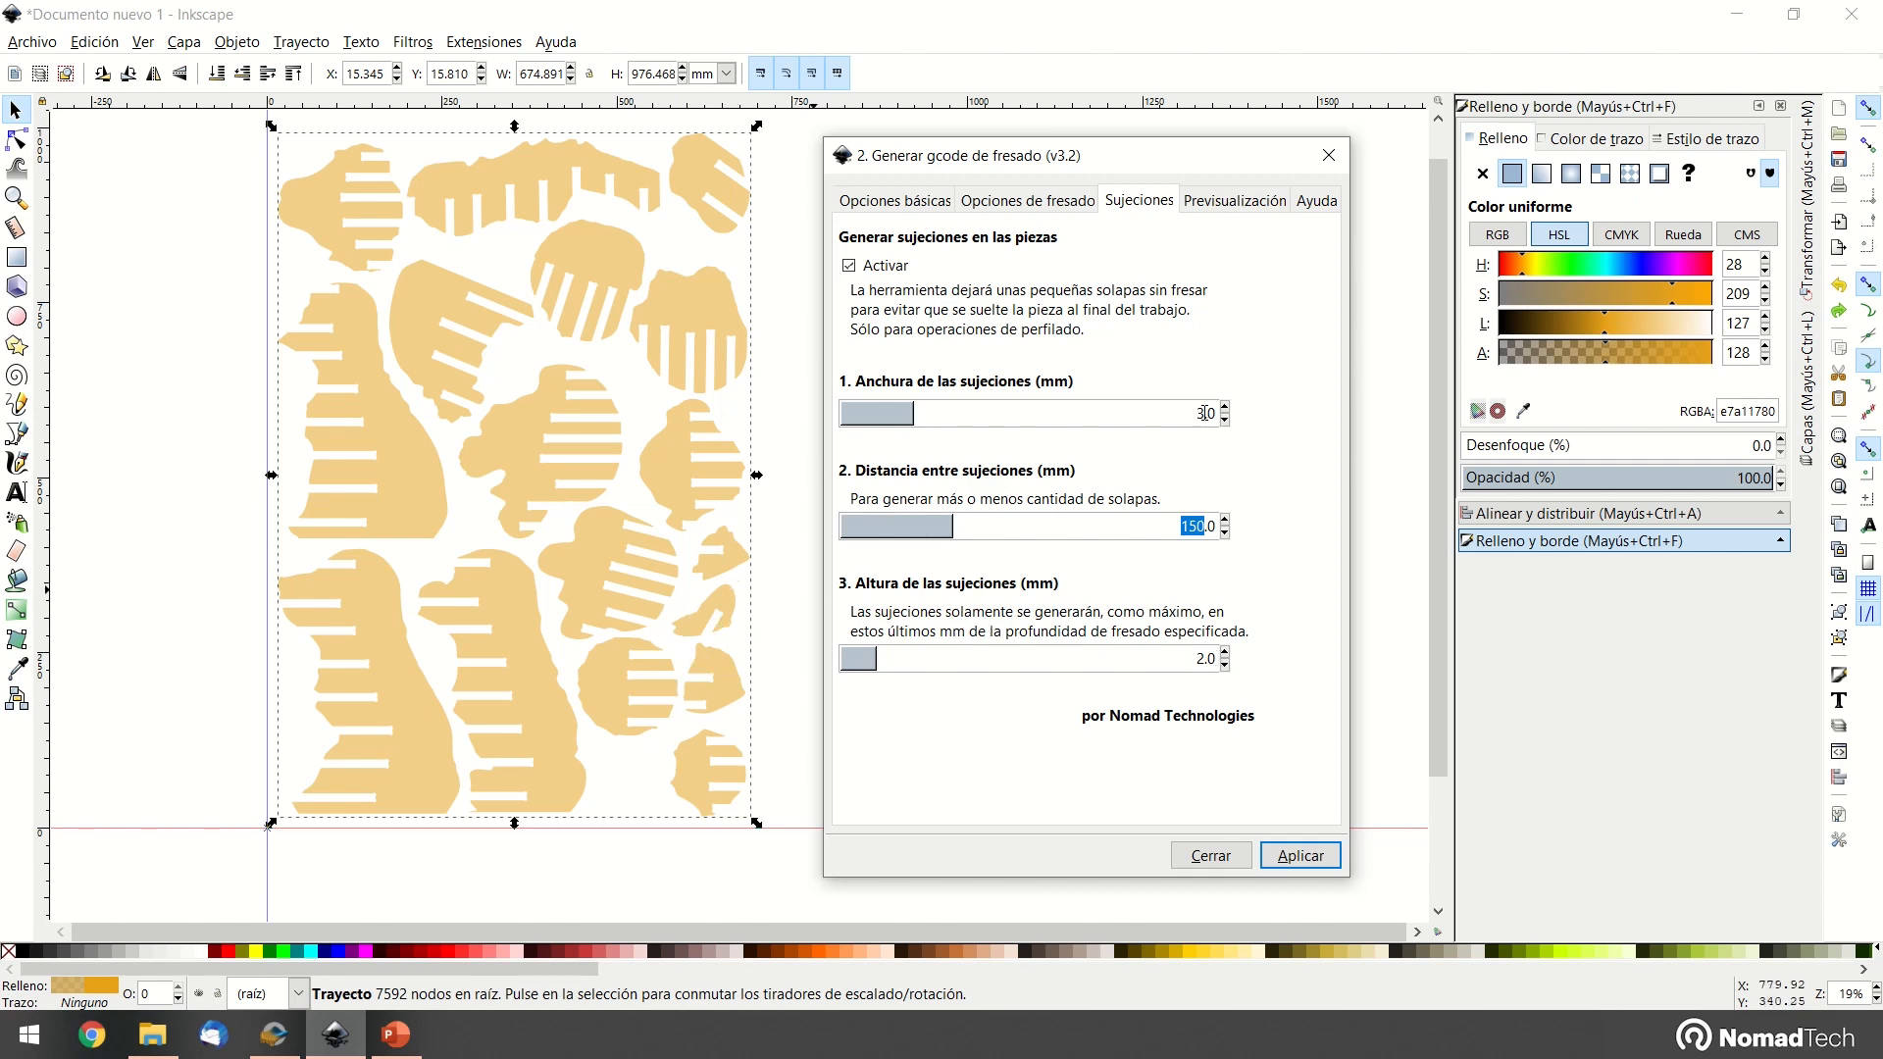
left_click_drag(1205, 413, 1144, 419)
type("5")
left_click_drag(1205, 659, 1194, 660)
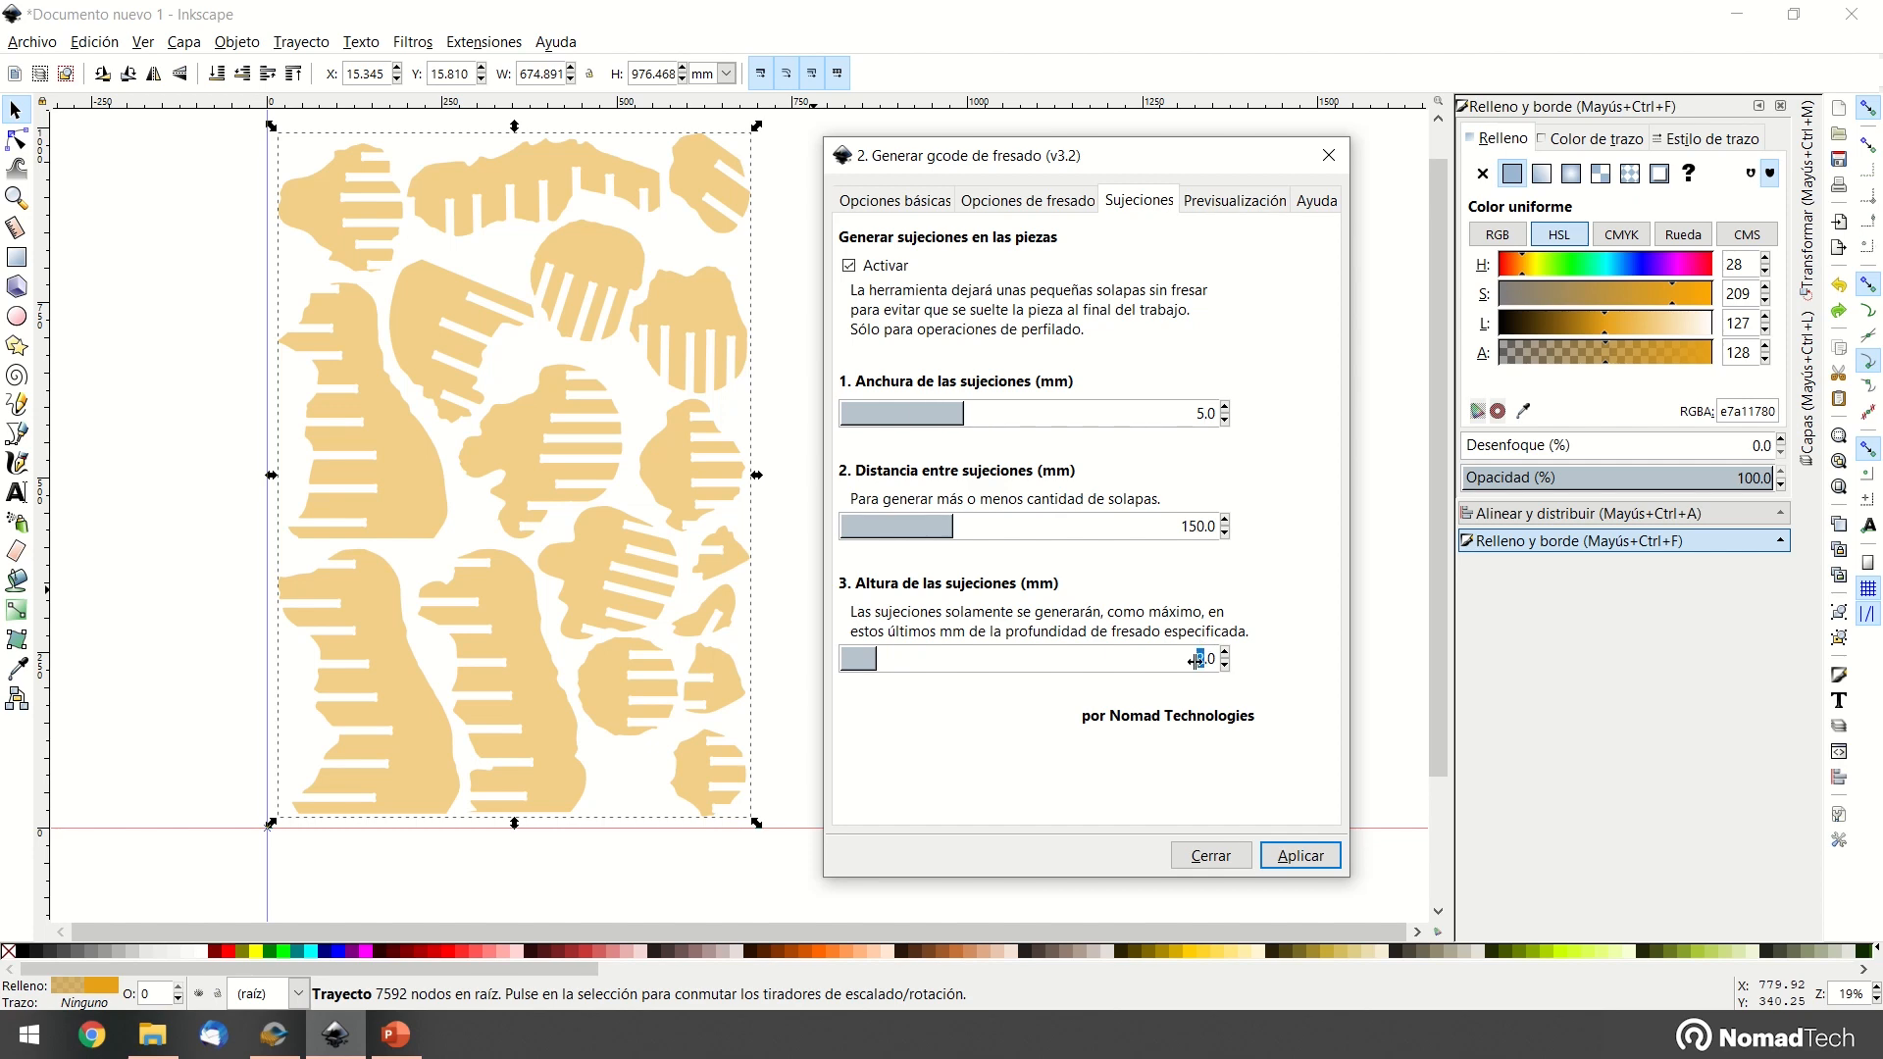
type("3")
key("Return")
Generate the milling G-code with the Flechas (lento) preview and save it on the desktop as "Corte piezas escultura"
left_click(1231, 203)
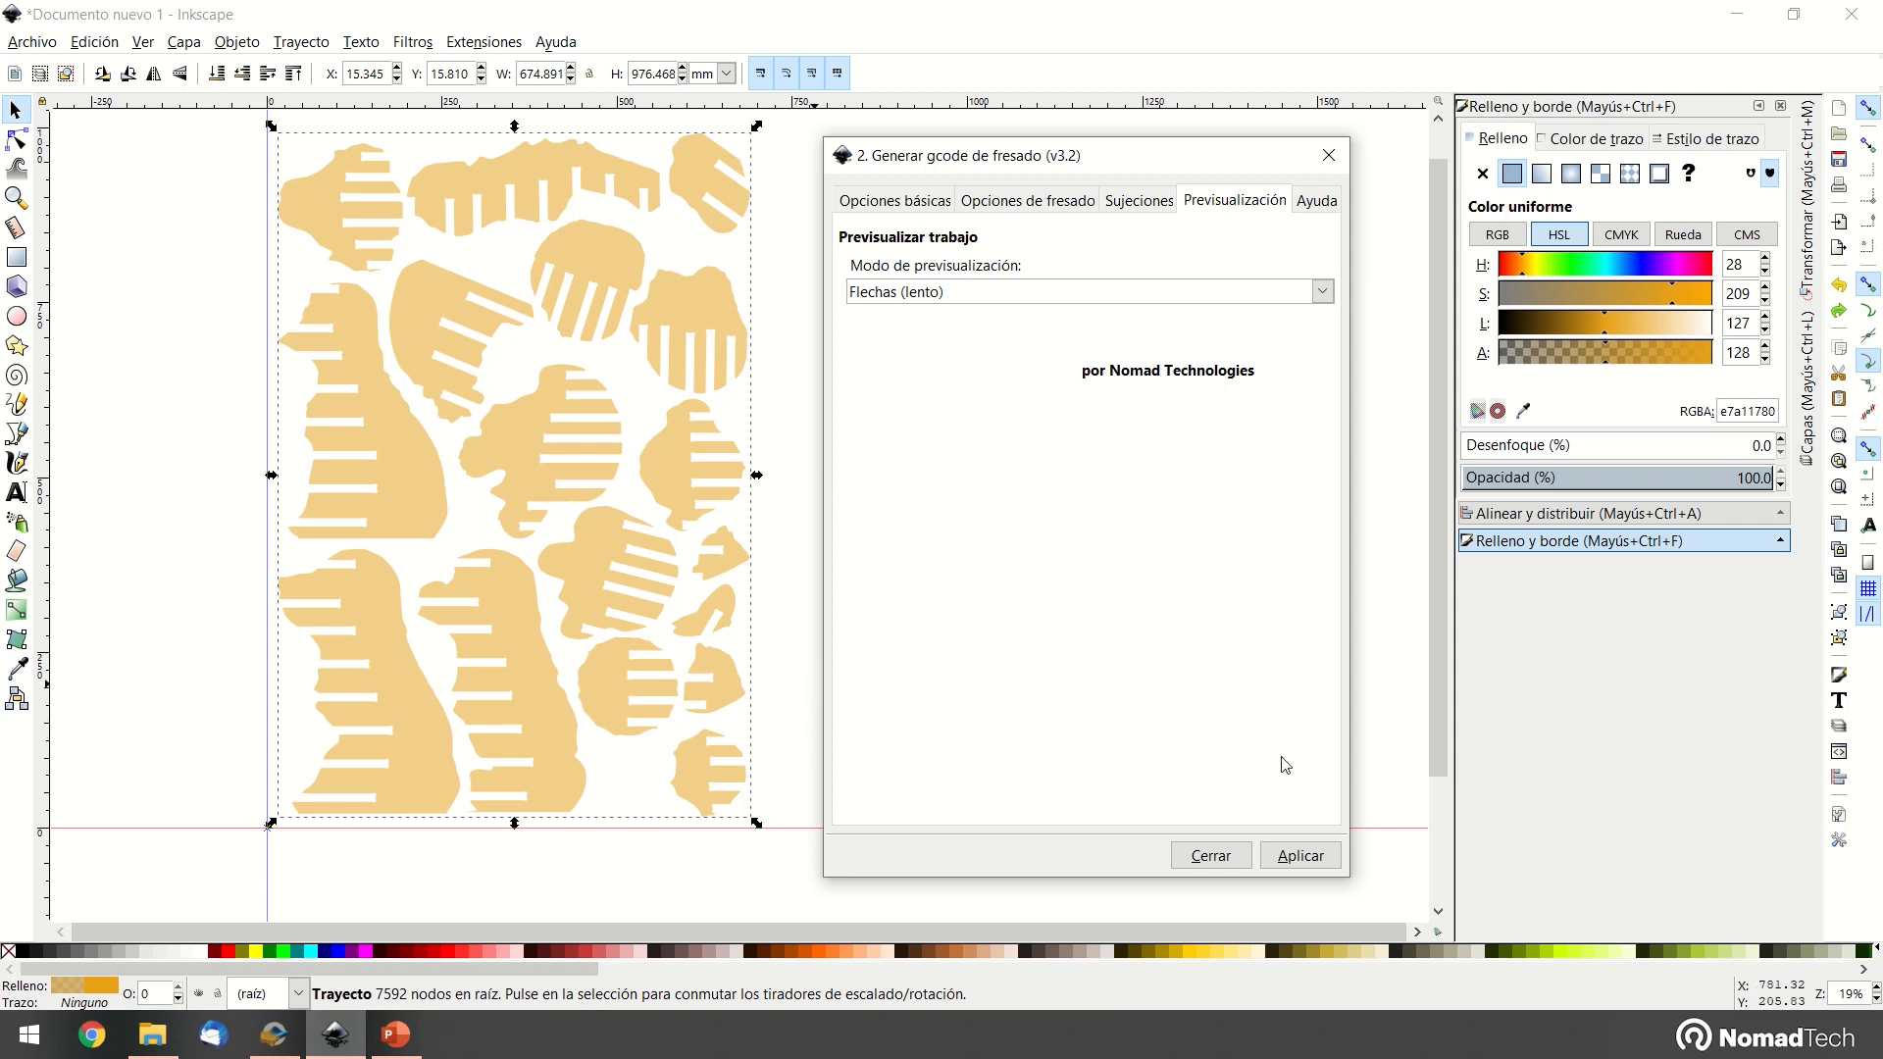
left_click(1324, 858)
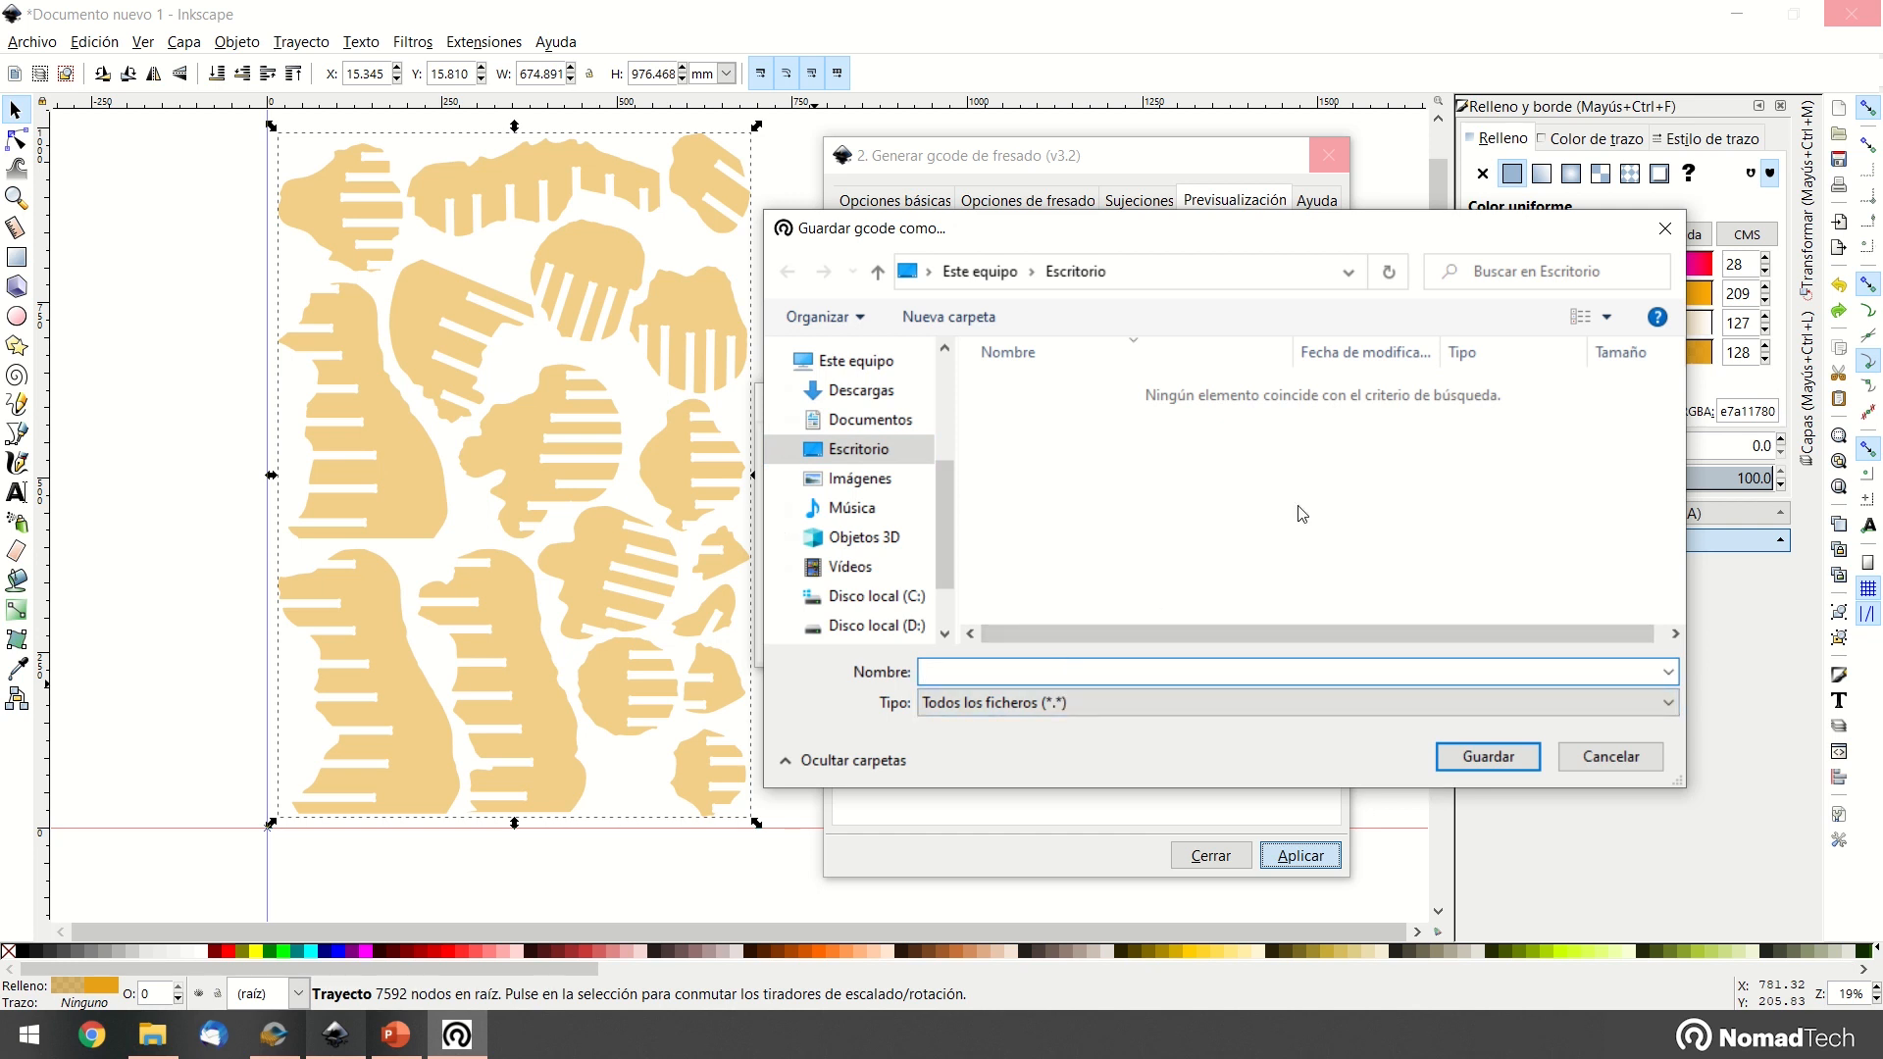
type("Corte piezas escultura")
left_click(1480, 778)
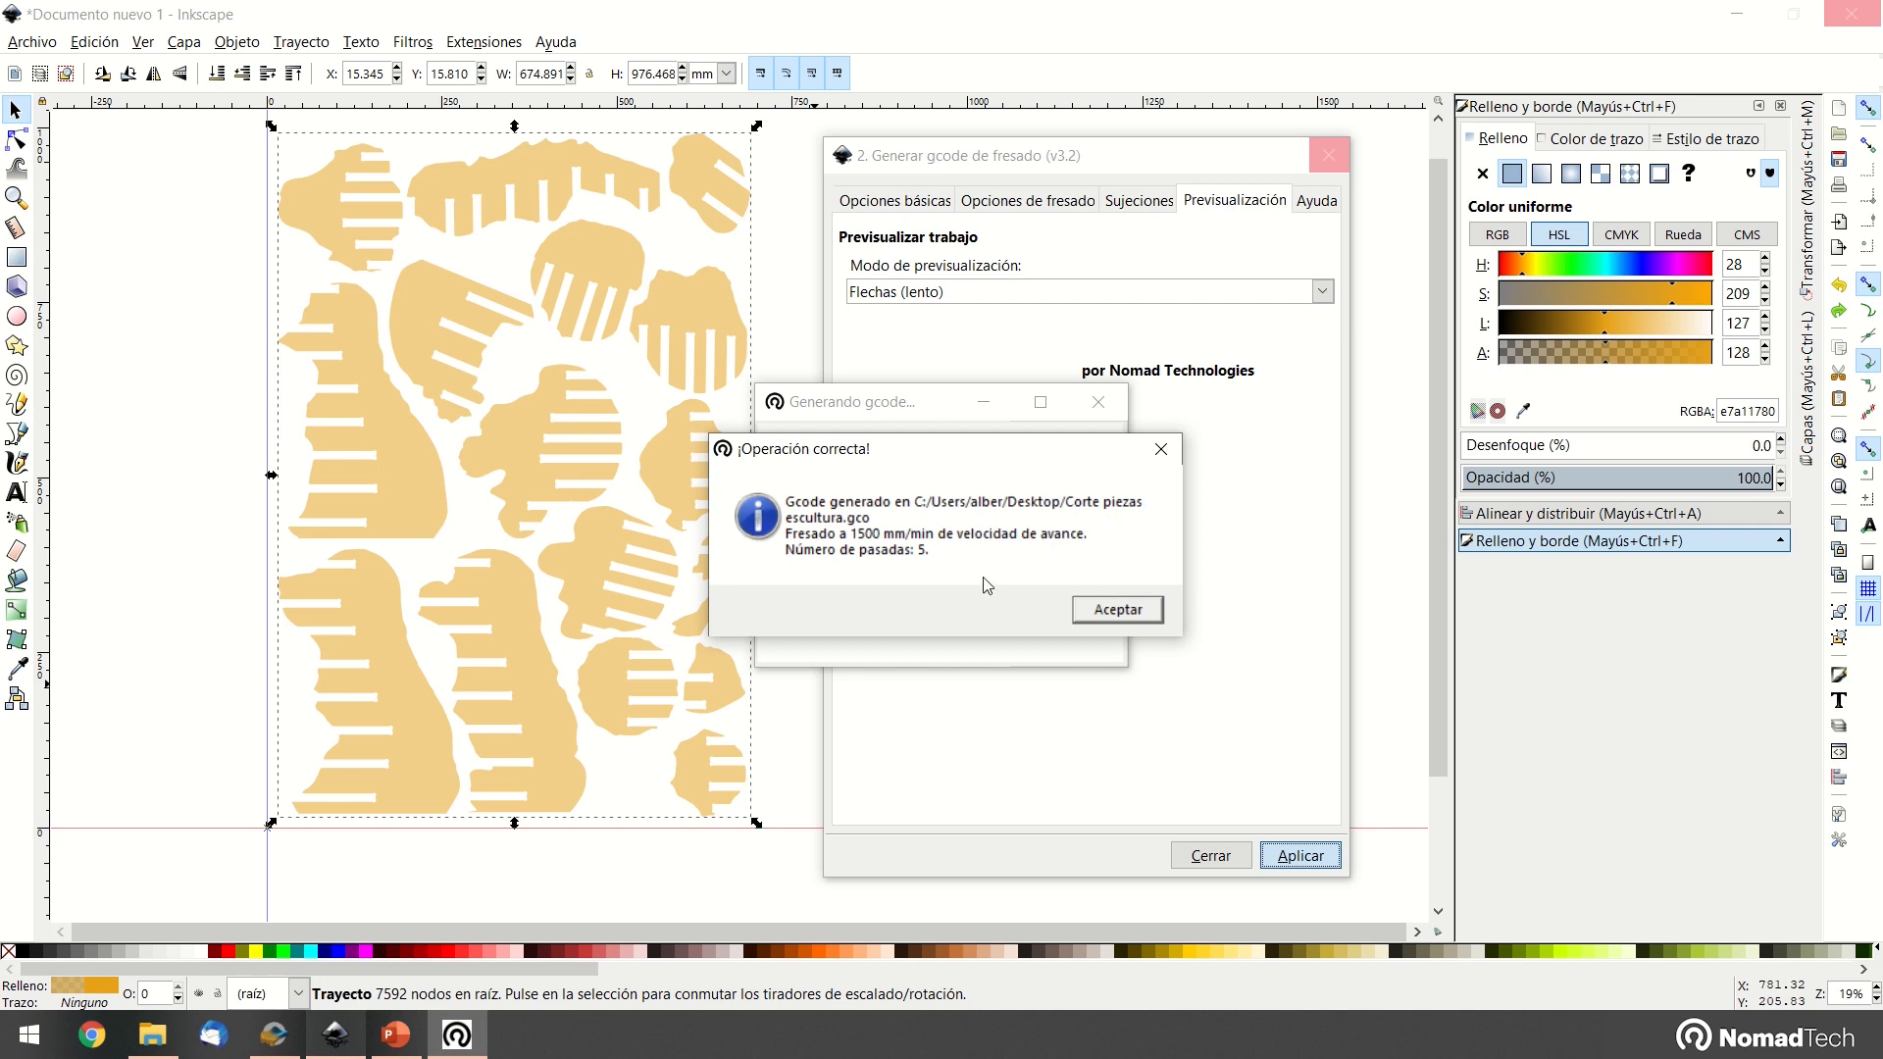
left_click(1110, 604)
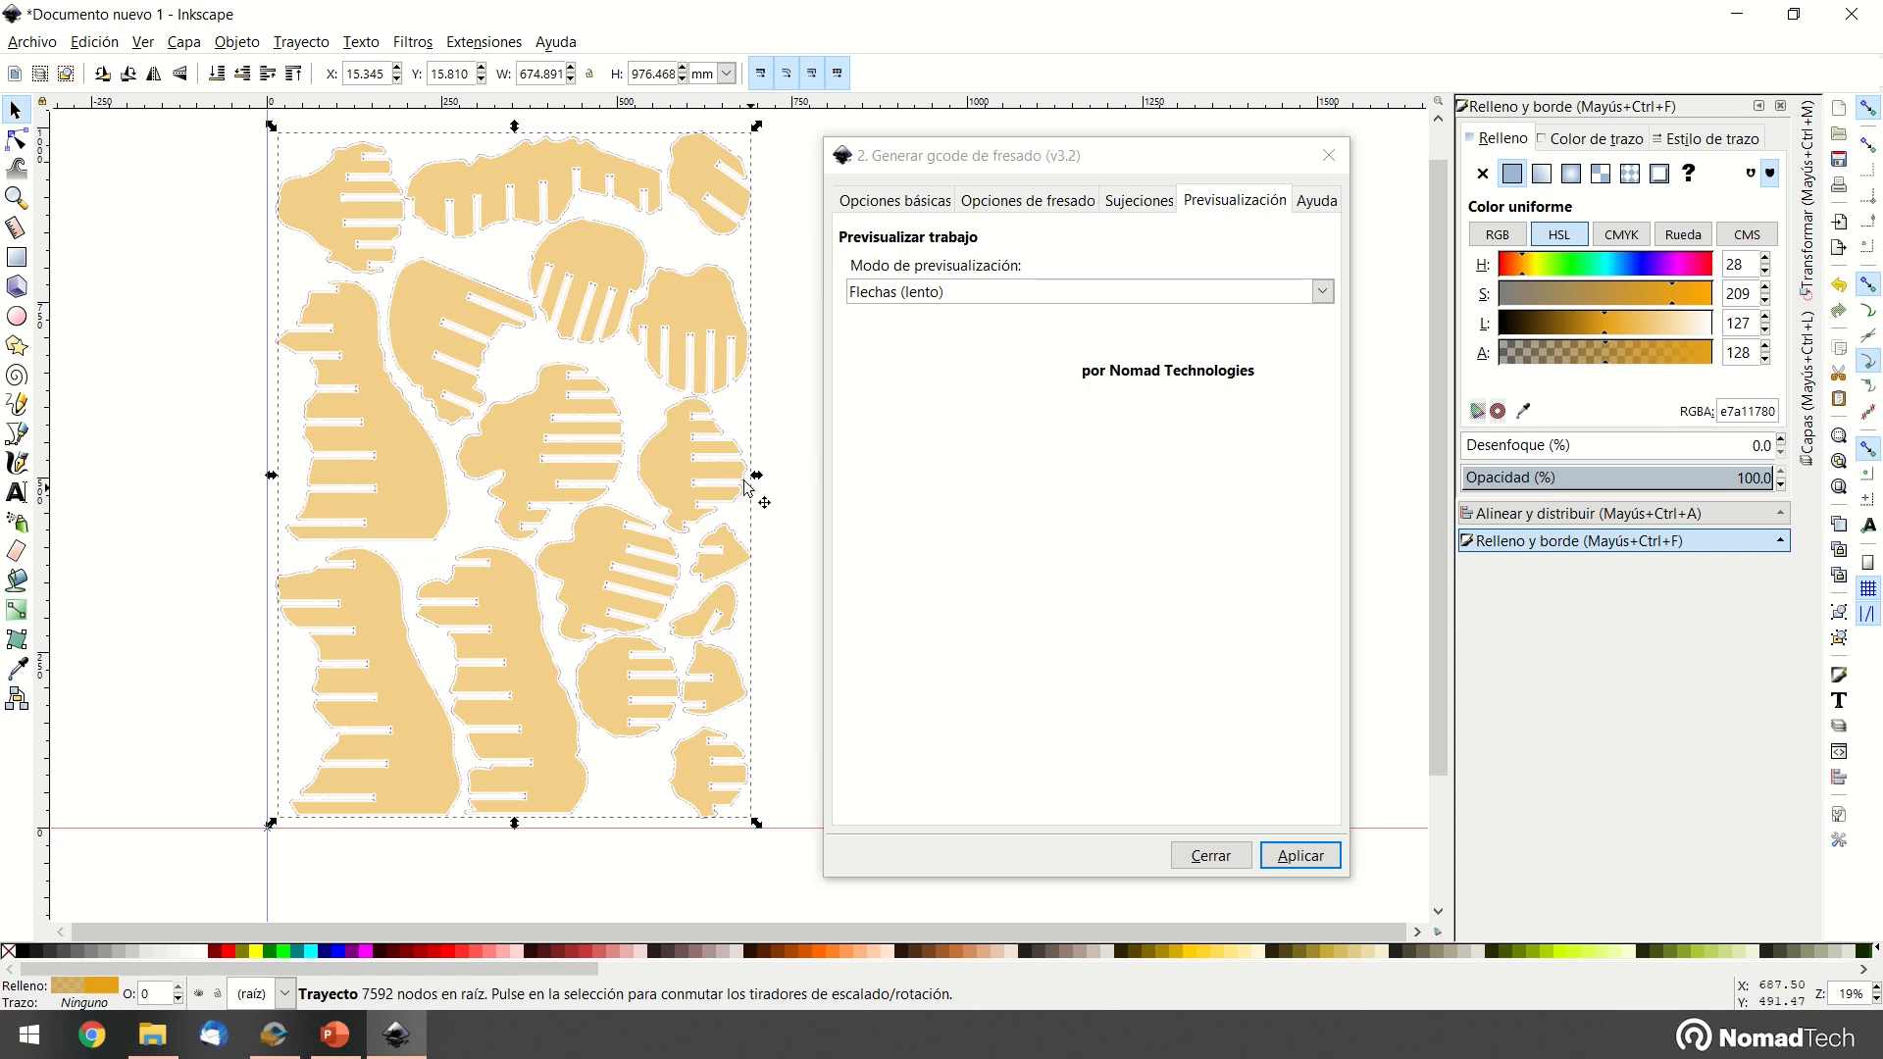
Close the G-code extension and examine the toolpath preview around the outlines, slots and tabs of the parts
scroll(435, 615, "up", 1, "ctrl")
scroll(435, 608, "up", 3, "ctrl")
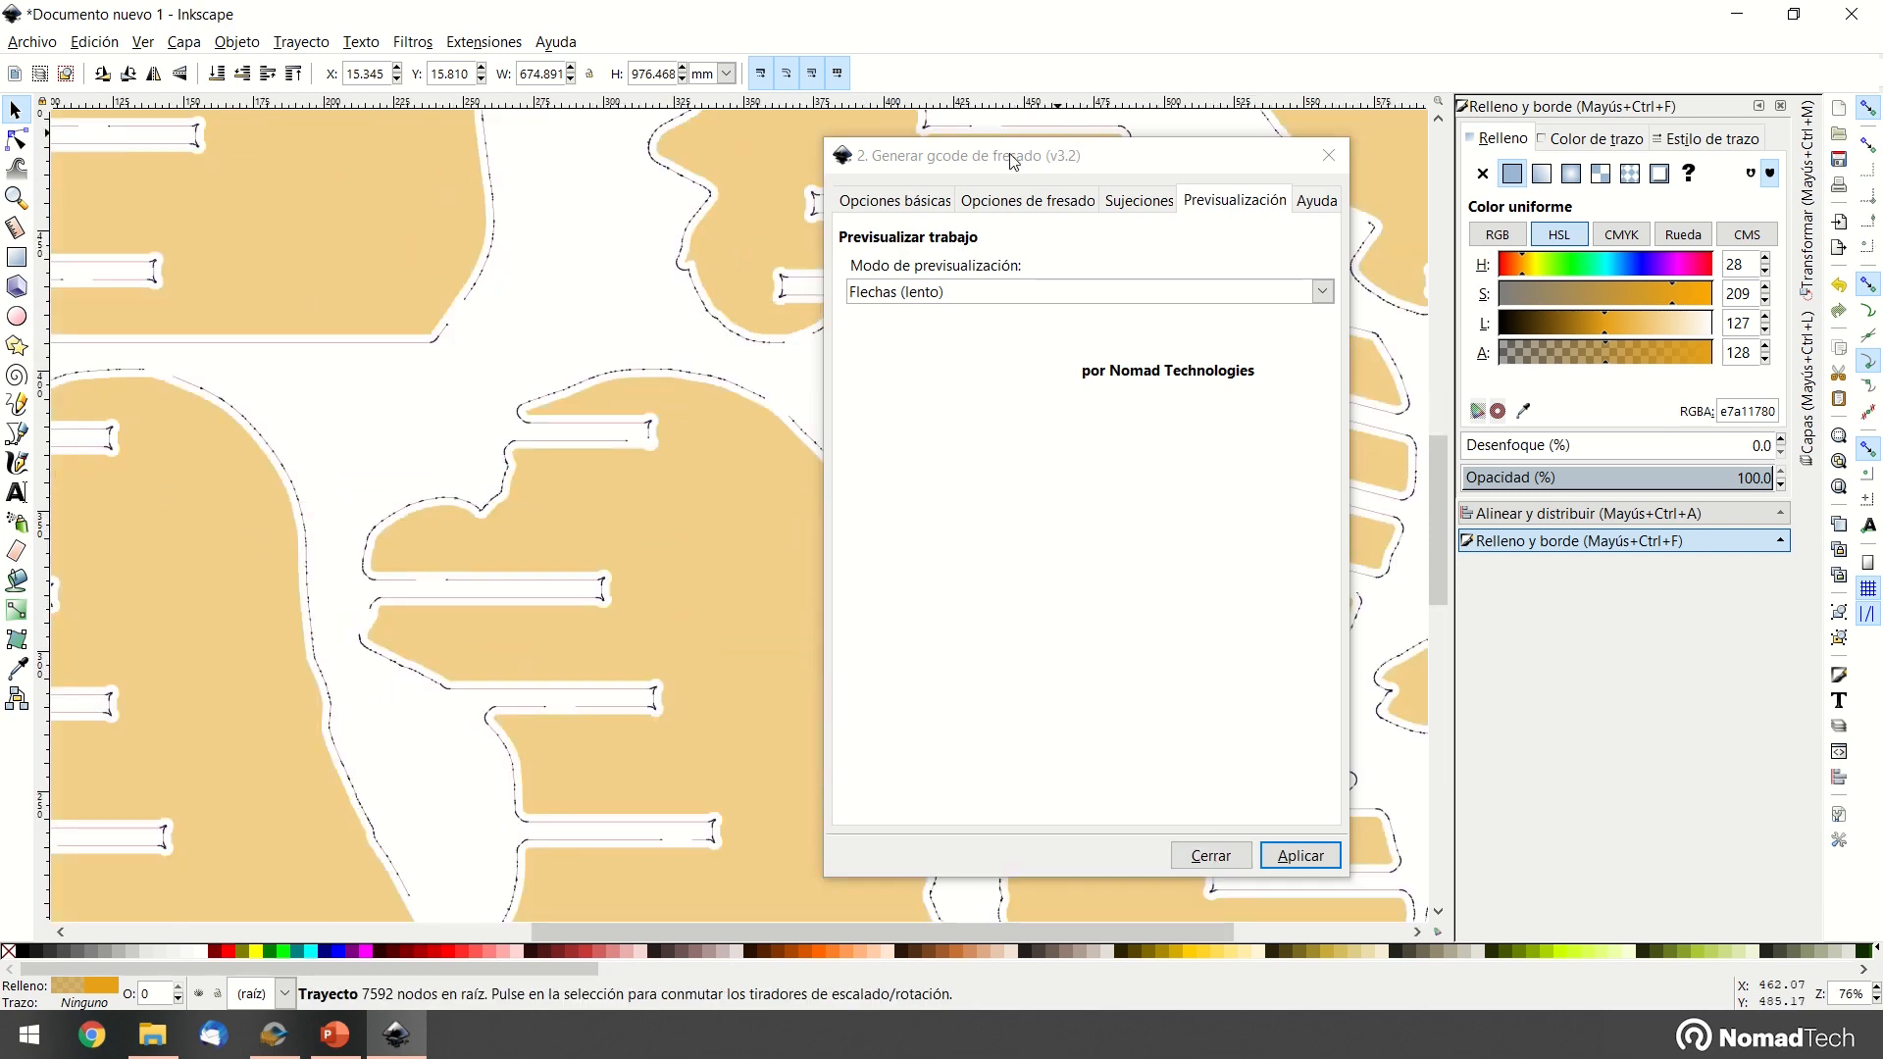
left_click(1259, 231)
left_click(1211, 855)
scroll(553, 428, "down", 2, "ctrl")
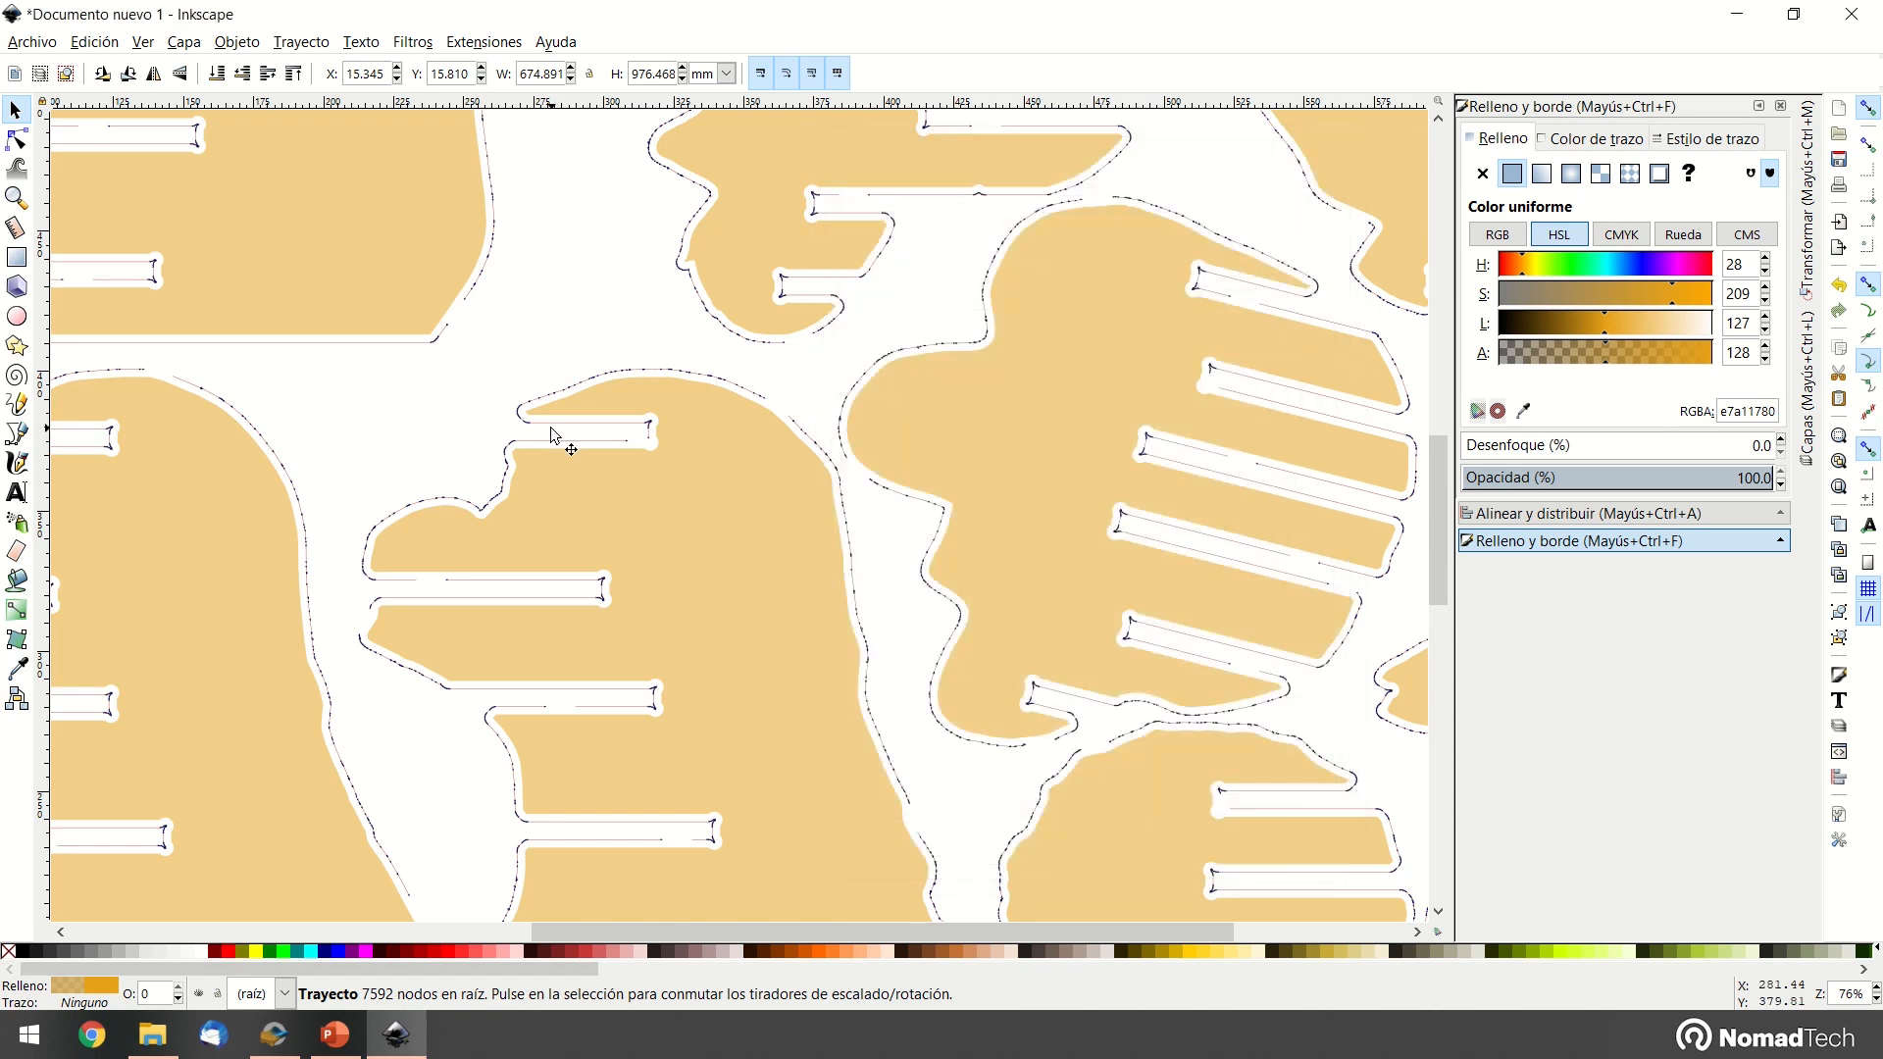
middle_click_drag(517, 350, 848, 790)
scroll(632, 351, "up", 2, "ctrl")
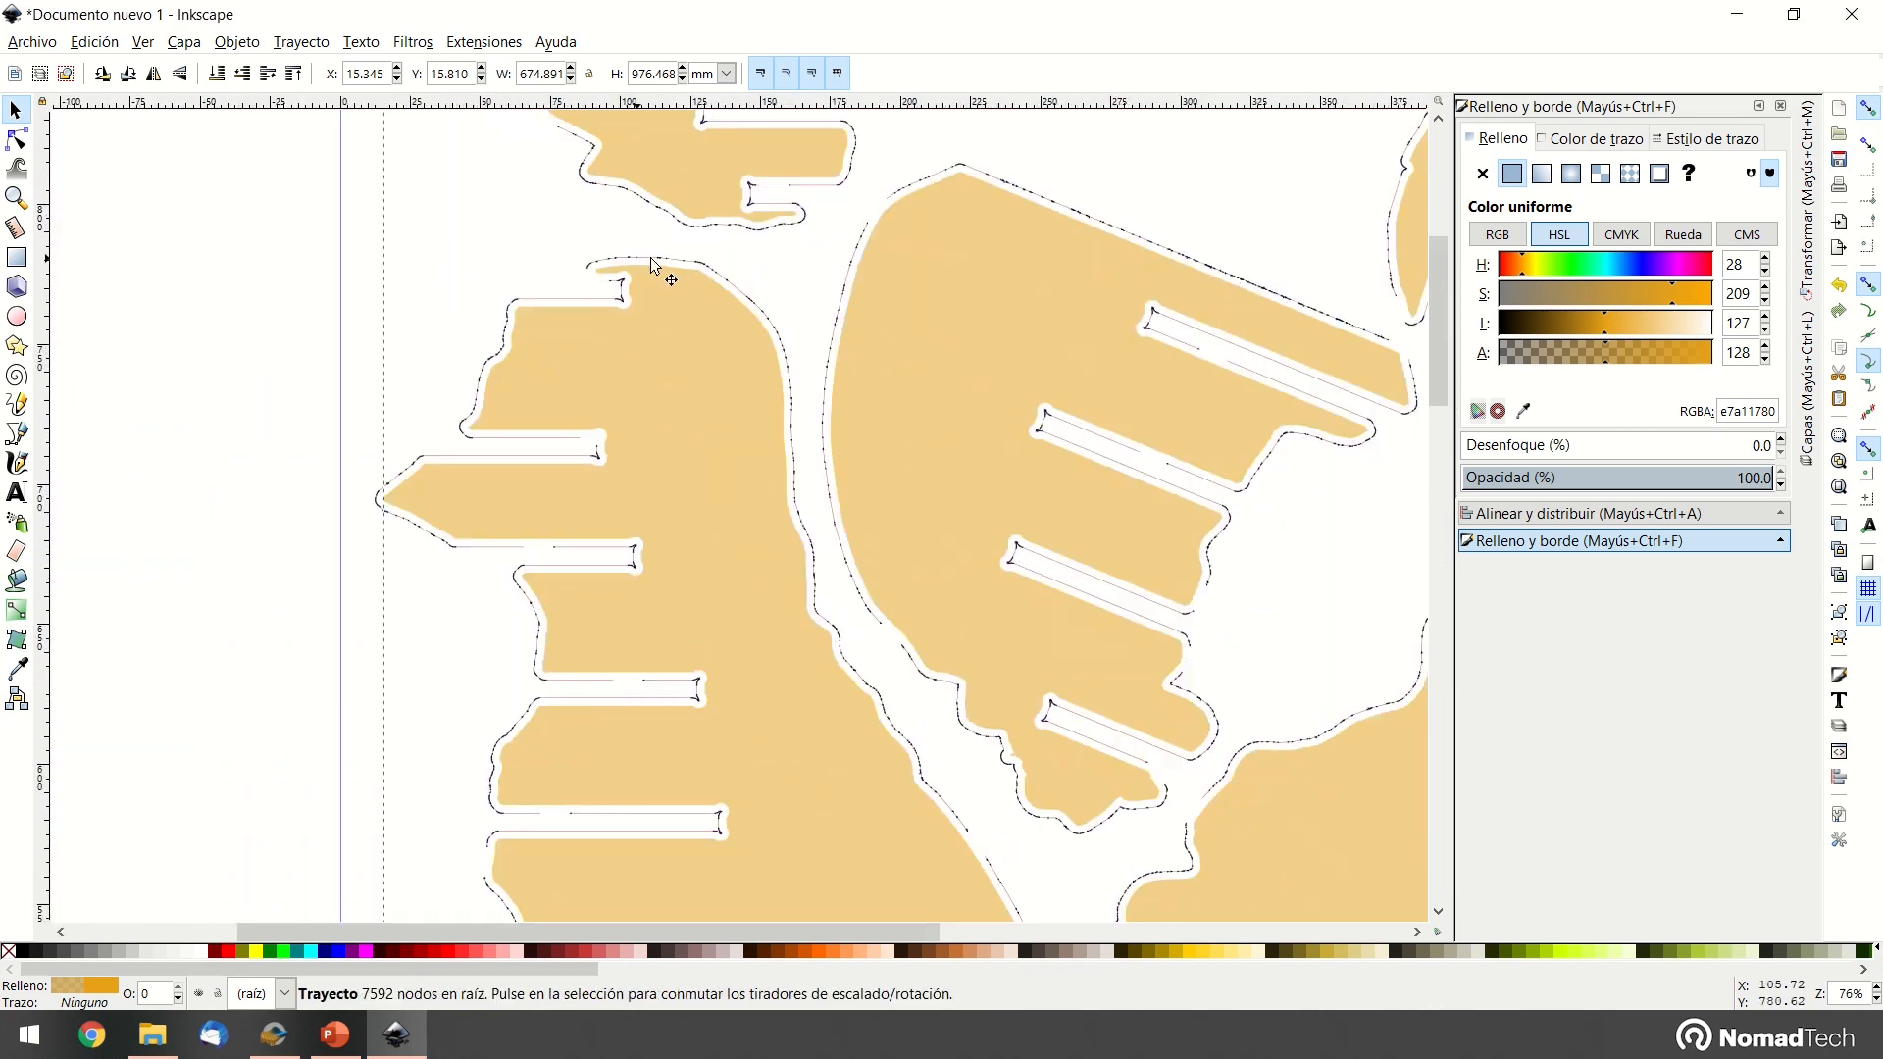
Inspect the toolpath arrows and tab gaps across the remaining parts, deselect the toolpaths, and check the whole layout against the origin guides
middle_click_drag(975, 718, 700, 455)
middle_click_drag(920, 396, 918, 669)
scroll(920, 675, "down", 6)
scroll(916, 596, "up", 2, "ctrl")
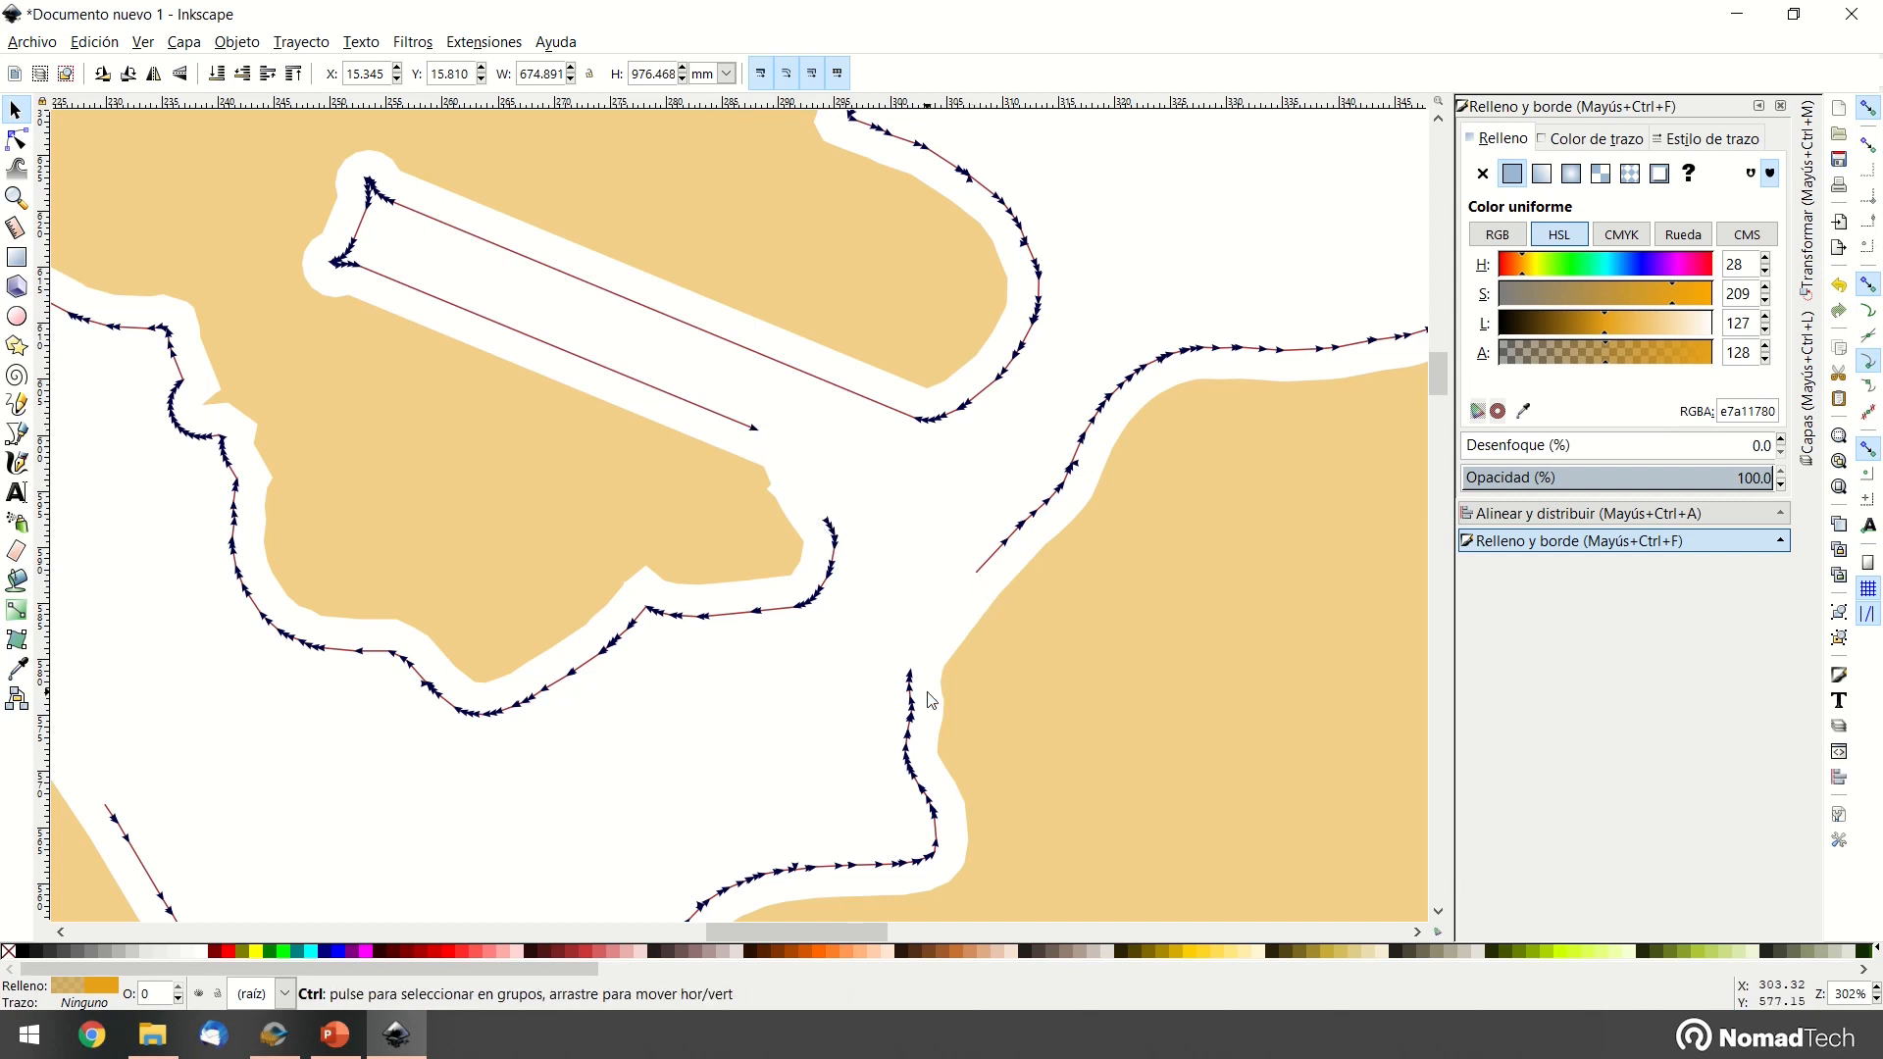
scroll(1059, 707, "down", 4, "ctrl")
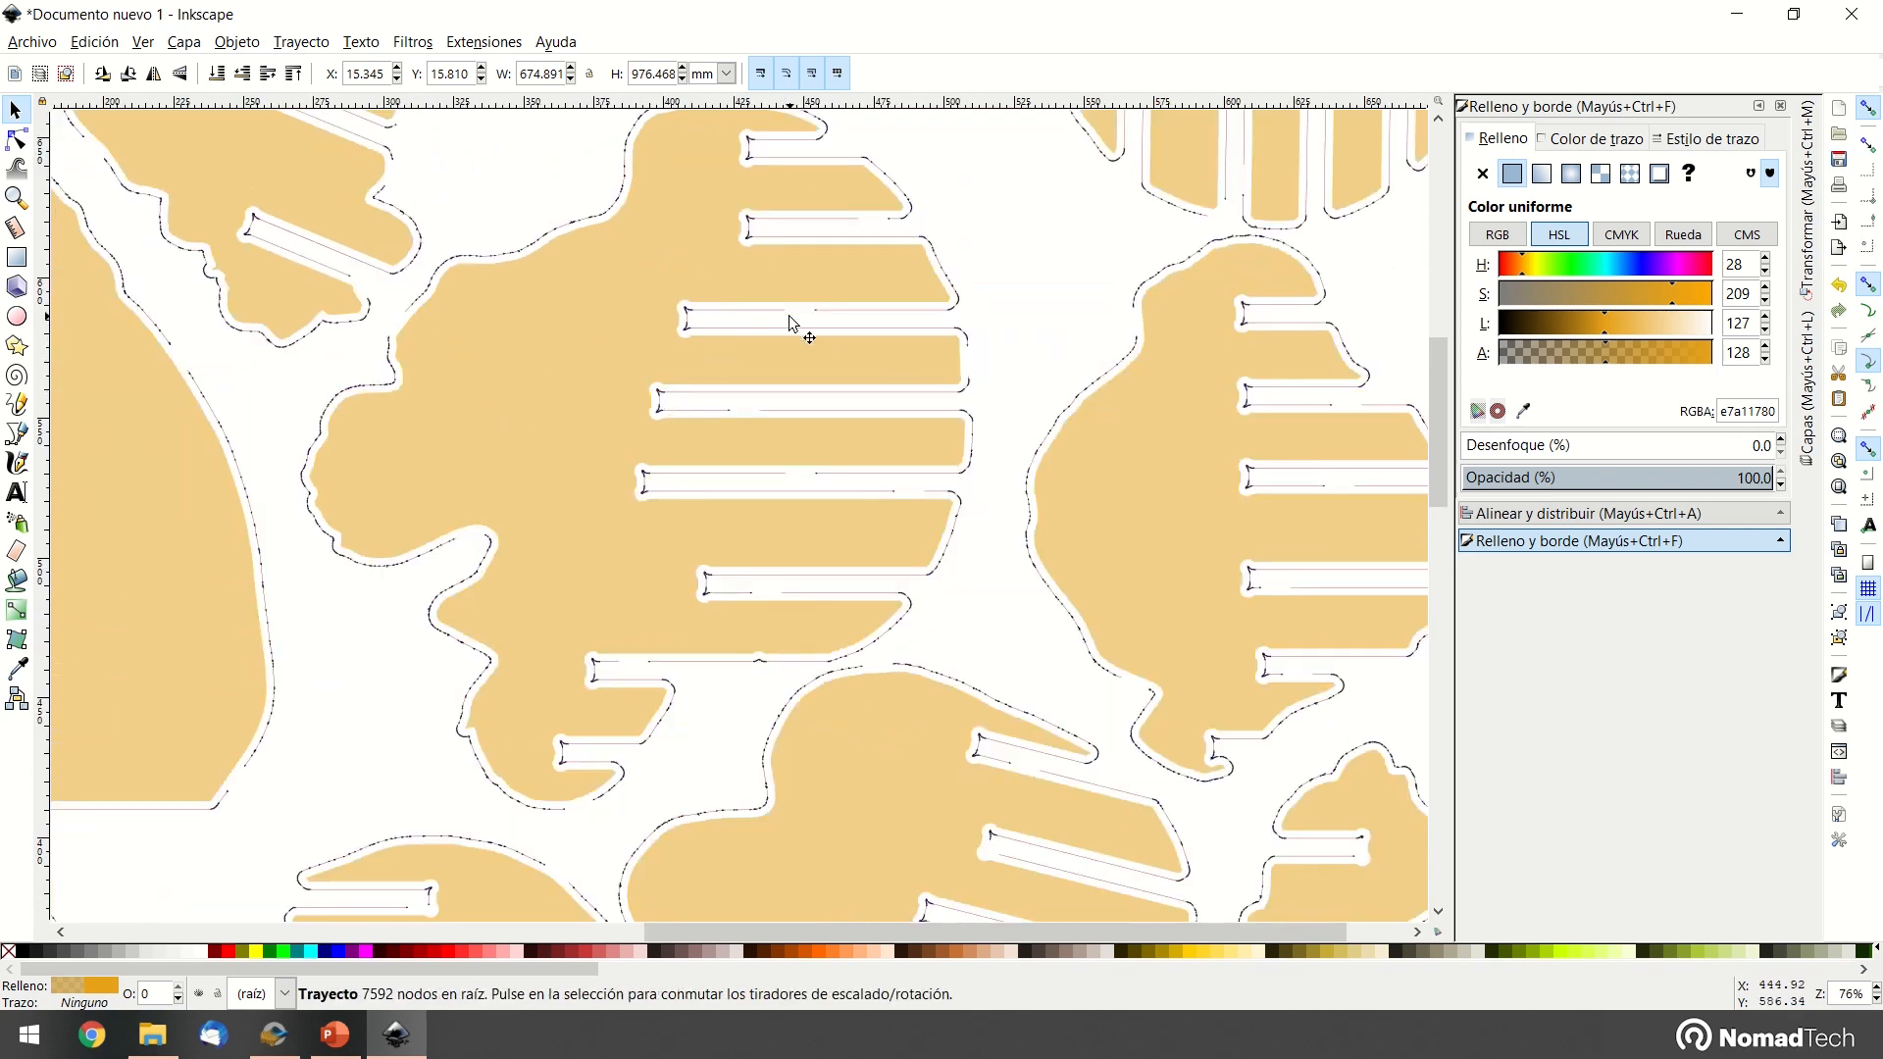
scroll(795, 209, "up", 3, "ctrl")
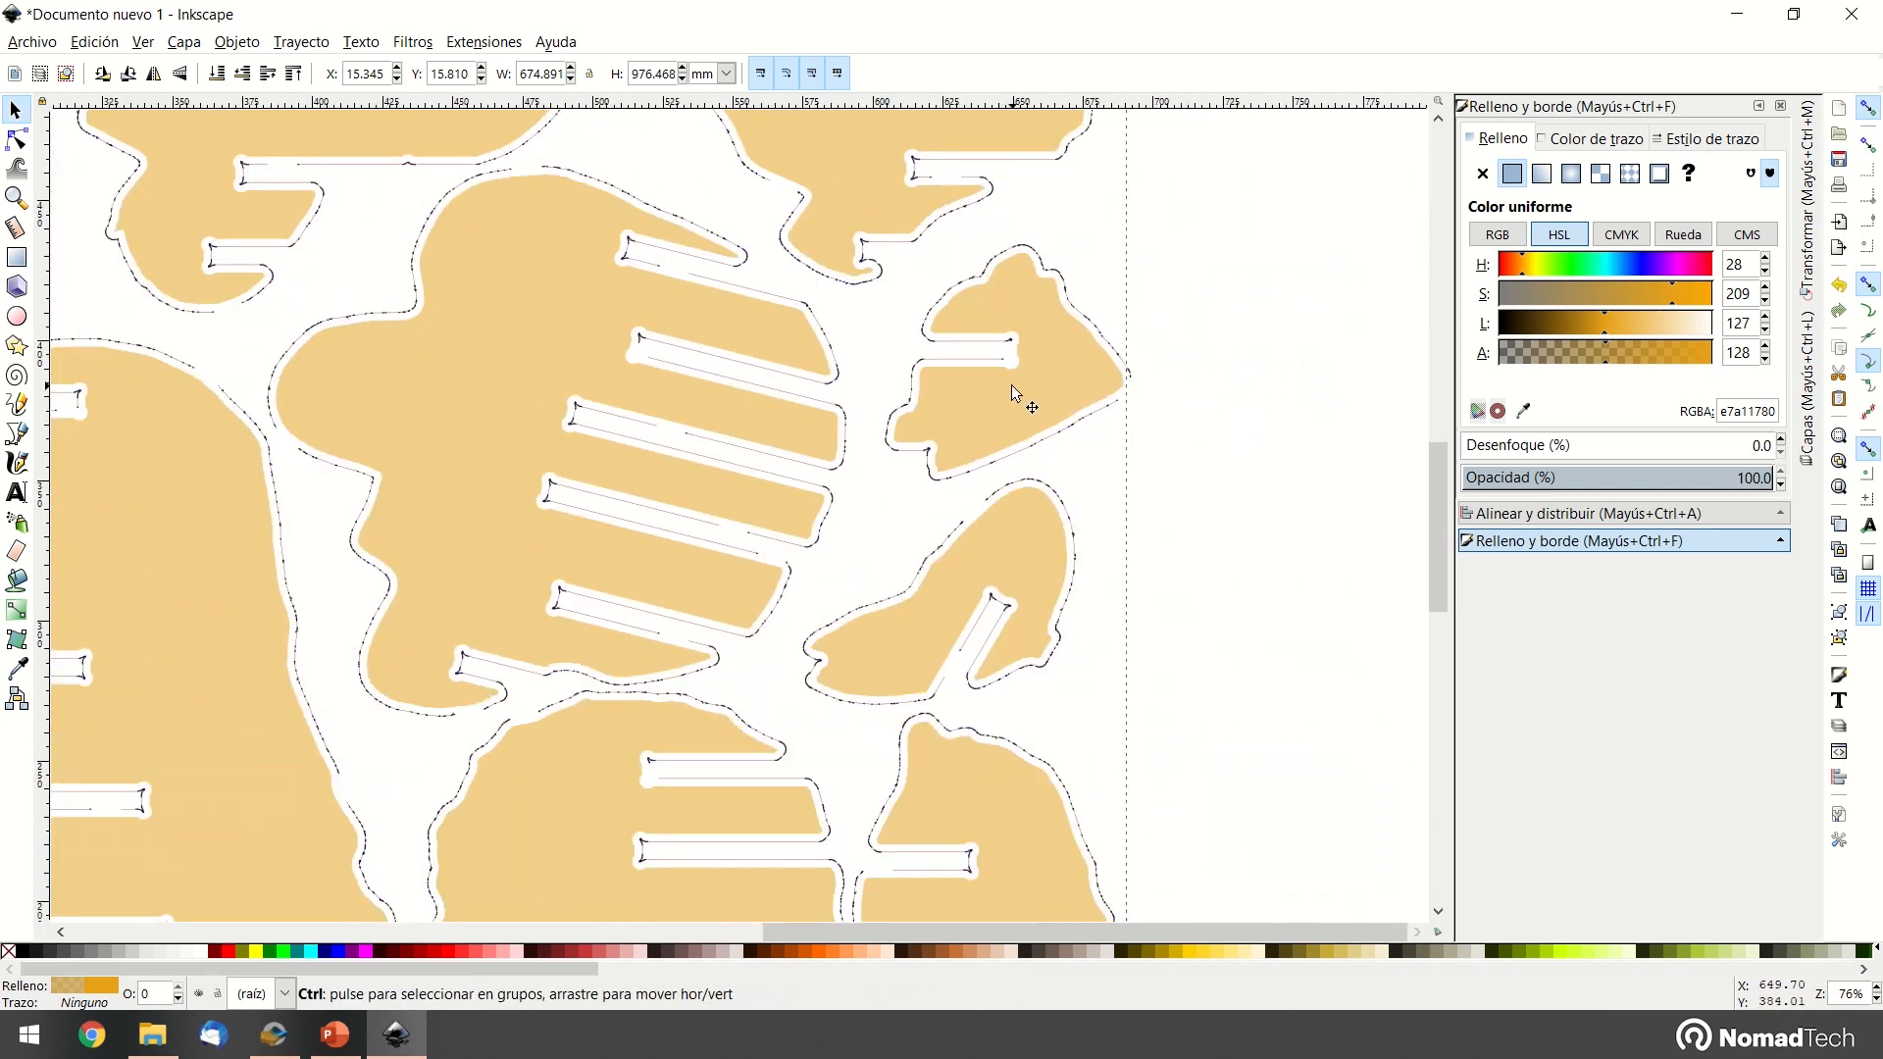
scroll(863, 442, "down", 1, "ctrl")
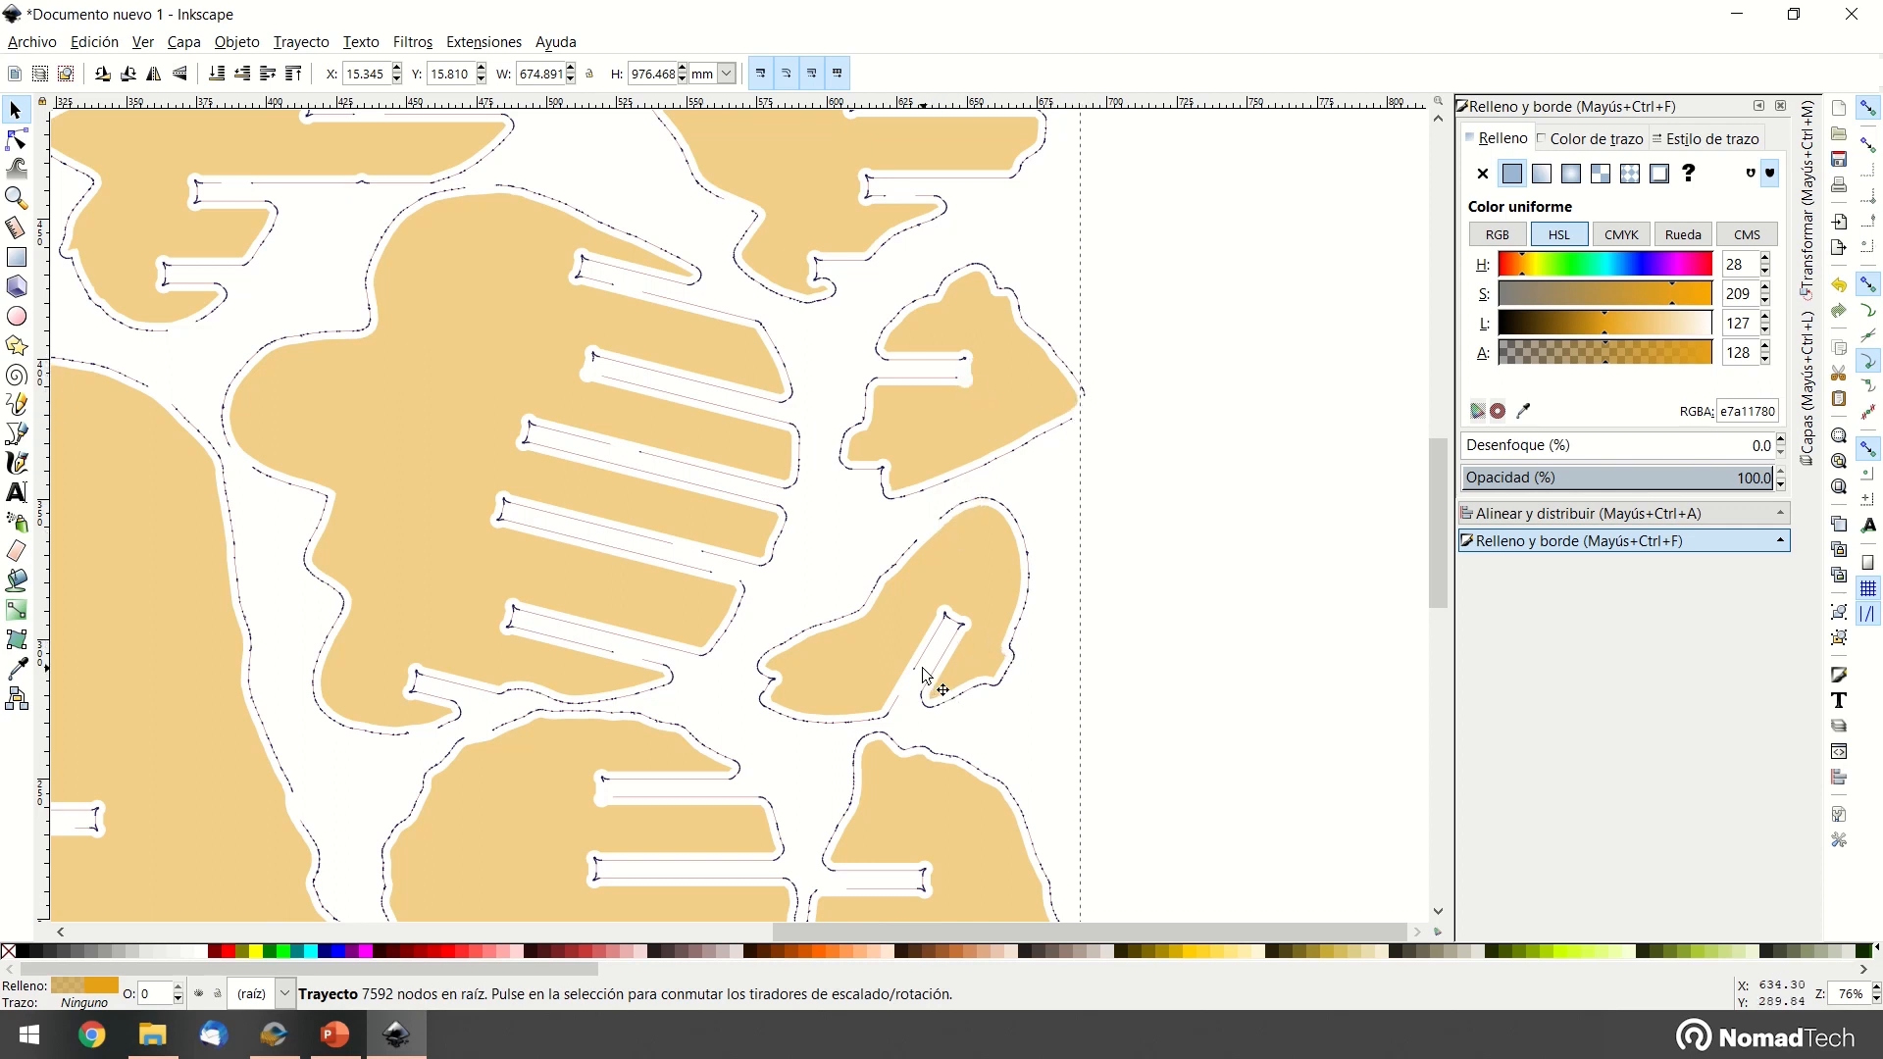
scroll(862, 673, "down", 2, "ctrl")
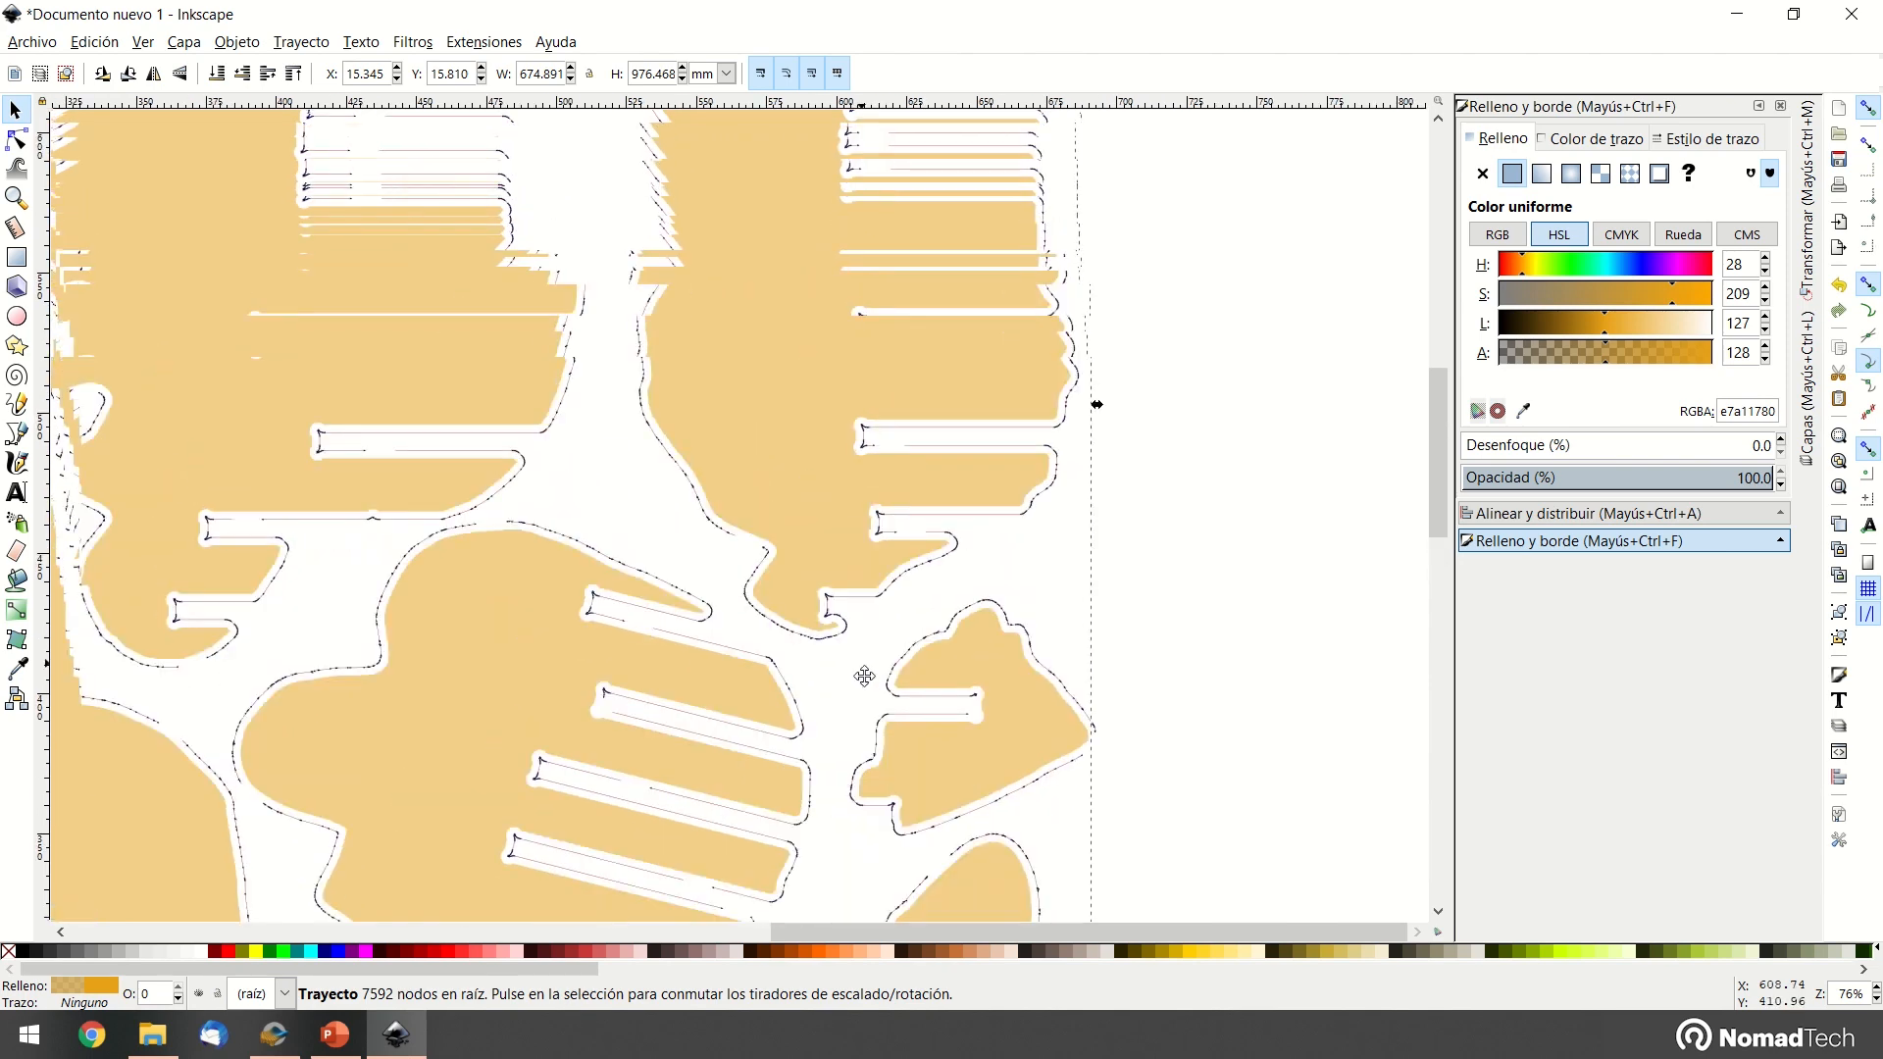
middle_click_drag(622, 303, 1021, 441)
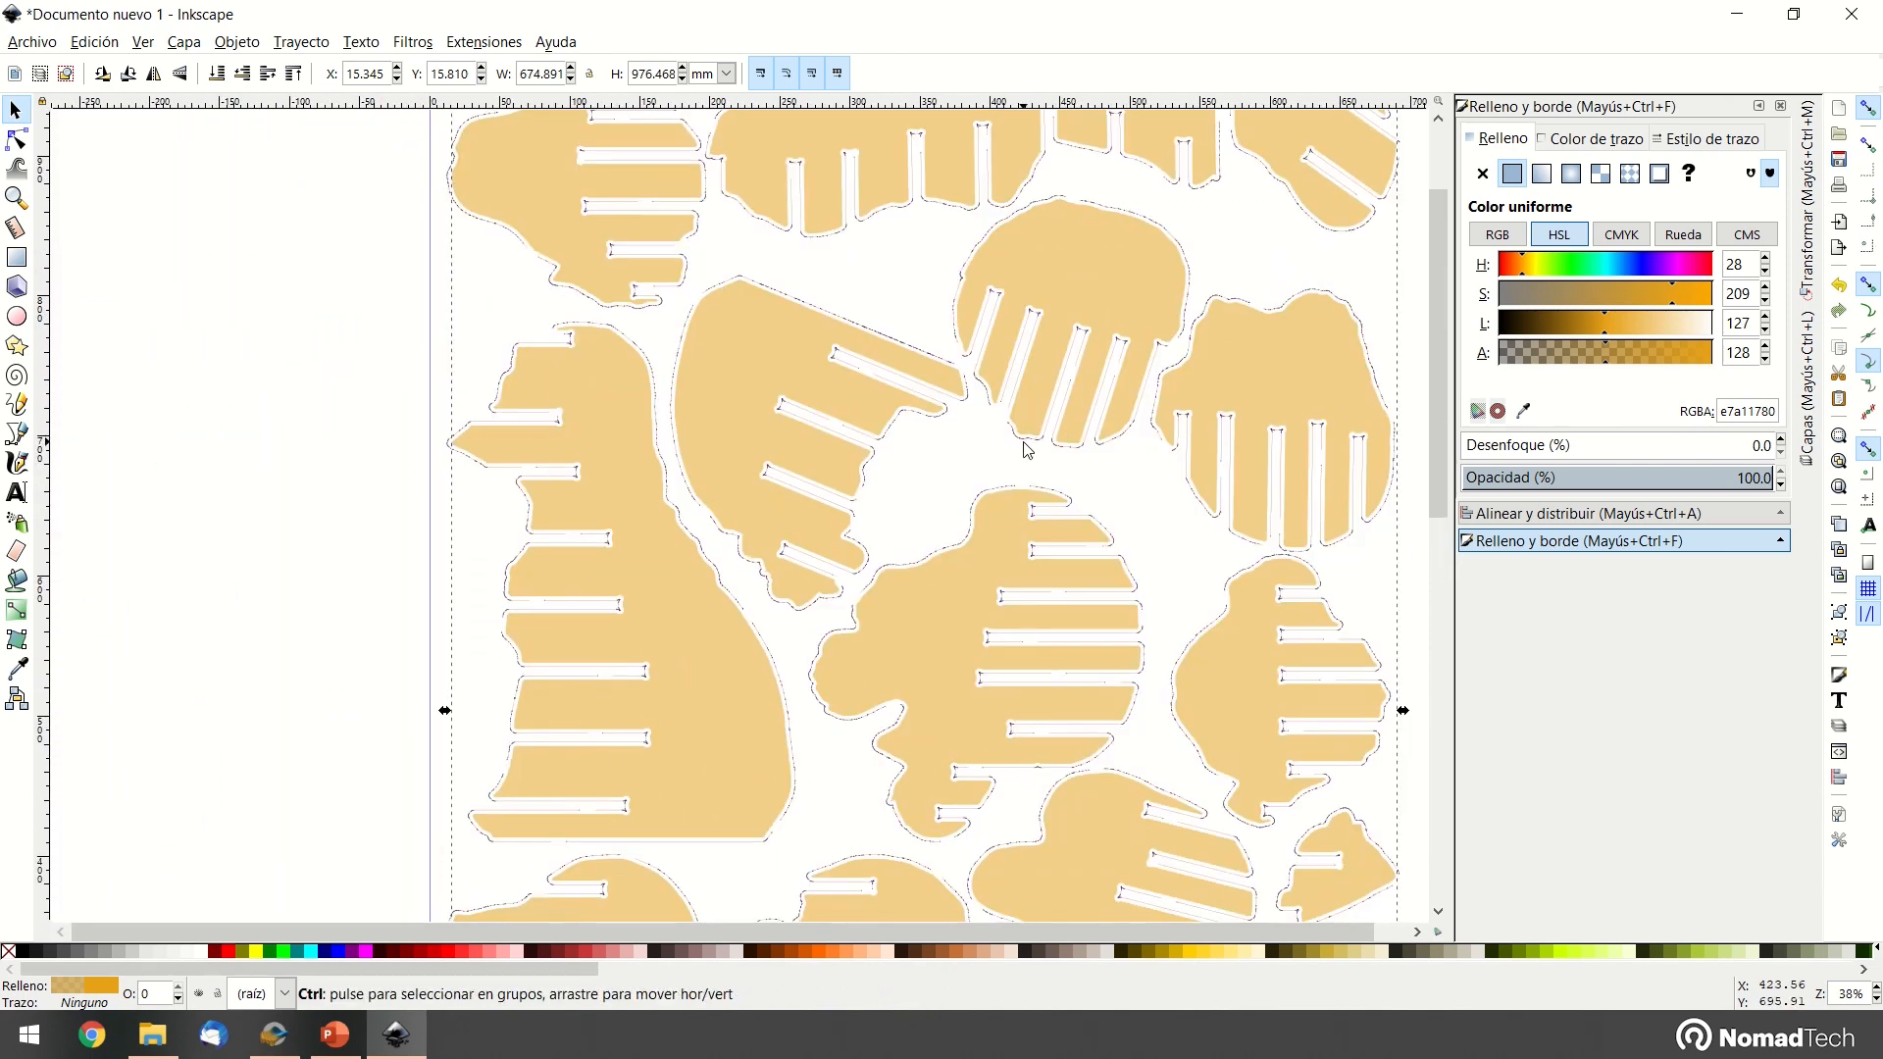
scroll(1085, 661, "down", 1, "ctrl")
middle_click_drag(1085, 660, 902, 481)
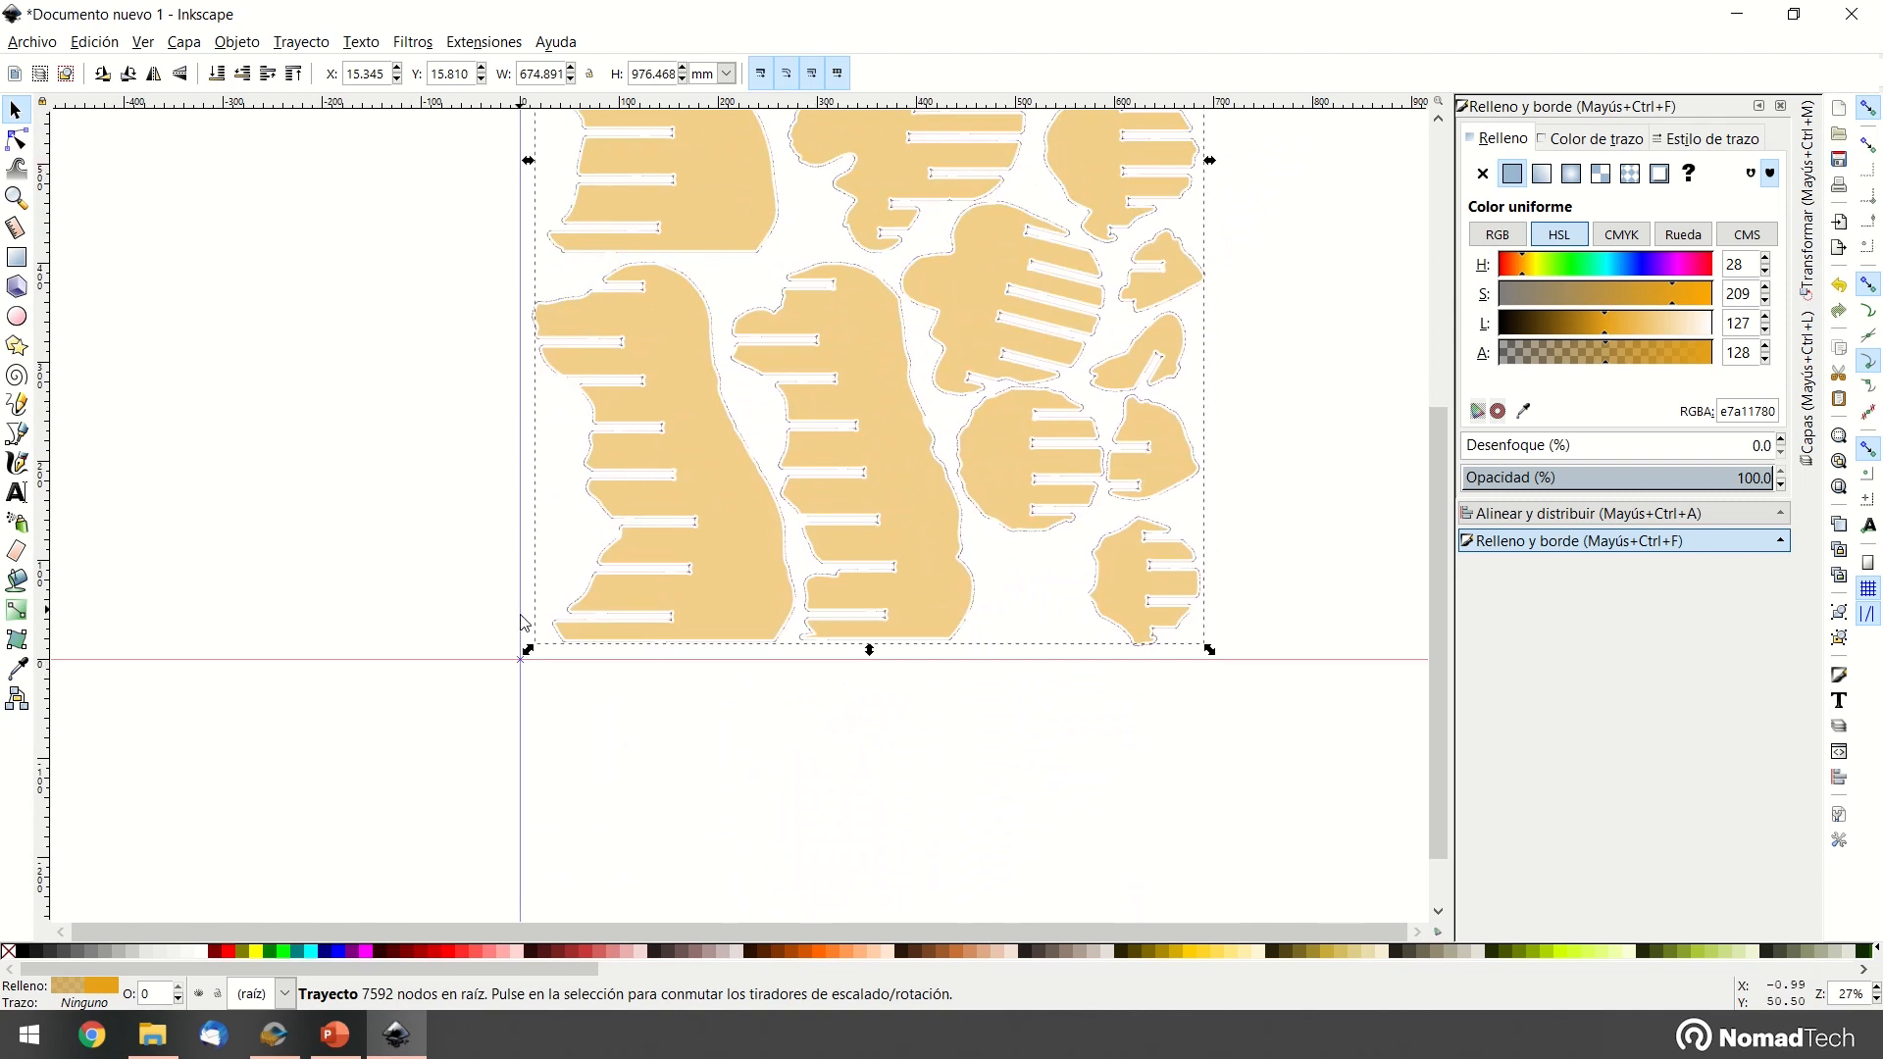
left_click(535, 670)
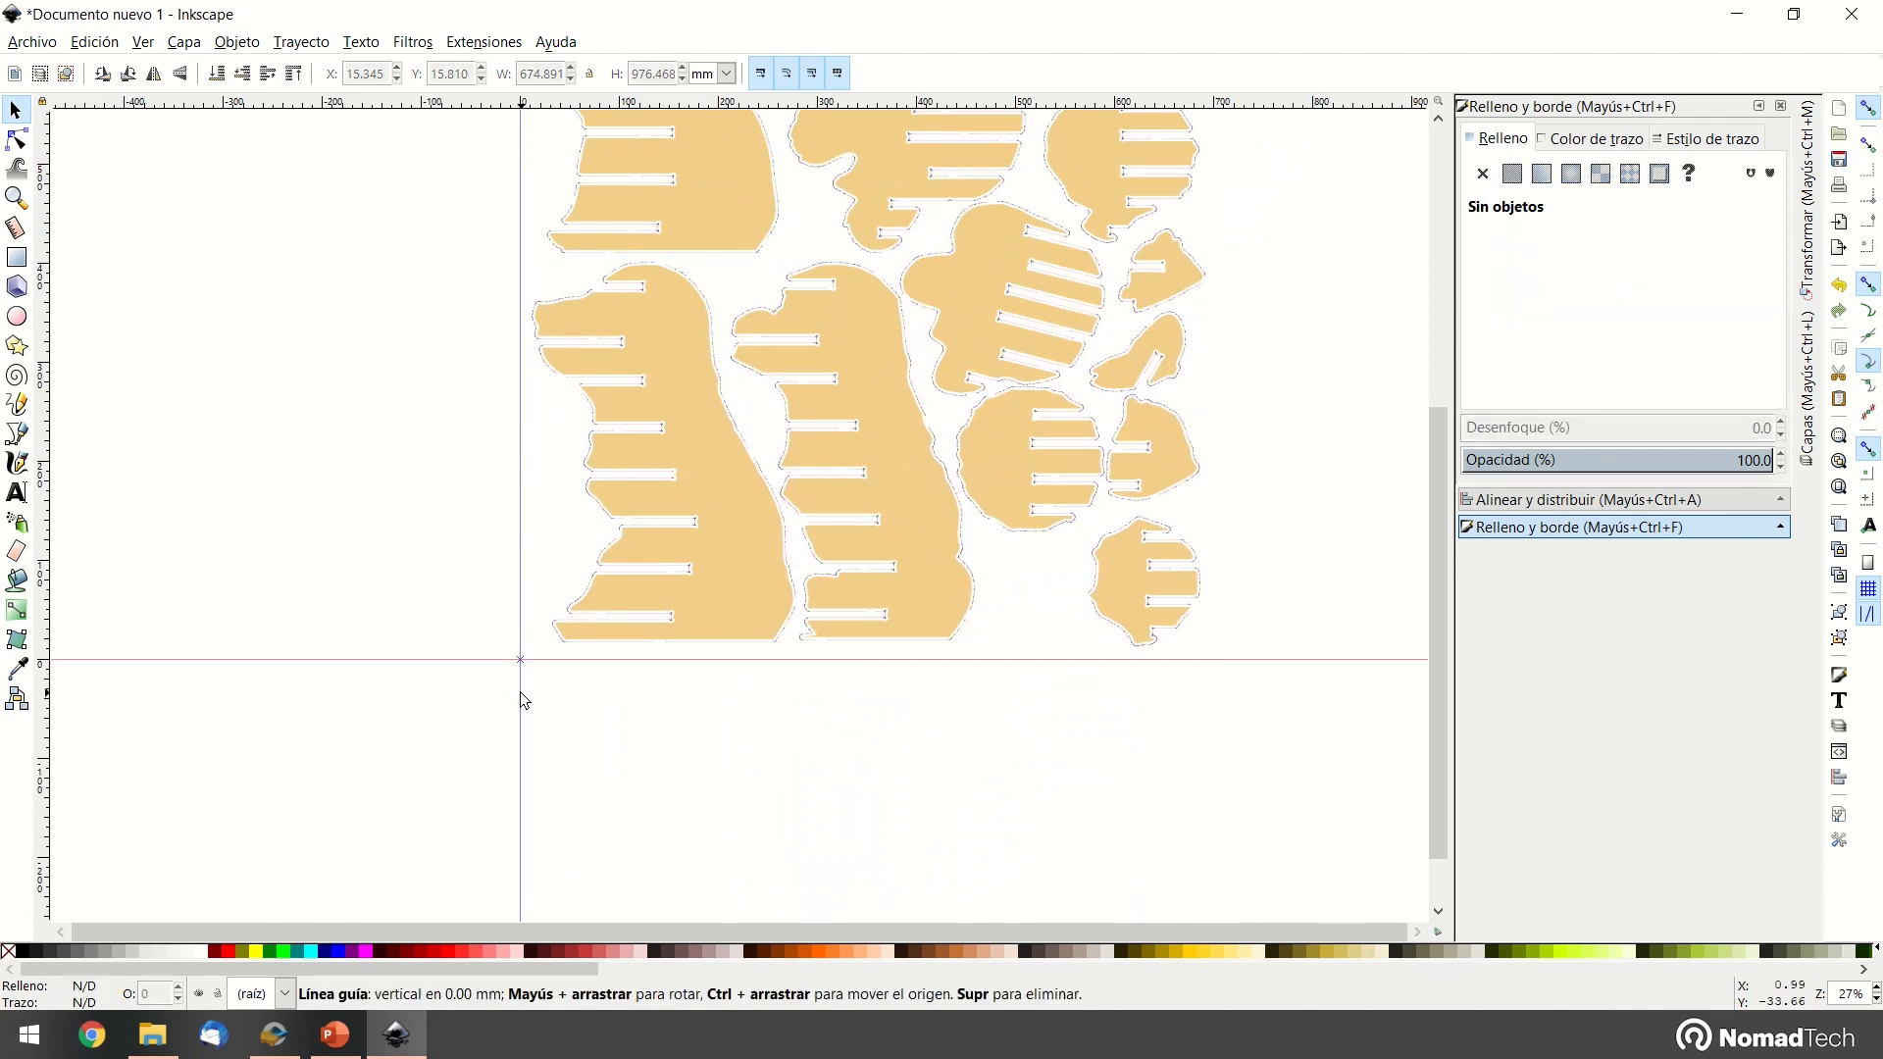
scroll(534, 726, "down", 2, "ctrl")
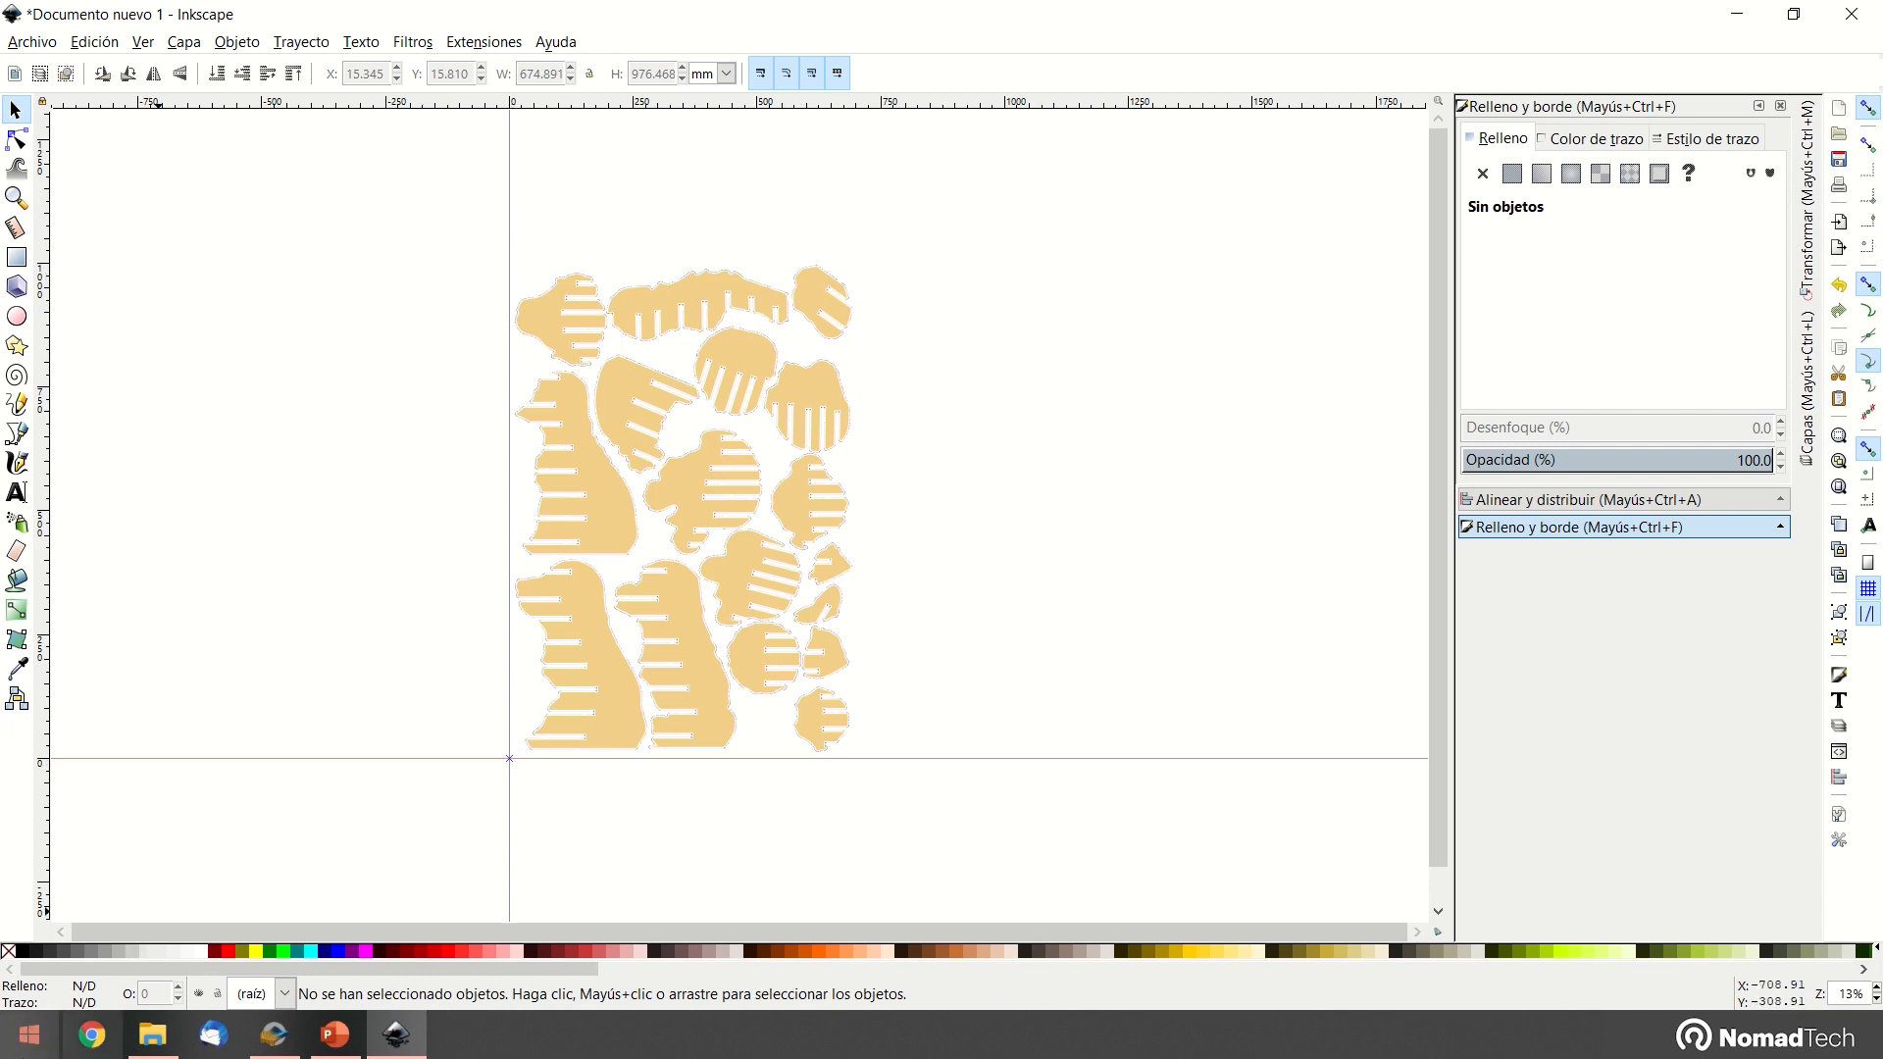
Switch to NomadPanel and load the G-code file "Corte piezas escultura.gco" from the desktop as a job
left_click(30, 1034)
left_click(712, 778)
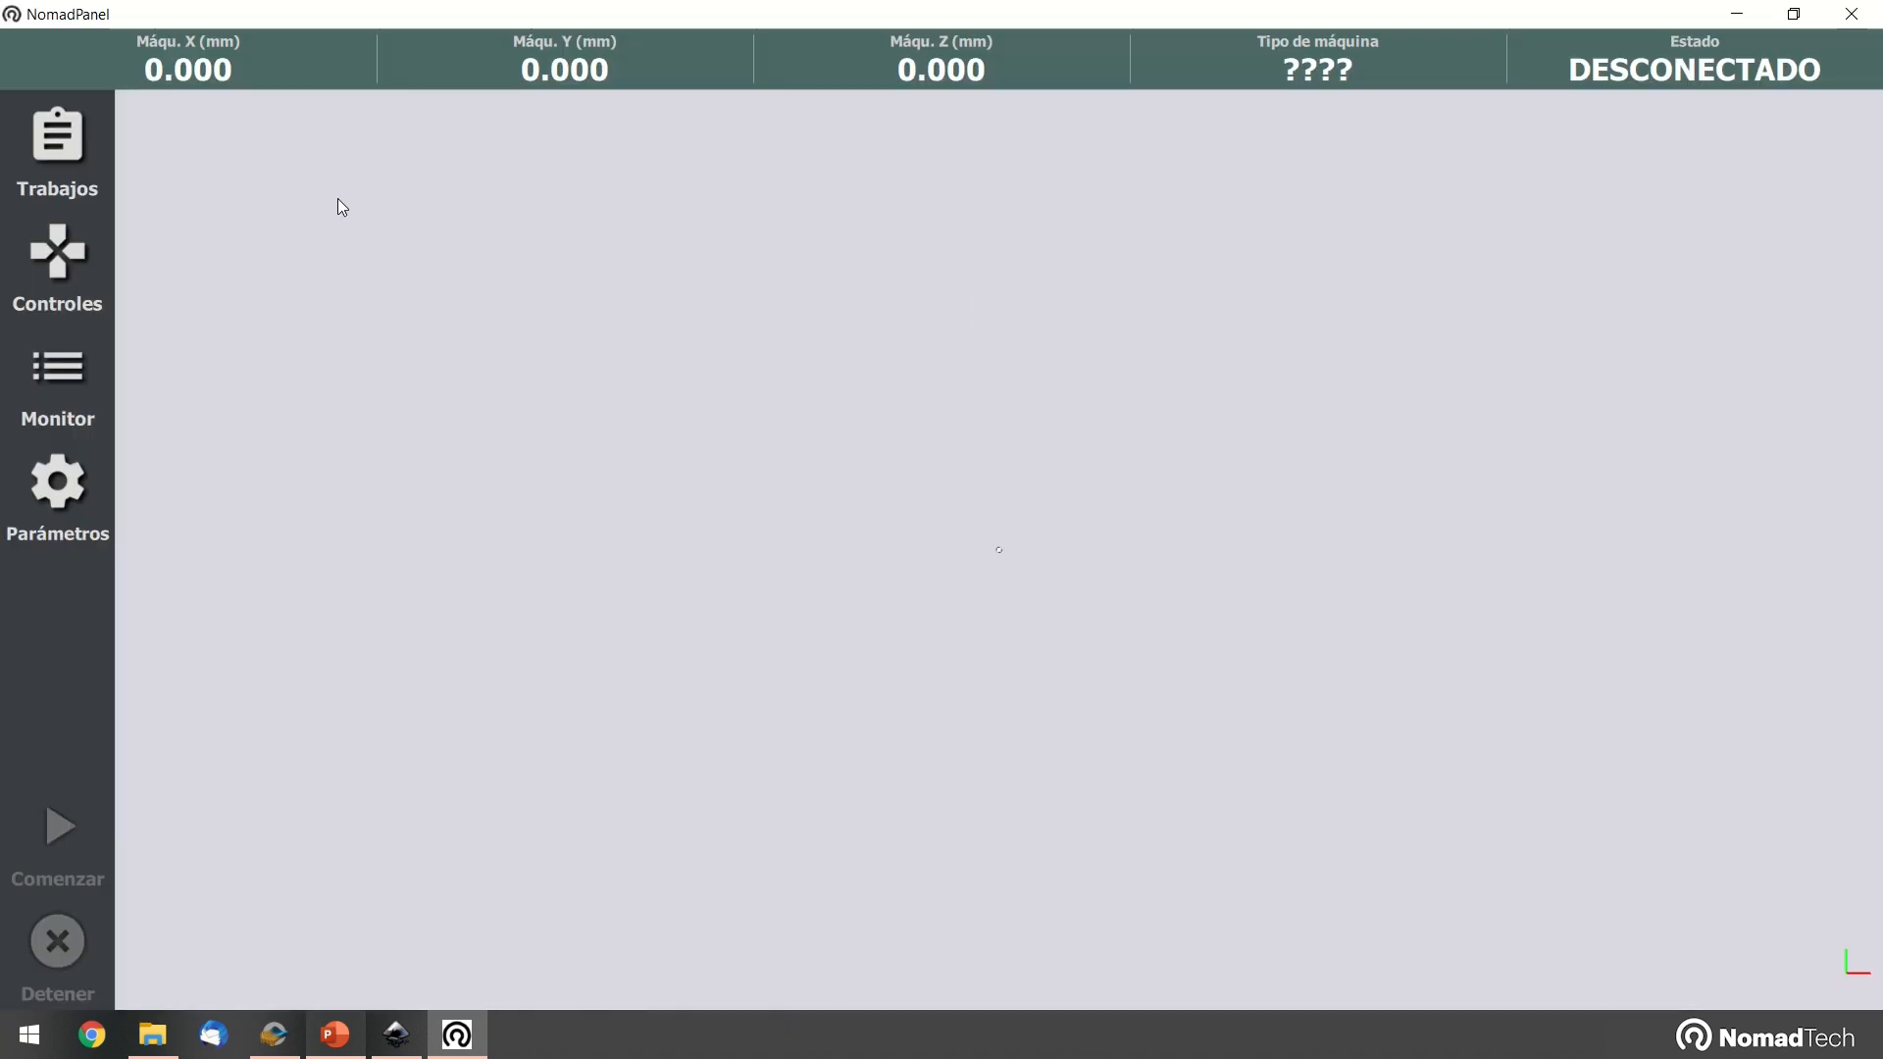
left_click(67, 162)
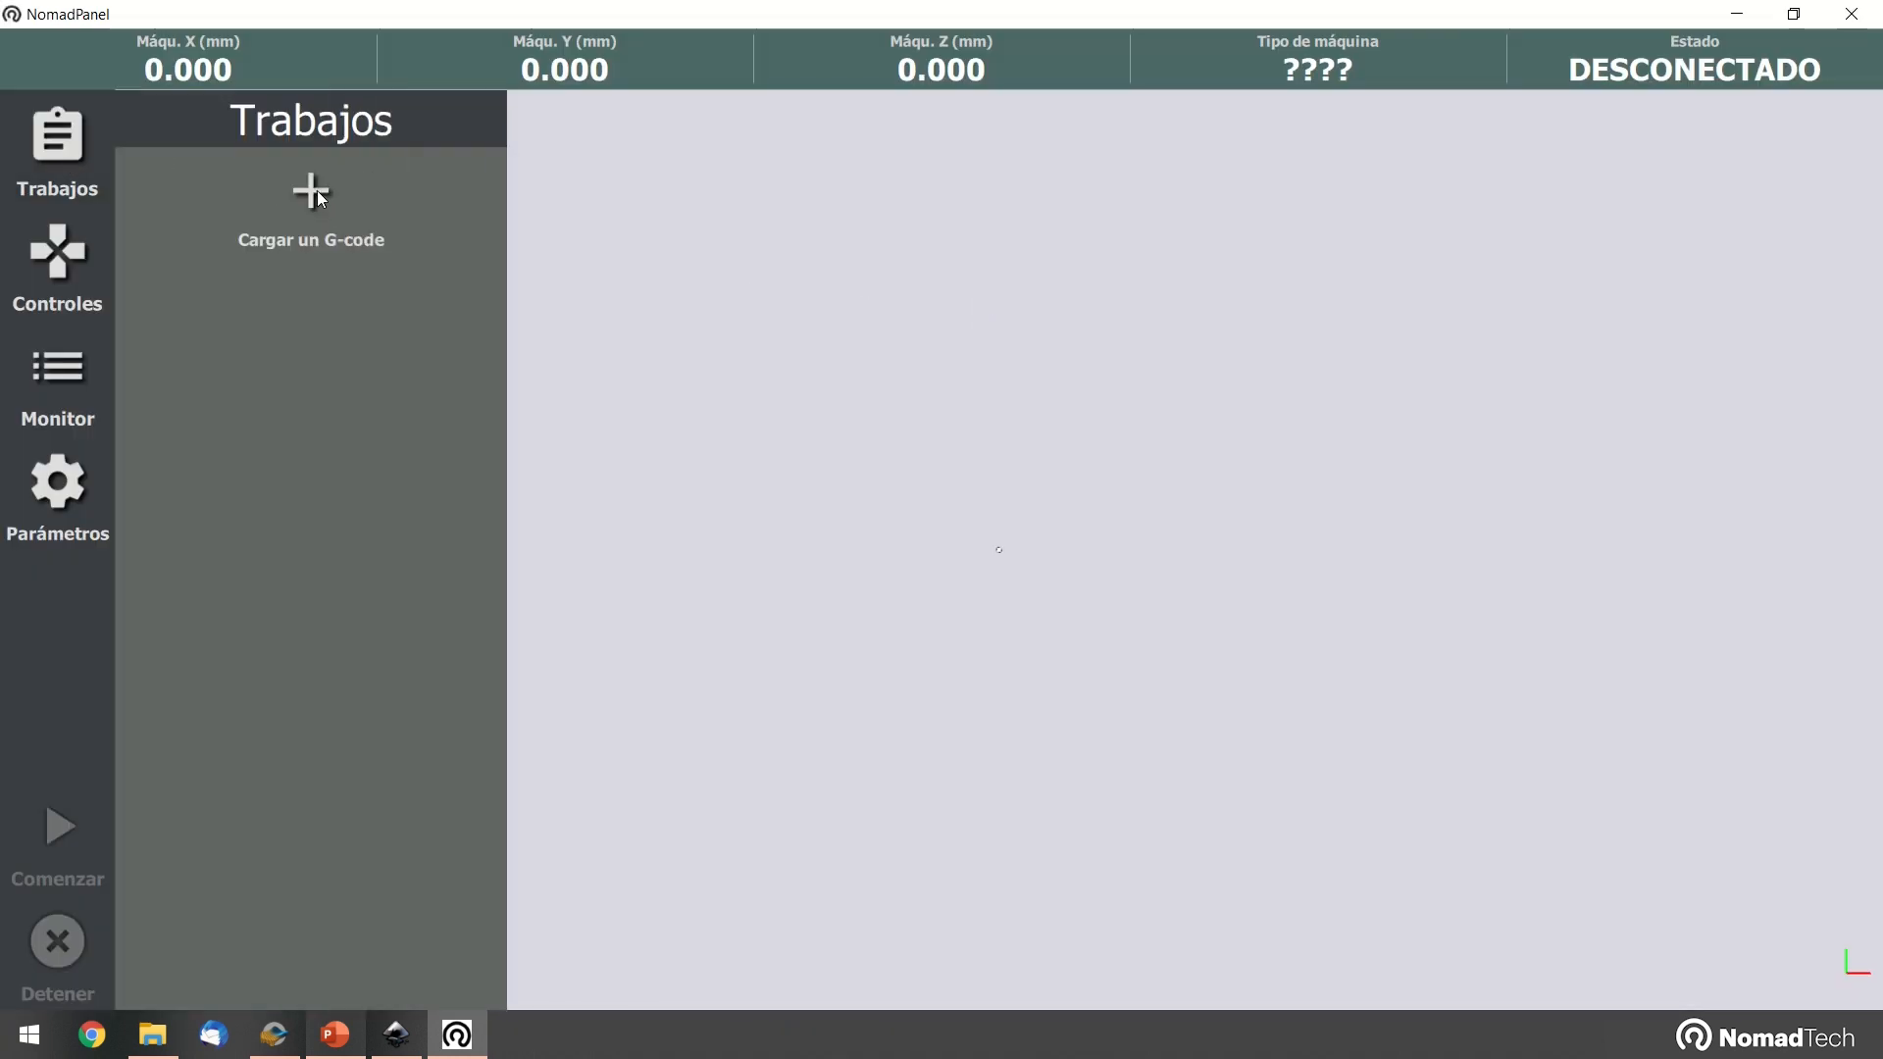
left_click(317, 197)
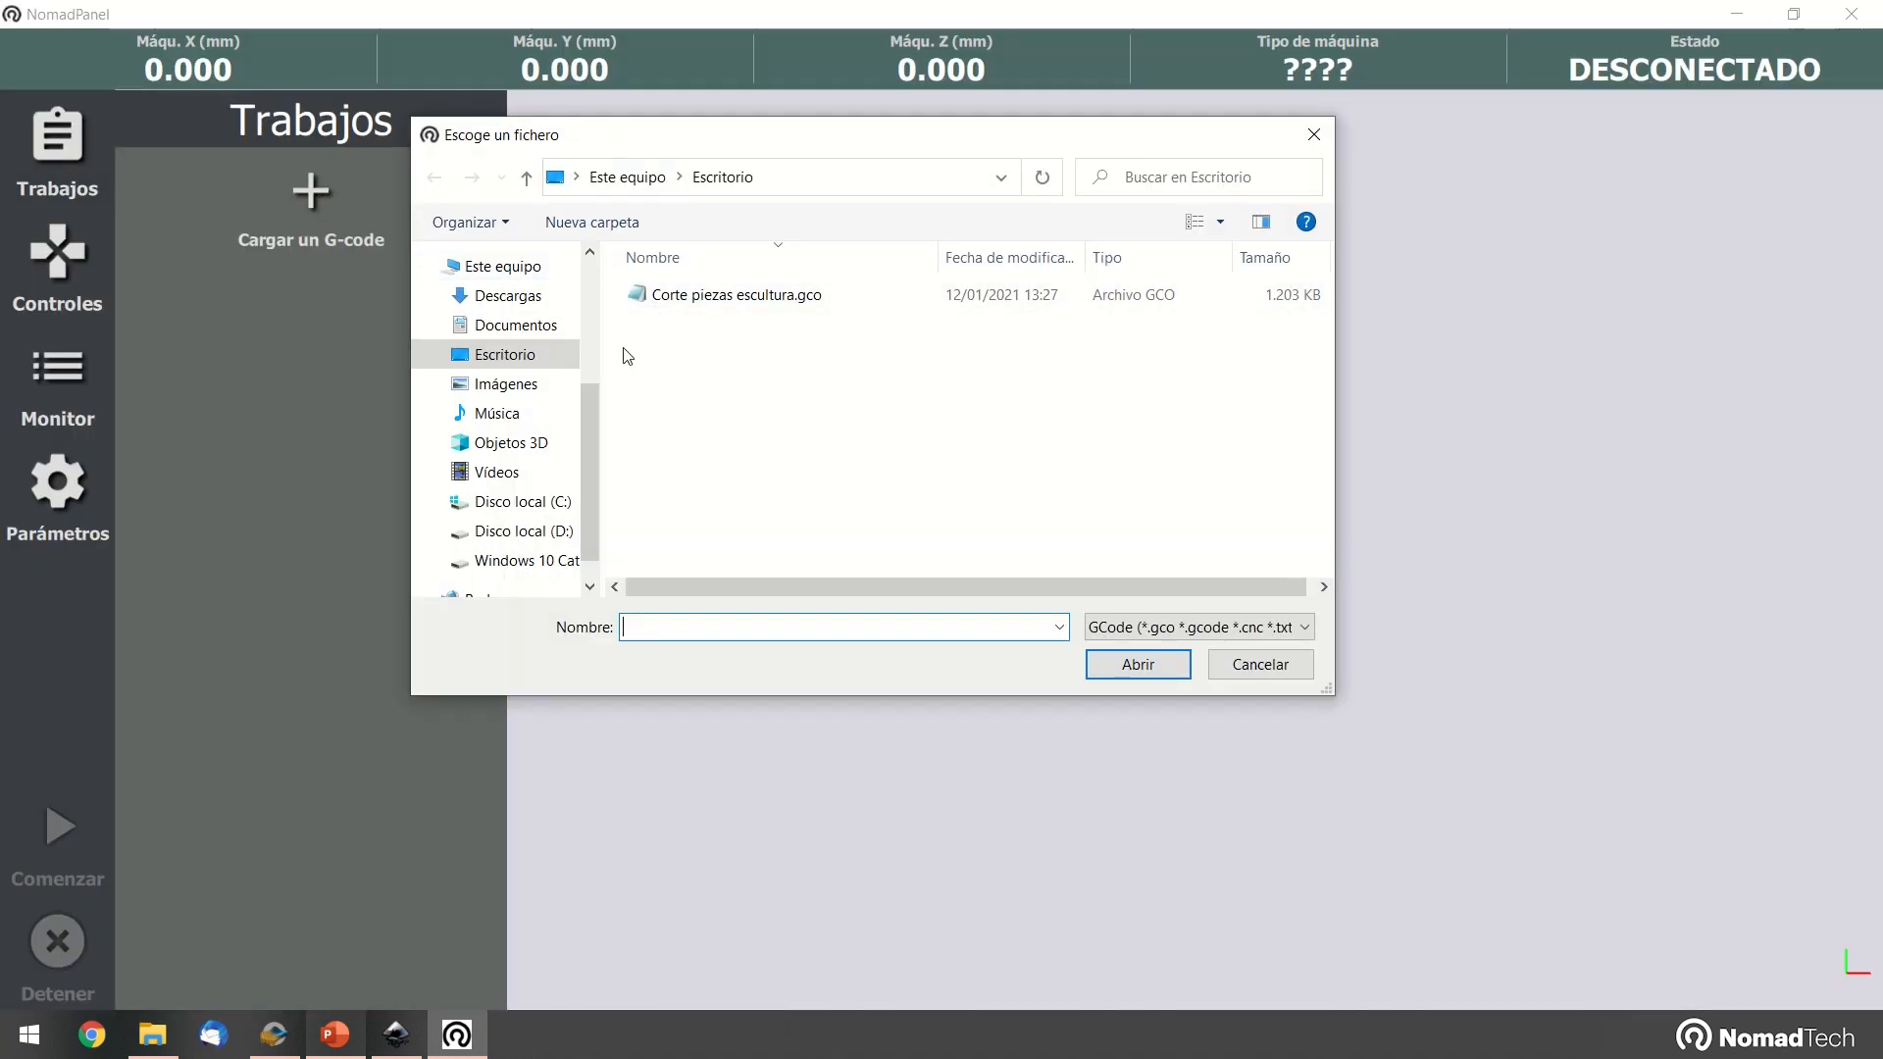
left_click(762, 300)
left_click(1136, 673)
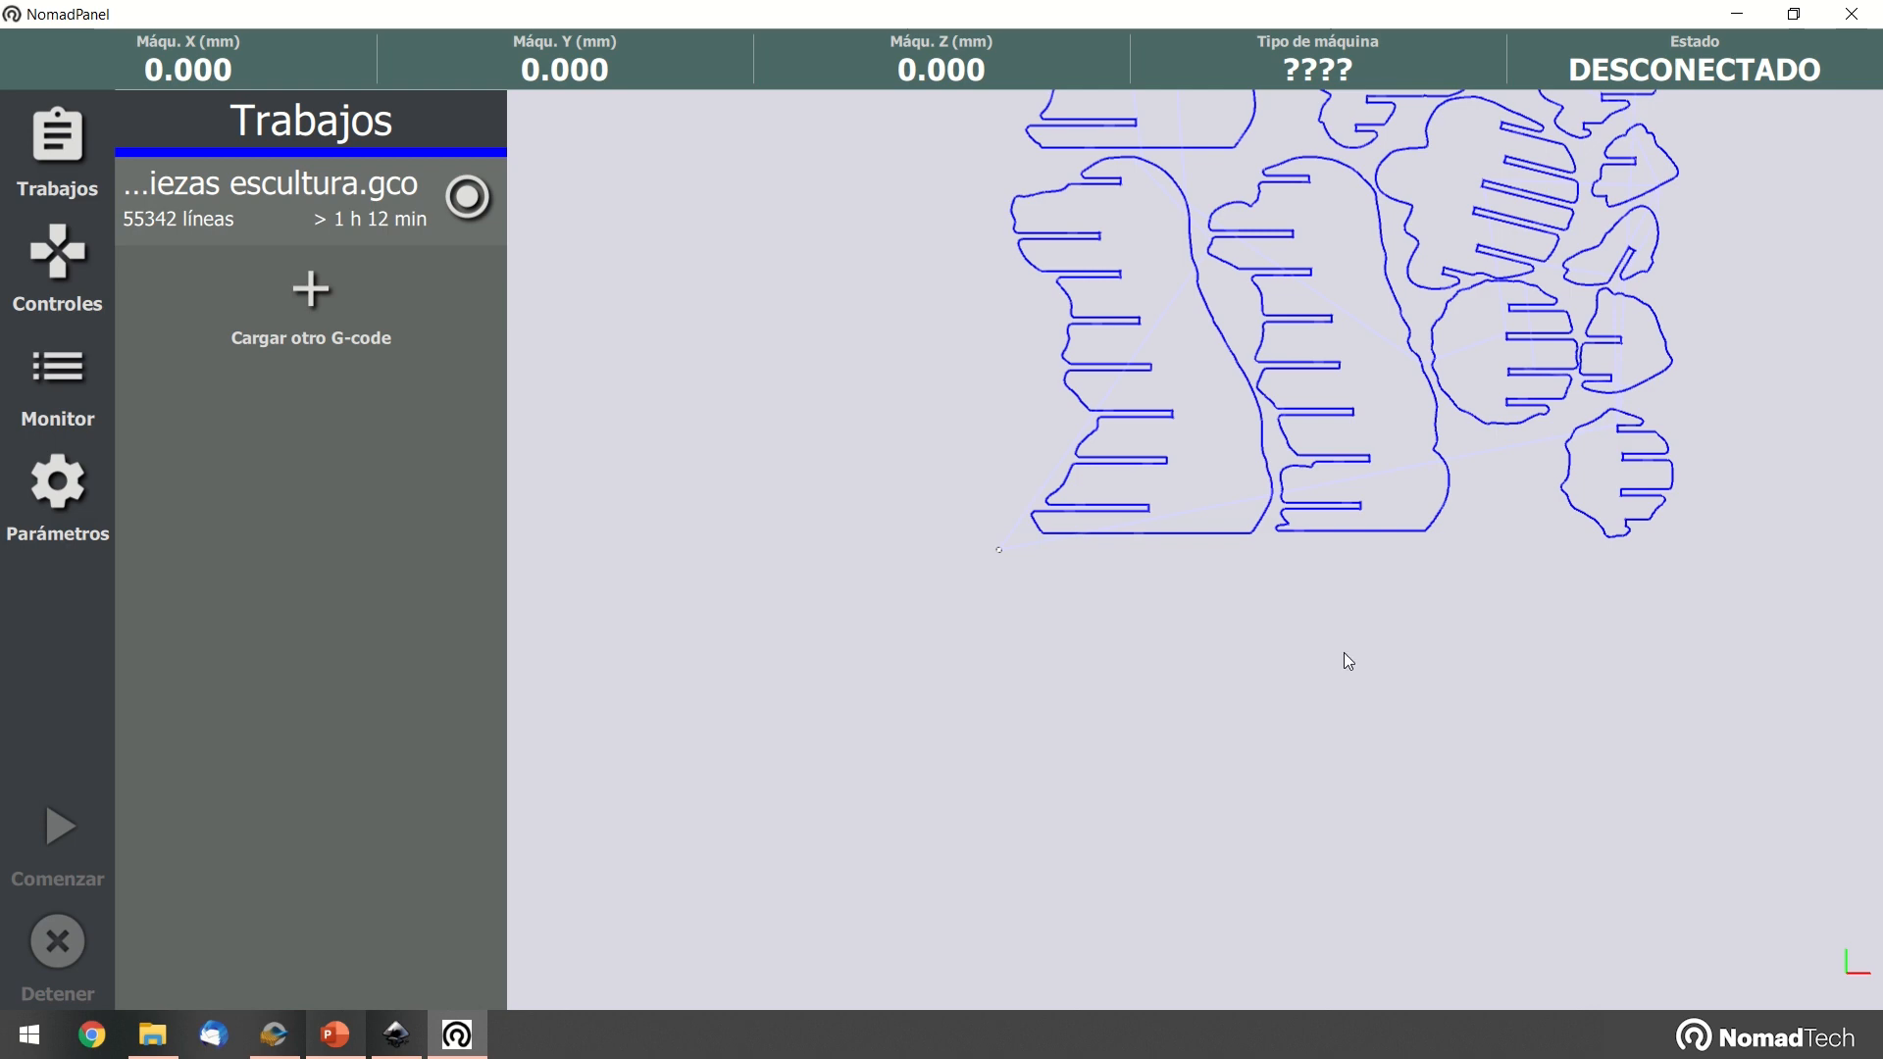
Examine the loaded milling program from above and at an angle, checking the stacked depth passes and the full layout of parts
left_click_drag(1443, 419, 1016, 802)
scroll(1017, 802, "down", 4)
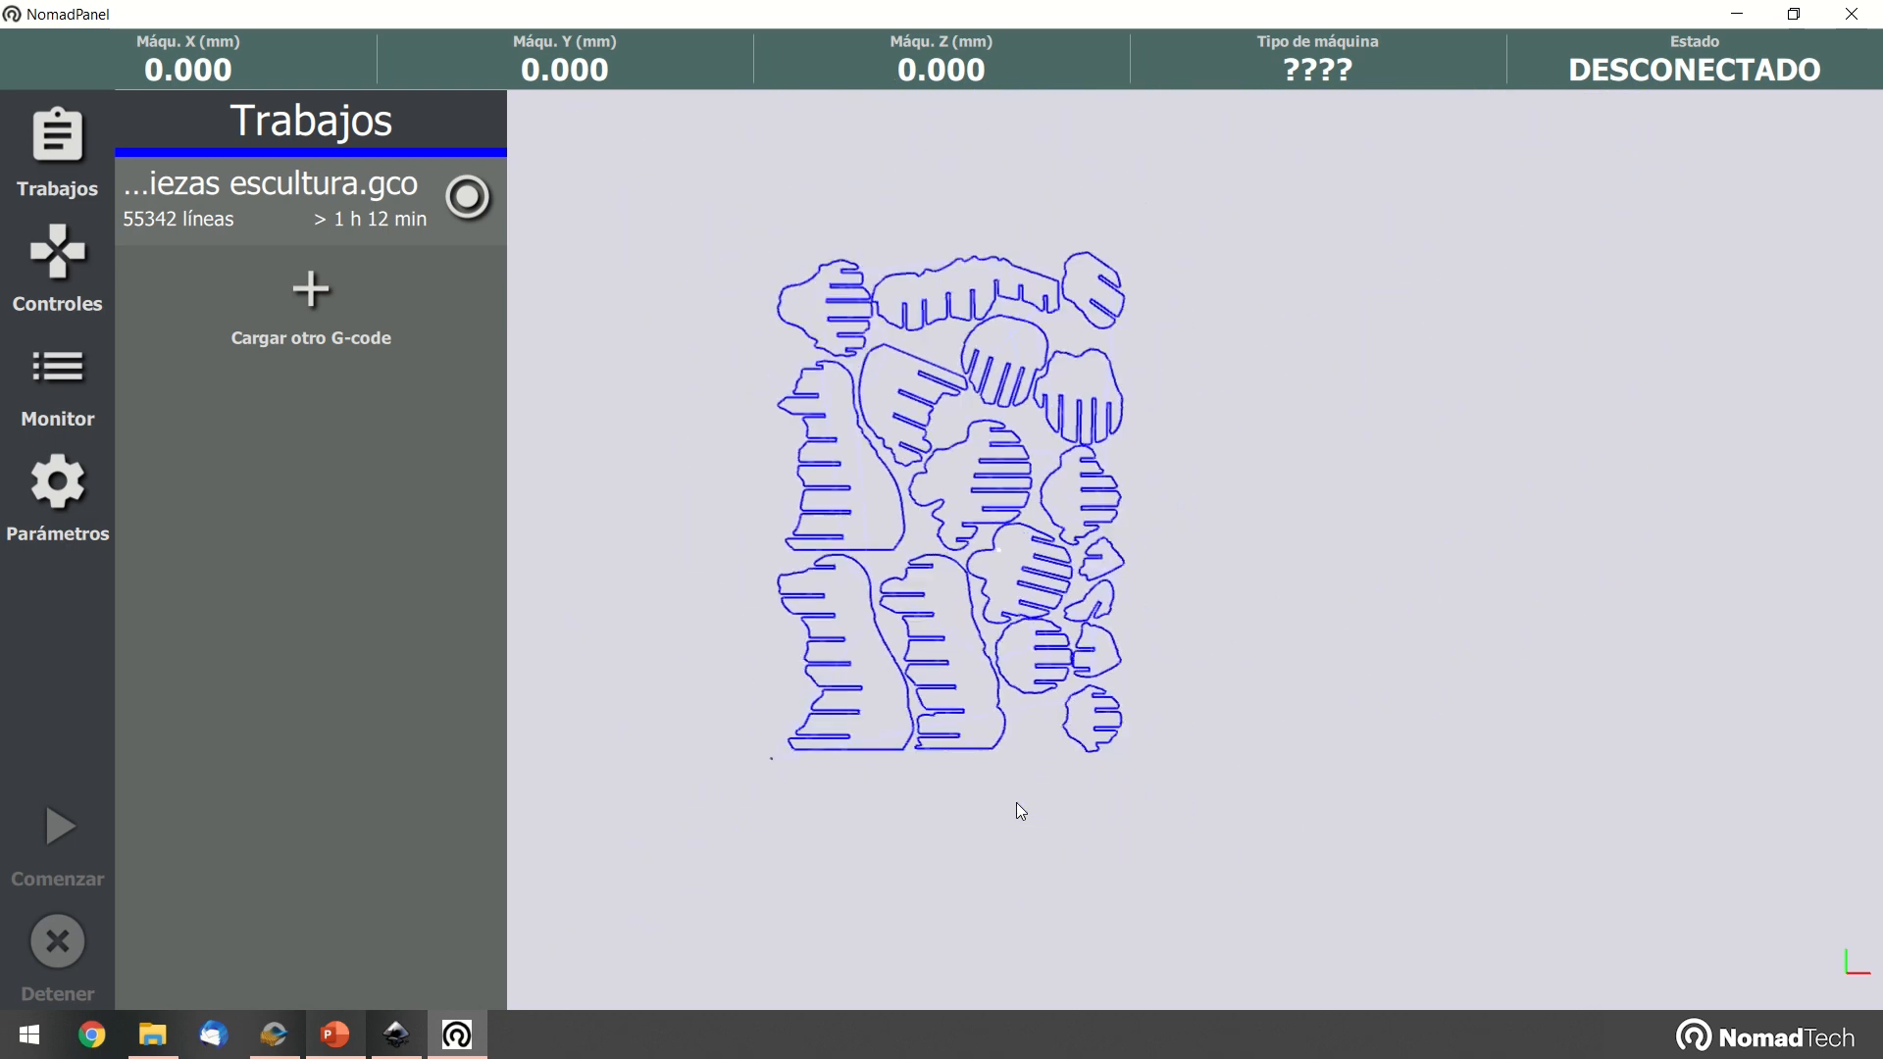
scroll(904, 487, "up", 3)
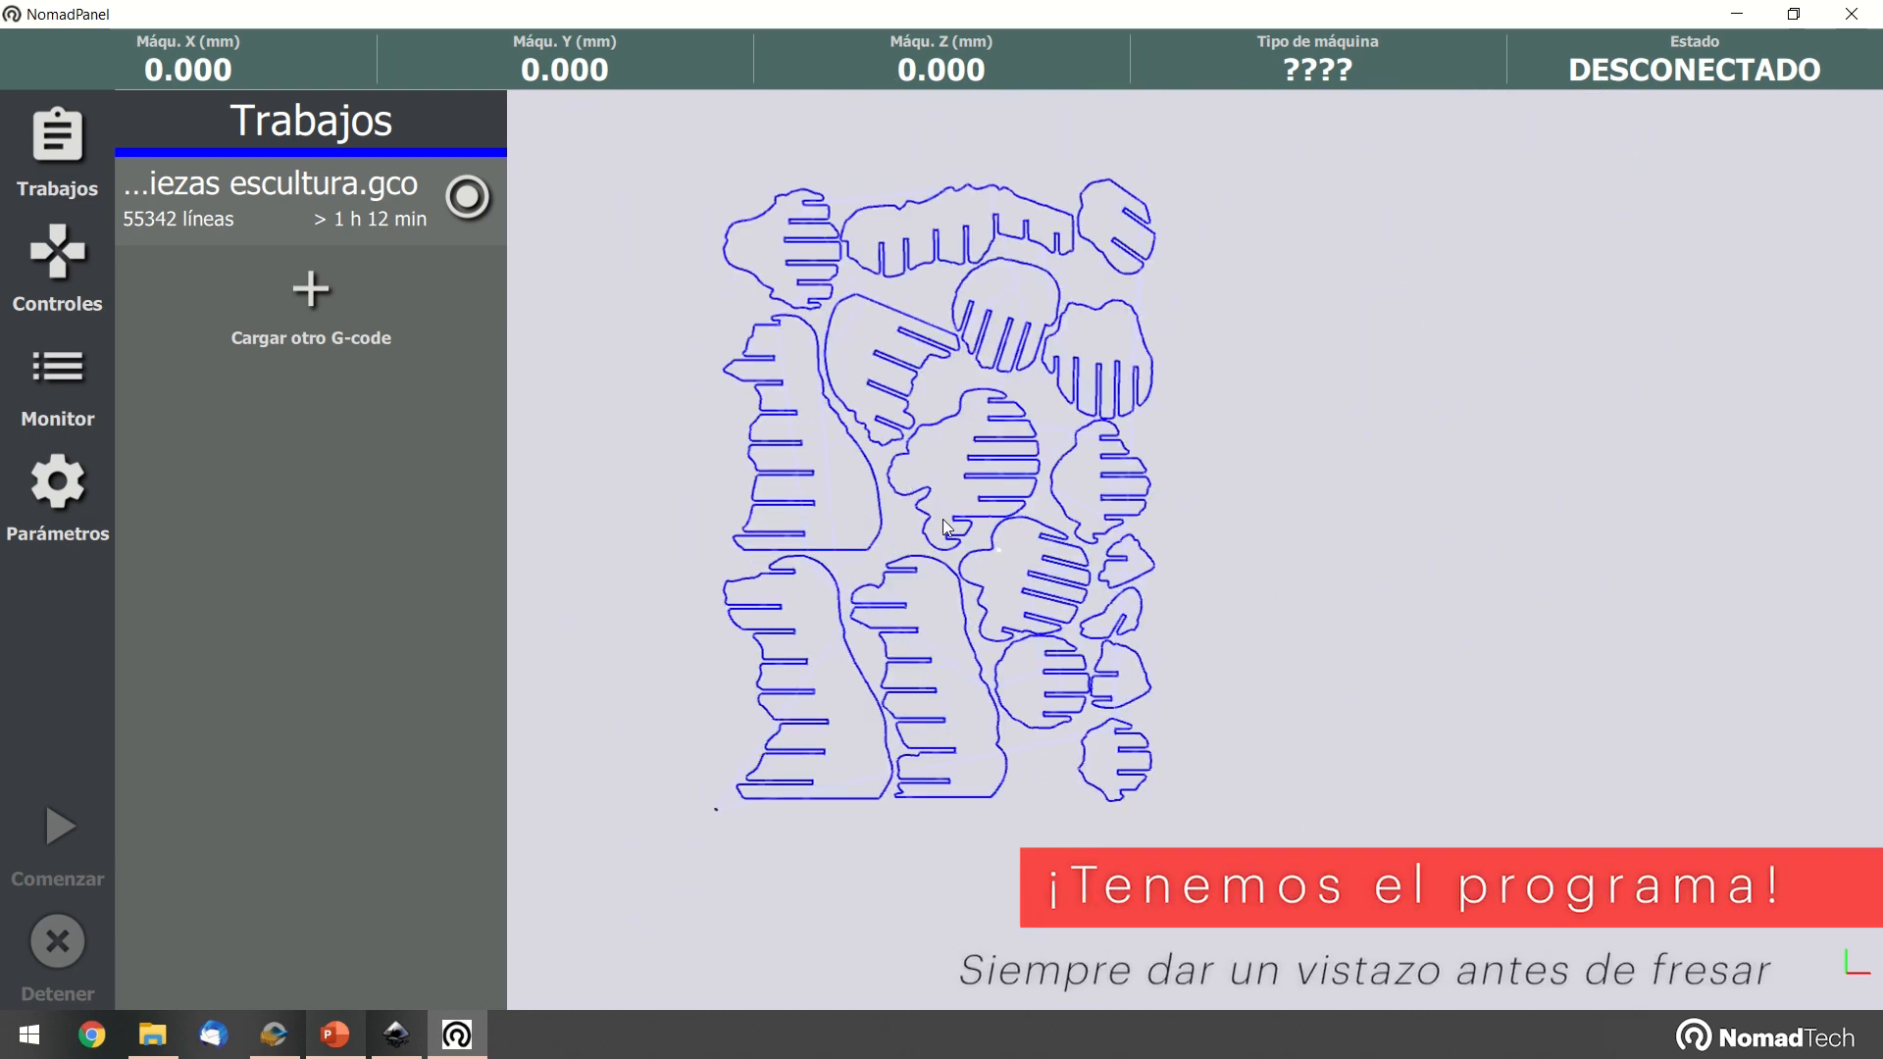
left_click_drag(949, 520, 1014, 524)
right_click_drag(1014, 524, 1007, 529)
left_click_drag(971, 651, 965, 604)
scroll(966, 797, "up", 2)
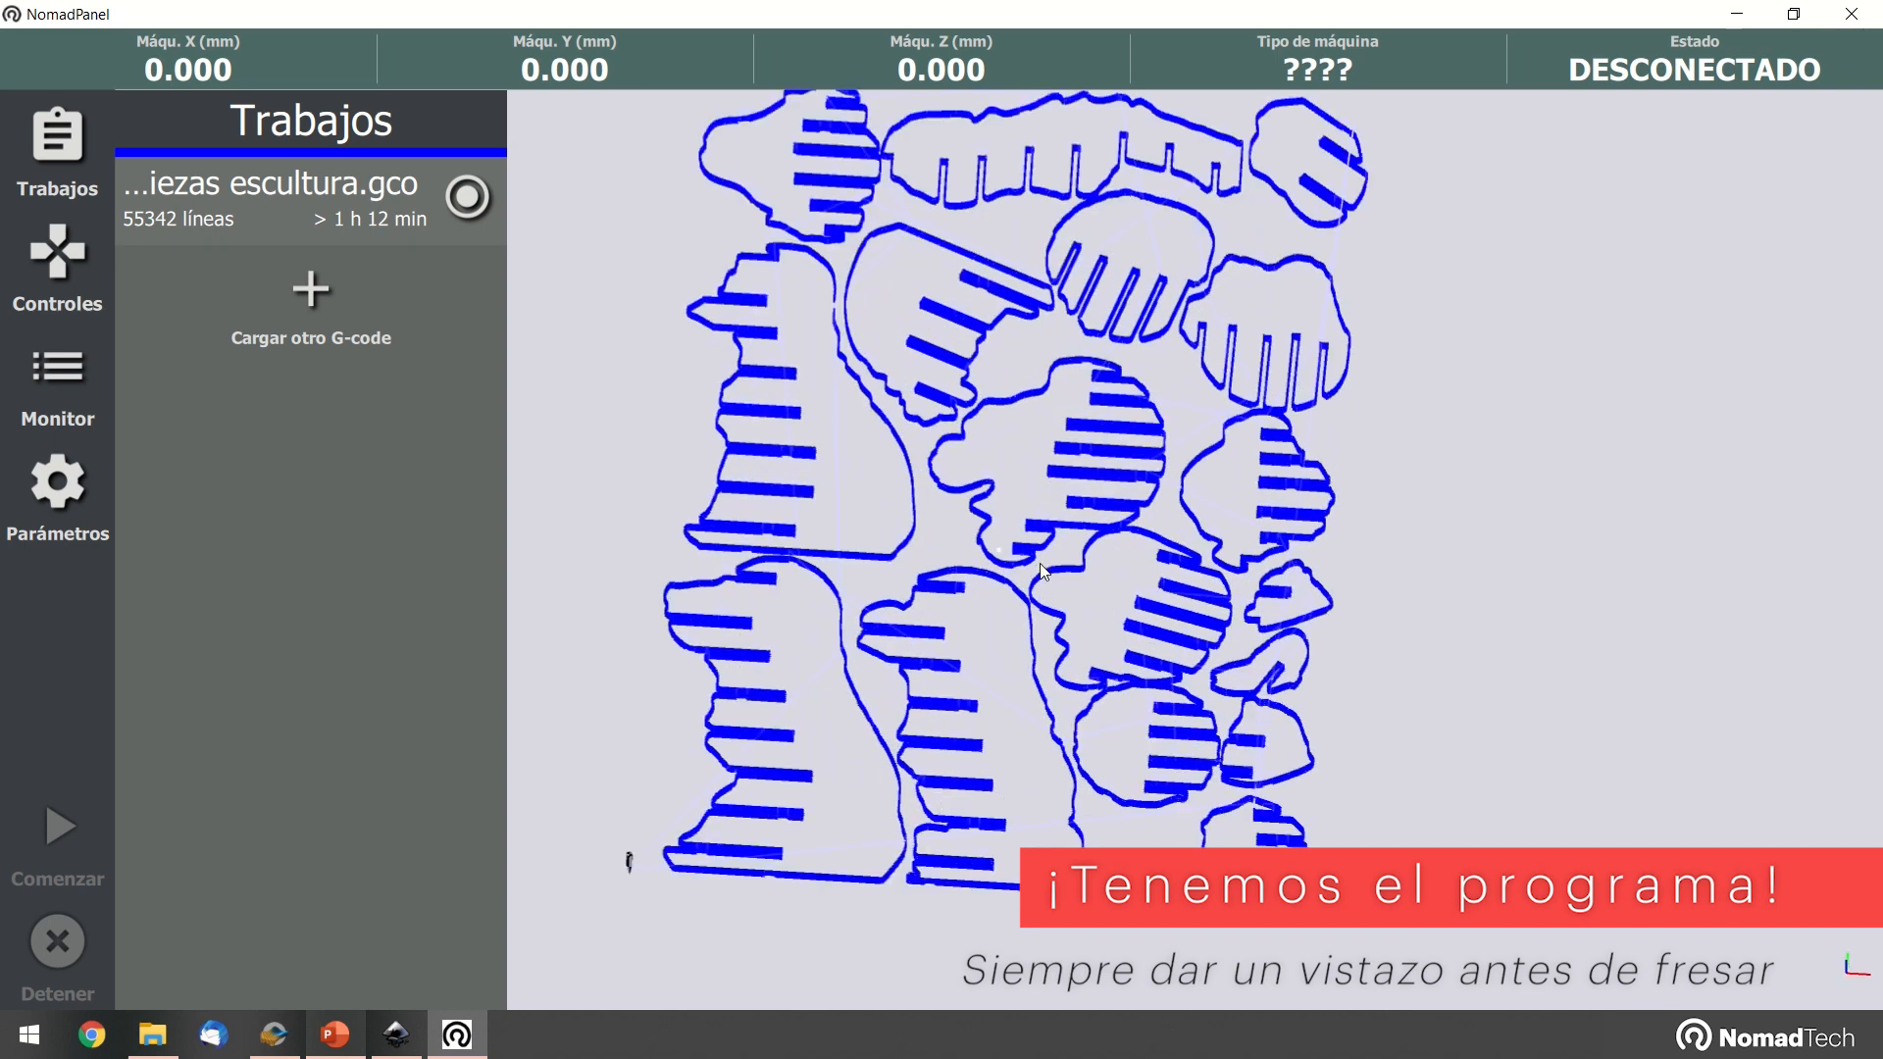
right_click_drag(1049, 683, 1084, 620)
mouse_move(1084, 689)
left_mouse_down()
mouse_move(1116, 620)
mouse_move(1100, 672)
mouse_move(1128, 684)
mouse_move(1106, 669)
left_mouse_up()
scroll(1106, 657, "down", 3)
scroll(1107, 655, "up", 2)
right_click_drag(1238, 169, 1206, 243)
mouse_move(1206, 242)
left_mouse_down()
mouse_move(1167, 233)
mouse_move(1216, 224)
left_mouse_up()
left_click_drag(1202, 459, 1112, 502)
scroll(1115, 502, "down", 2)
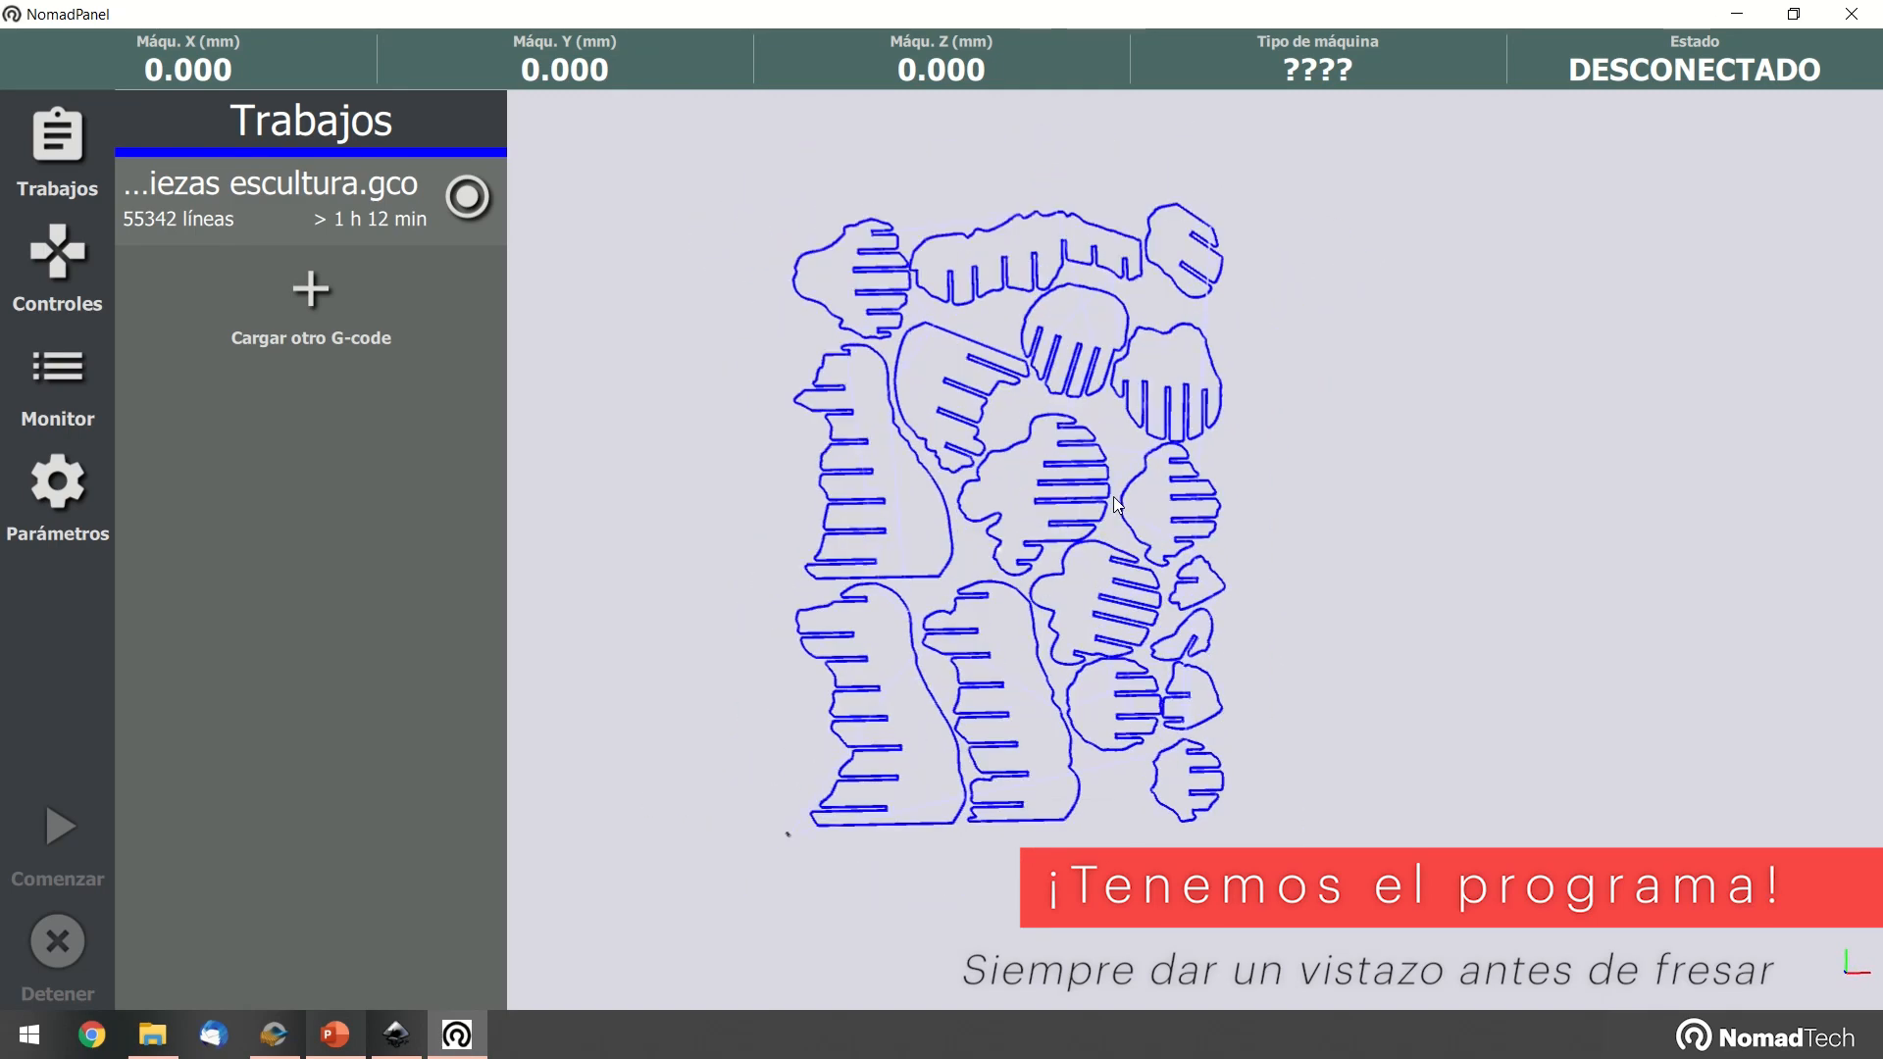
mouse_move(968, 831)
right_mouse_down()
mouse_move(946, 817)
mouse_move(953, 844)
right_mouse_up()
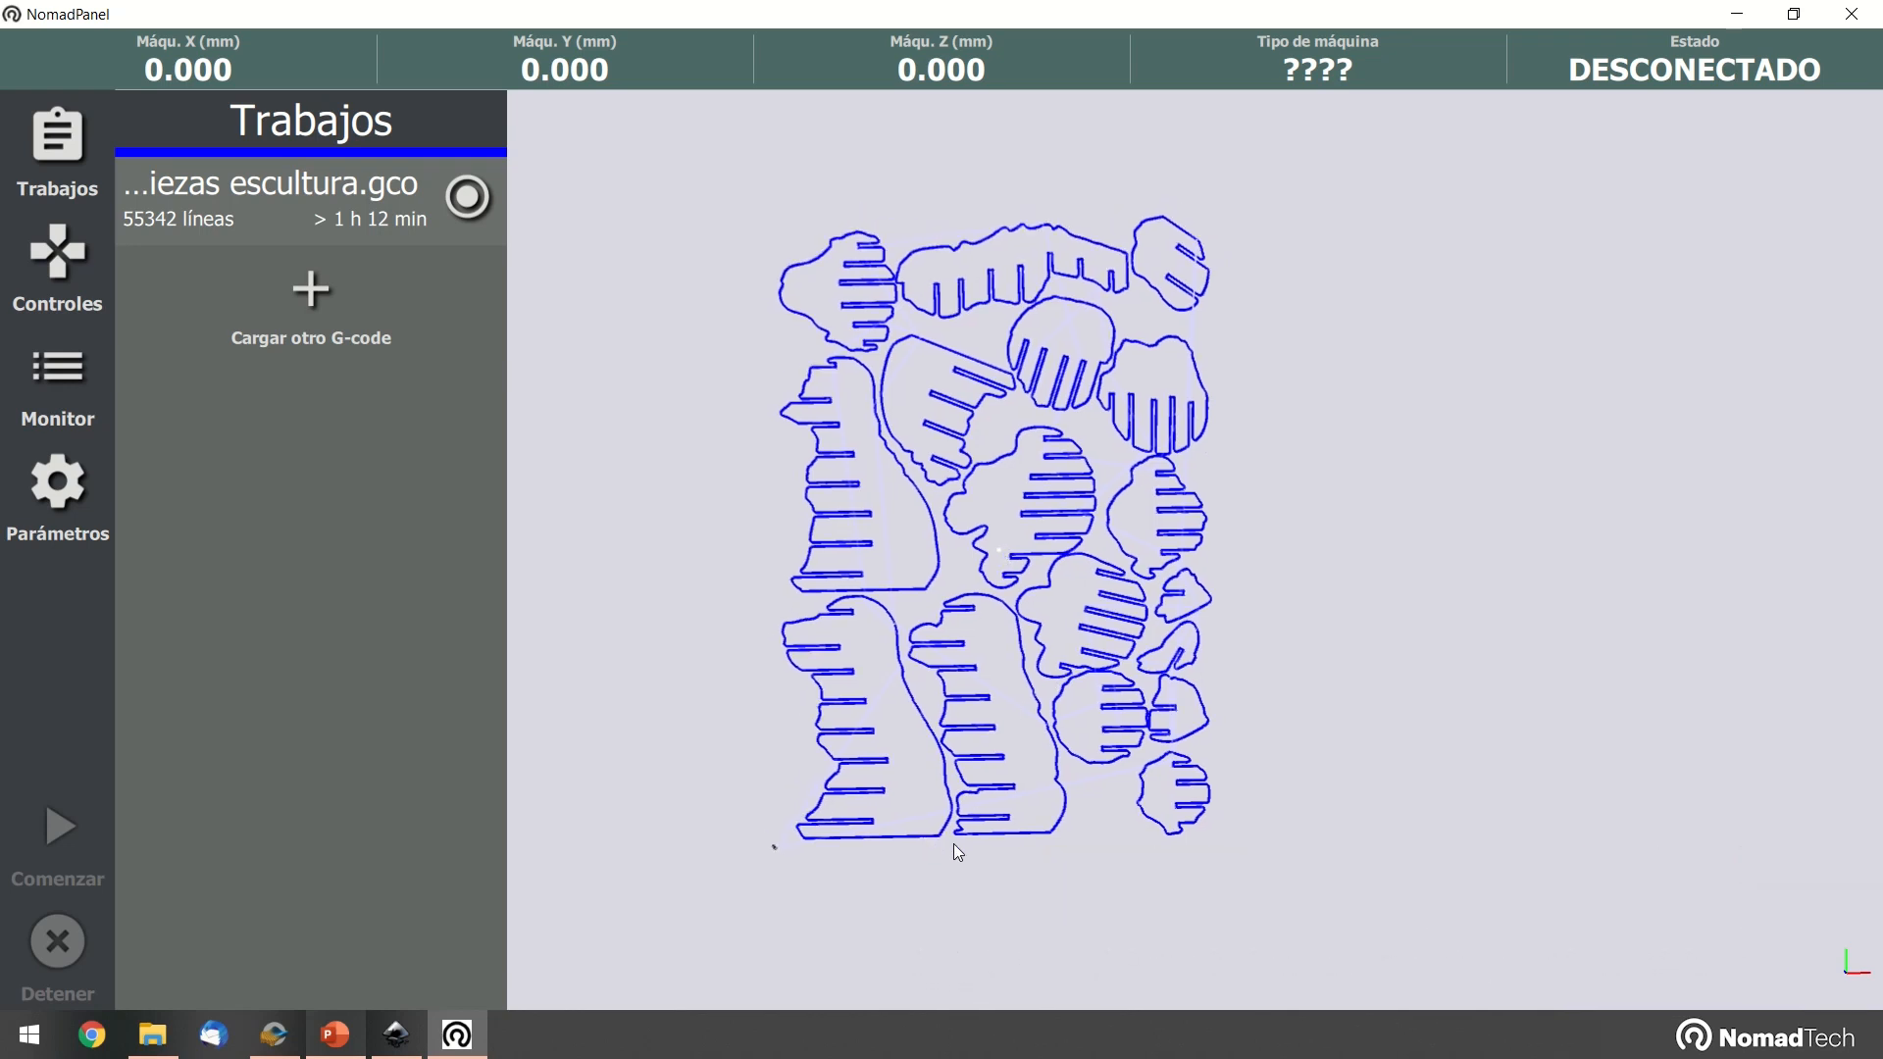